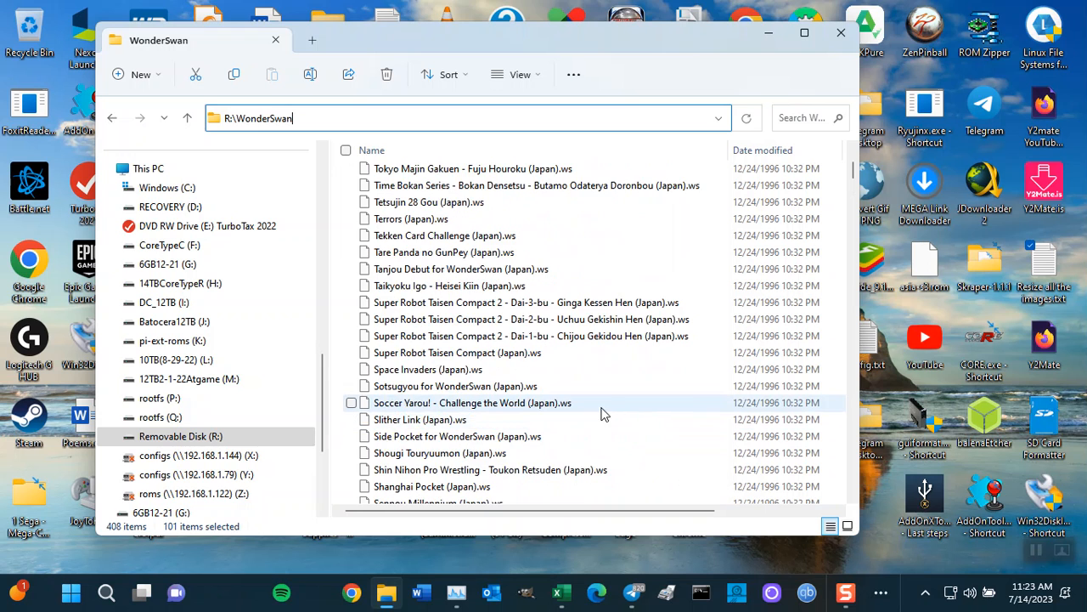
# Look through the WonderSwan folder's file list to examine the .ws and .wsc game files.
pyautogui.scroll(3, 605, 408)
pyautogui.scroll(-8, 604, 408)
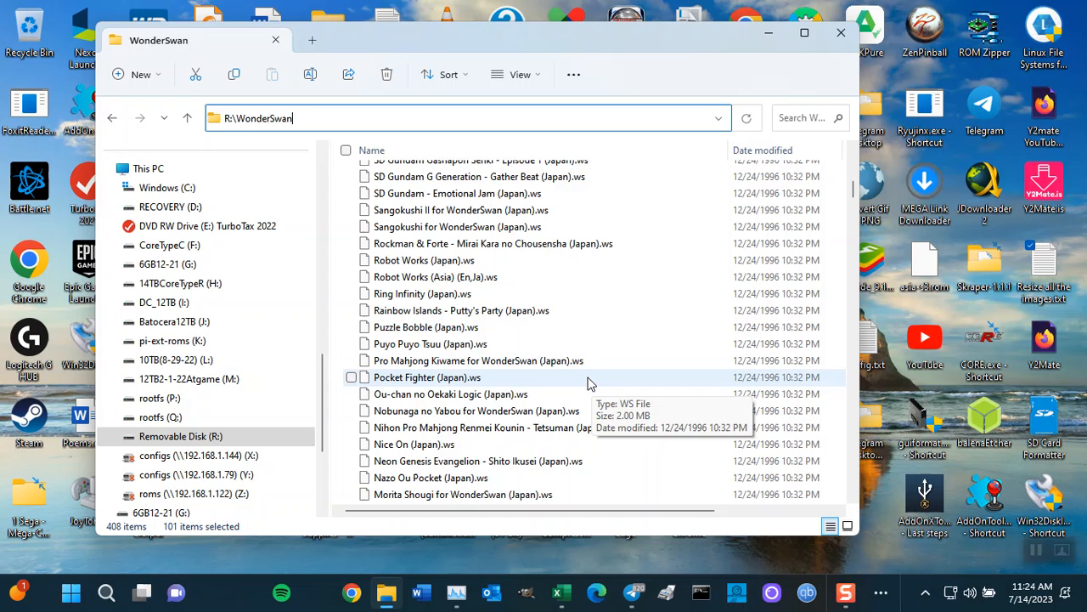
pyautogui.scroll(5, 583, 373)
pyautogui.scroll(7, 584, 374)
pyautogui.scroll(-19, 591, 373)
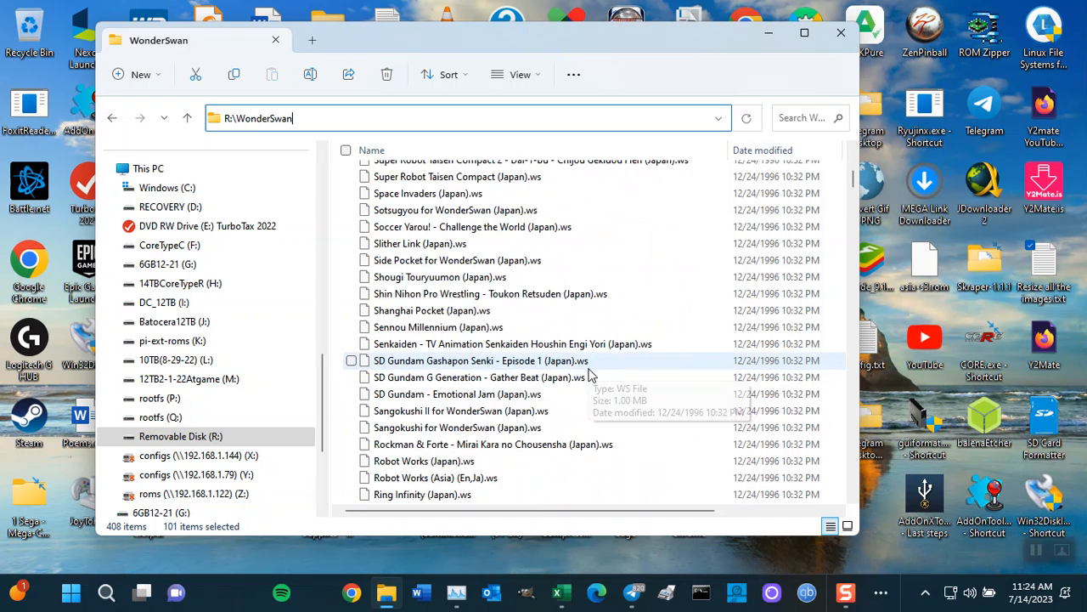
pyautogui.scroll(-10, 592, 374)
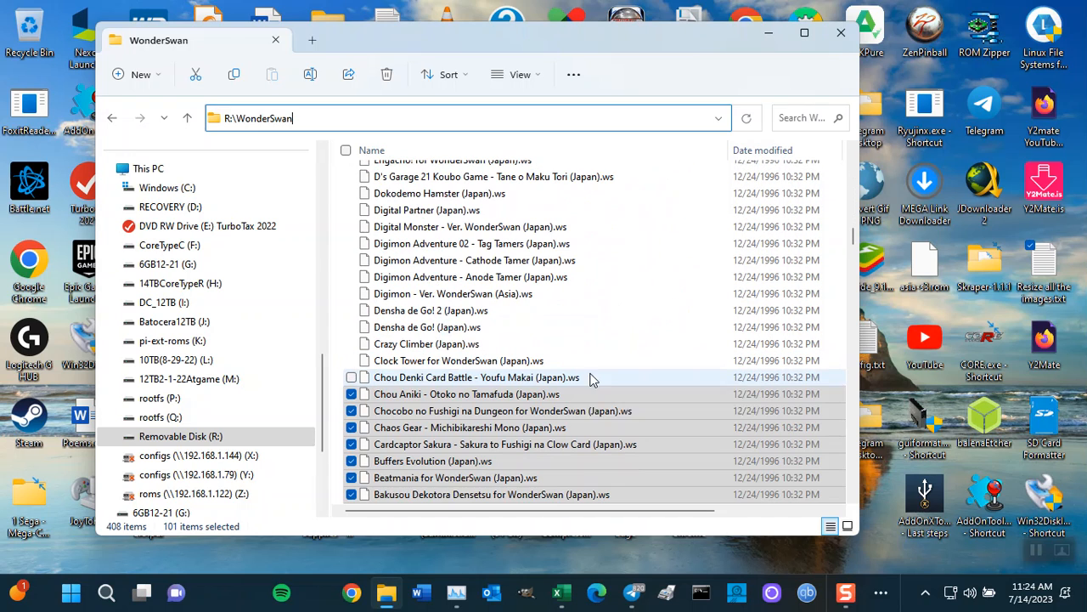
pyautogui.click(598, 378)
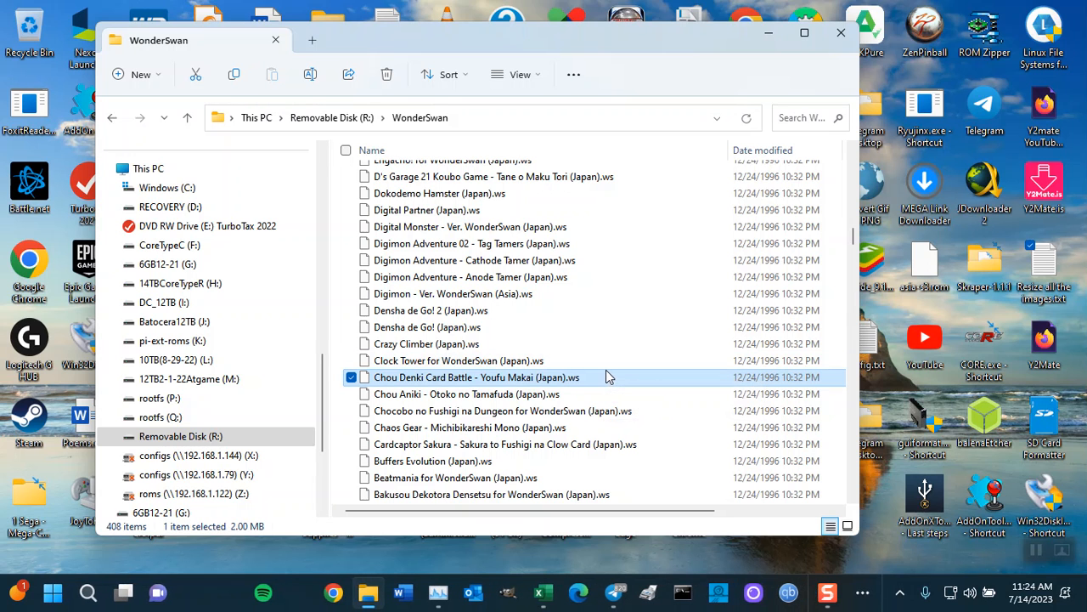
pyautogui.scroll(-4, 606, 378)
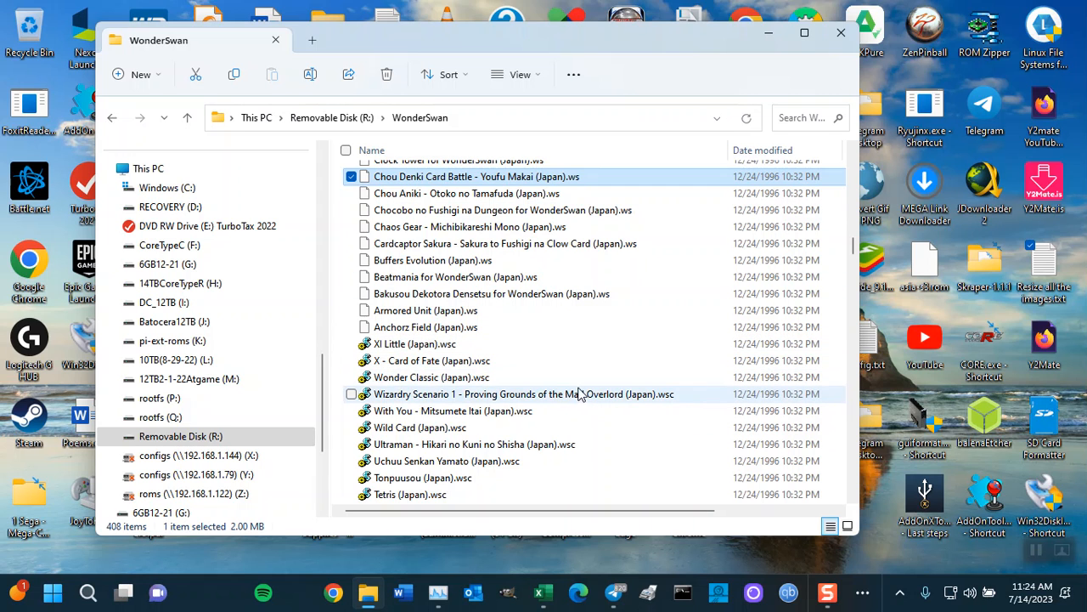
pyautogui.scroll(-11, 594, 353)
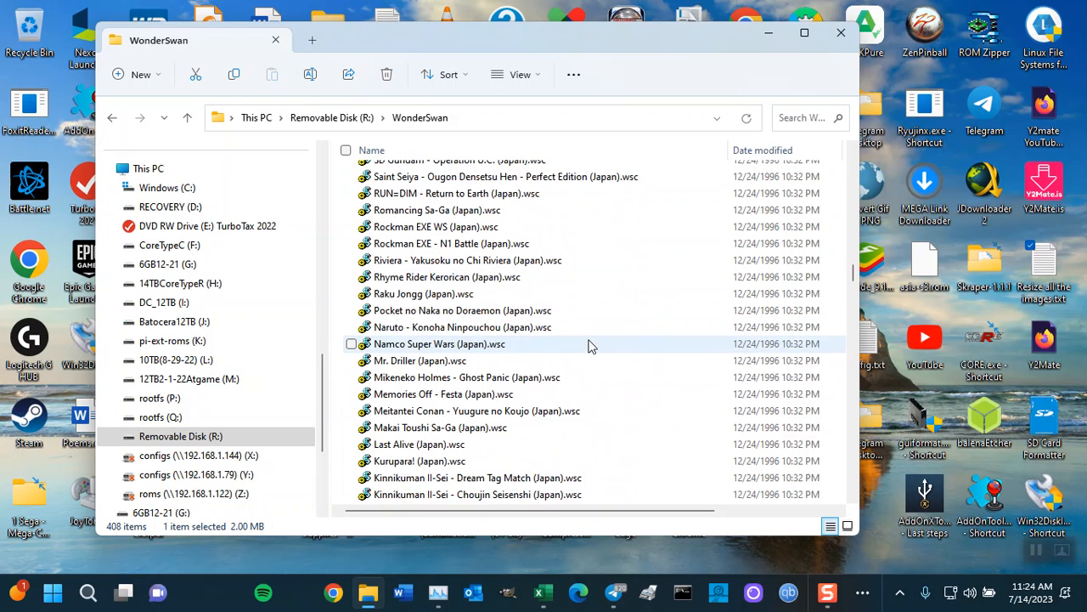
pyautogui.scroll(14, 600, 355)
pyautogui.scroll(10, 599, 353)
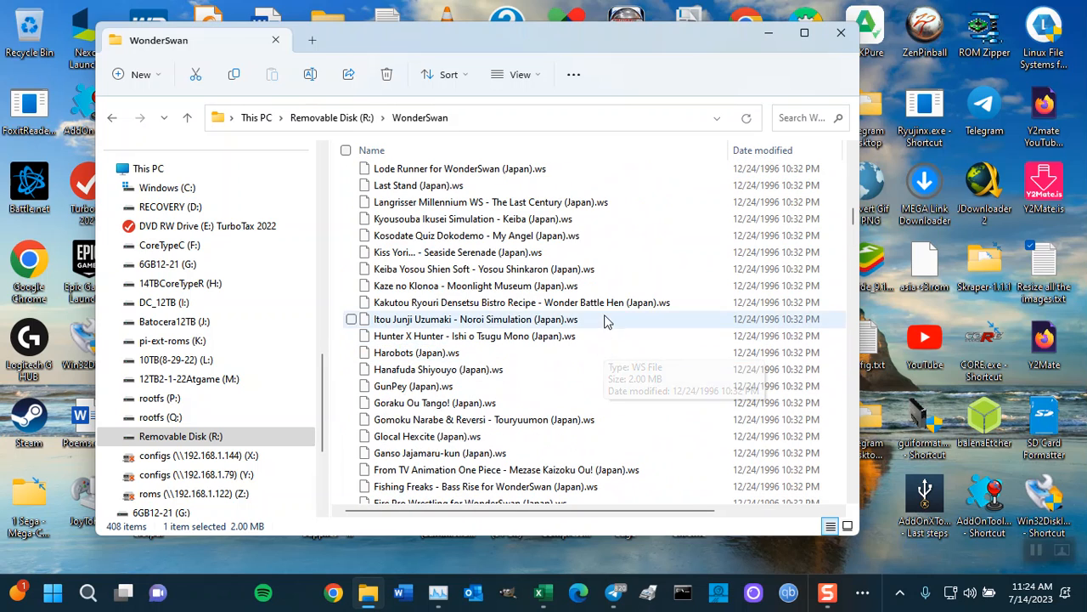
# Copy the full path of the WonderSwan folder, R:\WonderSwan.
pyautogui.click(509, 123)
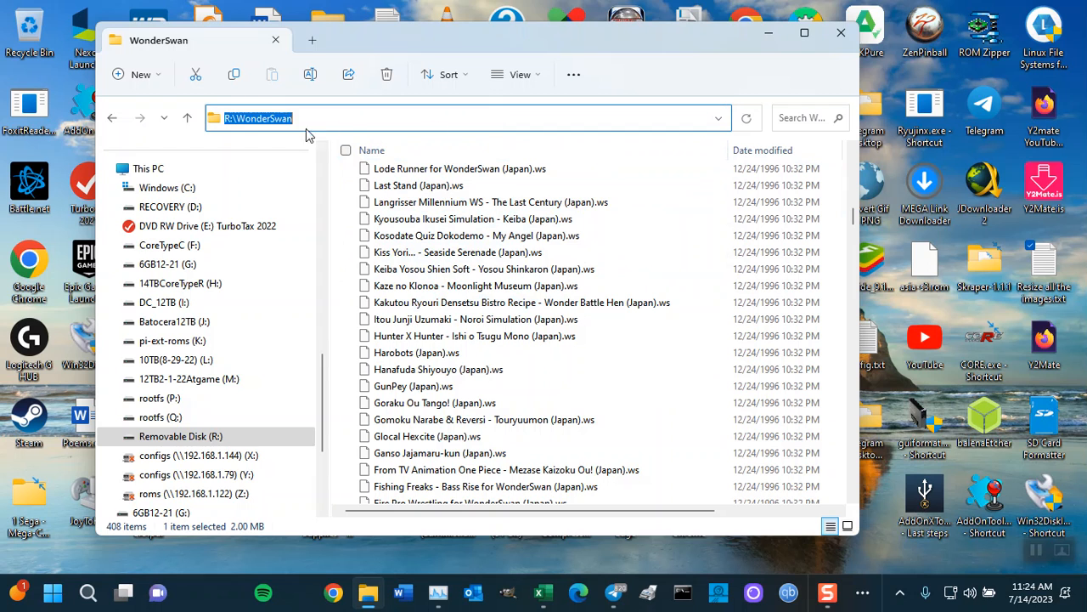
pyautogui.rightClick(259, 123)
pyautogui.click(192, 173)
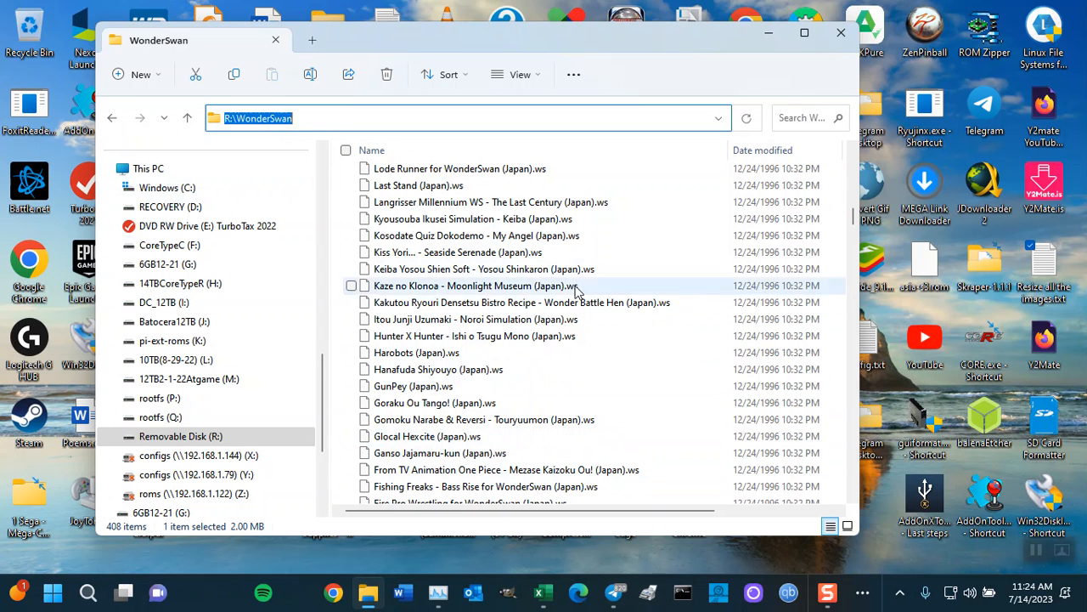
# Open Command Prompt and change to the R: drive.
pyautogui.click(684, 595)
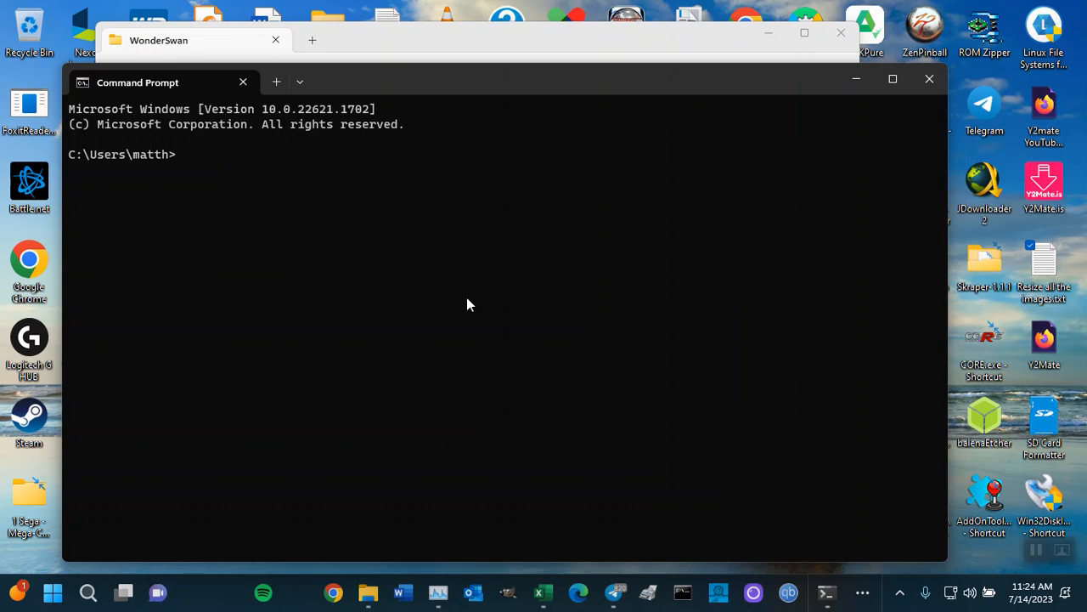
pyautogui.write('r:')
pyautogui.press('Return')
pyautogui.write('cd')
pyautogui.hotkey('ctrl', 'v')
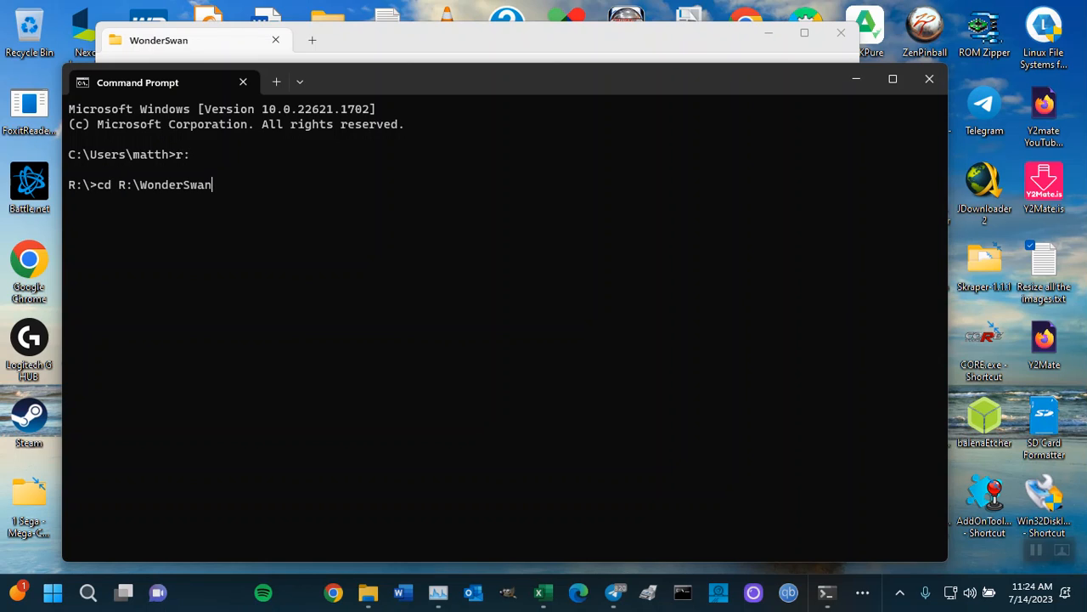
pyautogui.rightClick(242, 187)
pyautogui.press('BackSpace')
pyautogui.press('BackSpace')
pyautogui.press('BackSpace')
pyautogui.press('BackSpace')
pyautogui.press('BackSpace')
pyautogui.press('BackSpace')
pyautogui.press('BackSpace')
pyautogui.press('BackSpace')
pyautogui.press('BackSpace')
pyautogui.press('BackSpace')
pyautogui.press('BackSpace')
pyautogui.press('BackSpace')
pyautogui.press('BackSpace')
pyautogui.press('BackSpace')
pyautogui.press('BackSpace')
pyautogui.press('BackSpace')
pyautogui.press('BackSpace')
pyautogui.press('BackSpace')
pyautogui.press('BackSpace')
pyautogui.press('BackSpace')
pyautogui.press('BackSpace')
pyautogui.press('BackSpace')
pyautogui.press('BackSpace')
pyautogui.press('BackSpace')
pyautogui.press('BackSpace')
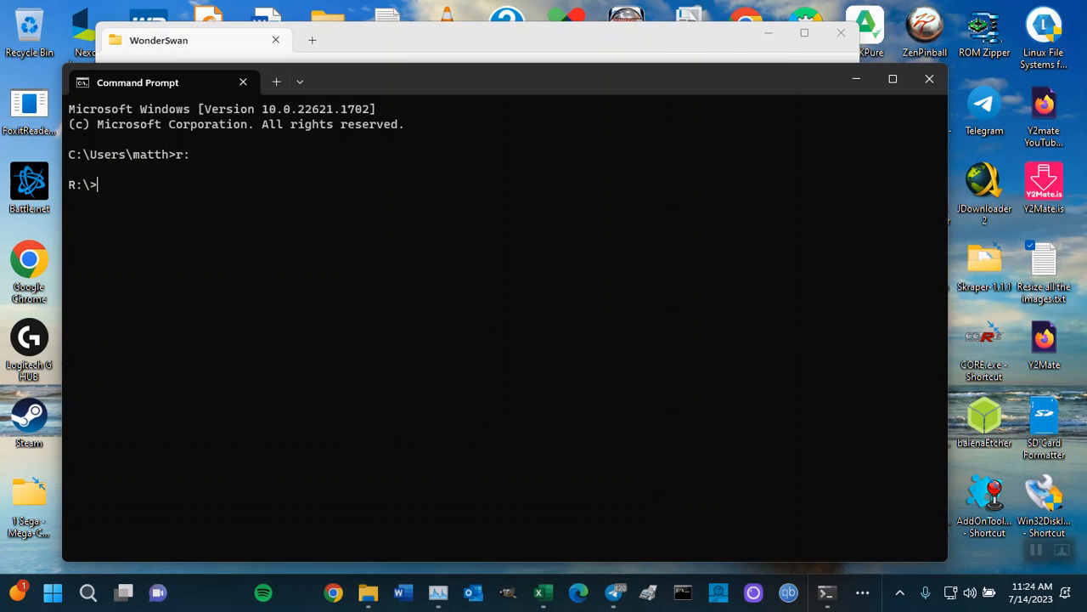
# Change the working directory to R:\WonderSwan using the copied path.
pyautogui.write('cd')
pyautogui.hotkey('ctrl', 'v')
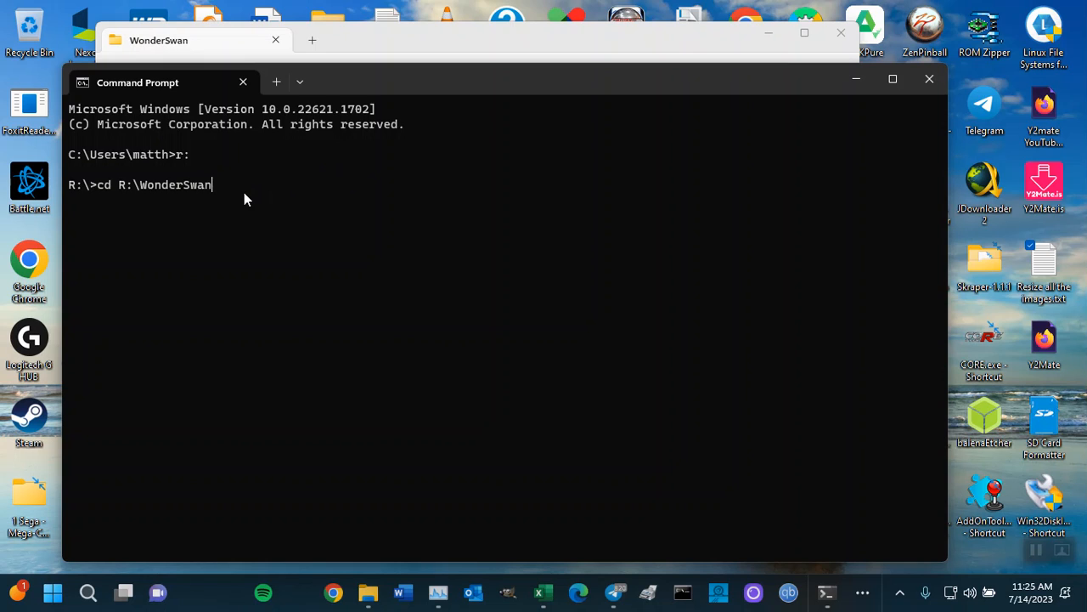
pyautogui.press('Return')
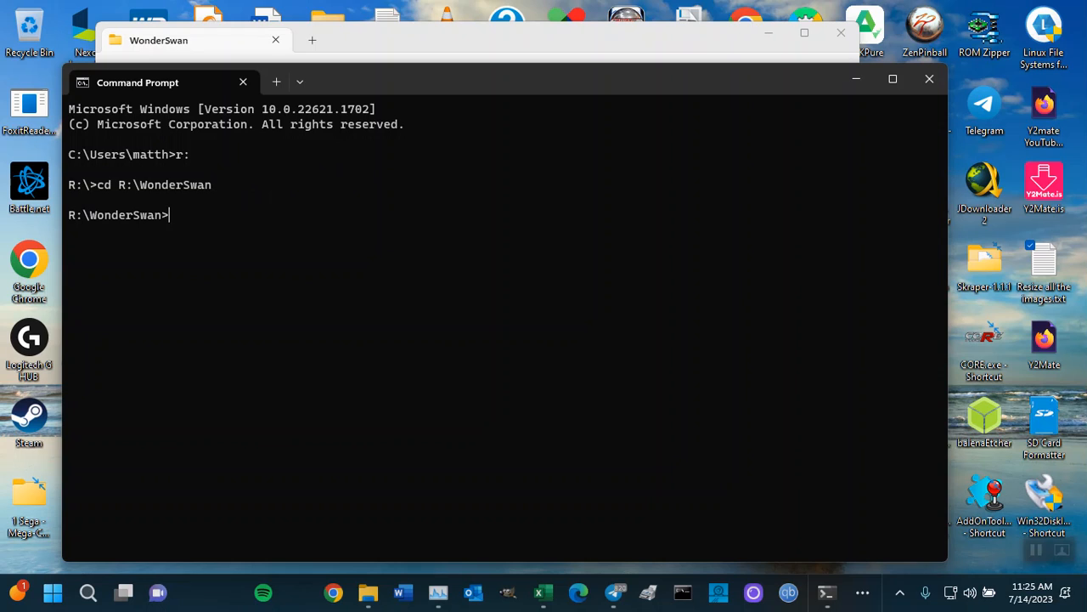
# List the files matching *.w* in the folder with dir and review the listed .ws and .wsc games.
pyautogui.write('dir*.')
pyautogui.press('BackSpace')
pyautogui.press('BackSpace')
pyautogui.write('*.w*')
pyautogui.press('Return')
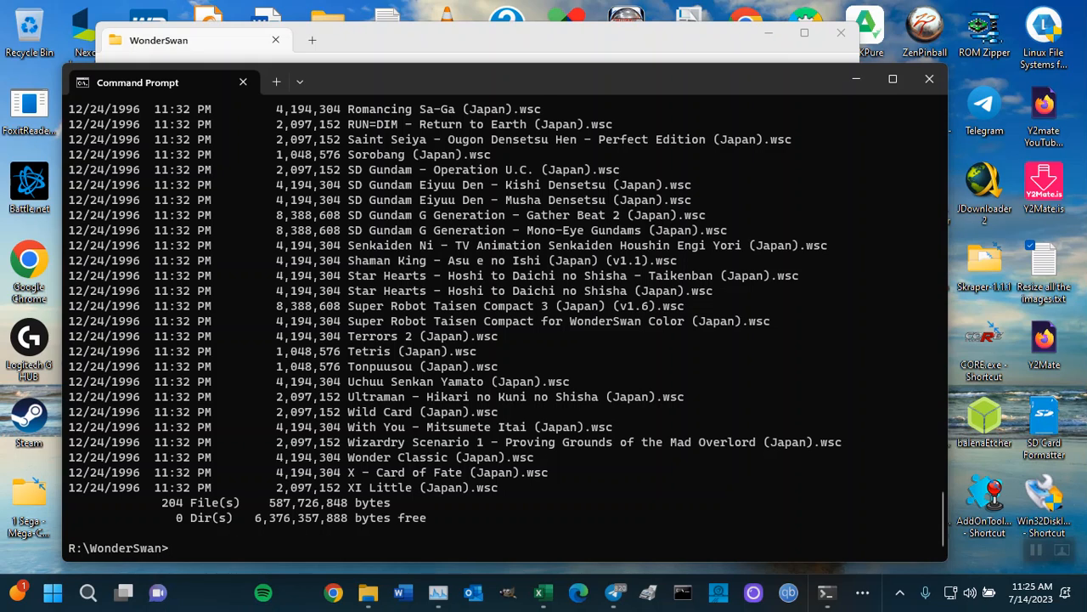
pyautogui.scroll(15, 631, 306)
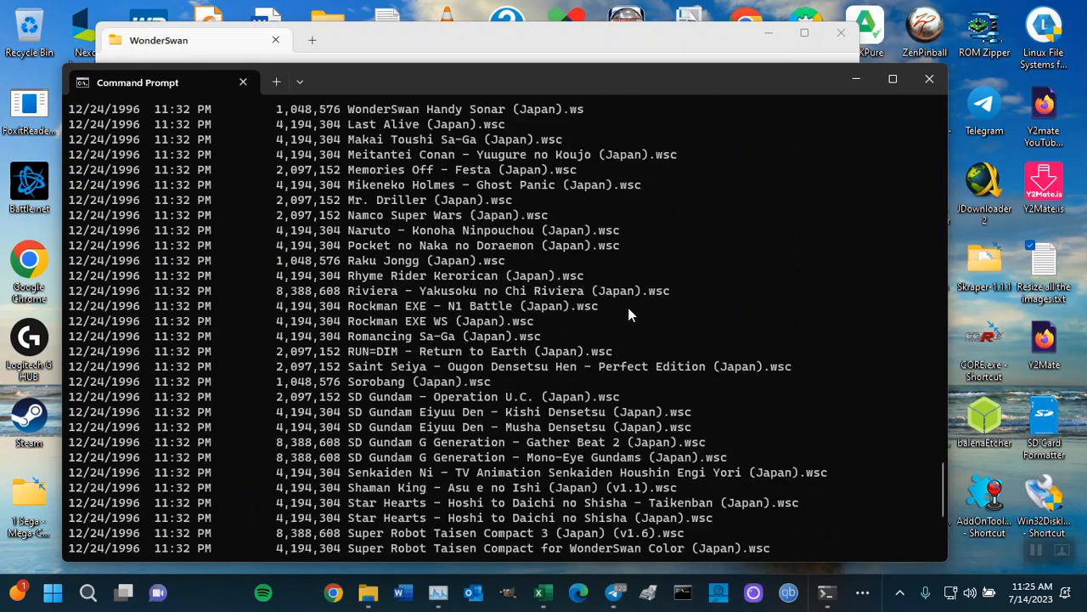
pyautogui.scroll(3, 630, 310)
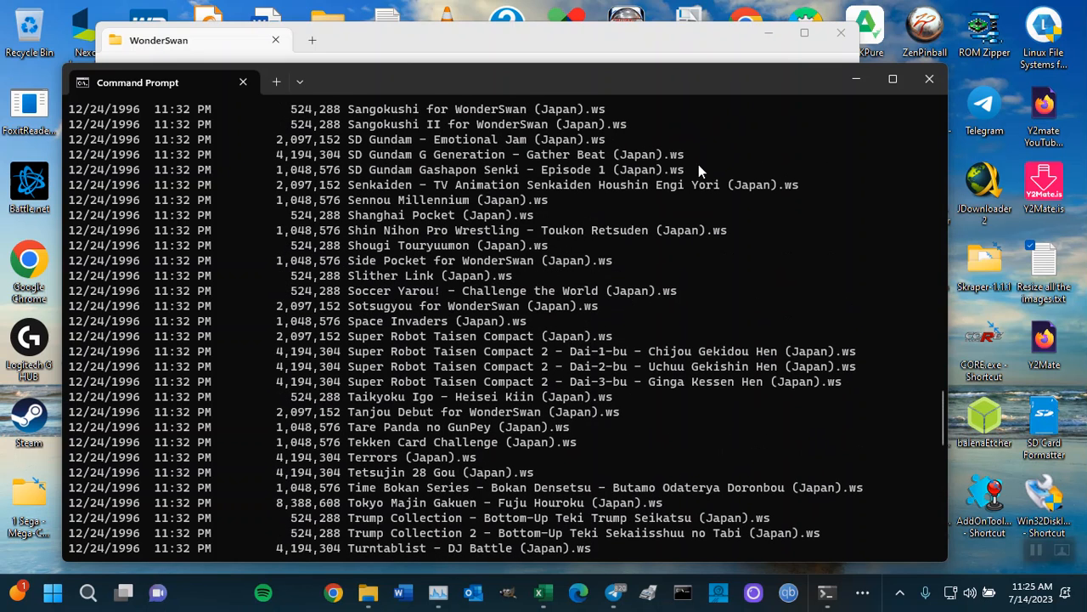
pyautogui.scroll(-4, 708, 363)
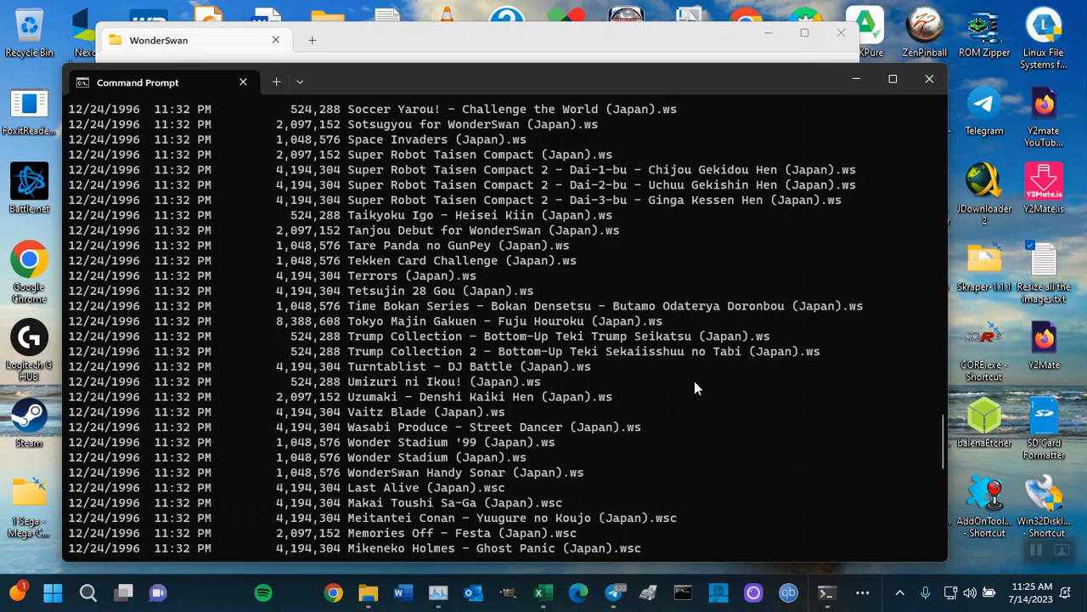
pyautogui.scroll(-5, 704, 385)
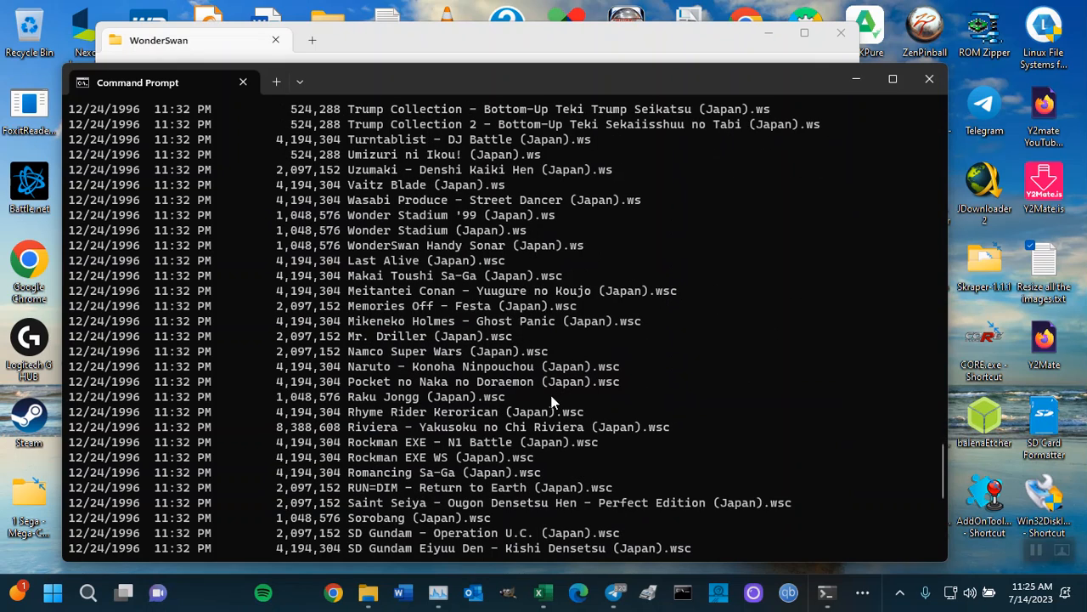
pyautogui.scroll(-3, 527, 398)
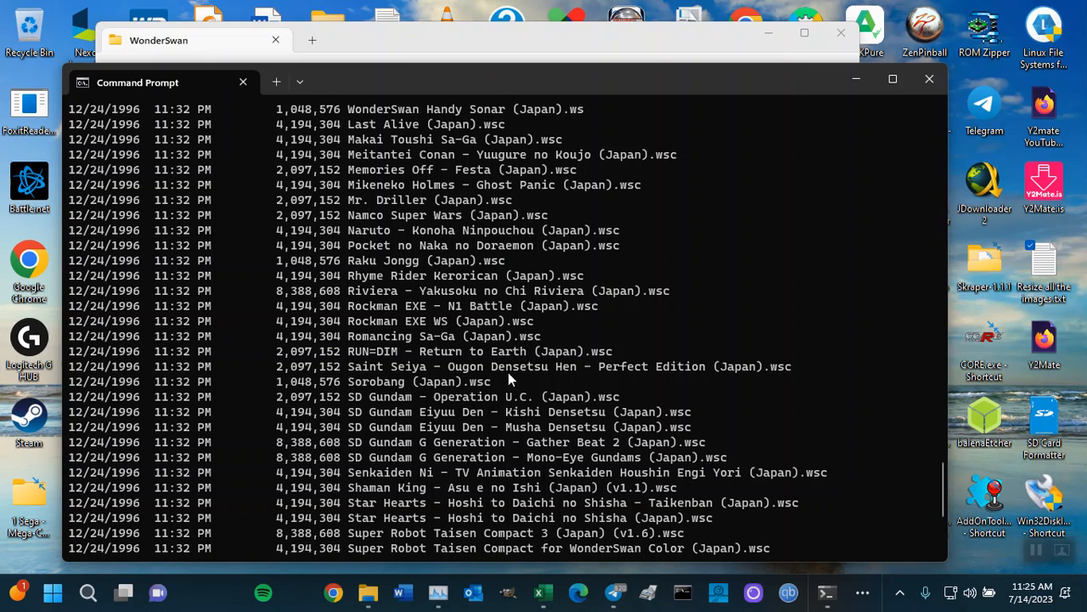
pyautogui.scroll(-5, 510, 379)
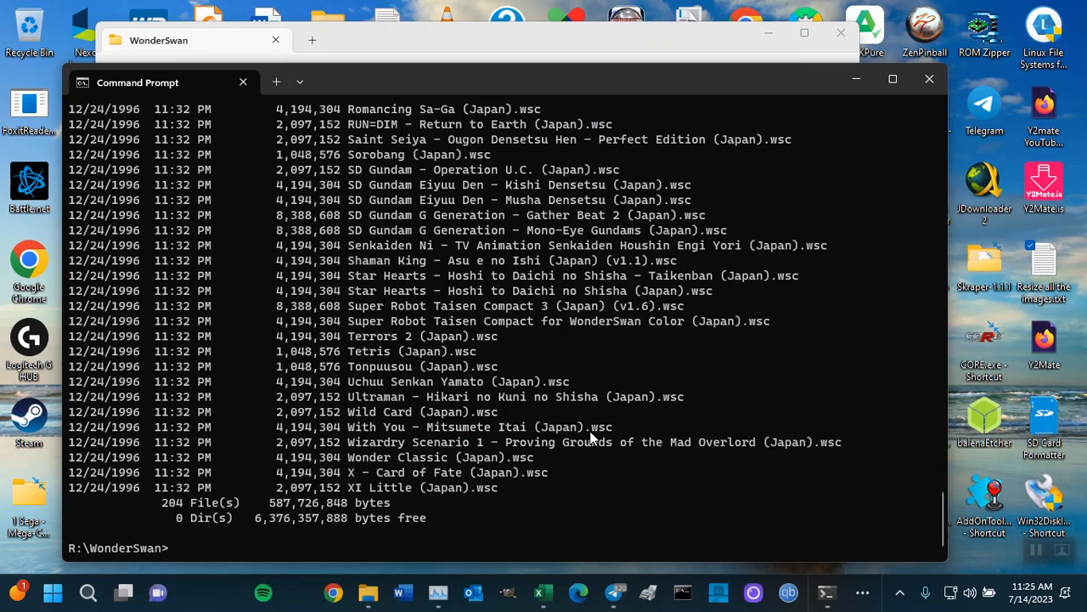
# List only the names of the matching game files with the command dir *.w* /b/w.
pyautogui.write('dir *.w')
pyautogui.write('*')
pyautogui.write('/b/w')
pyautogui.press('Return')
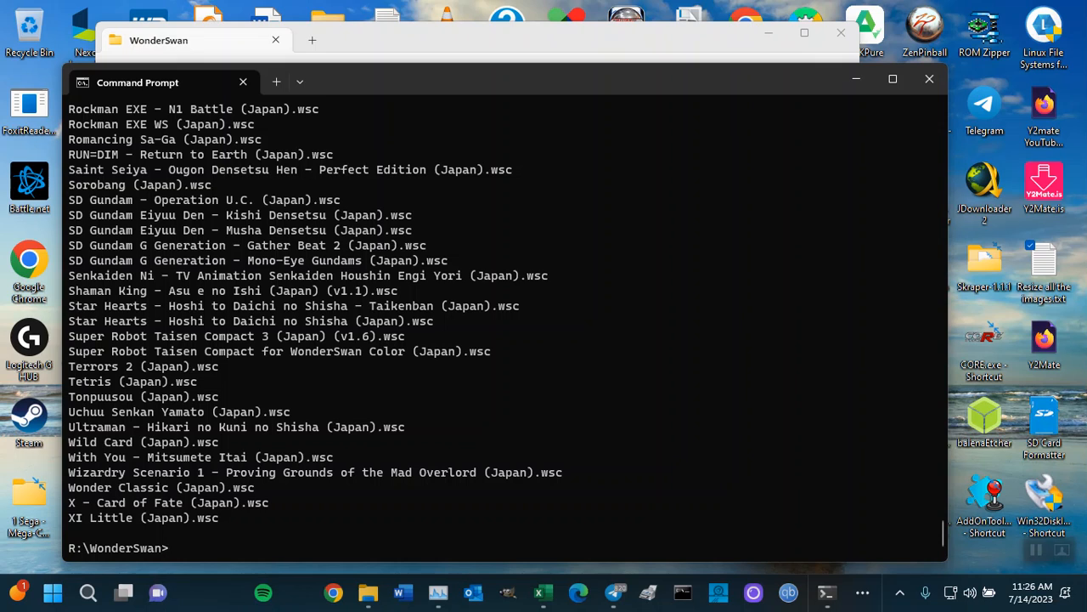
# Rerun the bare dir *.w* /b/w listing with its output redirected to gamelist204.txt.
pyautogui.press('Up')
pyautogui.write('>gamelist20')
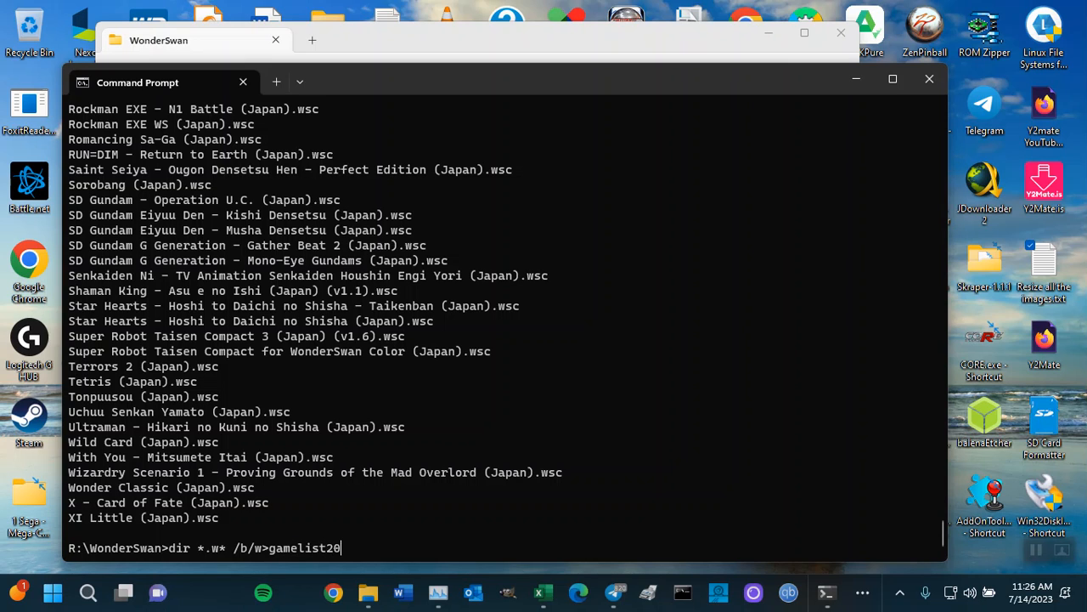
pyautogui.write('4.txt')
pyautogui.press('Return')
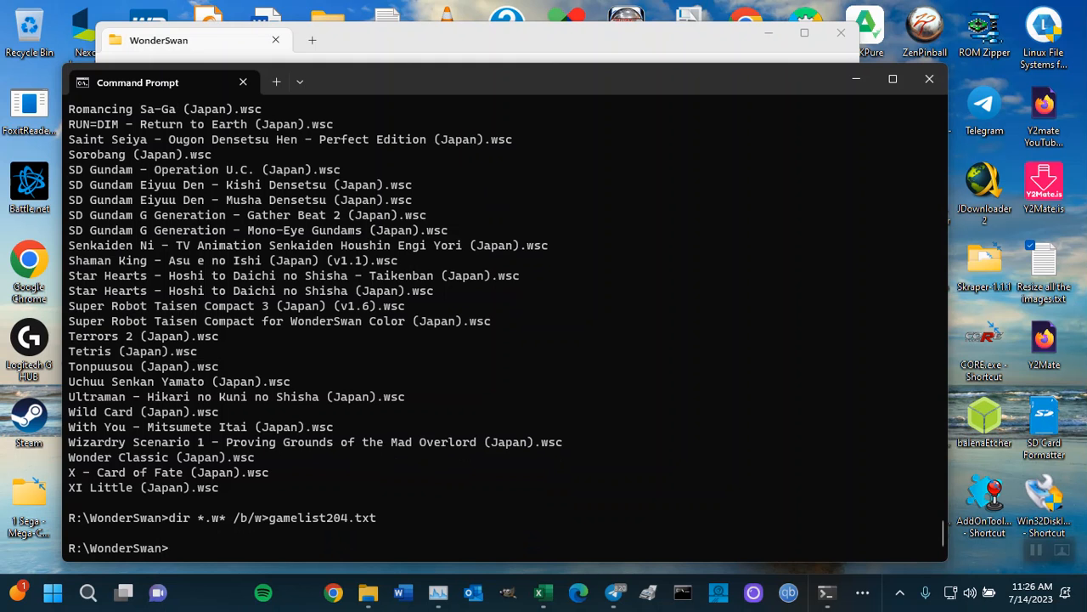
# Return to the WonderSwan folder window, refresh it and sort the files by date modified, newest first.
pyautogui.click(852, 79)
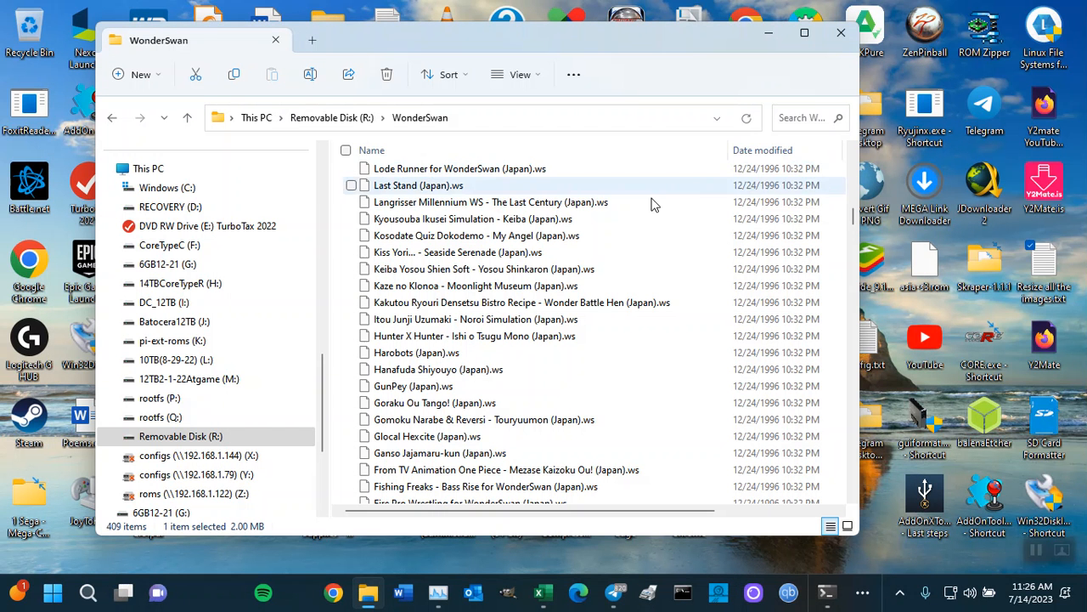
pyautogui.click(747, 120)
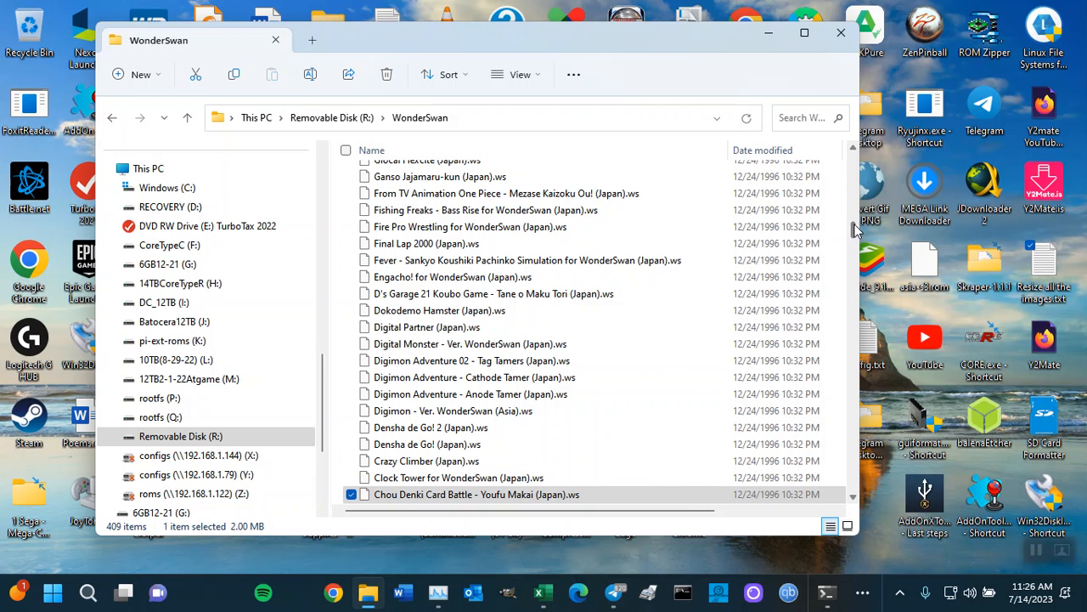
pyautogui.moveTo(854, 231); pyautogui.dragTo(853, 148)
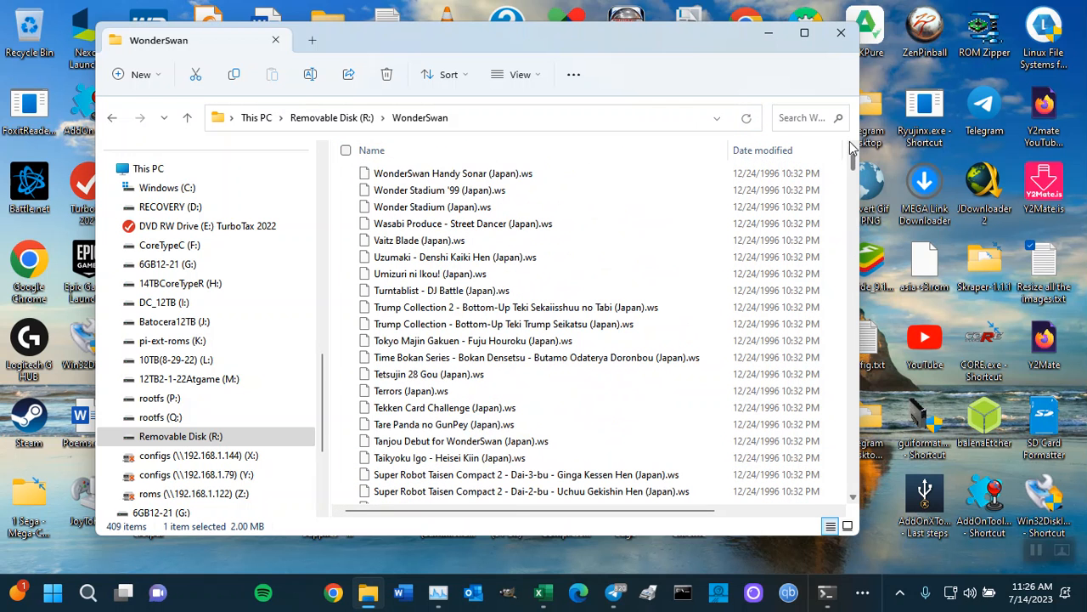
pyautogui.click(771, 150)
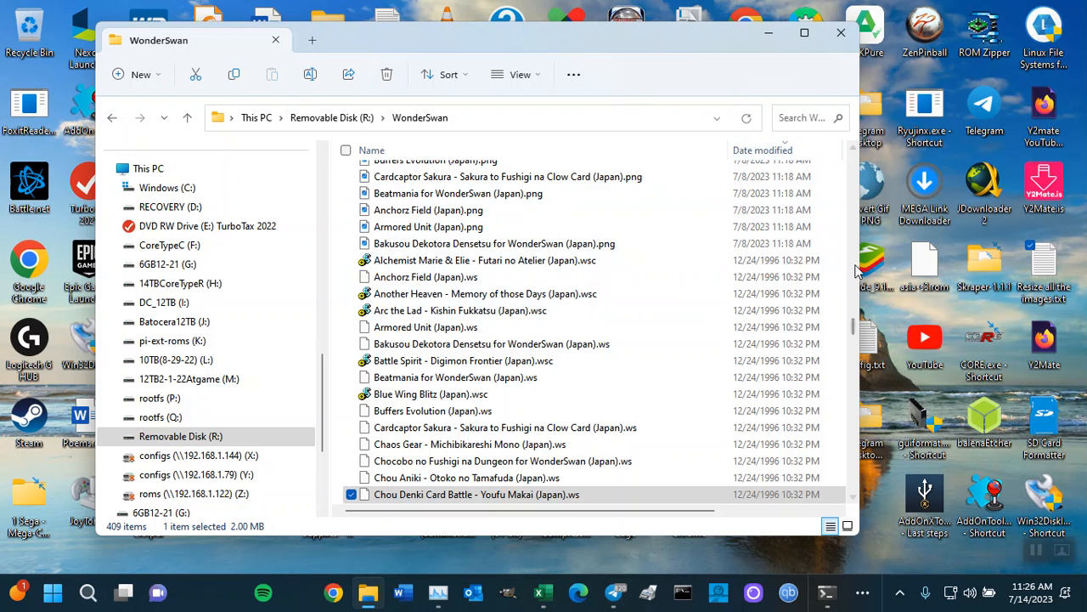
pyautogui.moveTo(854, 329); pyautogui.dragTo(845, 153)
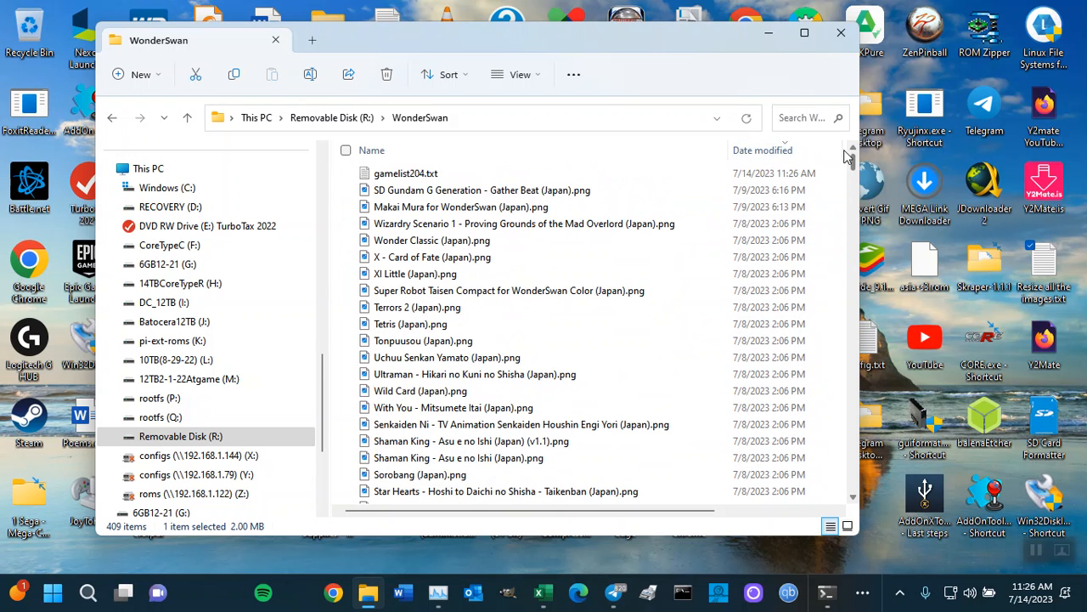
# Open gamelist204.txt in Notepad++.
pyautogui.rightClick(415, 175)
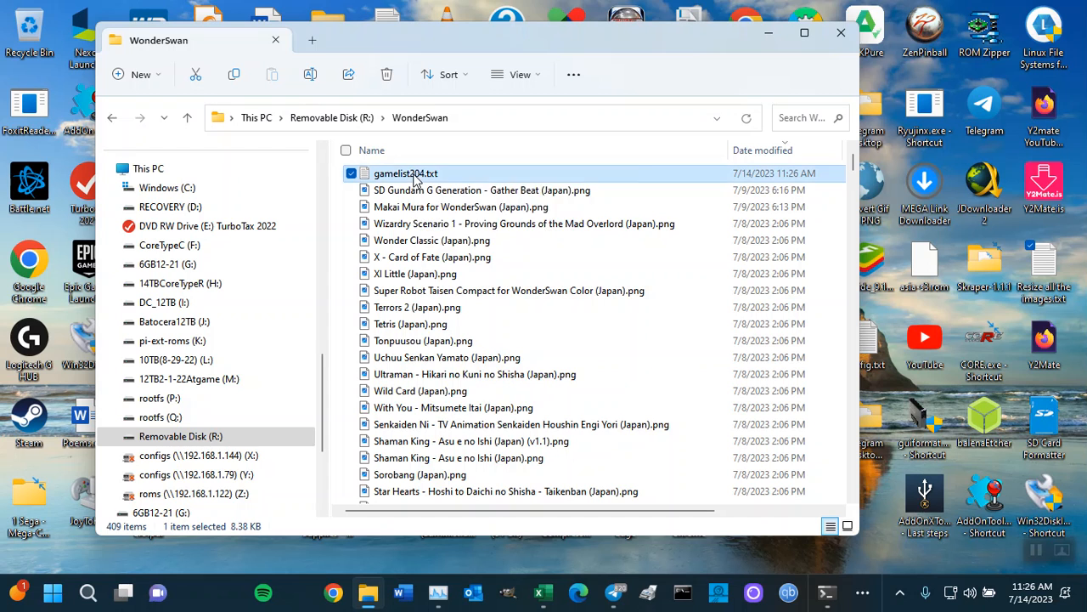
pyautogui.moveTo(500, 254)
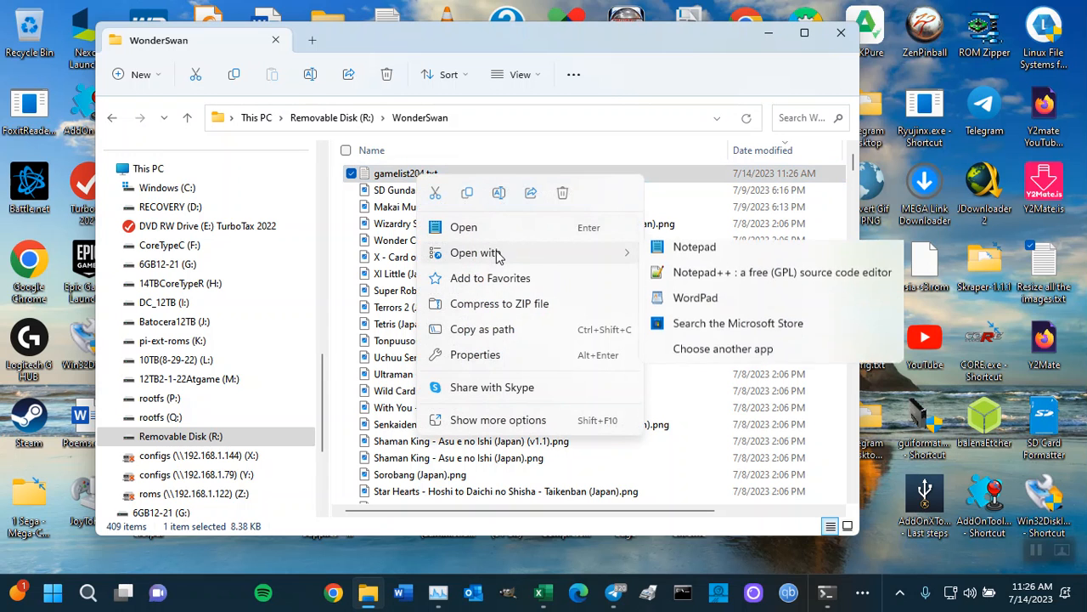
pyautogui.click(751, 290)
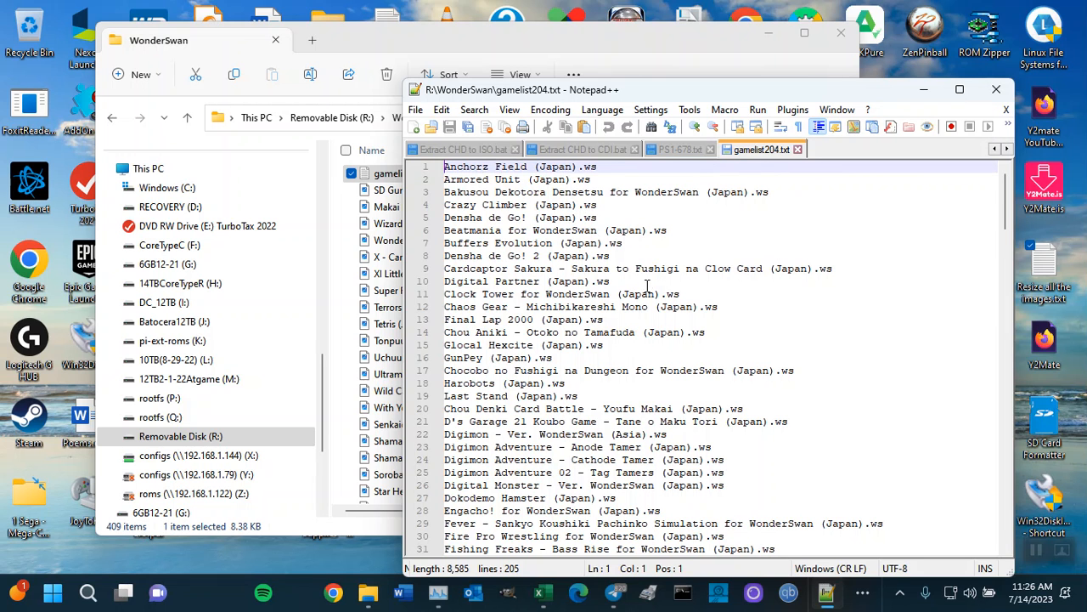
# Select and copy all the game file names in gamelist204.txt.
pyautogui.scroll(-3, 654, 286)
pyautogui.scroll(3, 668, 289)
pyautogui.hotkey('ctrl', 'a')
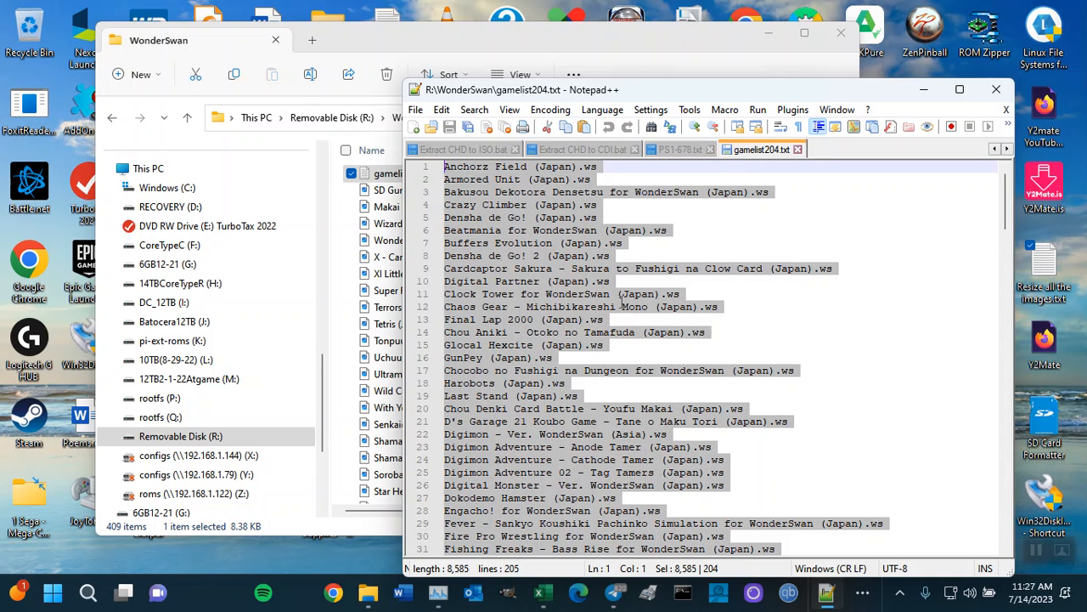
pyautogui.rightClick(533, 212)
pyautogui.click(563, 242)
# Switch to the Excel renaming workbook and create a copy of the Check(pngWzip)GBA sheet placed before the original.
pyautogui.moveTo(536, 594)
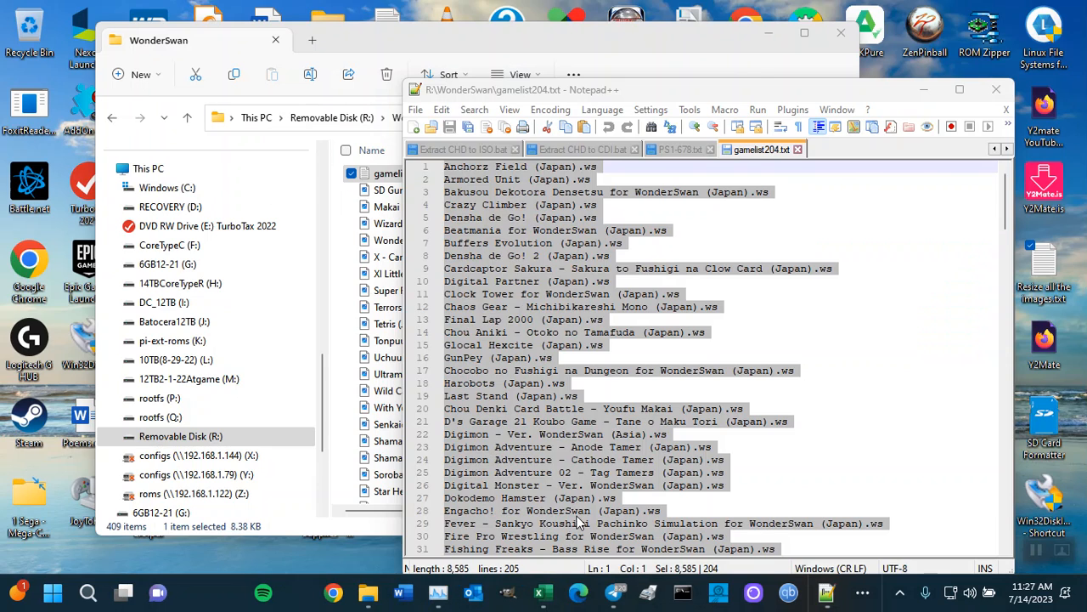
pyautogui.click(580, 507)
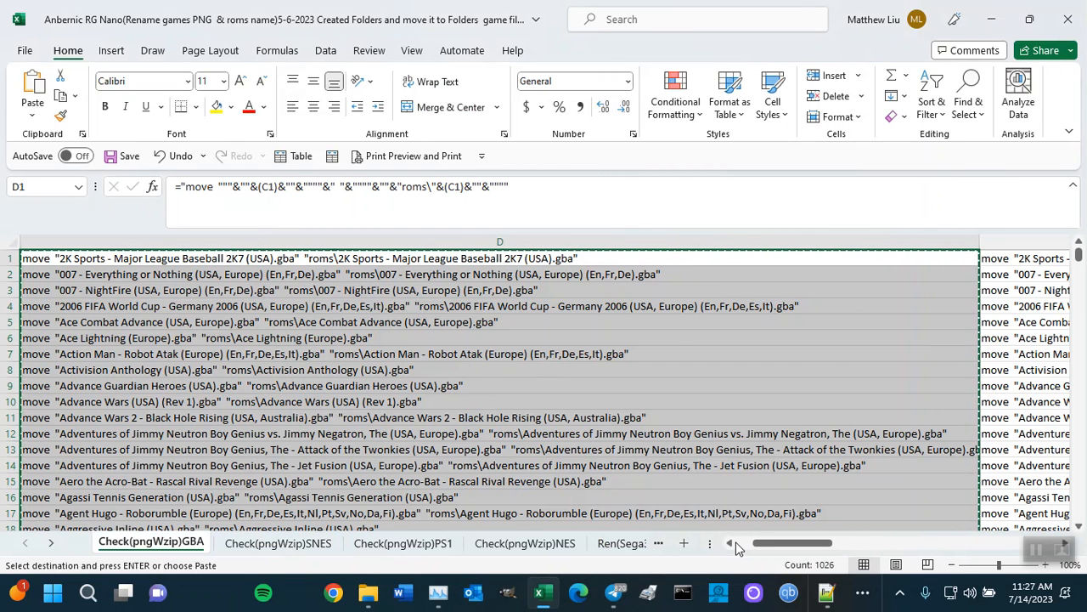
pyautogui.click(738, 548)
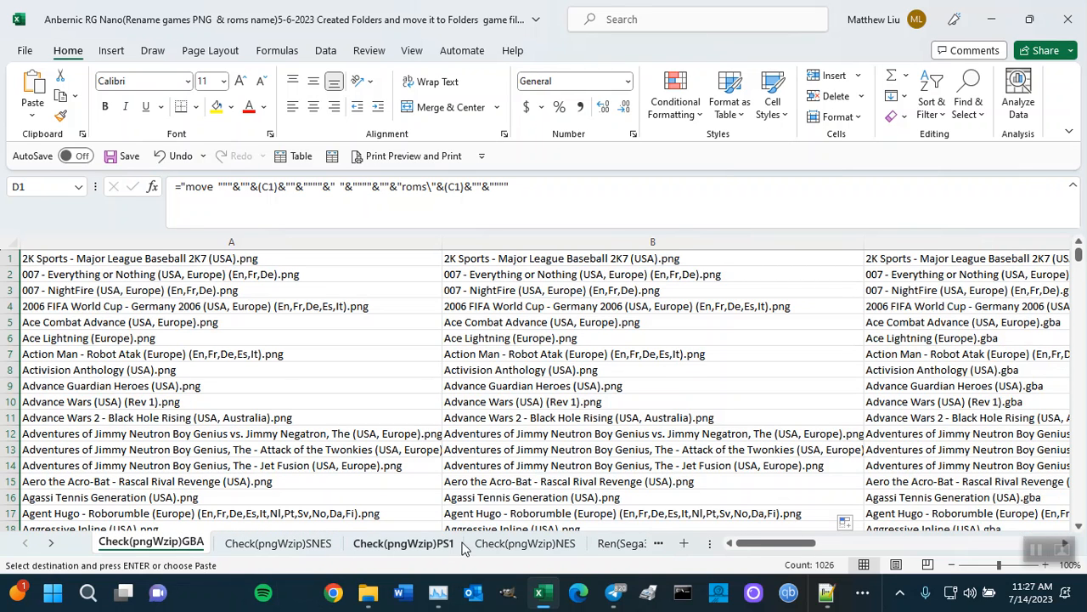
pyautogui.rightClick(153, 546)
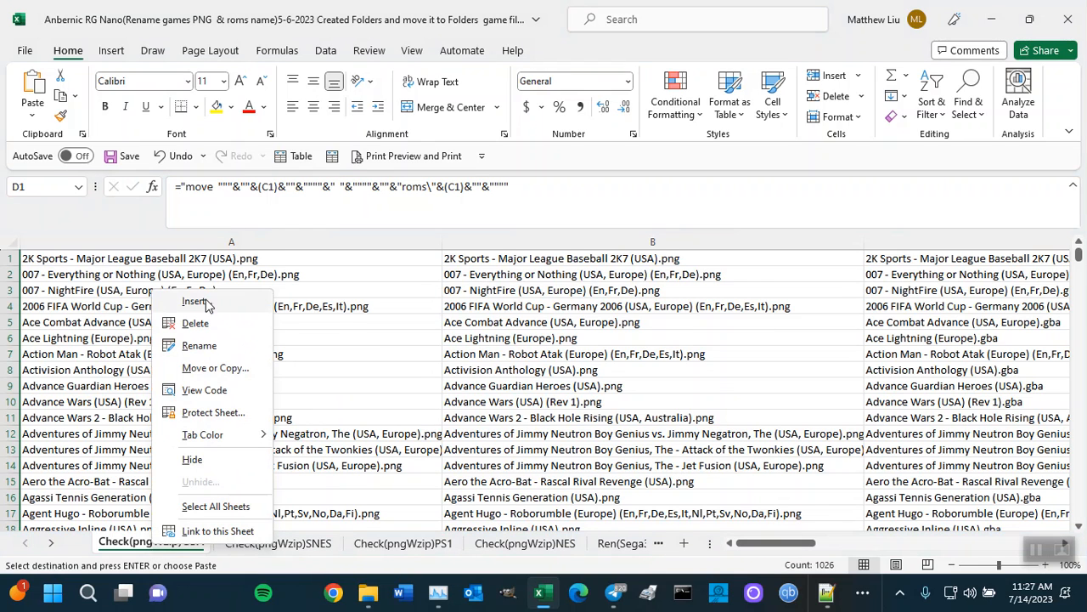
pyautogui.click(201, 370)
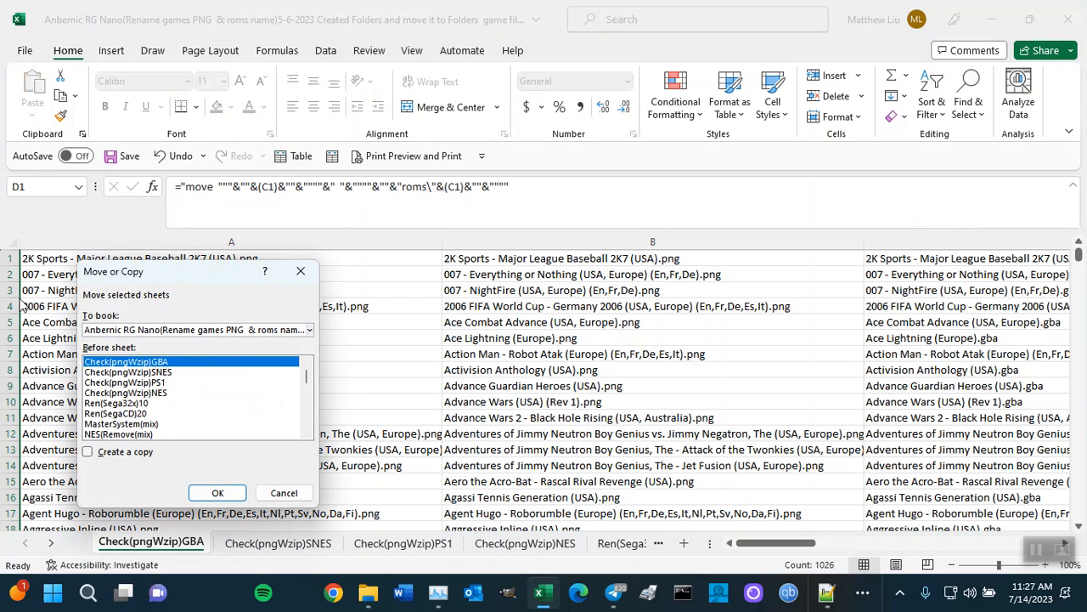
pyautogui.click(88, 454)
pyautogui.click(217, 494)
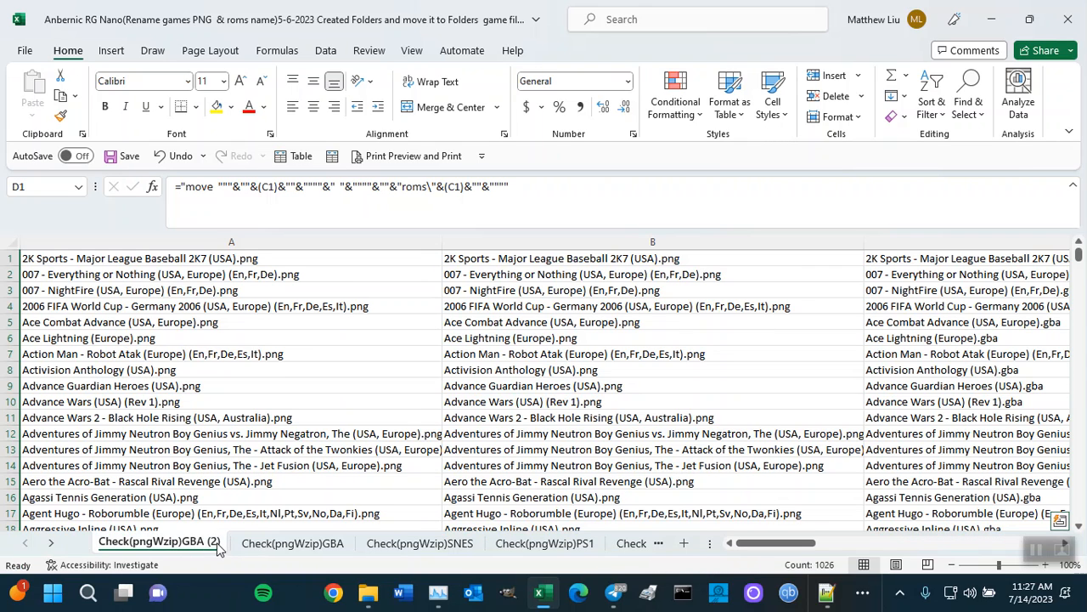
# Rename the copied sheet as Check(pngWzip)WSWAN.
pyautogui.rightClick(204, 545)
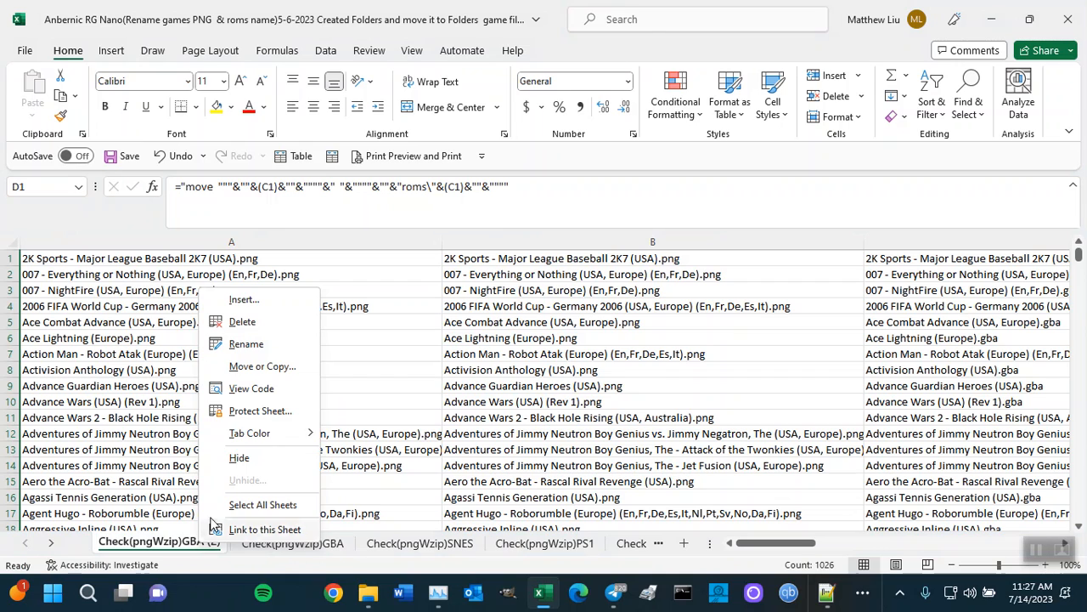
pyautogui.click(255, 343)
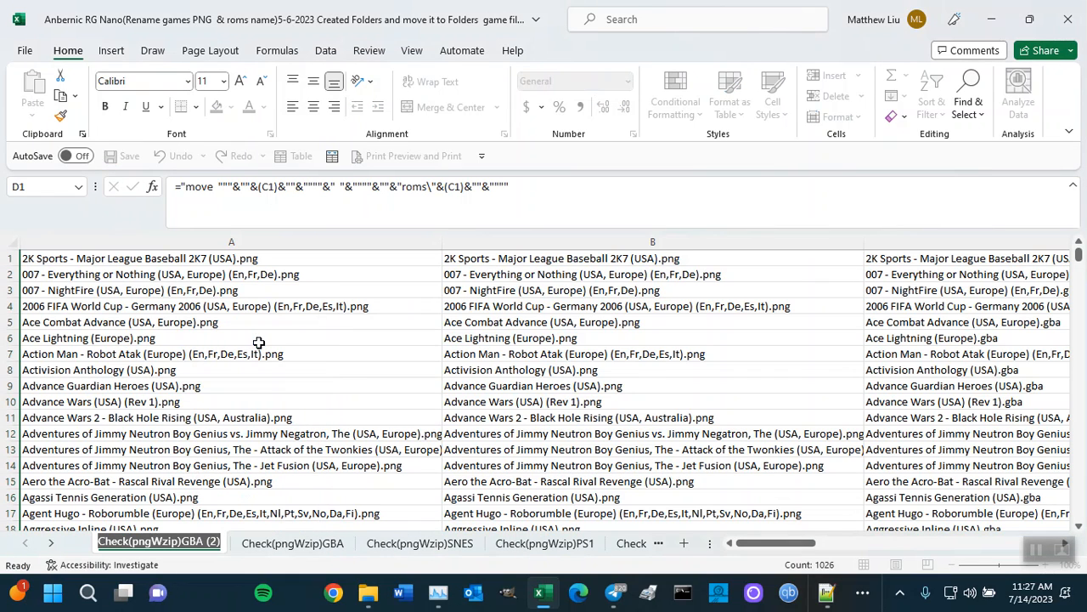
pyautogui.press('End')
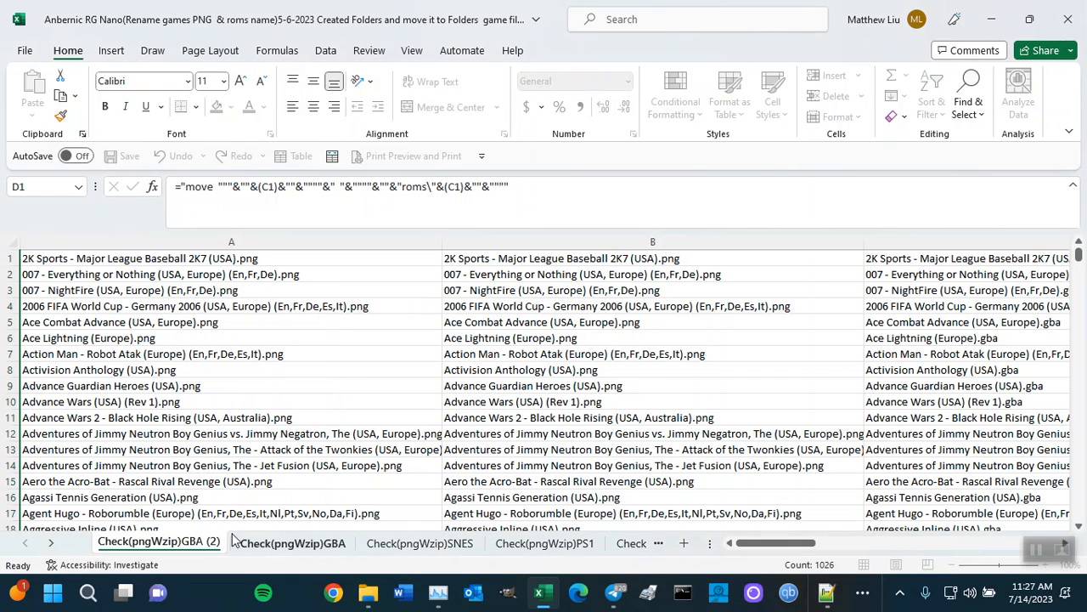
pyautogui.press('BackSpace')
pyautogui.press('BackSpace')
pyautogui.press('BackSpace')
pyautogui.press('BackSpace')
pyautogui.press('BackSpace')
pyautogui.press('BackSpace')
pyautogui.press('BackSpace')
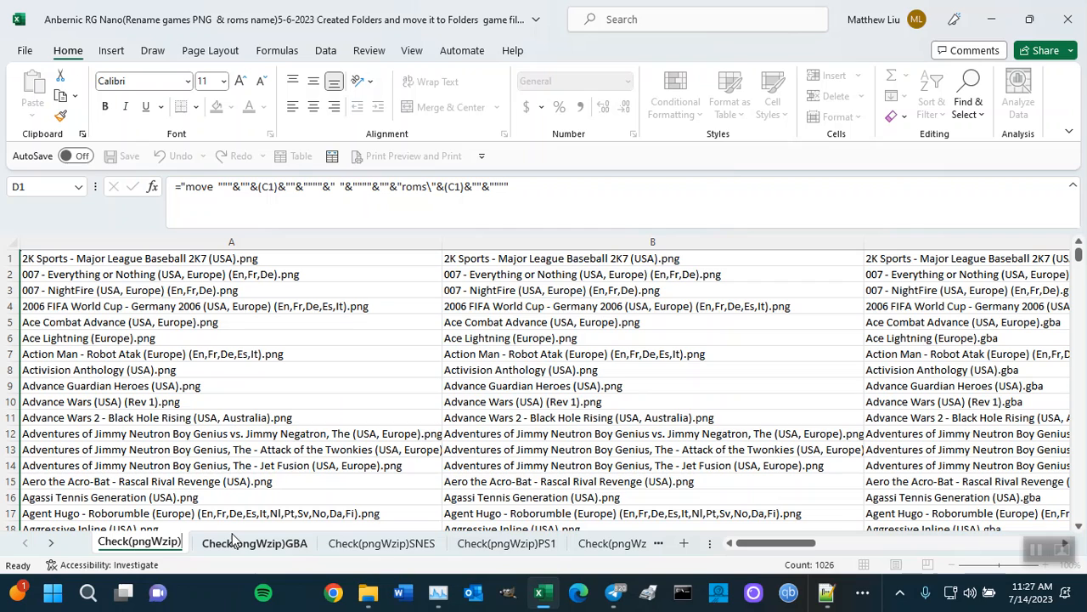
pyautogui.write('WSA')
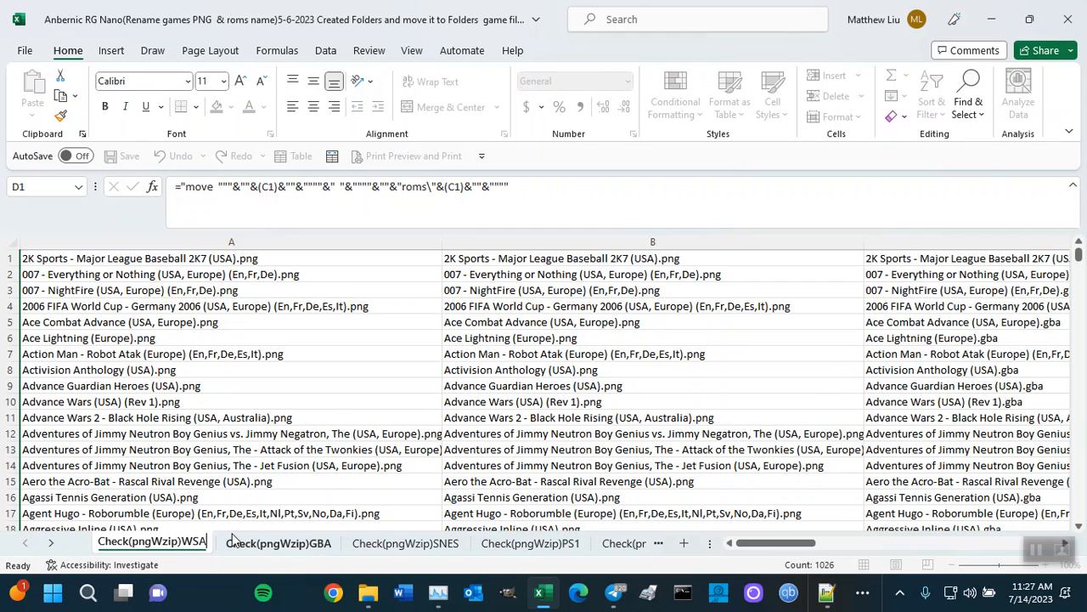
pyautogui.press('BackSpace')
pyautogui.write('W')
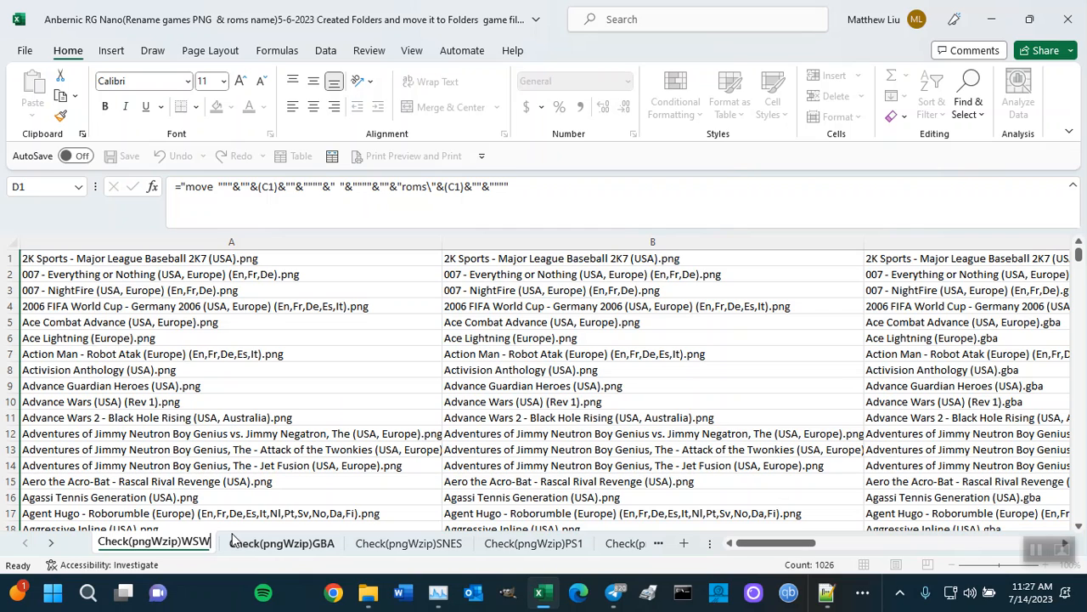
pyautogui.press('BackSpace')
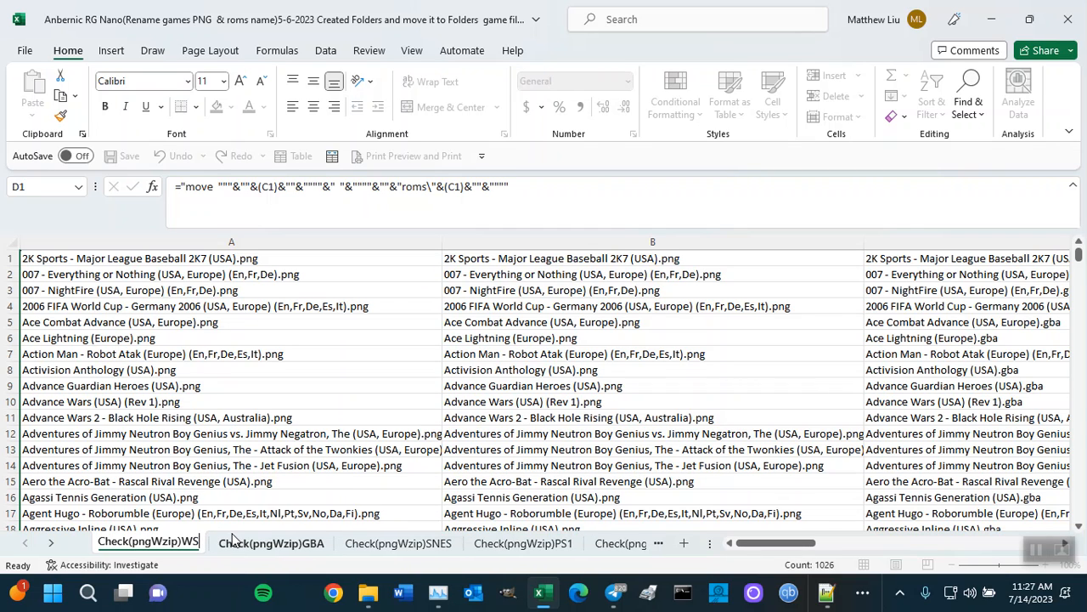
pyautogui.write('WAN')
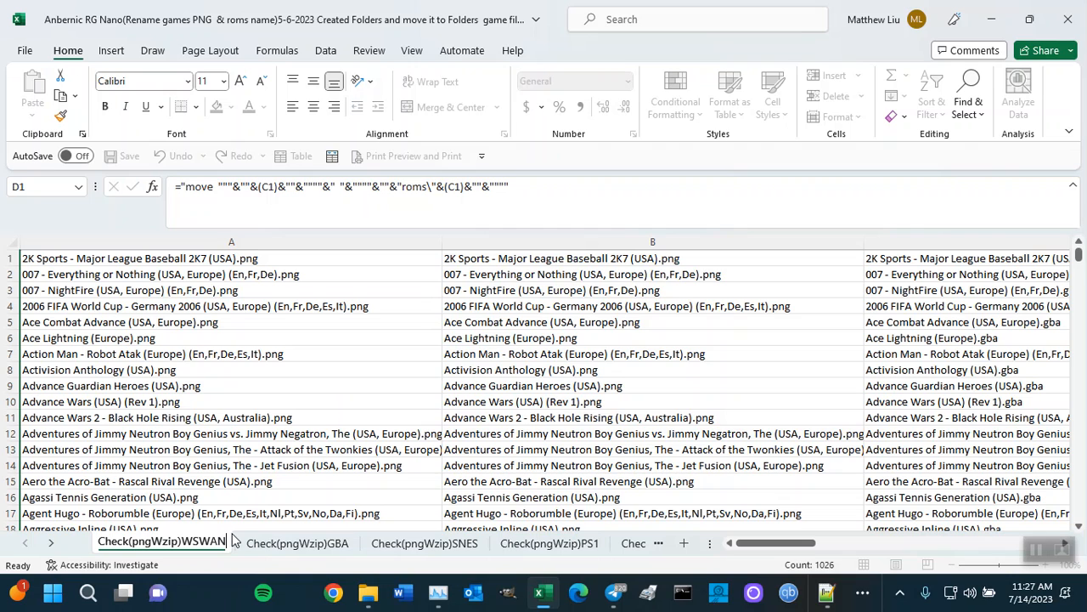
pyautogui.press('Return')
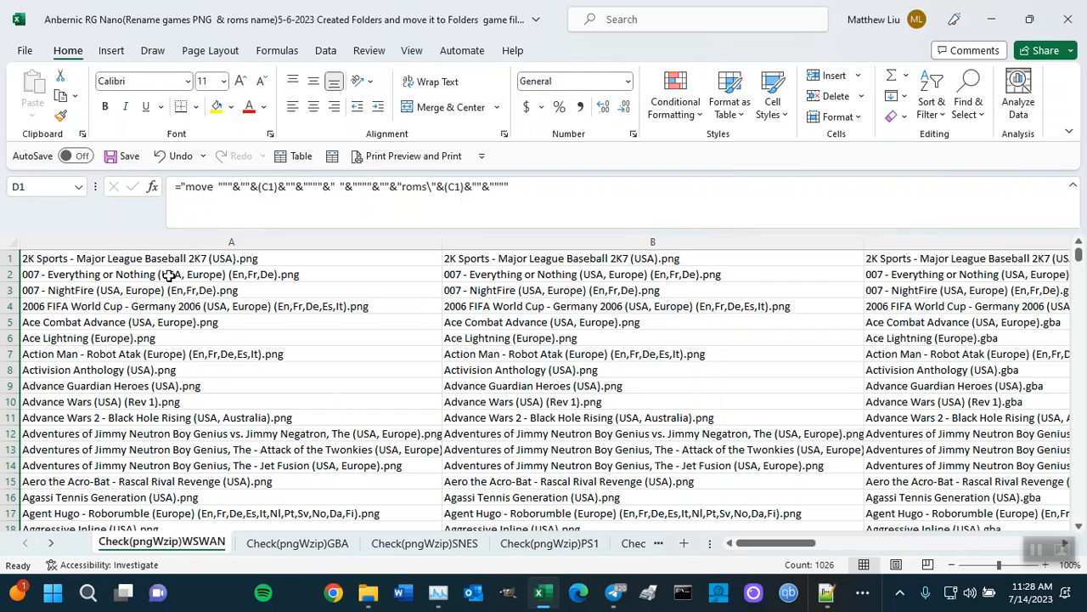
# Replace the contents of column A with the game file names recopied from gamelist204.txt in Notepad++, starting at cell A1.
pyautogui.click(144, 242)
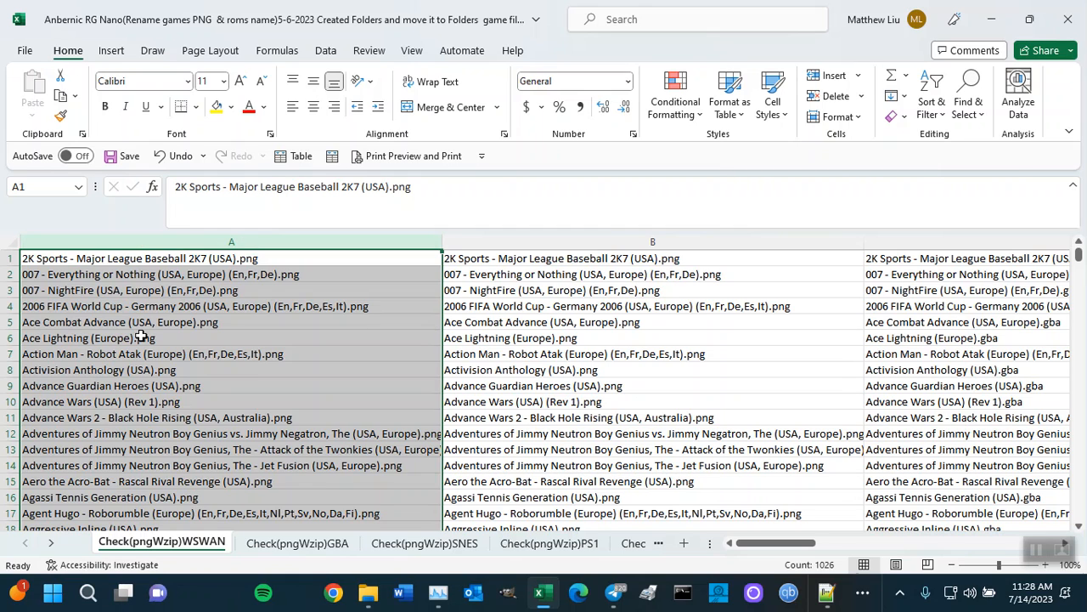
pyautogui.press('Delete')
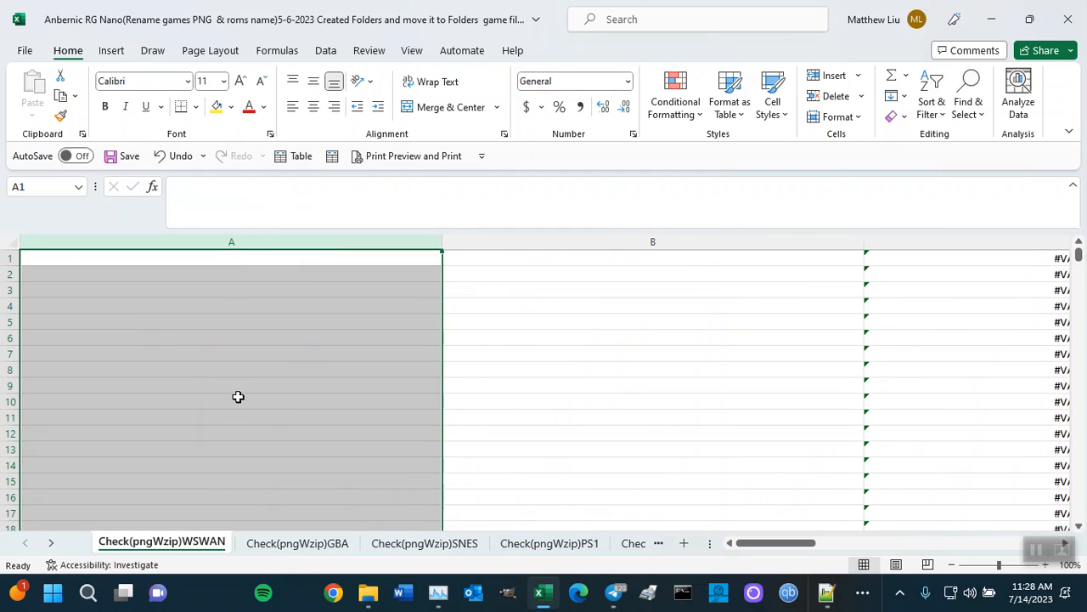
pyautogui.click(150, 258)
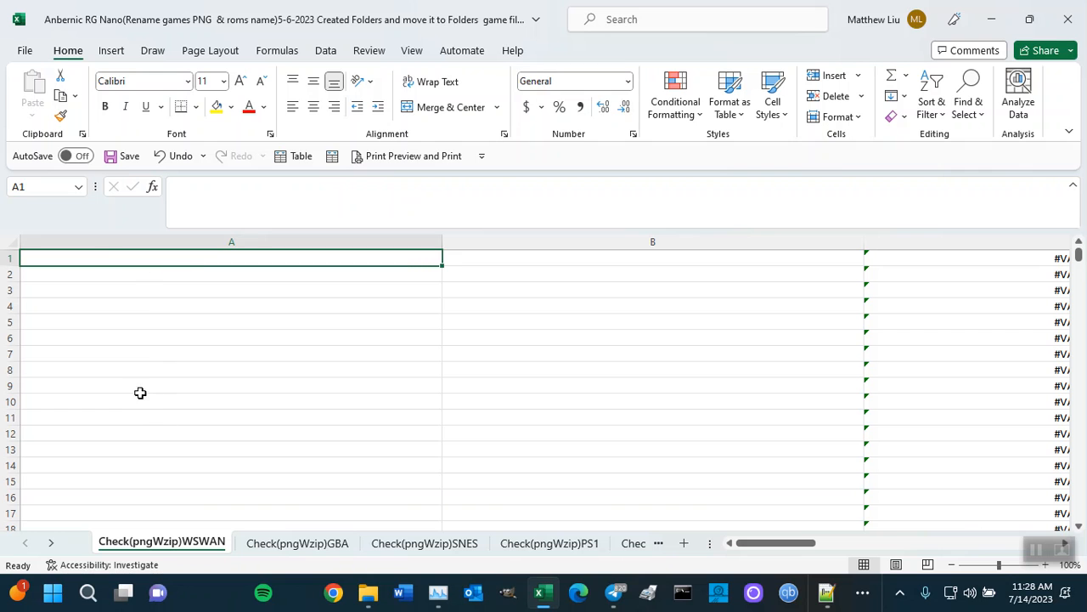
pyautogui.rightClick(93, 259)
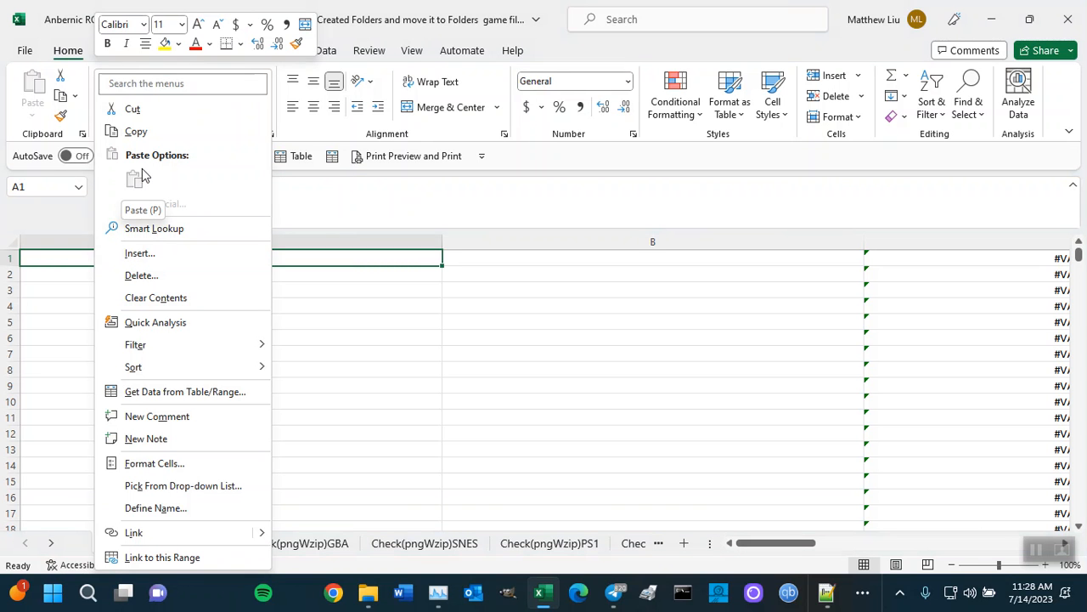
pyautogui.hotkey('alt', 'Tab')
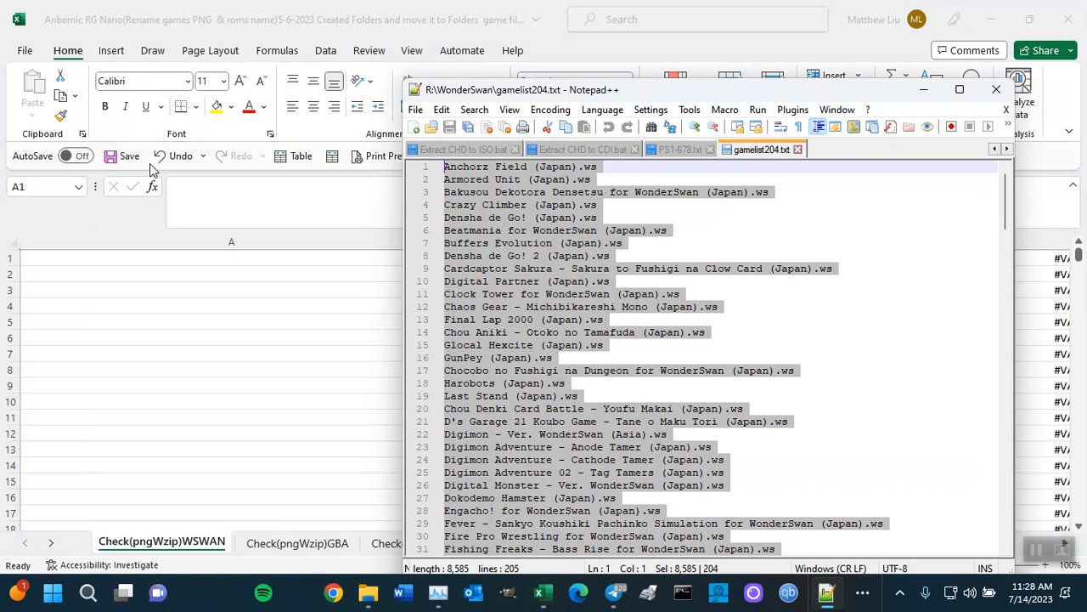
pyautogui.rightClick(453, 343)
pyautogui.click(522, 256)
pyautogui.click(87, 258)
pyautogui.rightClick(86, 259)
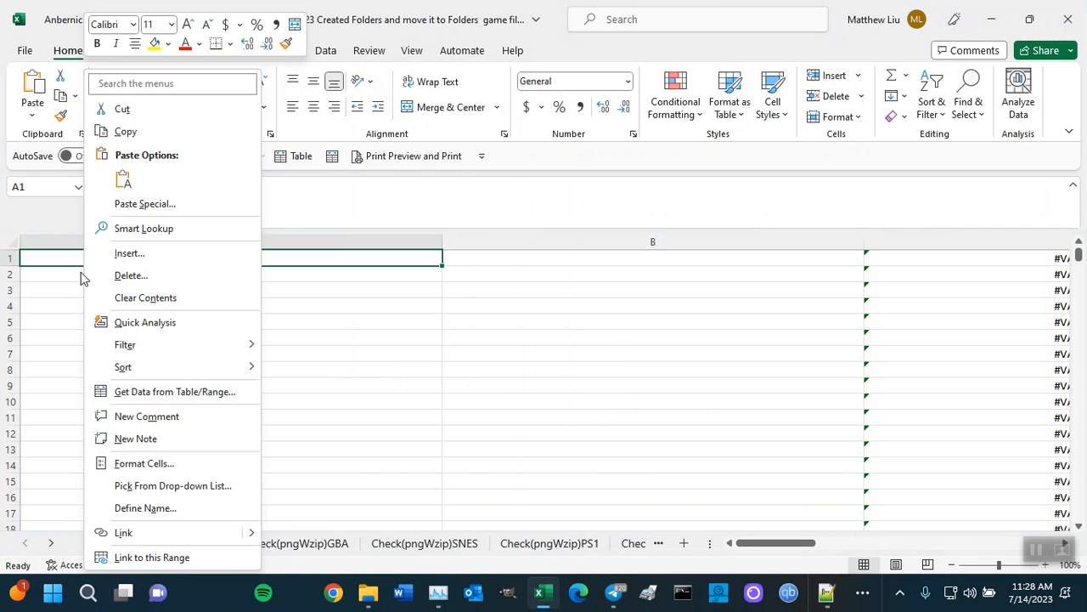
pyautogui.click(123, 179)
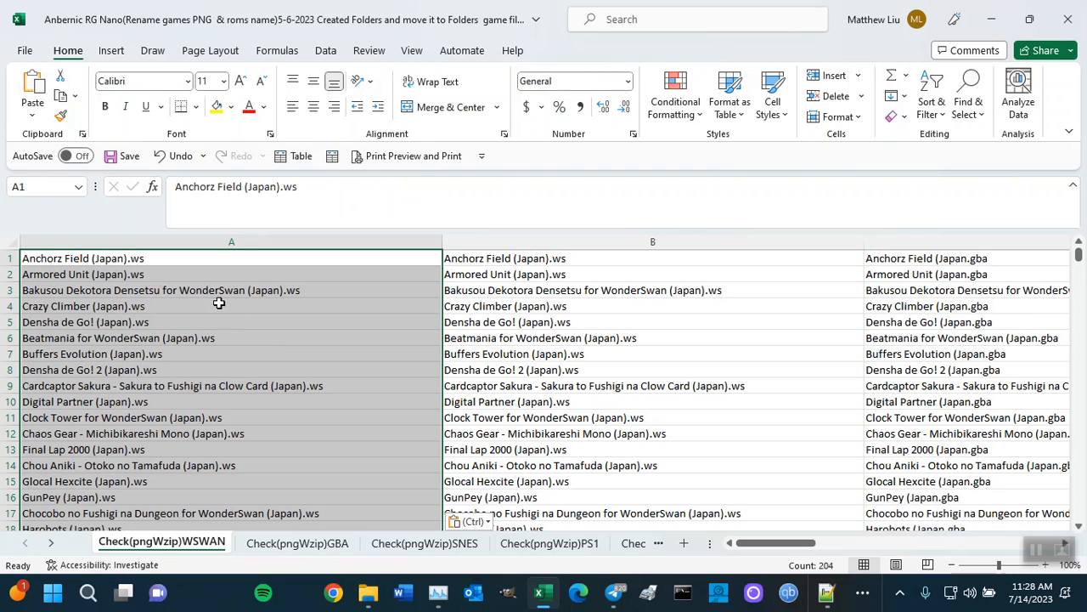
# Examine the TRIM formula in cell B1 and compare column B's names with the pasted file names in column A.
pyautogui.click(174, 257)
pyautogui.click(507, 260)
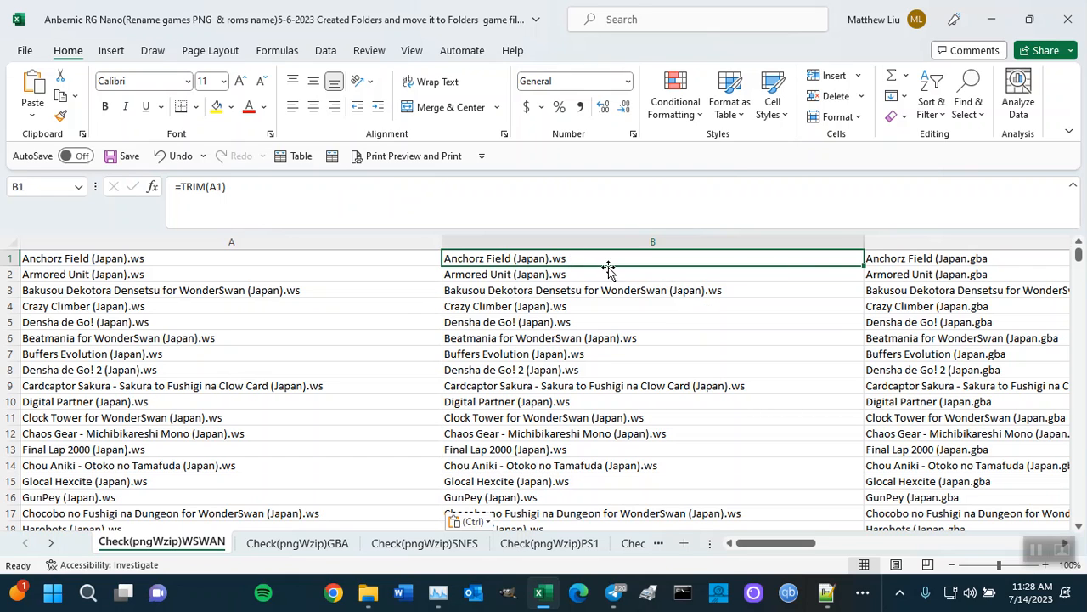
pyautogui.moveTo(609, 255); pyautogui.dragTo(608, 498)
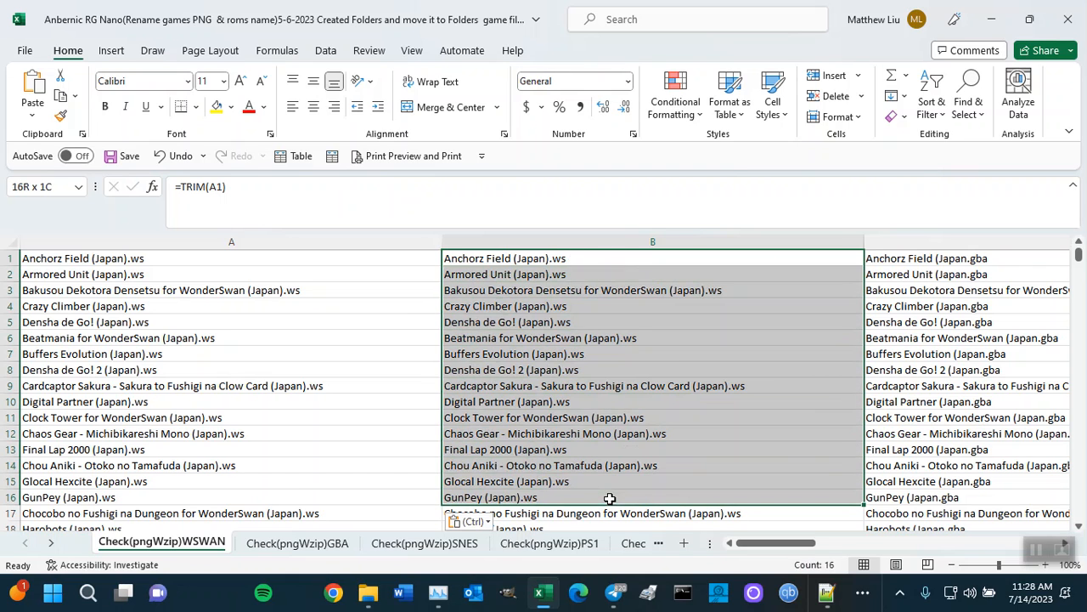
pyautogui.click(595, 260)
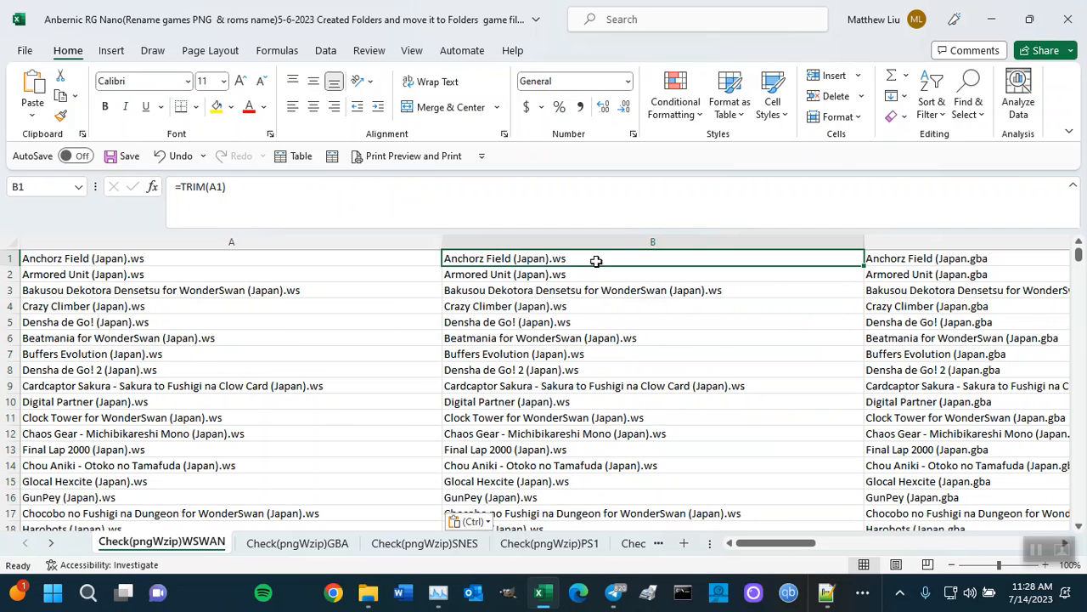
pyautogui.doubleClick(597, 260)
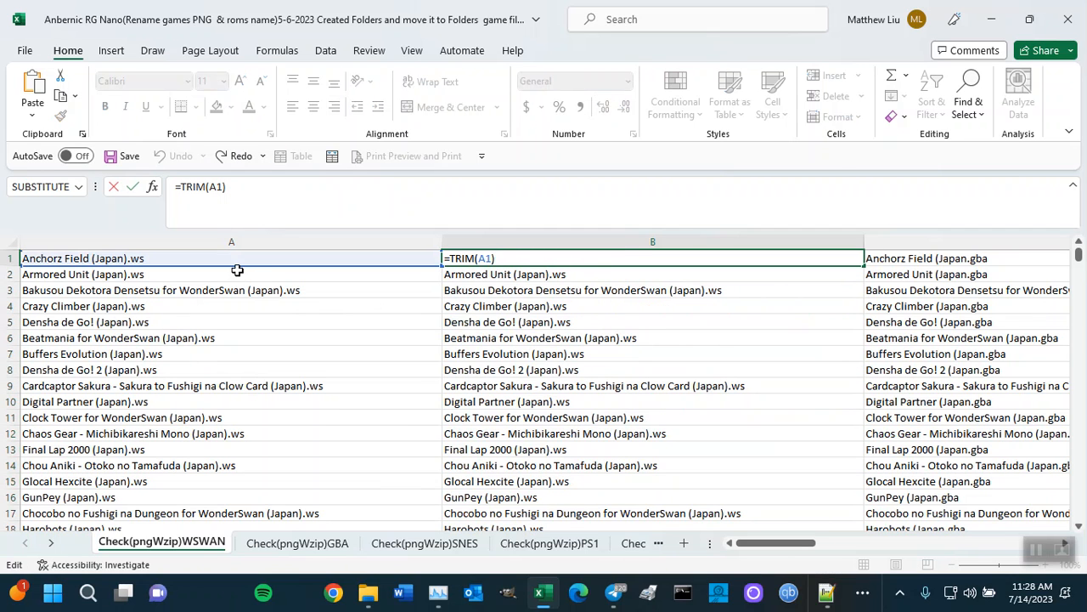
pyautogui.press('Escape')
pyautogui.click(264, 274)
pyautogui.doubleClick(265, 273)
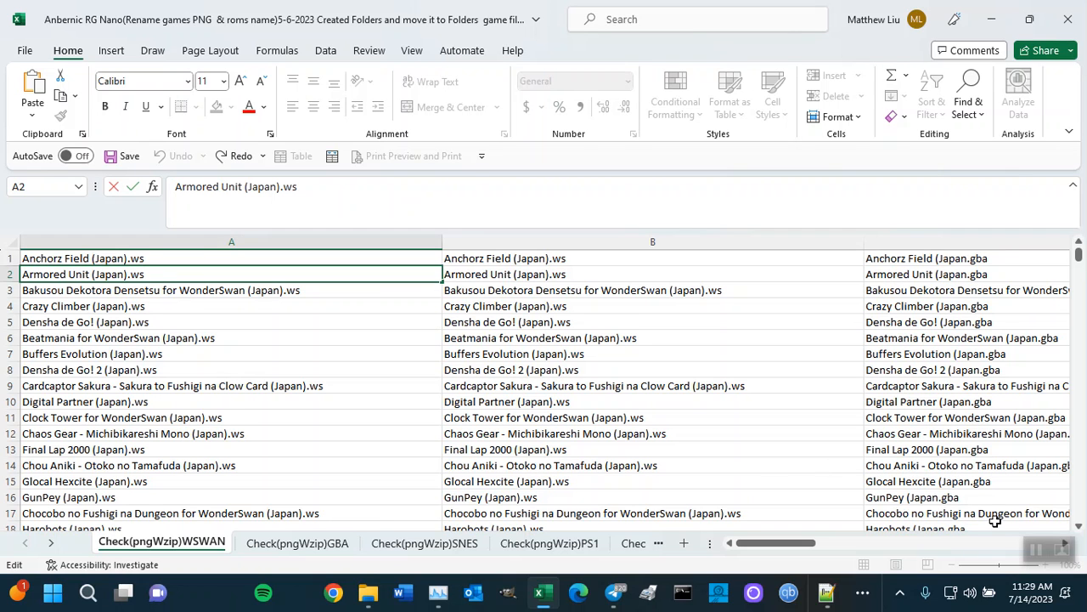
# Change the formula in cell C1 to remove three characters from the name: =LEFT(TRIM(A1),LEN(TRIM(A1))-3)&".gba".
pyautogui.moveTo(803, 543); pyautogui.dragTo(830, 543)
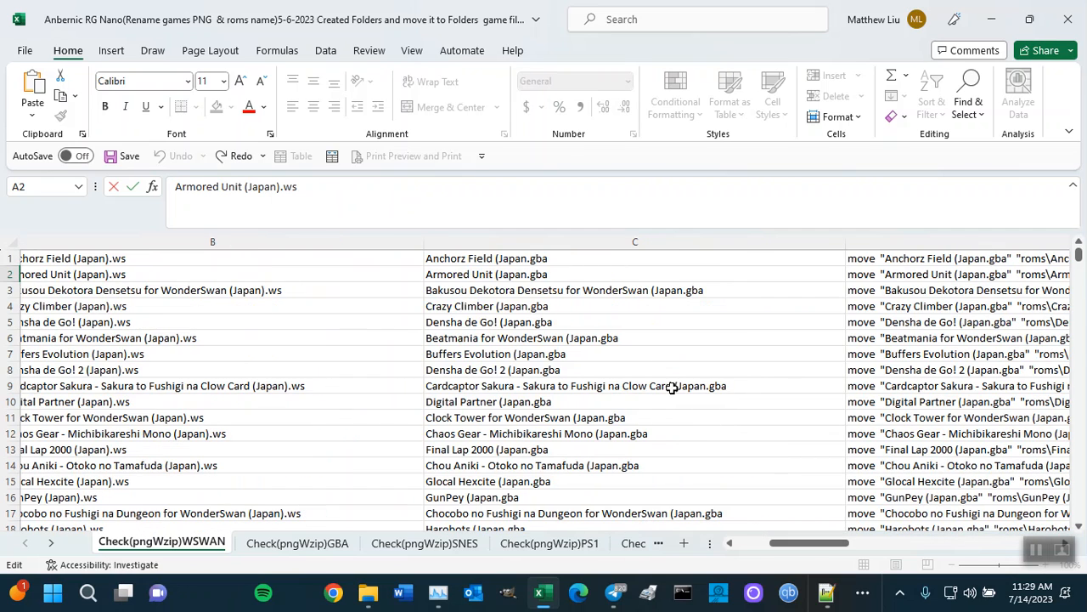
pyautogui.click(546, 259)
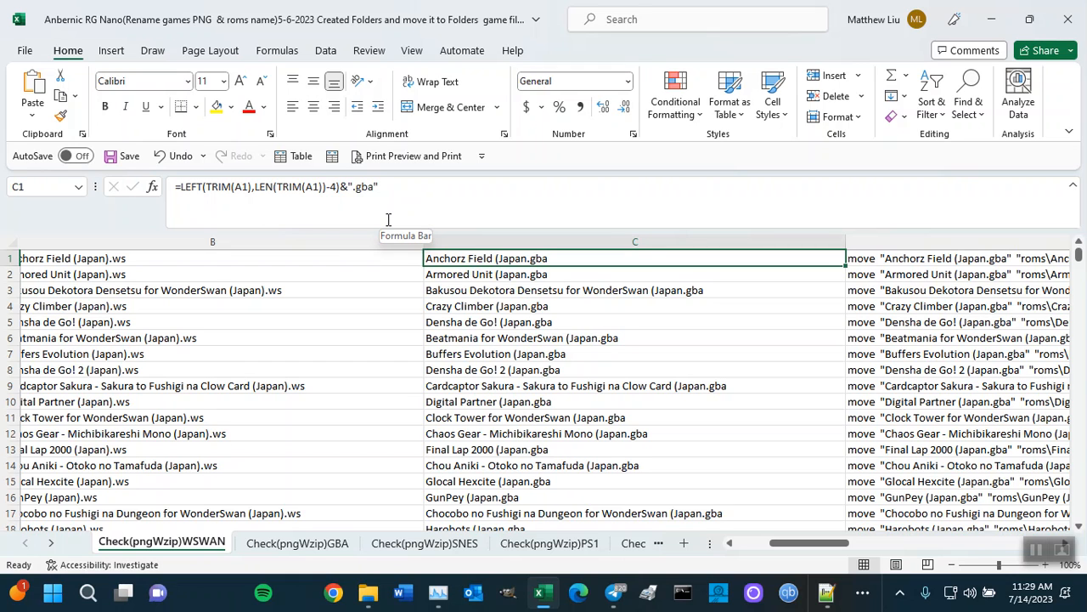
pyautogui.click(209, 259)
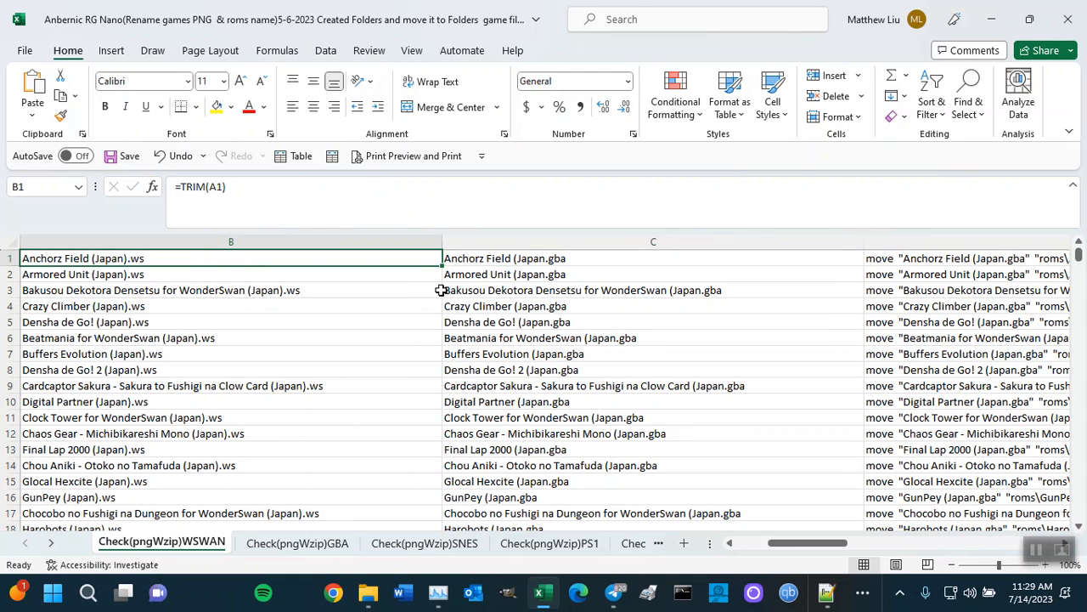
pyautogui.click(562, 258)
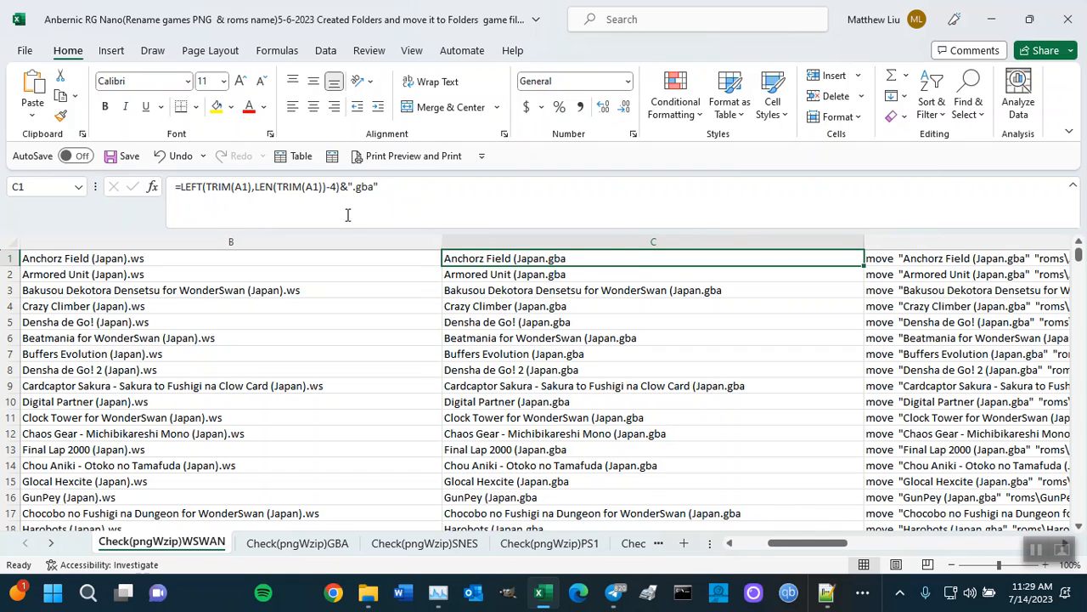
pyautogui.click(335, 188)
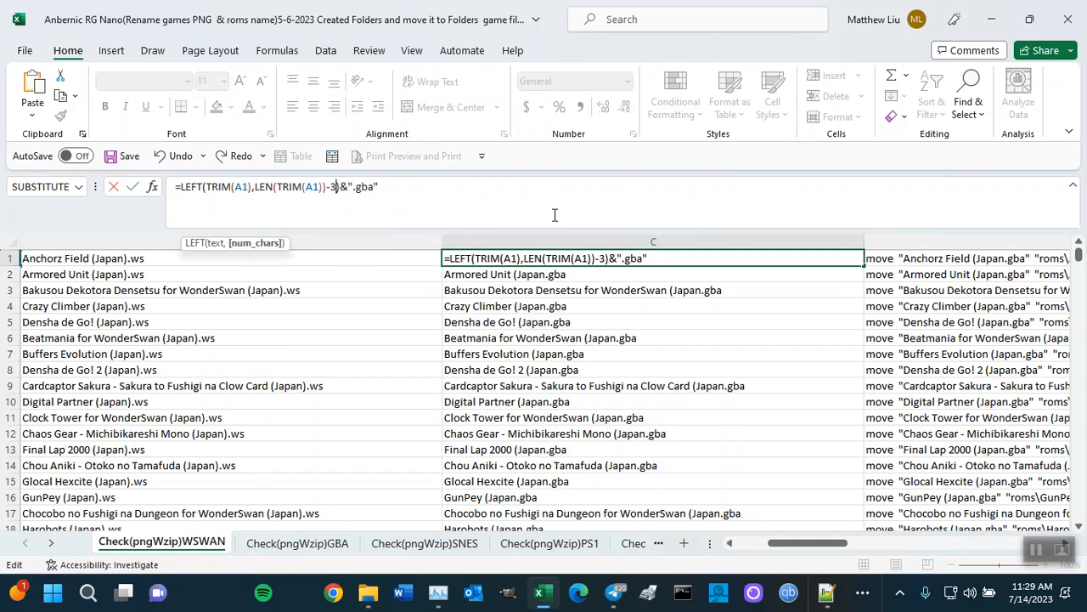
pyautogui.press('Return')
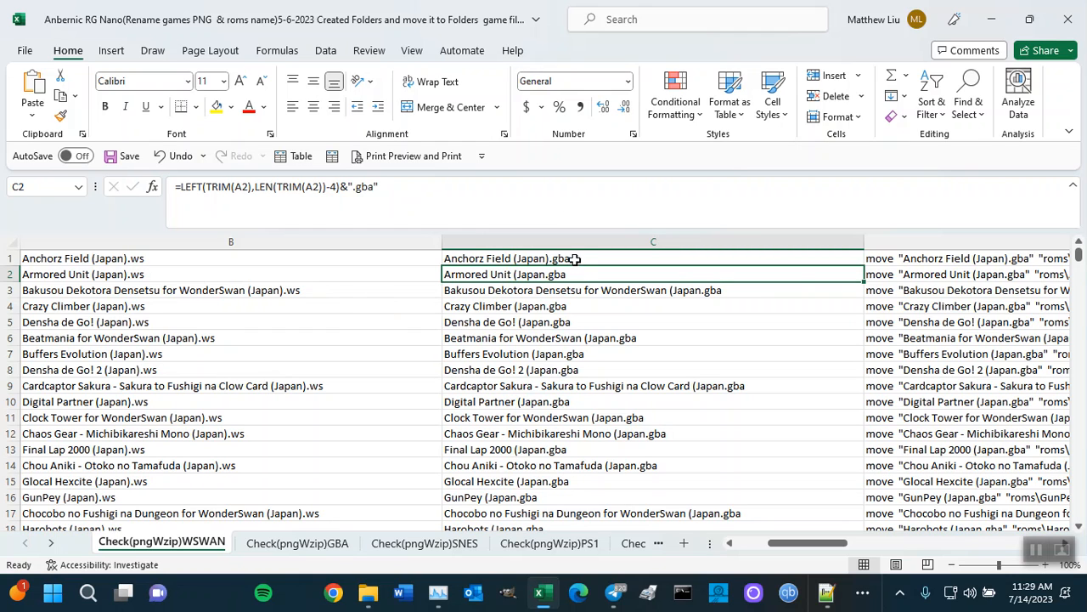
# Change the extension in cell C1's formula to ".ws": =LEFT(TRIM(A1),LEN(TRIM(A1))-3)&".ws".
pyautogui.click(520, 259)
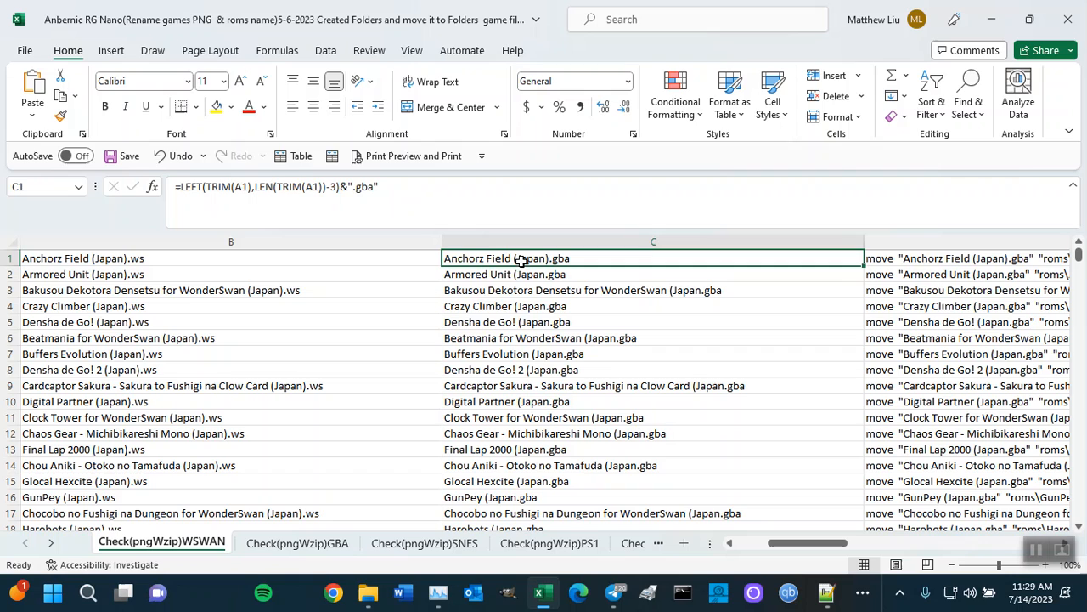
pyautogui.click(375, 188)
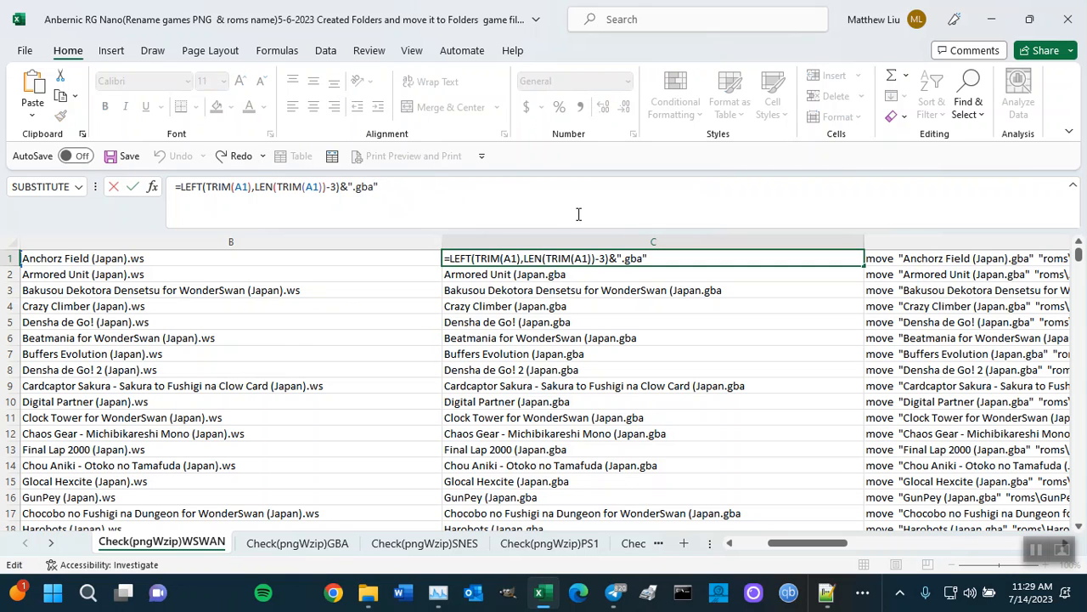
pyautogui.press('BackSpace')
pyautogui.press('BackSpace')
pyautogui.press('BackSpace')
pyautogui.write('ws')
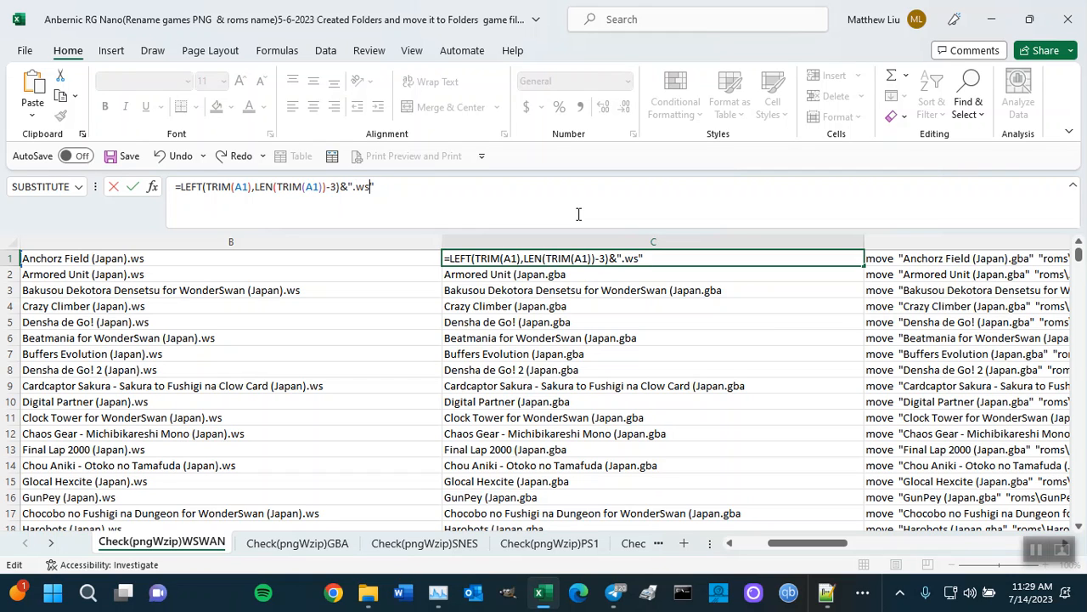
pyautogui.press('Return')
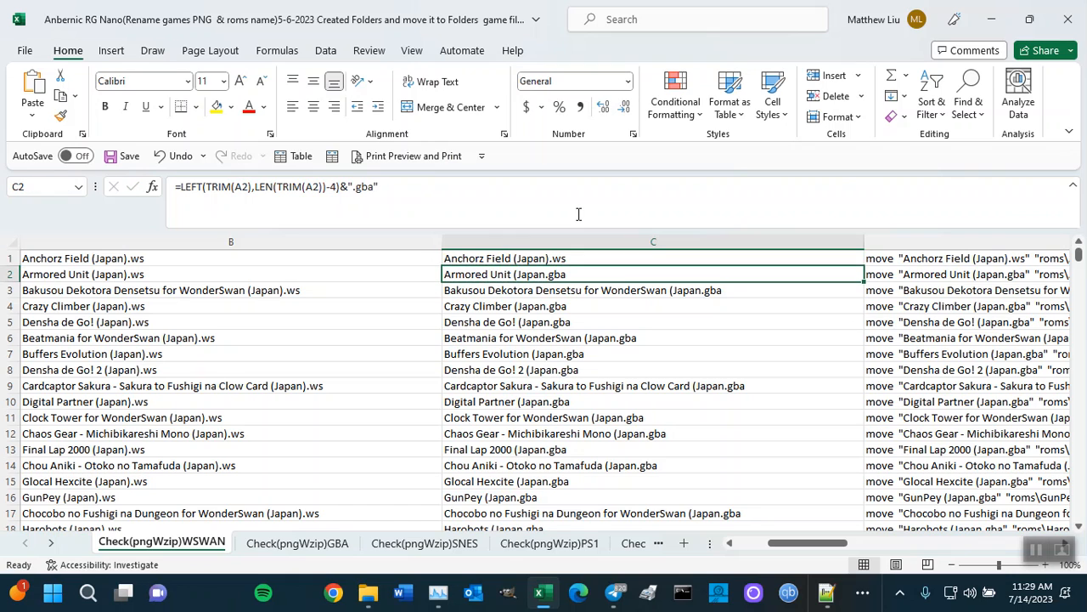
# Fill the C1 formula down column C to row 45, the last of the first group of .ws games.
pyautogui.click(619, 257)
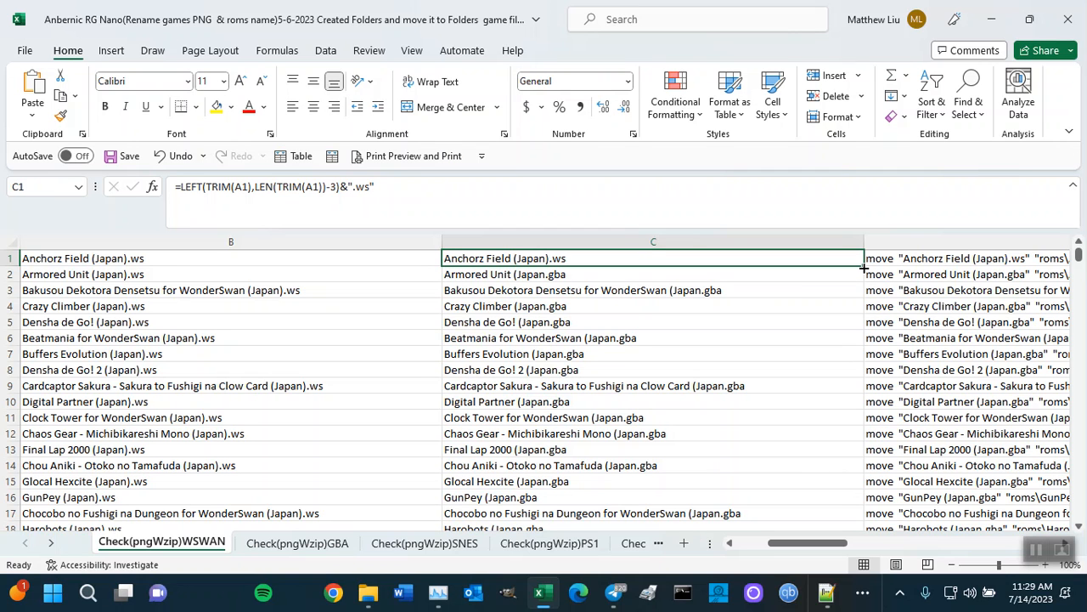
pyautogui.moveTo(863, 265); pyautogui.dragTo(799, 345)
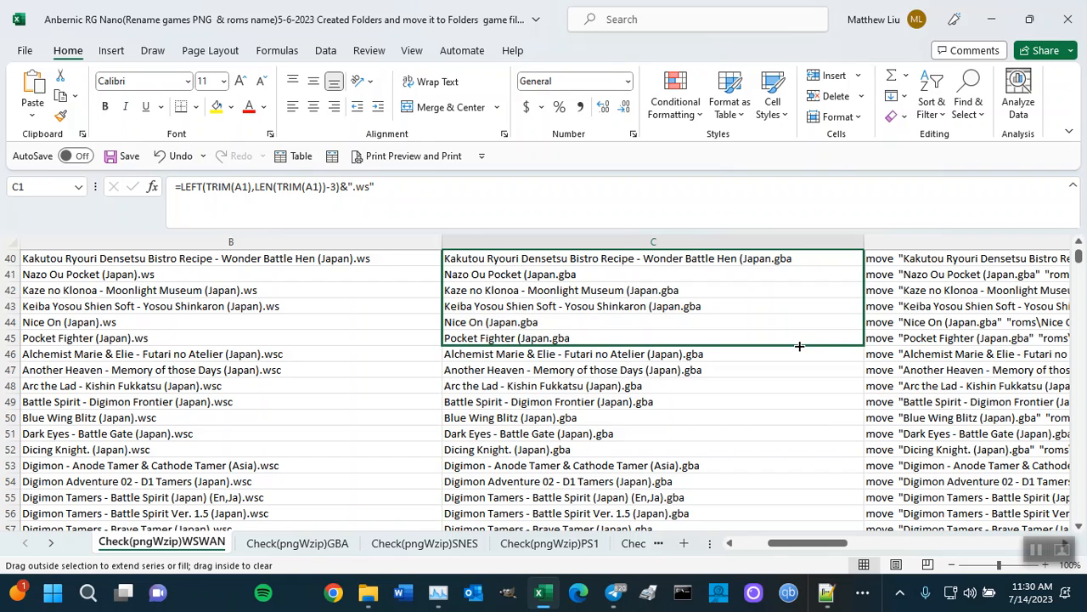
pyautogui.moveTo(799, 345); pyautogui.dragTo(799, 345)
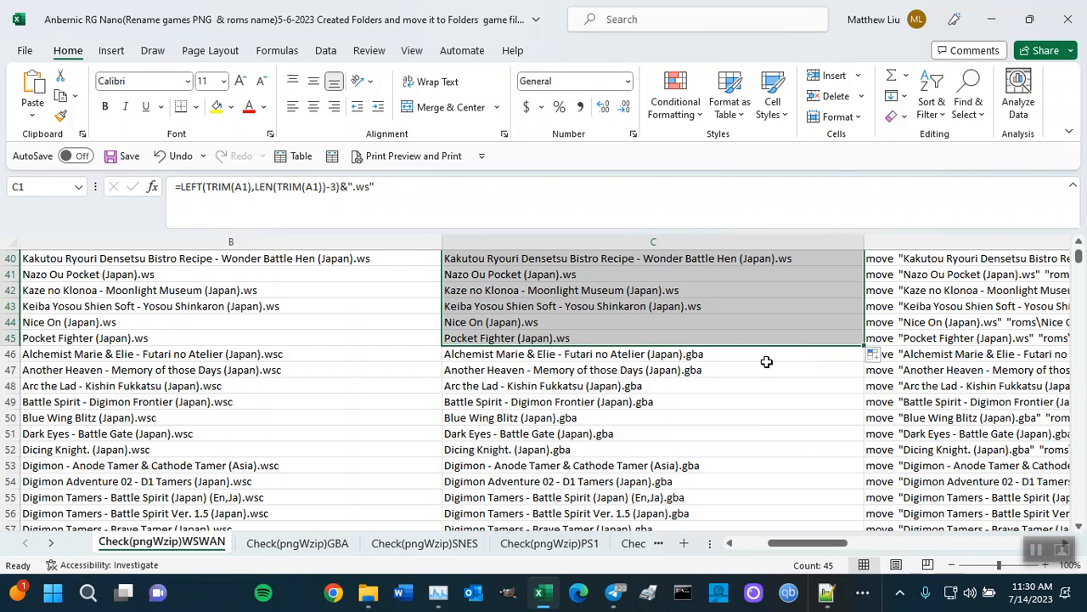
# Change cell C46's formula to remove three characters and add ".wsc": =LEFT(TRIM(A46),LEN(TRIM(A46))-3)&".wsc".
pyautogui.click(760, 354)
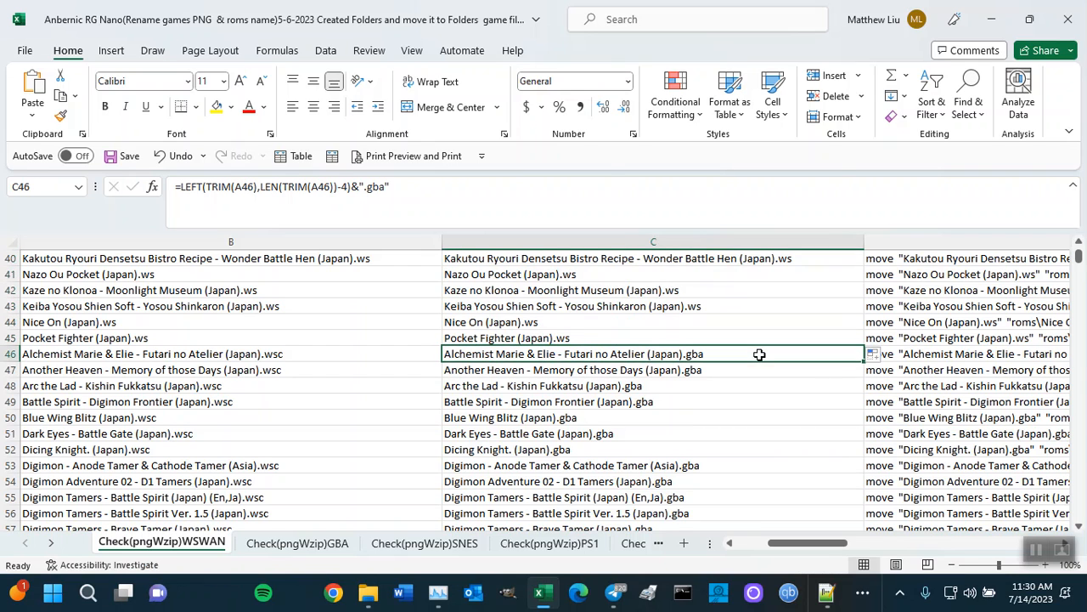
pyautogui.click(381, 187)
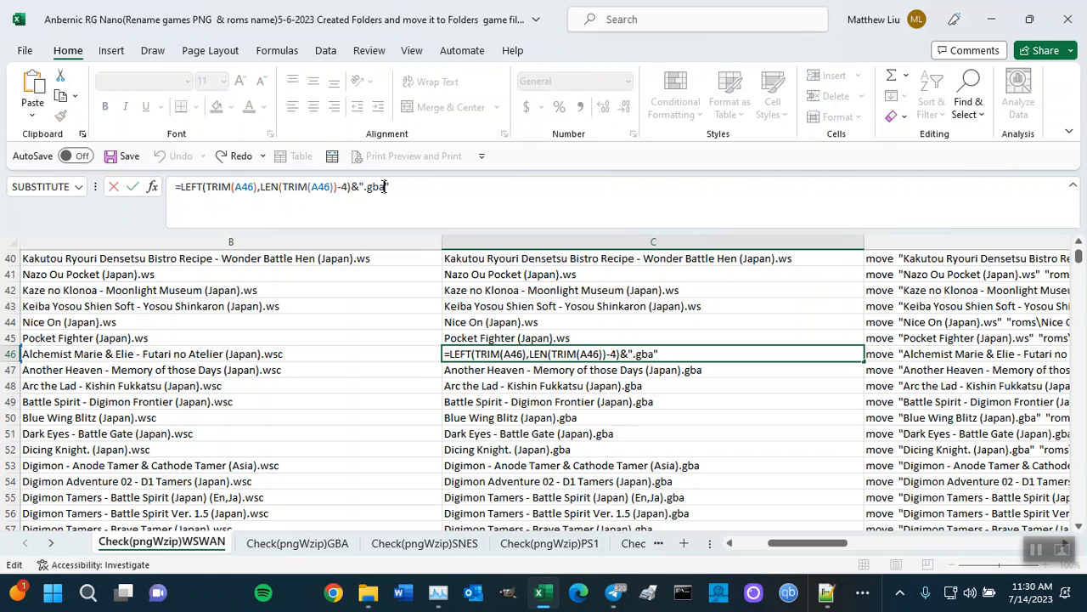
pyautogui.press('BackSpace')
pyautogui.press('BackSpace')
pyautogui.write('w')
pyautogui.press('BackSpace')
pyautogui.press('BackSpace')
pyautogui.press('BackSpace')
pyautogui.write('wsc')
pyautogui.press('BackSpace')
pyautogui.write('3')
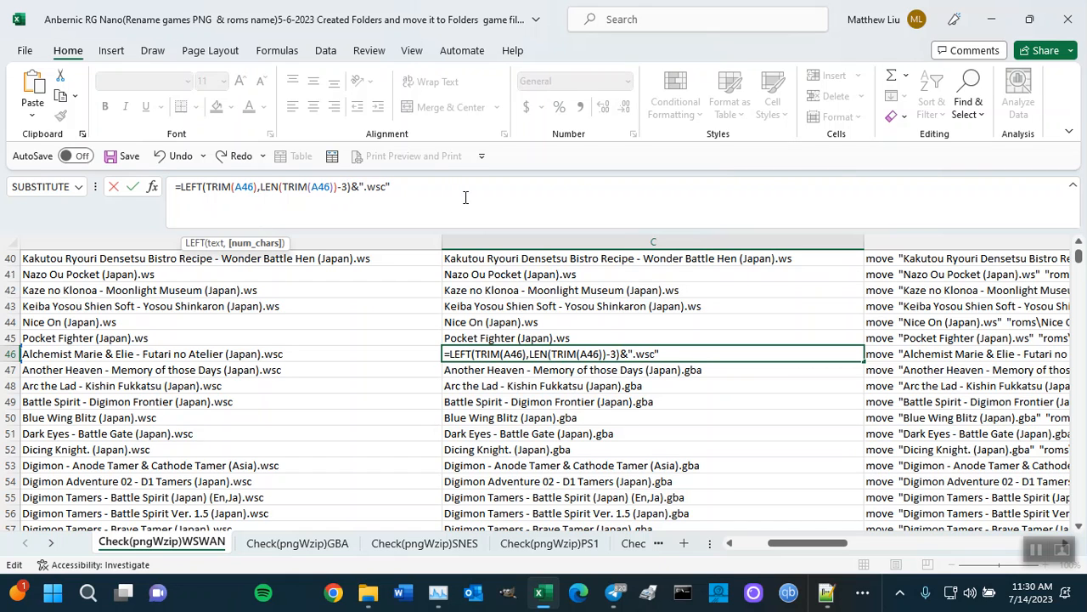
pyautogui.press('Return')
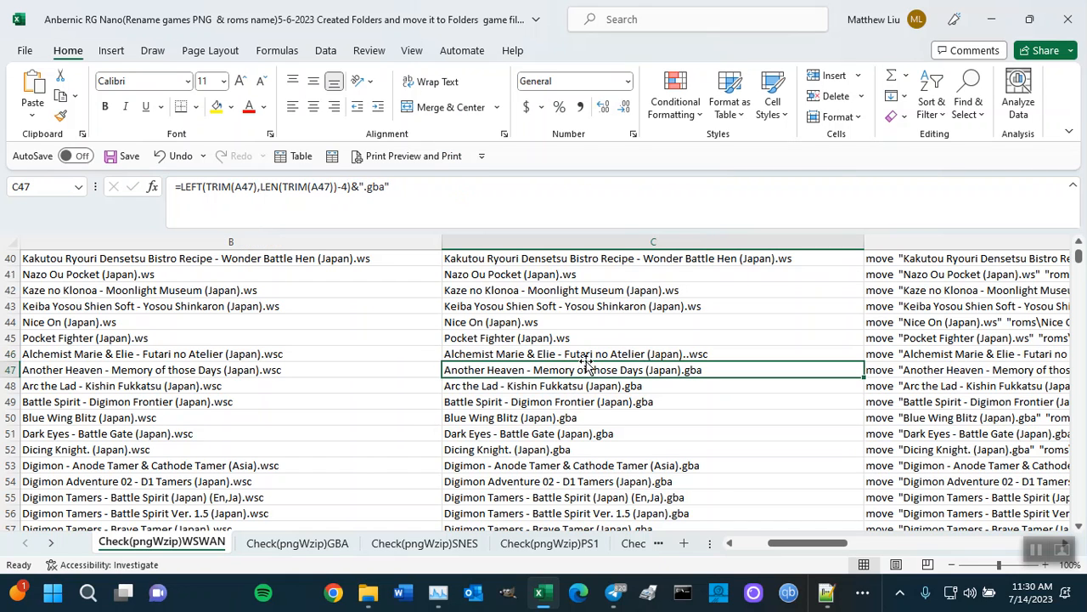
# Remove the extra dot from the extension in cell C46: =LEFT(TRIM(A46),LEN(TRIM(A46))-3)&"wsc".
pyautogui.click(622, 353)
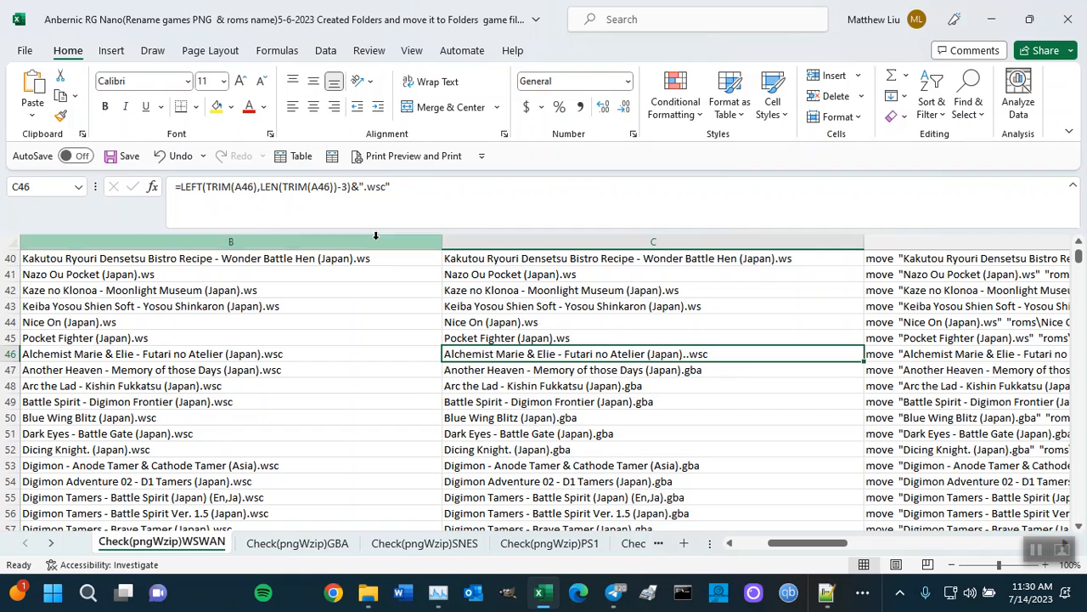
pyautogui.click(366, 187)
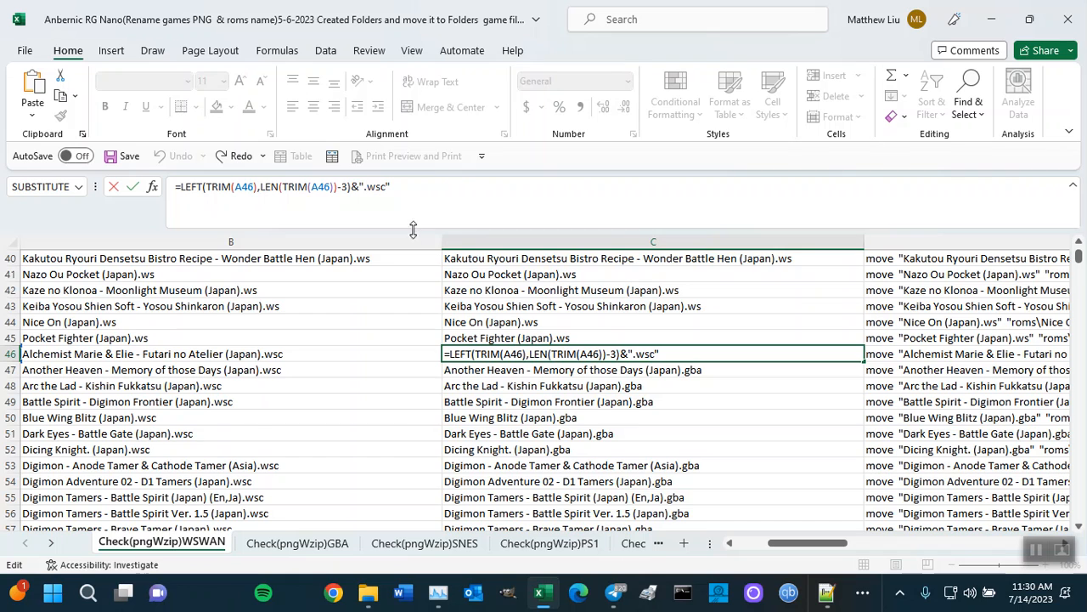
pyautogui.press('BackSpace')
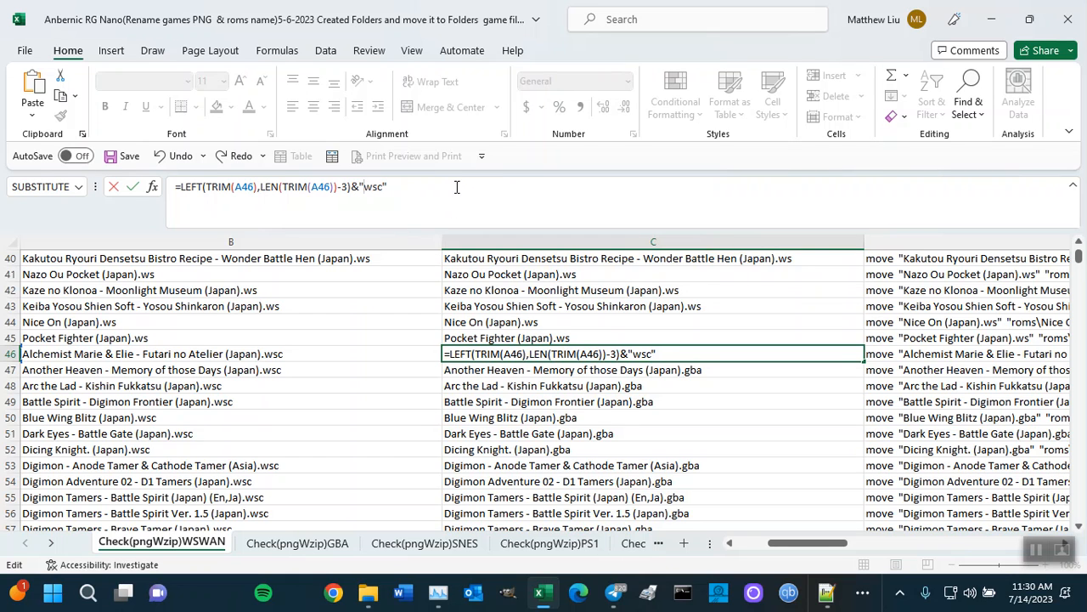
pyautogui.press('Return')
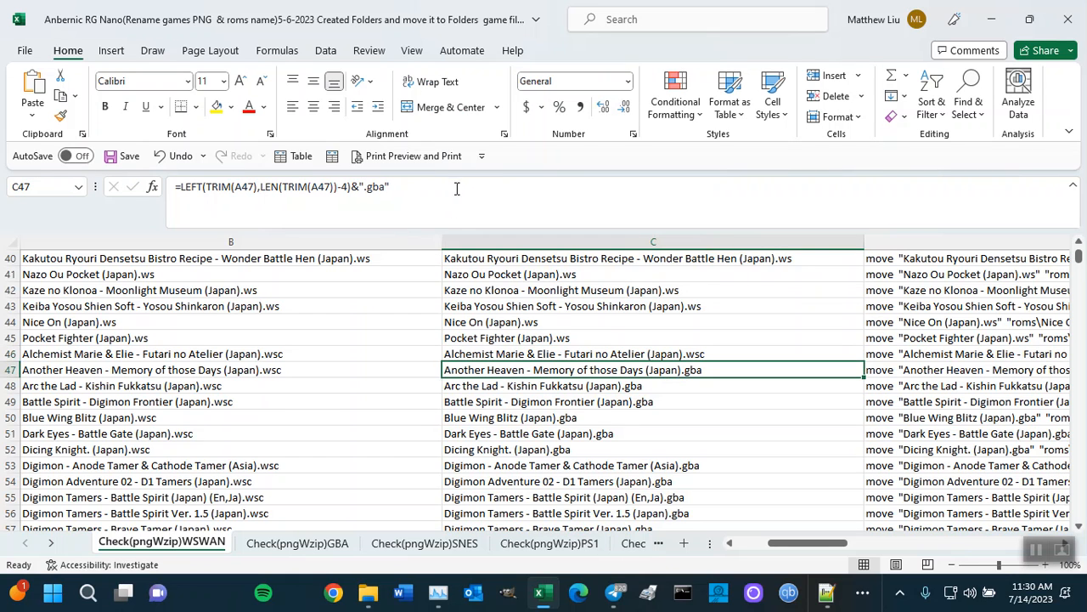
# Fill the C46 formula down the rest of column C and compare the names with column B.
pyautogui.click(687, 350)
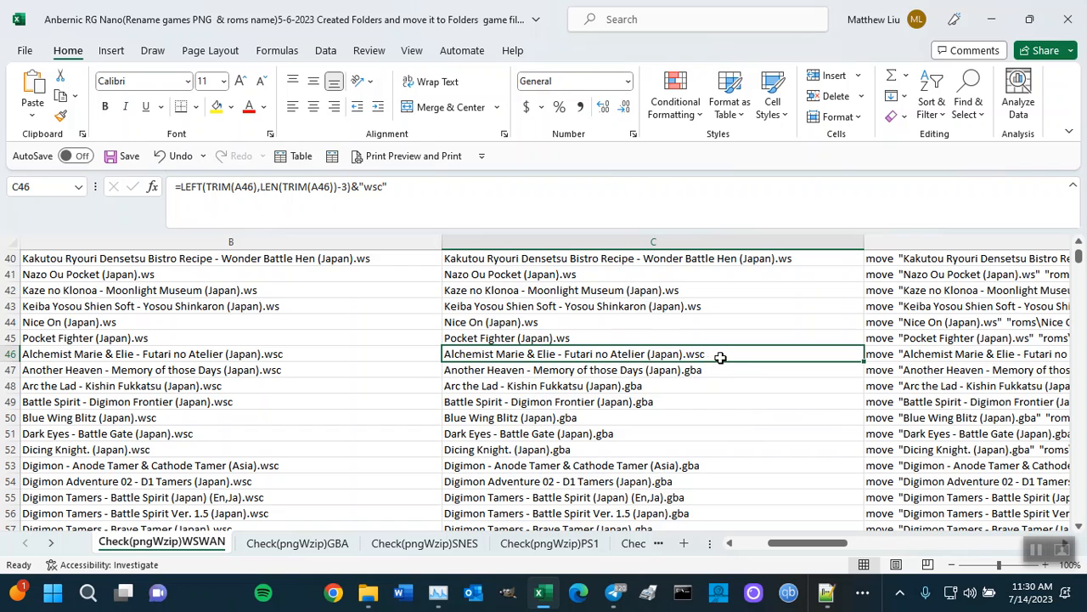
pyautogui.doubleClick(863, 364)
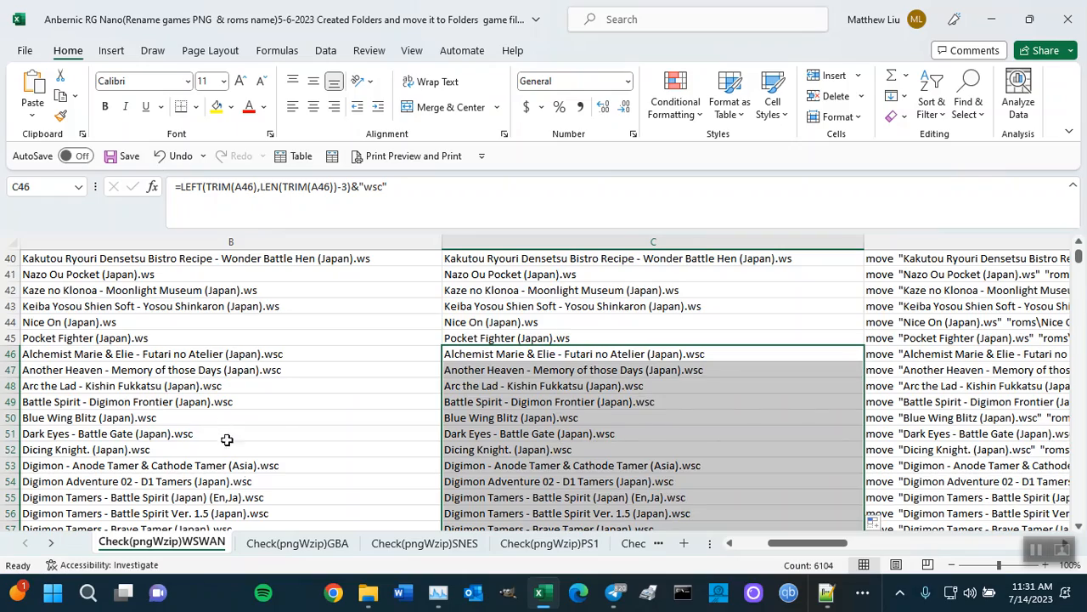
pyautogui.scroll(-10, 243, 482)
pyautogui.scroll(-5, 246, 485)
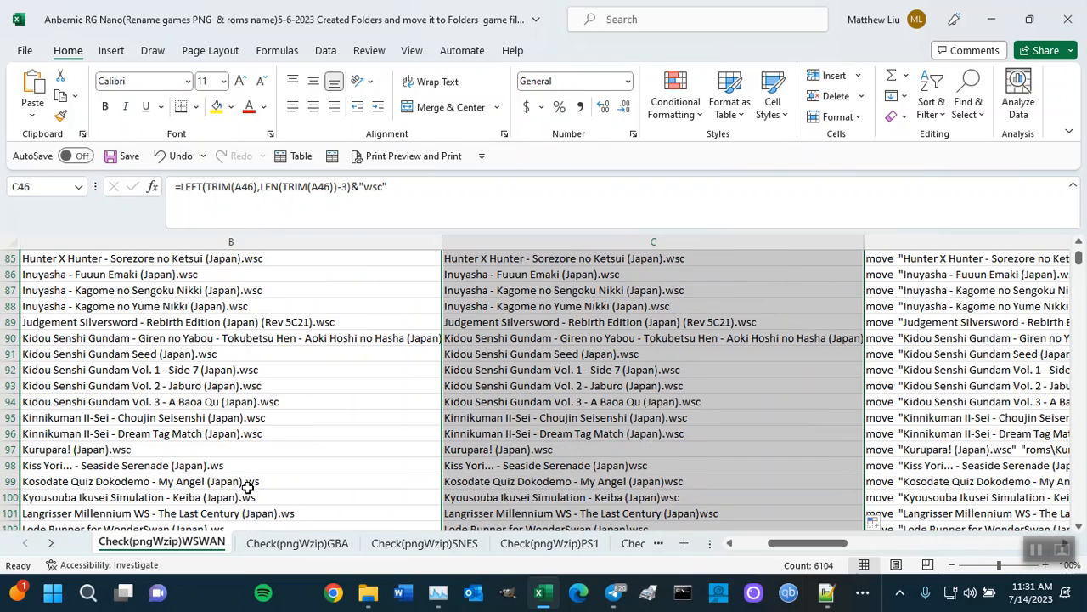
pyautogui.scroll(-5, 304, 449)
pyautogui.scroll(5, 306, 450)
# Check the generated roms and boxart move commands in columns D and E against the game names.
pyautogui.moveTo(846, 544); pyautogui.dragTo(886, 541)
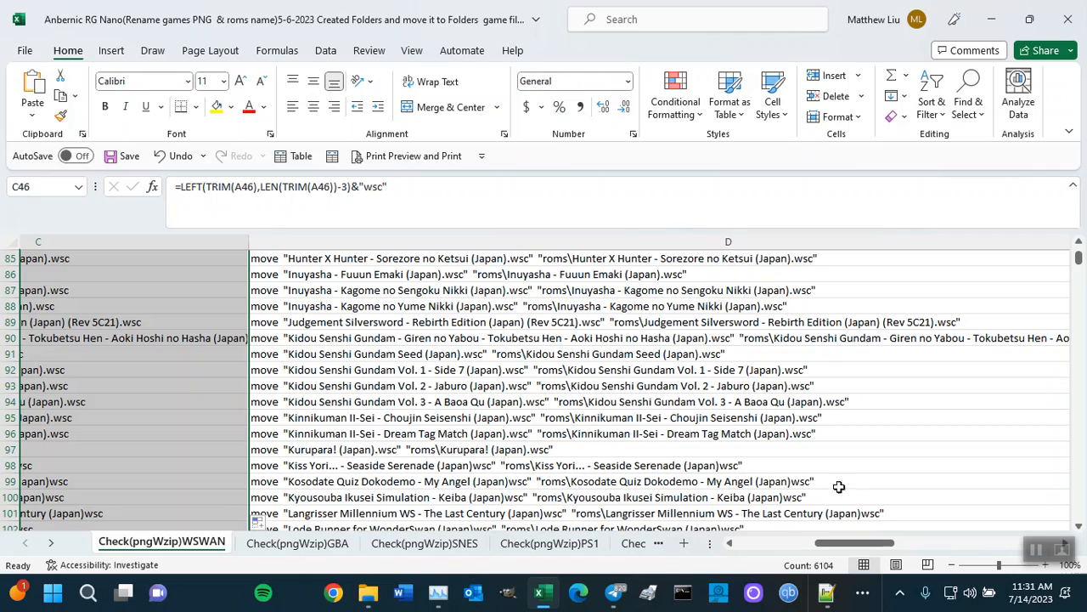
pyautogui.scroll(4, 780, 440)
pyautogui.scroll(20, 780, 440)
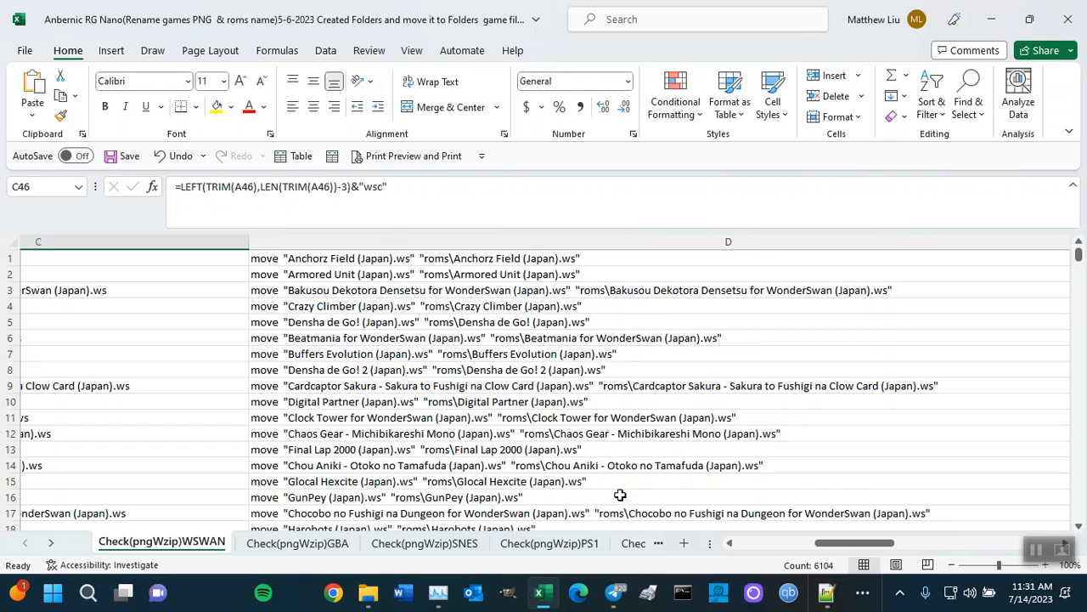
pyautogui.click(871, 547)
pyautogui.moveTo(870, 548); pyautogui.dragTo(925, 548)
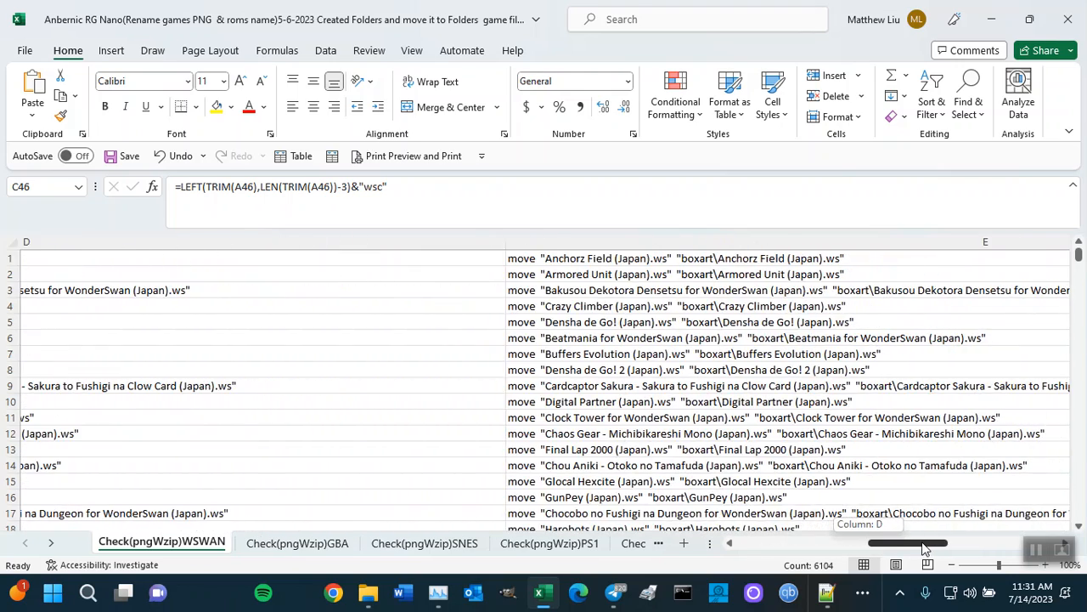
pyautogui.moveTo(924, 548); pyautogui.dragTo(776, 535)
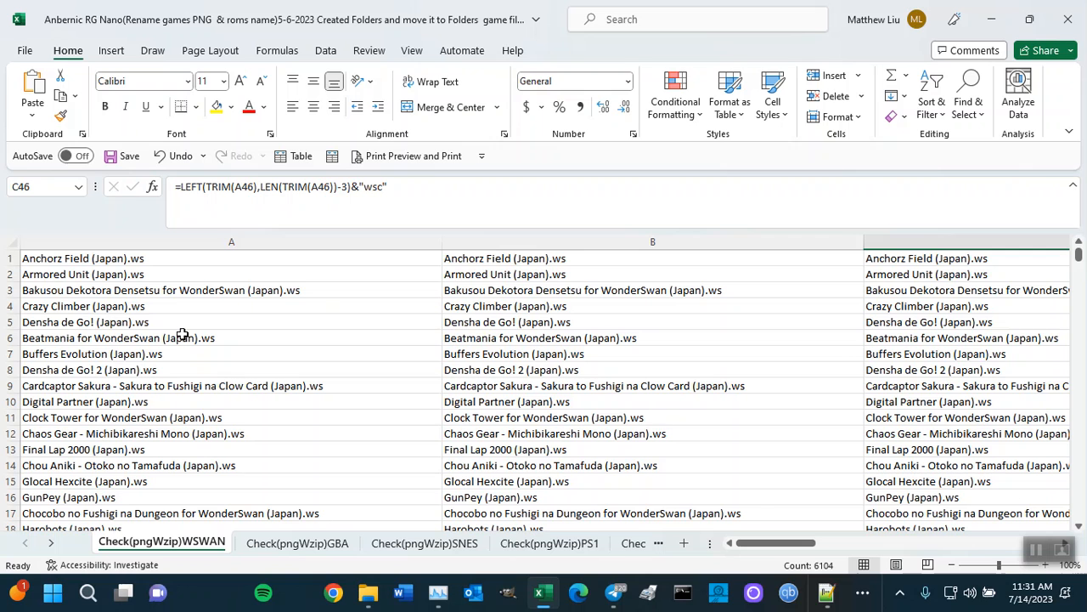
# Switch to Command Prompt and list the PNG files in R:\WonderSwan with dir *.png.
pyautogui.hotkey('alt', 'Tab')
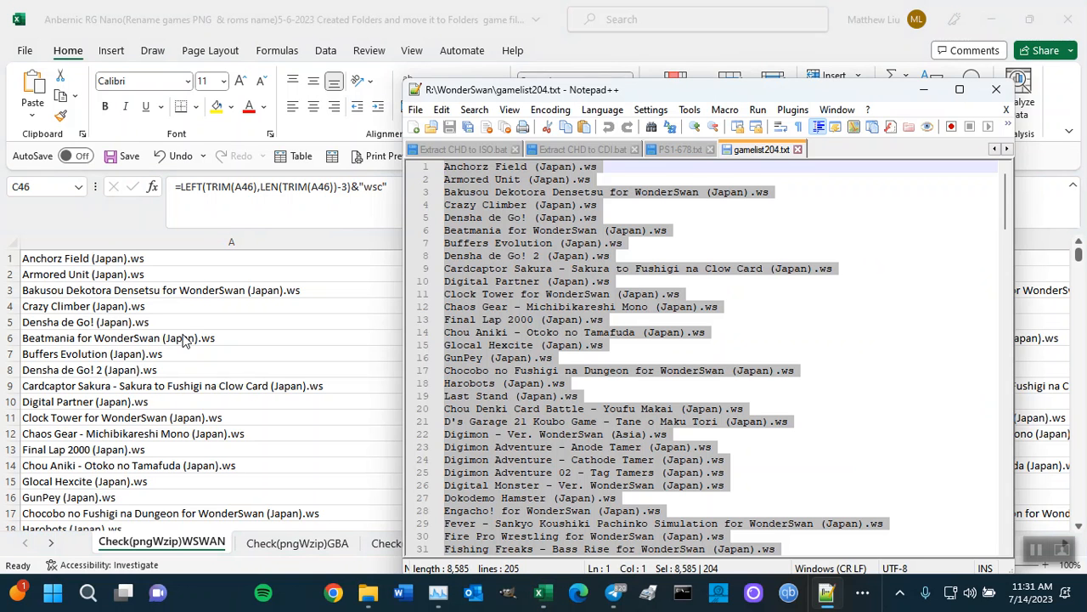
pyautogui.hotkey('alt', 'Tab')
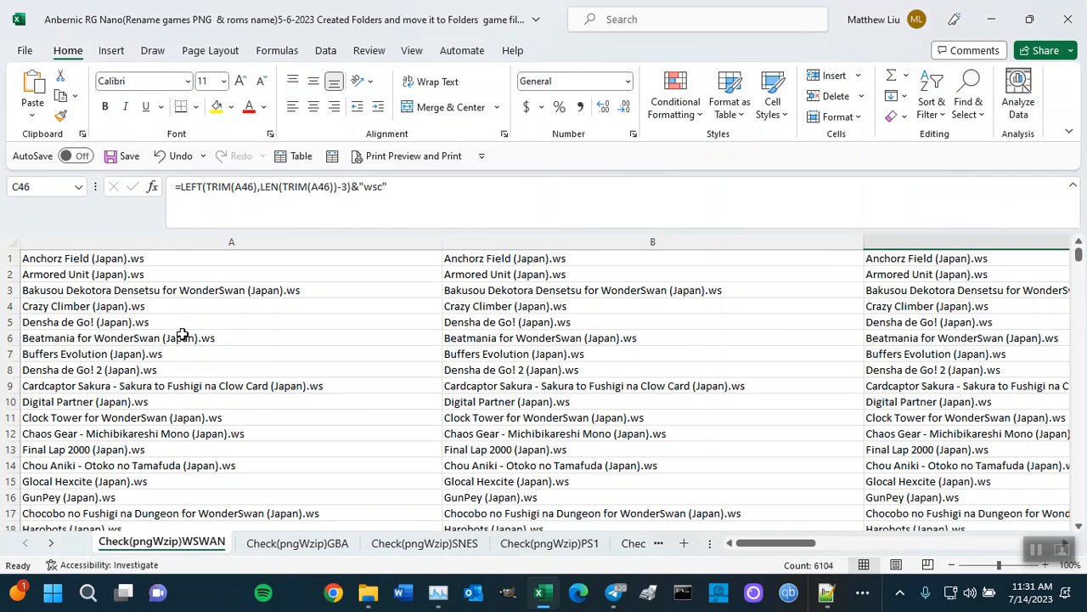
pyautogui.hotkey('alt', 'Tab')
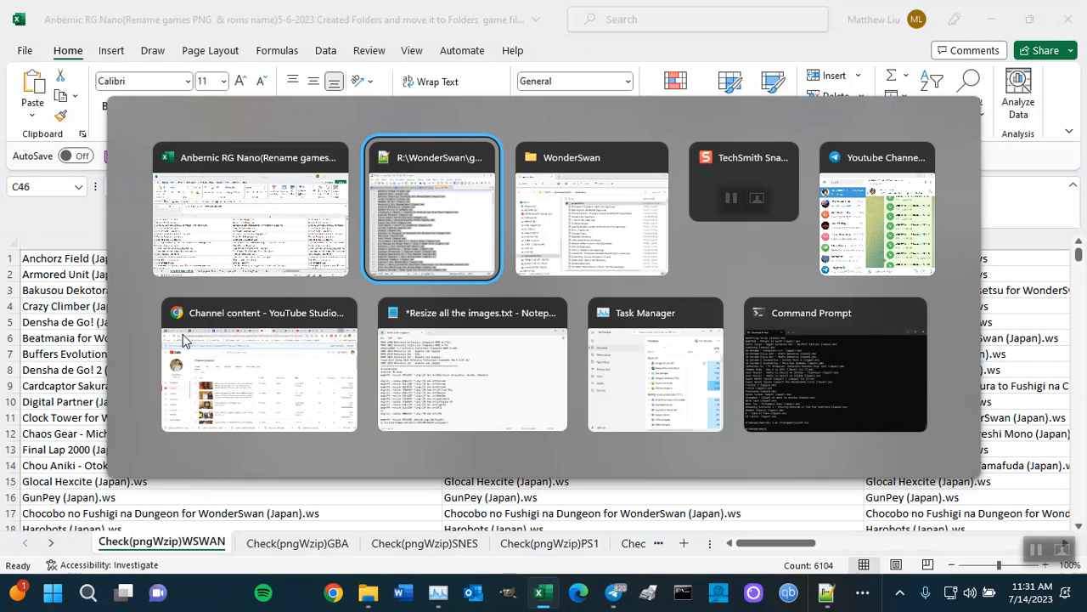
pyautogui.click(804, 374)
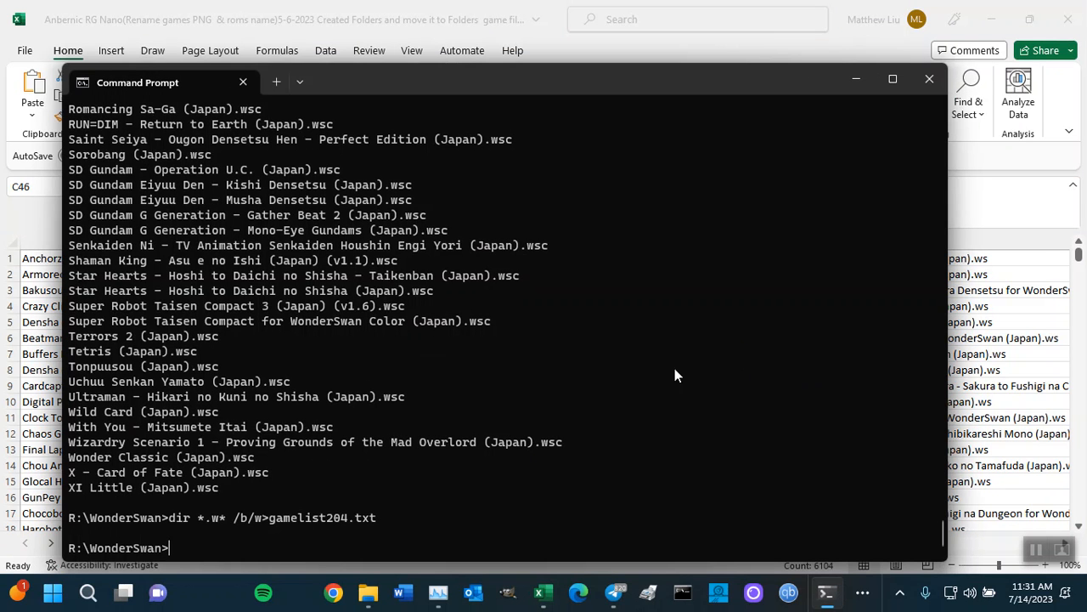
pyautogui.write('dir *.png')
pyautogui.press('Return')
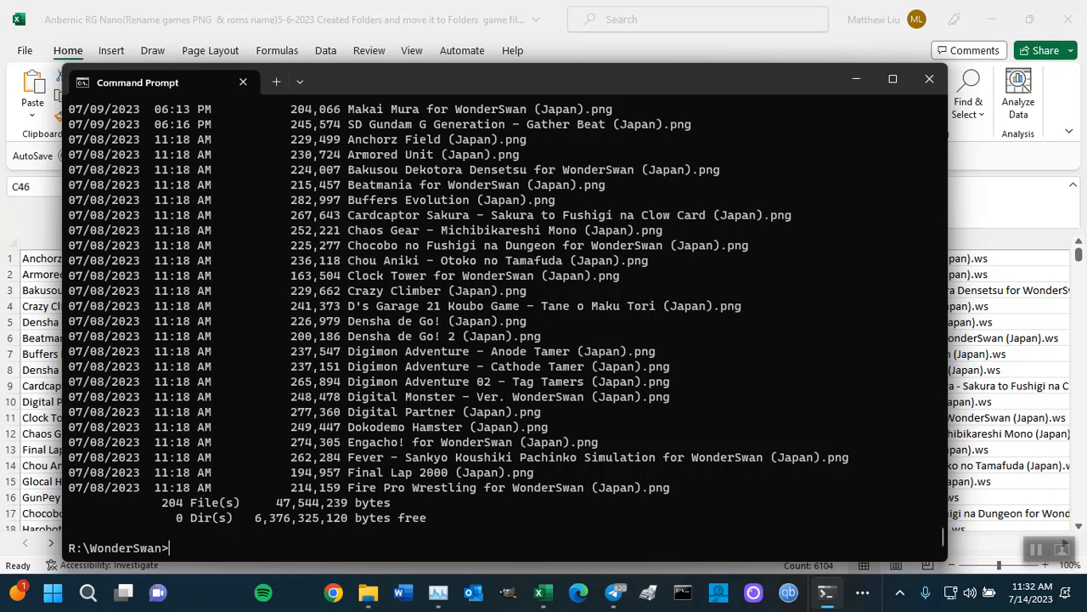
# List only the names of the WonderSwan PNG files with dir *.png /b.
pyautogui.write('dir *.png')
pyautogui.write('/b/W')
pyautogui.press('BackSpace')
pyautogui.press('BackSpace')
pyautogui.press('Return')
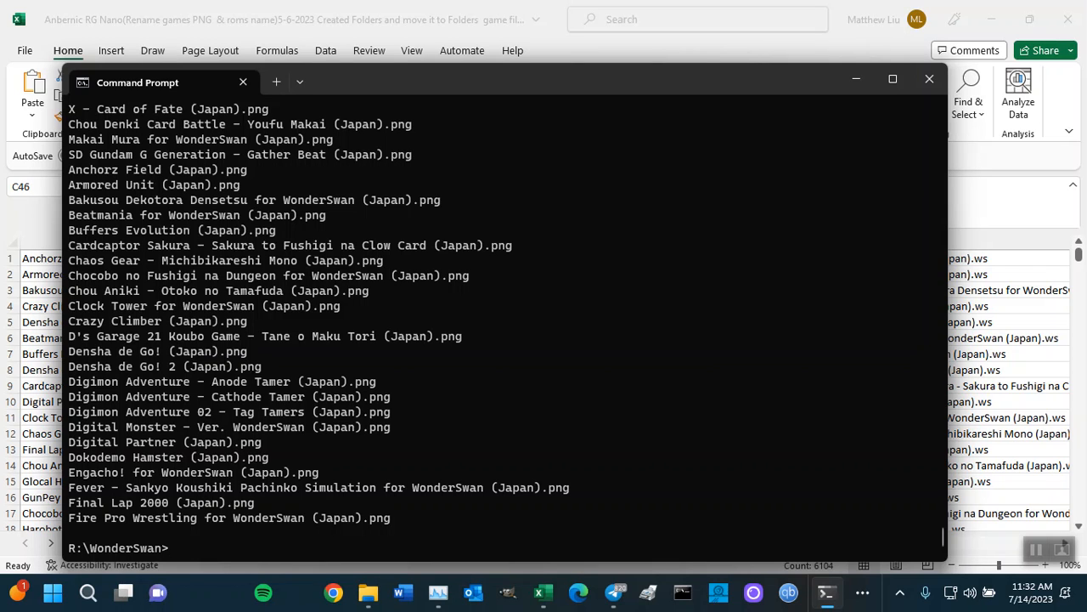
# Export the PNG file names to a text file with dir *.png /b /w>gamelist204PNG.txt.
pyautogui.press('Up')
pyautogui.write('/w >')
pyautogui.press('BackSpace')
pyautogui.press('BackSpace')
pyautogui.write('>game')
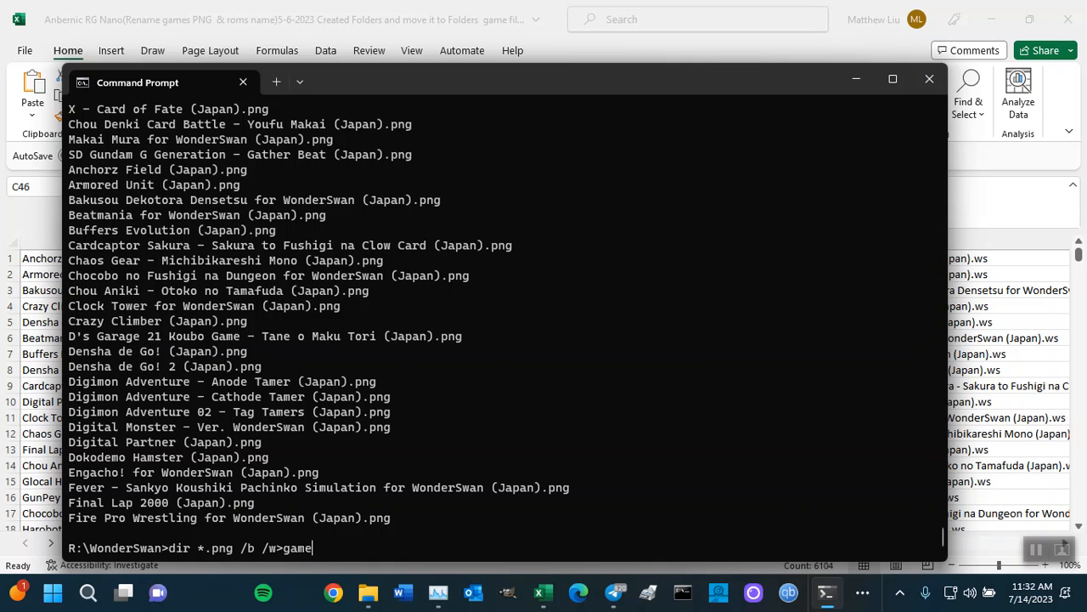
pyautogui.write('list204PNG.txt')
pyautogui.press('Return')
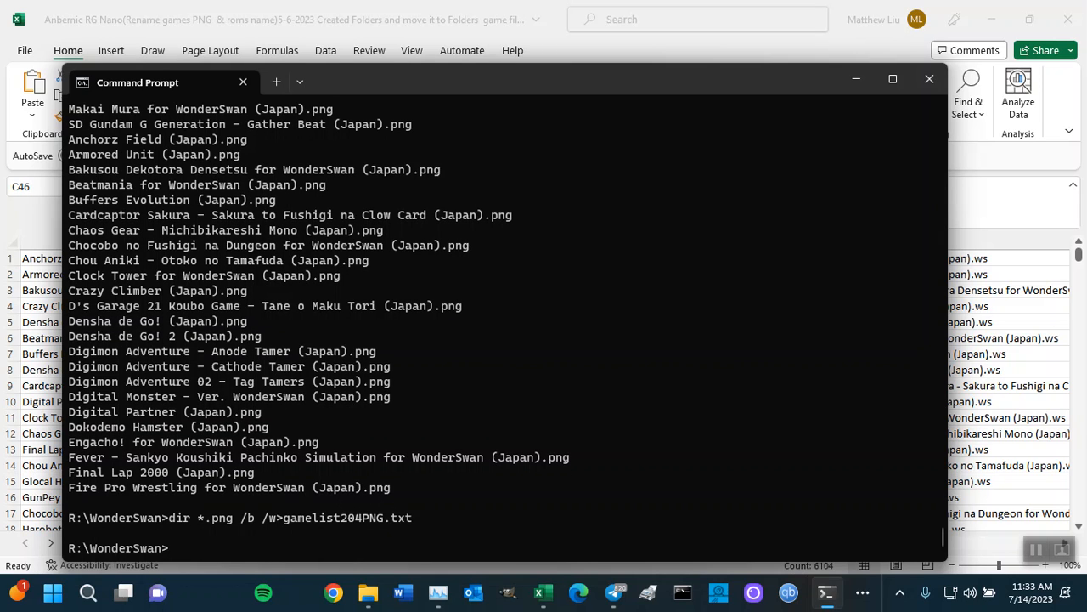
# Return to Excel and clear all game names from column A of the Check(pngWzip)WSWAN sheet.
pyautogui.click(857, 79)
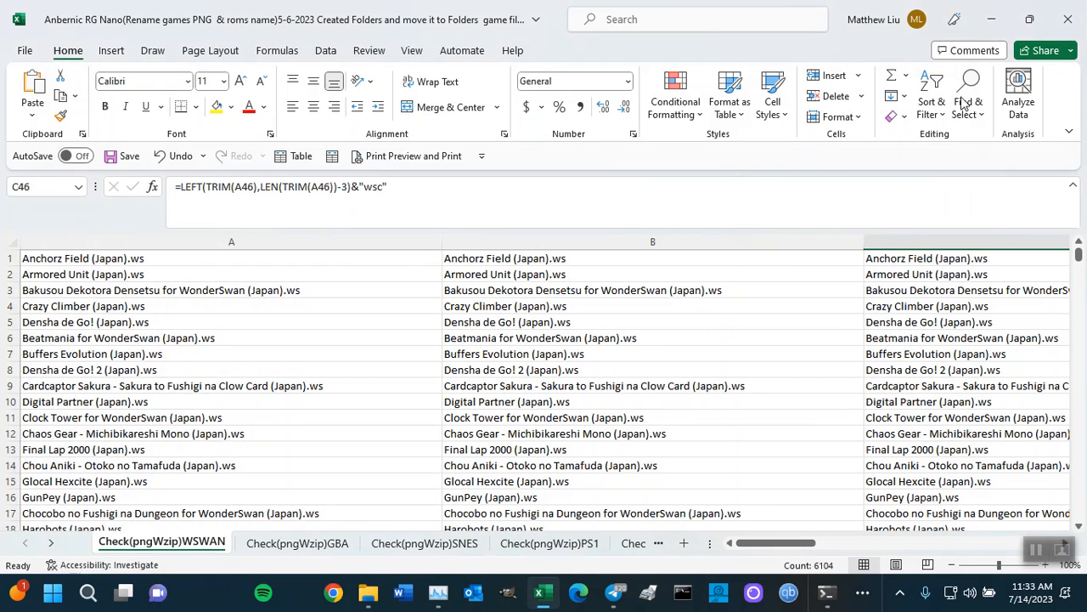
pyautogui.click(168, 242)
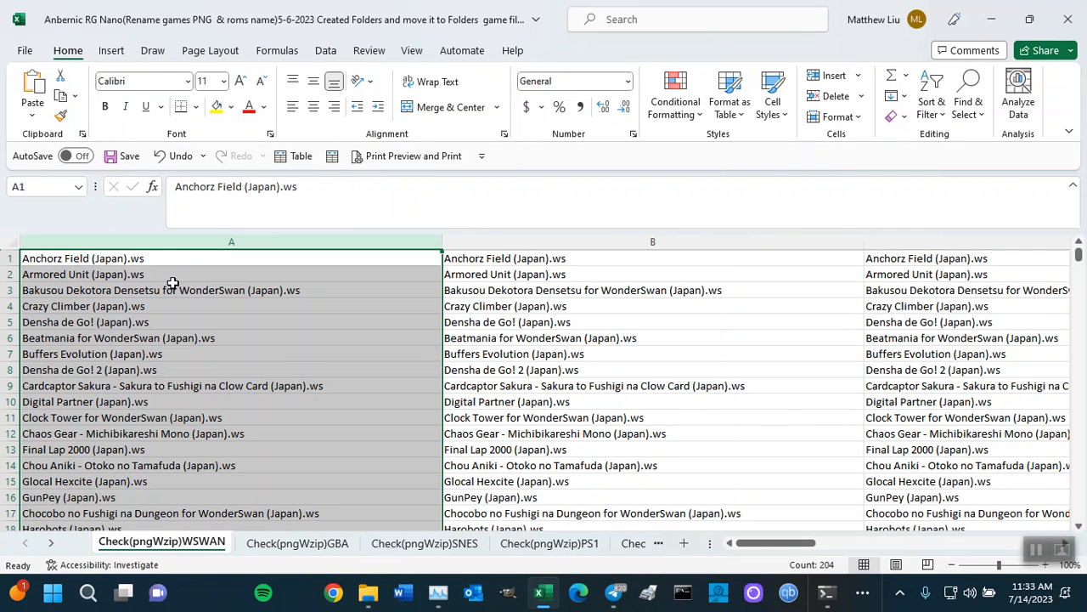
pyautogui.press('Delete')
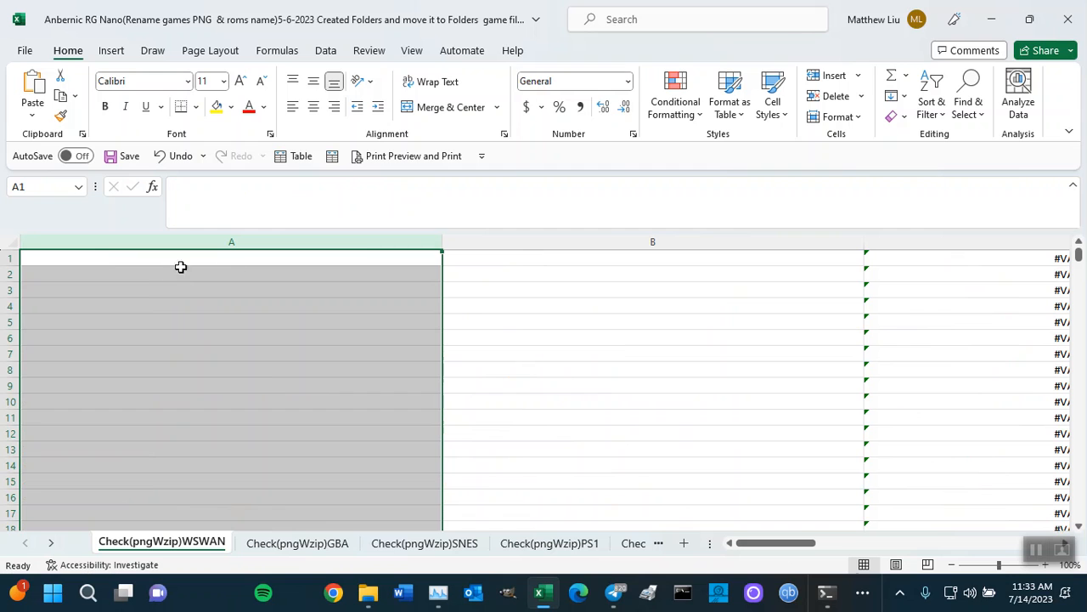
# Switch to File Explorer, refresh the WonderSwan folder and open gamelist204PNG.txt in Notepad++.
pyautogui.click(995, 20)
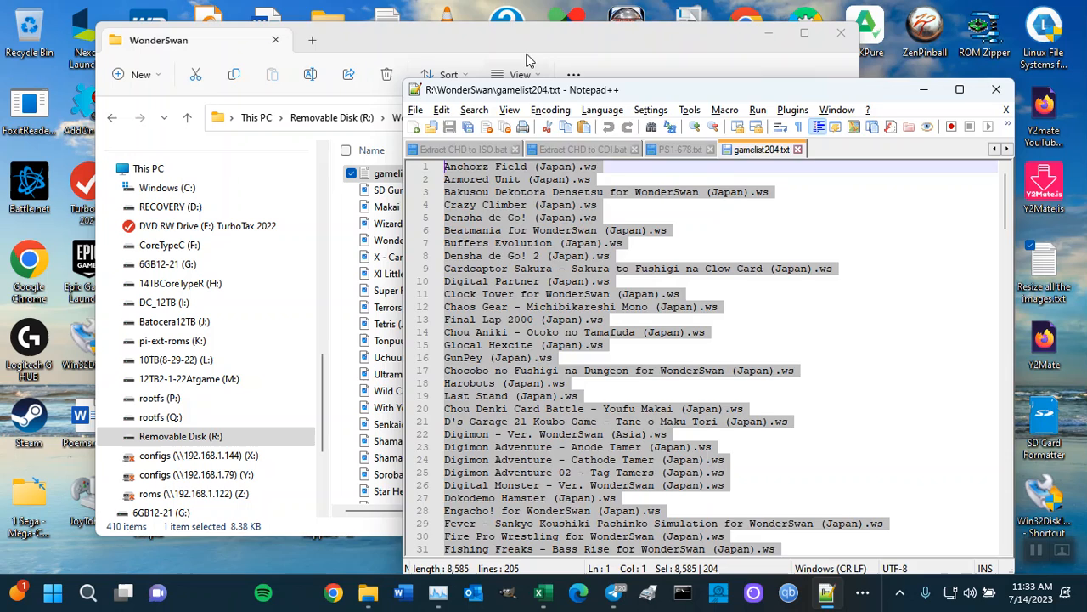
pyautogui.click(505, 40)
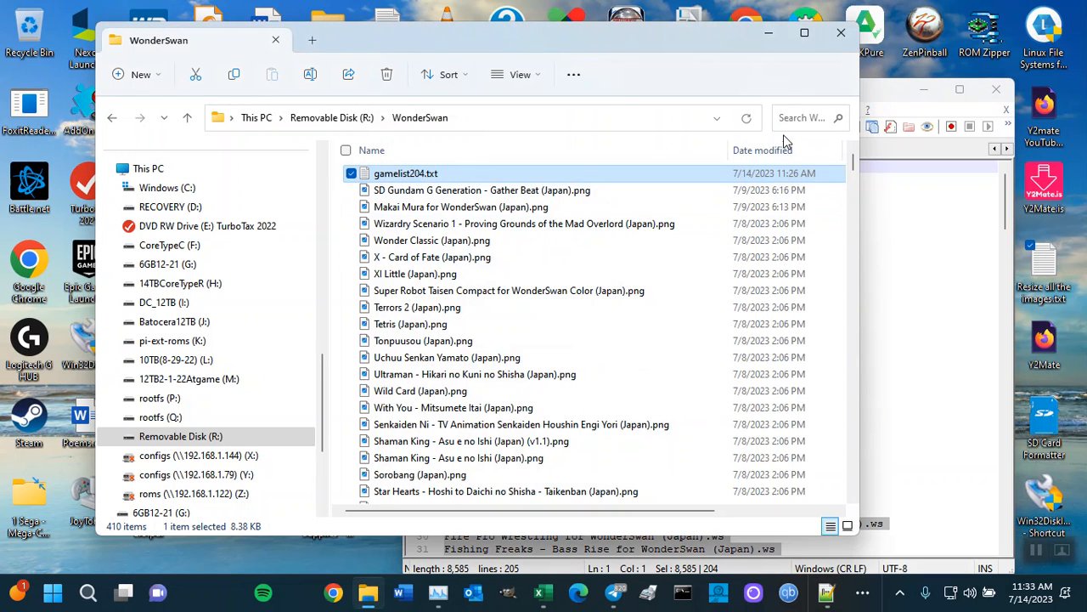
pyautogui.click(745, 120)
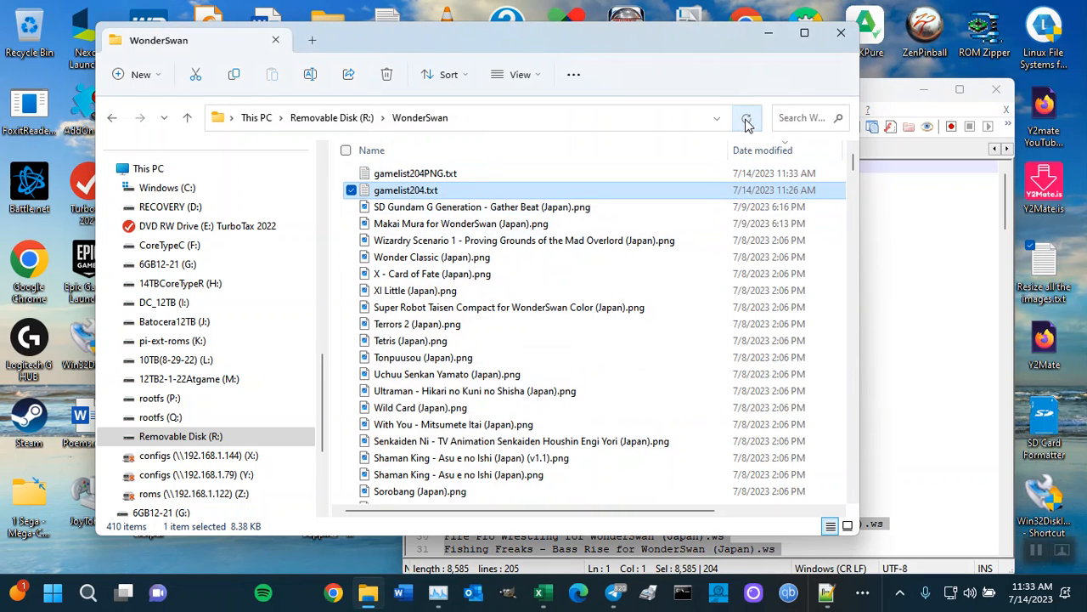
pyautogui.click(440, 176)
pyautogui.rightClick(440, 179)
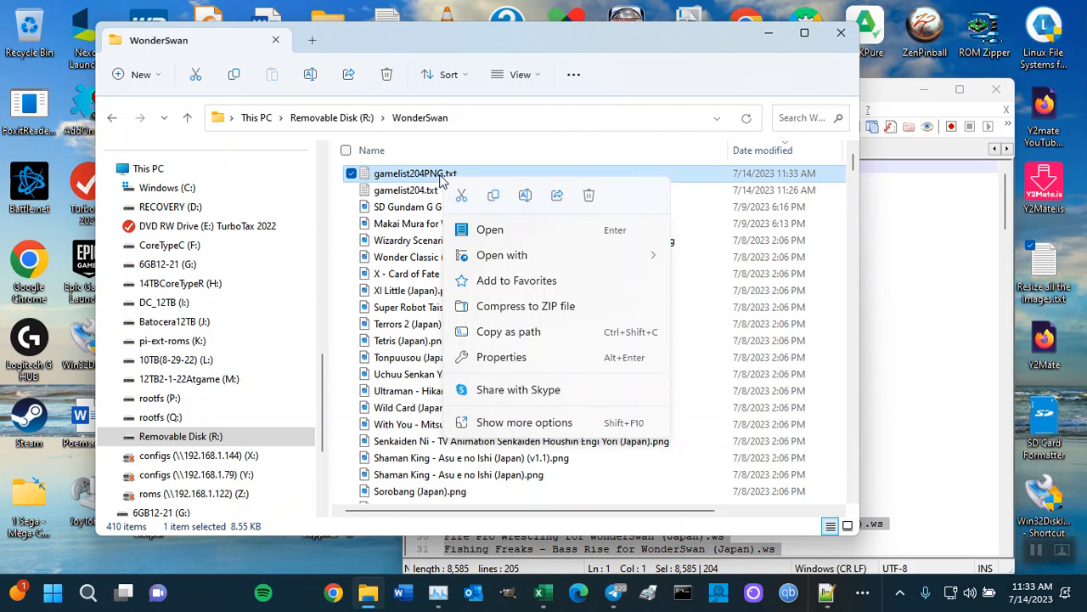
pyautogui.moveTo(510, 257)
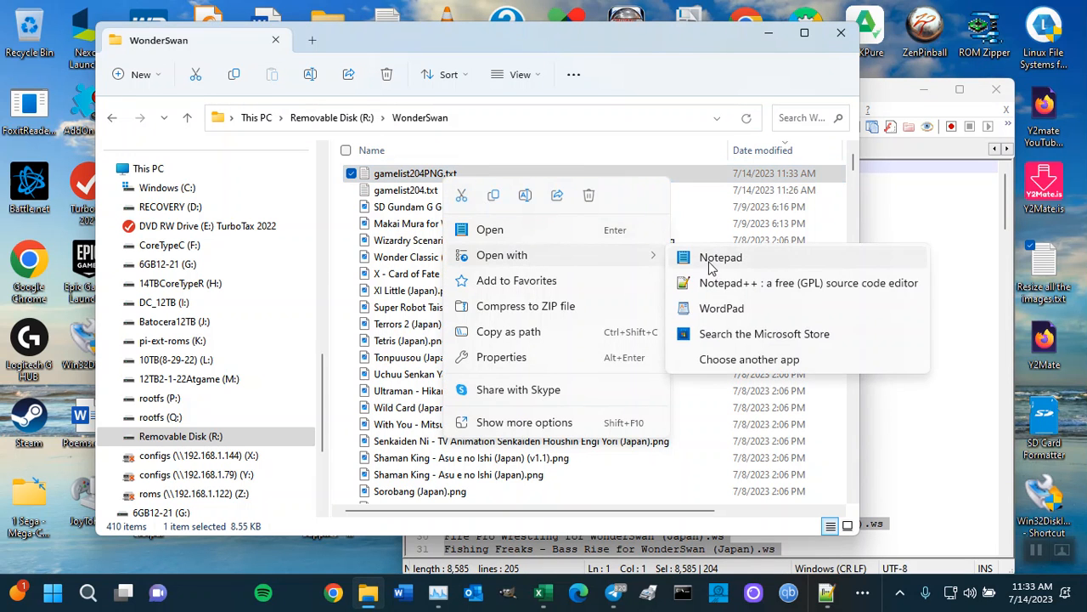
pyautogui.click(743, 285)
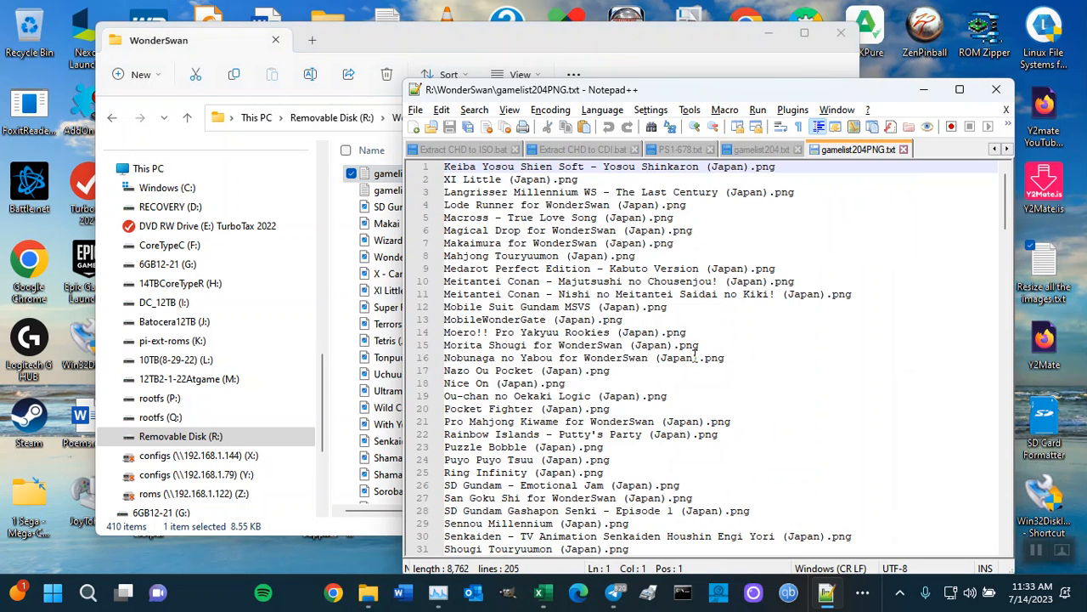
# Copy all the PNG file names from gamelist204PNG.txt and paste them into Excel's Check(pngWzip)WSWAN sheet starting at A1.
pyautogui.hotkey('ctrl', 'a')
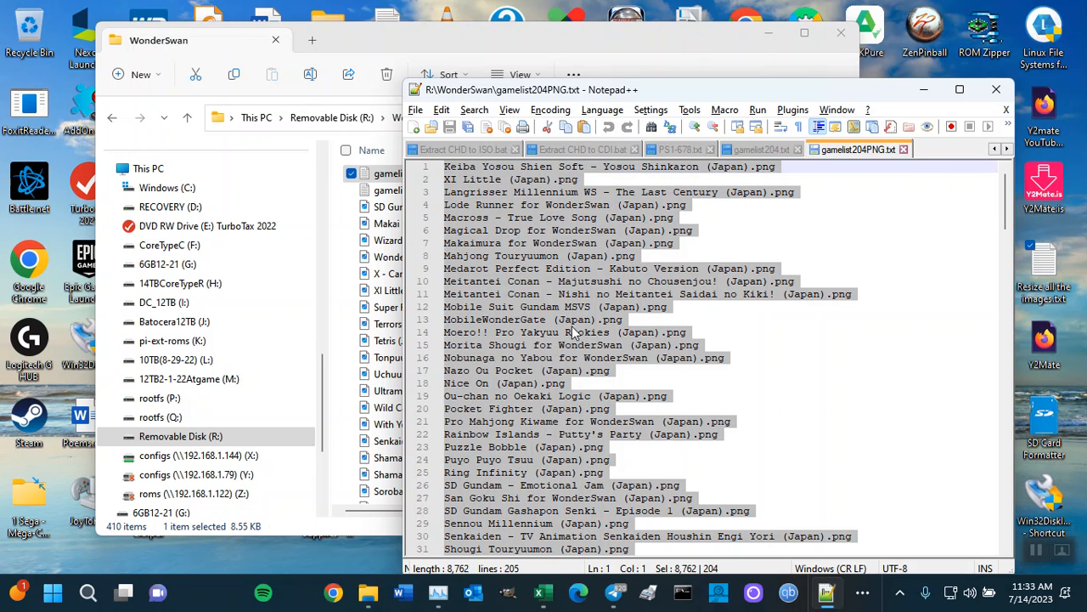
pyautogui.rightClick(523, 267)
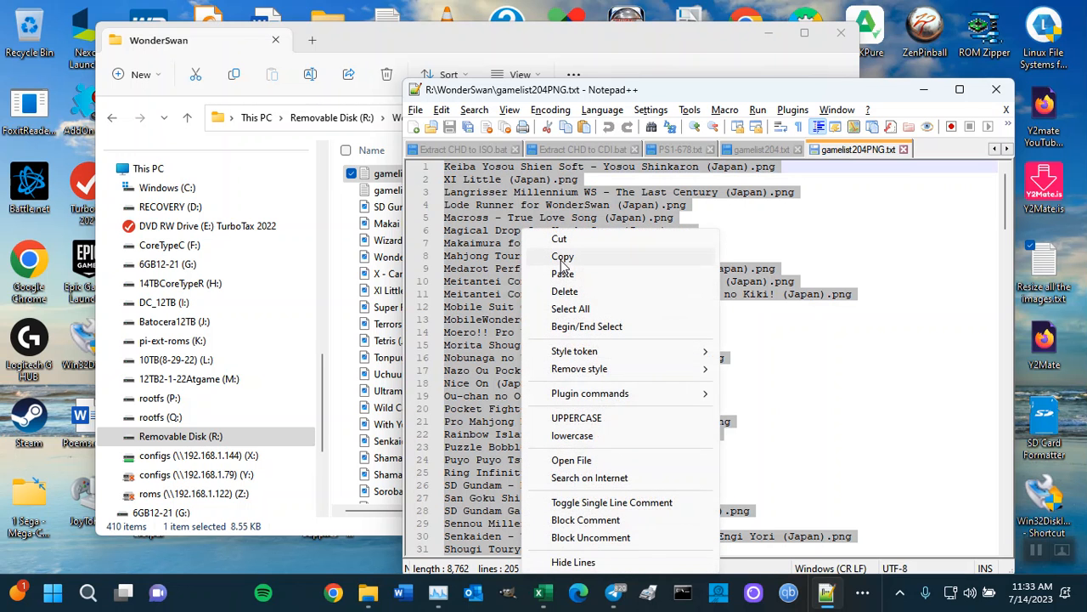
pyautogui.click(561, 257)
pyautogui.hotkey('alt', 'Tab')
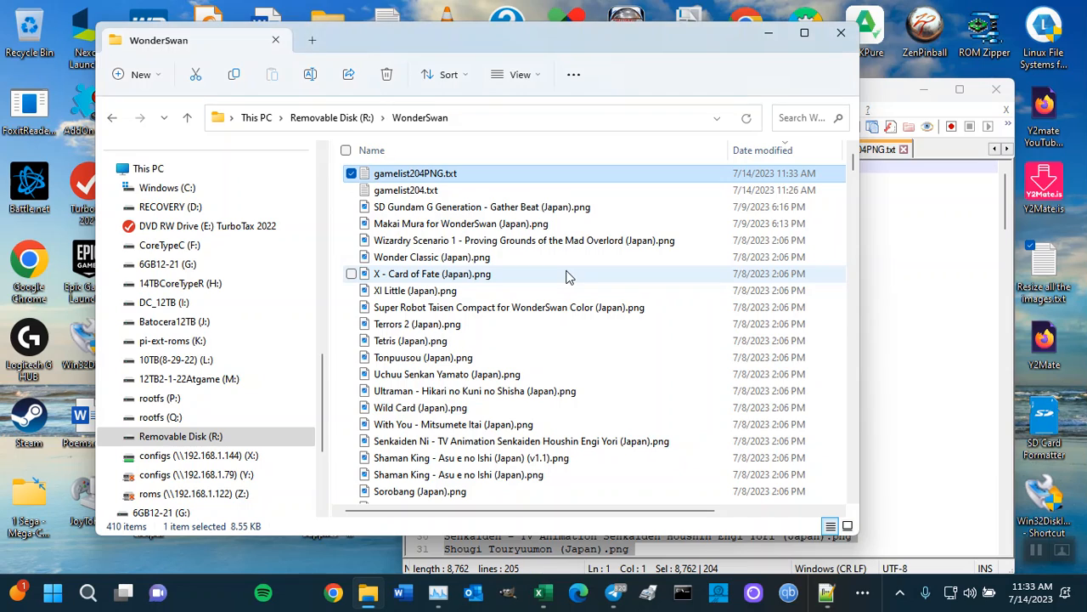
pyautogui.hotkey('alt', 'Tab')
pyautogui.click(566, 270)
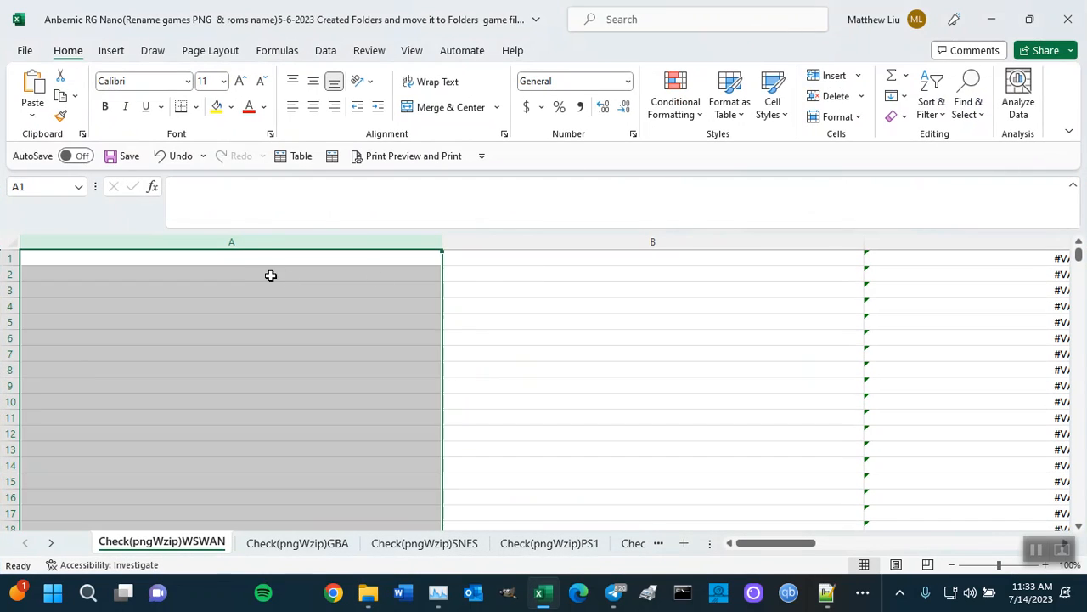
pyautogui.click(243, 258)
pyautogui.rightClick(245, 265)
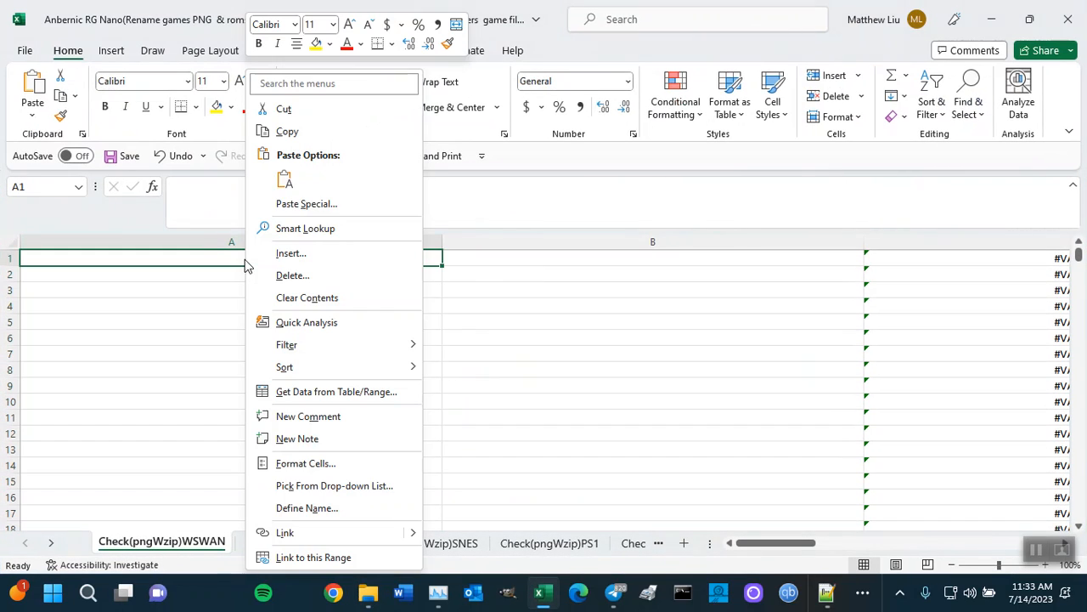
pyautogui.click(285, 179)
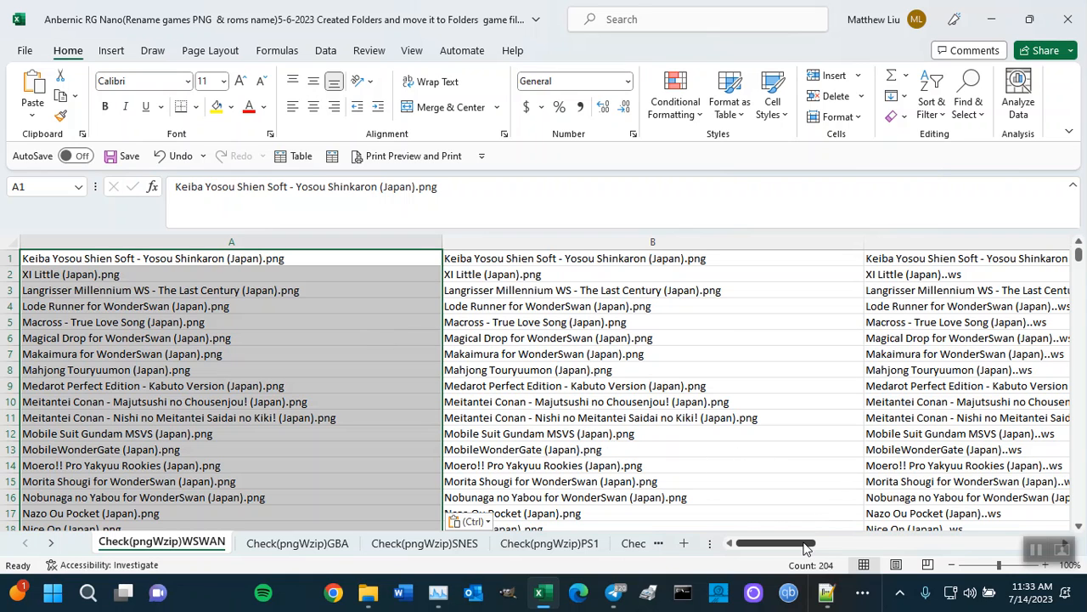
# Change the formula in C1 to =LEFT(TRIM(A1),LEN(TRIM(A1))-4)&".ws".
pyautogui.moveTo(805, 548); pyautogui.dragTo(838, 546)
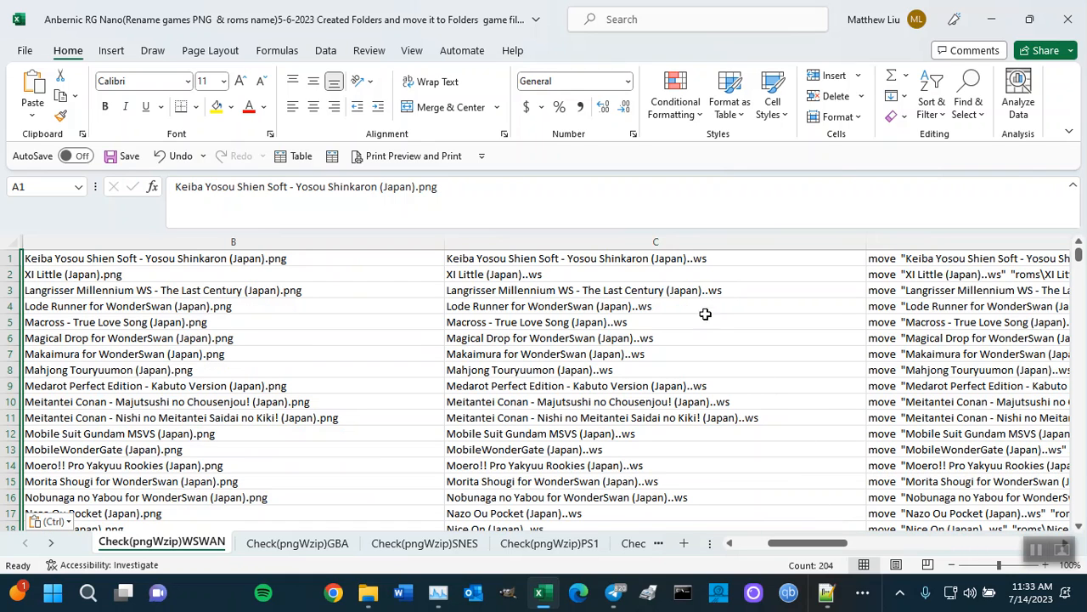
pyautogui.click(699, 258)
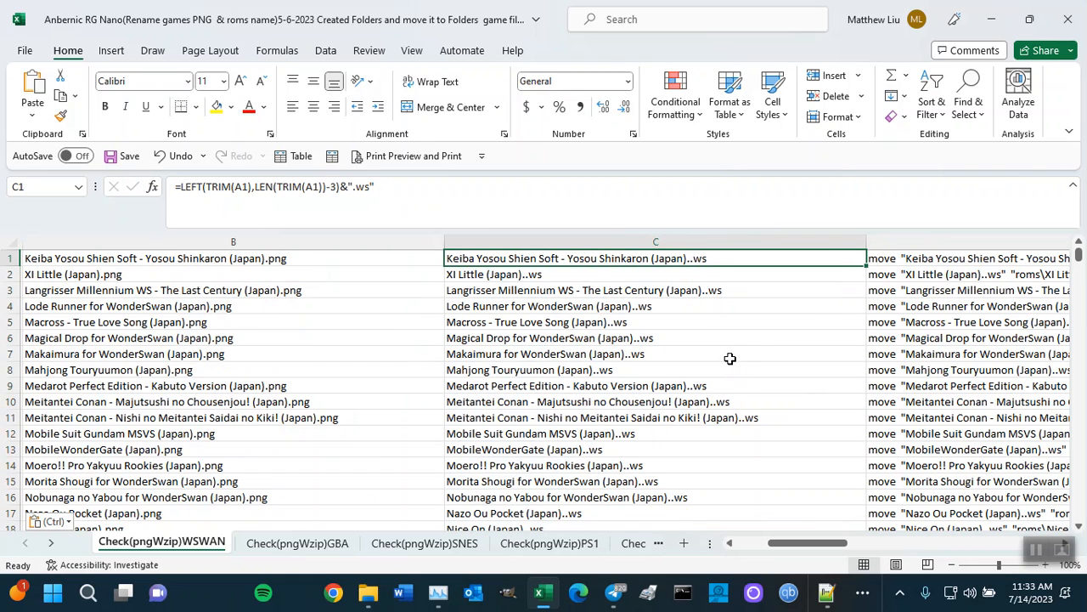
pyautogui.click(373, 206)
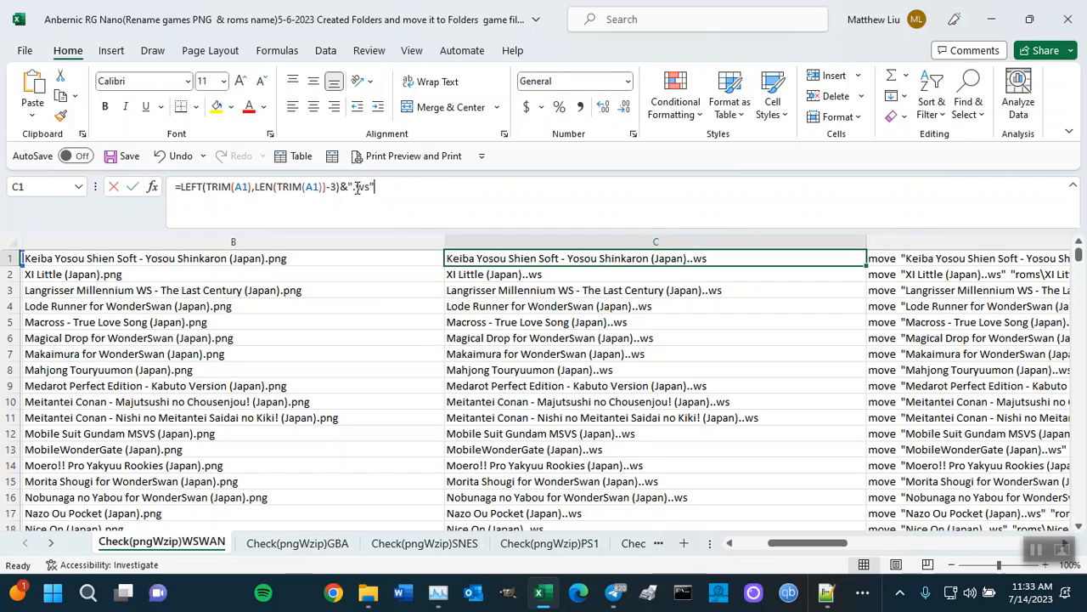
pyautogui.press('BackSpace')
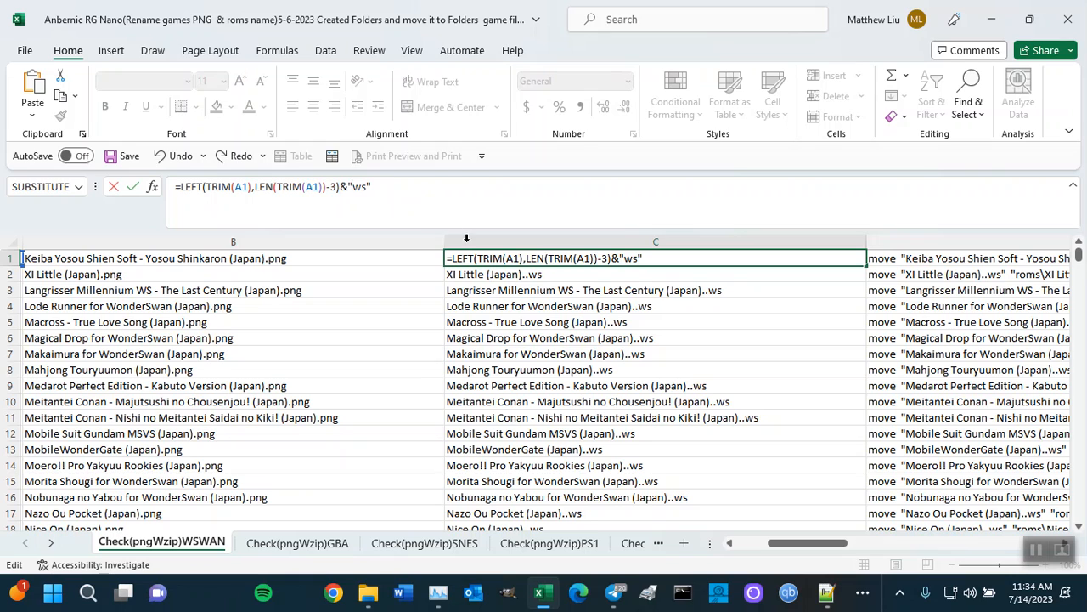
pyautogui.click(607, 258)
pyautogui.press('BackSpace')
pyautogui.write('4')
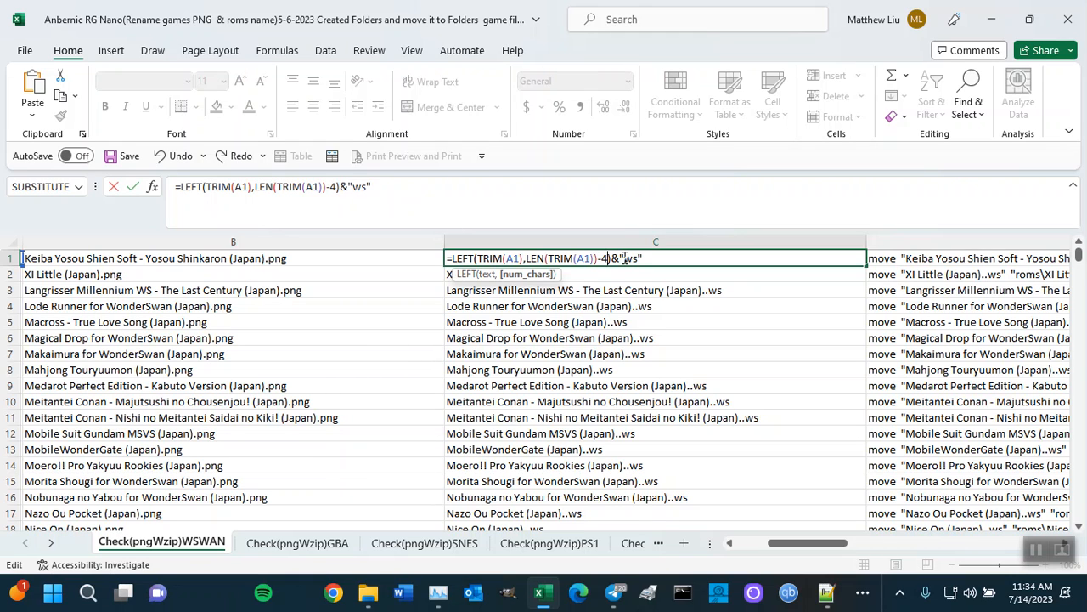
pyautogui.click(625, 258)
pyautogui.write('.')
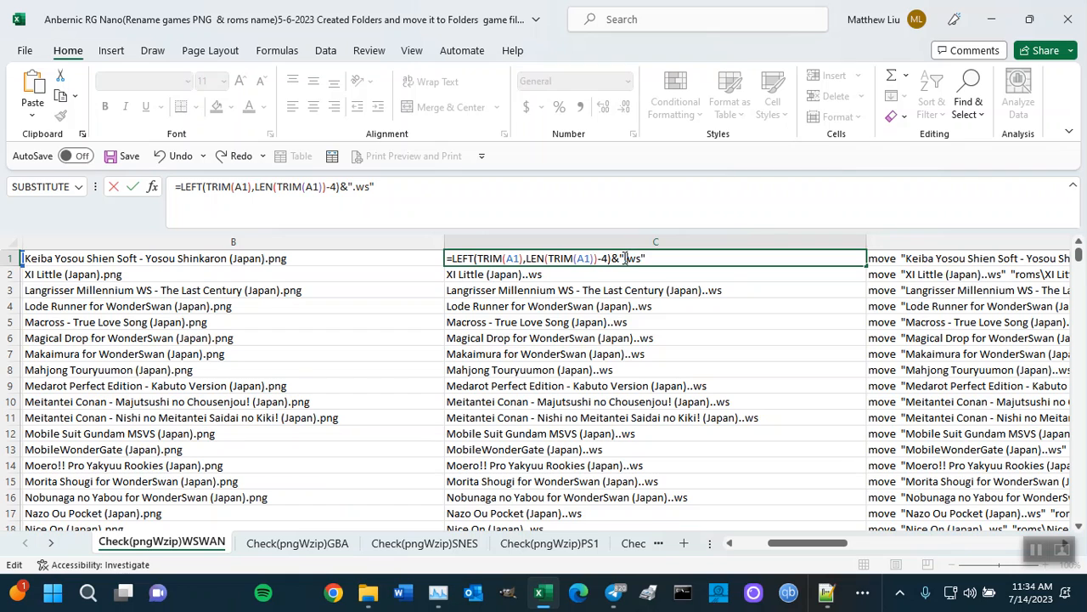
pyautogui.press('Return')
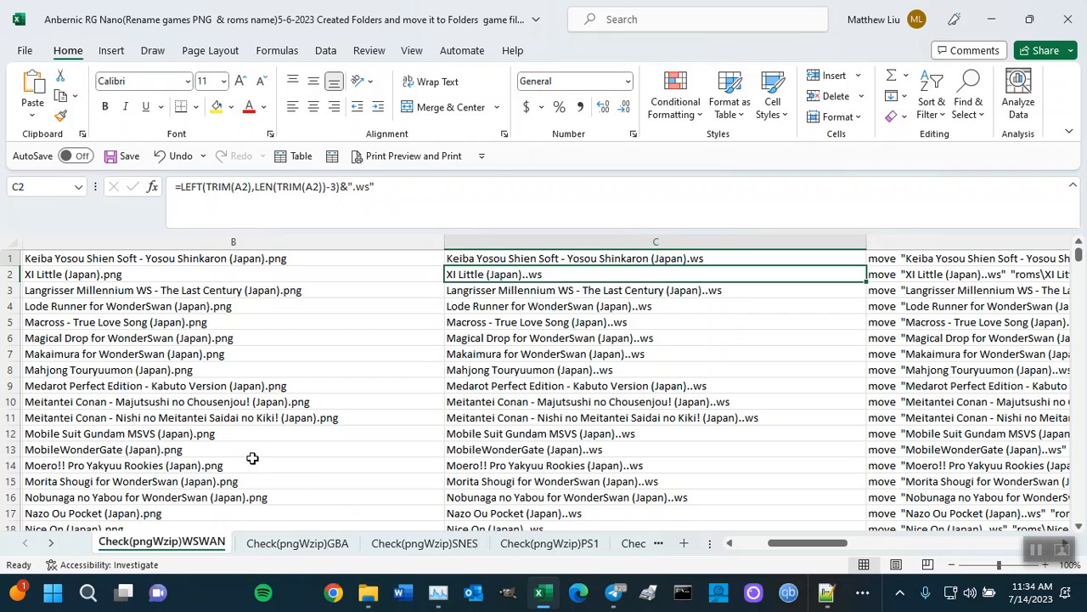
# Replace the appended extension in the C1 formula with the wildcard ".w*".
pyautogui.click(643, 258)
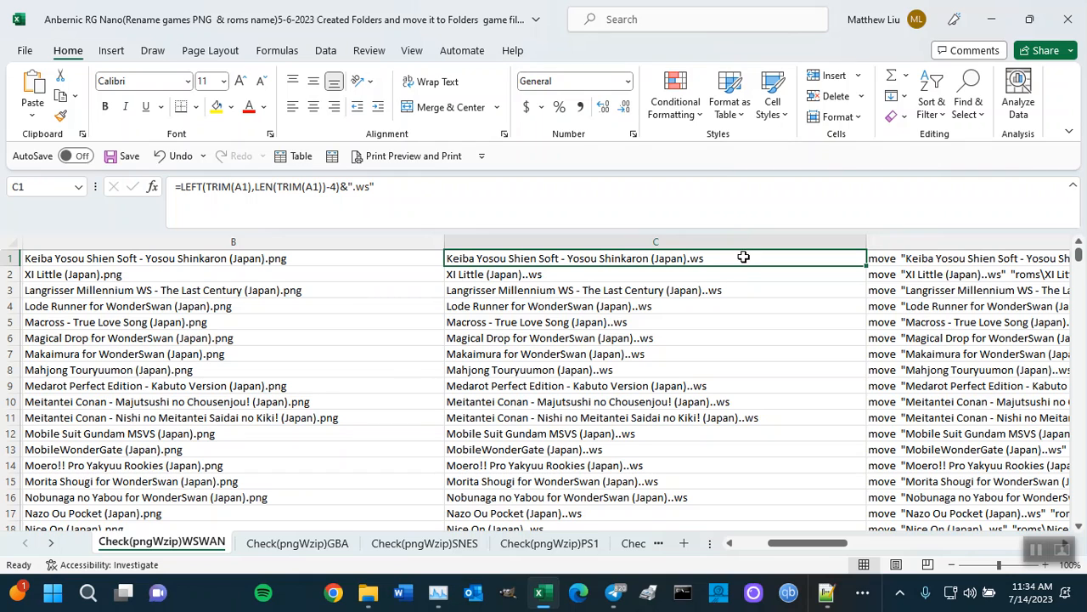
pyautogui.click(370, 189)
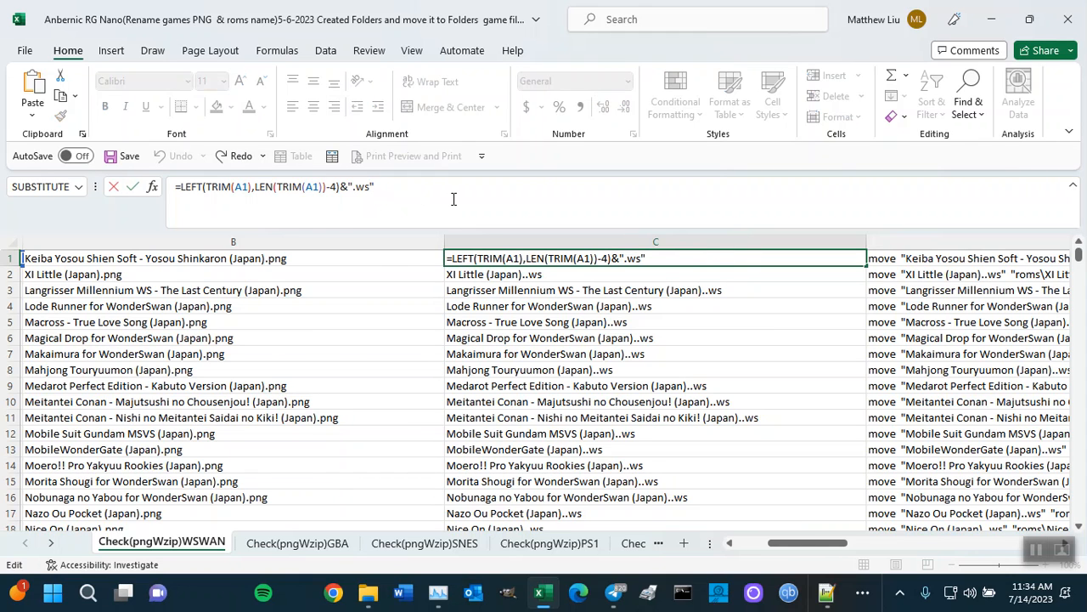
pyautogui.press('BackSpace')
pyautogui.write('*')
pyautogui.press('Return')
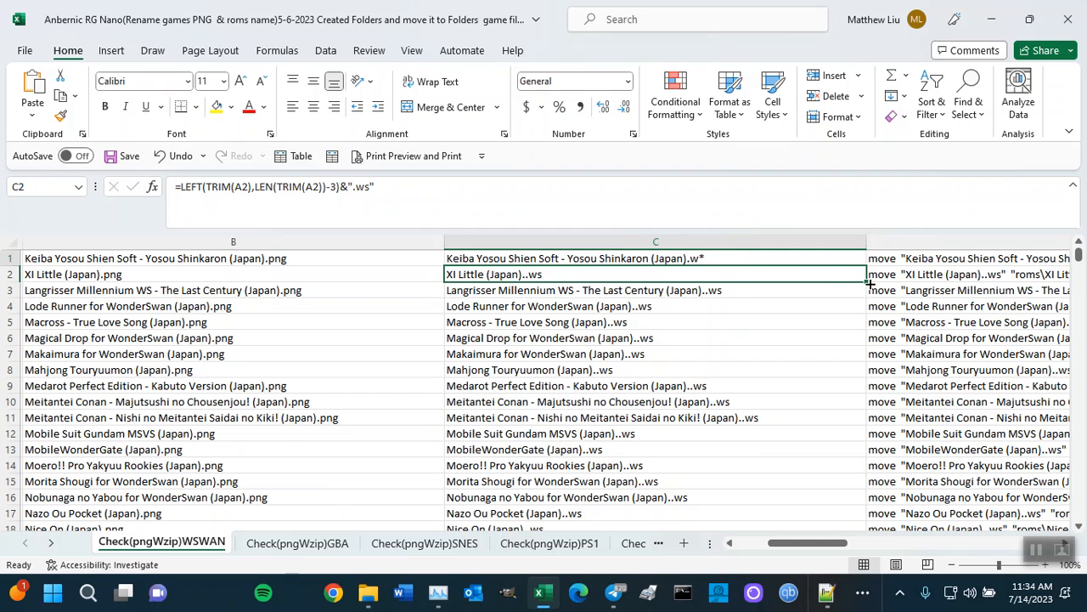
# Fill the C1 formula down the whole of column C and check the resulting file names.
pyautogui.click(828, 258)
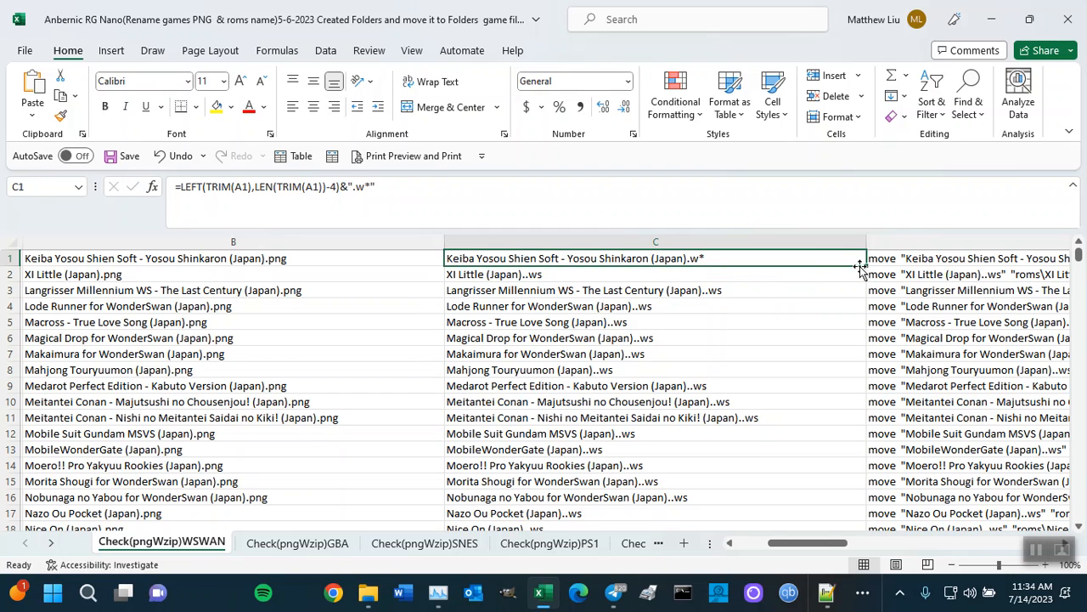
pyautogui.doubleClick(868, 266)
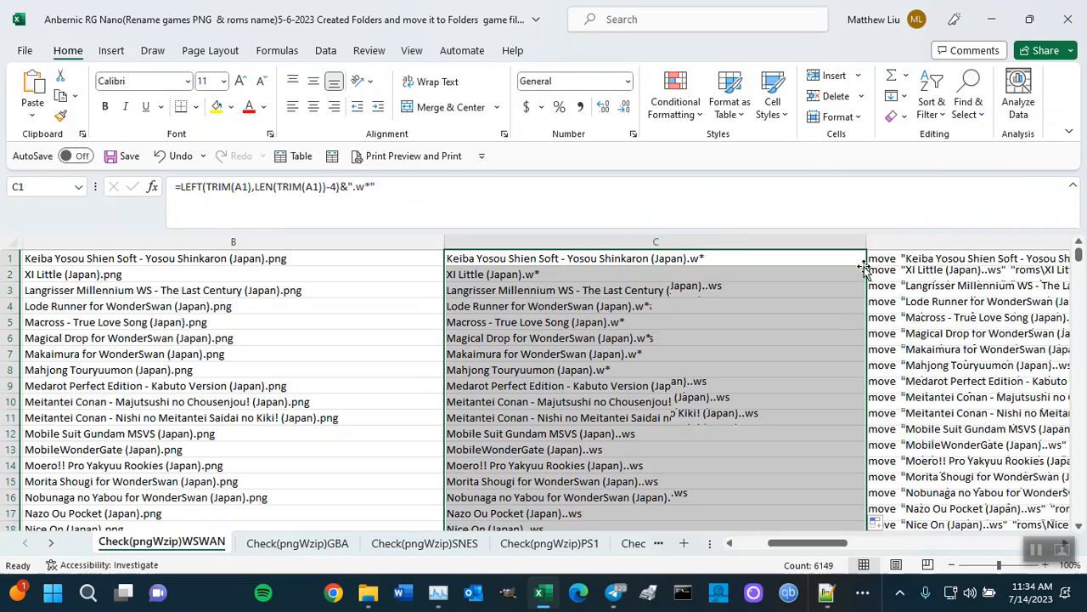
pyautogui.scroll(-5, 718, 410)
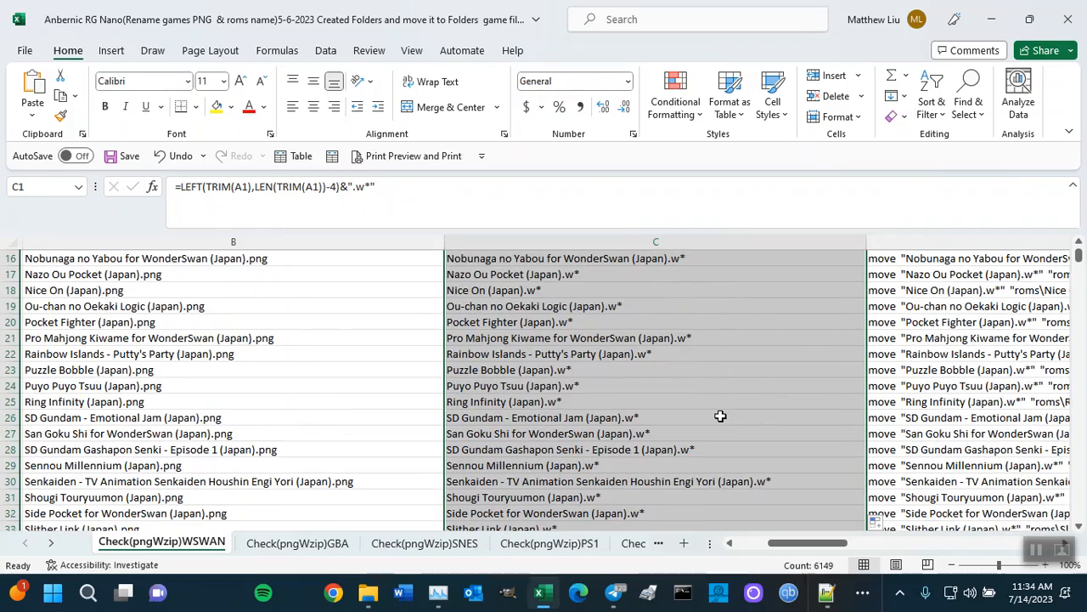
pyautogui.scroll(-4, 720, 416)
pyautogui.scroll(-4, 720, 416)
pyautogui.scroll(11, 713, 412)
pyautogui.scroll(2, 712, 410)
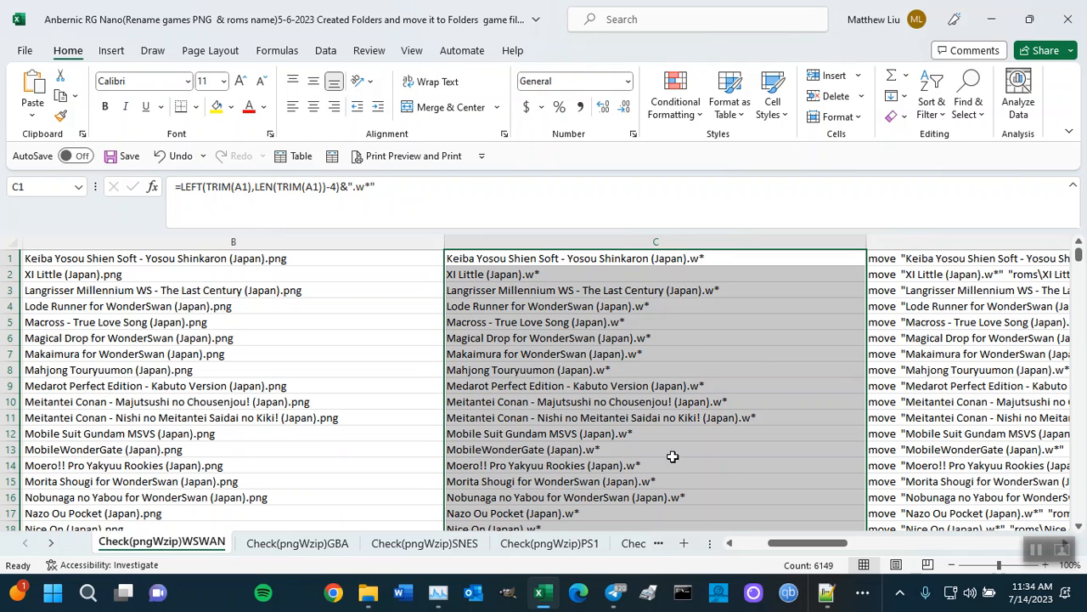
# Copy the move commands in D1:D204.
pyautogui.moveTo(847, 543); pyautogui.dragTo(886, 546)
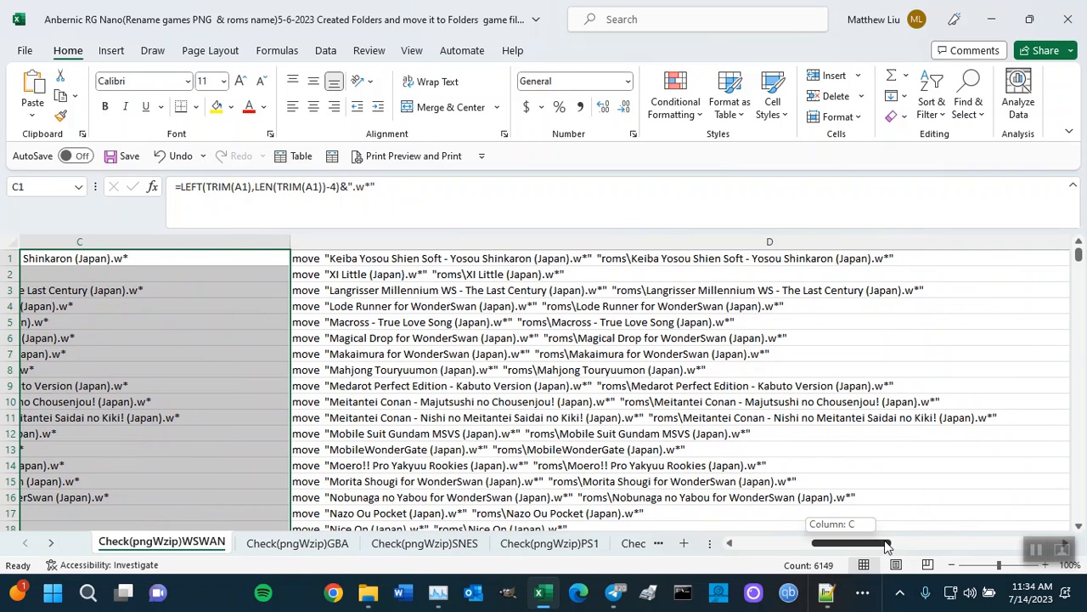
pyautogui.moveTo(886, 547); pyautogui.dragTo(891, 544)
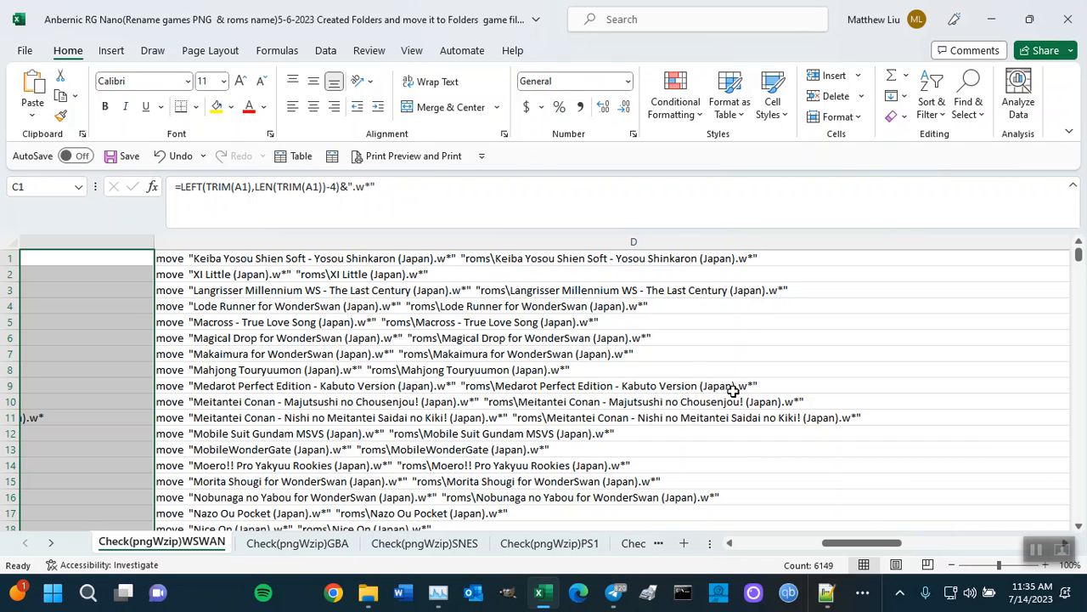
pyautogui.click(615, 258)
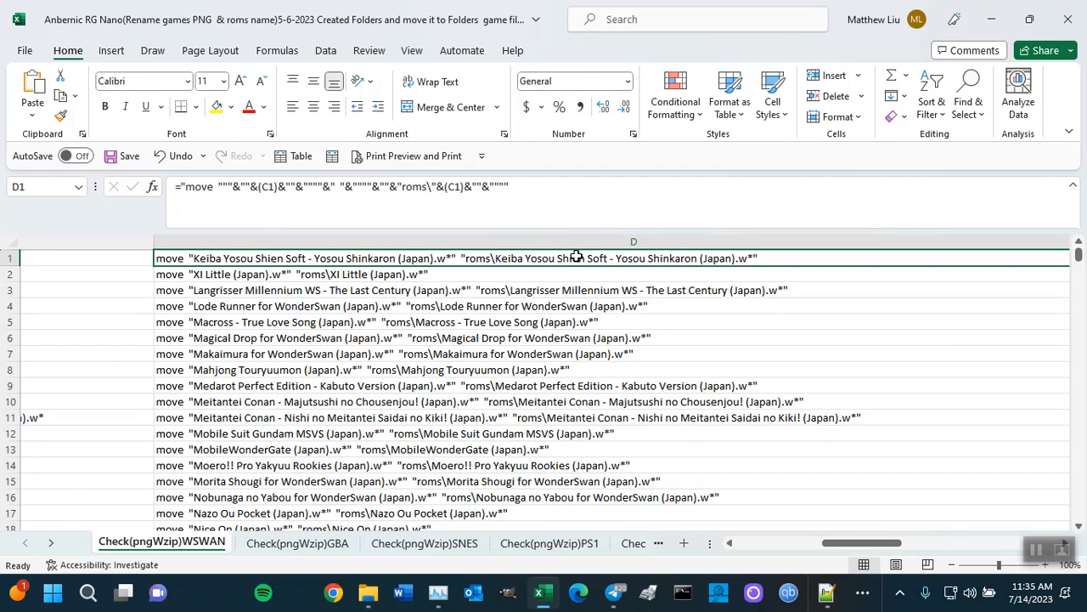
pyautogui.moveTo(578, 260); pyautogui.dragTo(603, 376)
pyautogui.rightClick(473, 294)
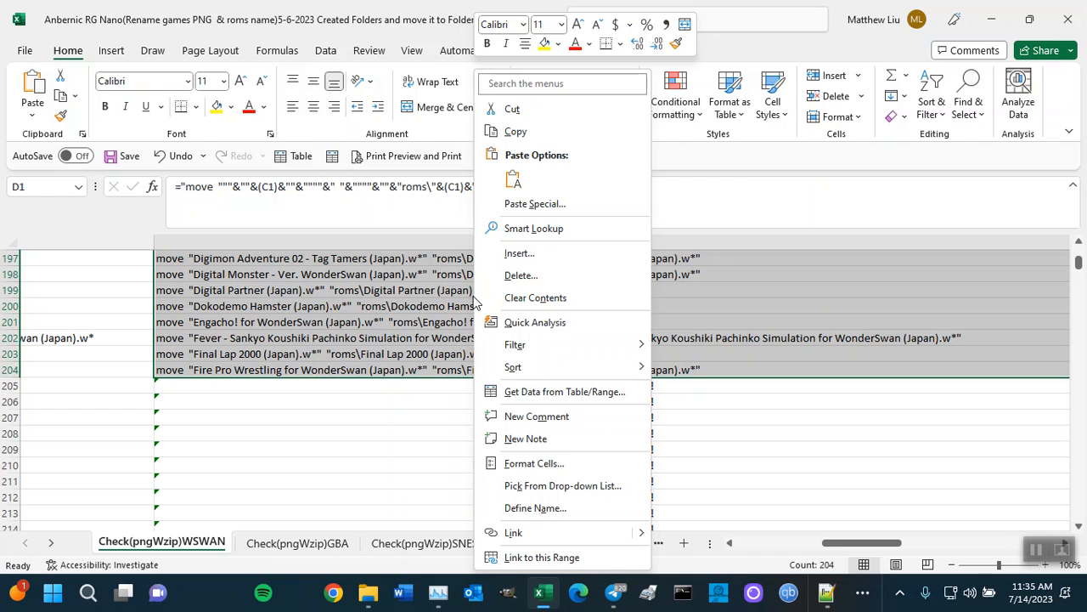
pyautogui.click(510, 128)
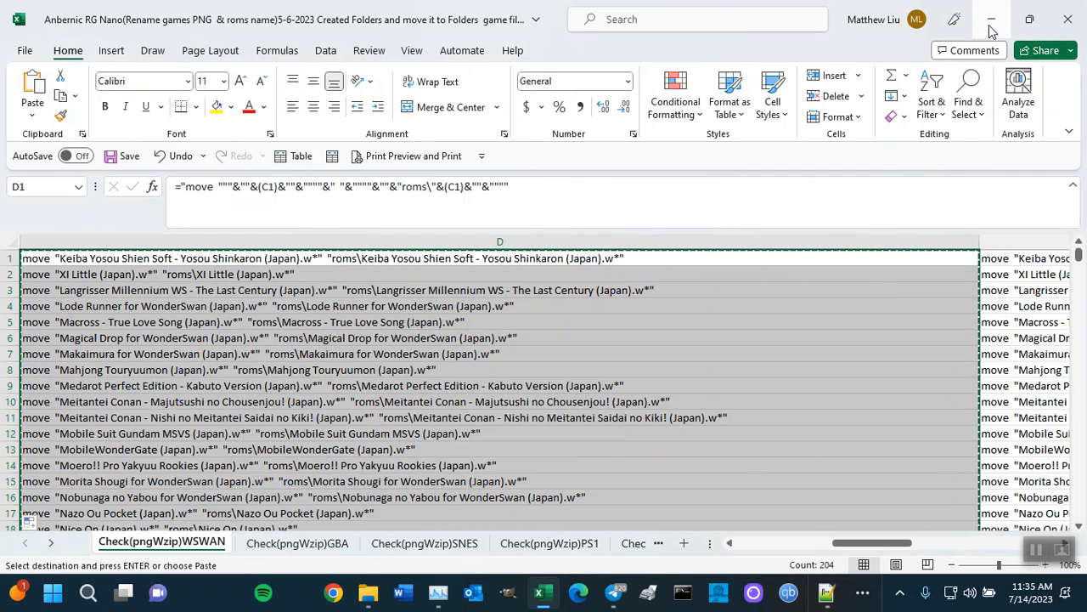
# Switch to File Explorer and create a folder named roms inside the WonderSwan folder.
pyautogui.click(991, 19)
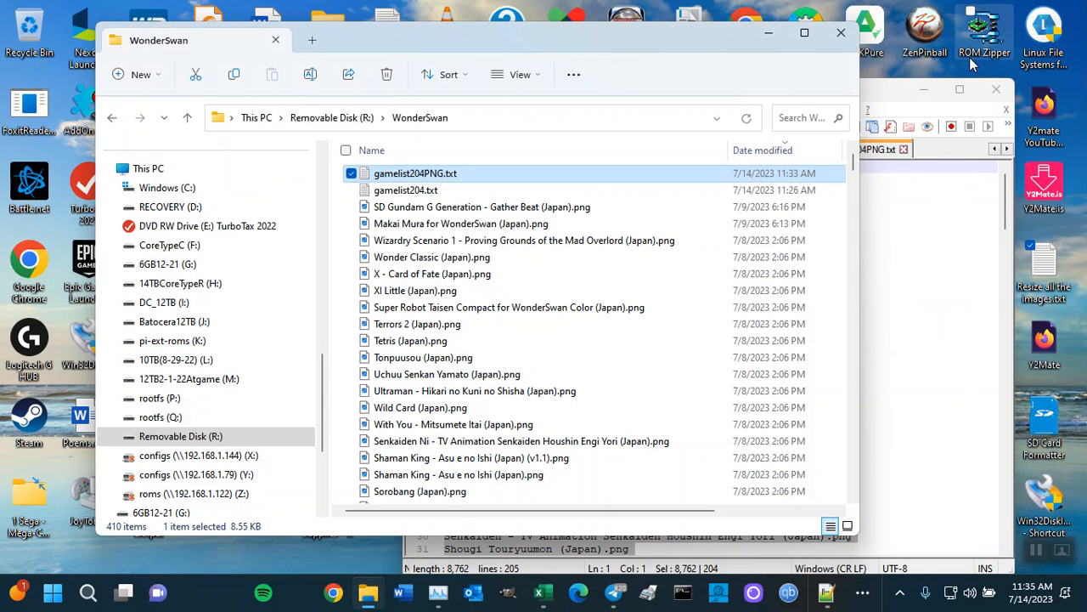
pyautogui.rightClick(621, 282)
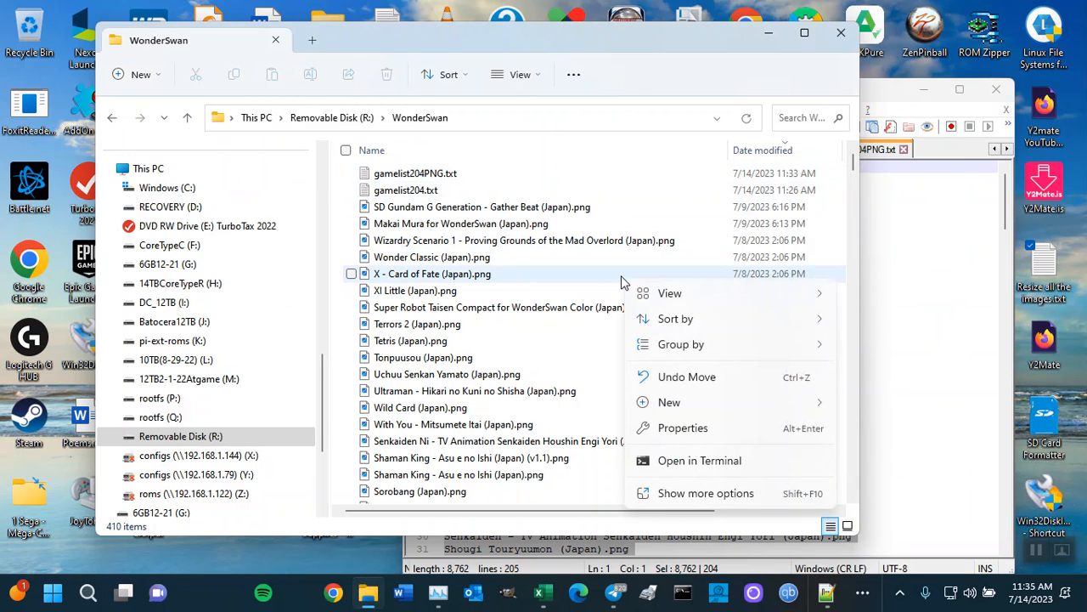
pyautogui.moveTo(694, 414)
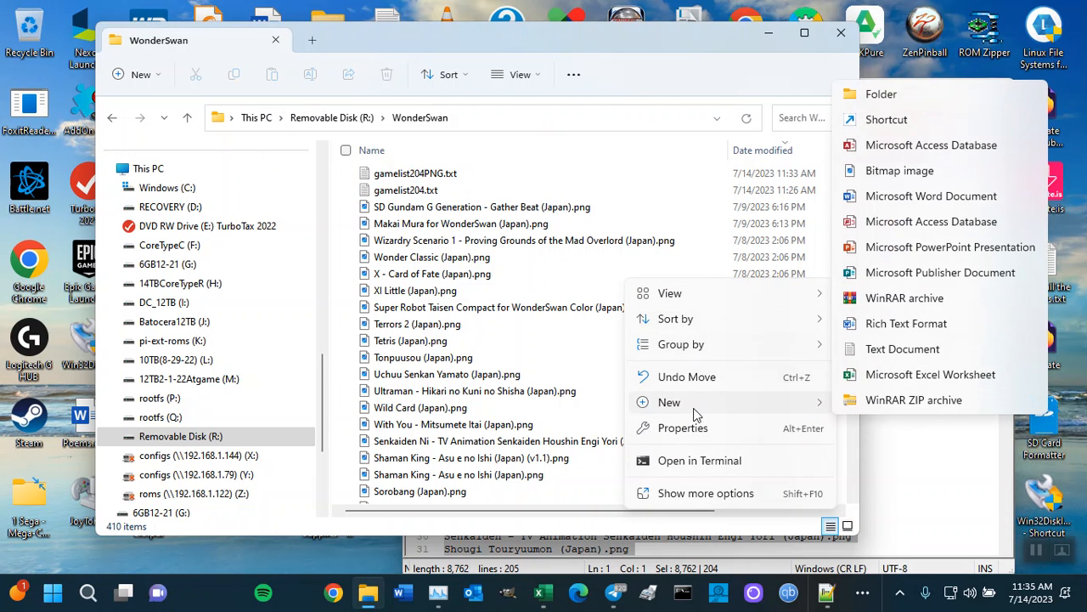
pyautogui.click(879, 95)
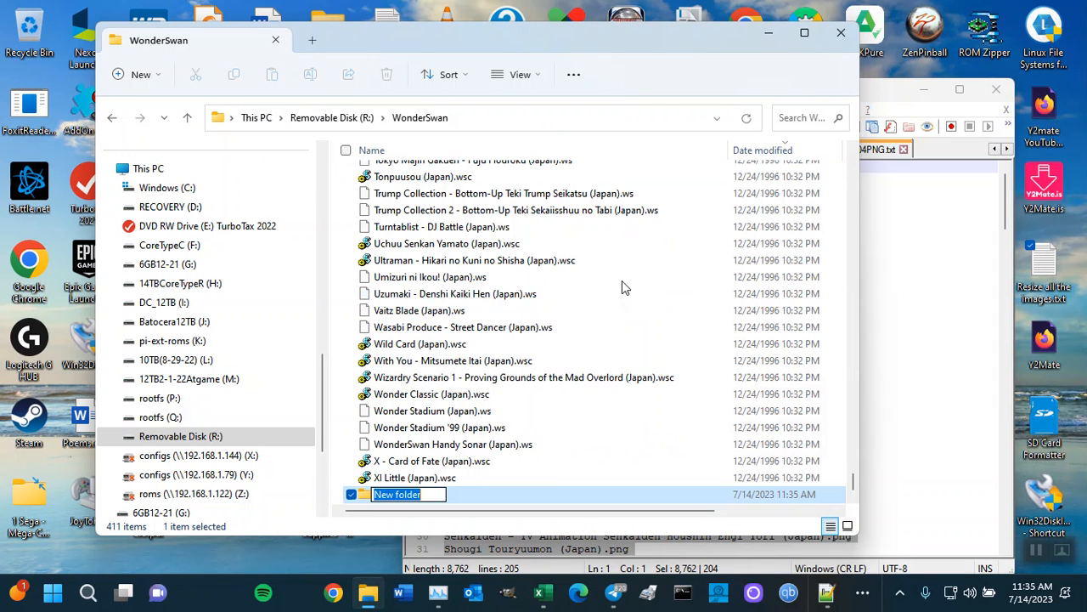
pyautogui.write('roms')
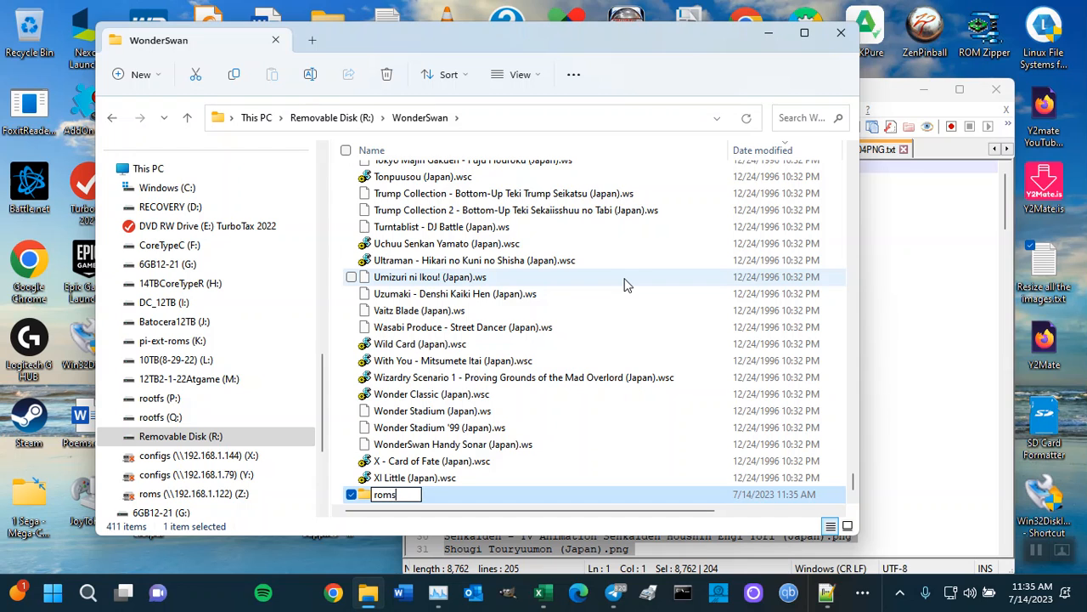
pyautogui.press('Return')
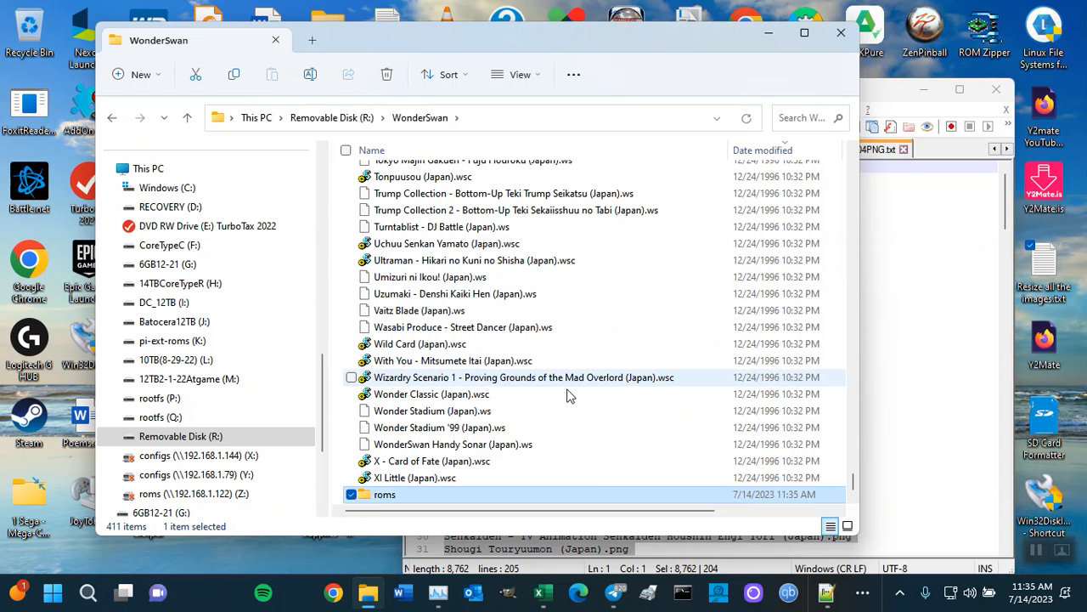
# Create a second folder named boxart inside the WonderSwan folder.
pyautogui.rightClick(633, 409)
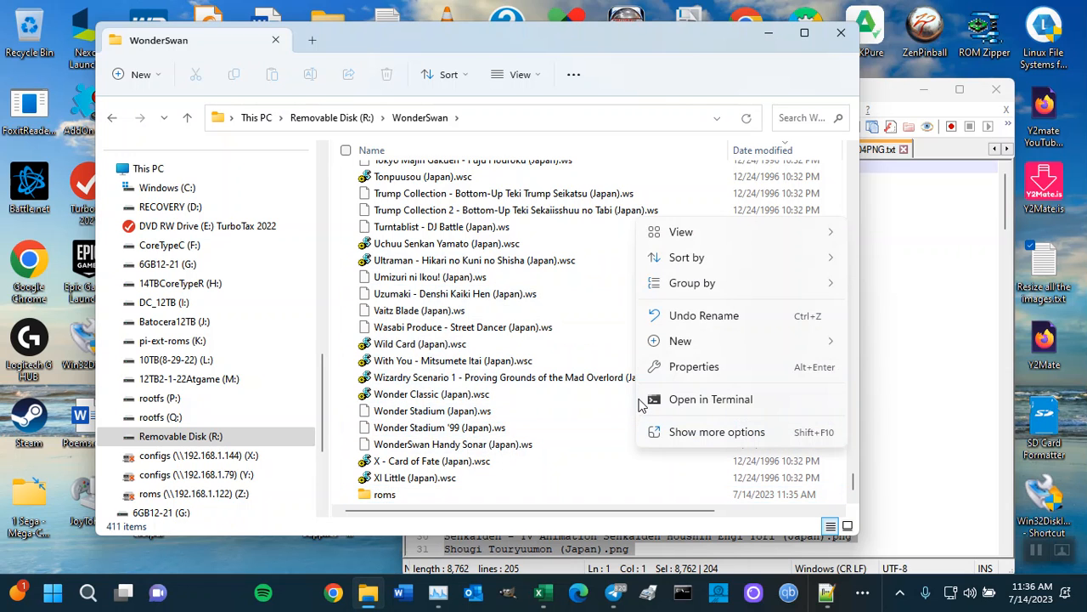
pyautogui.moveTo(743, 340)
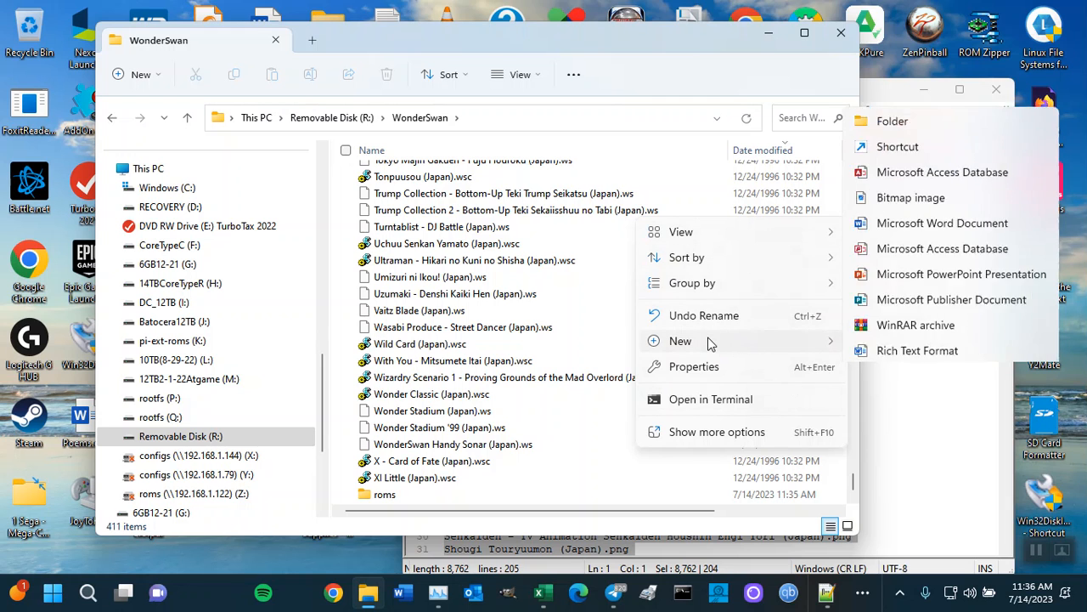
pyautogui.click(890, 51)
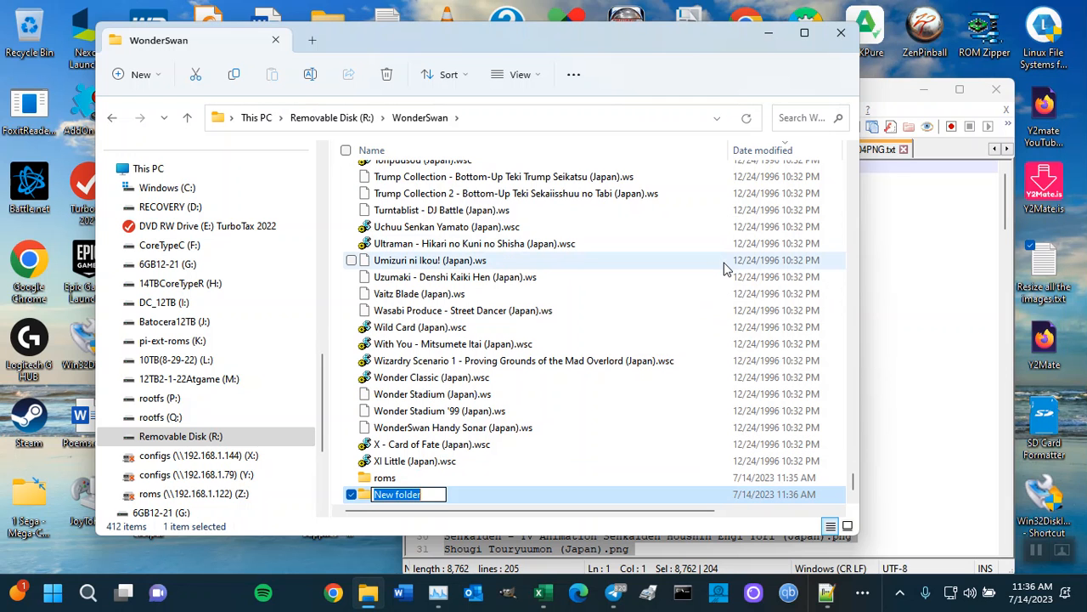
pyautogui.write('p')
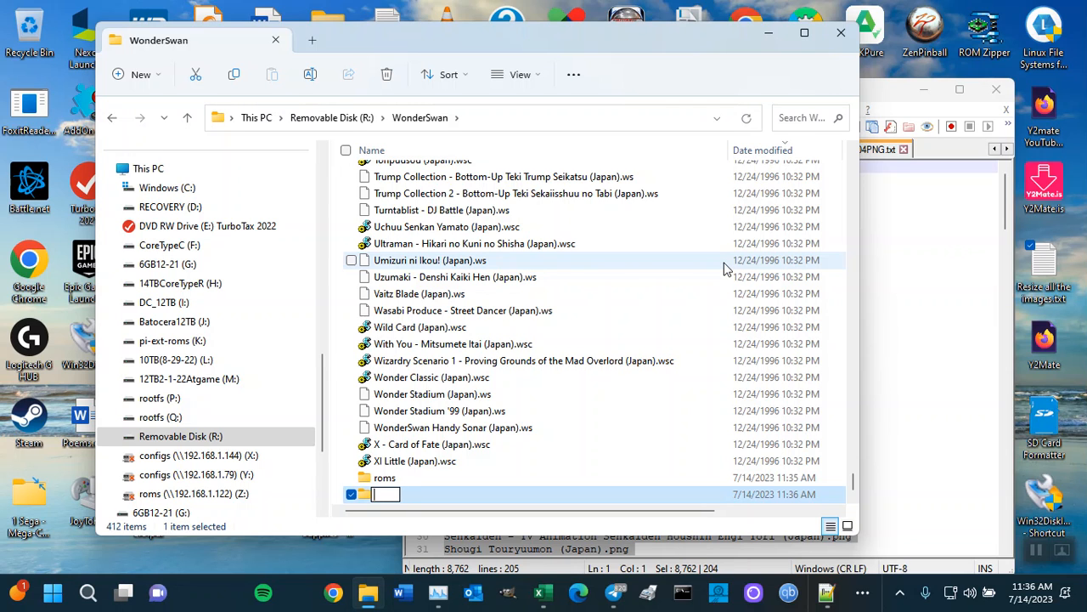
pyautogui.write('oxart')
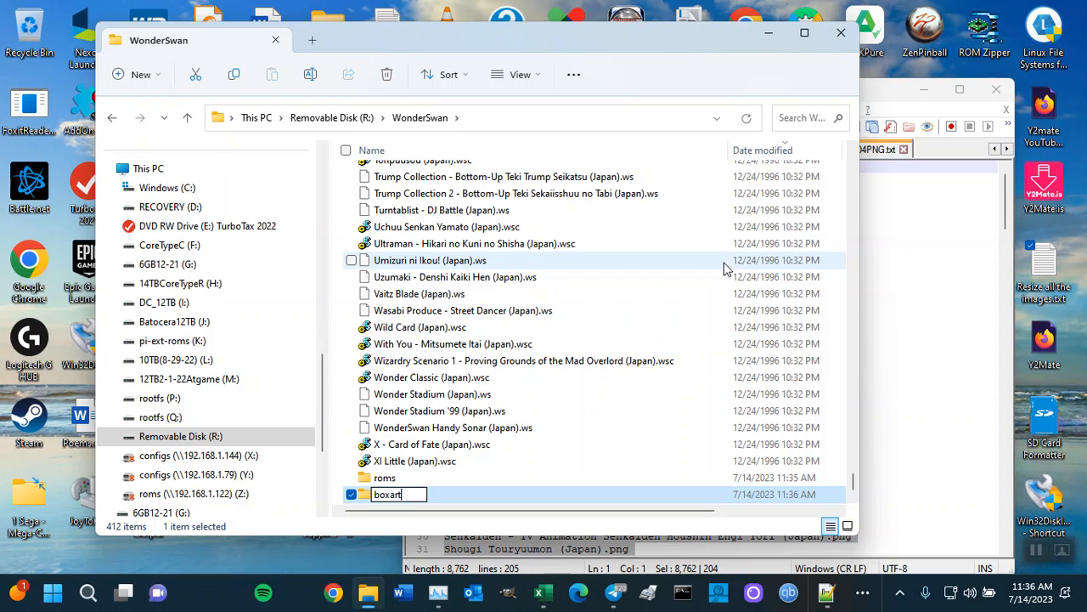
pyautogui.press('Return')
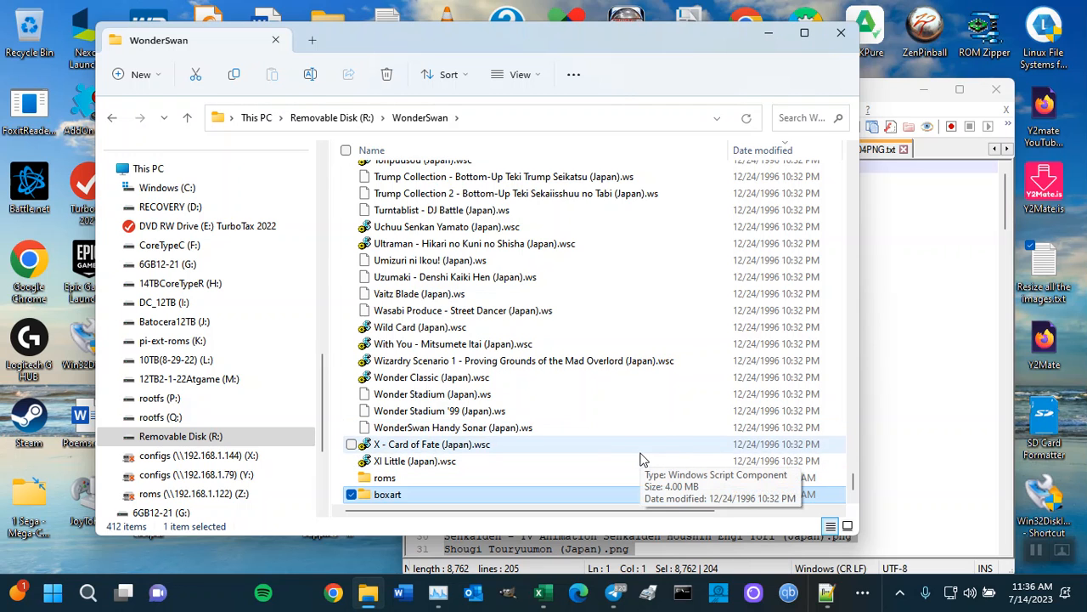
# Cut all PNG files in the WonderSwan folder, from SD Gundam G Generation - Gather Beat through Bakusou Dekotora Densetsu.
pyautogui.moveTo(860, 460); pyautogui.dragTo(957, 140)
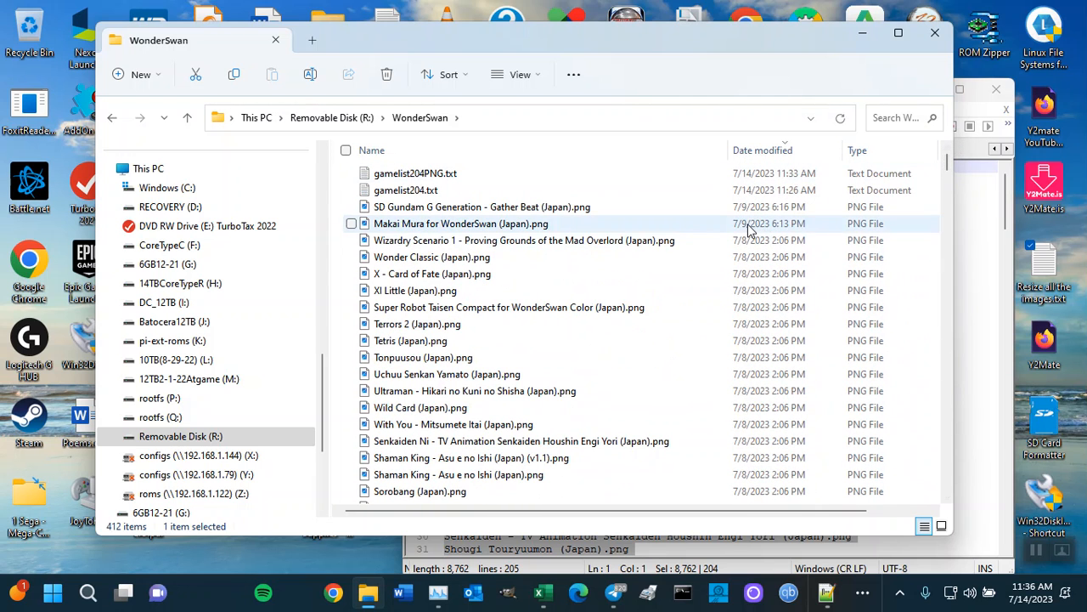
pyautogui.click(513, 207)
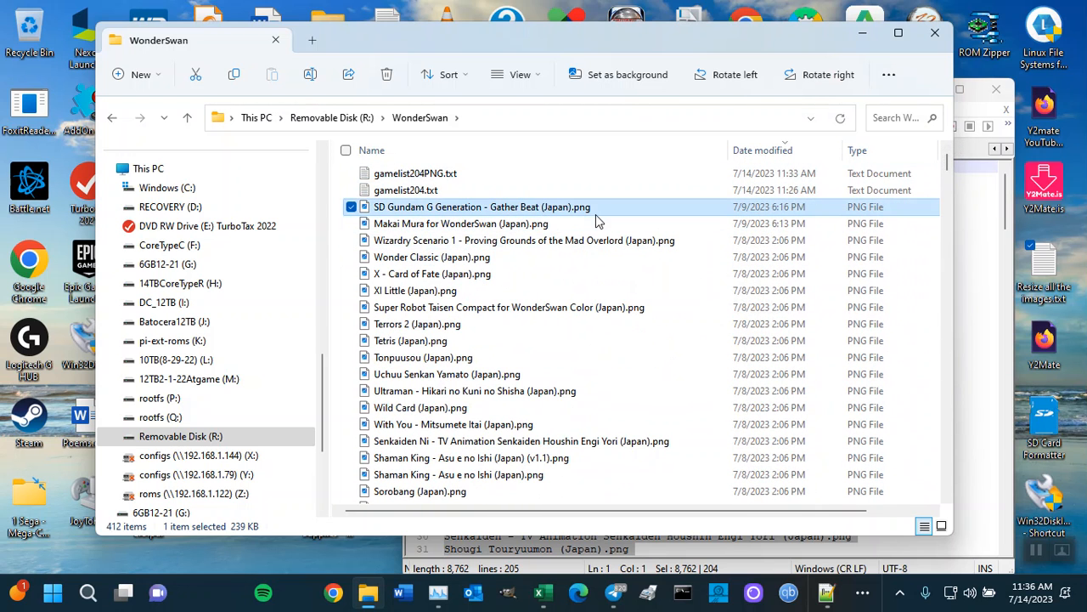
pyautogui.scroll(-5, 590, 335)
pyautogui.scroll(-20, 612, 374)
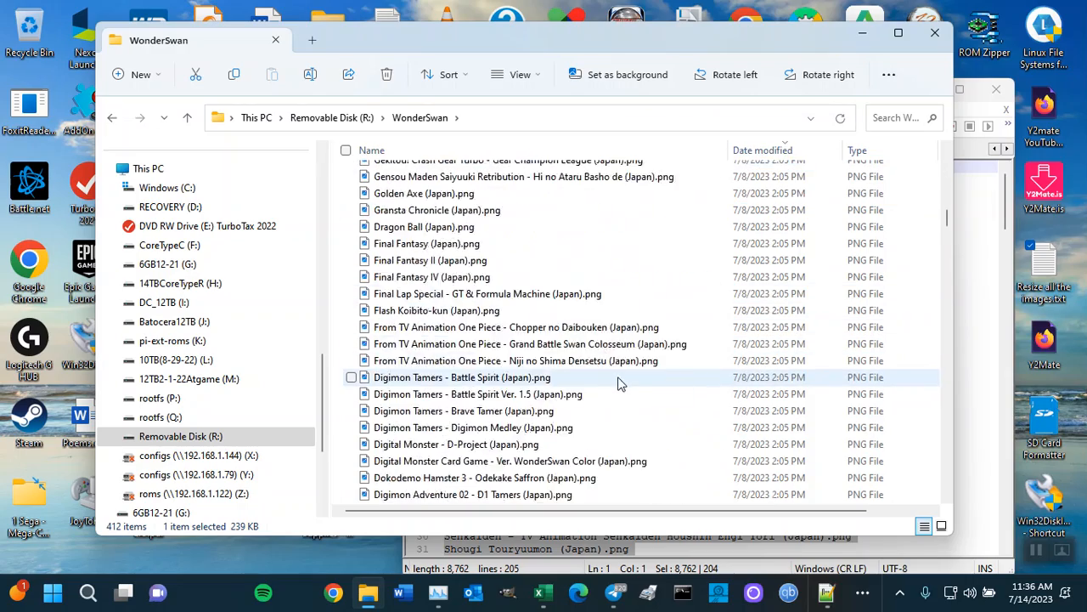
pyautogui.scroll(-20, 627, 403)
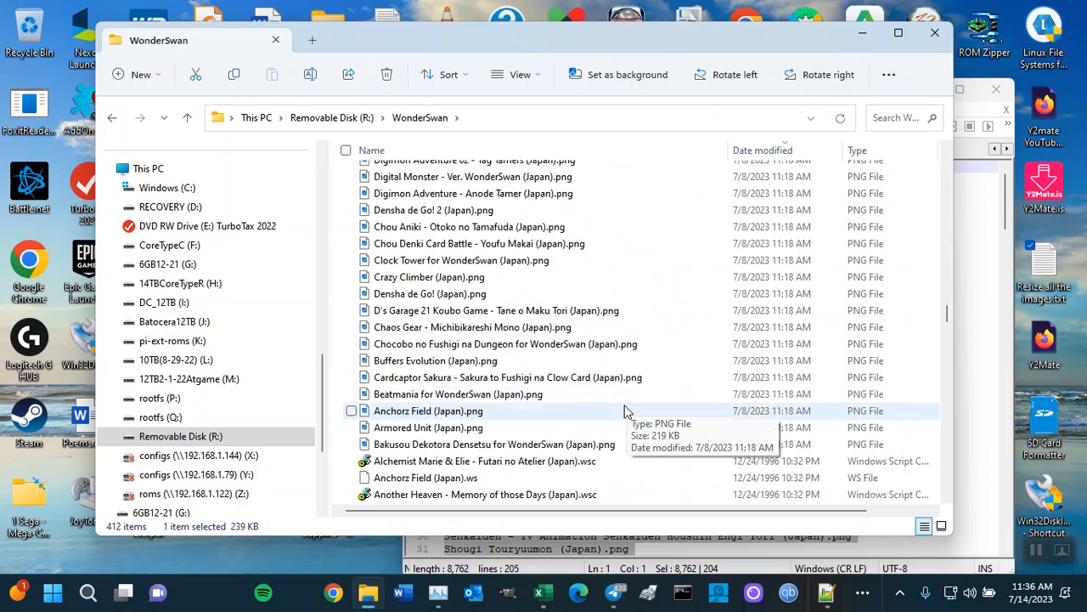
pyautogui.keyDown('shift'); pyautogui.click(447, 244); pyautogui.keyUp('shift')
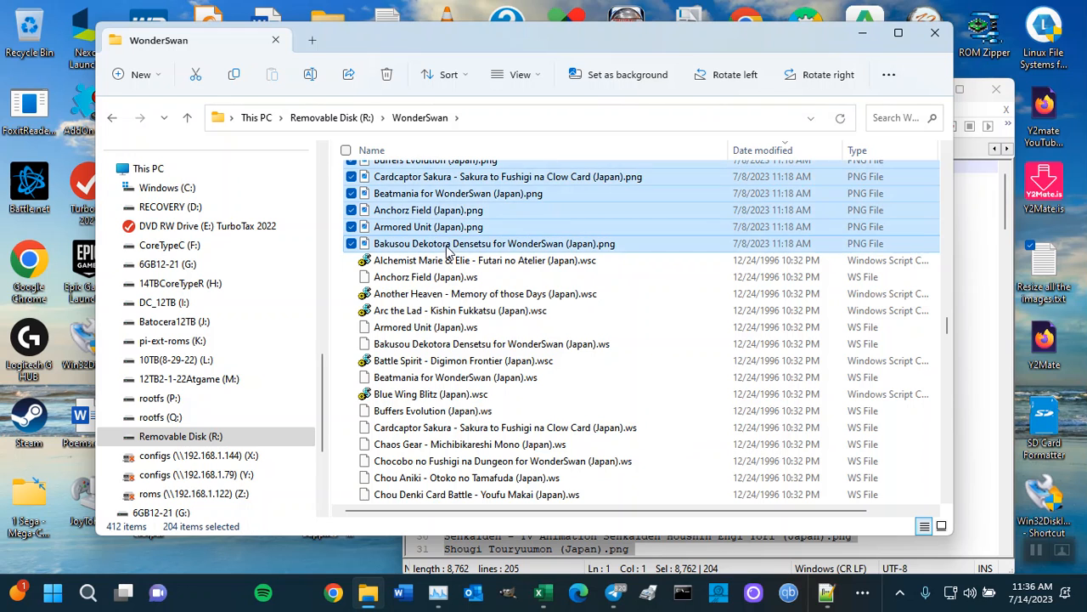
pyautogui.rightClick(461, 208)
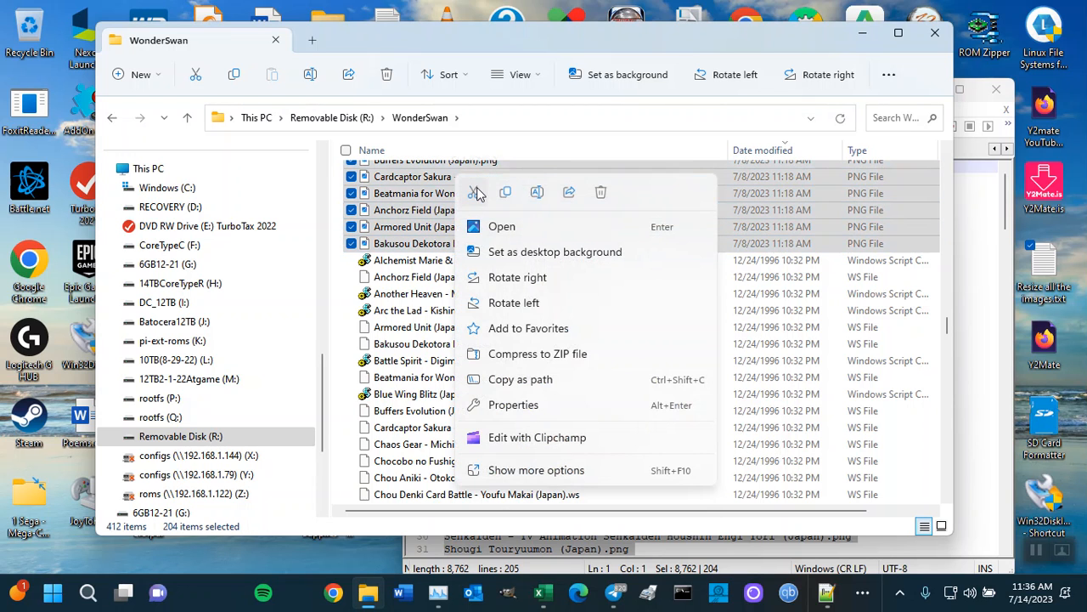
pyautogui.click(478, 193)
# Paste the cut PNG files into the boxart folder.
pyautogui.scroll(-6, 635, 347)
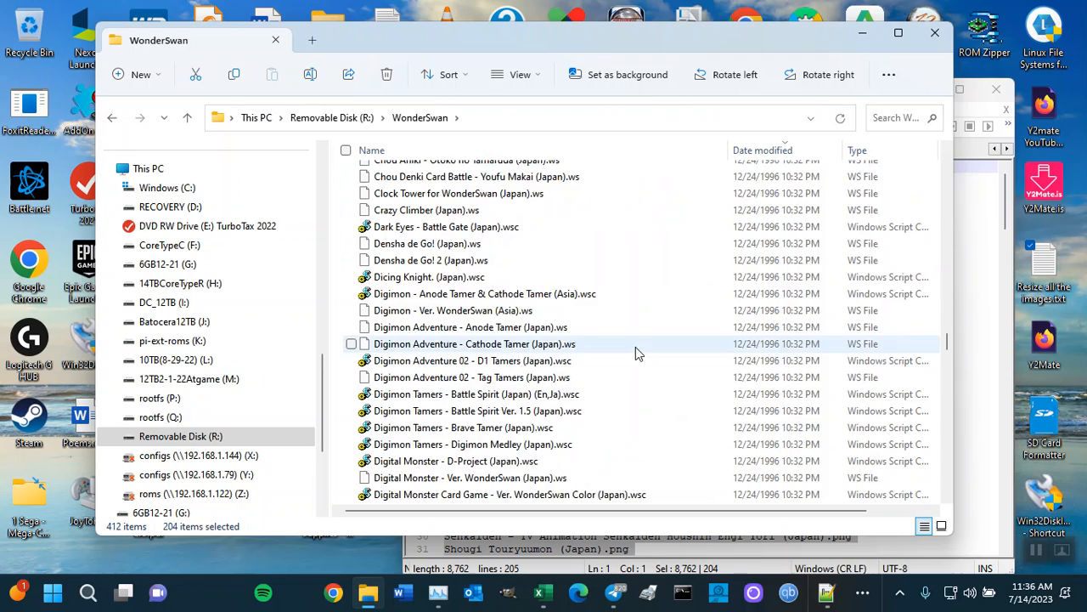
pyautogui.scroll(-20, 635, 346)
pyautogui.scroll(-15, 644, 365)
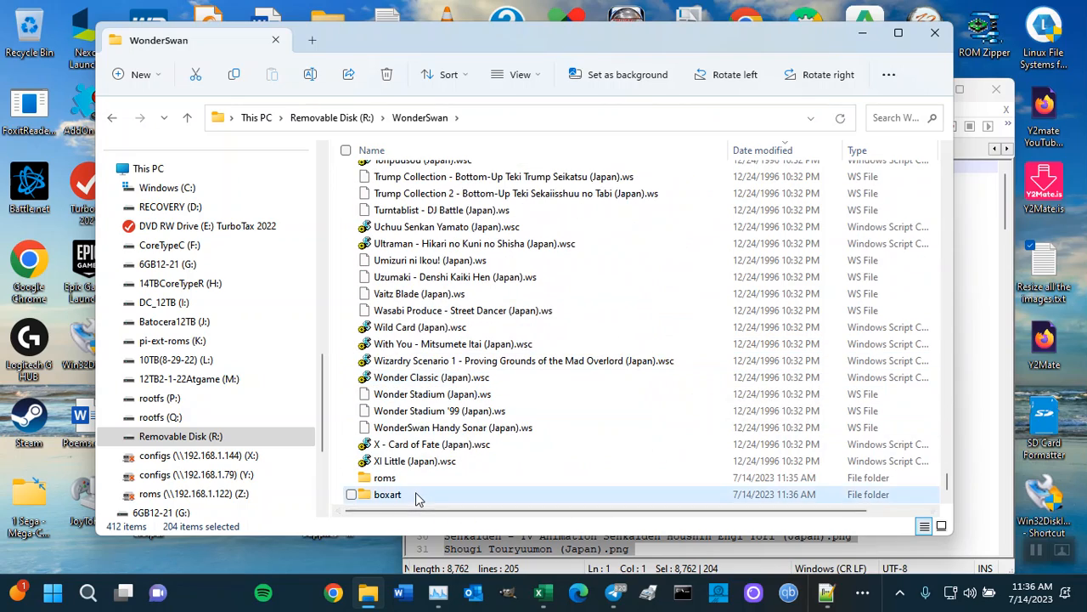
pyautogui.doubleClick(416, 497)
pyautogui.rightClick(490, 273)
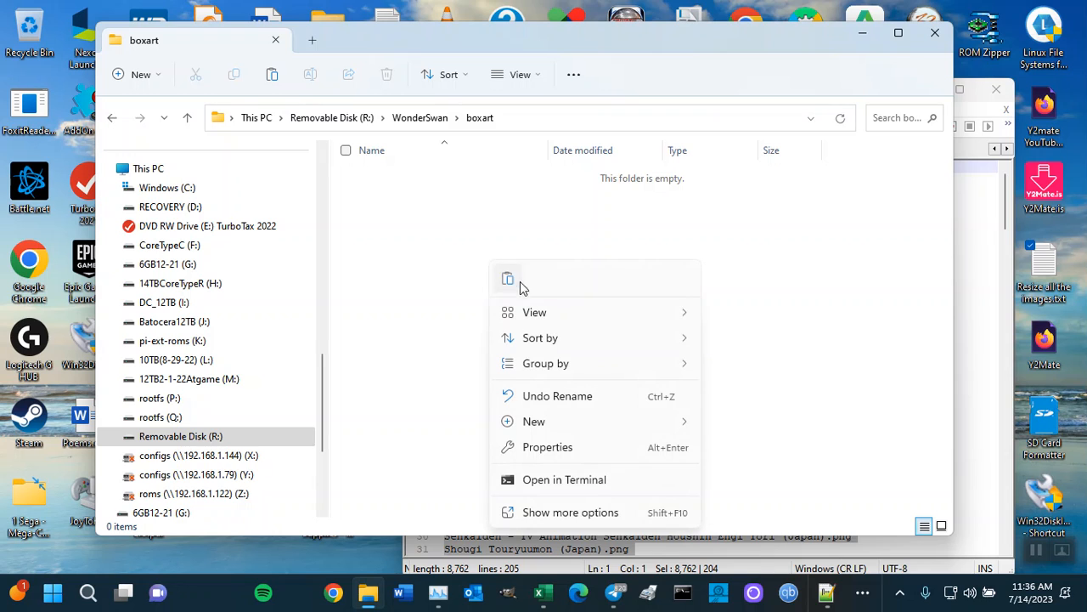
pyautogui.click(508, 279)
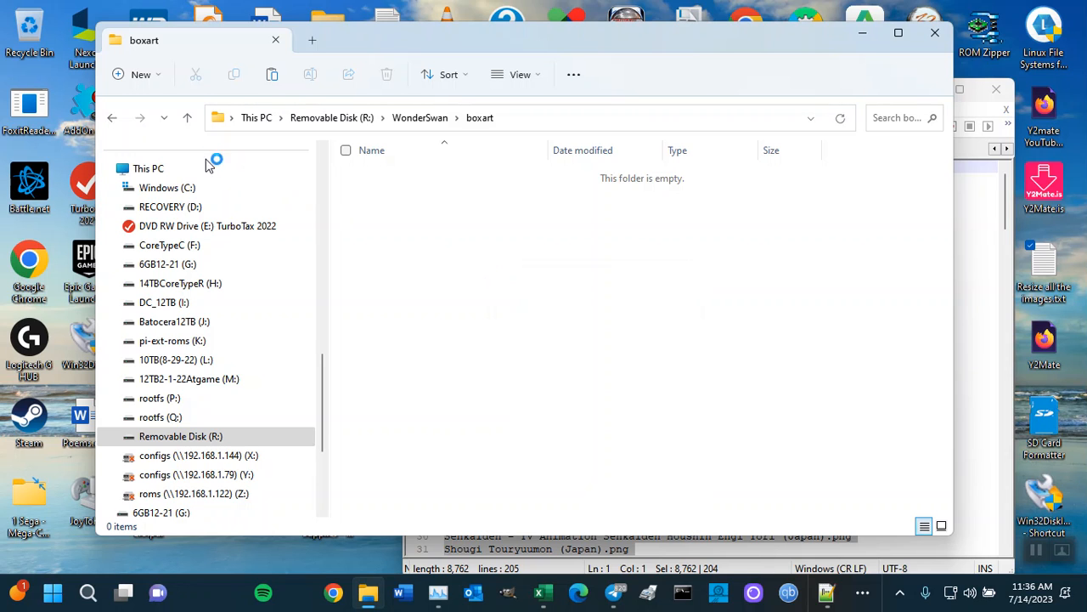
# Return to the WonderSwan folder, create a text document named MoveRoms.txt there and open it.
pyautogui.click(189, 119)
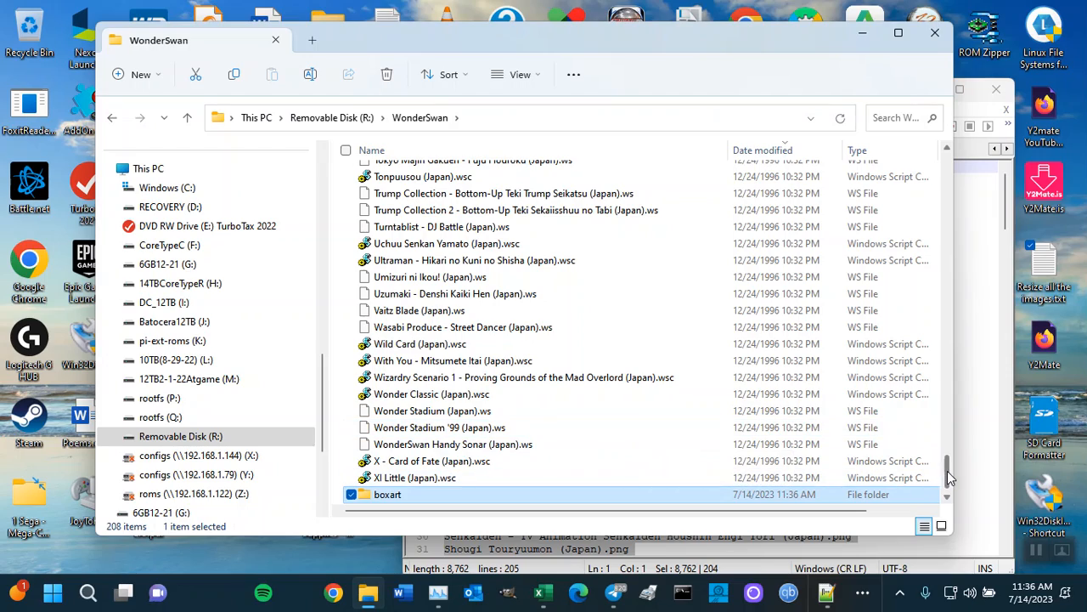
pyautogui.moveTo(949, 477); pyautogui.dragTo(953, 156)
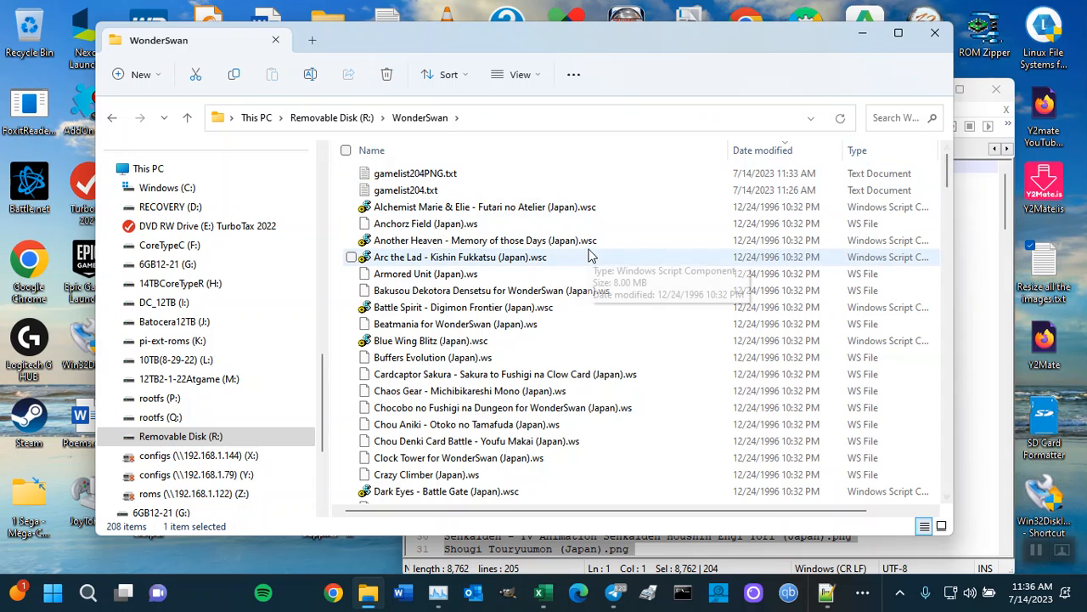
pyautogui.rightClick(651, 235)
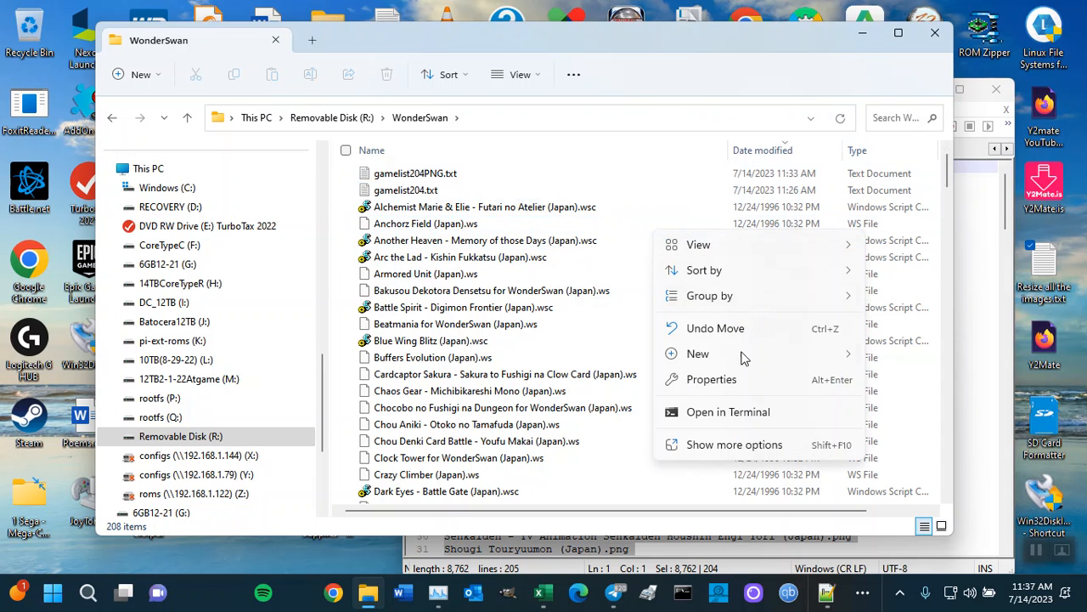
pyautogui.click(709, 357)
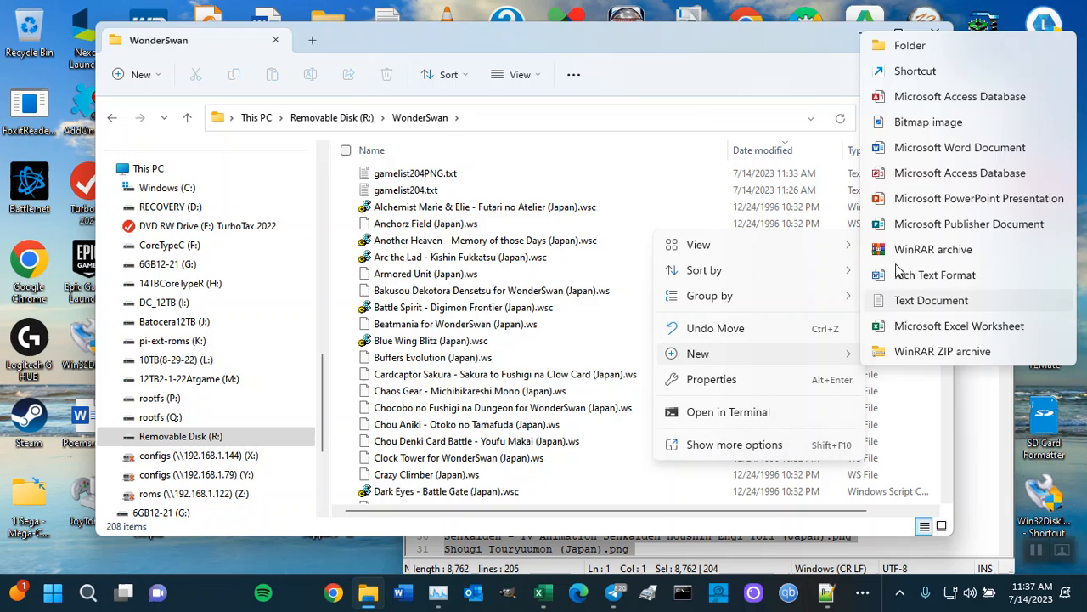
pyautogui.click(931, 300)
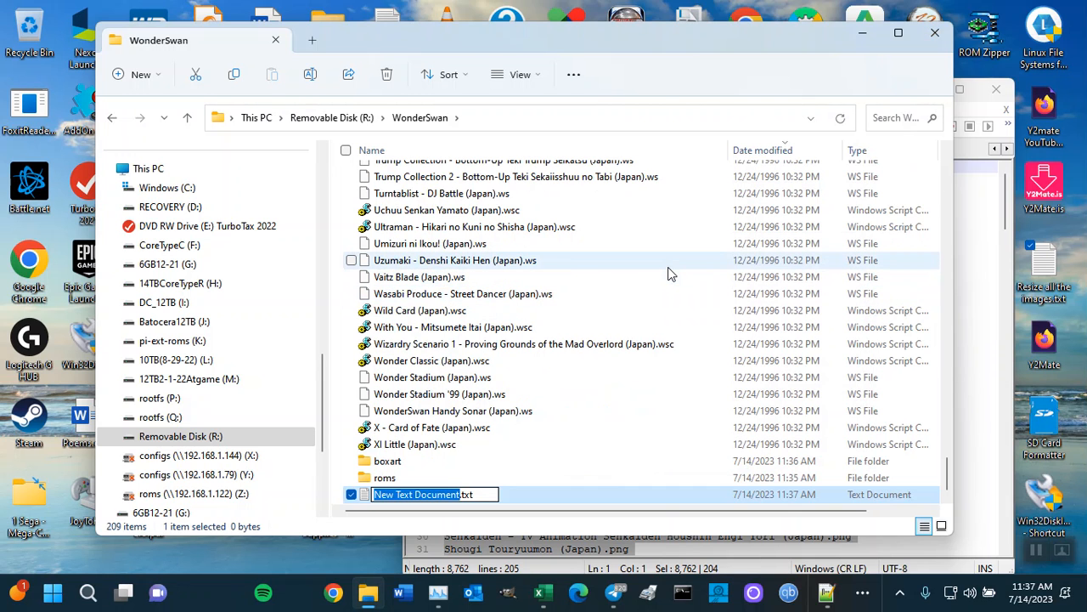
pyautogui.write('Move')
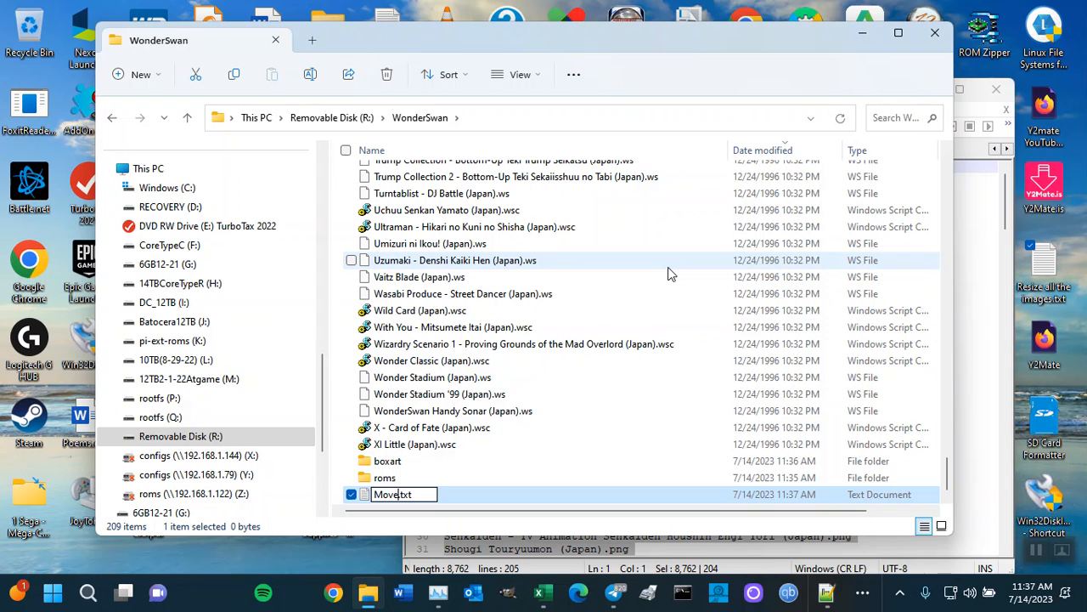
pyautogui.write('ROm')
pyautogui.press('BackSpace')
pyautogui.press('BackSpace')
pyautogui.press('BackSpace')
pyautogui.write('Roms')
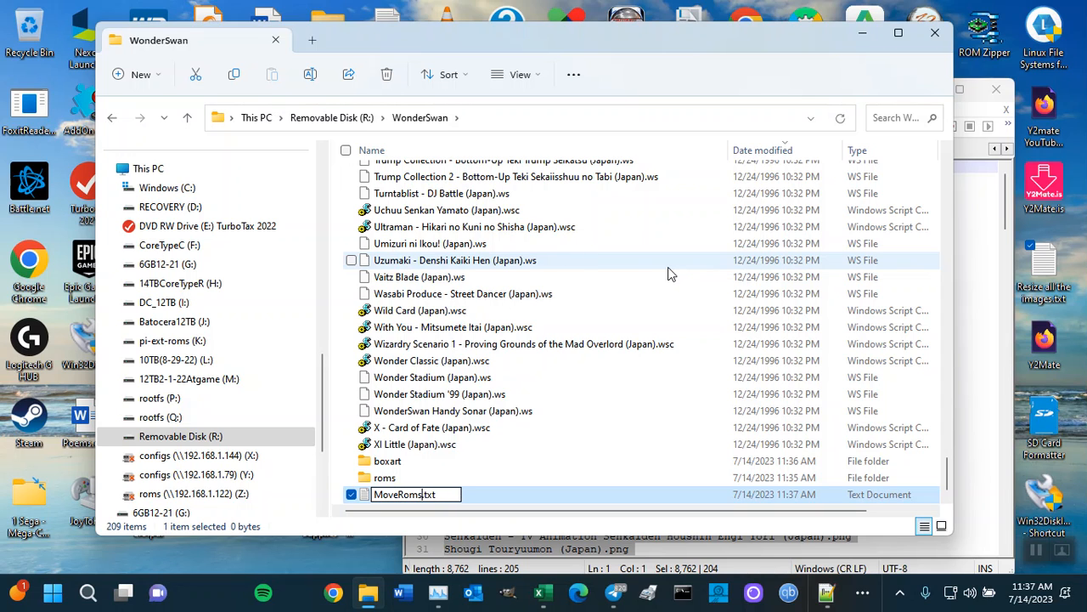
pyautogui.press('Return')
pyautogui.press('Return')
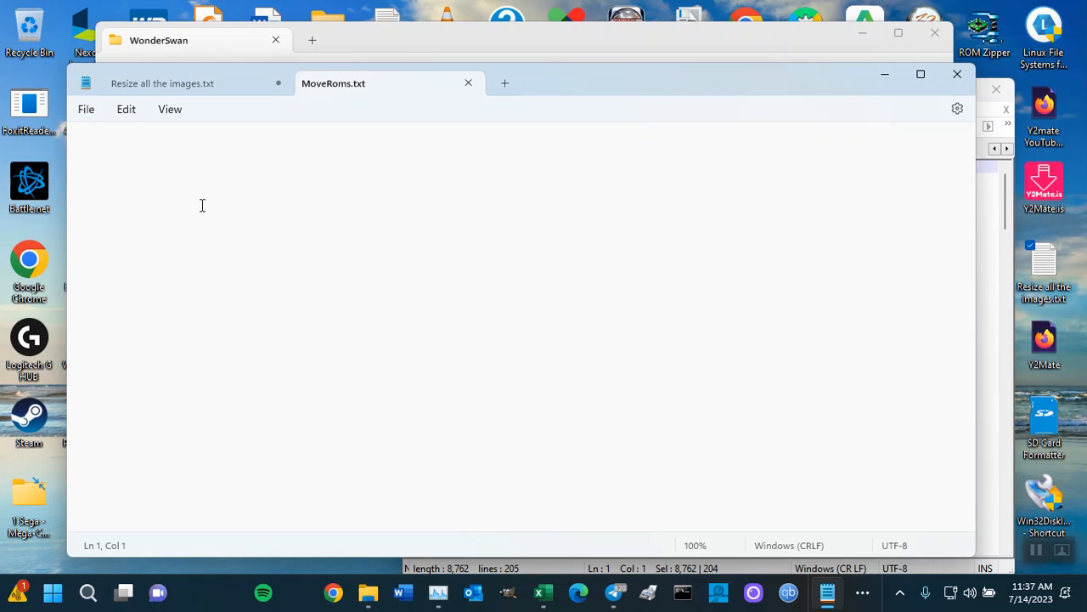
# Switch back to Excel and copy the selected move commands in column D again.
pyautogui.hotkey('alt', 'Tab')
pyautogui.hotkey('alt', 'Tab')
pyautogui.hotkey('alt', 'Tab')
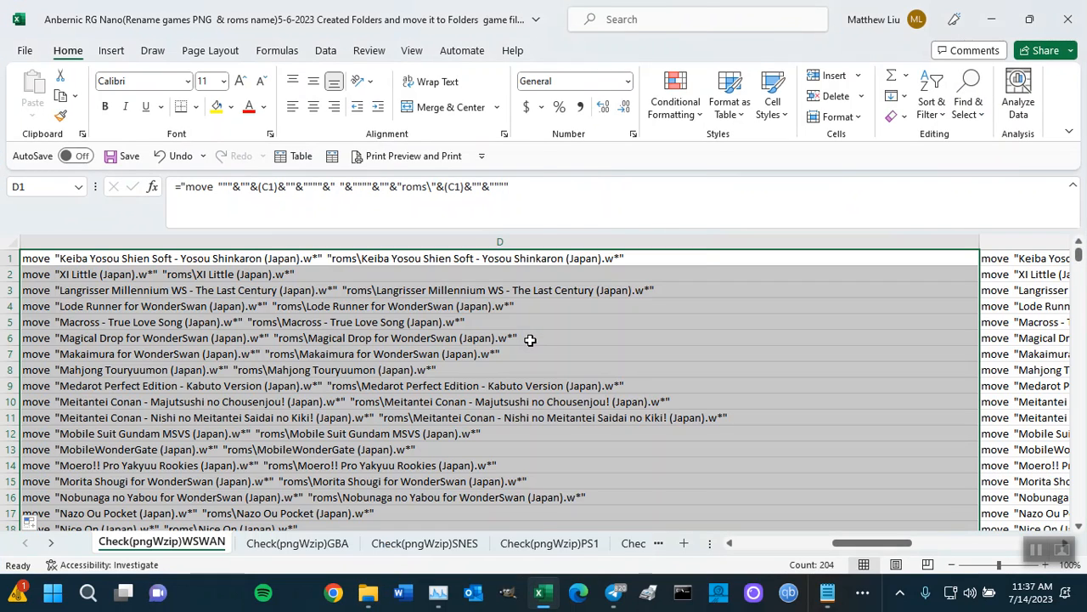
pyautogui.rightClick(529, 338)
pyautogui.click(580, 130)
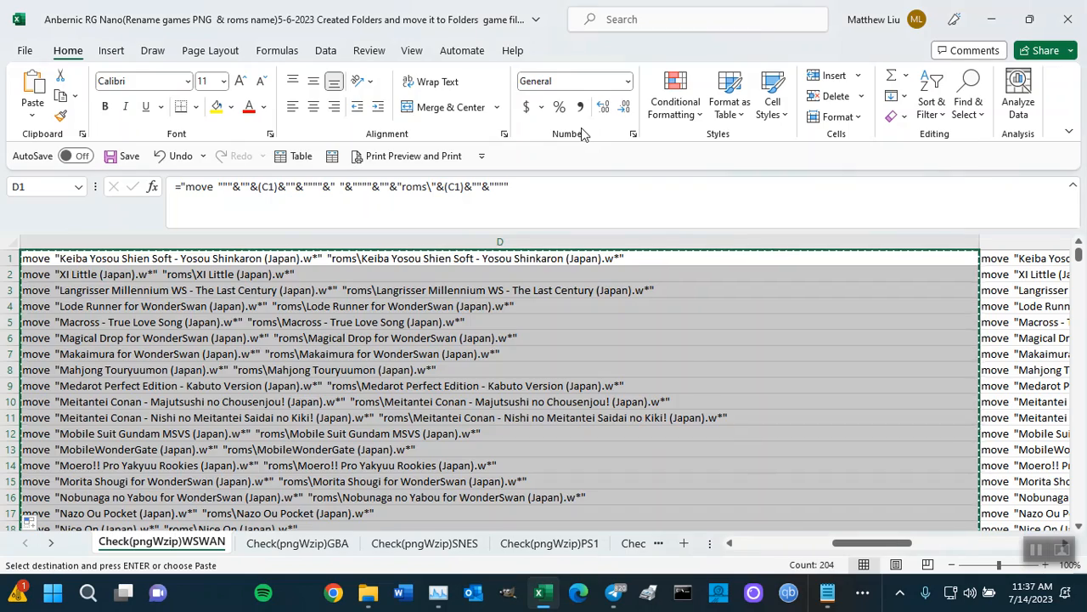
# Paste the copied move commands into MoveRoms.txt in Notepad and widen the window so the long lines fit.
pyautogui.hotkey('alt', 'Tab')
pyautogui.hotkey('alt', 'Tab')
pyautogui.hotkey('alt', 'Tab')
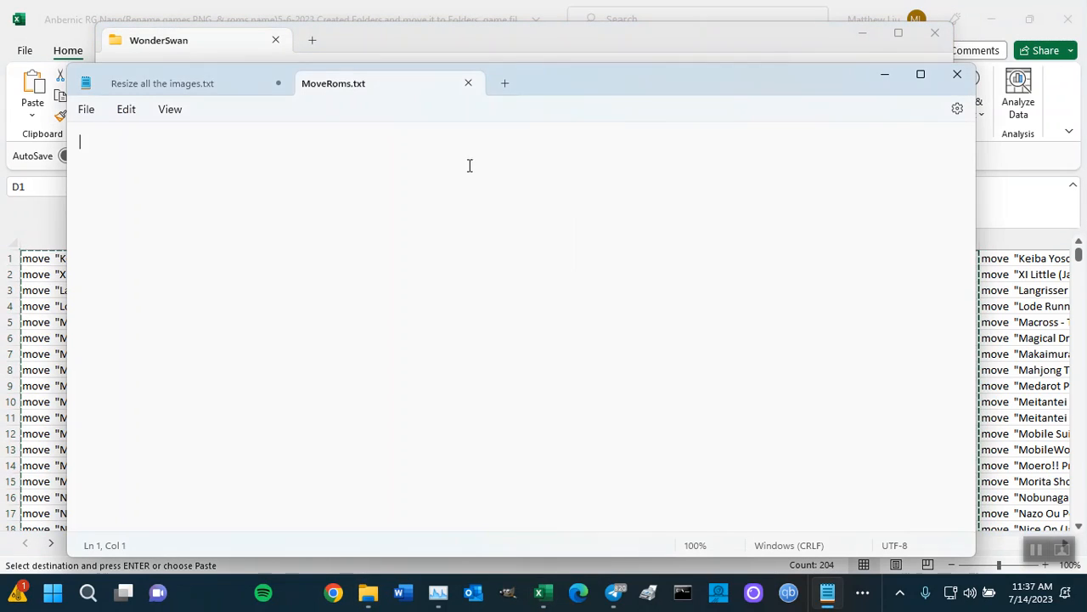
pyautogui.rightClick(318, 167)
pyautogui.click(390, 292)
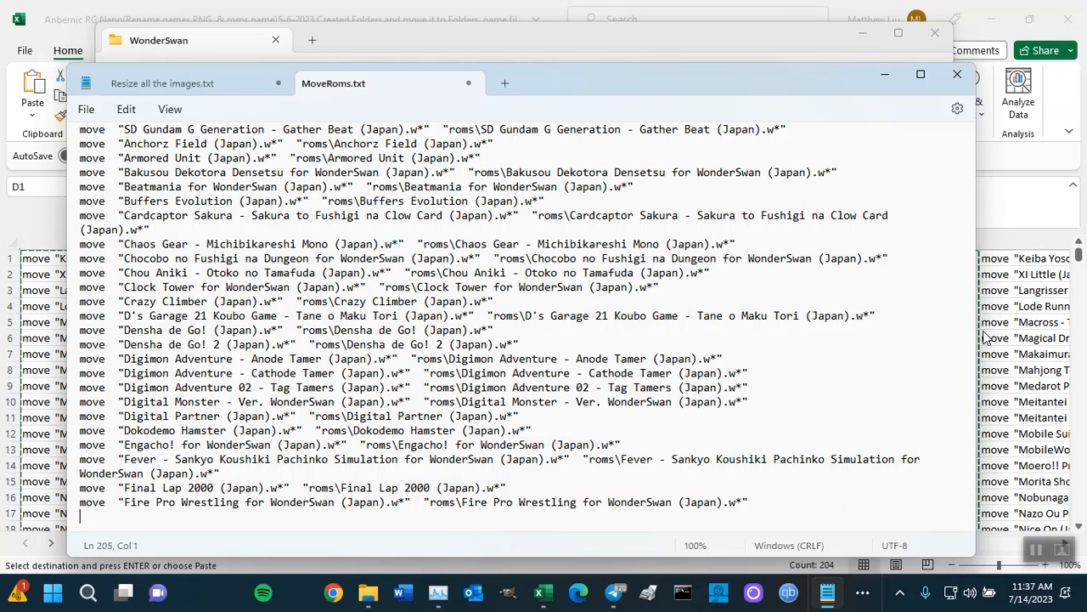
pyautogui.moveTo(976, 289); pyautogui.dragTo(1085, 155)
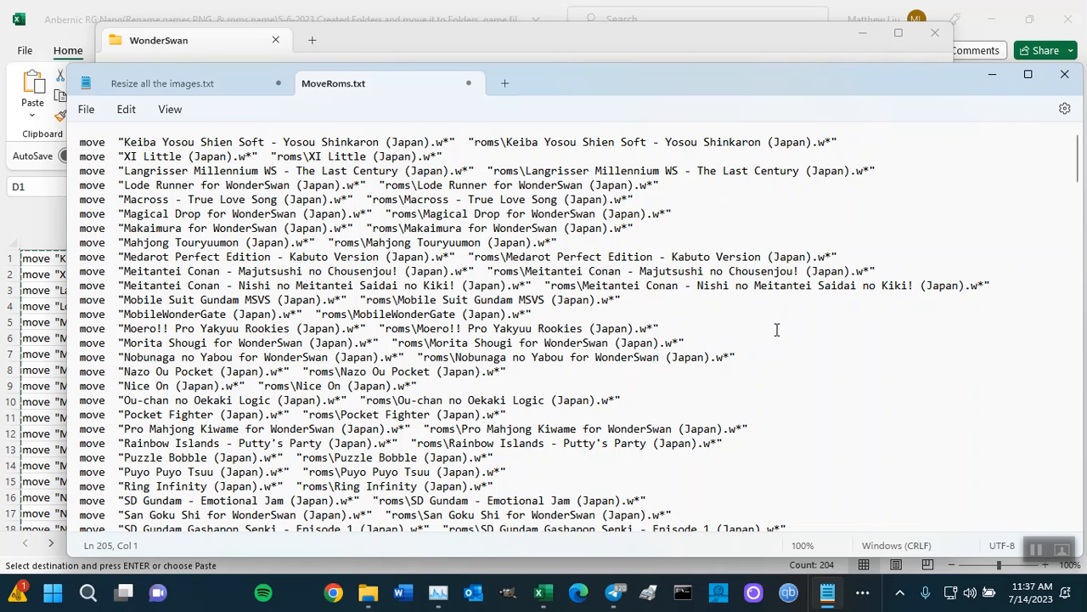
# Add a pause line after the third move command in MoveRoms.txt.
pyautogui.click(904, 170)
pyautogui.press('Return')
pyautogui.write('pause')
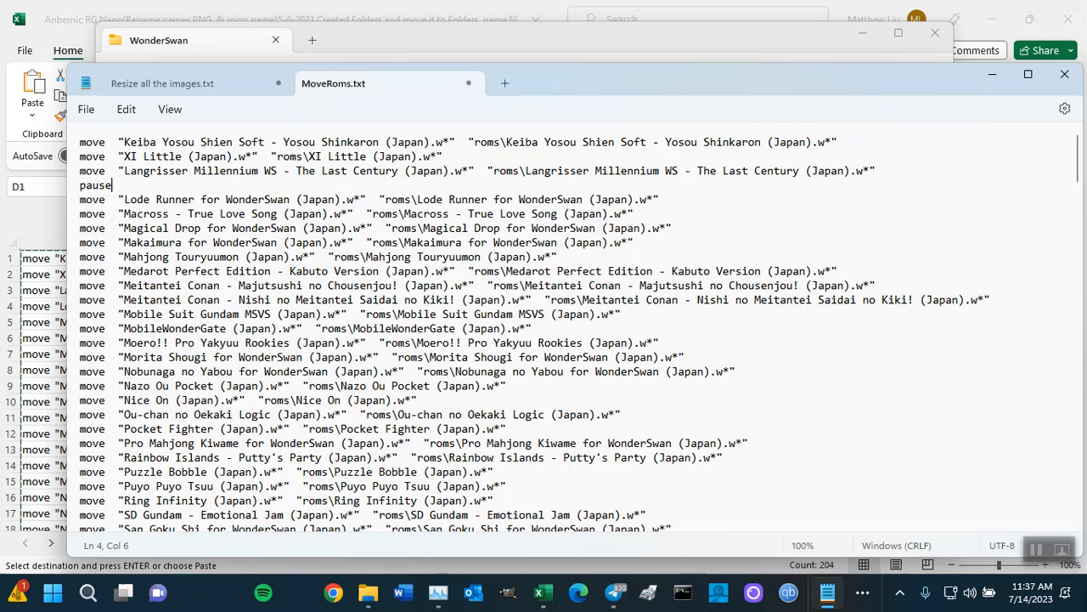
# Save MoveRoms.txt and close Notepad, discarding the changes to Resize all the images.txt.
pyautogui.click(87, 110)
pyautogui.click(102, 215)
pyautogui.click(1062, 75)
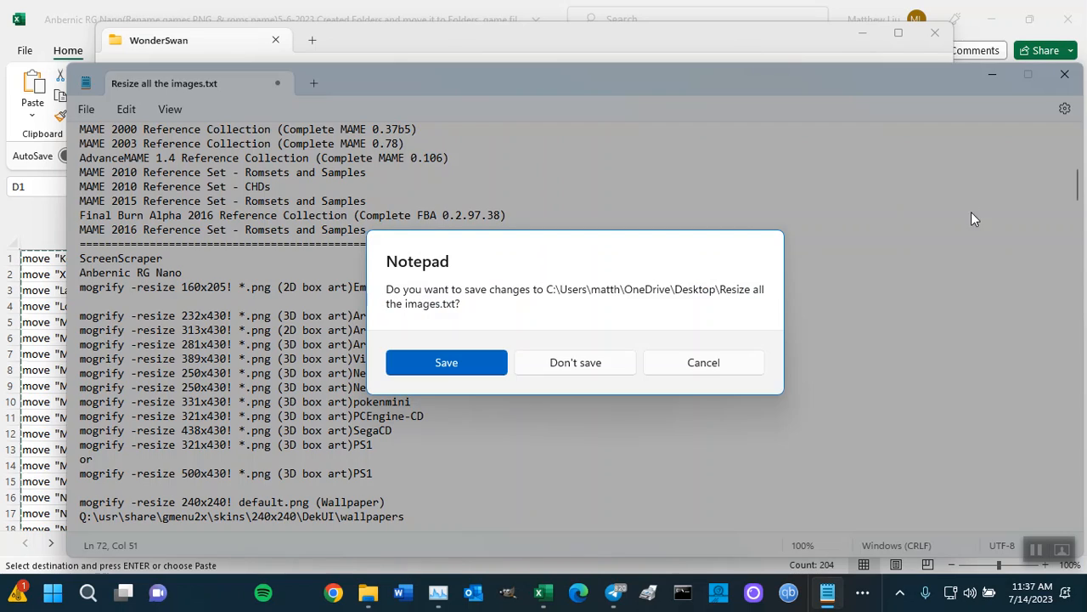
pyautogui.click(586, 370)
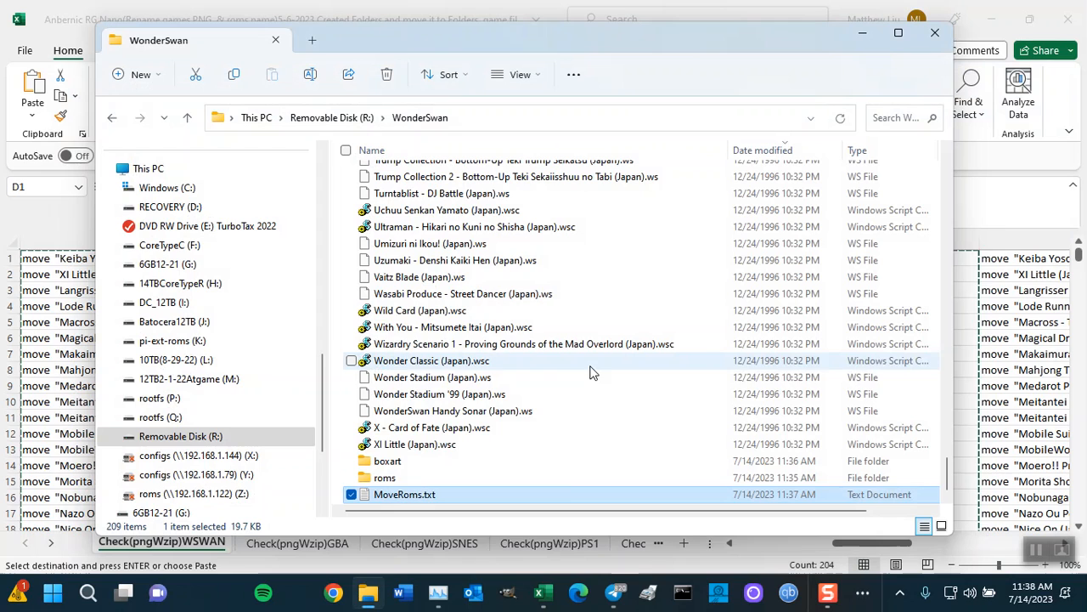
# Rename MoveRoms.txt in the WonderSwan folder to MoveRoms.bat and accept the extension change.
pyautogui.click(448, 497)
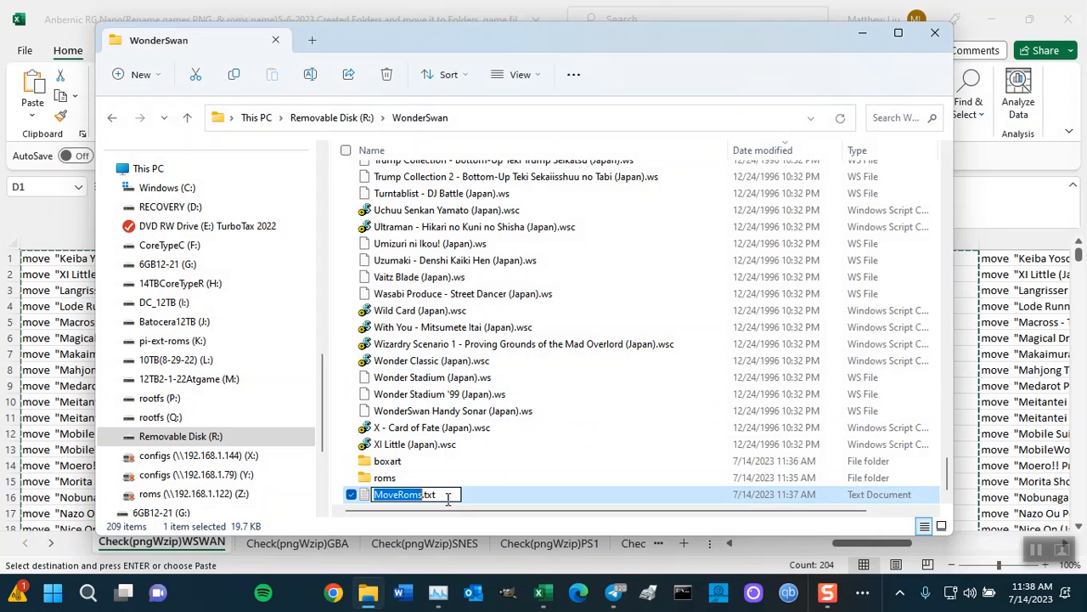
pyautogui.click(455, 492)
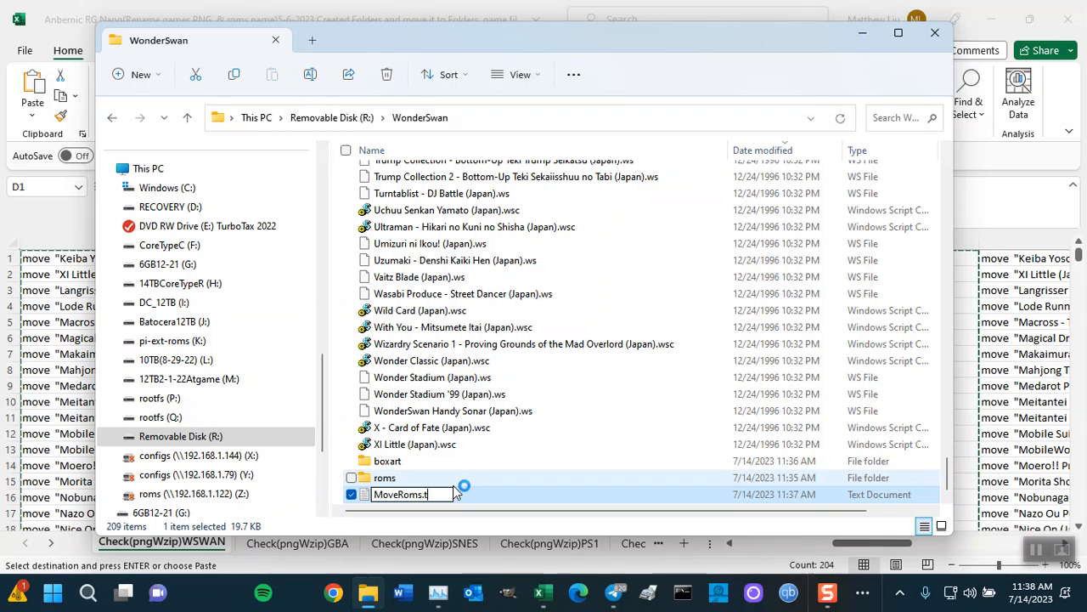
pyautogui.press('BackSpace')
pyautogui.press('BackSpace')
pyautogui.press('BackSpace')
pyautogui.write('bat')
pyautogui.press('Return')
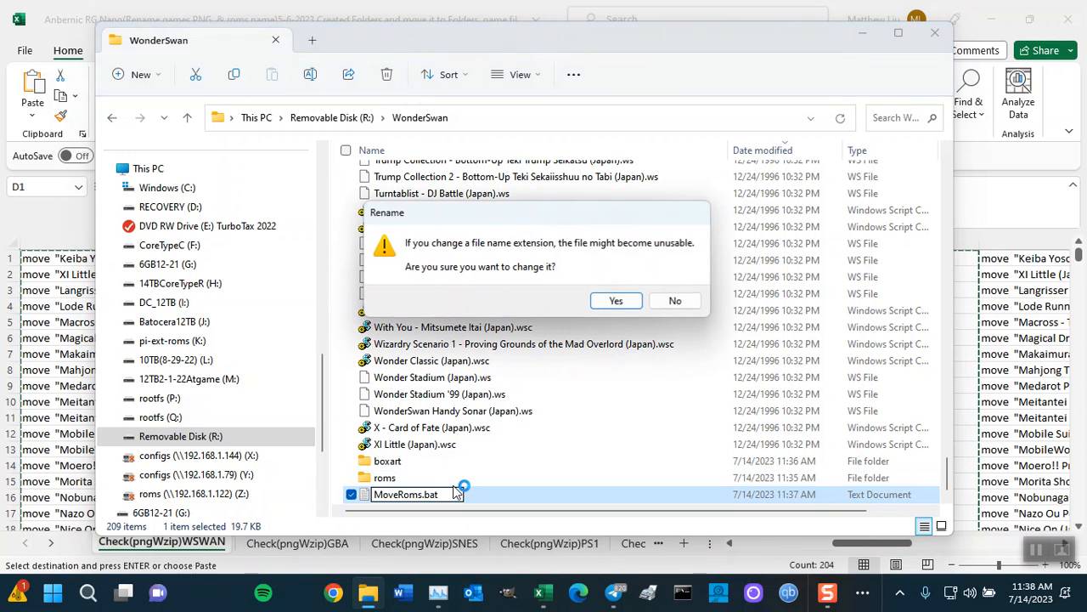
pyautogui.click(594, 302)
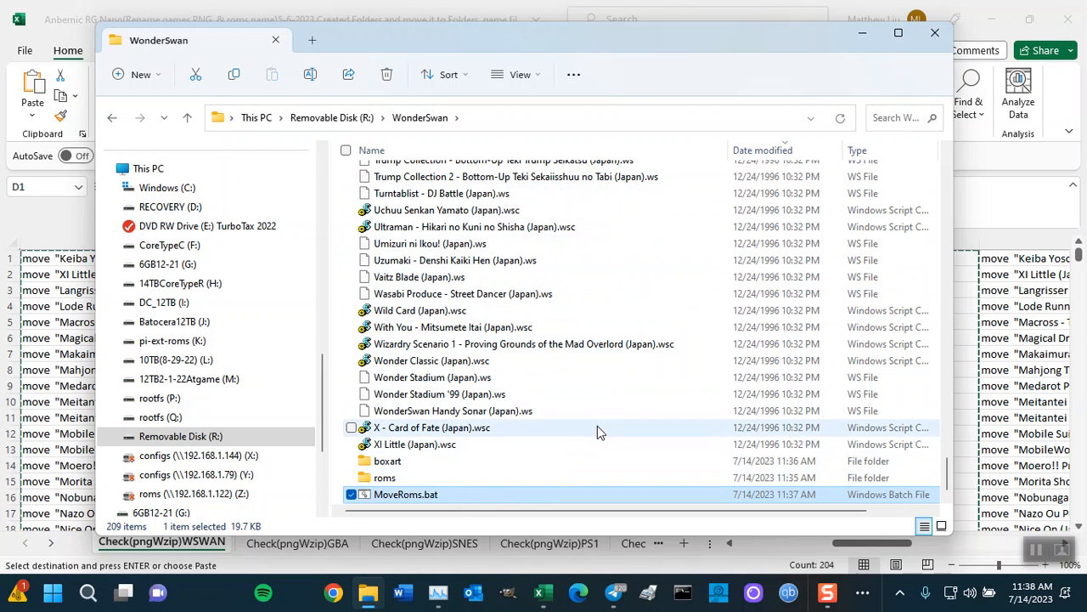
# Review the PNG list in column A of the Excel sheet and the formulas in C1 and D1 that build the move commands.
pyautogui.click(51, 395)
pyautogui.moveTo(854, 545); pyautogui.dragTo(710, 551)
pyautogui.moveTo(202, 258); pyautogui.dragTo(212, 521)
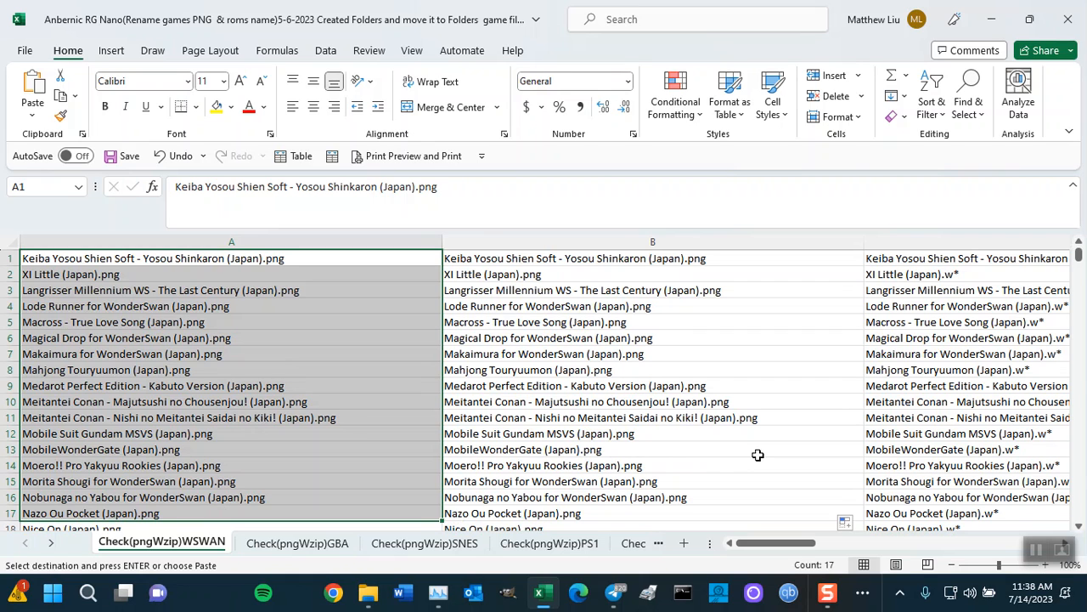
pyautogui.moveTo(763, 544); pyautogui.dragTo(788, 544)
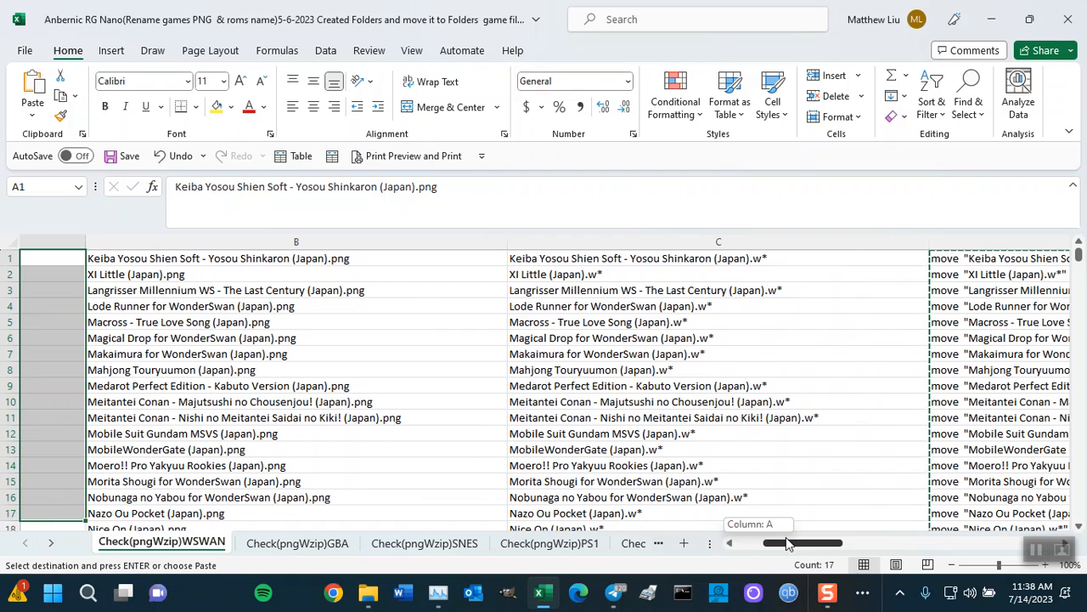
pyautogui.click(606, 263)
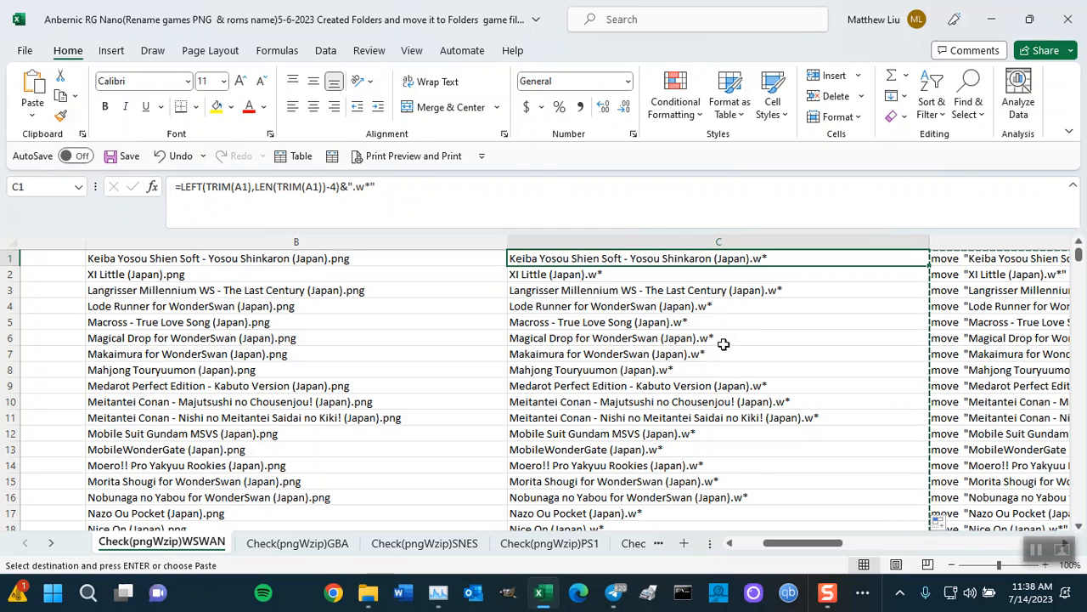
pyautogui.moveTo(811, 544); pyautogui.dragTo(863, 544)
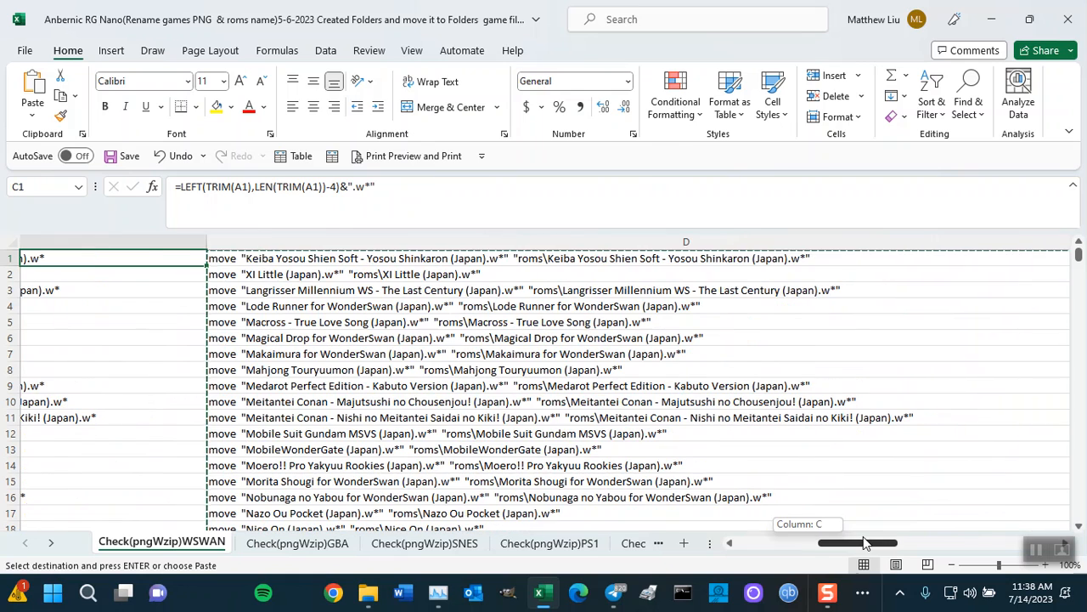
pyautogui.click(411, 262)
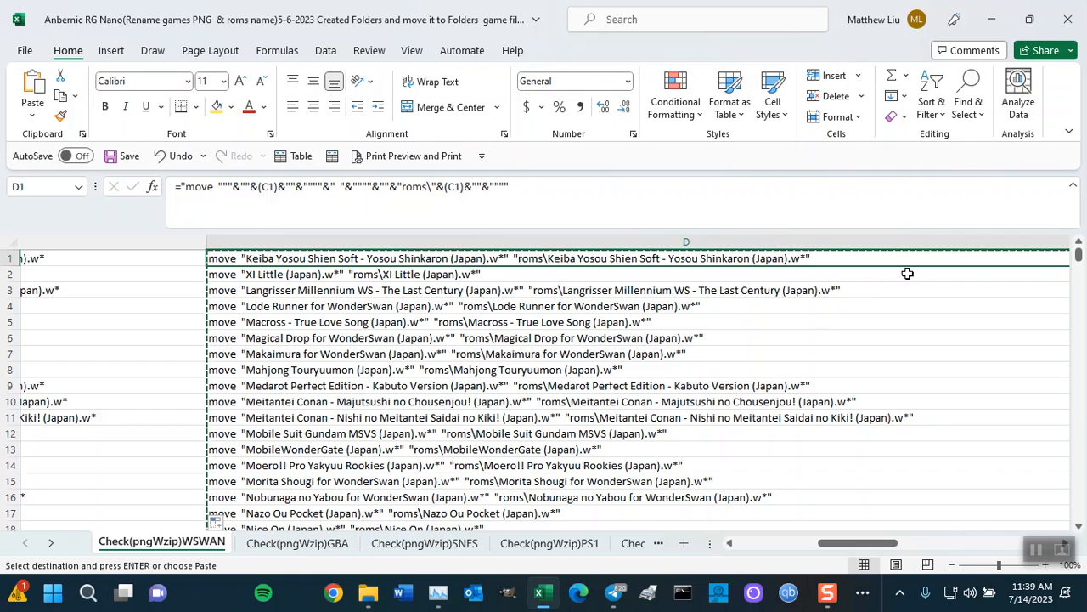
# Test MoveRoms.bat from the WonderSwan folder, close its command window and check the roms folder for moved files.
pyautogui.click(994, 19)
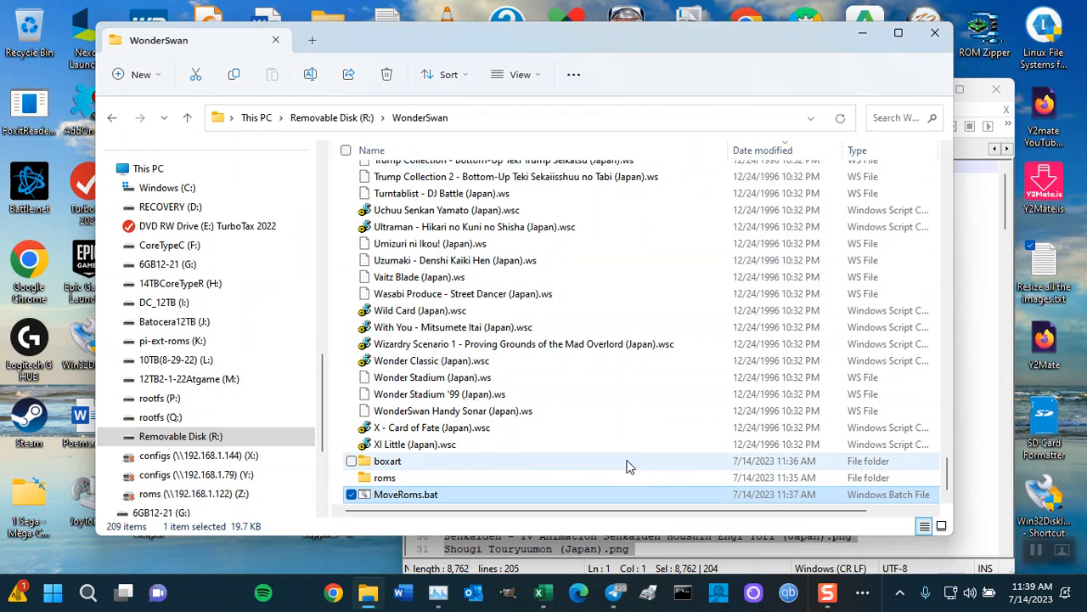
pyautogui.doubleClick(437, 497)
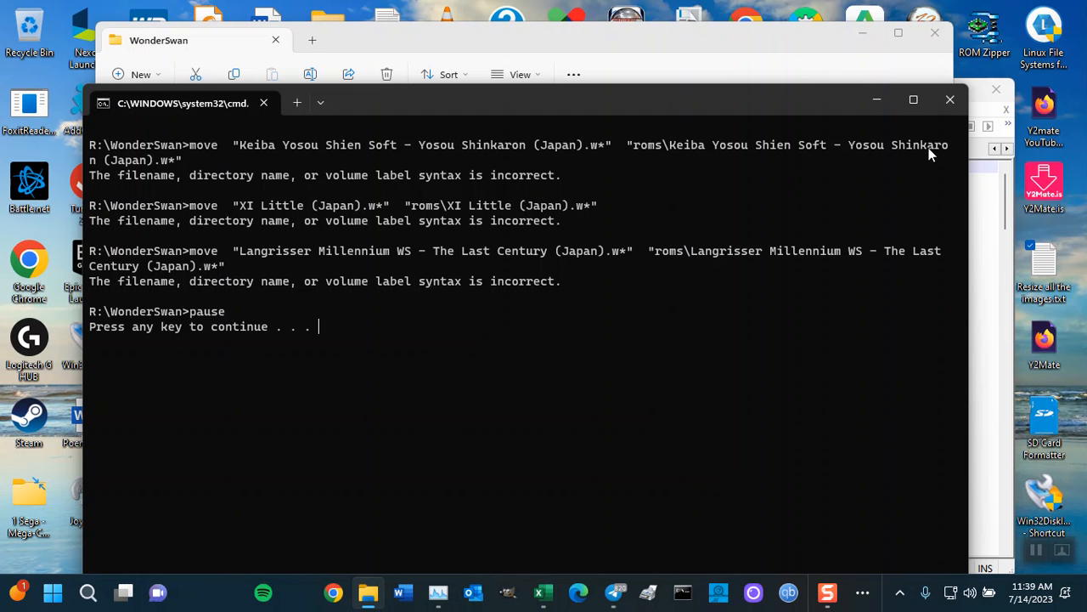
pyautogui.click(949, 99)
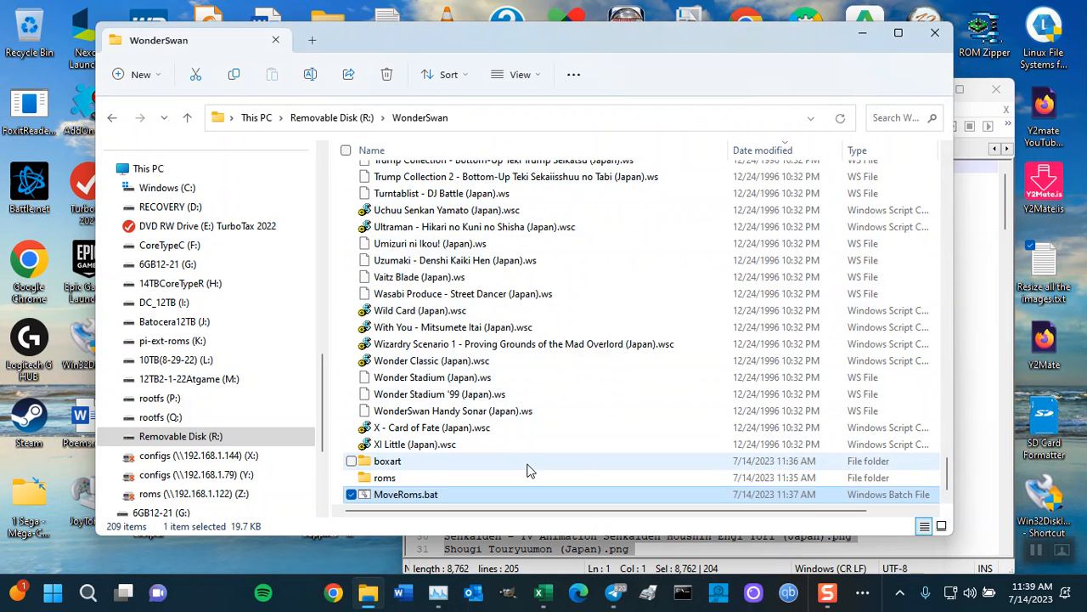
pyautogui.doubleClick(393, 481)
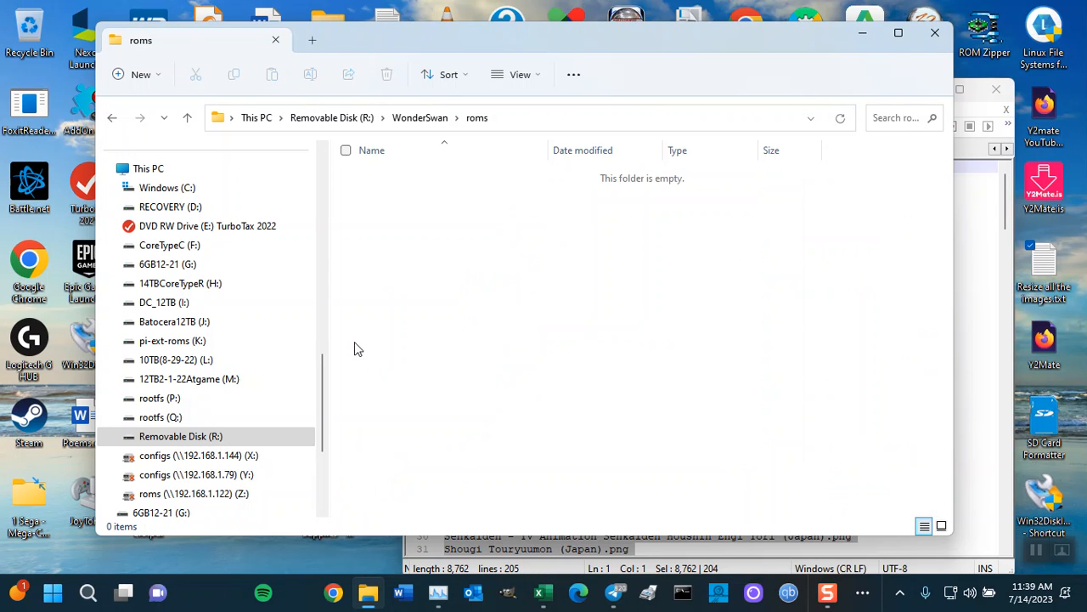
pyautogui.click(187, 117)
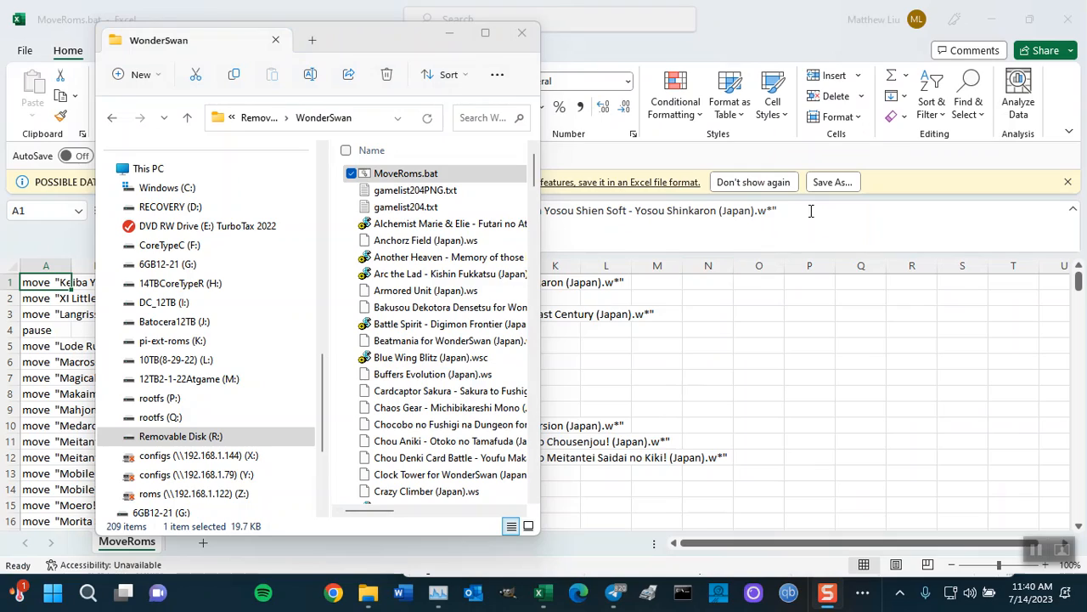
# Minimize the Excel windows, open MoveRoms.bat in Notepad++ and widen the window so the full move commands can be read.
pyautogui.click(995, 24)
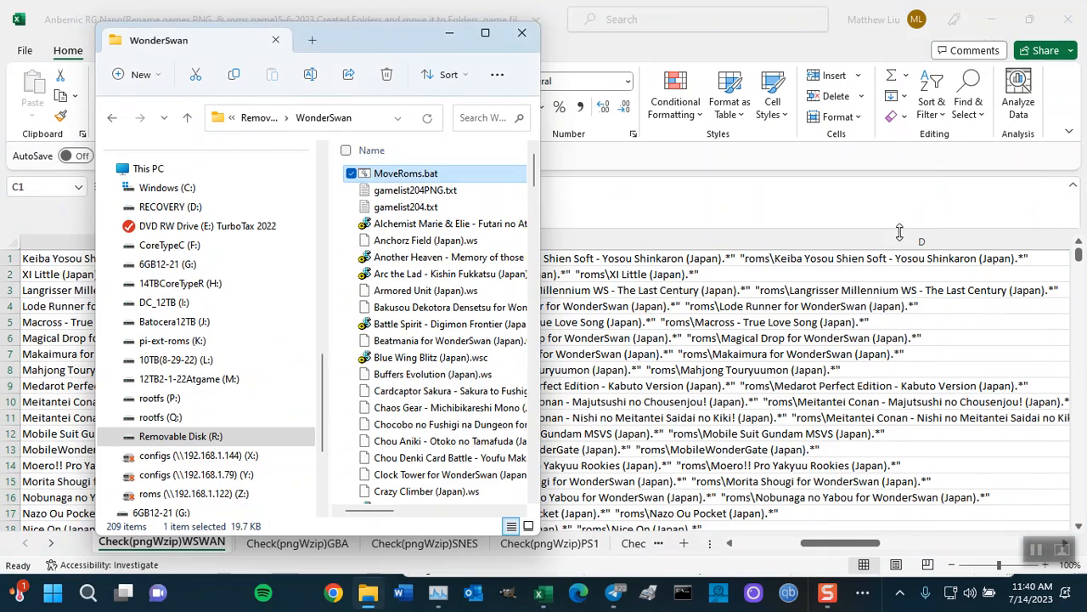
pyautogui.click(996, 24)
pyautogui.moveTo(435, 174); pyautogui.dragTo(813, 357)
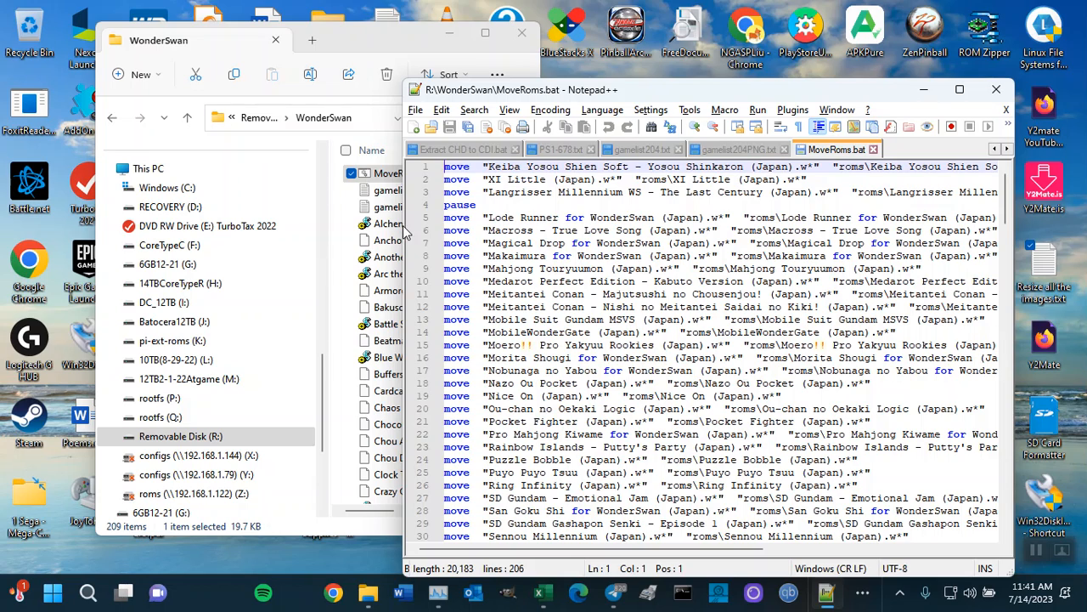
pyautogui.moveTo(401, 223); pyautogui.dragTo(143, 225)
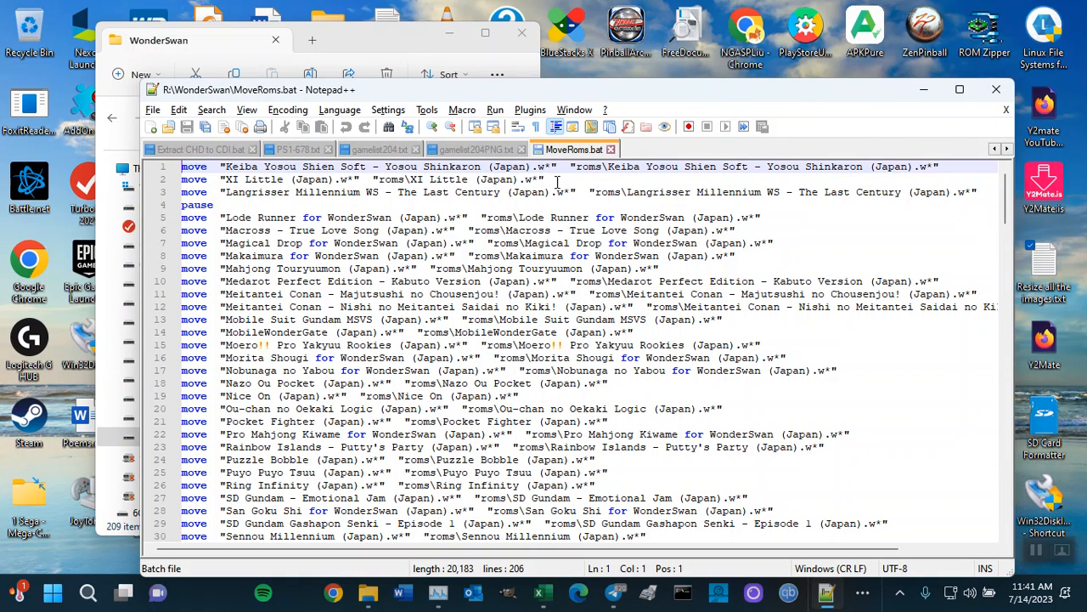
# Replace every .w* with .* throughout MoveRoms.bat.
pyautogui.click(932, 166)
pyautogui.moveTo(932, 167); pyautogui.dragTo(921, 167)
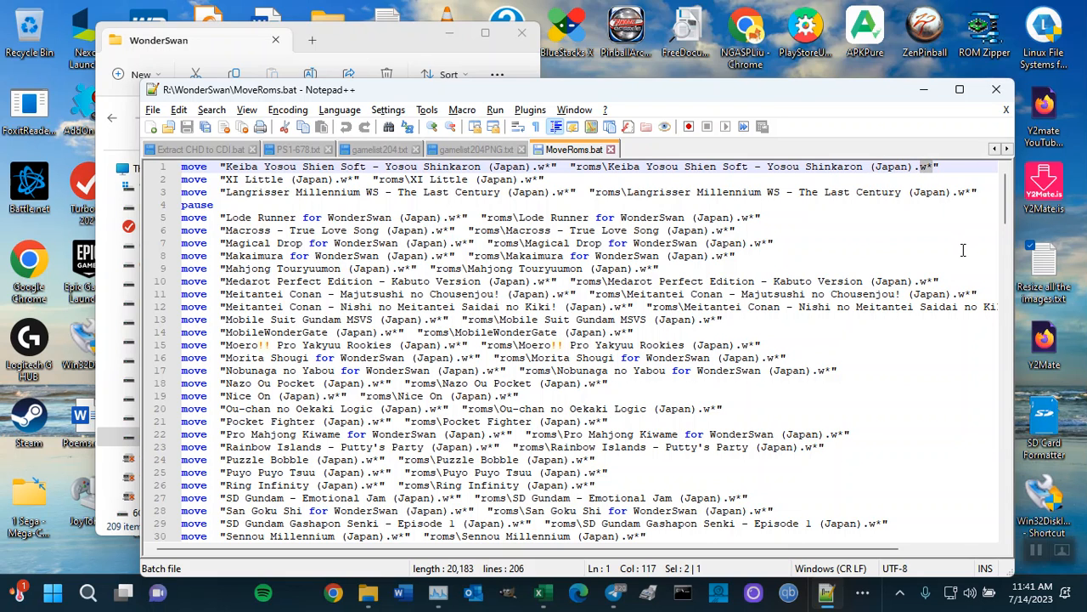
pyautogui.click(937, 167)
pyautogui.moveTo(933, 167); pyautogui.dragTo(916, 167)
pyautogui.moveTo(551, 168); pyautogui.dragTo(532, 167)
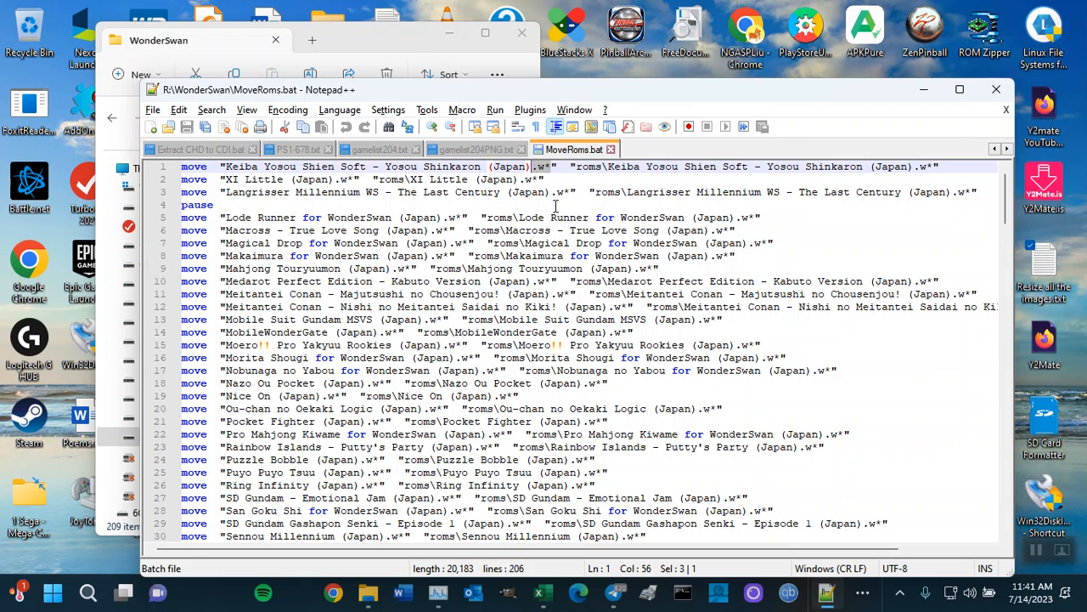
pyautogui.hotkey('ctrl', 'f')
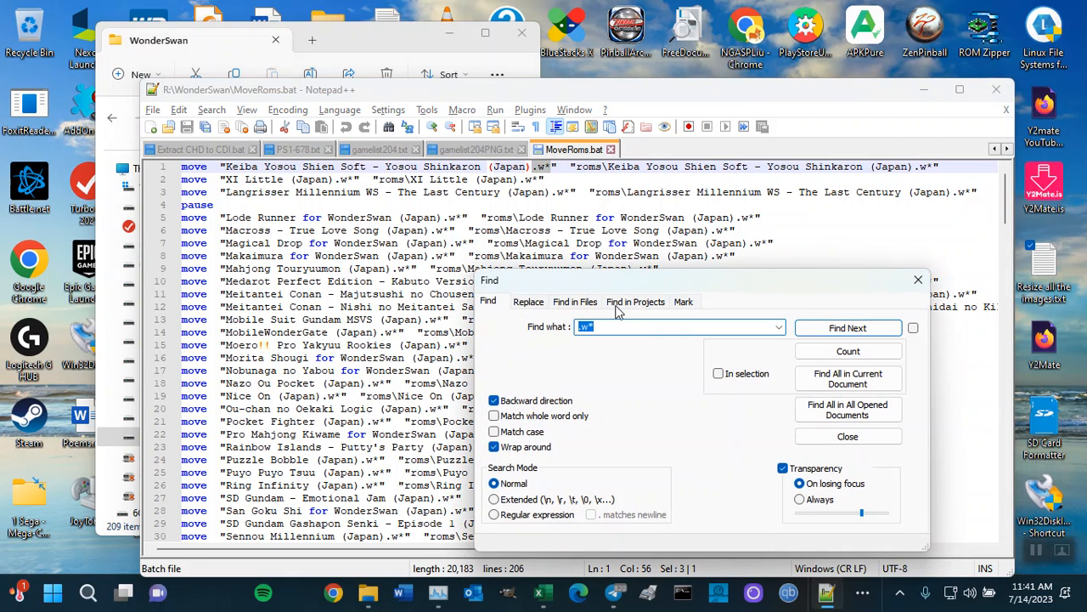
pyautogui.click(529, 302)
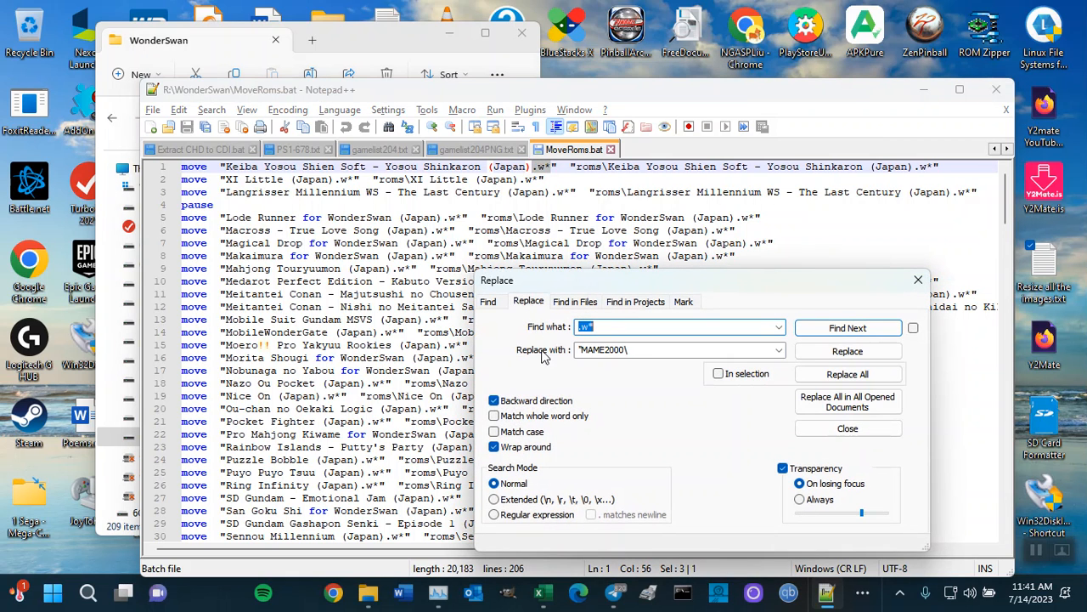
pyautogui.click(655, 352)
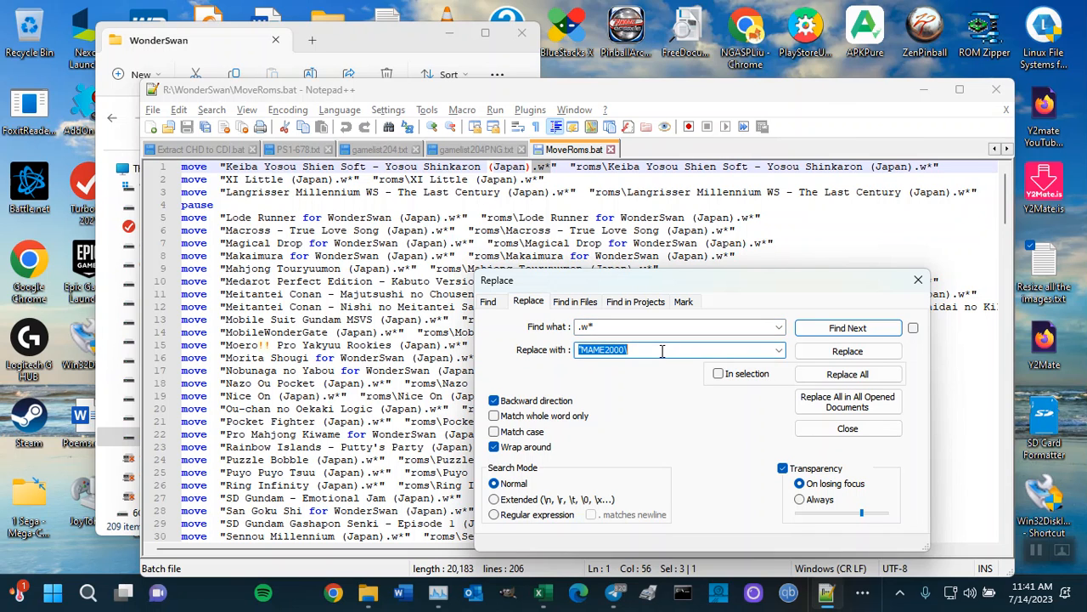
pyautogui.write('.*')
pyautogui.click(863, 374)
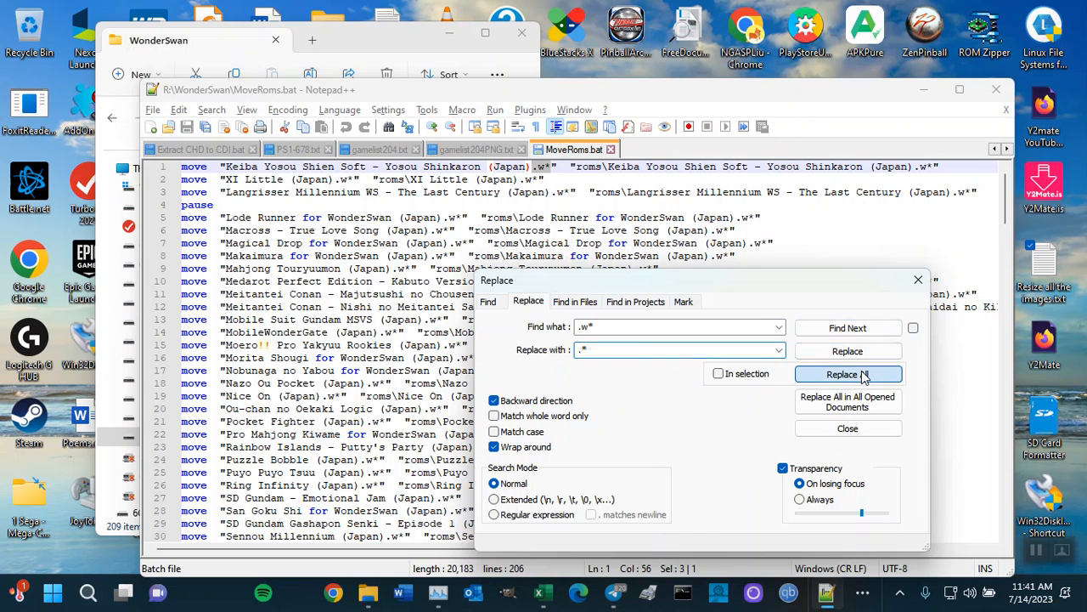
pyautogui.click(918, 279)
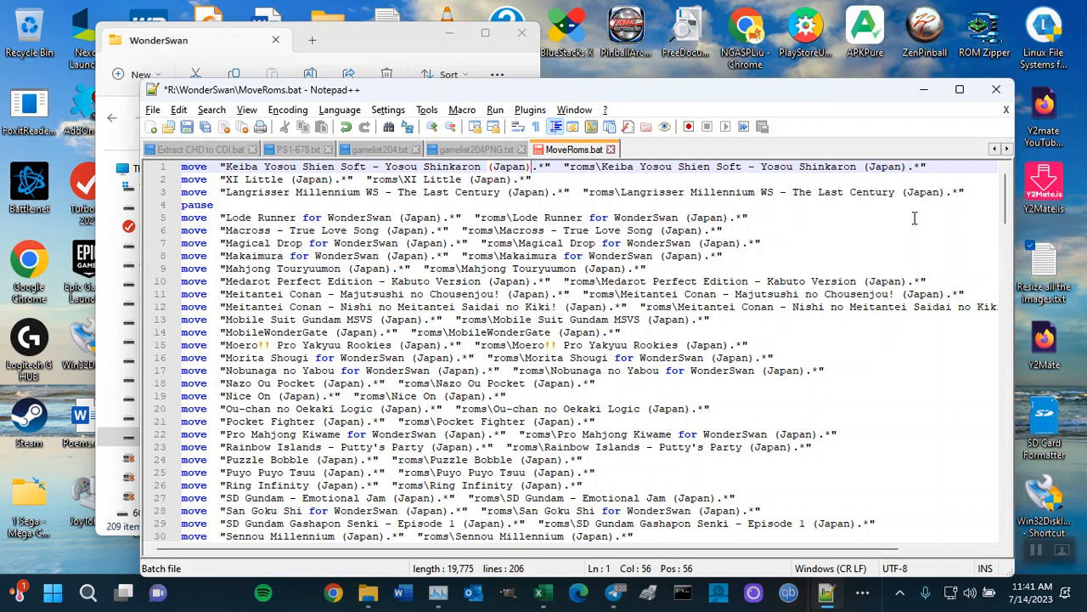
# Try to save MoveRoms.bat and allow Notepad++ to relaunch in Administrator mode.
pyautogui.click(187, 127)
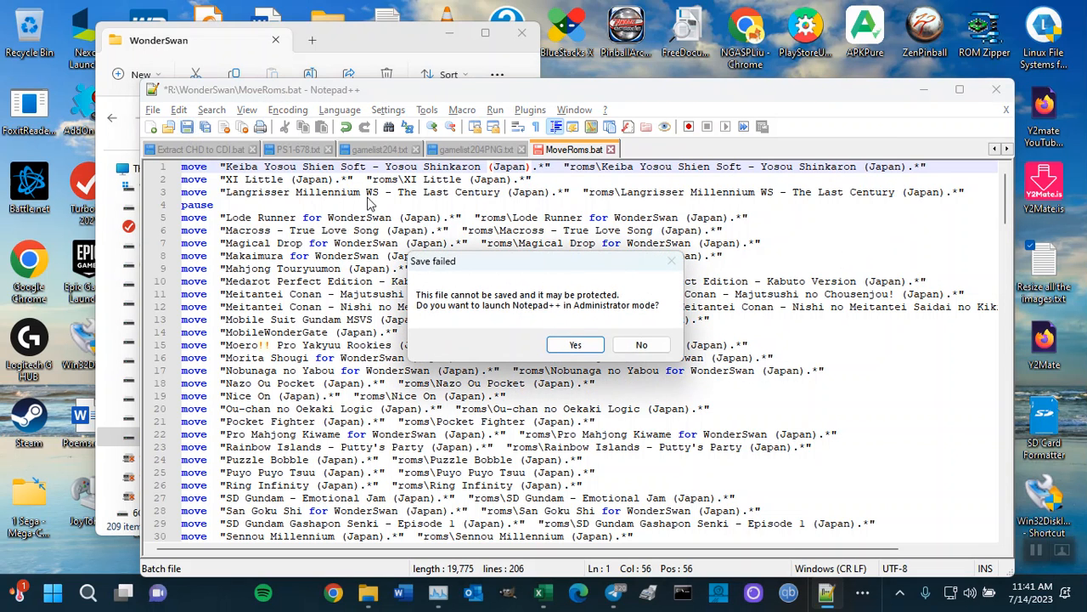
pyautogui.click(587, 343)
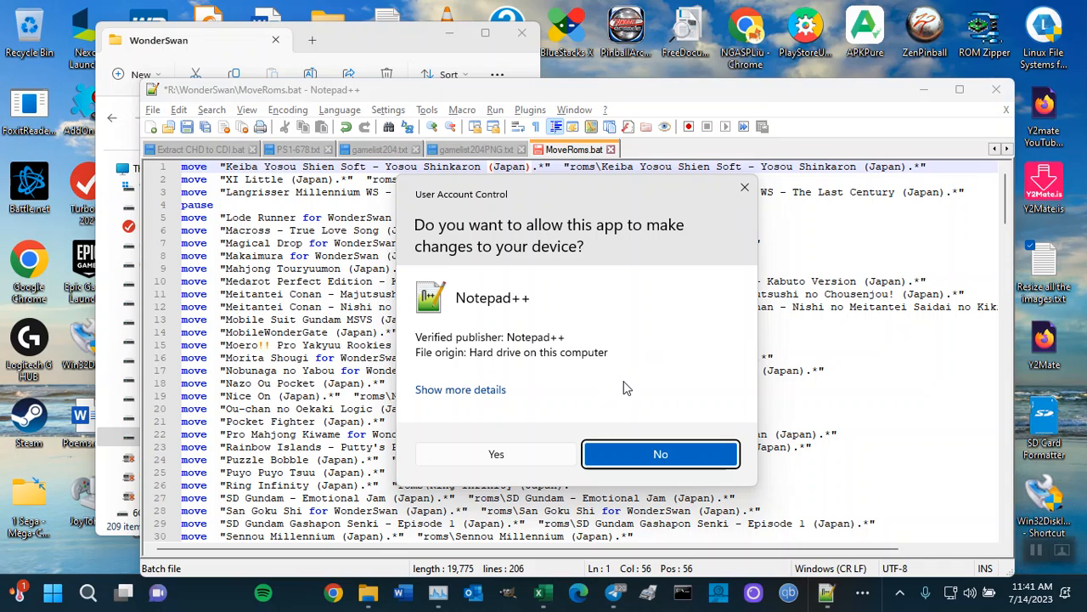
pyautogui.click(502, 452)
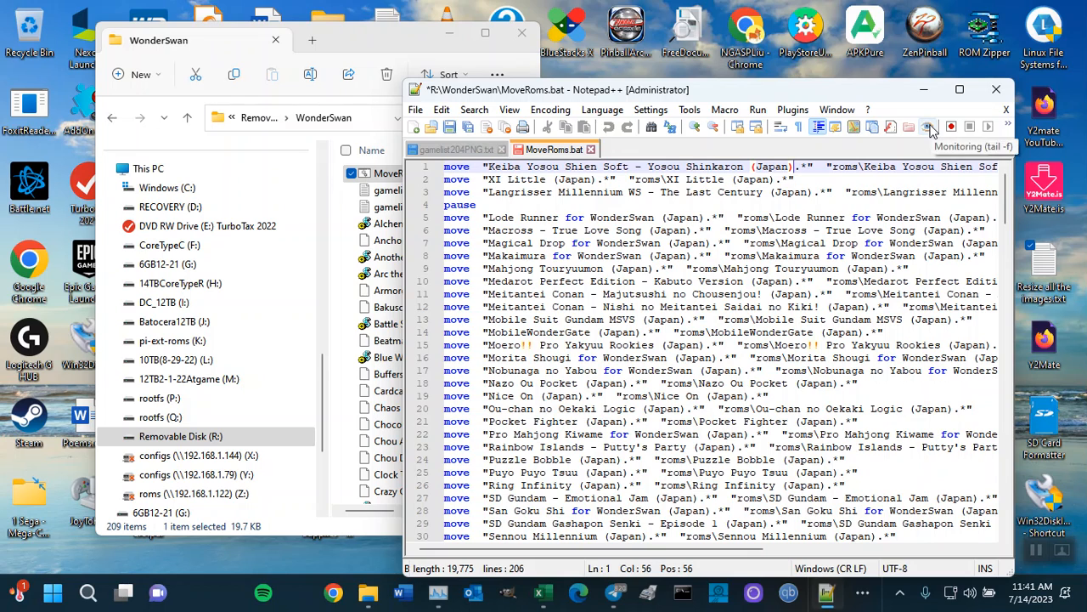
# Minimize Notepad++, try to run MoveRoms.bat from the WonderSwan folder again and dismiss the error message.
pyautogui.click(924, 90)
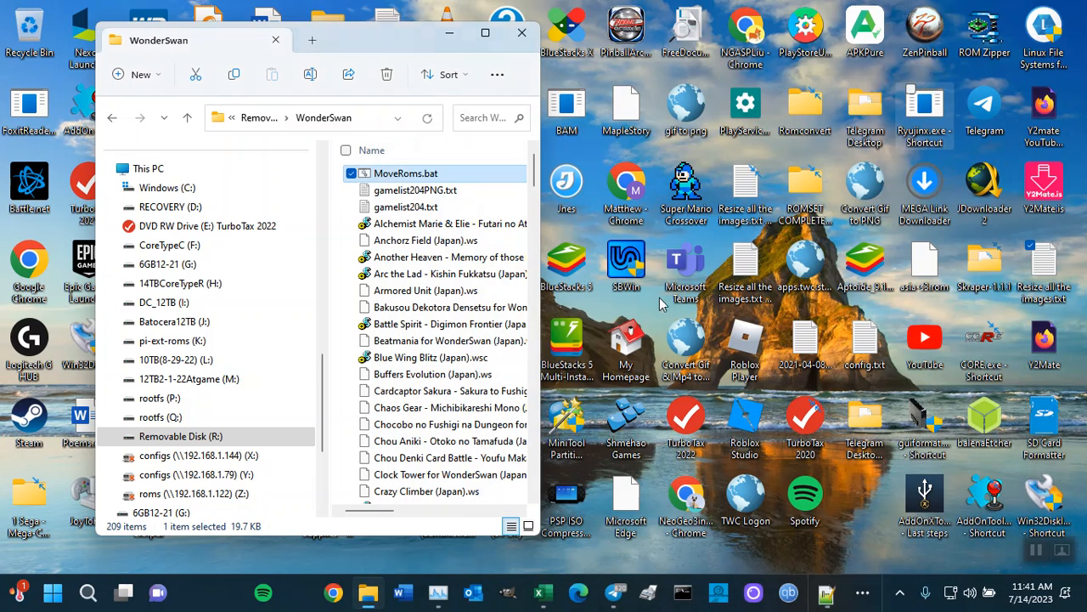
pyautogui.doubleClick(479, 175)
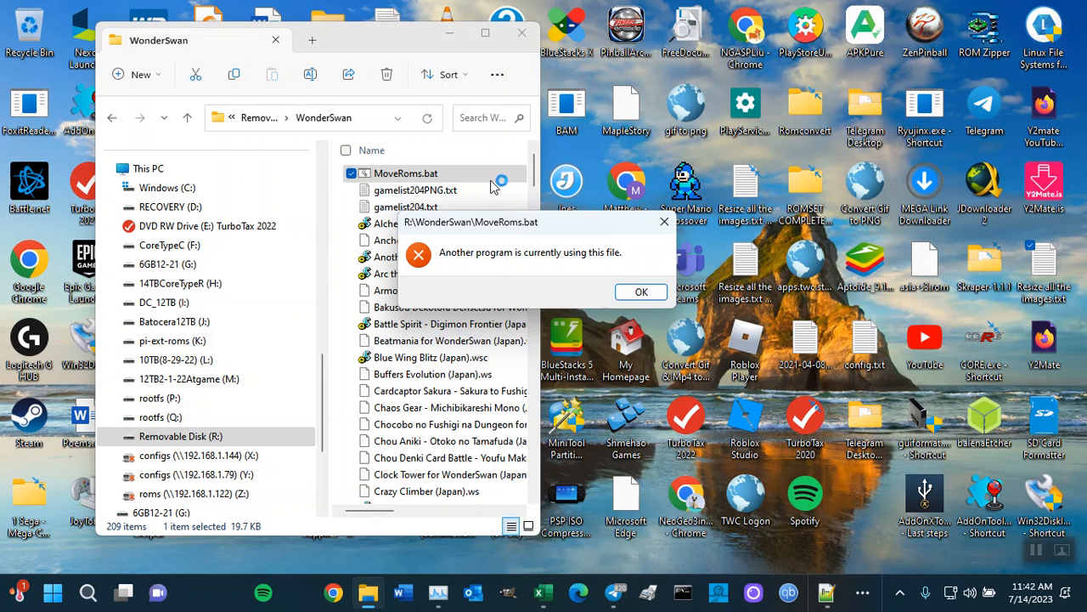
pyautogui.click(629, 292)
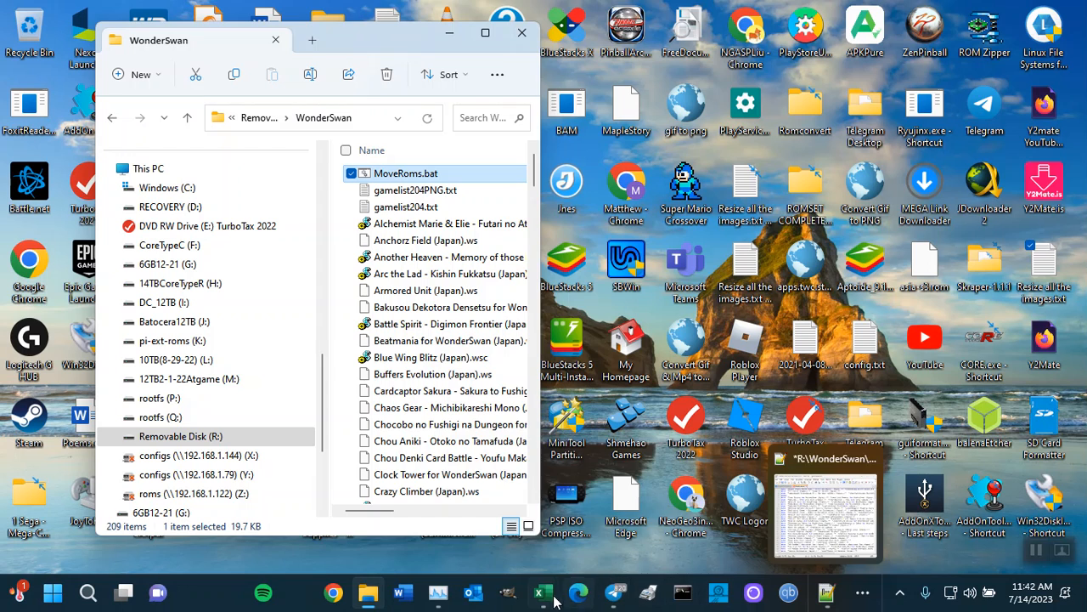
# Bring up the MoveRoms.bat workbook in Excel, dismiss its data-loss notice and minimize Excel.
pyautogui.moveTo(543, 594)
pyautogui.click(605, 553)
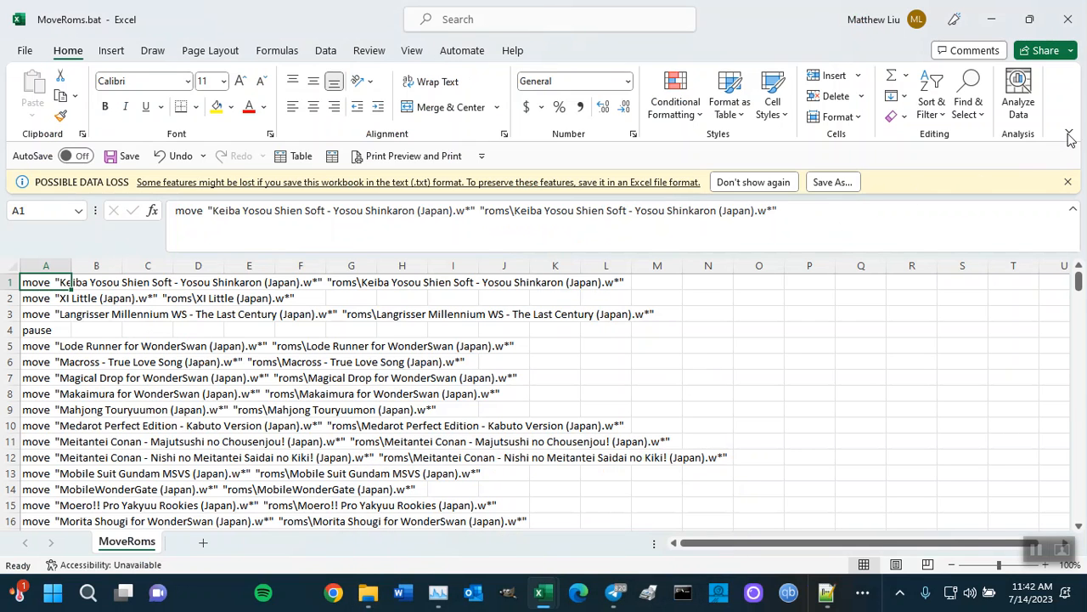
pyautogui.click(1068, 182)
pyautogui.click(991, 19)
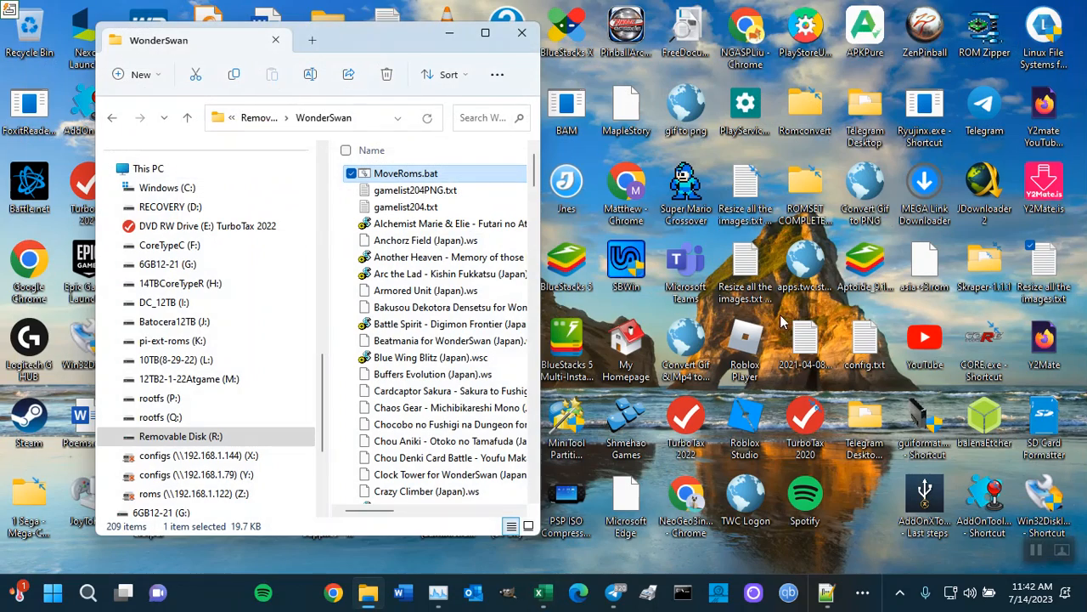
# Try to run MoveRoms.bat from the WonderSwan folder and close its command window.
pyautogui.moveTo(544, 599)
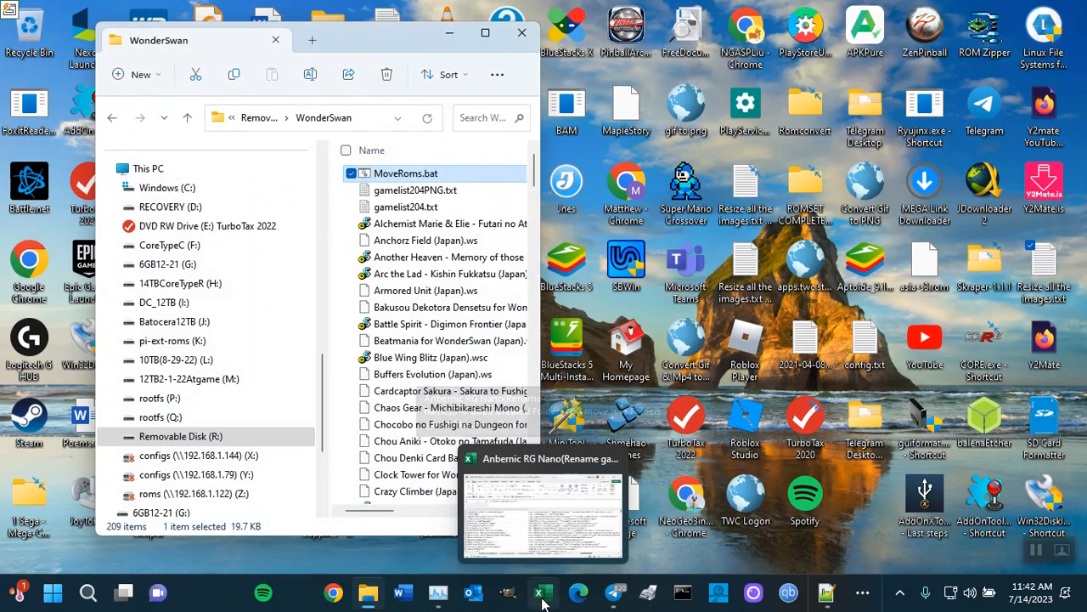
pyautogui.doubleClick(432, 175)
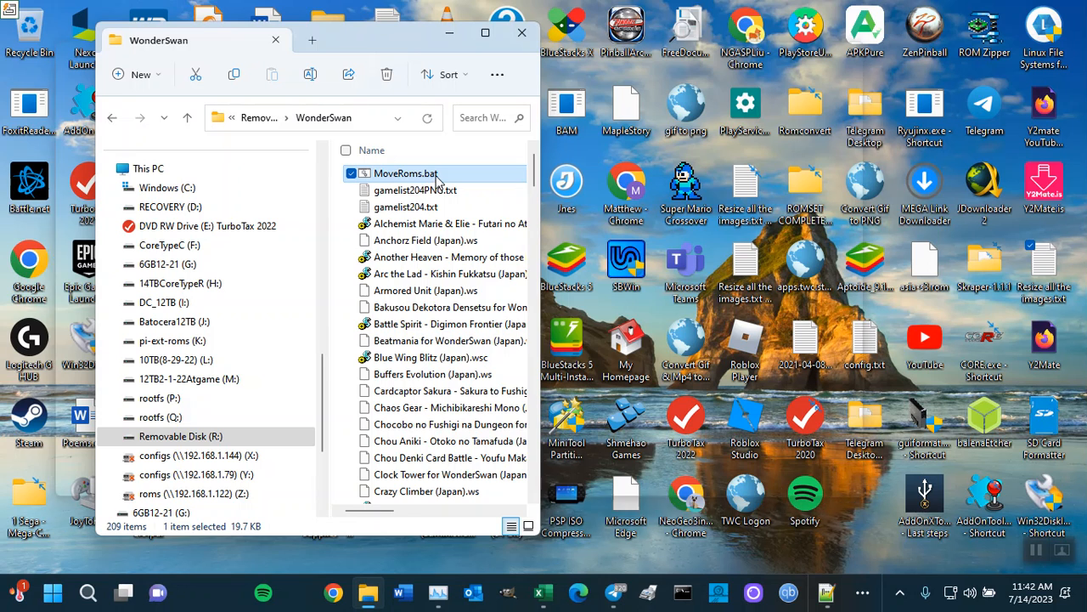
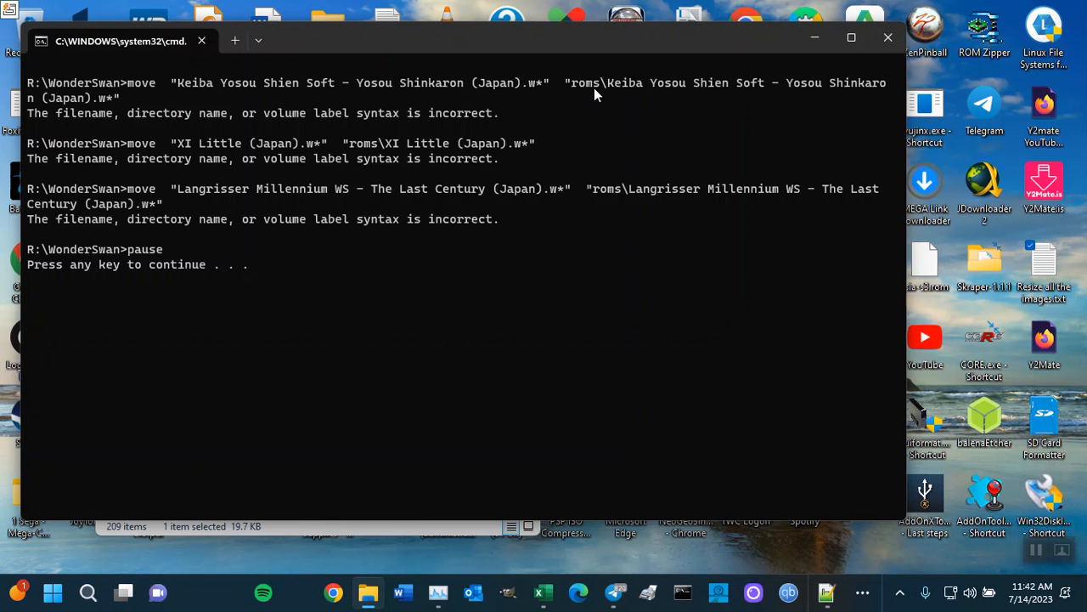
pyautogui.click(888, 37)
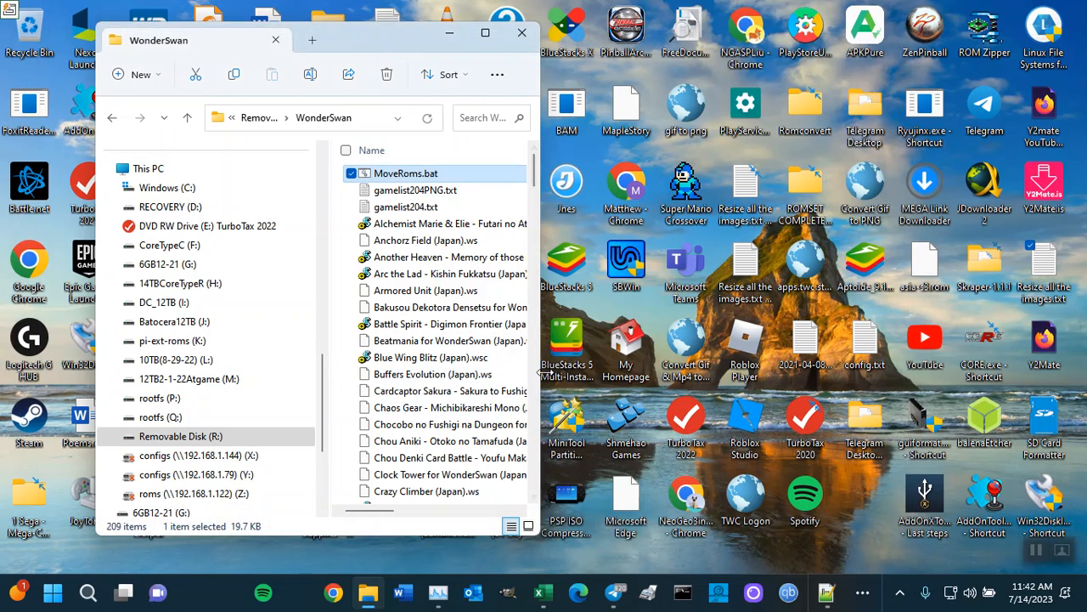
# Widen the WonderSwan folder window and look through the game files' .ws and .wsc extensions.
pyautogui.moveTo(544, 383); pyautogui.dragTo(803, 382)
pyautogui.scroll(-5, 471, 442)
pyautogui.scroll(-15, 473, 443)
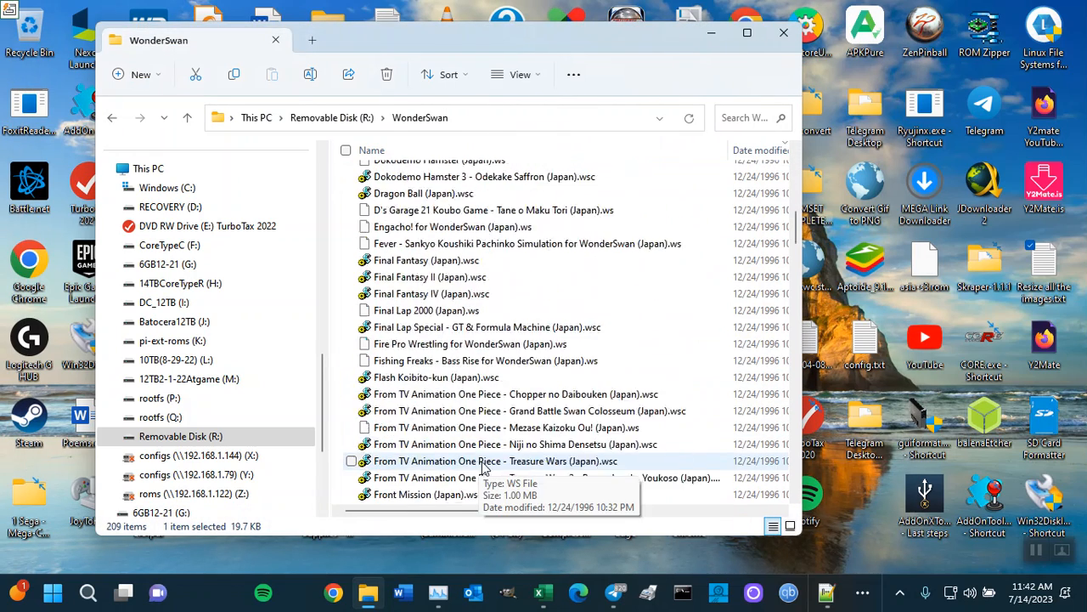
pyautogui.scroll(-10, 526, 323)
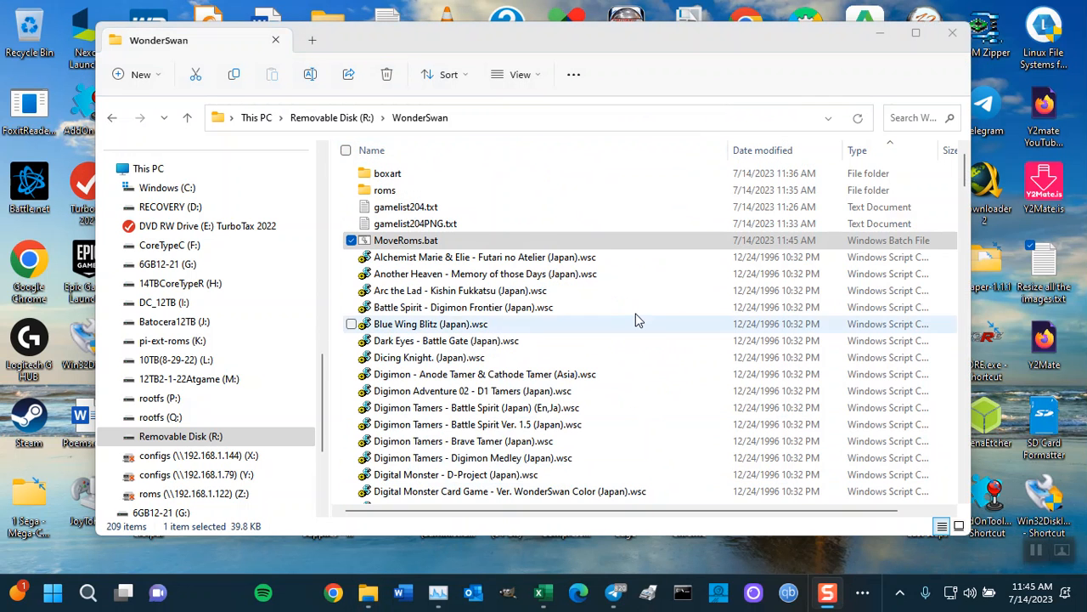
# Run MoveRoms.bat to completion, then select the games left in the refreshed WonderSwan folder, from Dicing Knight to Sangokushi II.
pyautogui.doubleClick(475, 244)
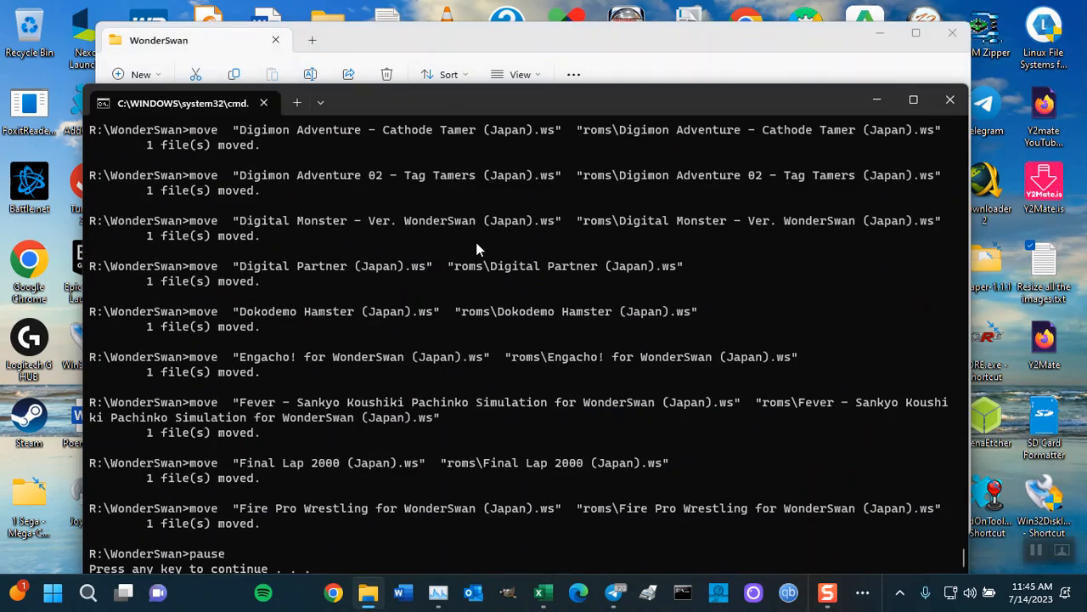
pyautogui.press('space')
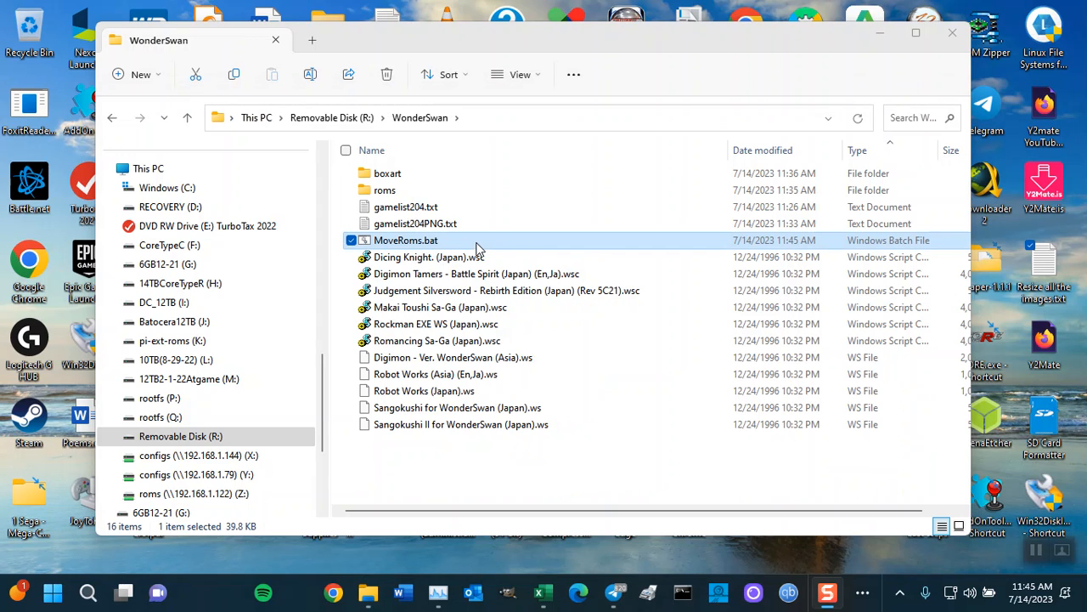
pyautogui.click(858, 119)
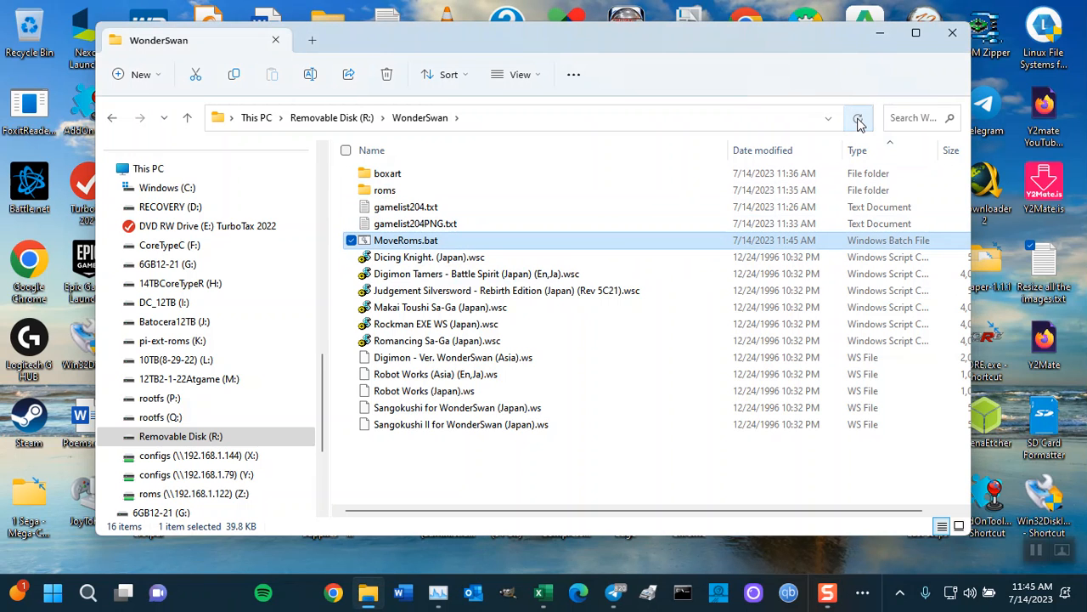
pyautogui.click(858, 118)
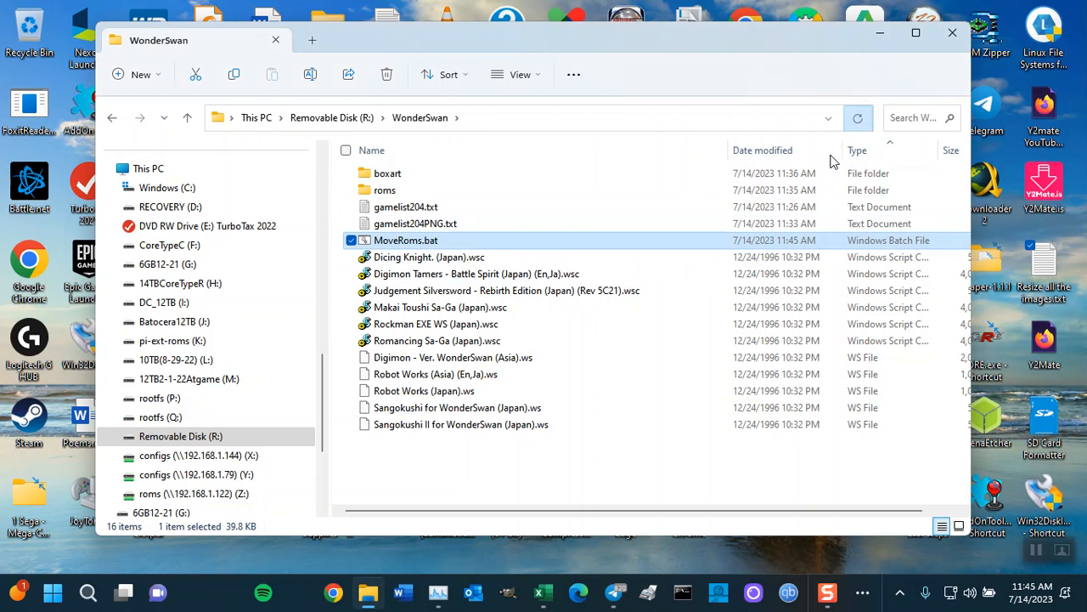
pyautogui.click(510, 256)
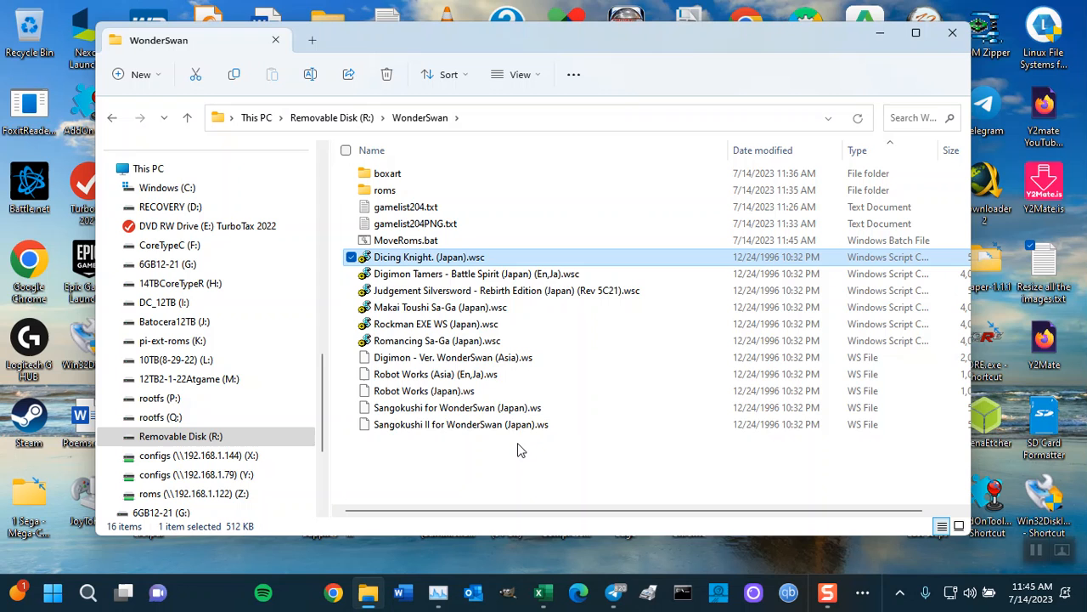
pyautogui.keyDown('shift'); pyautogui.click(463, 424); pyautogui.keyUp('shift')
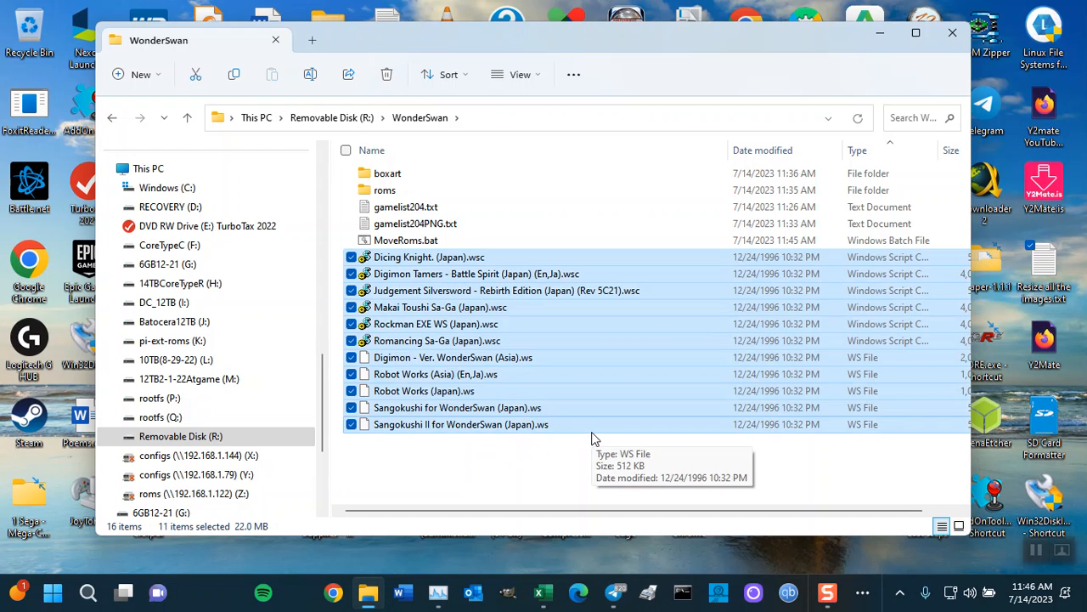
# Bring up MoveRoms.bat in Notepad++, widen its window and go to the first move command.
pyautogui.moveTo(548, 599)
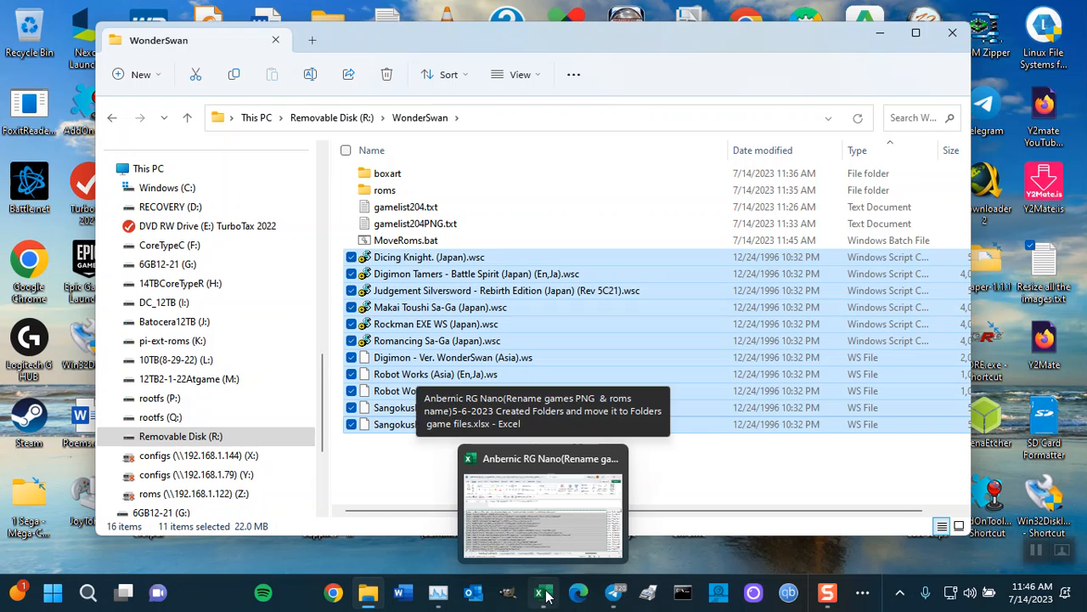
pyautogui.click(863, 593)
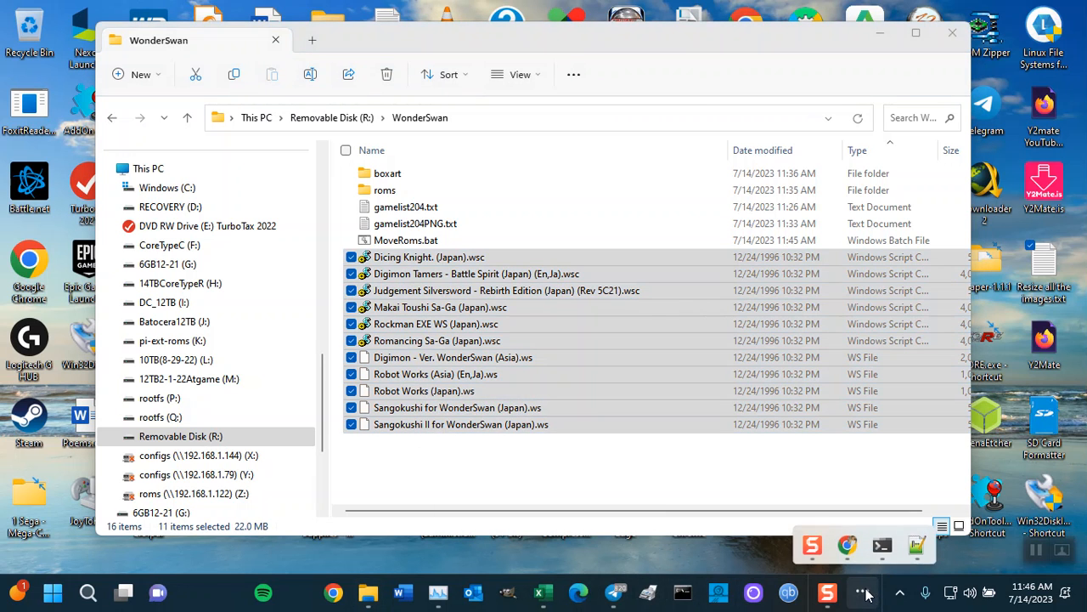
pyautogui.click(916, 543)
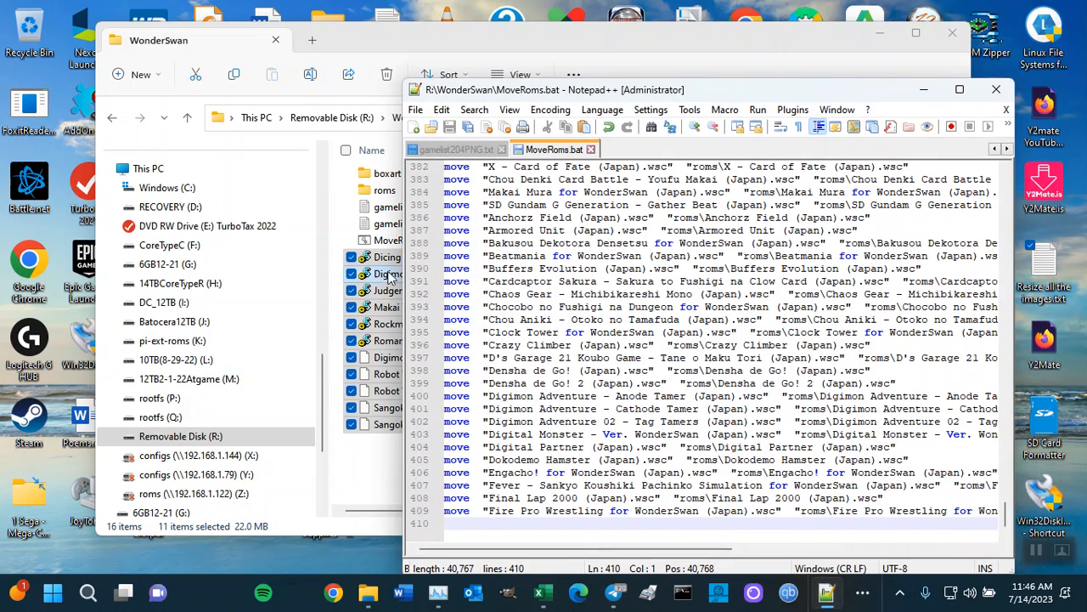
pyautogui.moveTo(405, 279); pyautogui.dragTo(58, 255)
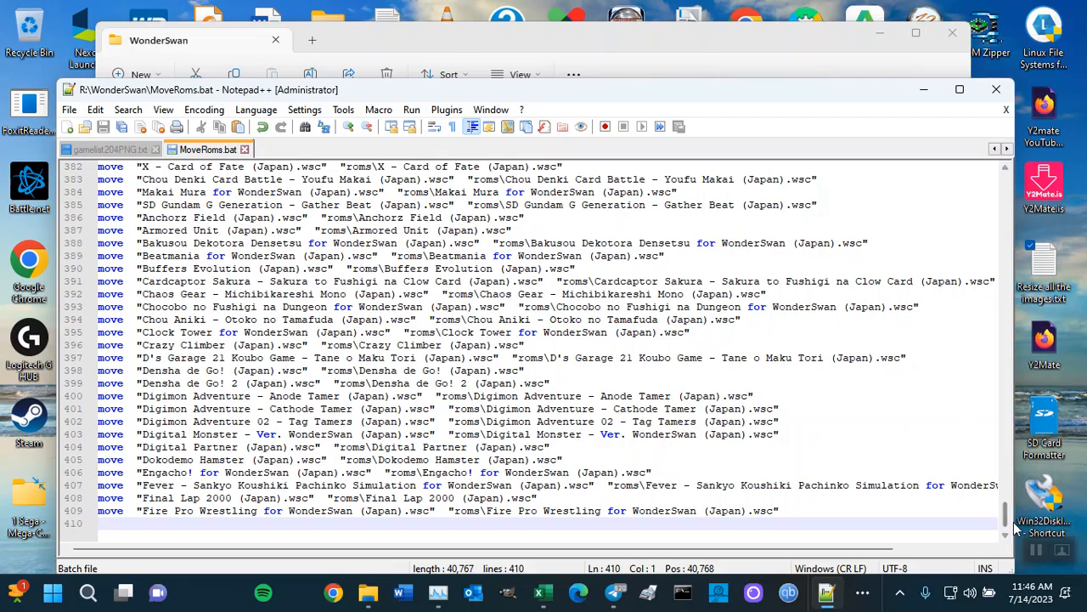
pyautogui.moveTo(1008, 520); pyautogui.dragTo(1013, 180)
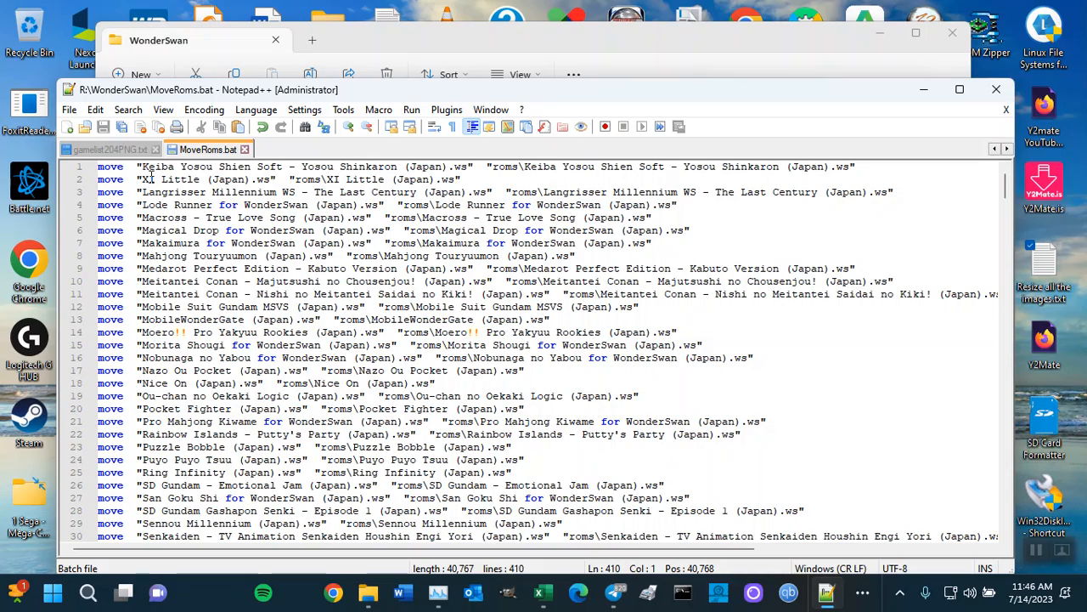
# Examine the .ws move commands on lines 1 to 204 and the .wsc commands after pause, highlighting an extension in each block.
pyautogui.moveTo(137, 166); pyautogui.dragTo(218, 332)
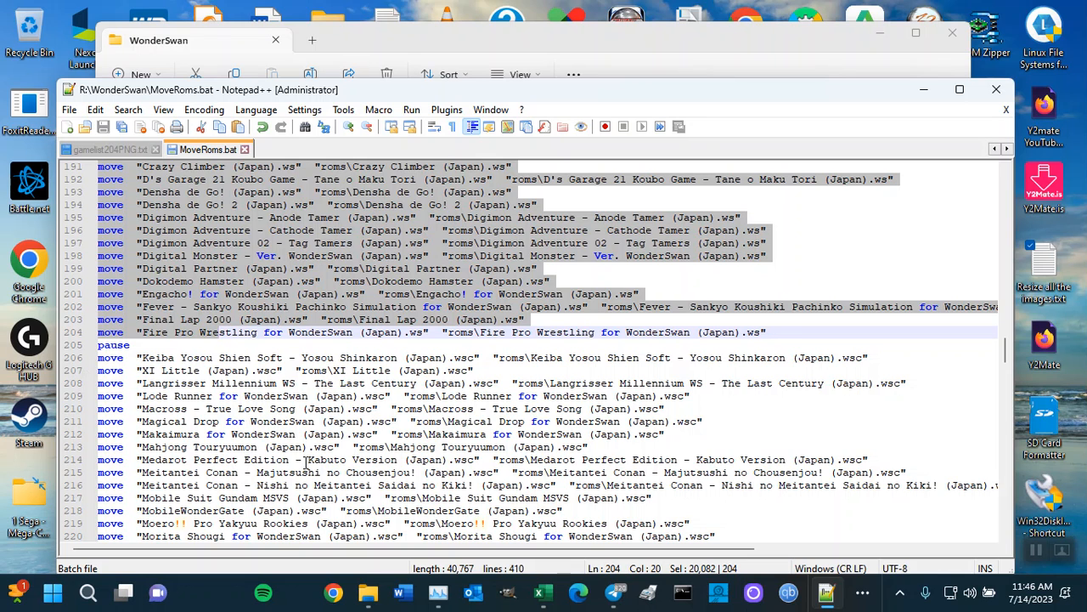
pyautogui.click(862, 361)
pyautogui.hotkey('shift', 'Left')
pyautogui.hotkey('shift', 'Left')
pyautogui.hotkey('shift', 'Left')
pyautogui.hotkey('shift', 'Left')
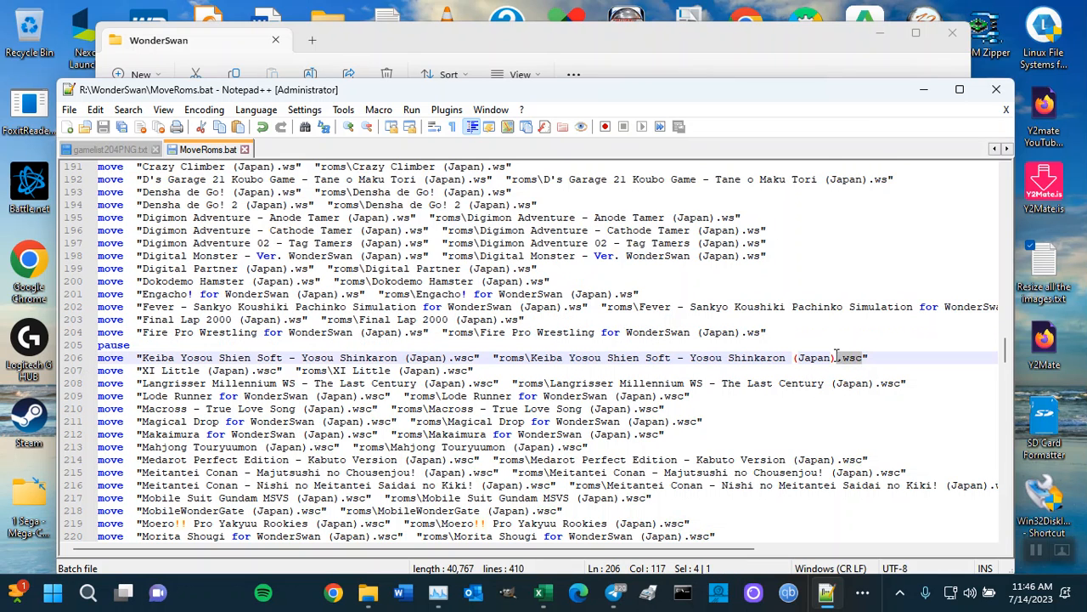
pyautogui.click(761, 333)
pyautogui.hotkey('shift', 'Left')
pyautogui.hotkey('shift', 'Left')
pyautogui.hotkey('shift', 'Left')
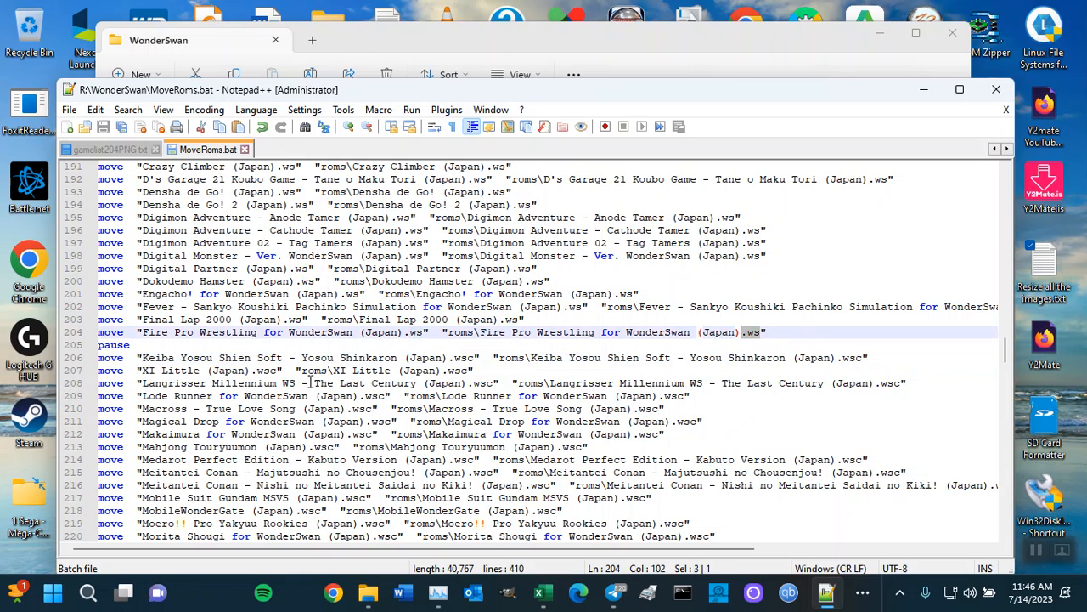
# Highlight the XI Little .wsc file name and the Fire Pro Wrestling .ws destination path to compare the two blocks.
pyautogui.doubleClick(268, 371)
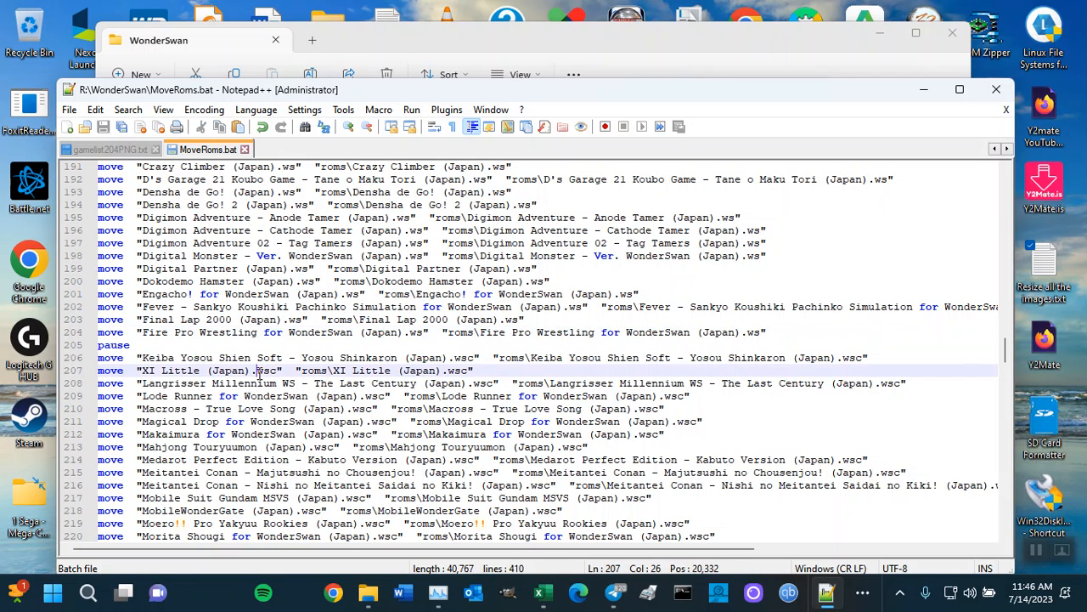
pyautogui.moveTo(145, 370); pyautogui.dragTo(281, 370)
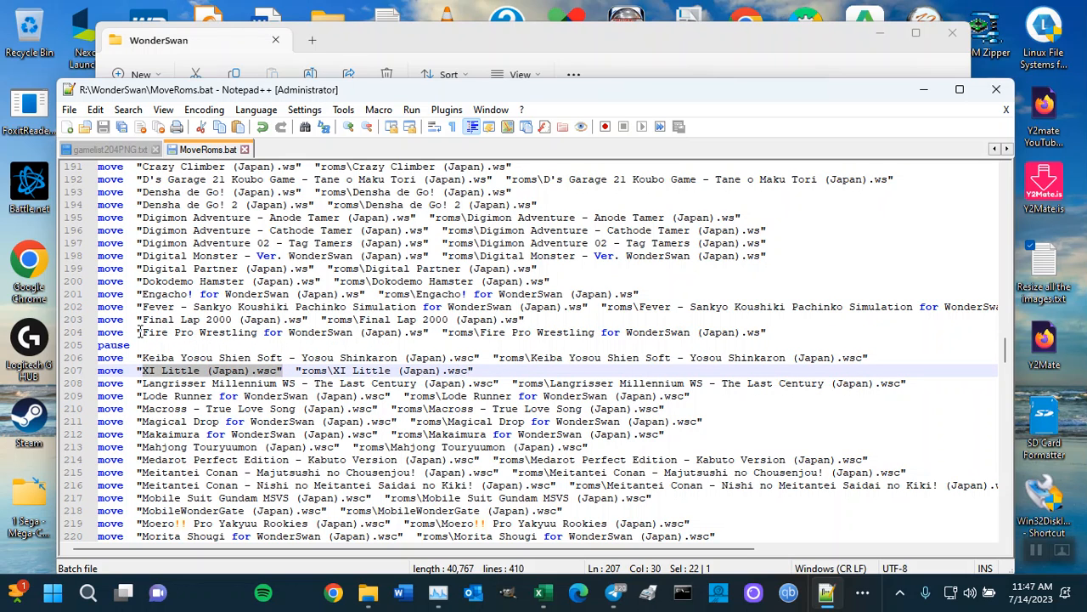
pyautogui.moveTo(149, 332); pyautogui.dragTo(766, 332)
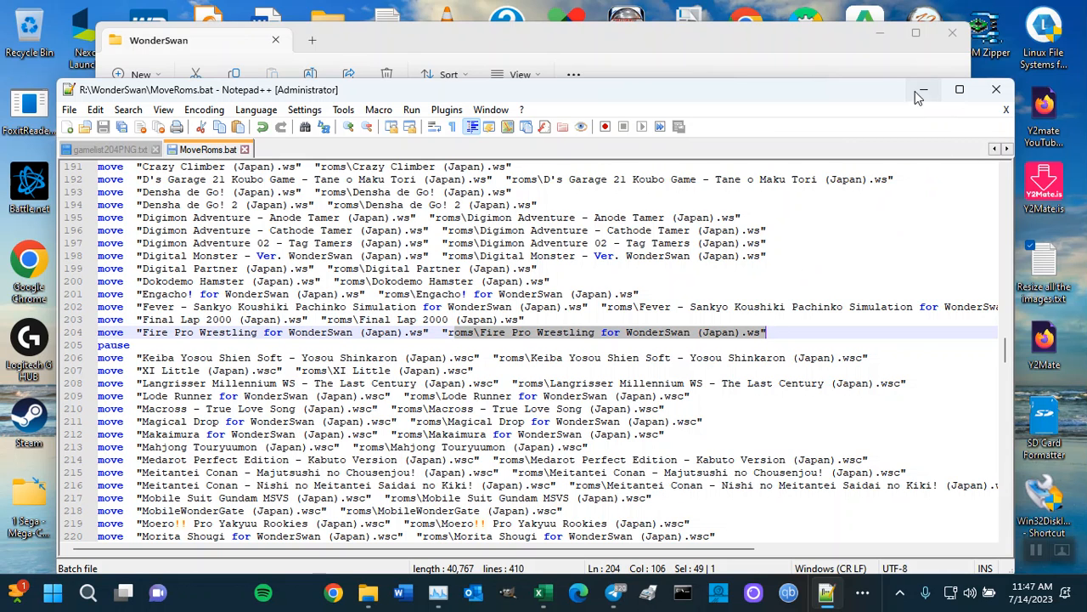
# Return to the WonderSwan folder and copy the file name "Dicing Knight. (Japan)" without its extension.
pyautogui.click(910, 40)
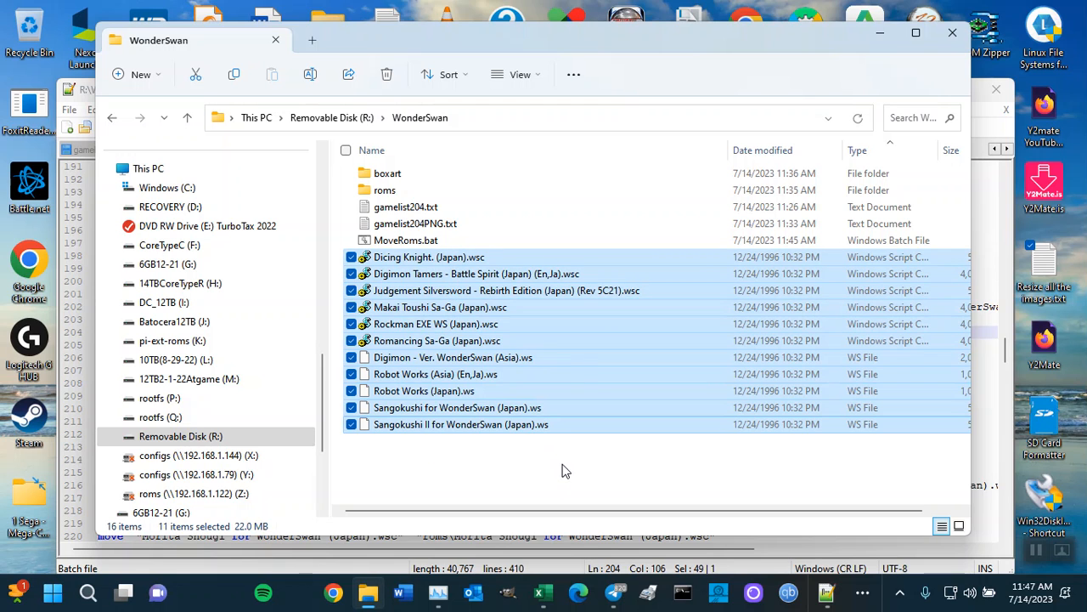
pyautogui.click(575, 259)
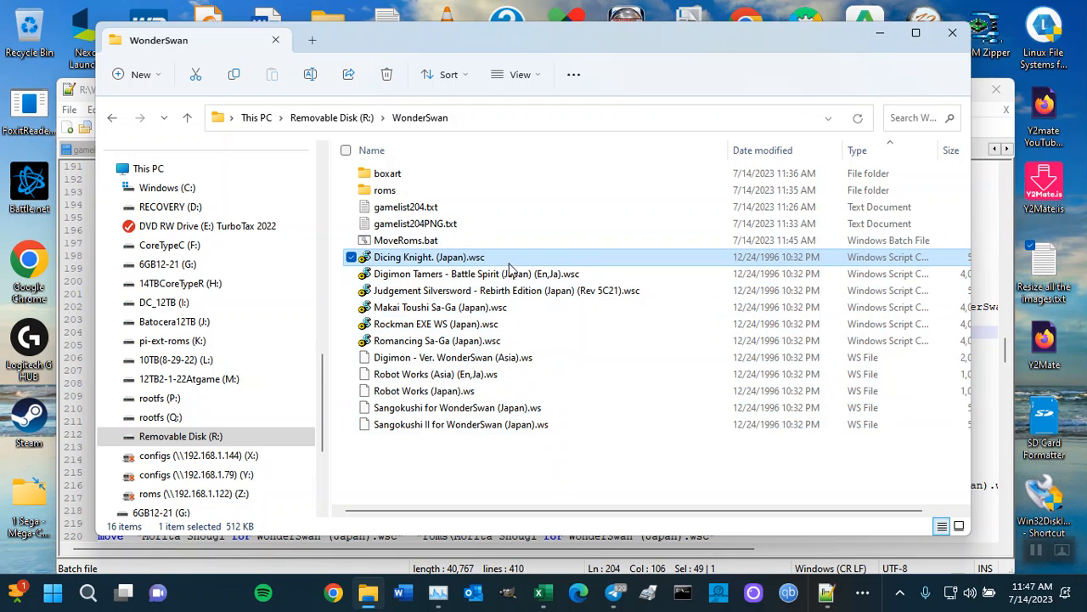
pyautogui.click(464, 260)
pyautogui.rightClick(441, 260)
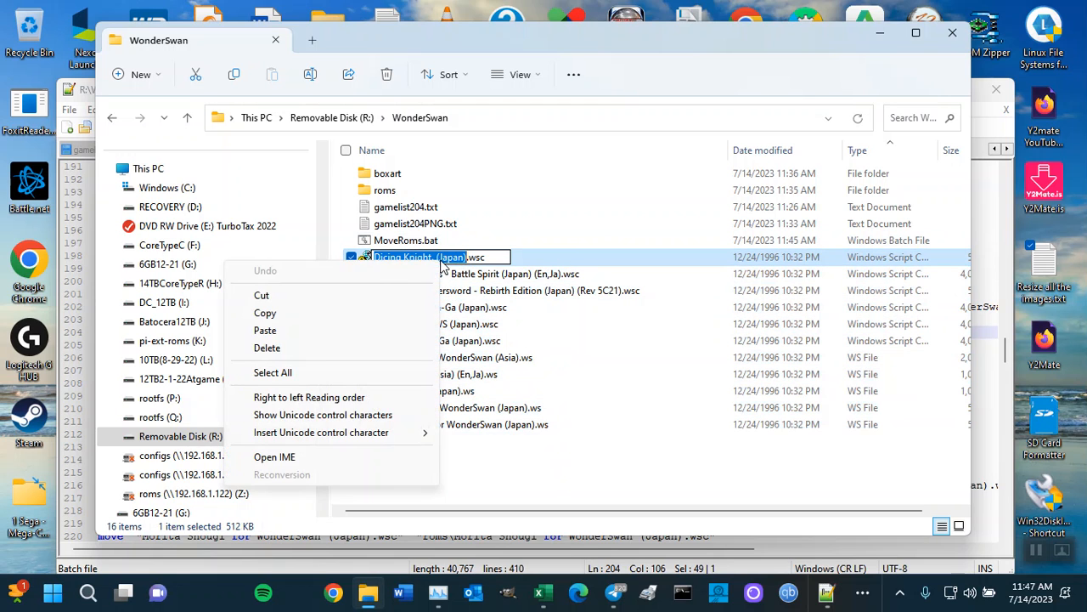
pyautogui.click(330, 313)
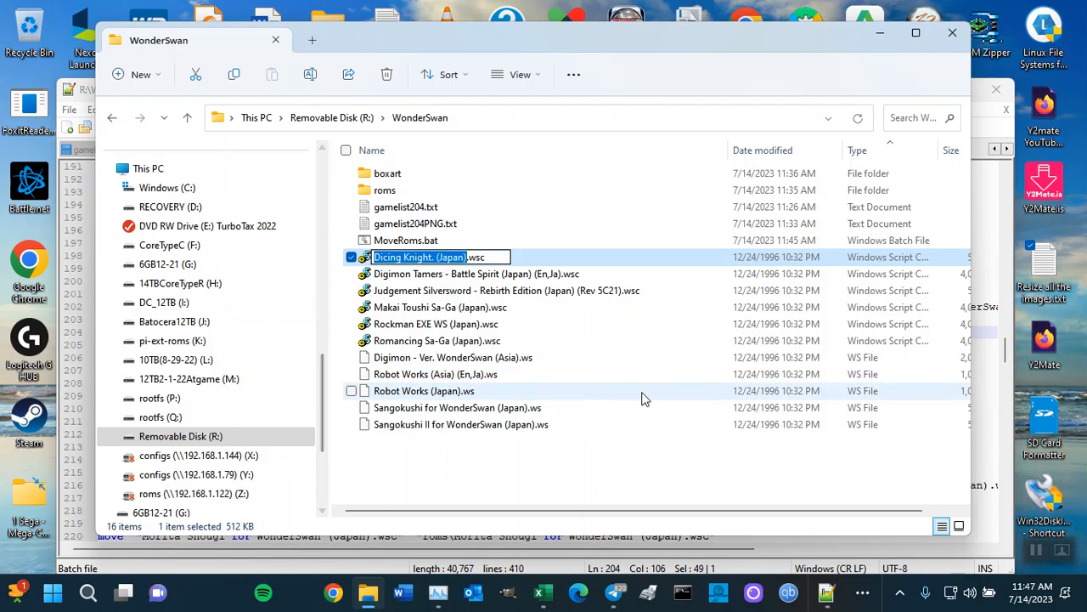
# Switch to Chrome and paste the copied game name into a Google search in a new tab.
pyautogui.click(862, 597)
pyautogui.click(848, 544)
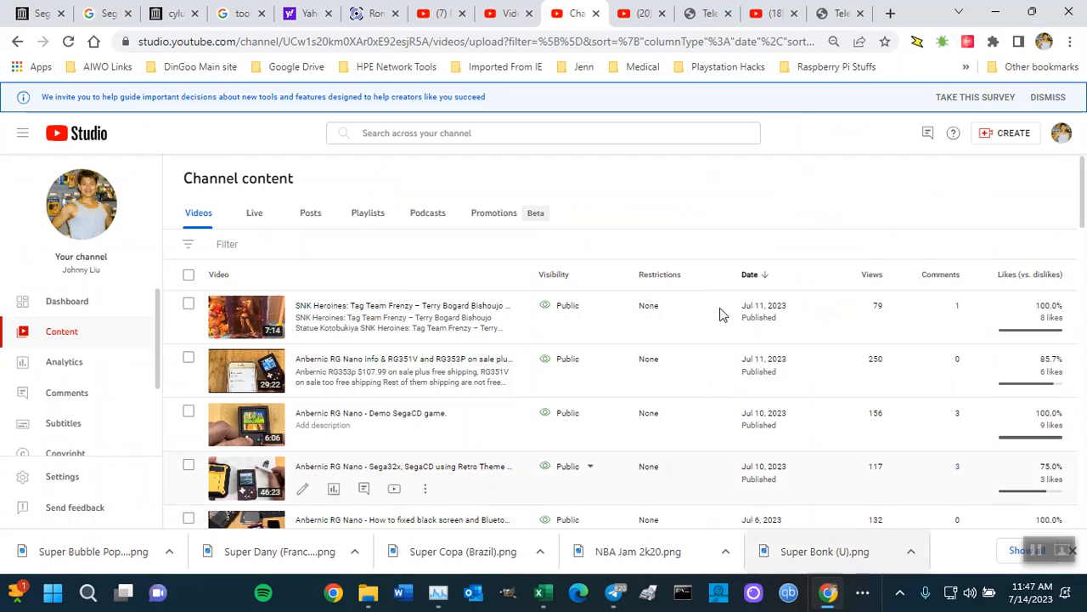
pyautogui.click(889, 14)
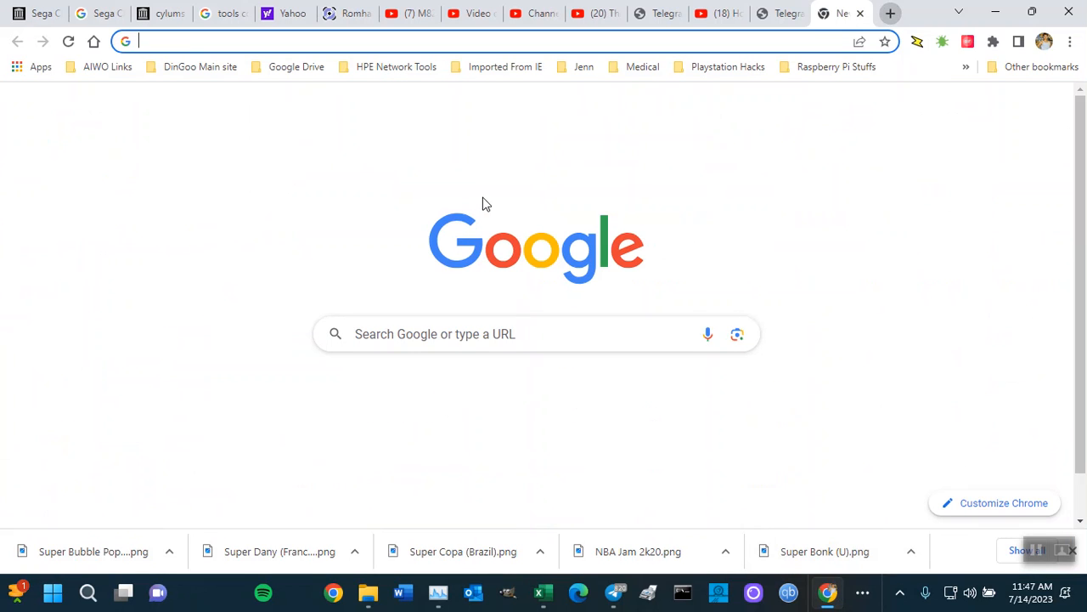
pyautogui.click(421, 331)
pyautogui.hotkey('ctrl', 'v')
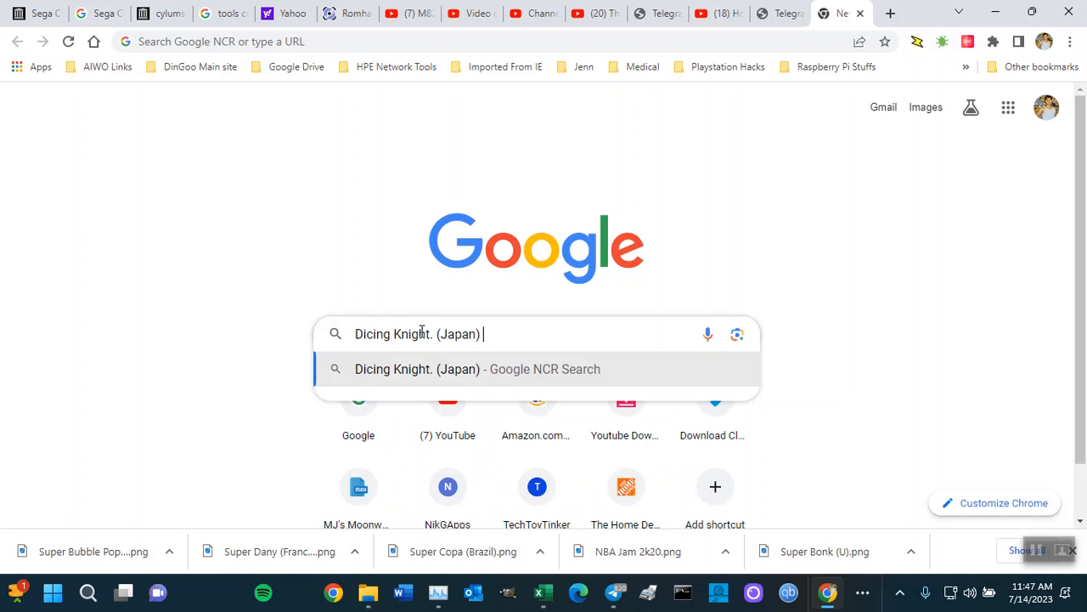
# Complete the query as "Dicing Knight. (Japan) wswan 3D box art", run the search and show the image results.
pyautogui.write('wodn')
pyautogui.press('BackSpace')
pyautogui.press('BackSpace')
pyautogui.press('BackSpace')
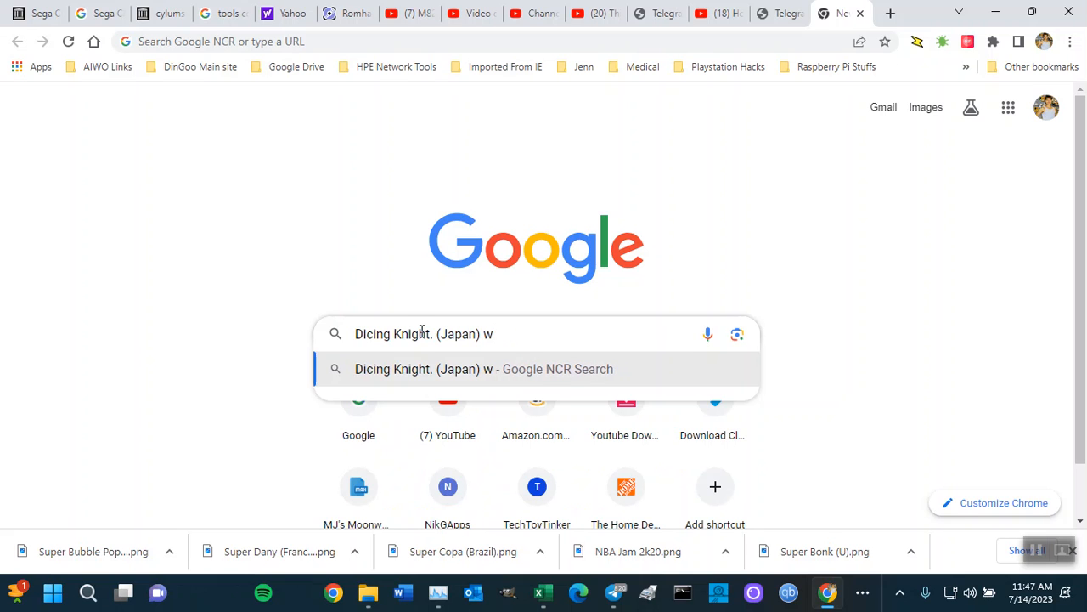
pyautogui.write('s')
pyautogui.write('m')
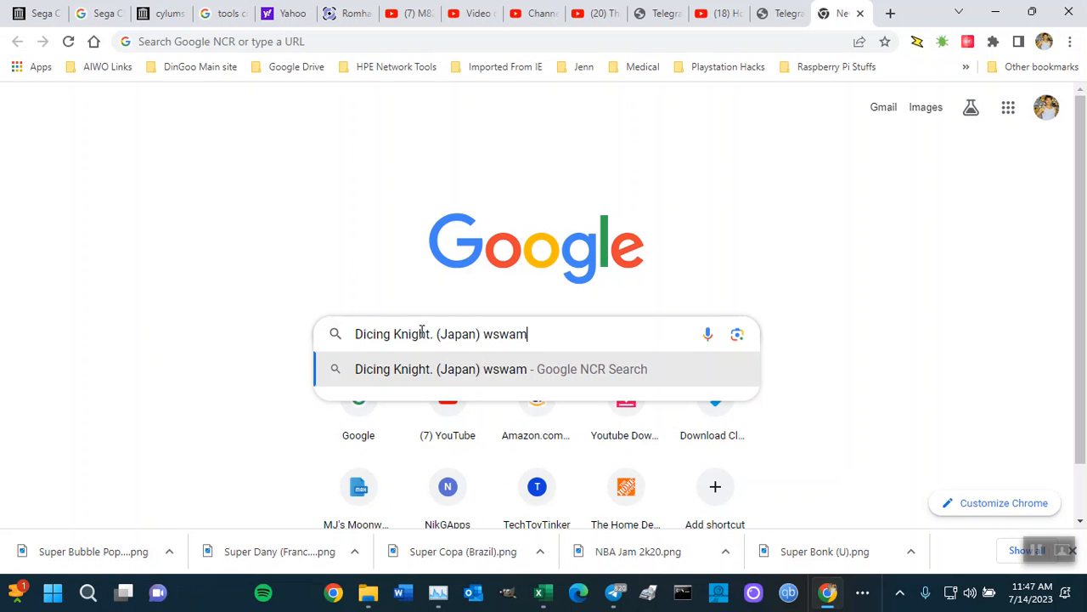
pyautogui.write('n box')
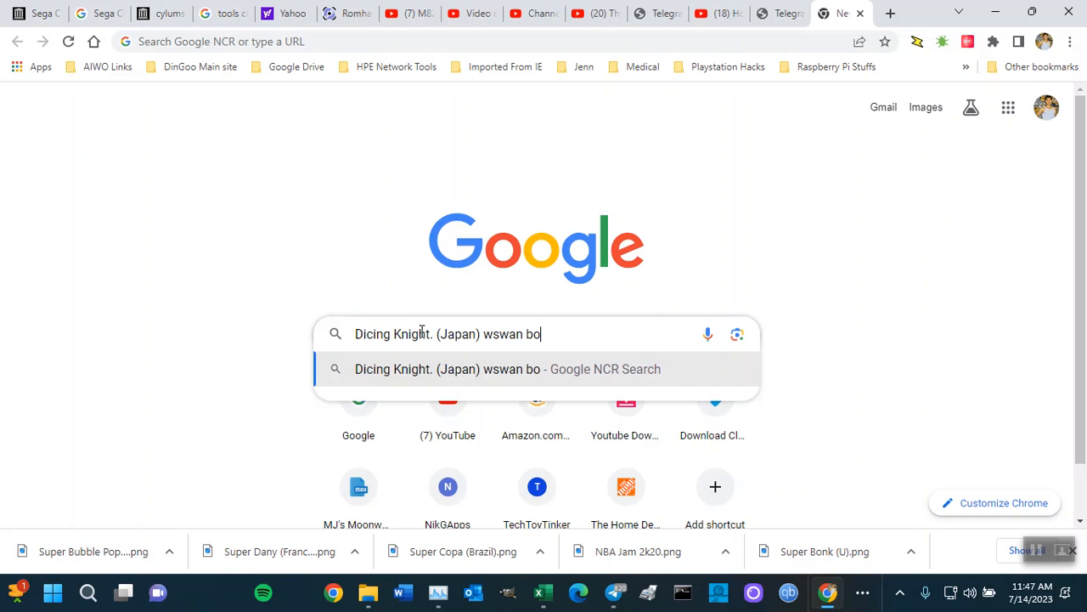
pyautogui.press('BackSpace')
pyautogui.press('BackSpace')
pyautogui.press('BackSpace')
pyautogui.write('3D box art')
pyautogui.press('Return')
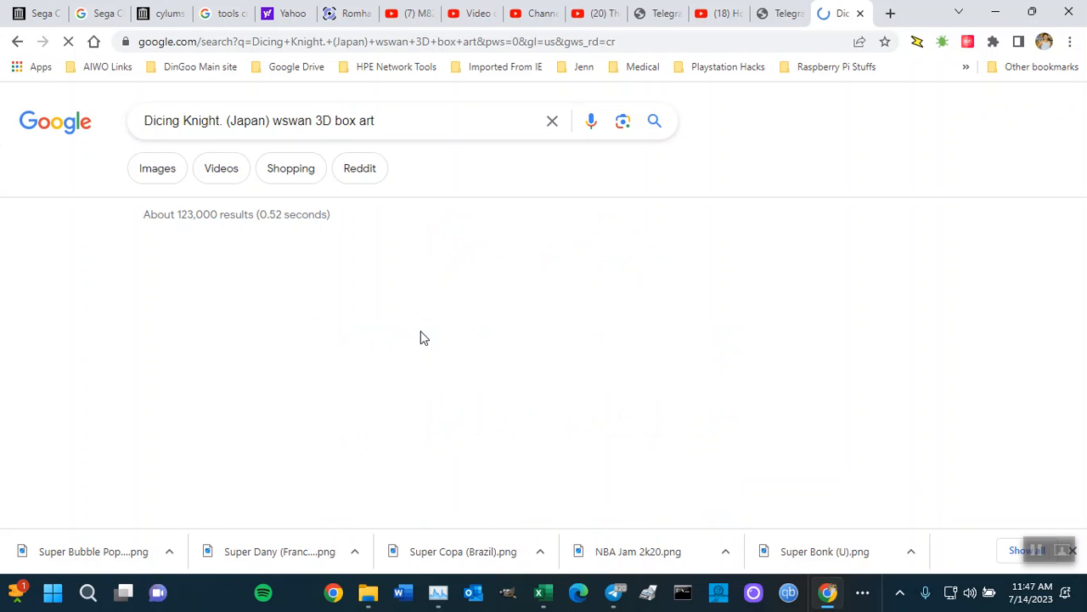
pyautogui.click(153, 174)
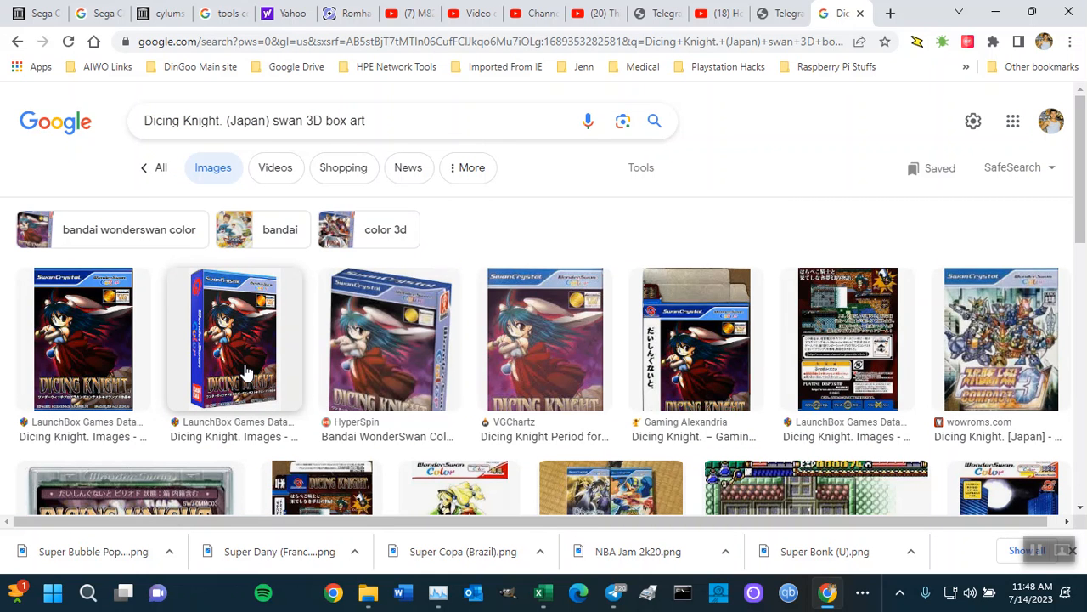
# Preview the HyperSpin 3D box image of Dicing Knight from the image results.
pyautogui.click(246, 372)
pyautogui.click(399, 375)
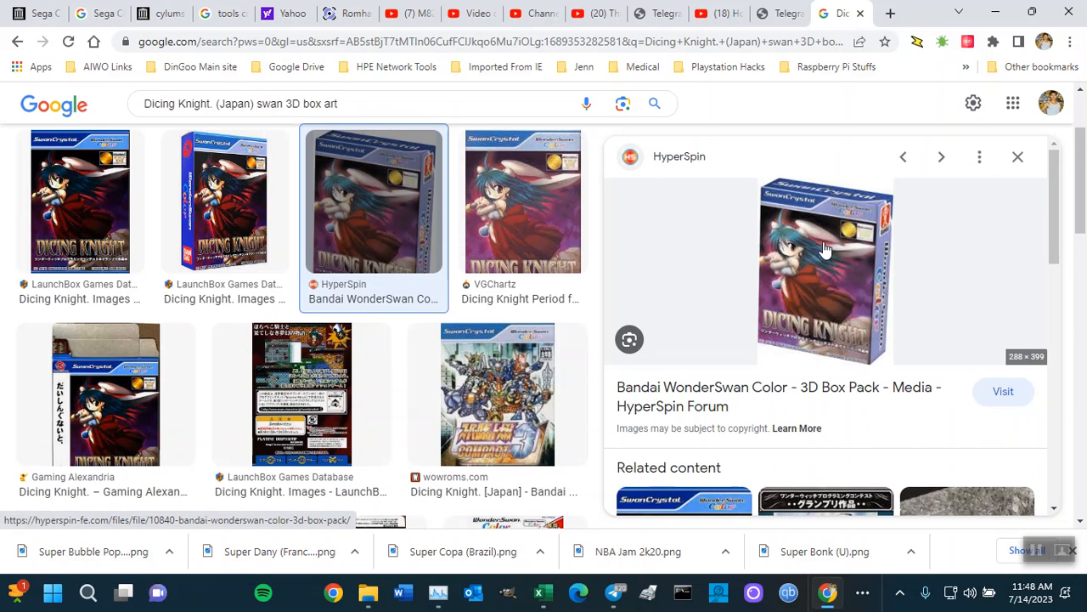
pyautogui.rightClick(825, 247)
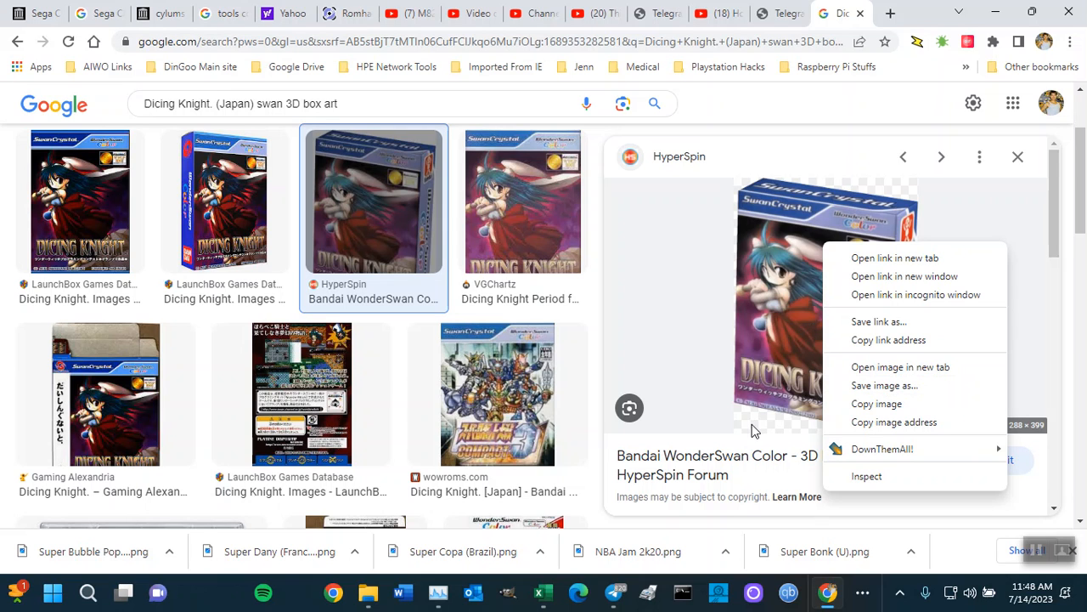
pyautogui.click(690, 406)
pyautogui.click(770, 419)
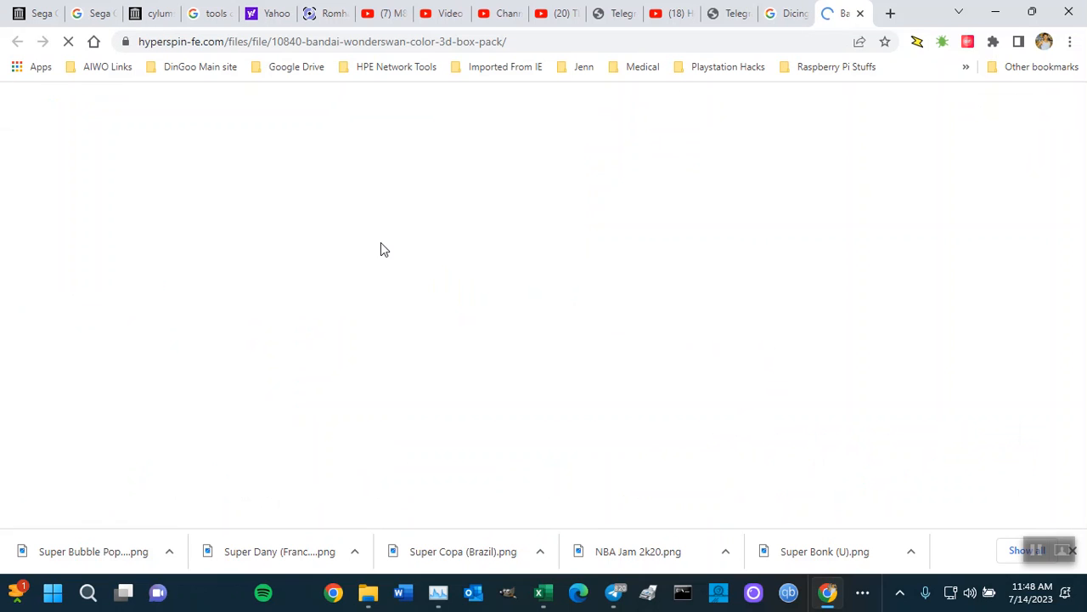
pyautogui.click(860, 13)
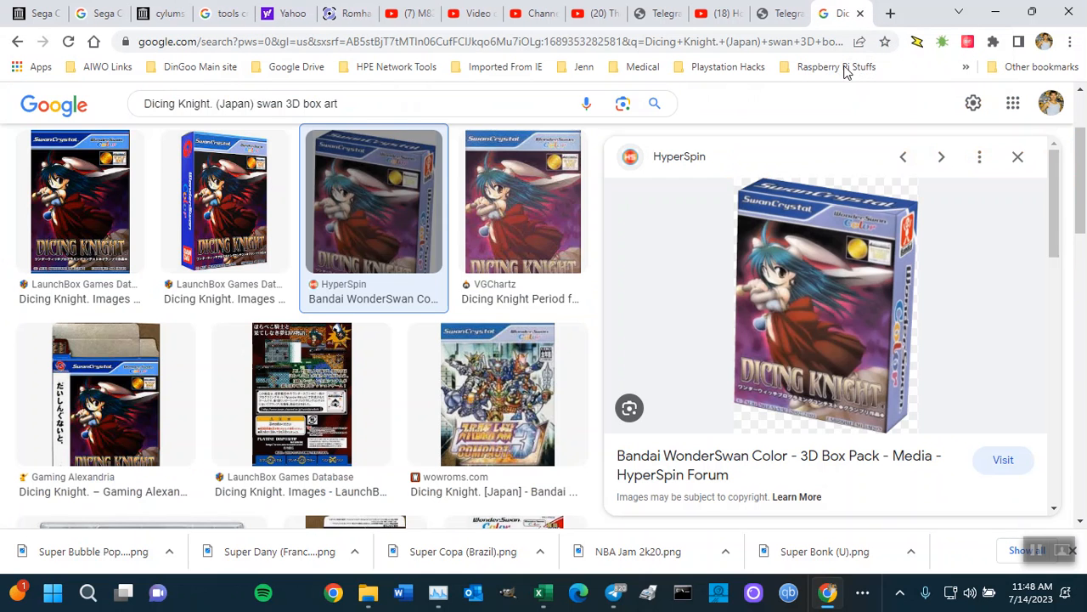
# Start saving the previewed HyperSpin Dicing Knight image and set the file type to All Files (*.*).
pyautogui.rightClick(818, 290)
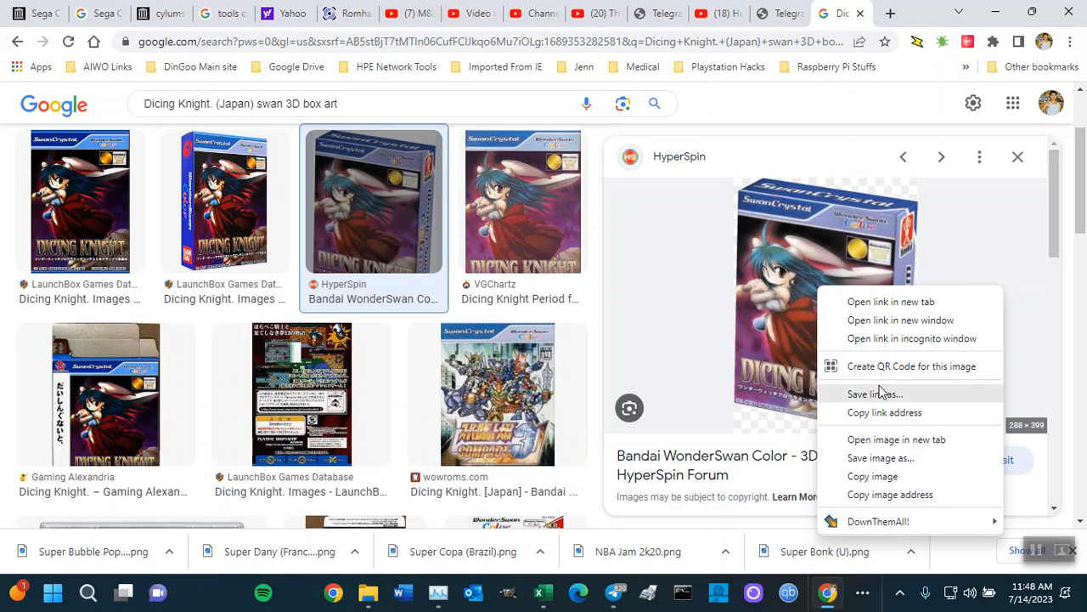
pyautogui.click(877, 463)
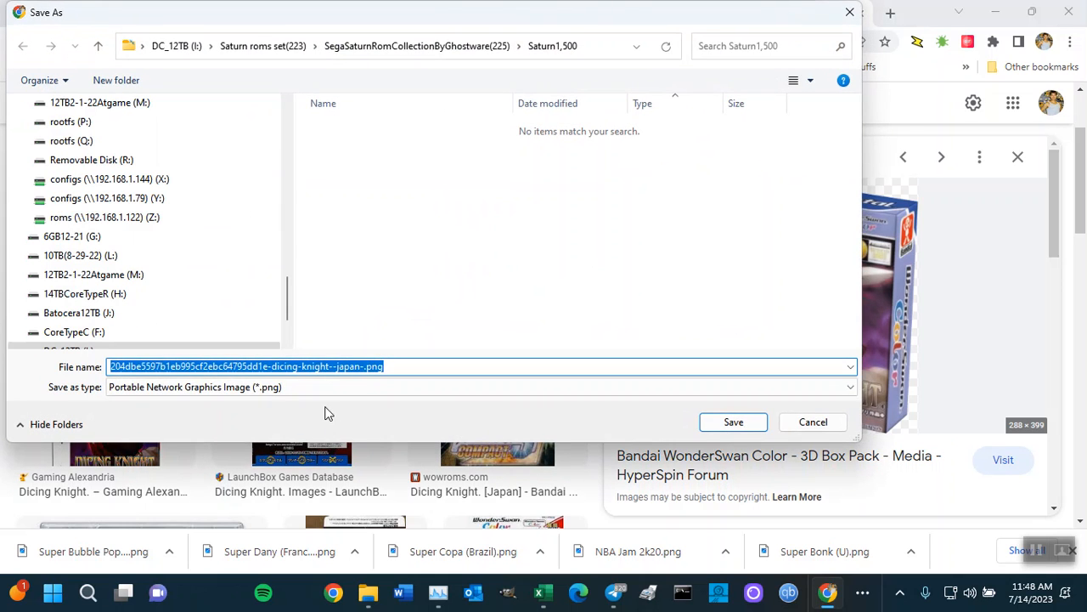
pyautogui.click(291, 390)
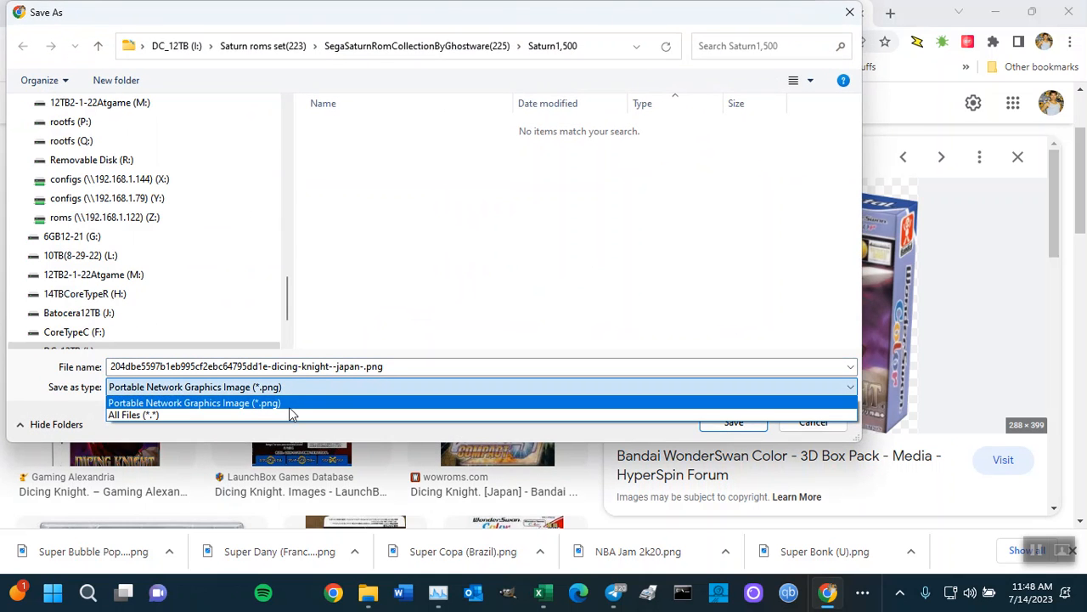
pyautogui.click(284, 416)
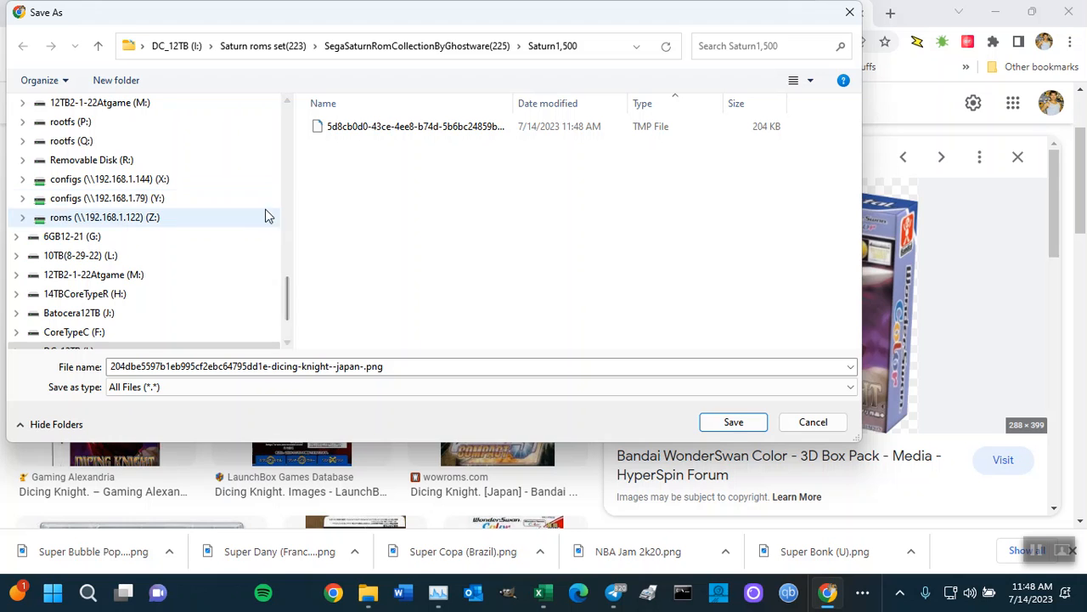
# Set the save location to the WonderSwan folder on the removable disk R:.
pyautogui.click(603, 47)
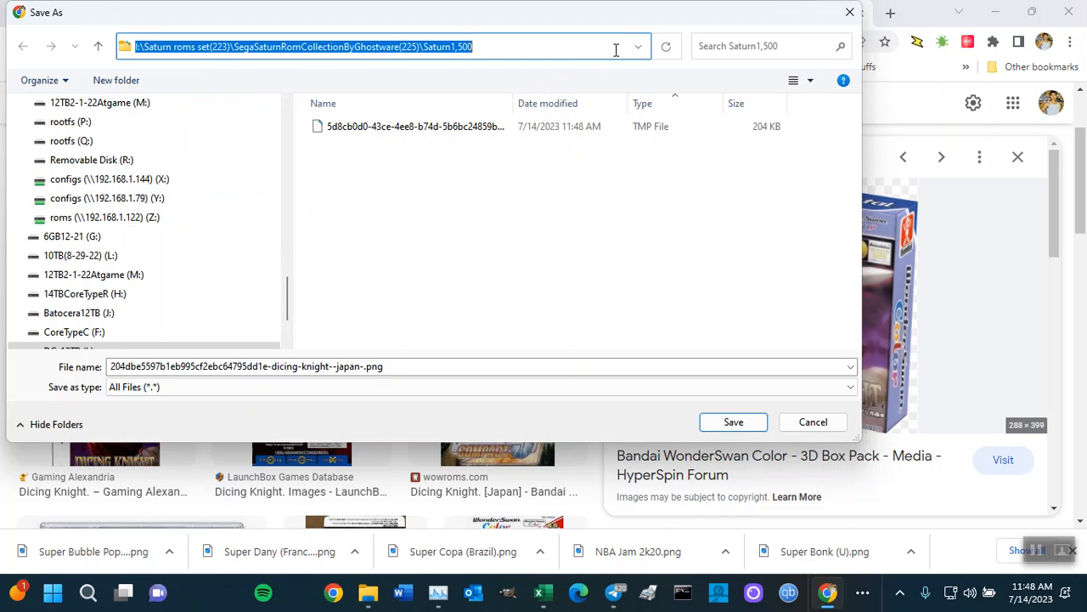
pyautogui.write('r:')
pyautogui.press('Return')
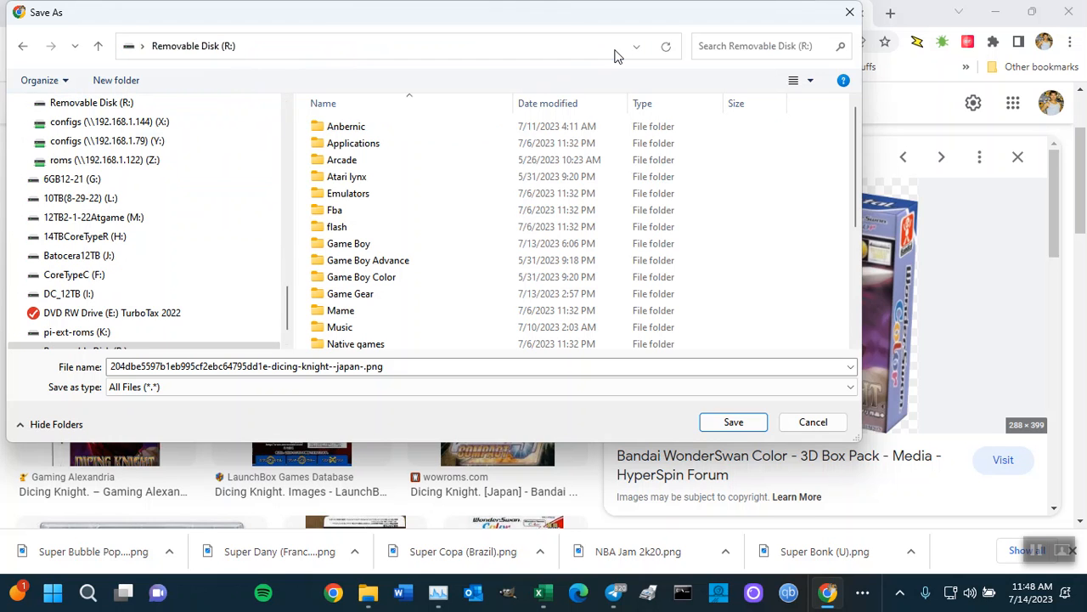
pyautogui.scroll(-3, 380, 293)
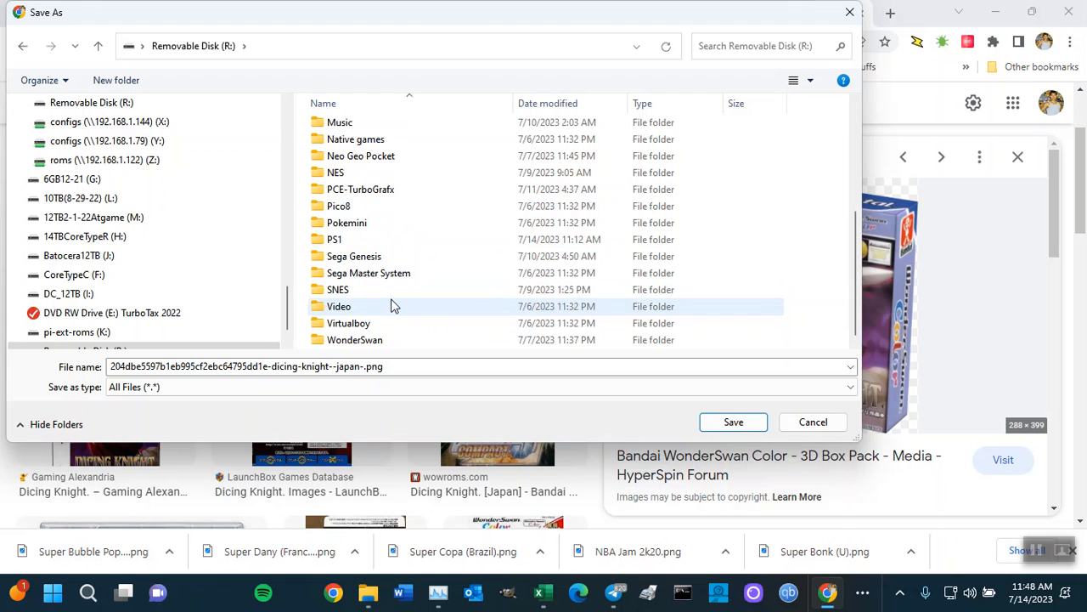
pyautogui.click(386, 273)
pyautogui.doubleClick(391, 341)
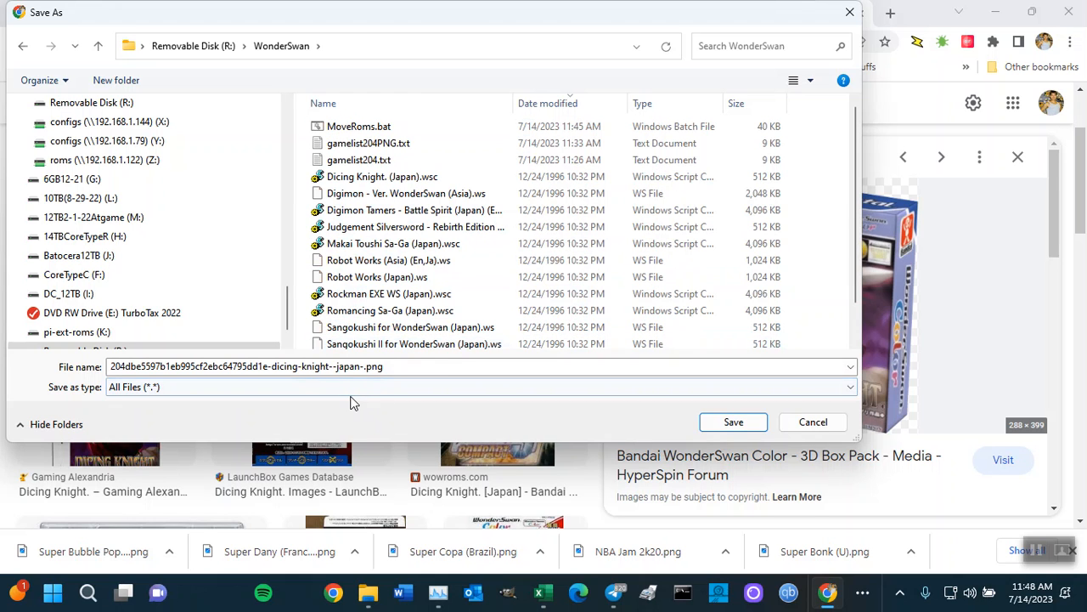
# Name the image "Dicing Knight. (Japan).png" to match its game file and save it.
pyautogui.click(403, 364)
pyautogui.hotkey('ctrl', 'v')
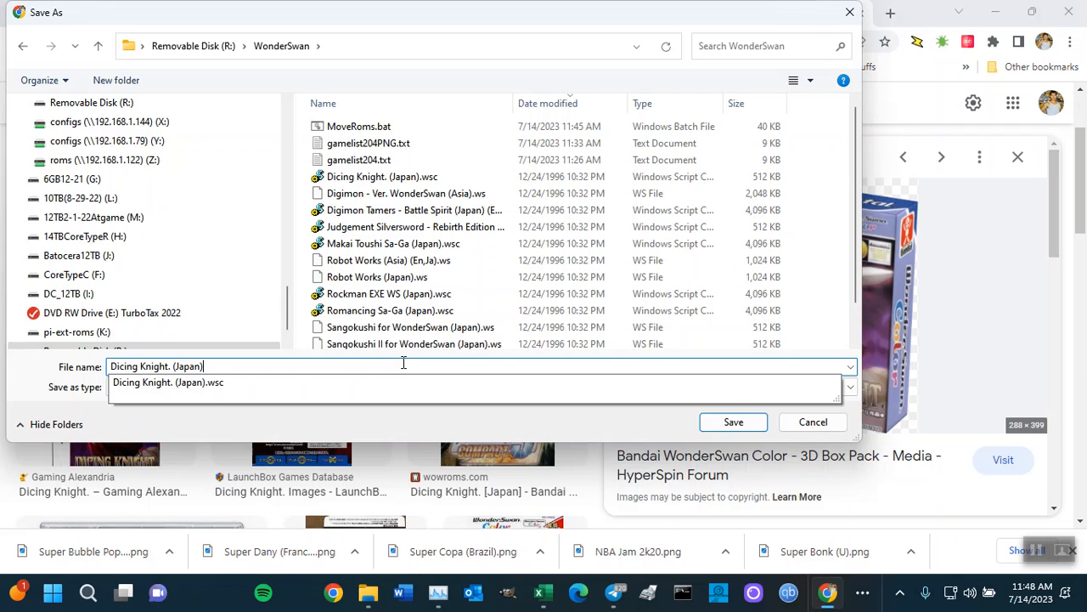
pyautogui.click(226, 384)
pyautogui.click(255, 367)
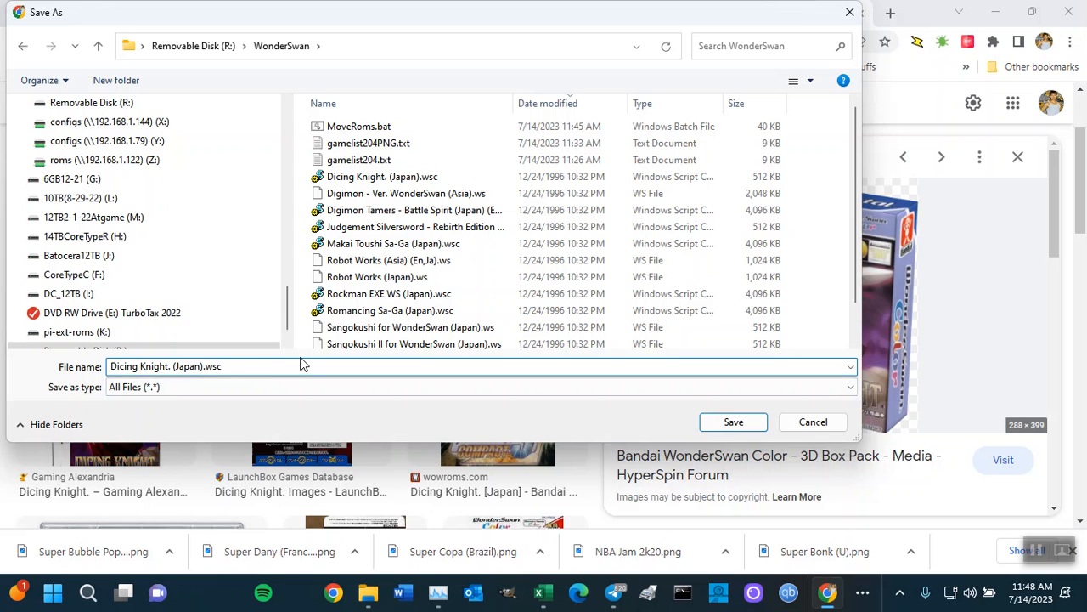
pyautogui.press('BackSpace')
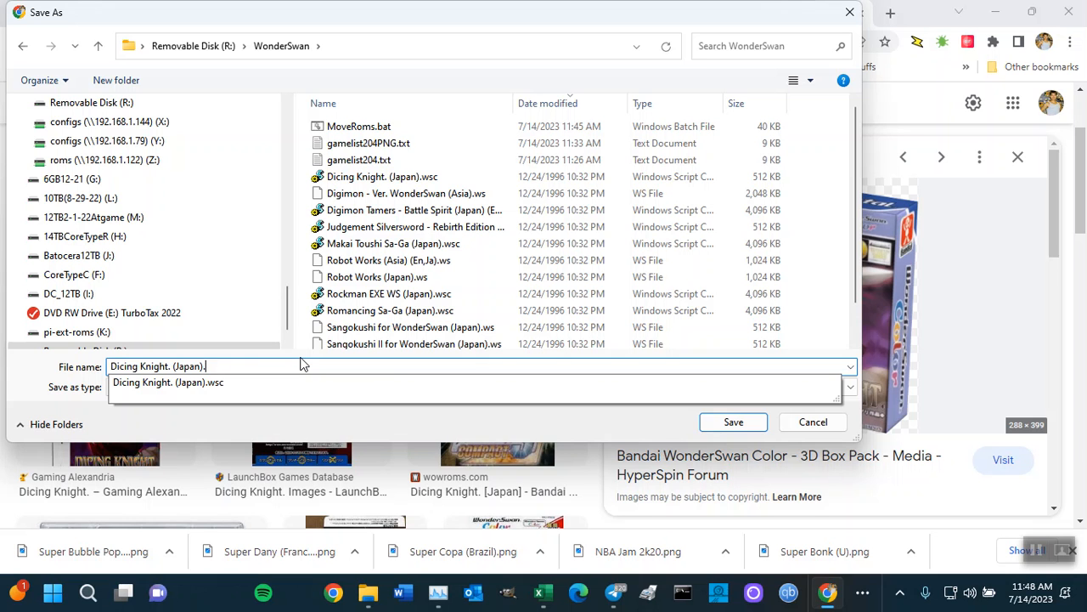
pyautogui.write('p')
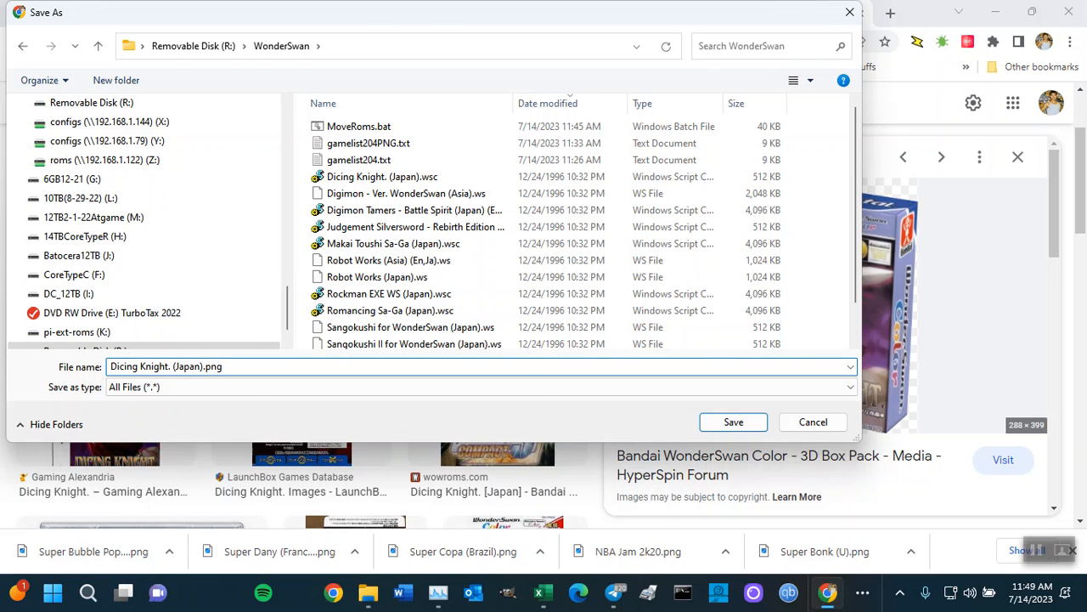
pyautogui.write('ng')
pyautogui.press('Return')
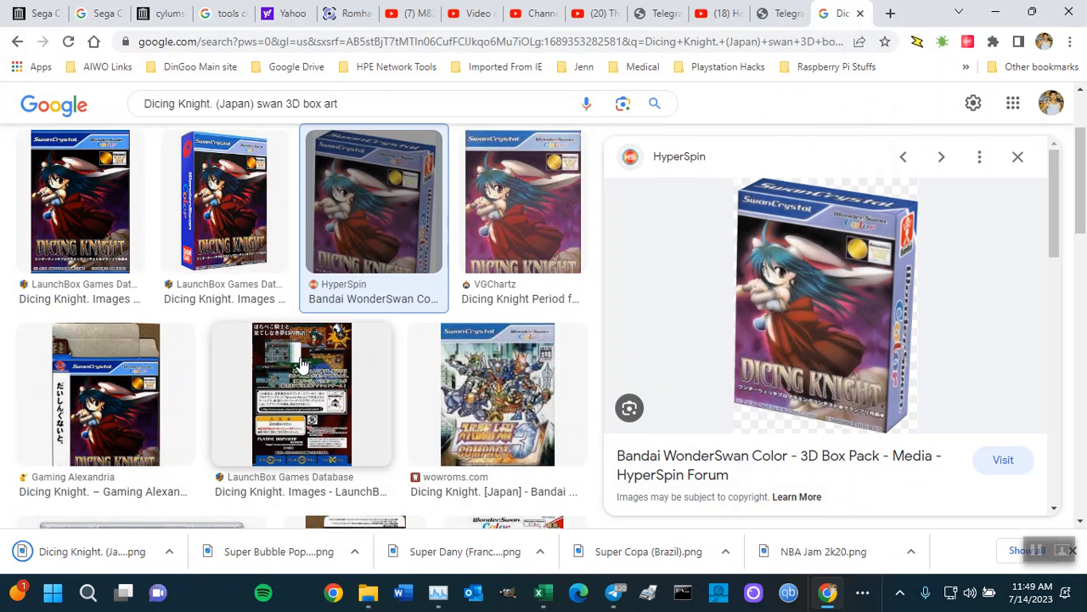
# Return to the WonderSwan folder and rename the Digimon Tamers game file as "Digimon Tamers - Battle Spirit (En,Jap).wsc".
pyautogui.hotkey('alt', 'Tab')
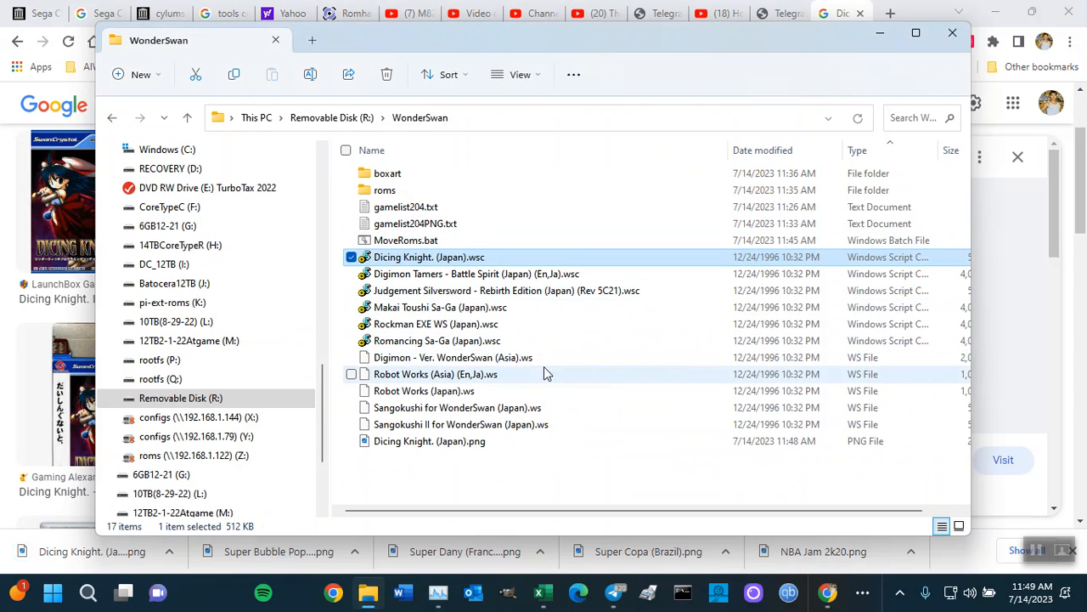
pyautogui.click(510, 277)
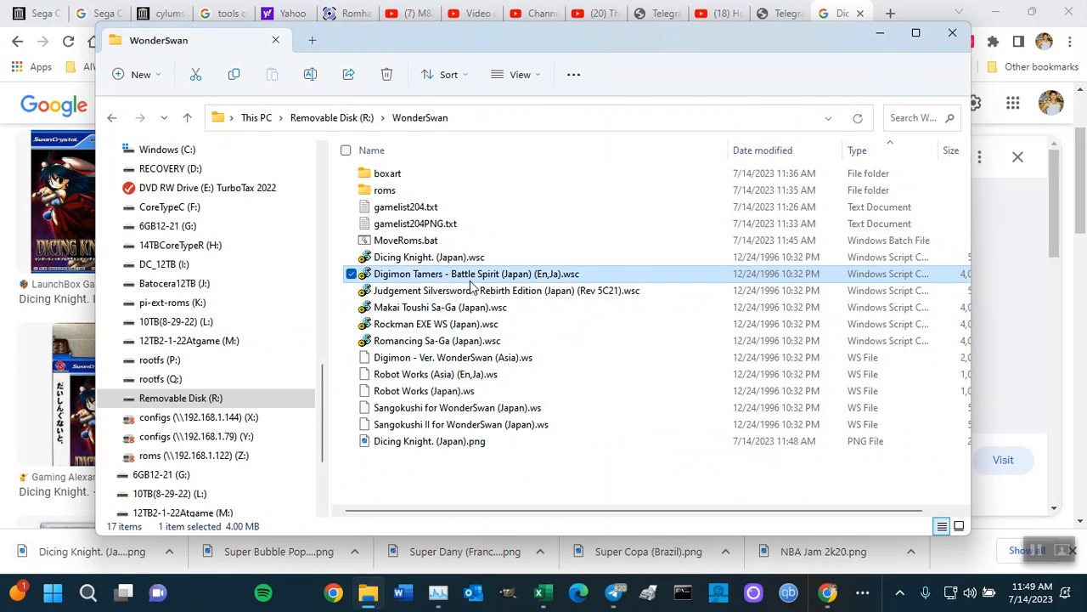
pyautogui.click(470, 282)
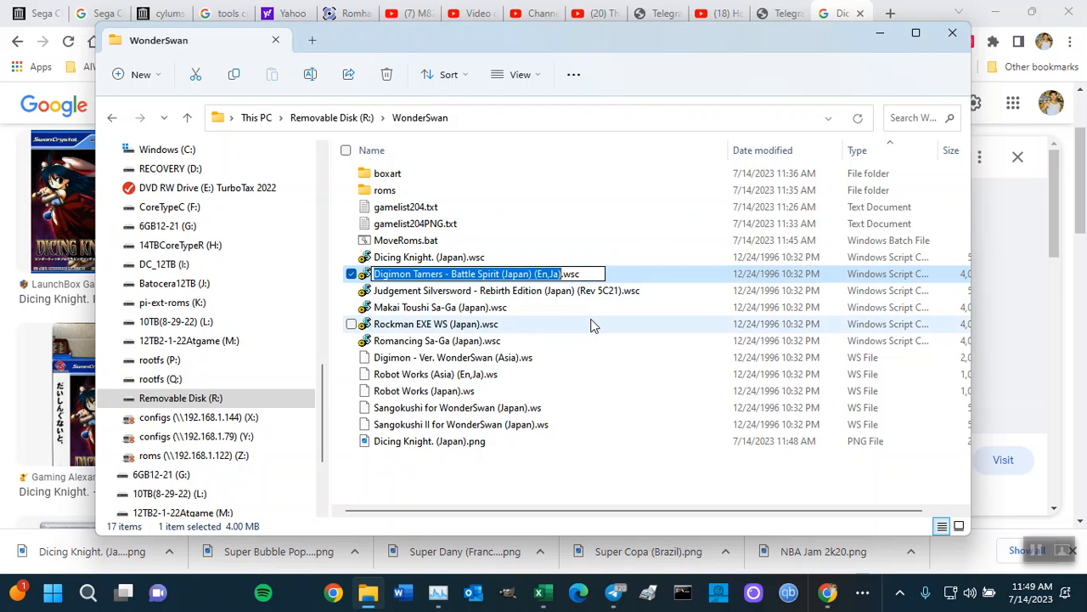
pyautogui.press('Return')
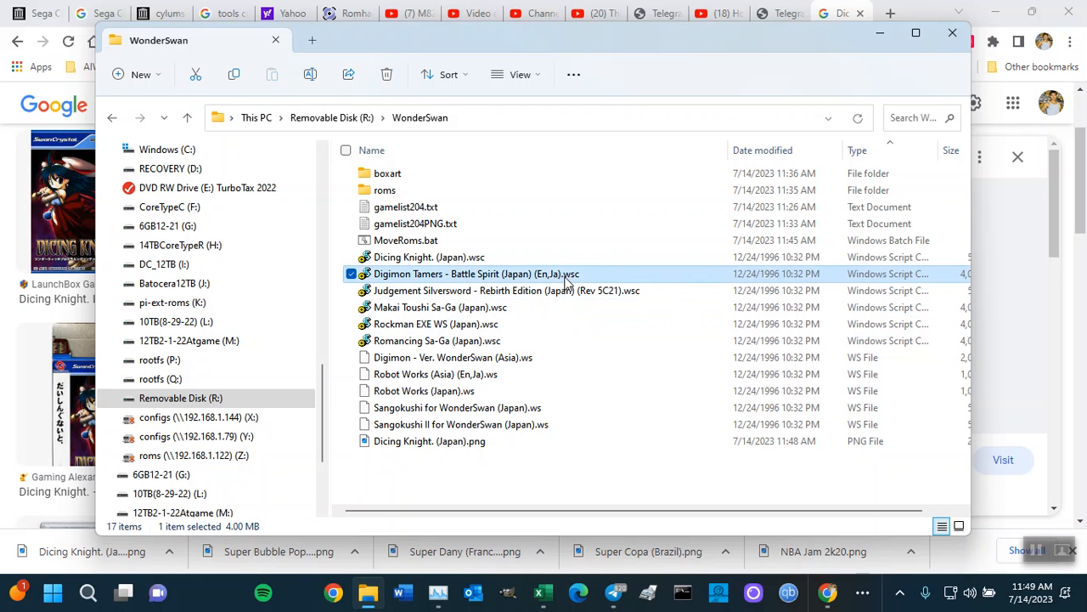
pyautogui.click(557, 277)
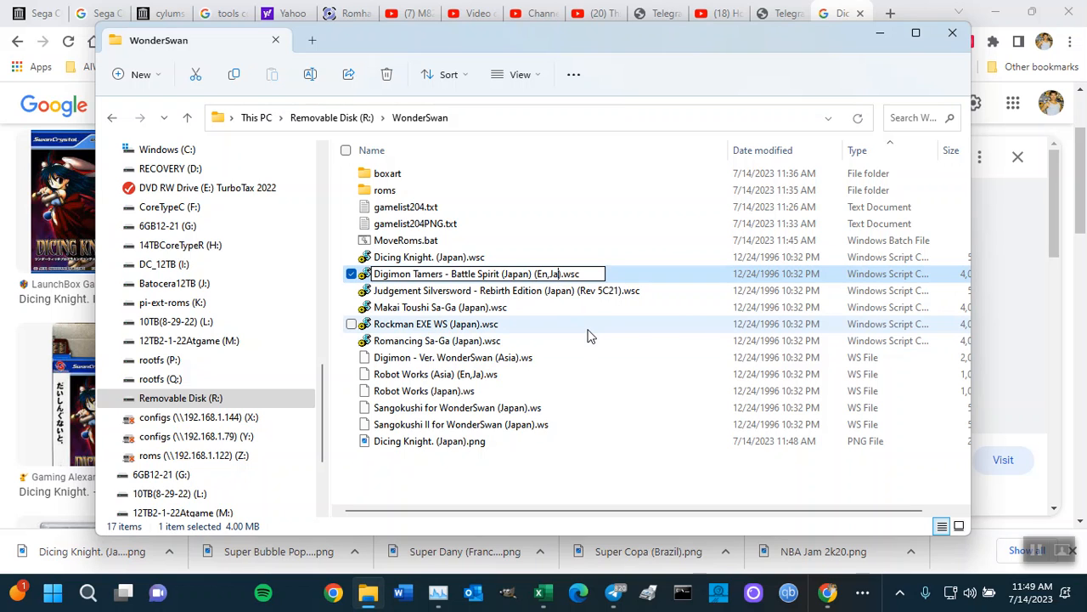
pyautogui.write('p')
pyautogui.press('BackSpace')
pyautogui.press('BackSpace')
pyautogui.press('BackSpace')
pyautogui.press('BackSpace')
pyautogui.press('BackSpace')
pyautogui.press('BackSpace')
pyautogui.press('BackSpace')
pyautogui.press('BackSpace')
pyautogui.press('BackSpace')
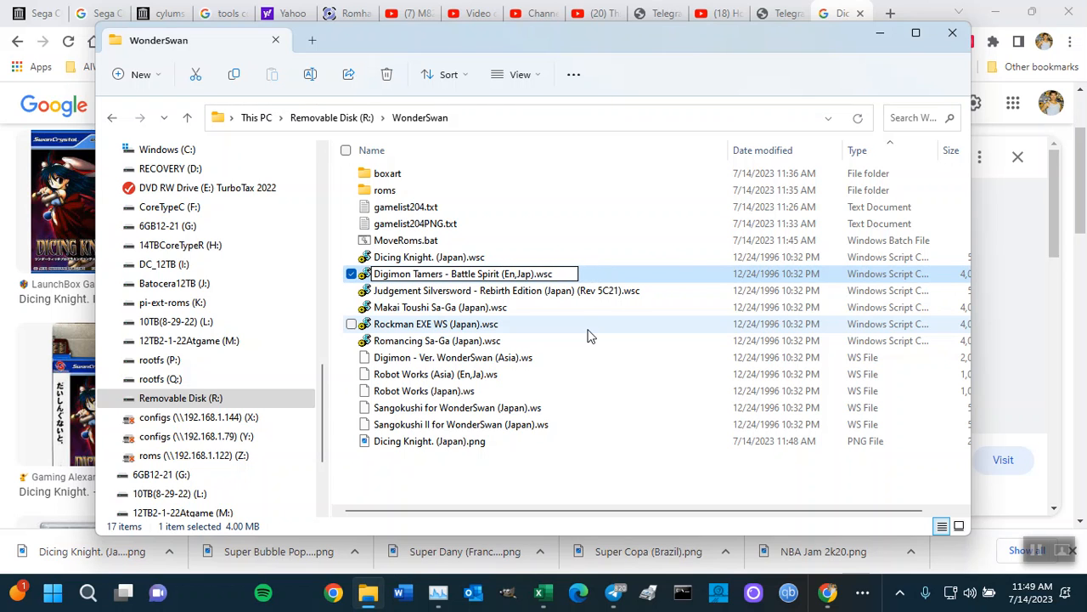
pyautogui.press('Return')
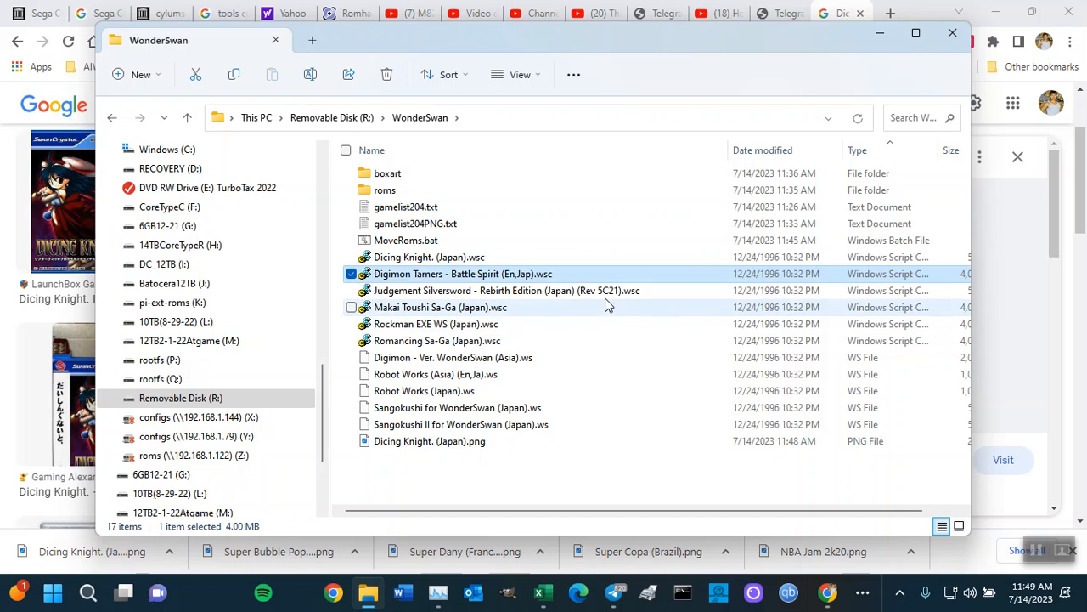
# Copy the file name "Digimon Tamers - Battle Spirit (En,Jap)" without its extension.
pyautogui.click(502, 278)
pyautogui.hotkey('ctrl', 'c')
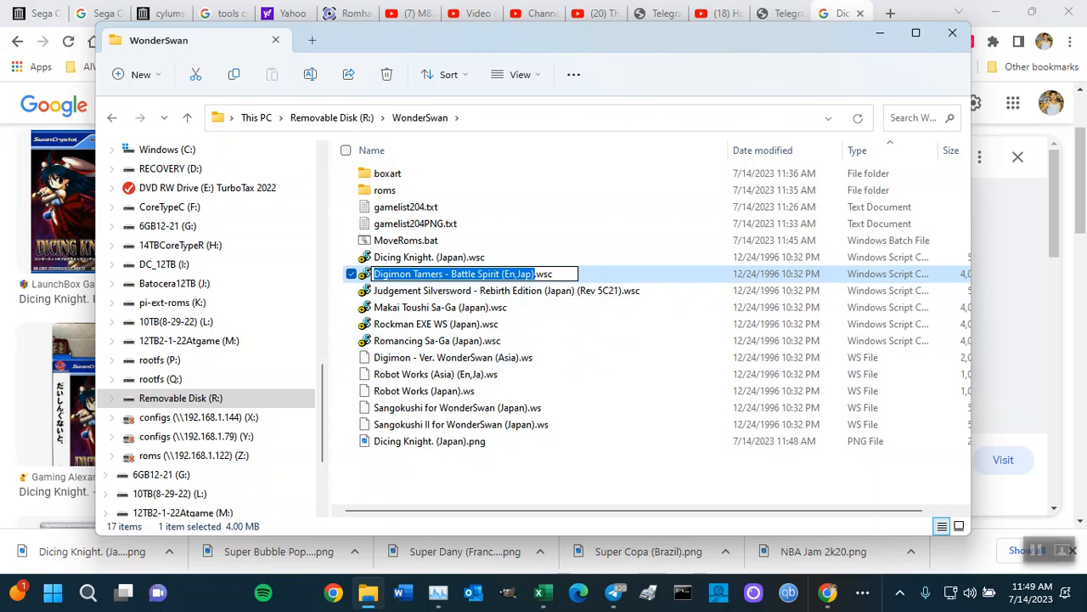
pyautogui.click(54, 105)
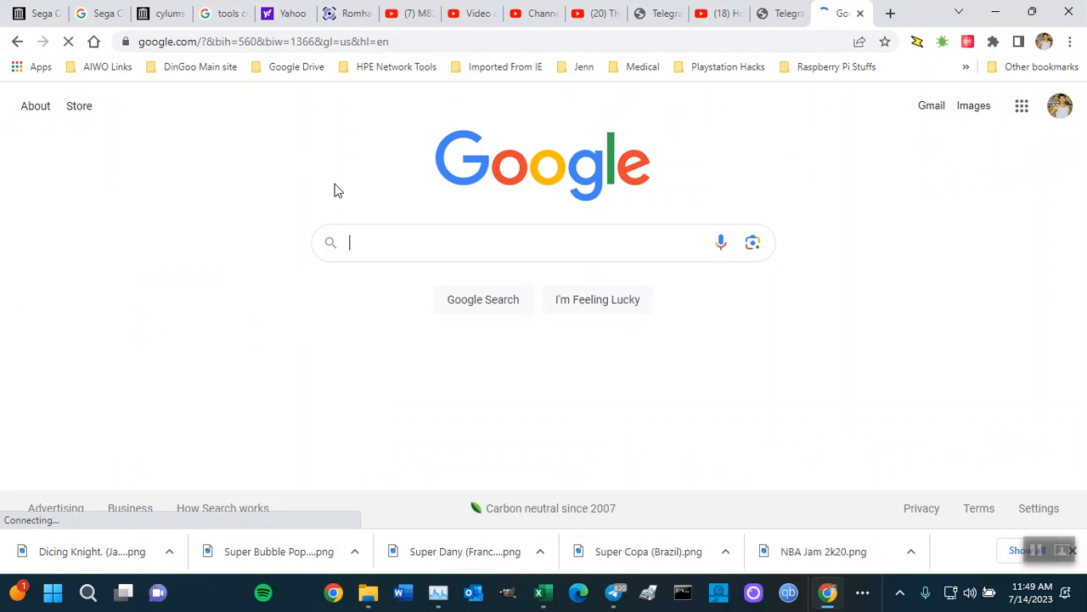
pyautogui.click(413, 244)
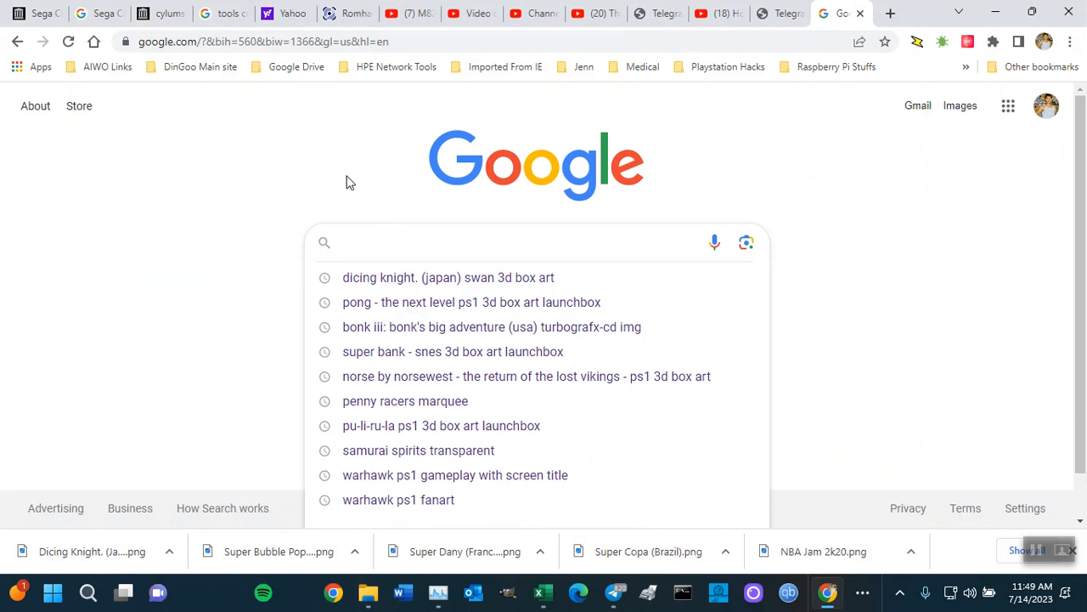
pyautogui.click(19, 43)
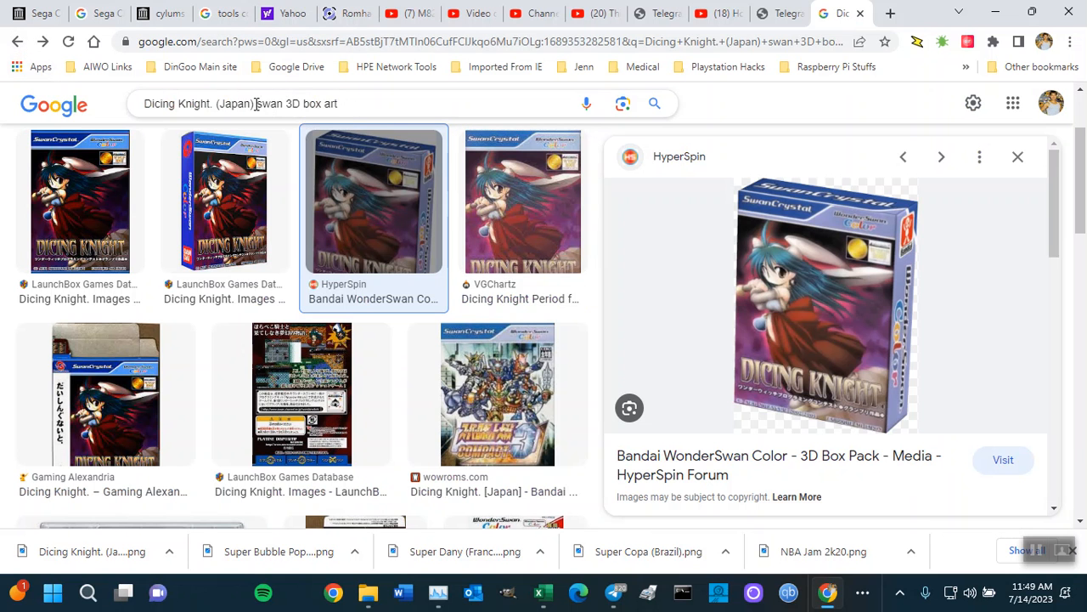
# Replace "Dicing Knight. (Japan)" in the image search query with the copied Digimon Tamers name and run the search.
pyautogui.moveTo(256, 102); pyautogui.dragTo(11, 88)
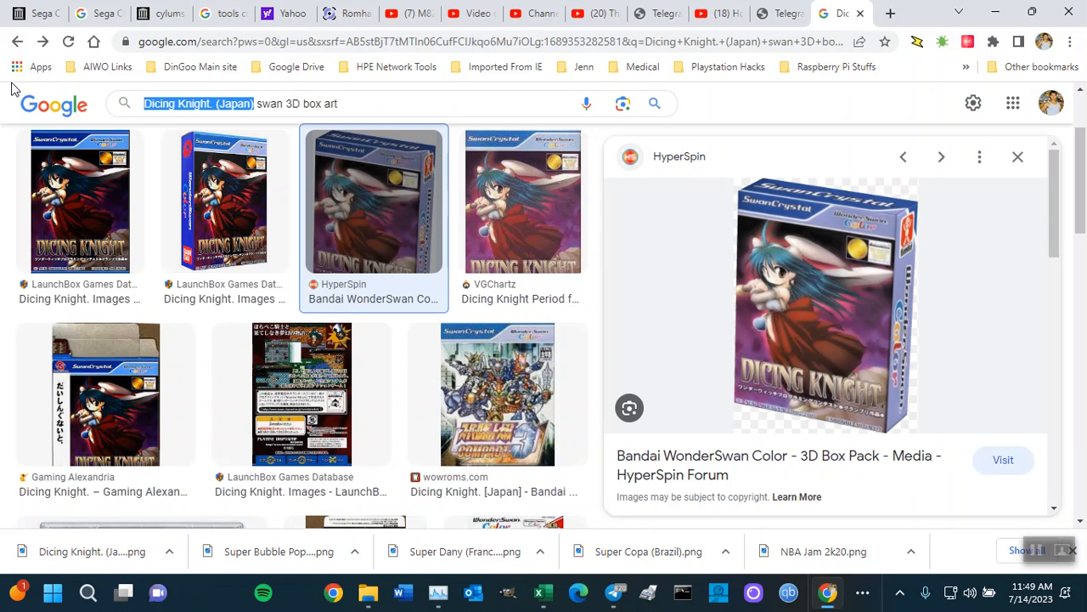
pyautogui.hotkey('ctrl', 'v')
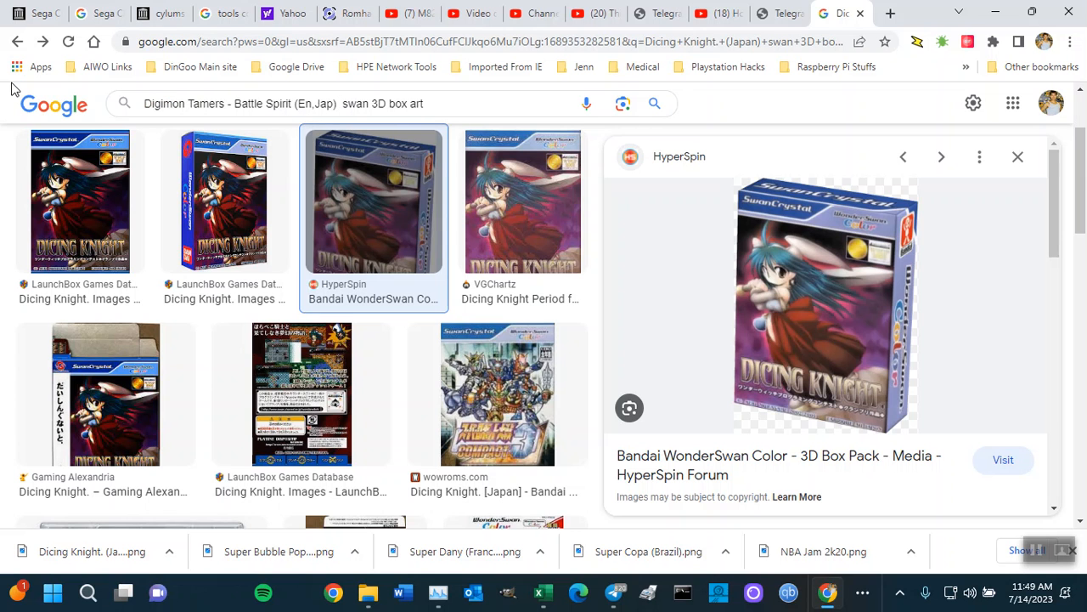
pyautogui.press('Return')
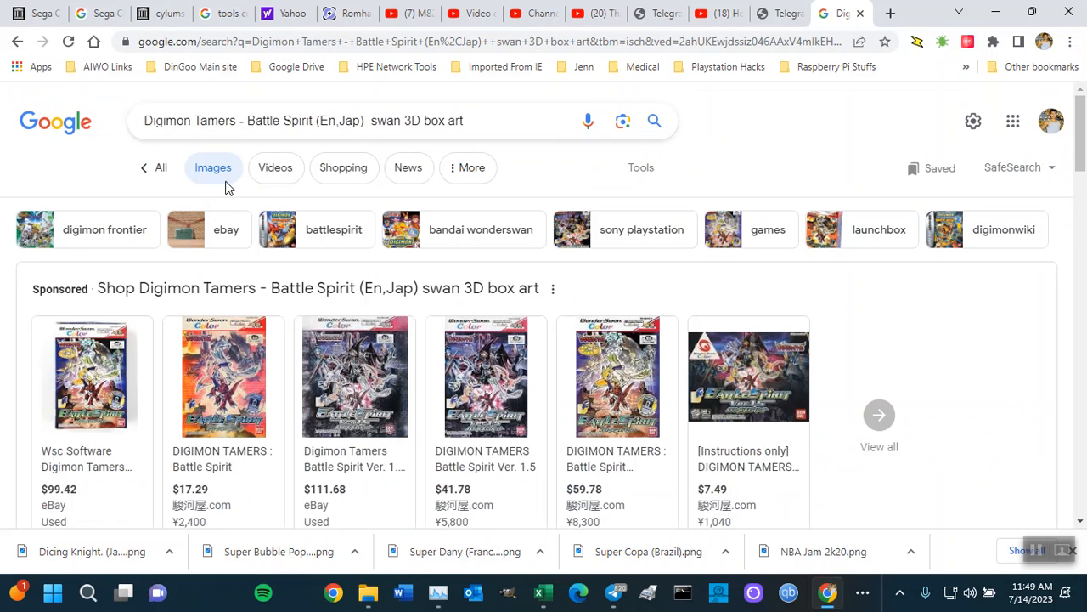
# Save the LaunchBox 3D box image of Digimon Tamers into the WonderSwan folder as "Digimon Tamers - Battle Spirit (En,Jap).png".
pyautogui.scroll(-4, 280, 288)
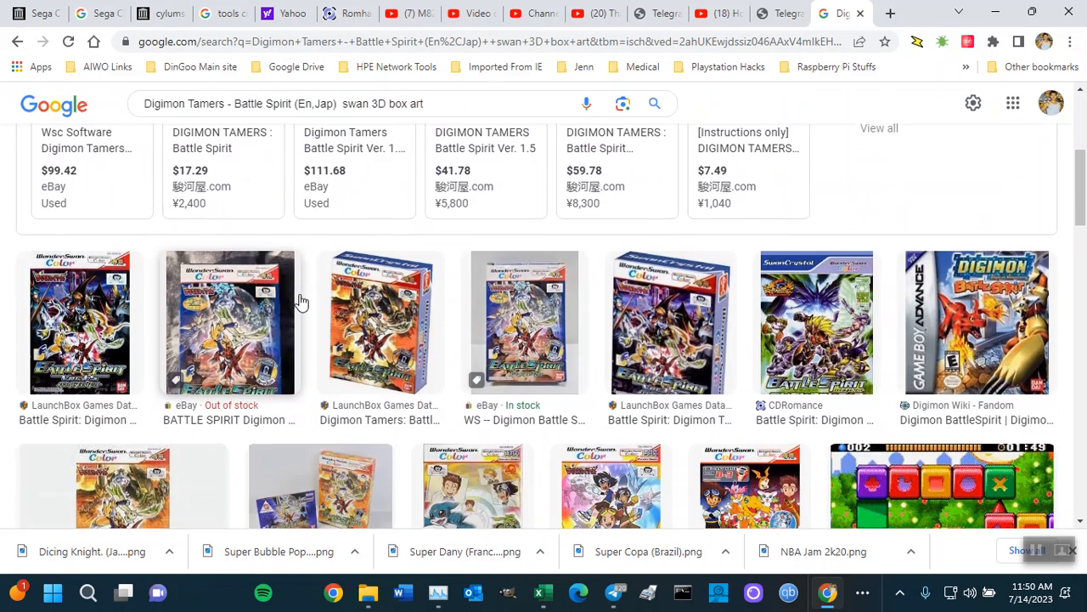
pyautogui.click(389, 344)
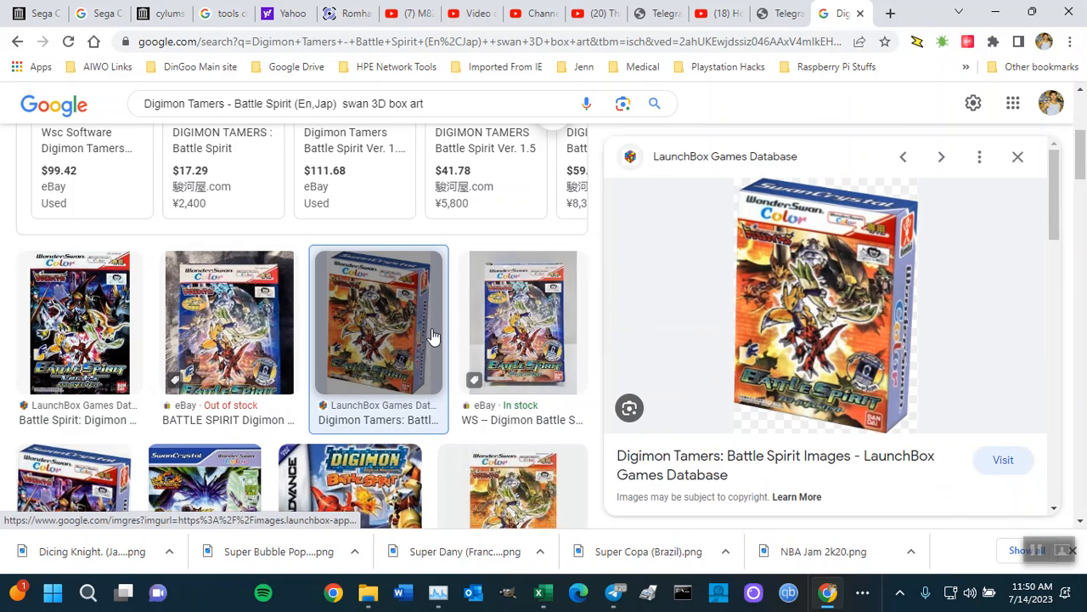
pyautogui.rightClick(822, 293)
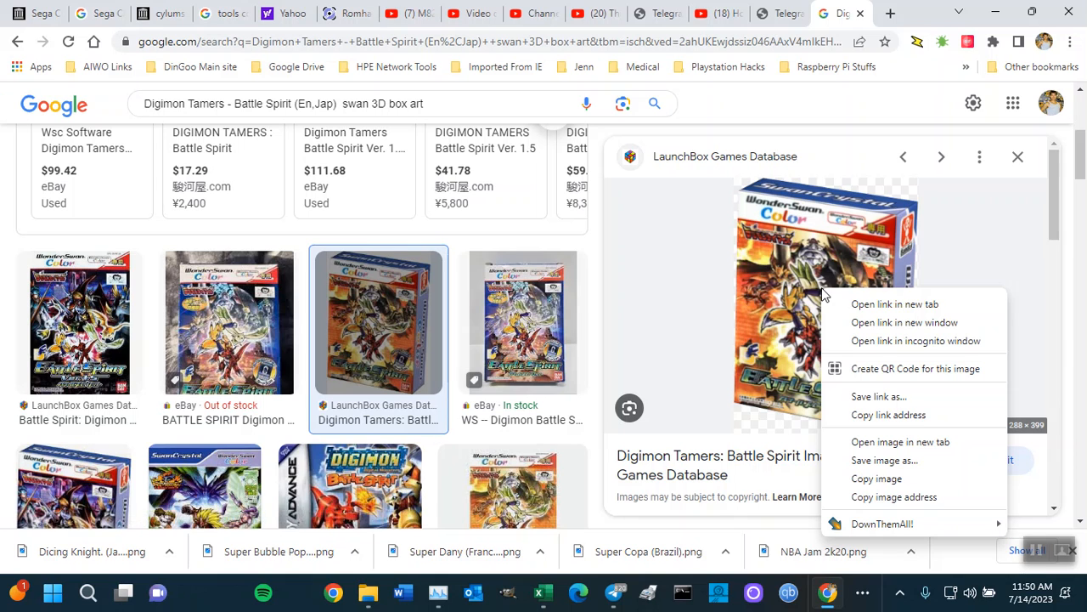
pyautogui.click(910, 465)
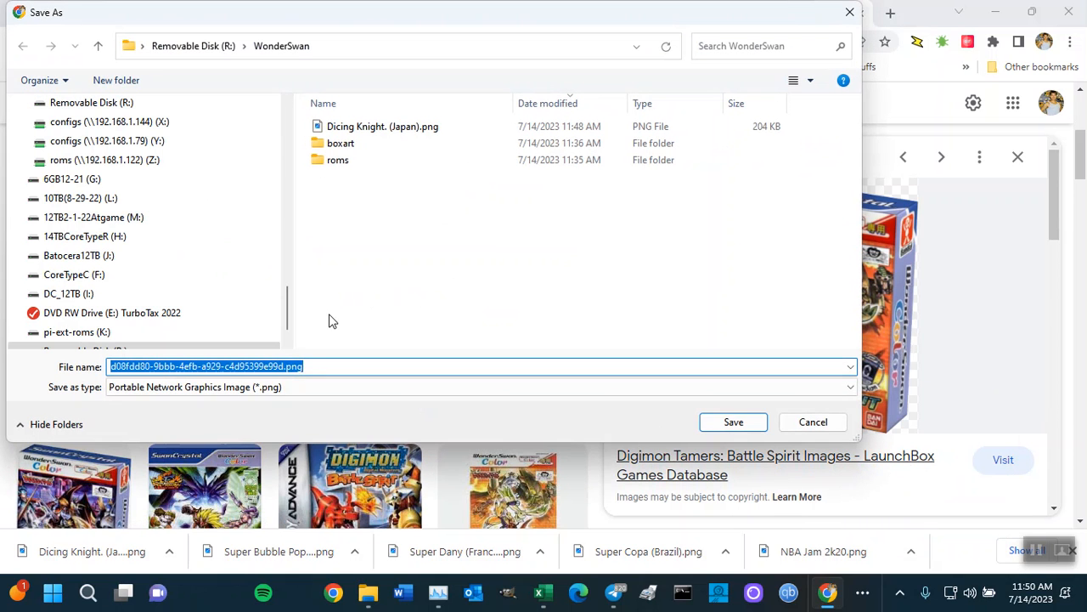
pyautogui.hotkey('ctrl', 'v')
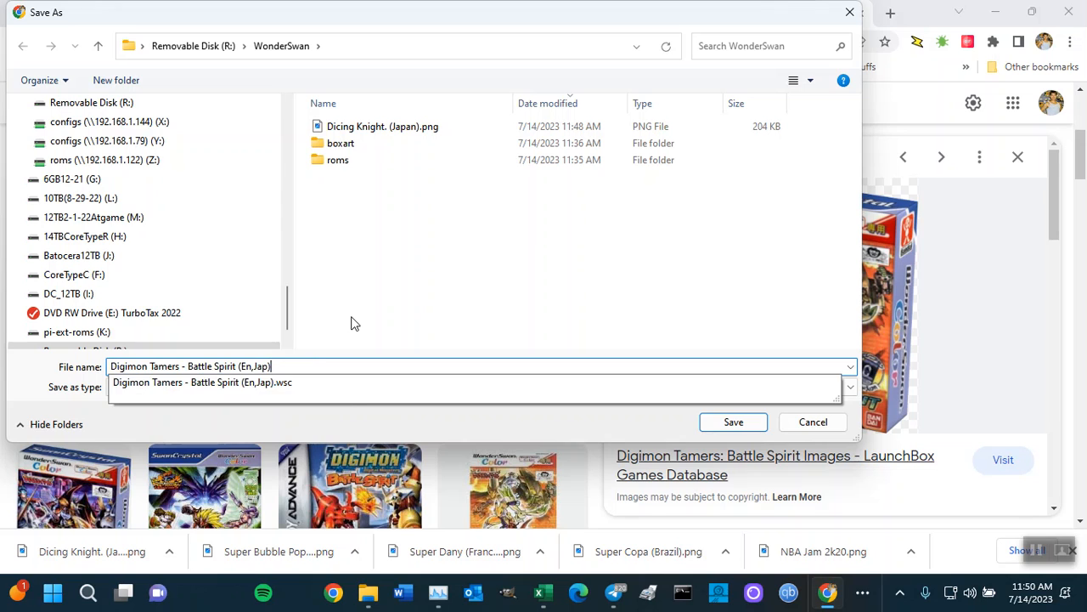
pyautogui.click(352, 383)
pyautogui.click(327, 364)
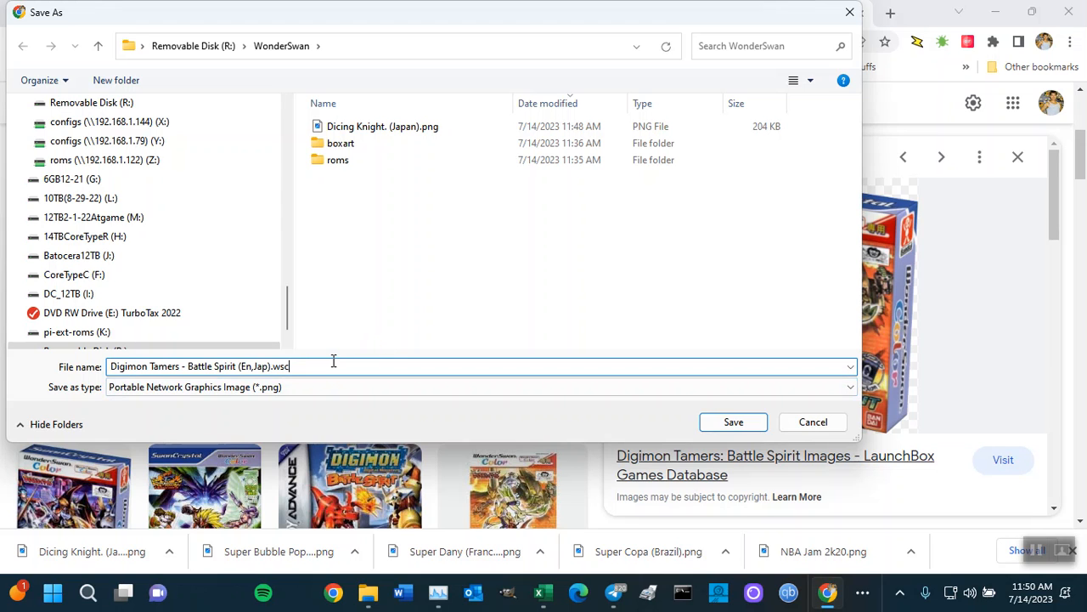
pyautogui.press('BackSpace')
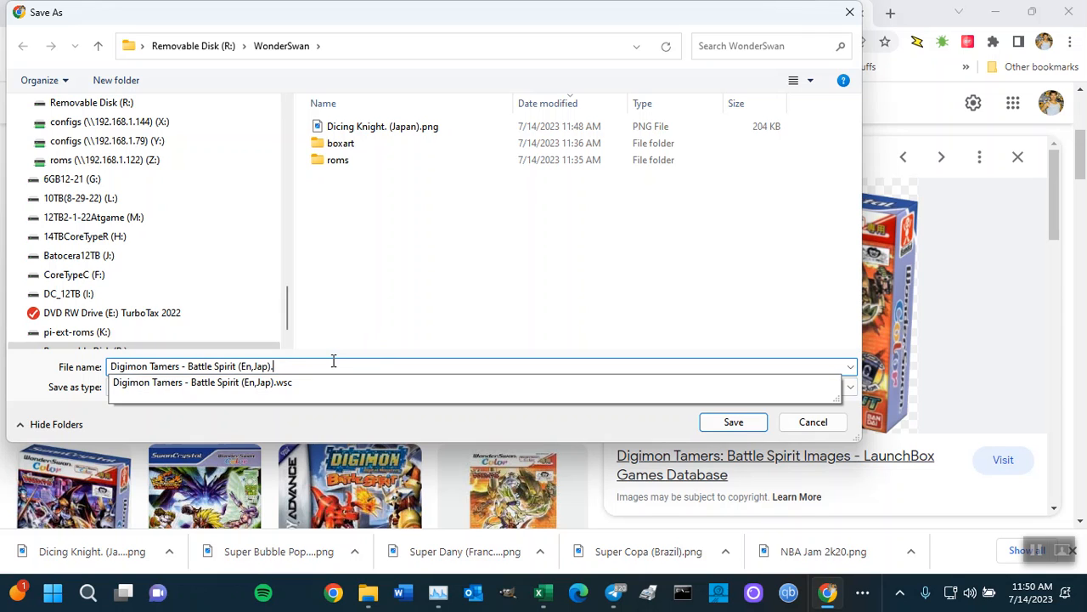
pyautogui.write('png')
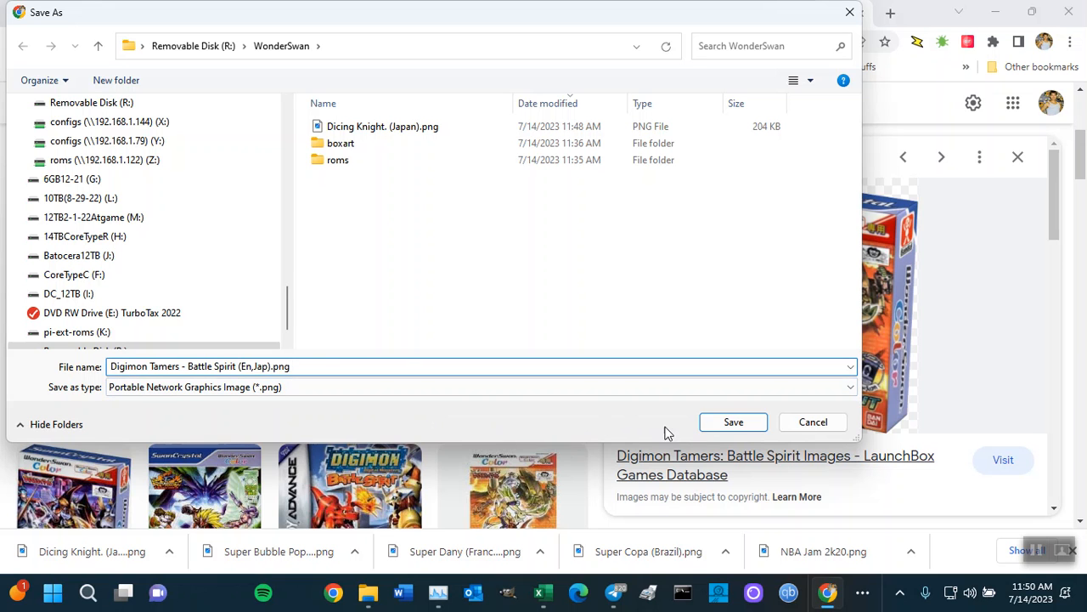
pyautogui.click(723, 422)
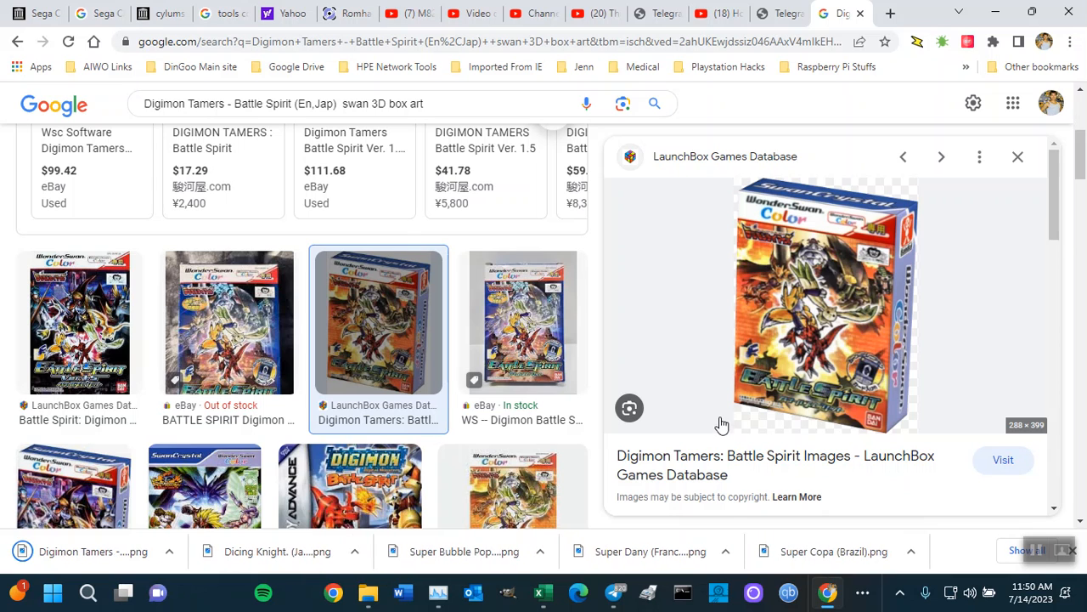
# Return to the WonderSwan folder and rename the Judgement Silversword game file as "Judgement Silversword - Rebirth Edition (Japan).wsc".
pyautogui.hotkey('alt', 'Tab')
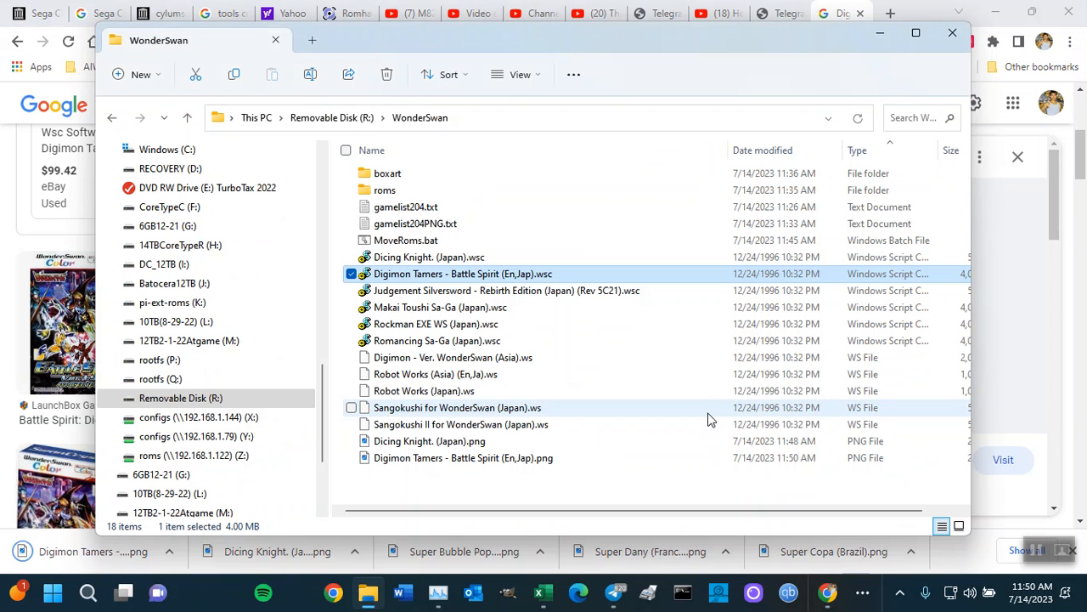
pyautogui.click(507, 296)
pyautogui.press('F2')
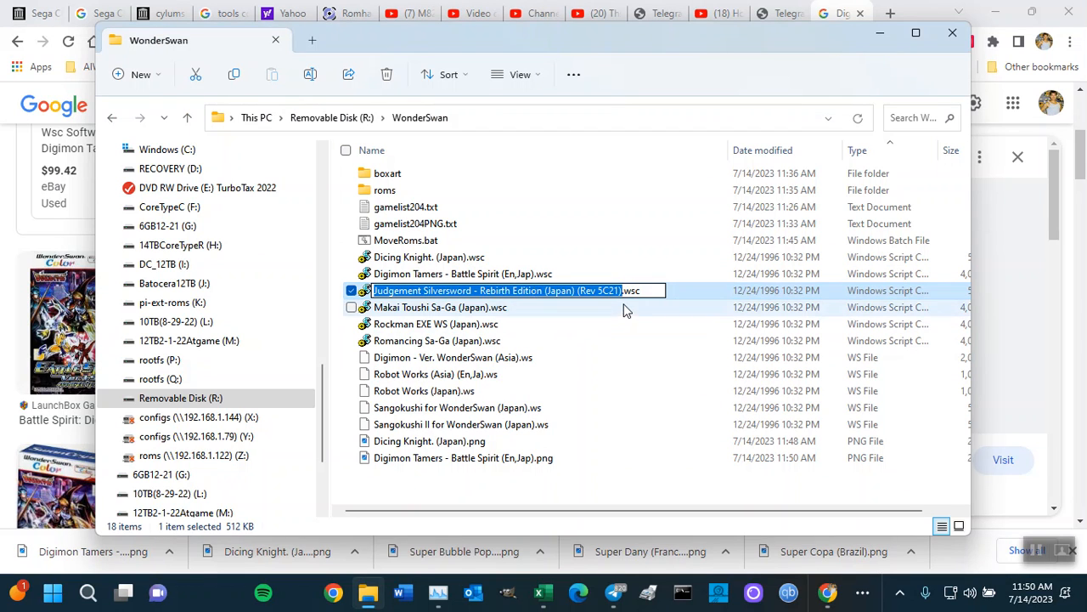
pyautogui.press('Right')
pyautogui.press('BackSpace')
pyautogui.press('BackSpace')
pyautogui.press('BackSpace')
pyautogui.press('BackSpace')
pyautogui.press('BackSpace')
pyautogui.press('BackSpace')
pyautogui.press('BackSpace')
pyautogui.press('BackSpace')
pyautogui.press('BackSpace')
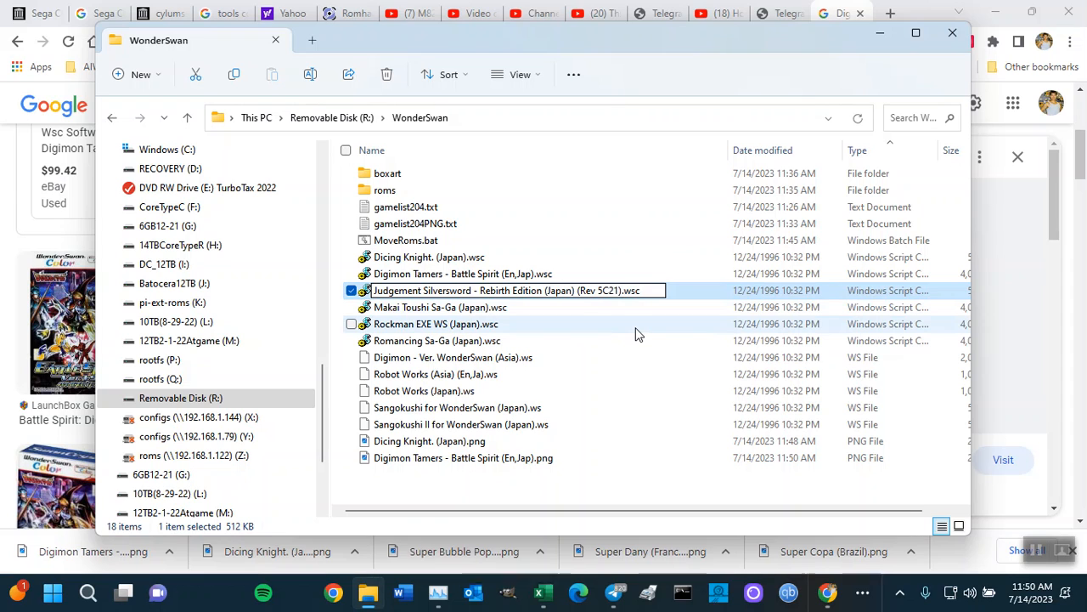
pyautogui.press('BackSpace')
pyautogui.press('BackSpace')
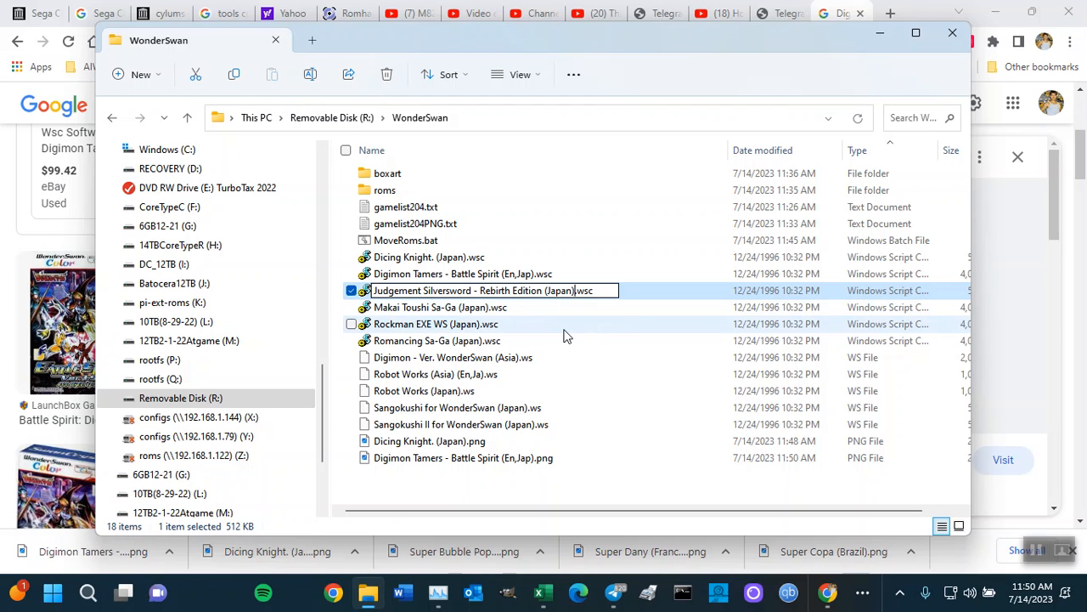
pyautogui.press('Return')
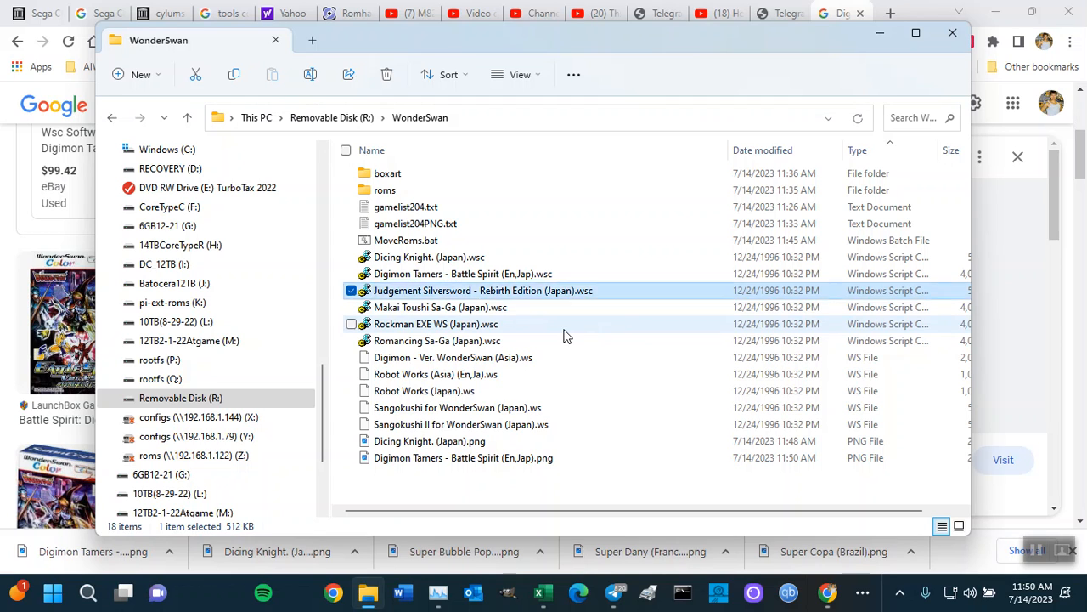
# Copy the Judgement Silversword file name without its extension and search for it in place of the Digimon Tamers name in the image query.
pyautogui.click(530, 290)
pyautogui.hotkey('ctrl', 'c')
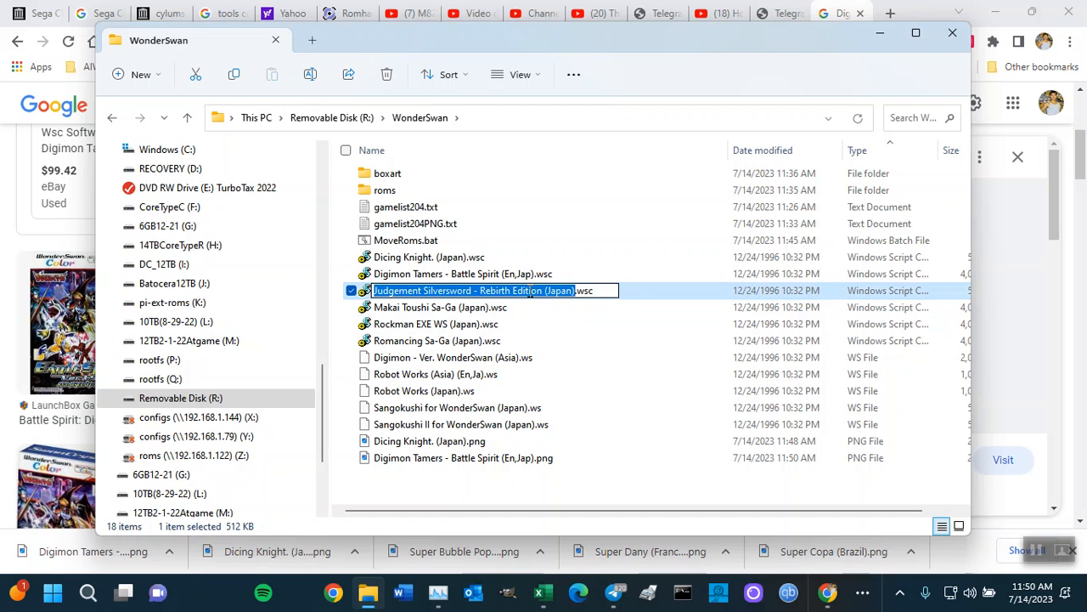
pyautogui.hotkey('alt', 'Tab')
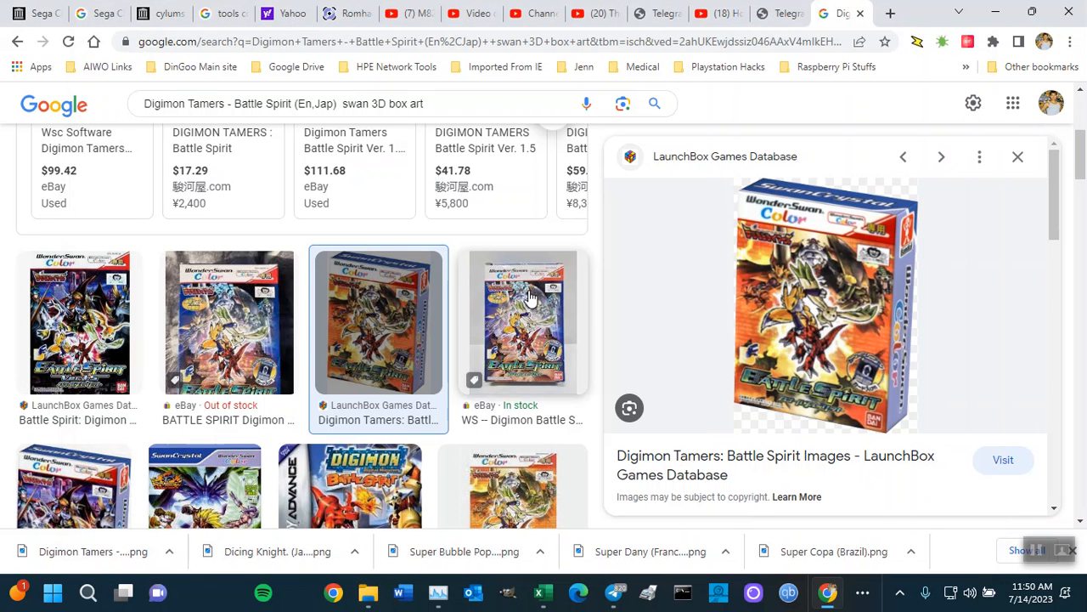
pyautogui.moveTo(337, 105); pyautogui.dragTo(91, 104)
pyautogui.press('BackSpace')
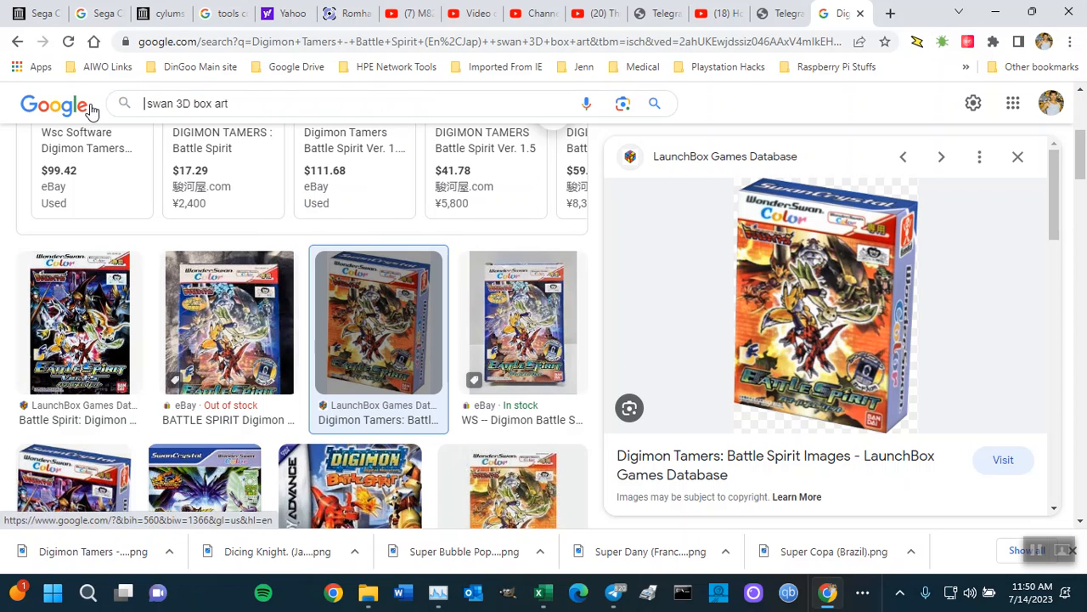
pyautogui.hotkey('ctrl', 'v')
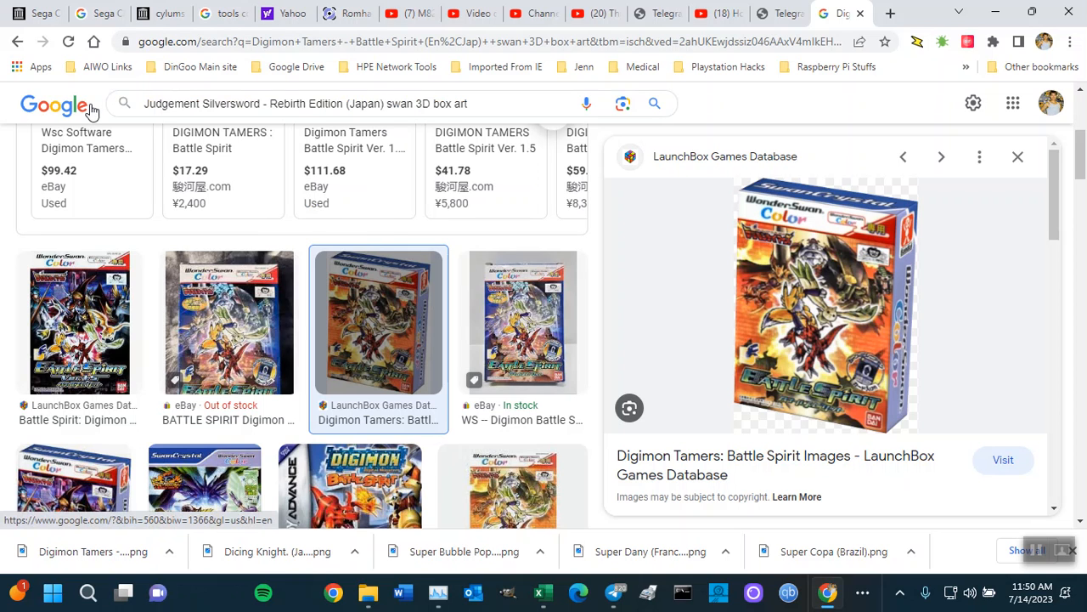
pyautogui.press('Return')
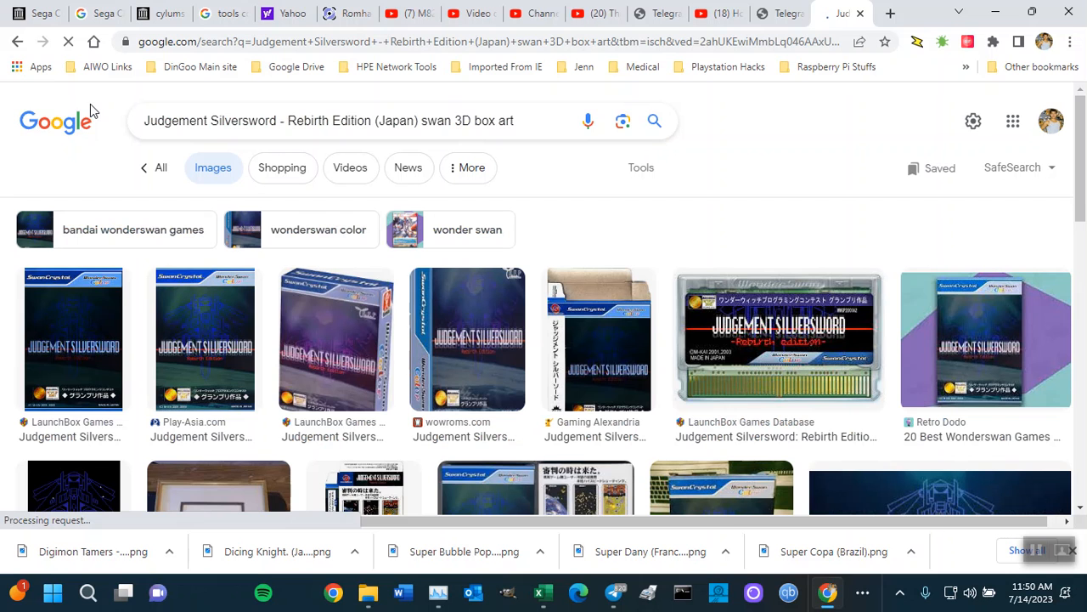
# Save the LaunchBox 3D box image of the game into the WonderSwan folder as "Judgement Silversword - Rebirth Edition (Japan).png".
pyautogui.click(324, 338)
pyautogui.rightClick(813, 266)
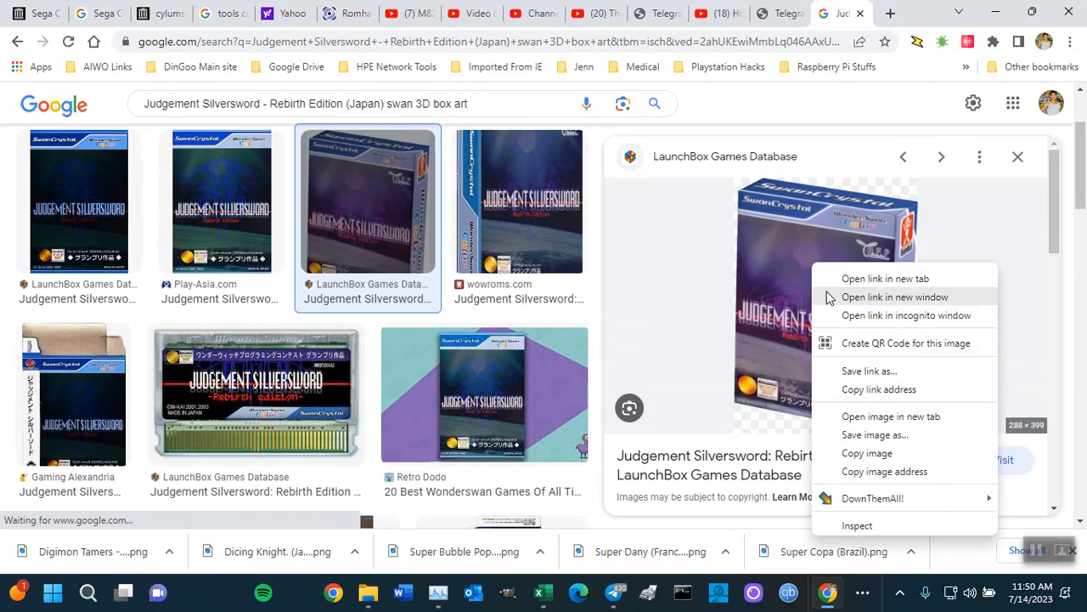
pyautogui.click(875, 434)
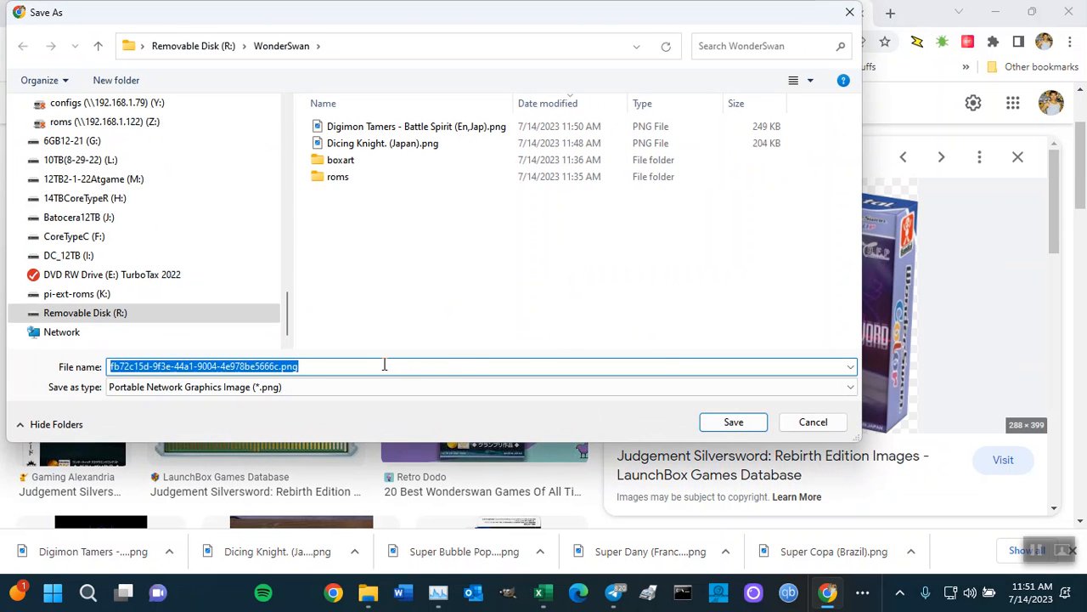
pyautogui.hotkey('ctrl', 'v')
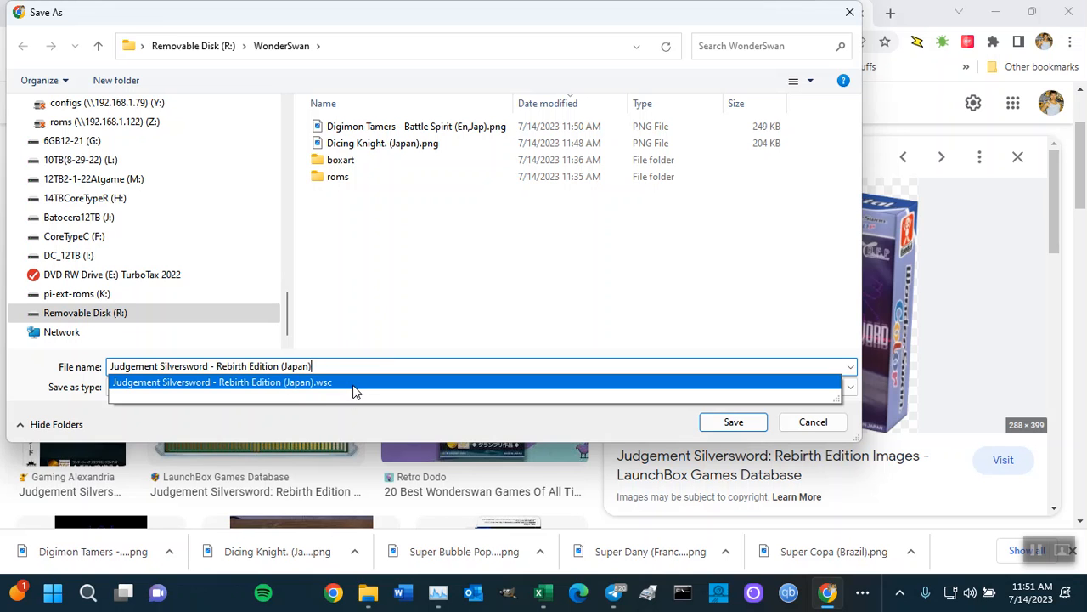
pyautogui.click(355, 387)
pyautogui.doubleClick(321, 366)
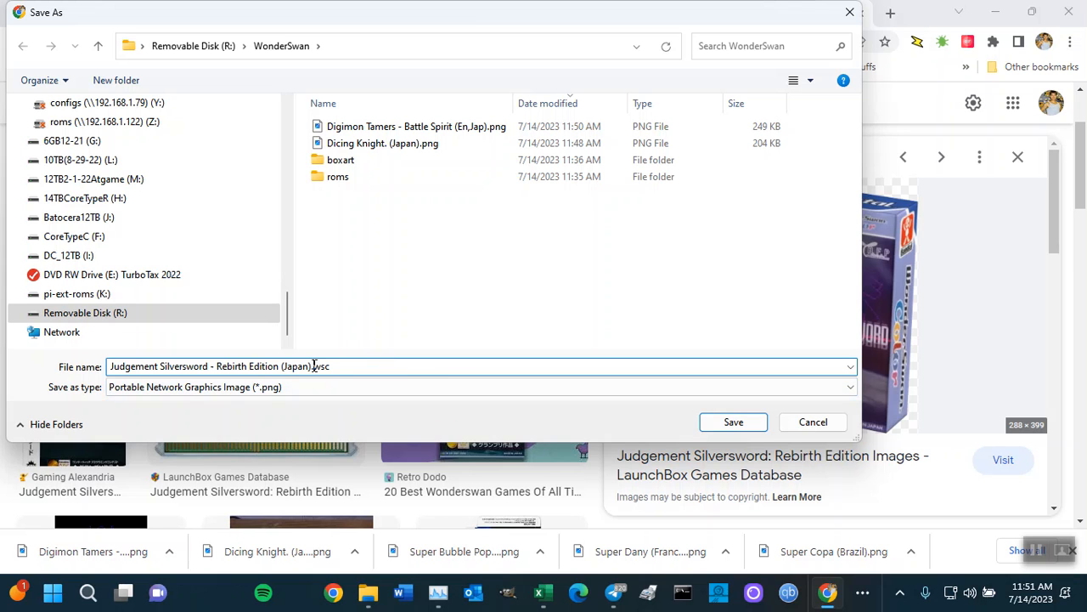
pyautogui.write('png')
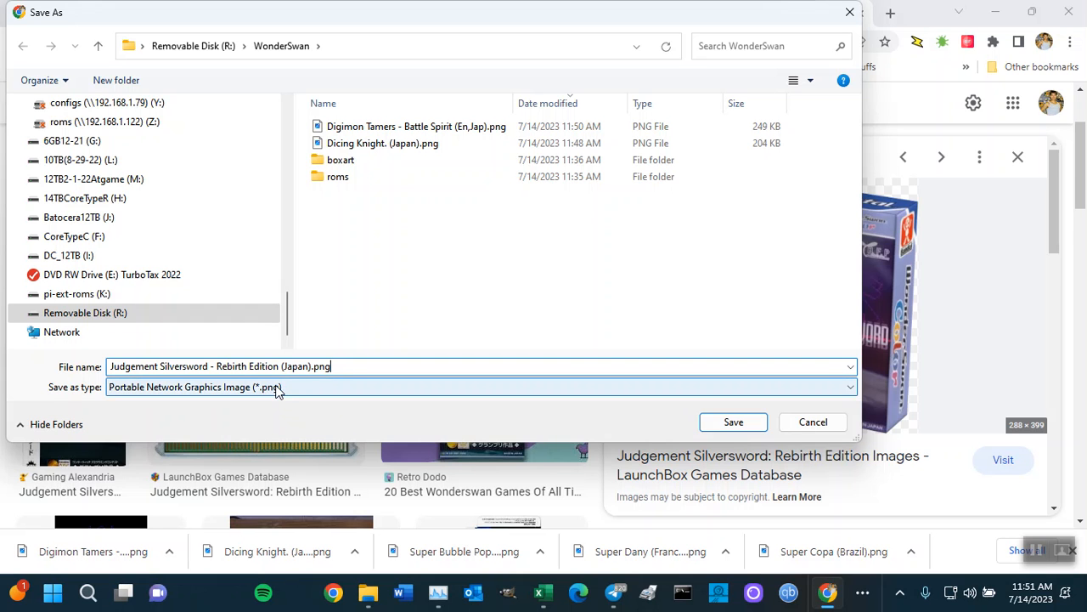
pyautogui.click(733, 422)
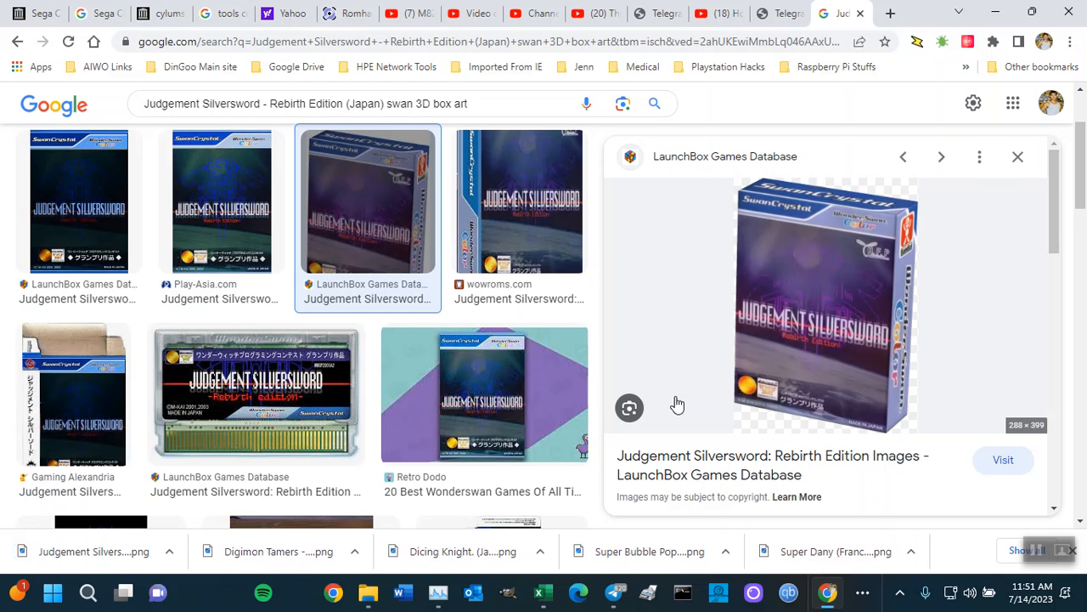
# Return to the WonderSwan folder and copy the file name "Makai Toushi Sa-Ga (Japan)" without its extension.
pyautogui.hotkey('alt', 'Tab')
pyautogui.click(470, 311)
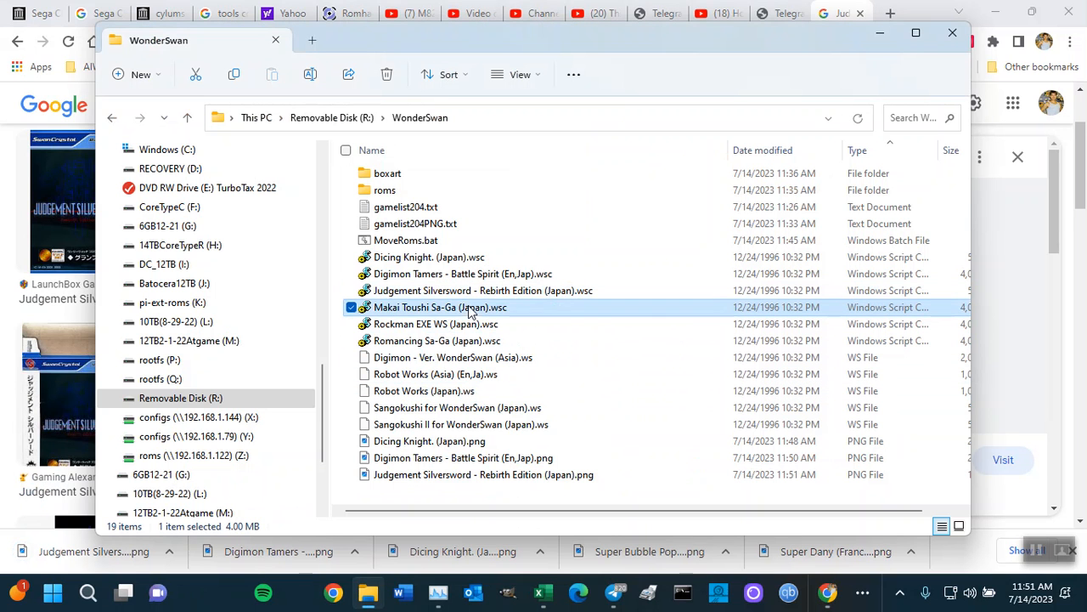
pyautogui.click(435, 311)
pyautogui.hotkey('ctrl', 'c')
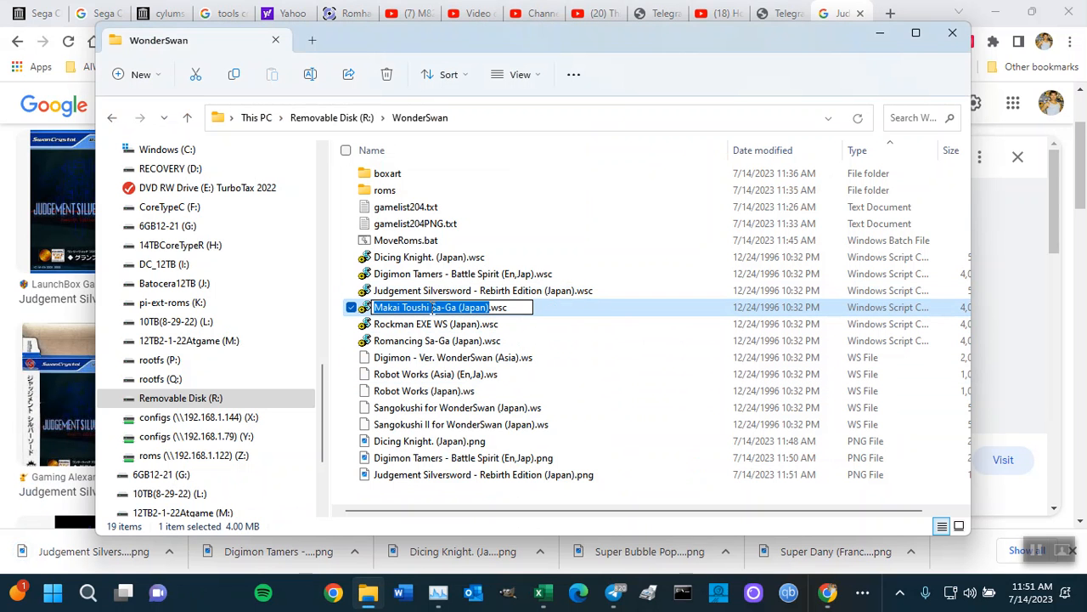
# Back in the browser, replace the Judgement Silversword name in the image search query with "Makai Toushi Sa-Ga (Japan)" and run the search.
pyautogui.click(1013, 290)
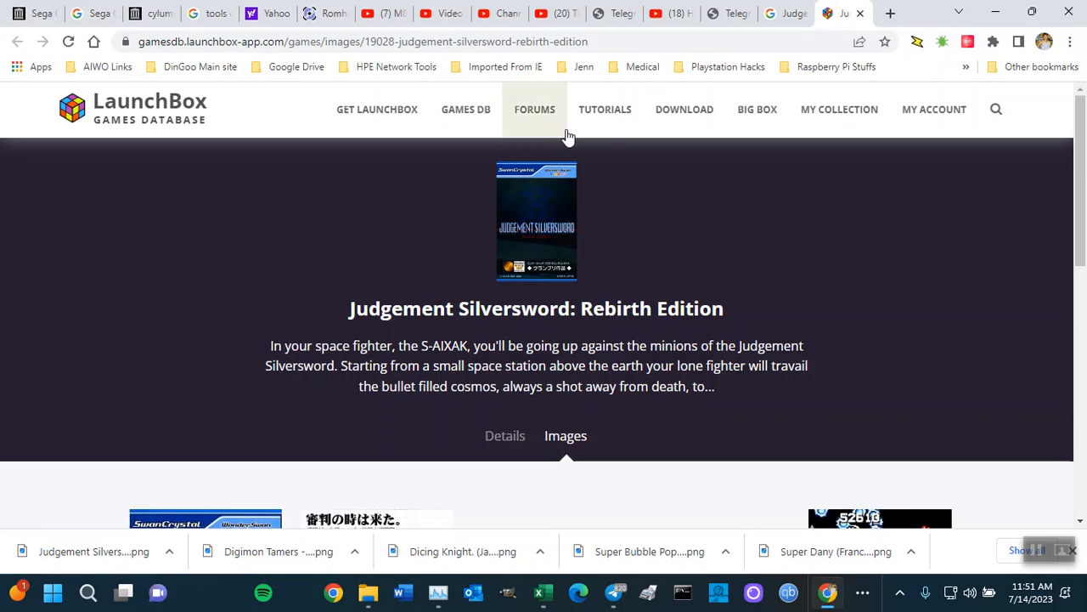
pyautogui.click(860, 13)
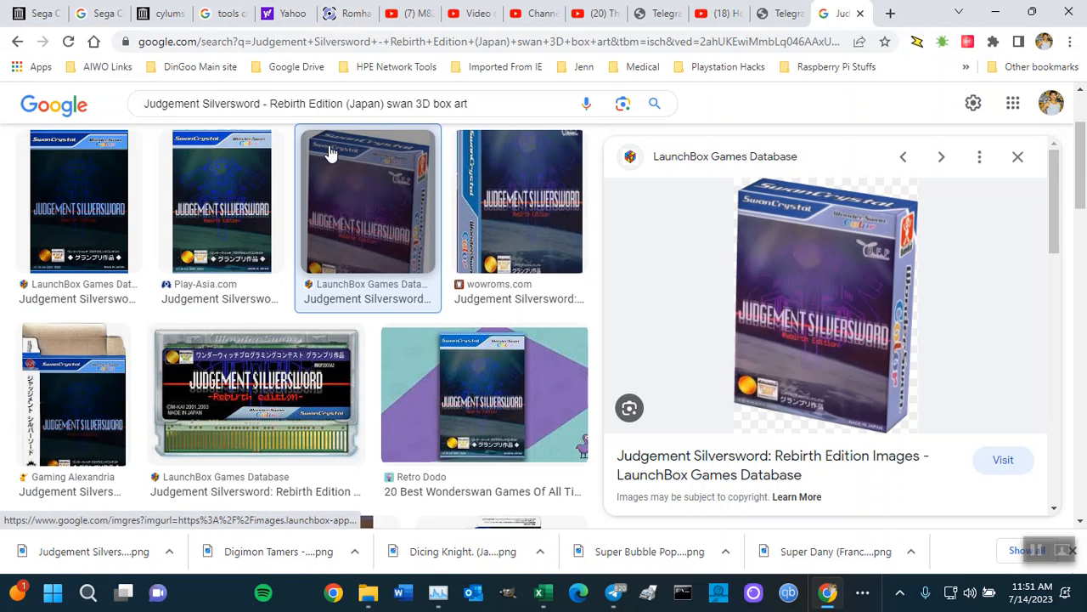
pyautogui.moveTo(386, 103); pyautogui.dragTo(30, 106)
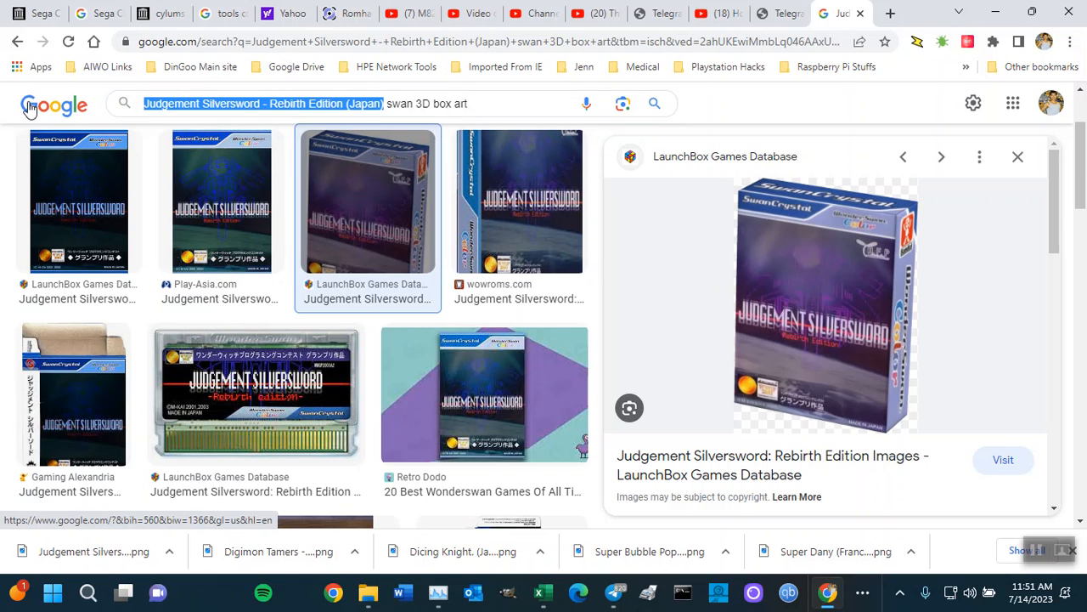
pyautogui.hotkey('ctrl', 'v')
pyautogui.press('Return')
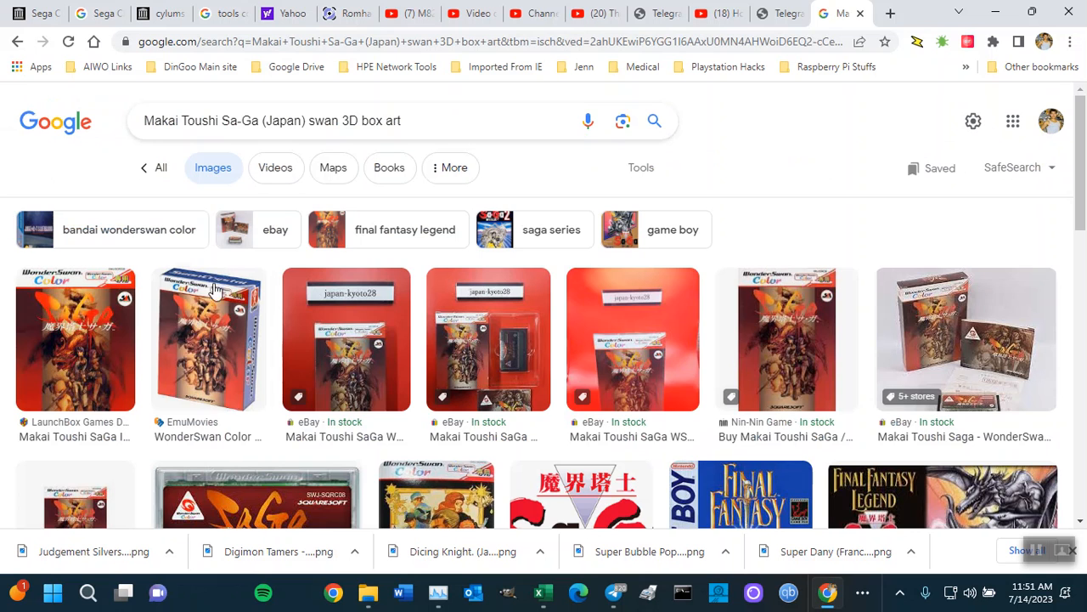
# Save the EmuMovies 3D box image of the game into the WonderSwan folder as "Makai Toushi Sa-Ga (Japan).png", with all file types listed.
pyautogui.click(185, 341)
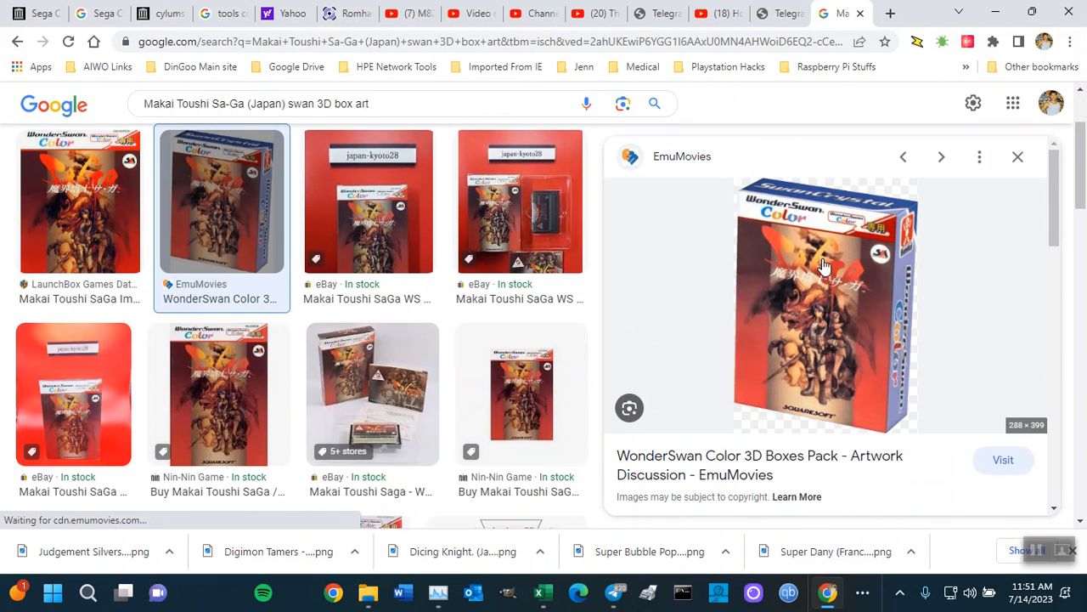
pyautogui.rightClick(822, 265)
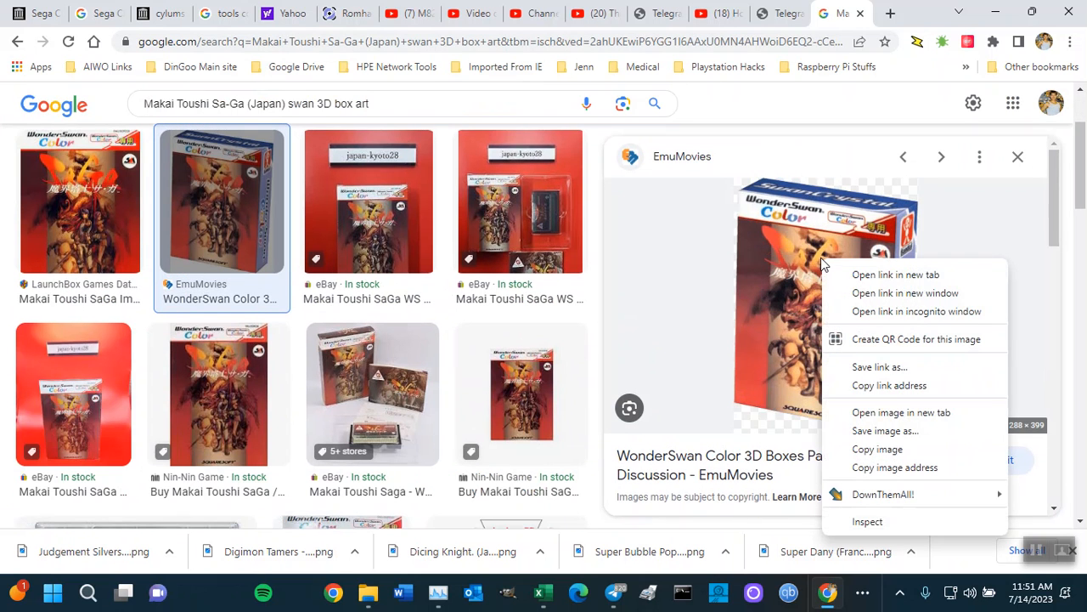
pyautogui.click(858, 431)
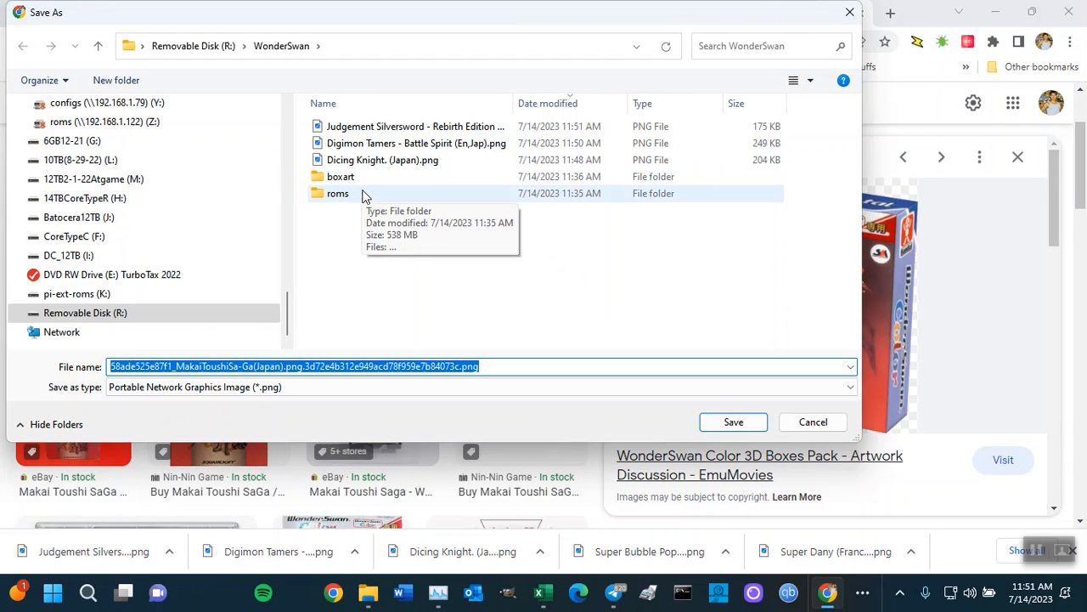
pyautogui.click(323, 389)
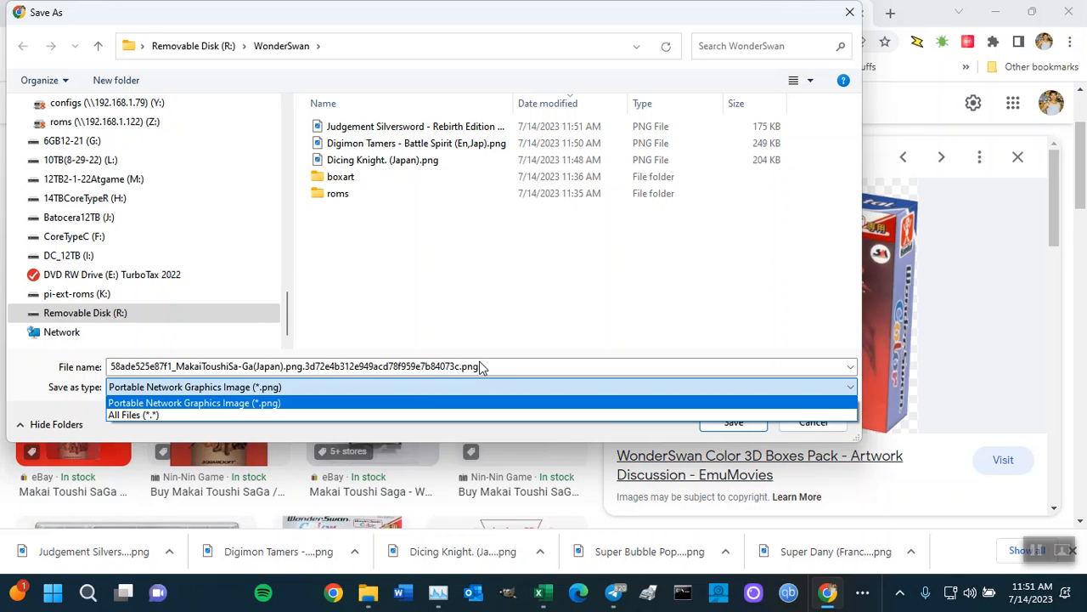
pyautogui.click(388, 417)
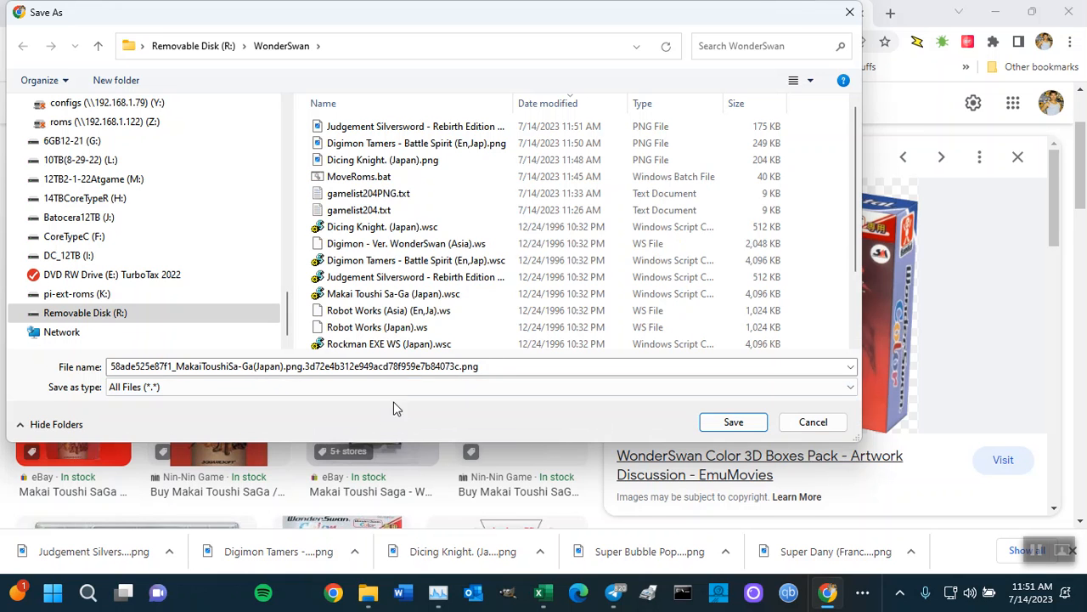
pyautogui.click(513, 367)
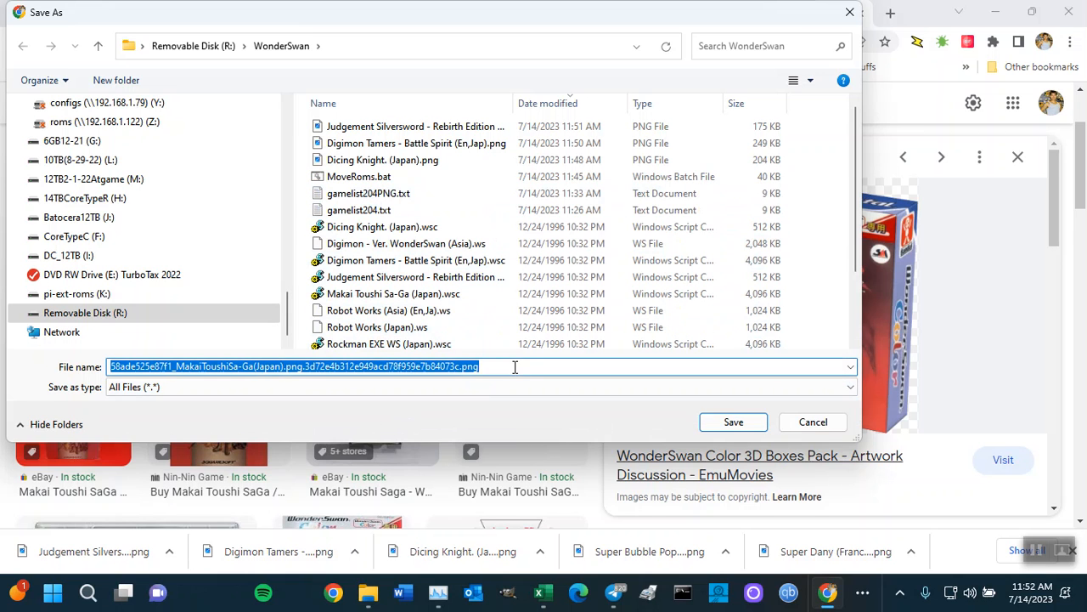
pyautogui.hotkey('ctrl', 'v')
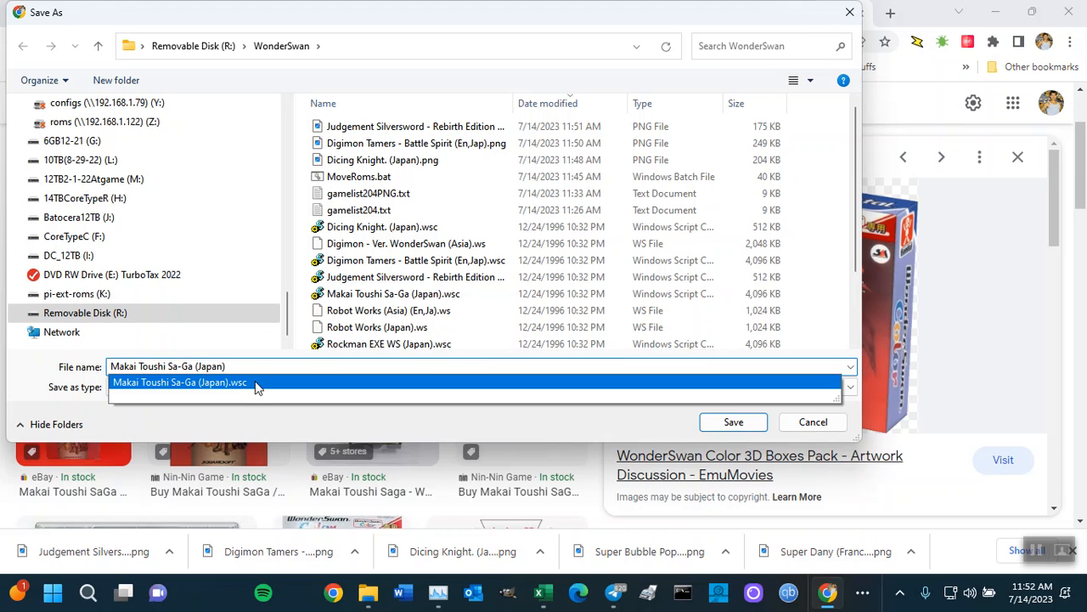
pyautogui.click(227, 389)
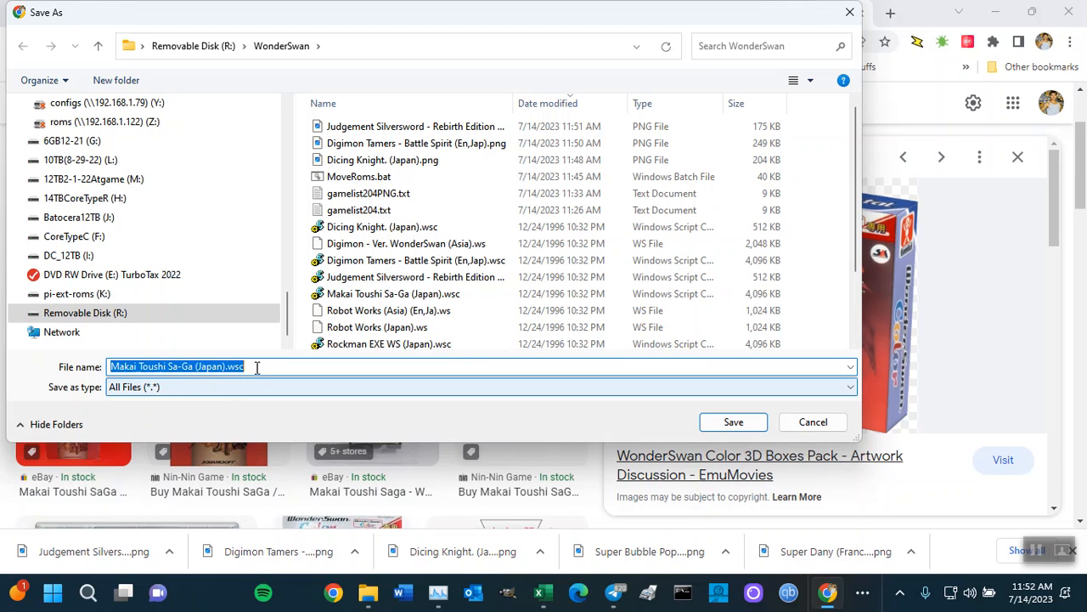
pyautogui.click(263, 366)
pyautogui.press('BackSpace')
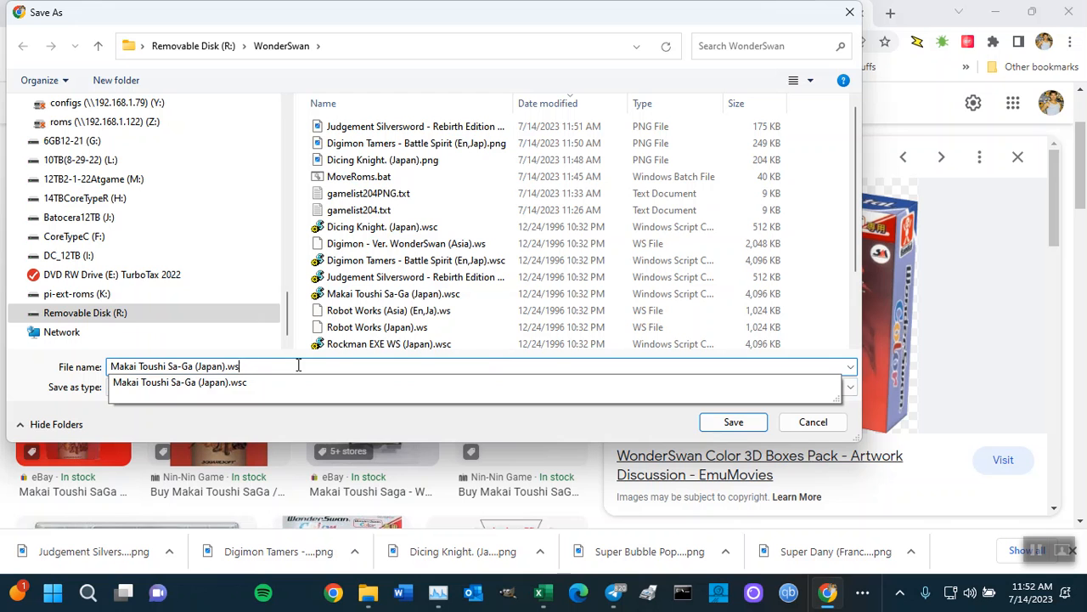
pyautogui.write('png')
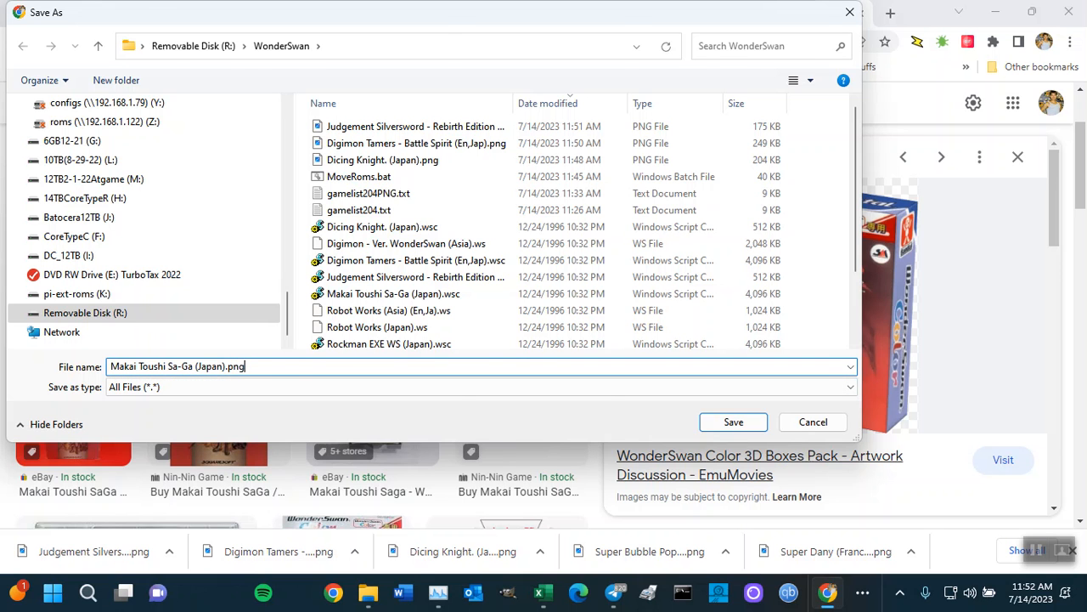
pyautogui.press('Return')
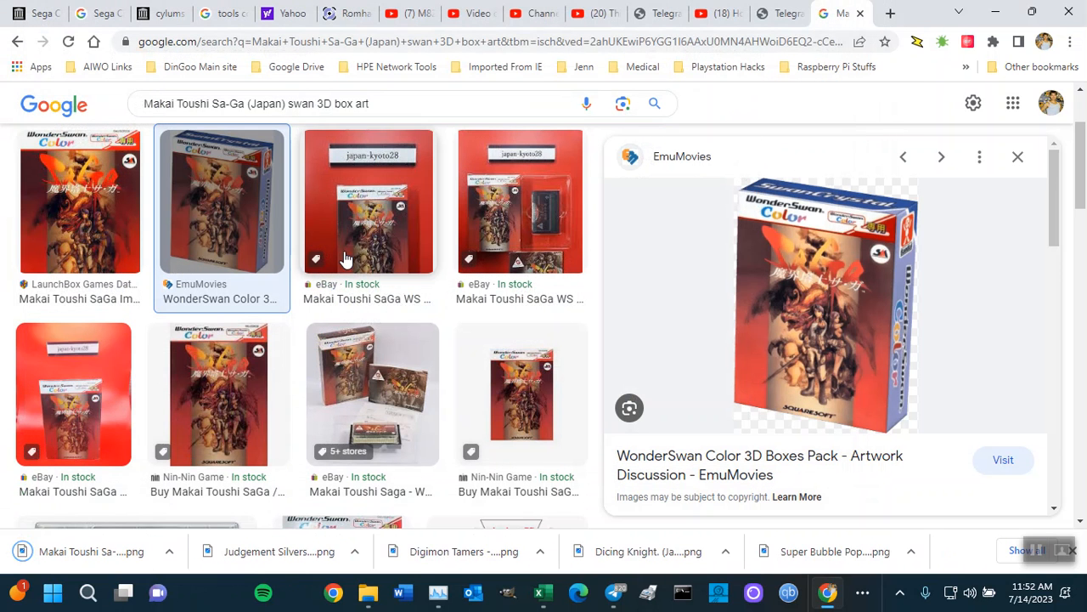
# Return to the WonderSwan folder and copy the file name "Rockman EXE WS (Japan)" without its extension.
pyautogui.hotkey('alt', 'Tab')
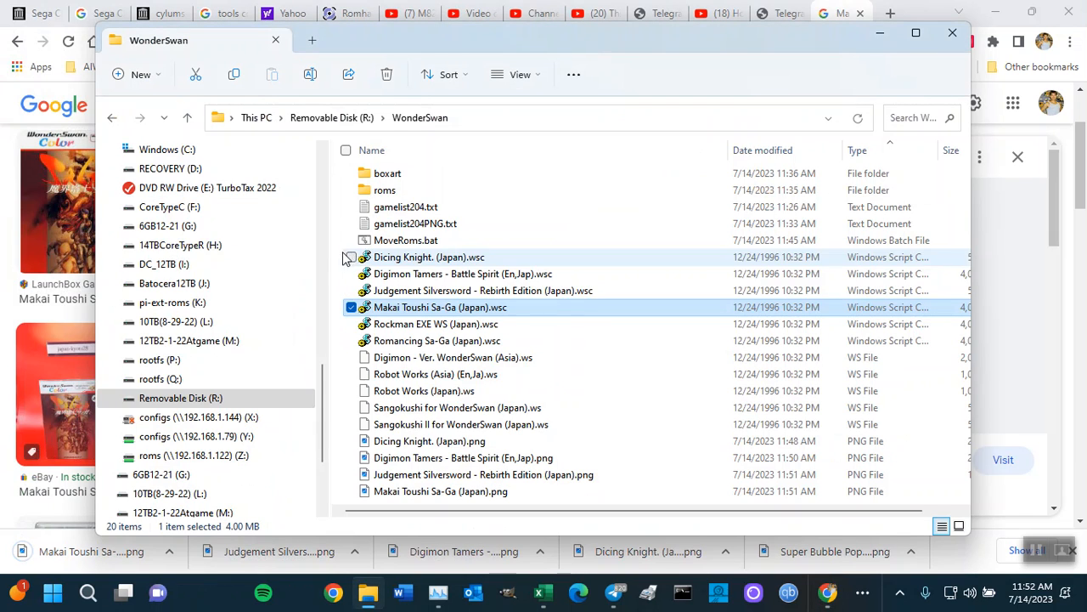
pyautogui.click(435, 327)
pyautogui.click(435, 326)
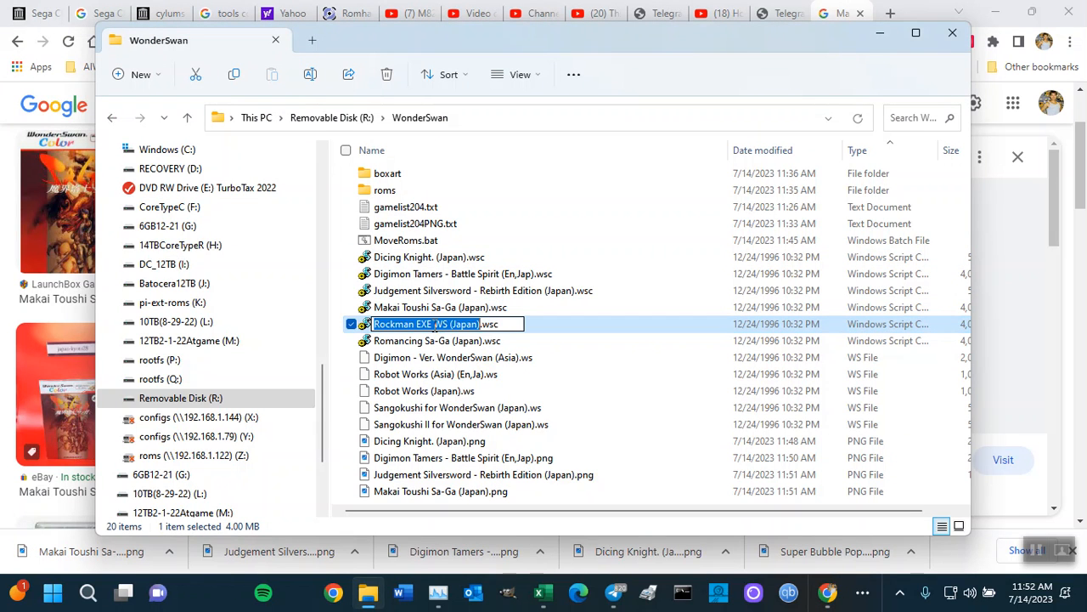
pyautogui.click(435, 326)
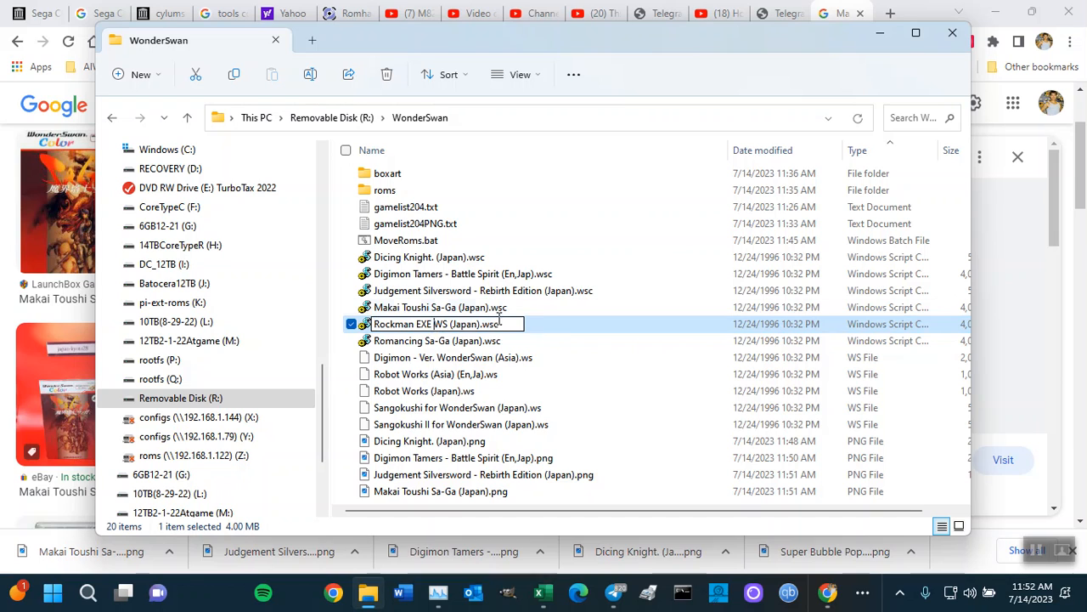
pyautogui.click(554, 325)
pyautogui.click(462, 325)
pyautogui.click(559, 320)
pyautogui.click(464, 324)
pyautogui.click(532, 327)
pyautogui.hotkey('ctrl', 'c')
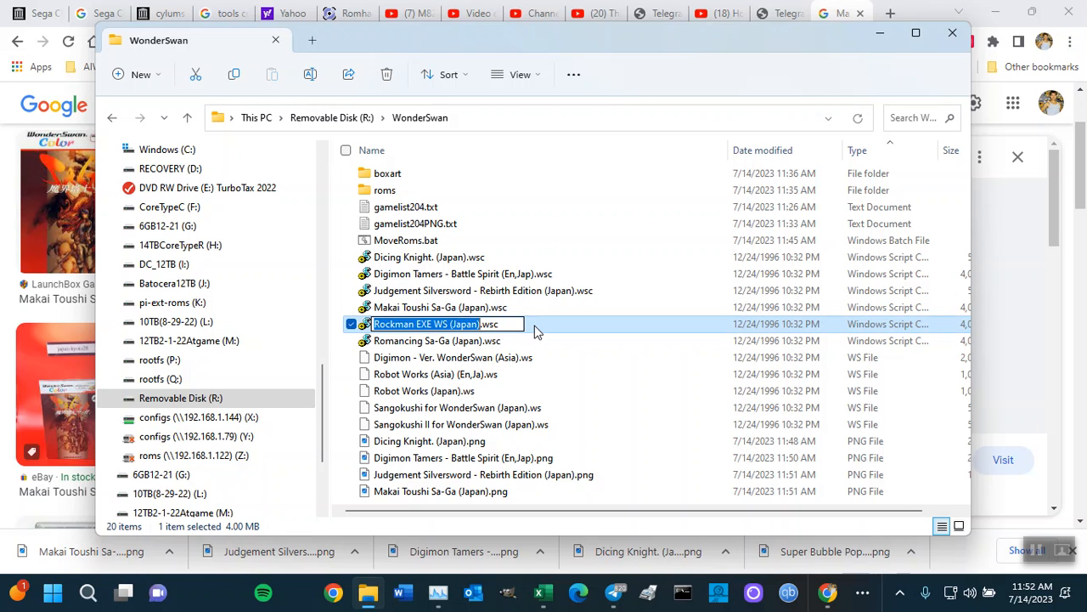
# Back in the browser, replace the Makai Toushi Sa-Ga name in the image query with "Rockman EXE WS (Japan)" and run the search.
pyautogui.click(992, 295)
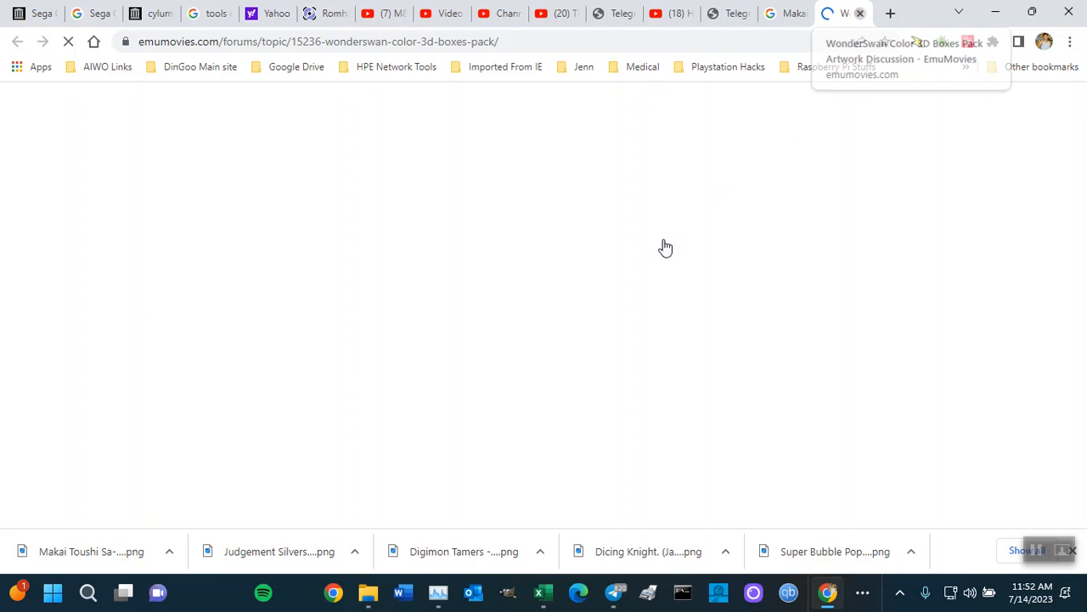
pyautogui.click(860, 14)
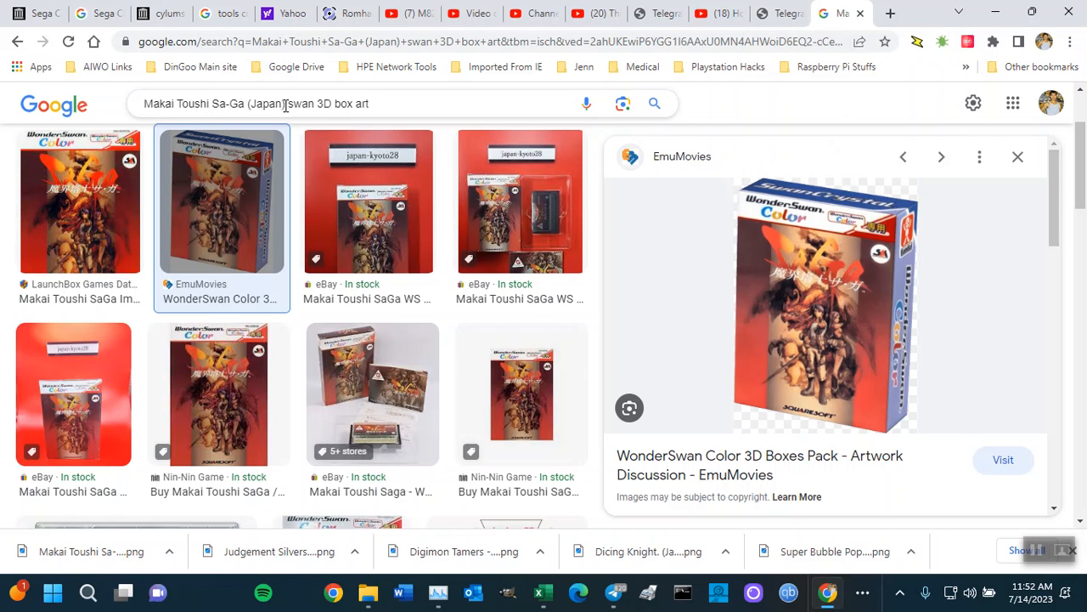
pyautogui.moveTo(280, 108); pyautogui.dragTo(115, 102)
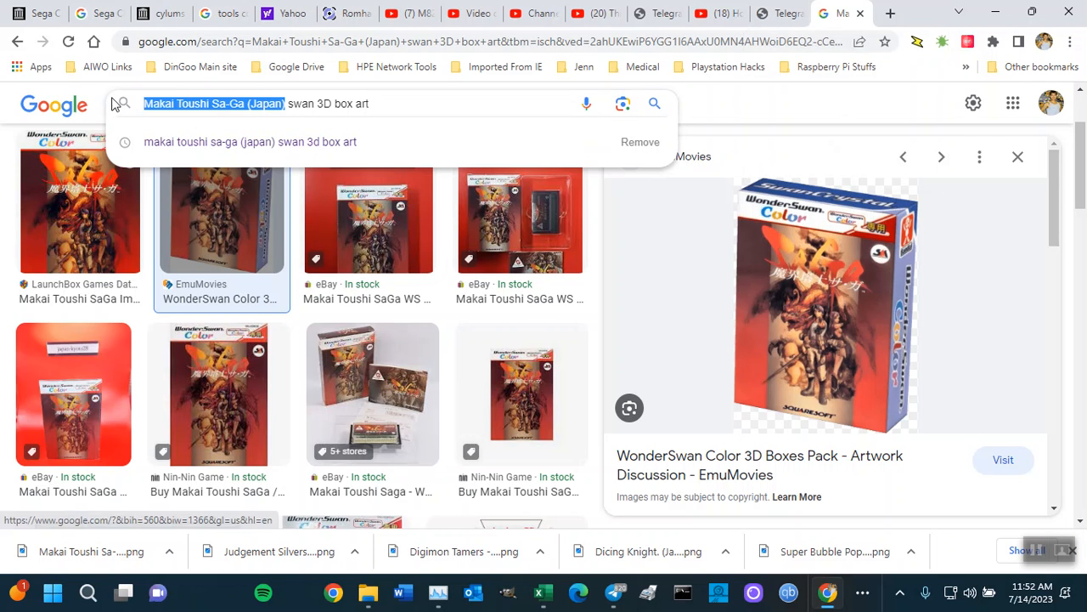
pyautogui.hotkey('ctrl', 'v')
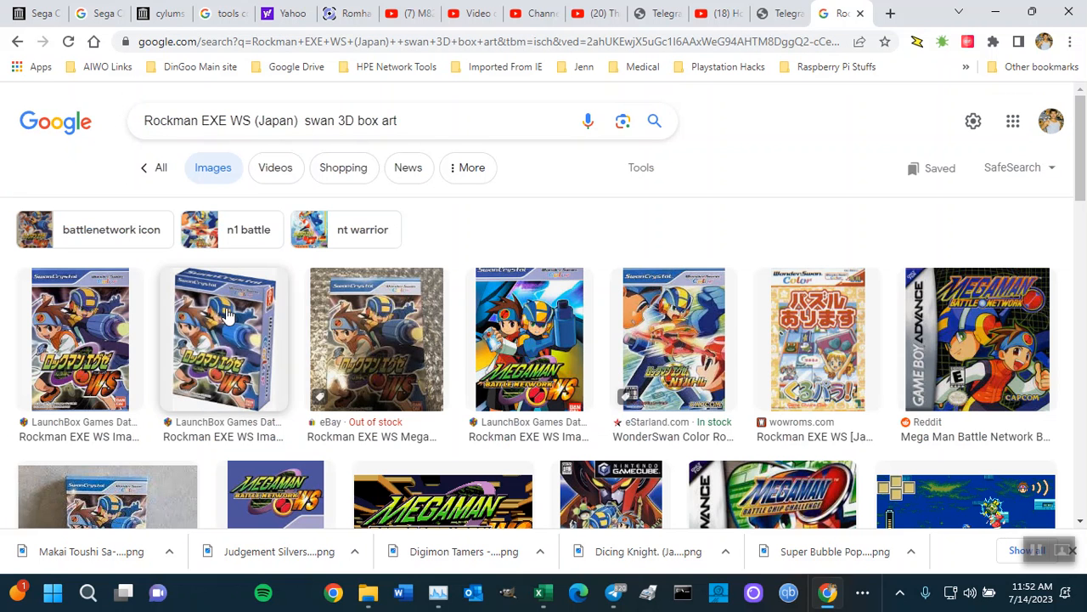
# Save the LaunchBox 3D box image of the game into the WonderSwan folder as "Rockman EXE WS (Japan).png".
pyautogui.click(237, 329)
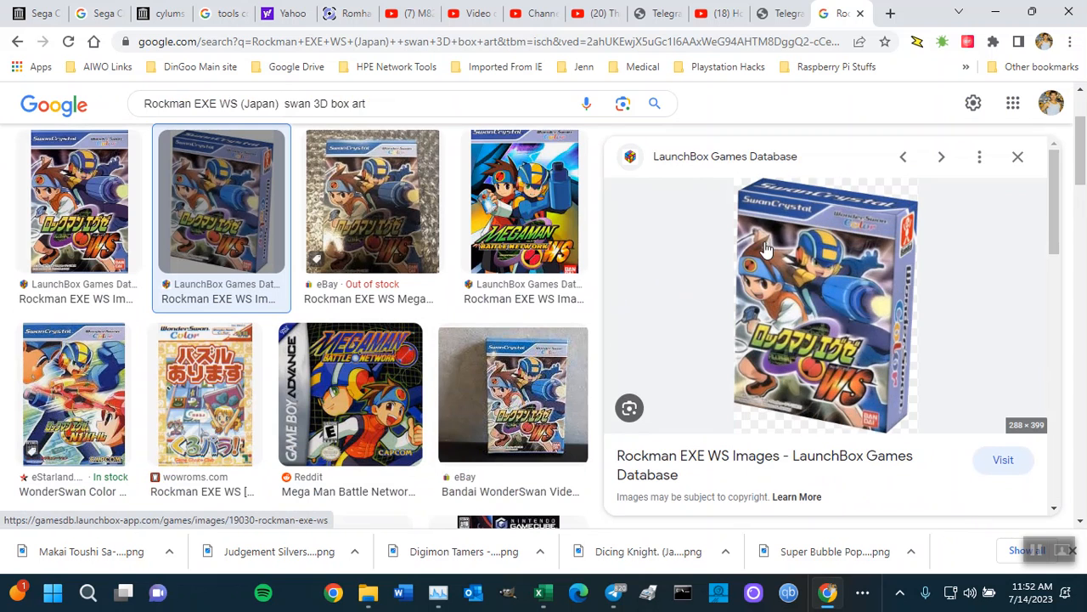
pyautogui.rightClick(788, 266)
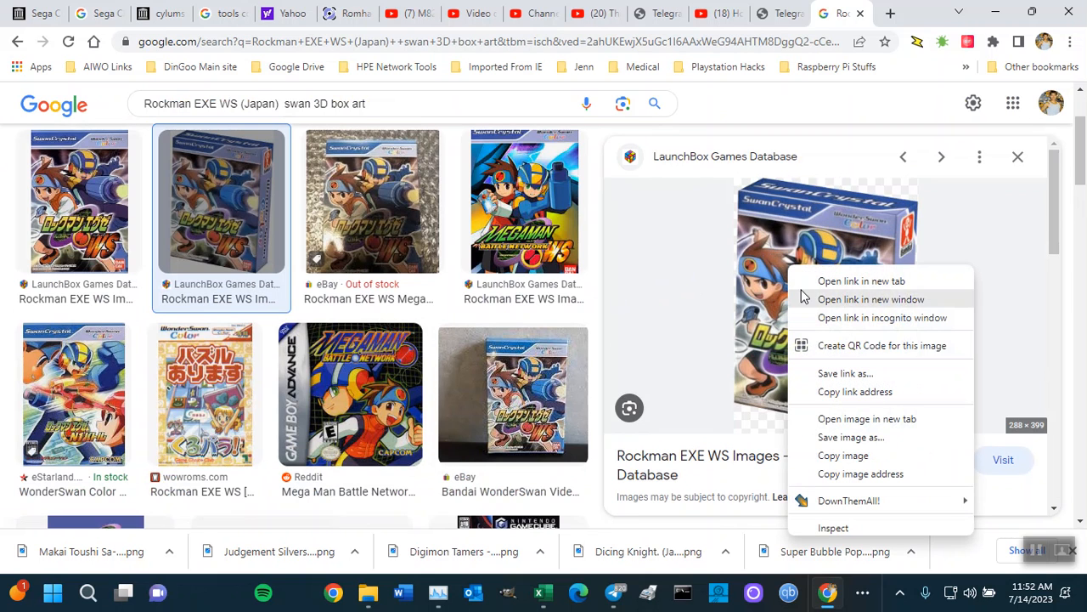
pyautogui.click(850, 437)
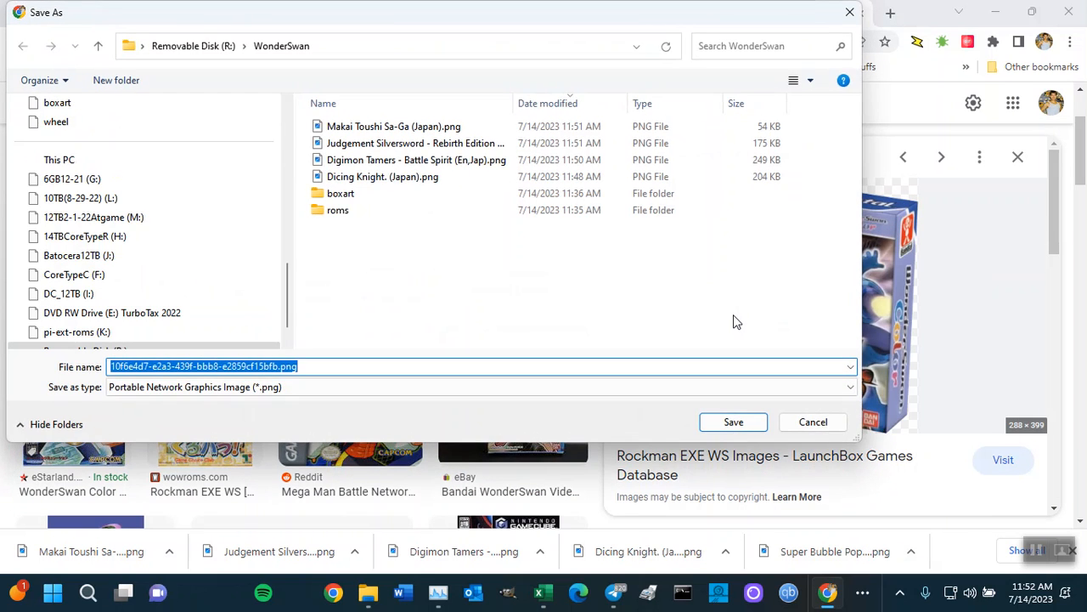
pyautogui.hotkey('ctrl', 'v')
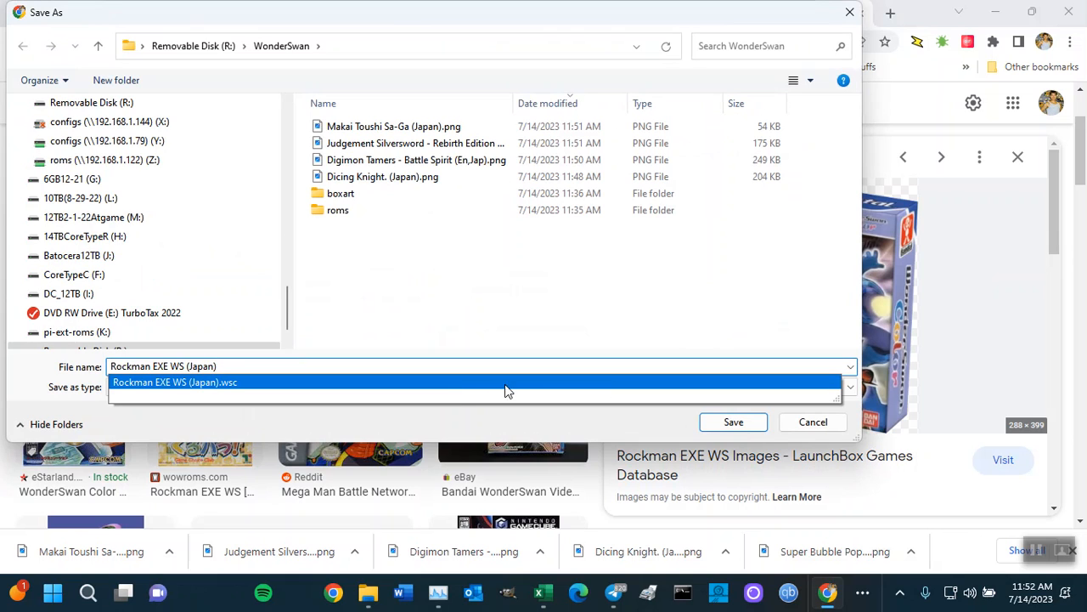
pyautogui.click(455, 391)
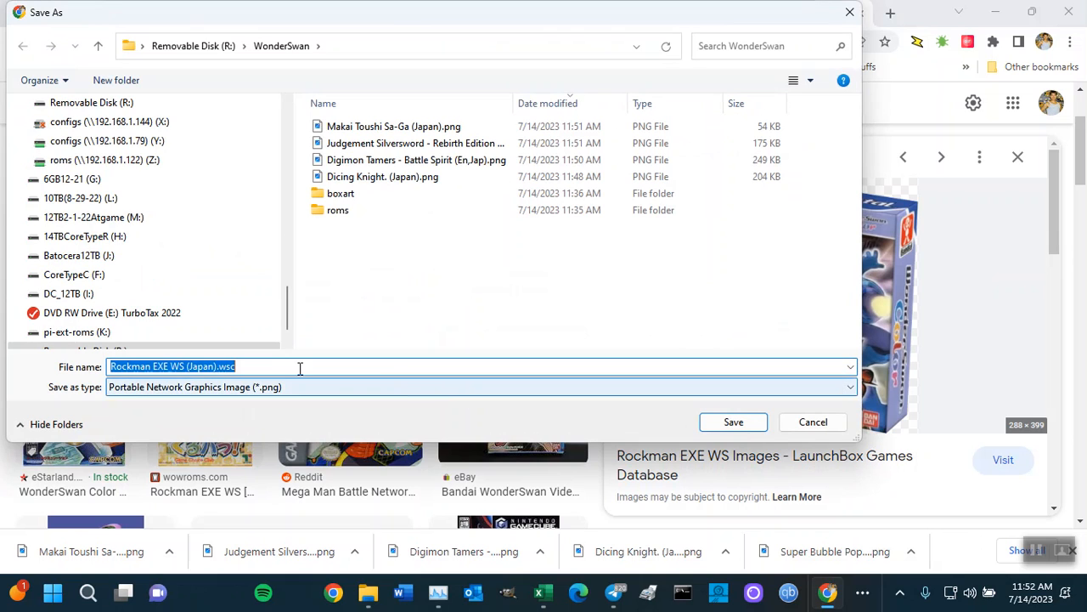
pyautogui.doubleClick(227, 366)
pyautogui.write('png')
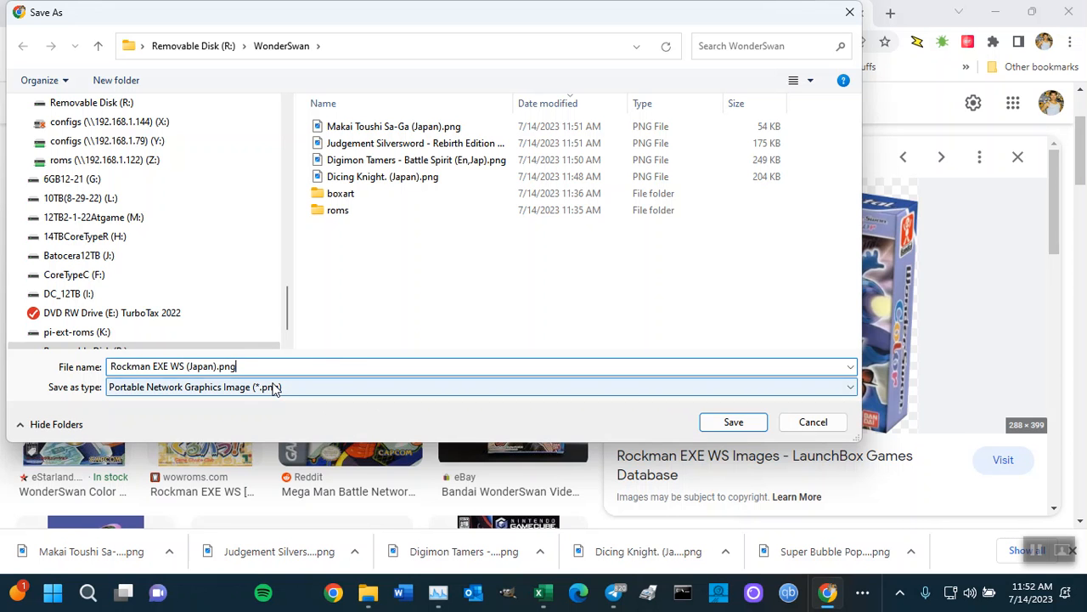
pyautogui.click(722, 423)
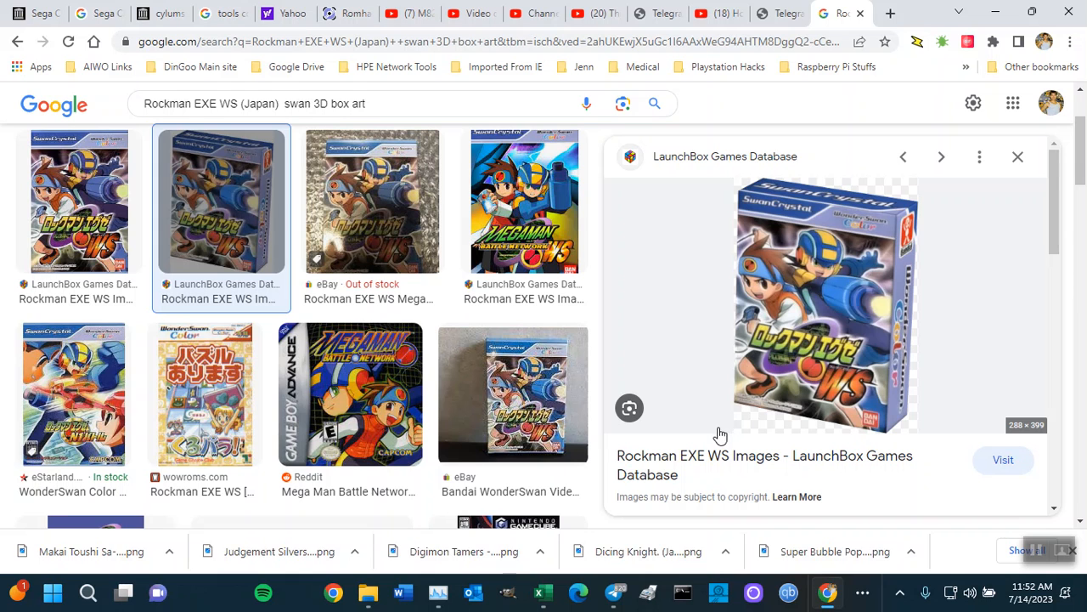
# Switch to the WonderSwan folder and copy the file name "Romancing Sa-Ga (Japan)" without its extension.
pyautogui.hotkey('alt', 'Tab')
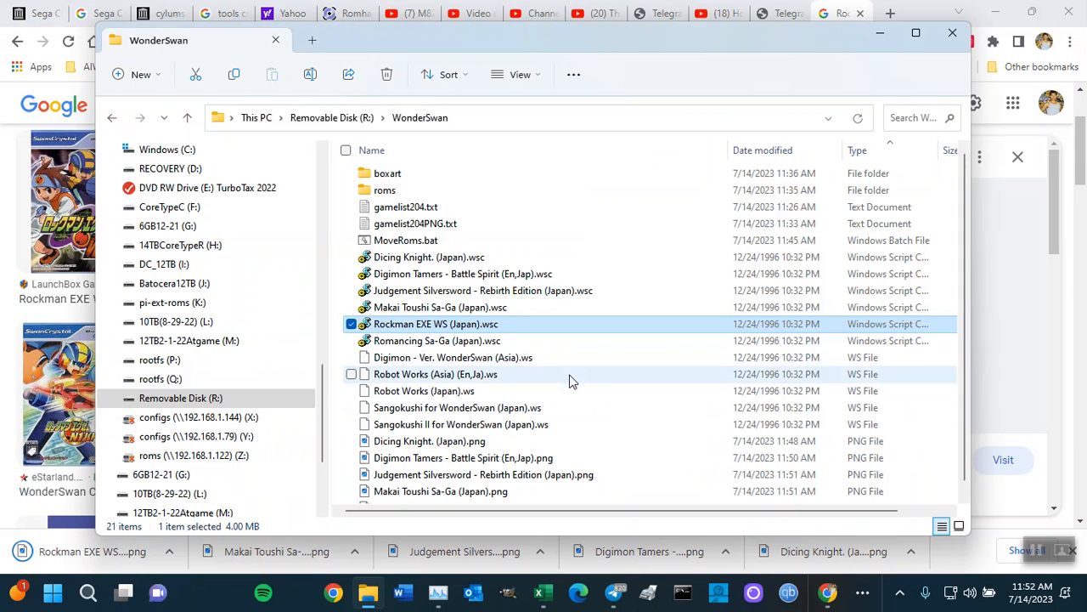
pyautogui.click(417, 344)
pyautogui.click(416, 344)
pyautogui.hotkey('ctrl', 'c')
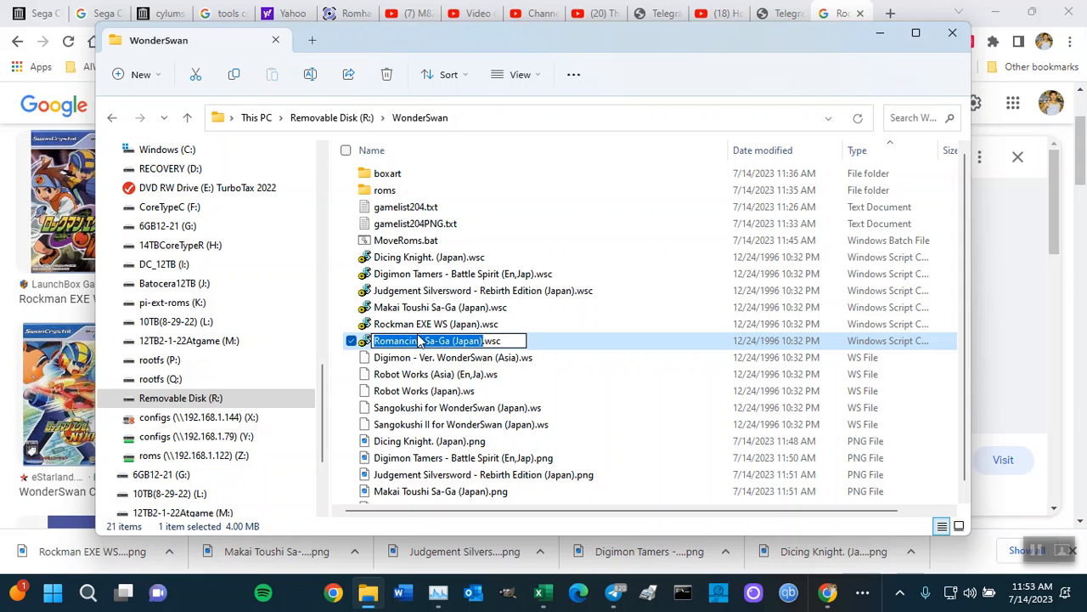
# Back in the browser, search for "Romancing Sa-Ga (Japan)" in place of the Rockman EXE name in the image query.
pyautogui.hotkey('alt', 'Tab')
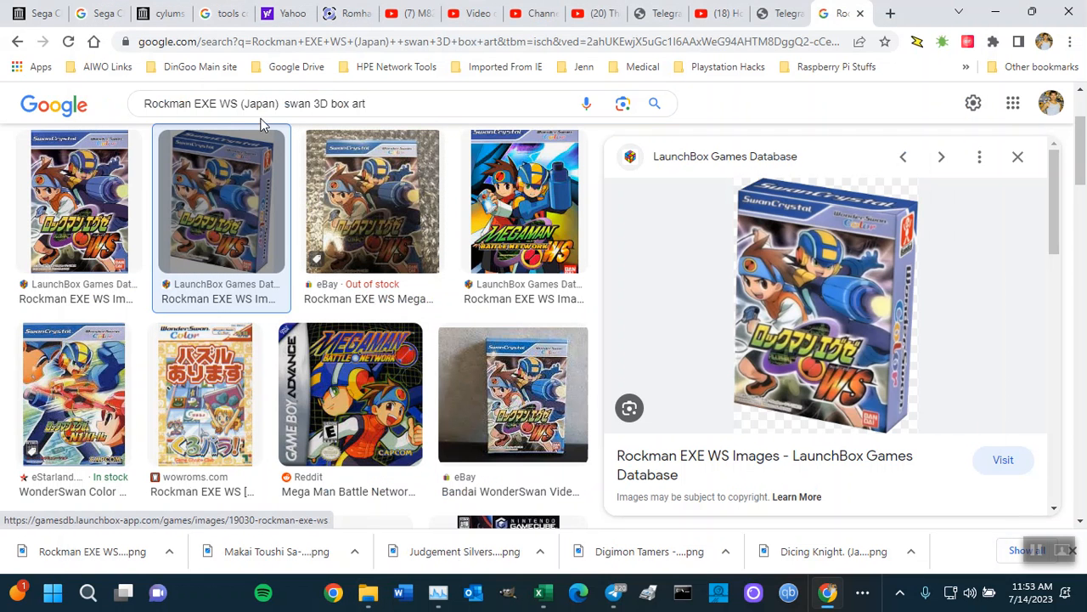
pyautogui.moveTo(278, 103); pyautogui.dragTo(83, 91)
pyautogui.hotkey('ctrl', 'v')
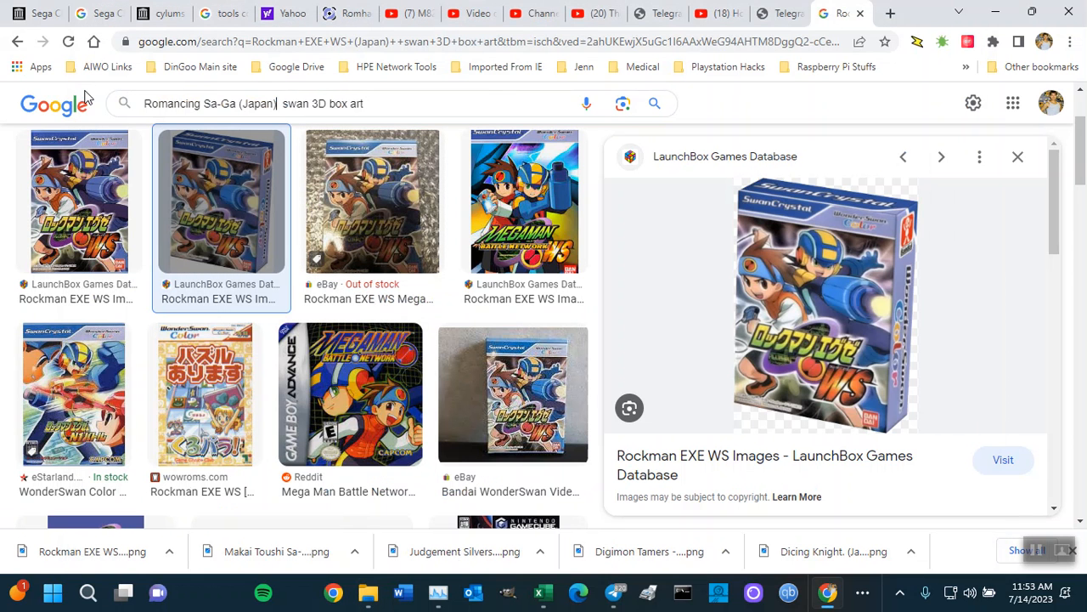
pyautogui.press('Return')
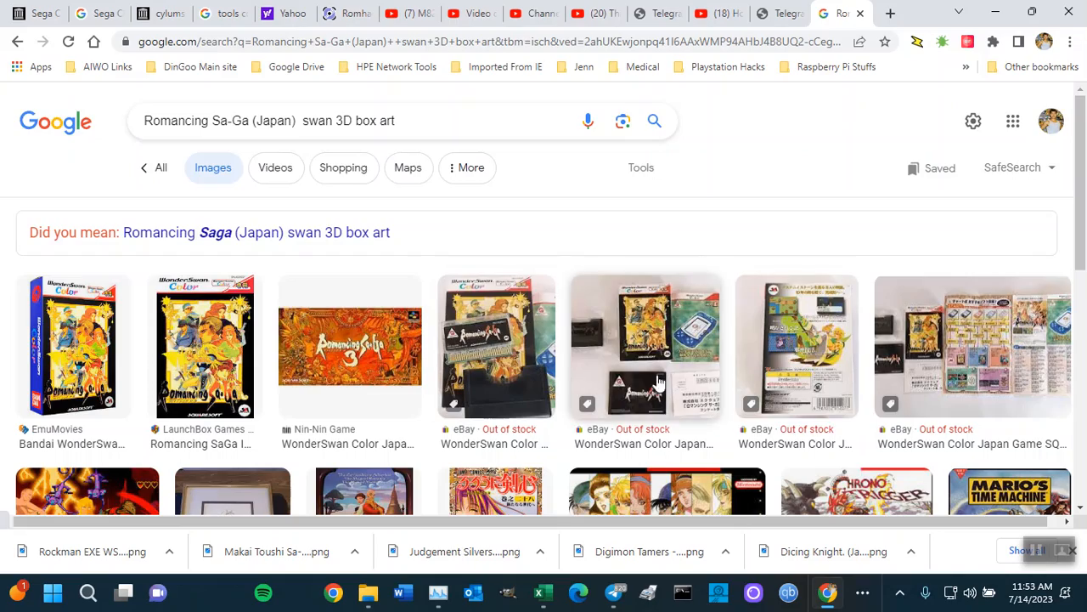
# Look through the Romancing Sa-Ga image results and open the preview of the EmuMovies 3D box.
pyautogui.scroll(-3, 611, 383)
pyautogui.scroll(-3, 623, 385)
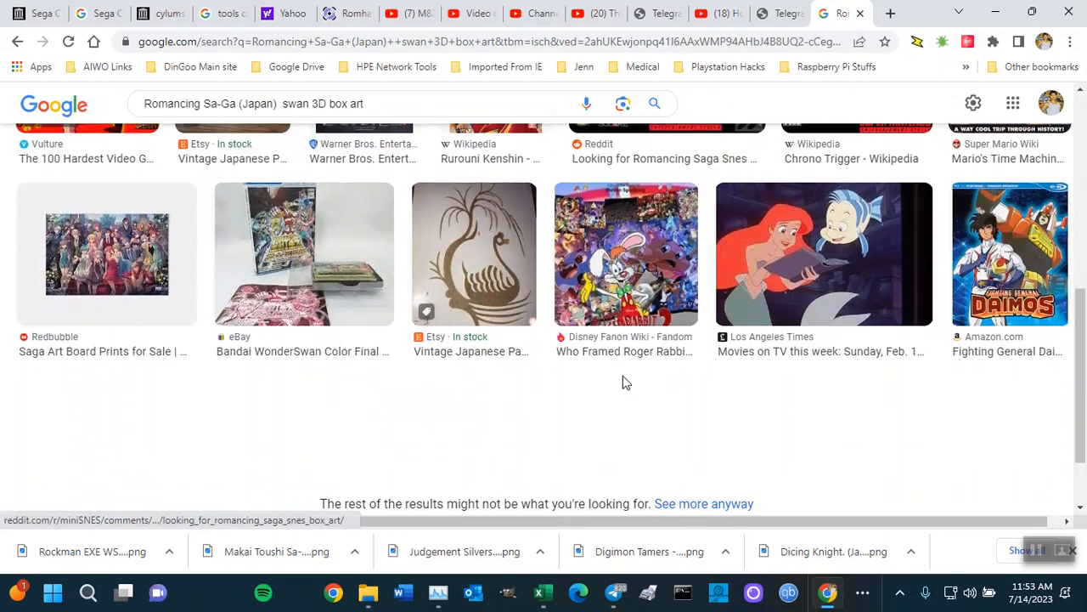
pyautogui.scroll(6, 622, 382)
pyautogui.scroll(-2, 623, 378)
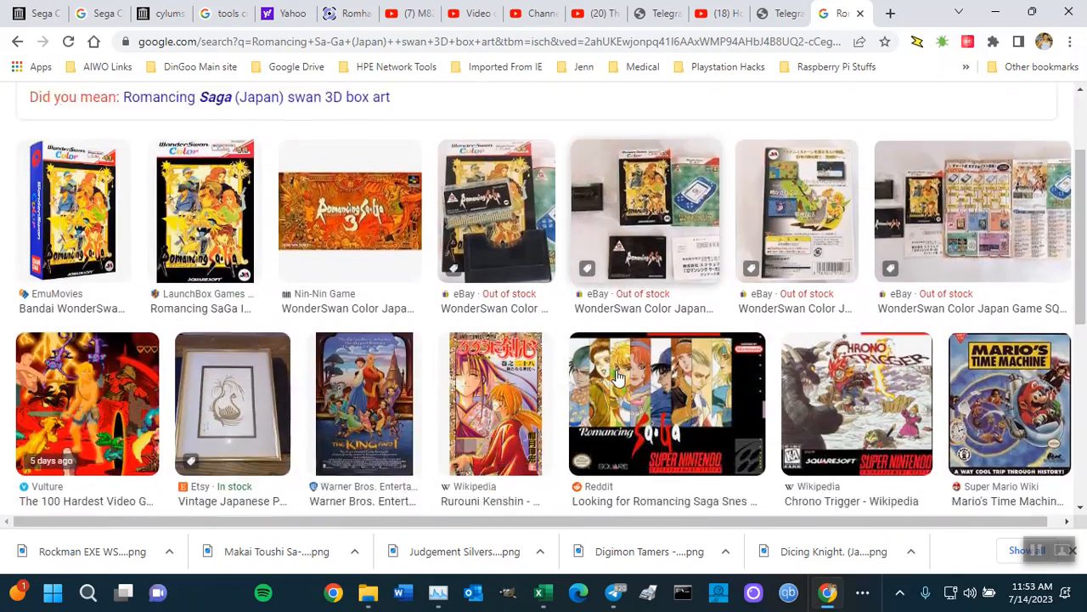
pyautogui.click(93, 195)
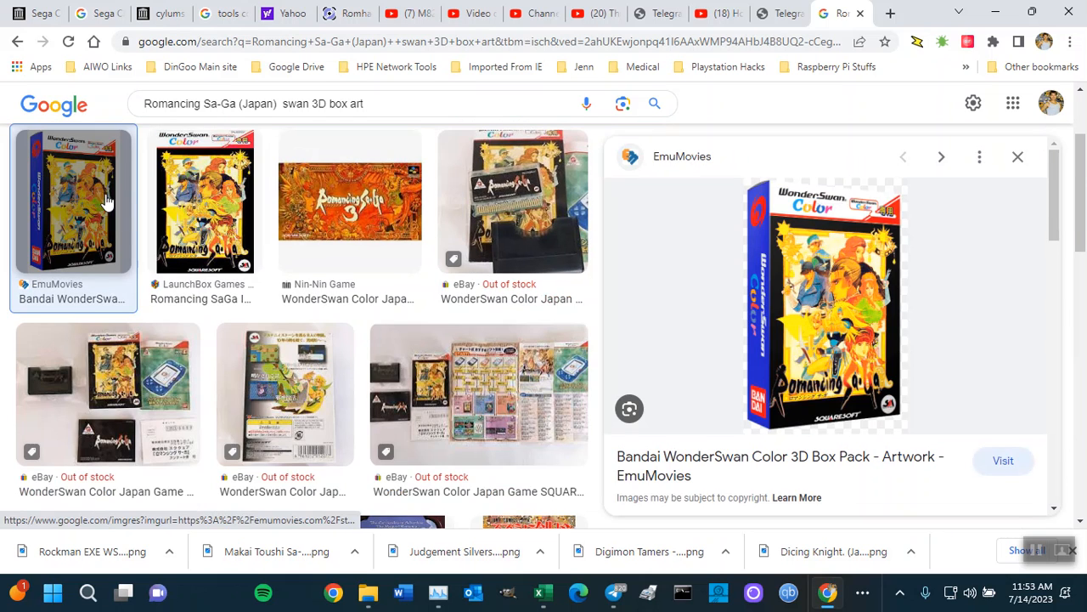
# Save the previewed EmuMovies 3D box image into the WonderSwan folder as "Romancing Sa-Ga (Japan).png".
pyautogui.rightClick(785, 277)
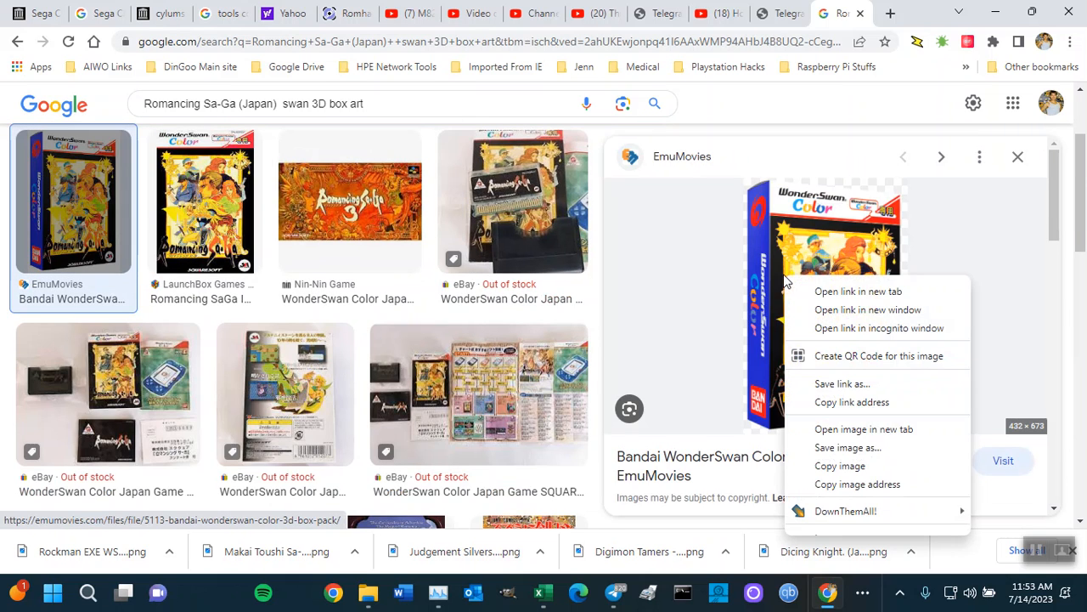
pyautogui.click(849, 447)
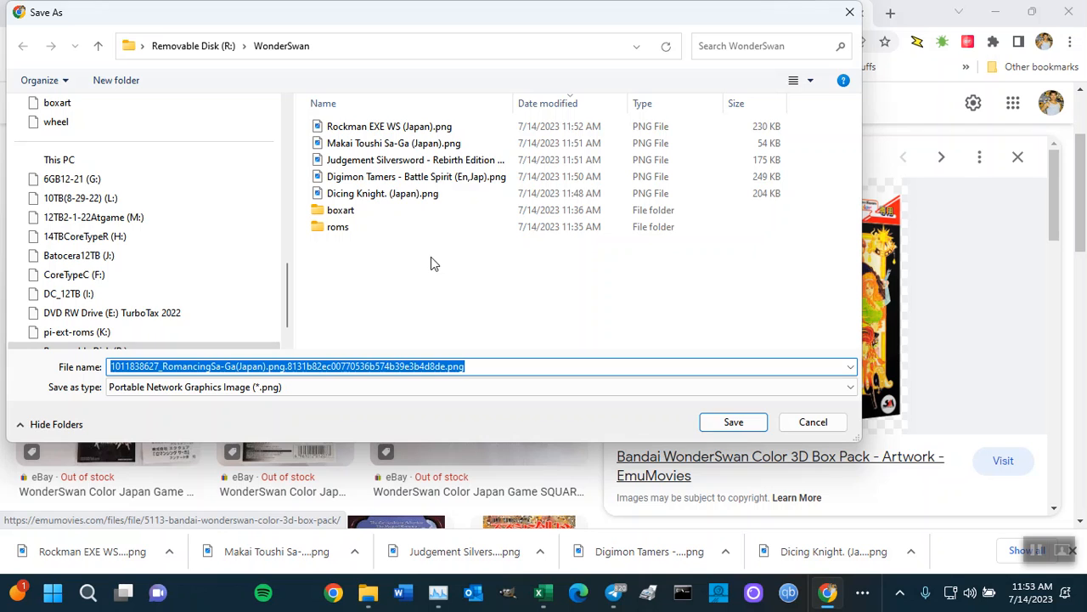
pyautogui.hotkey('ctrl', 'v')
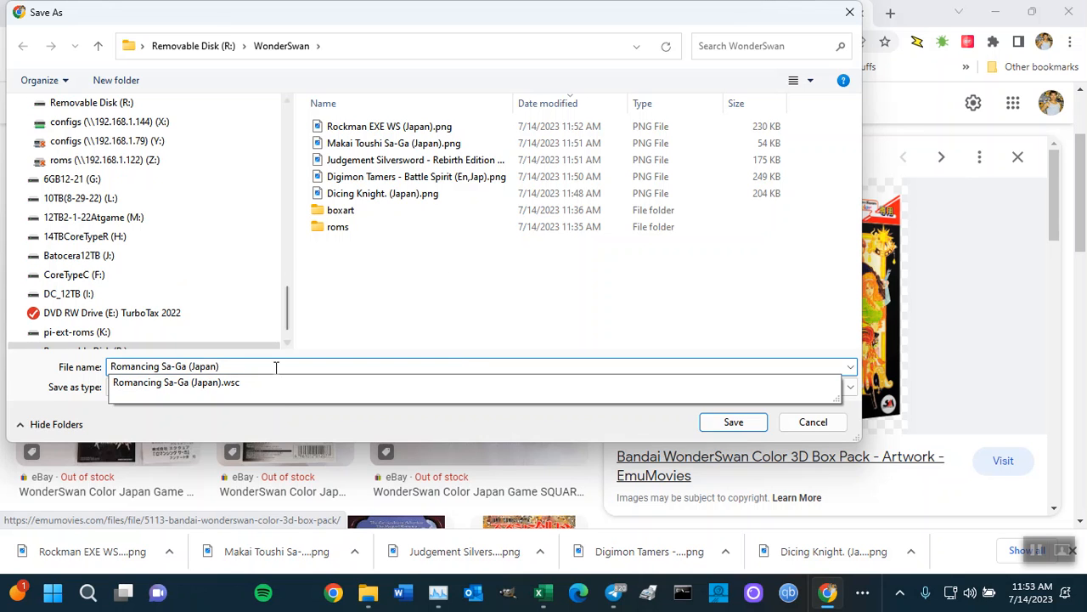
pyautogui.click(283, 387)
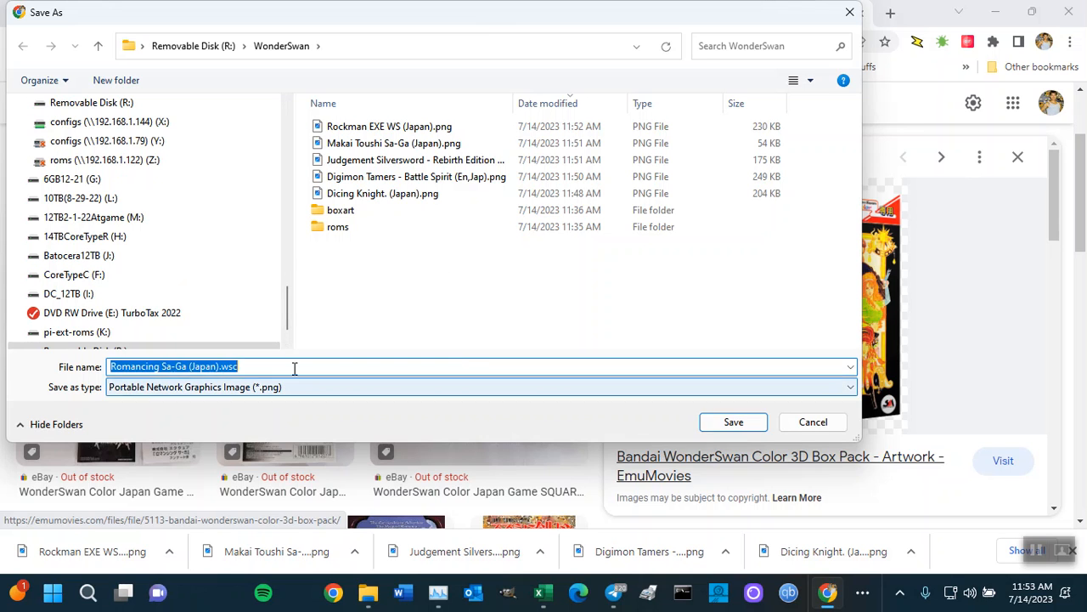
pyautogui.press('BackSpace')
pyautogui.press('BackSpace')
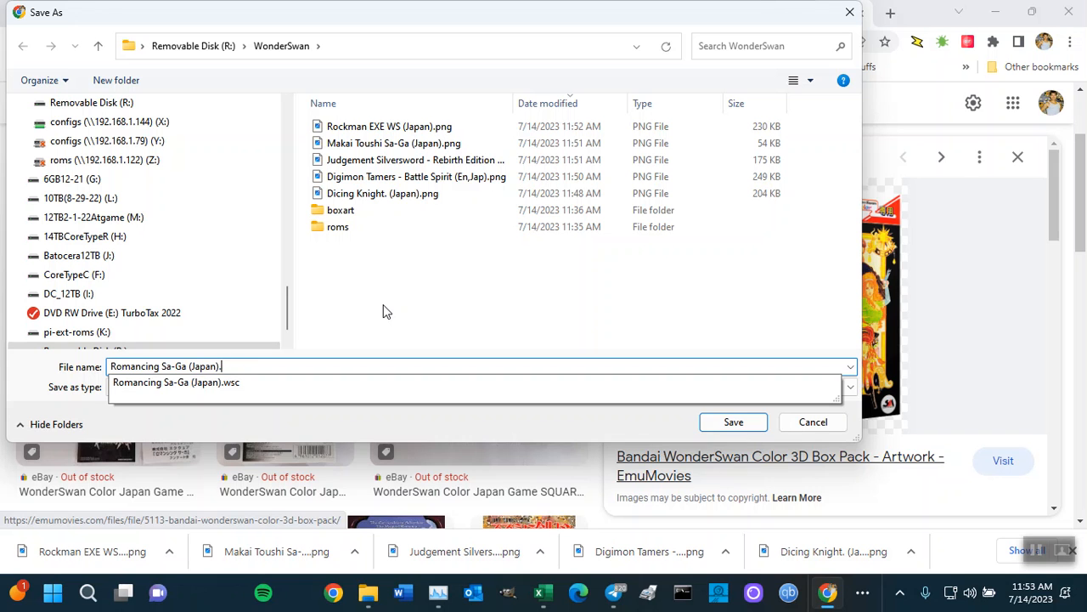
pyautogui.write('png')
pyautogui.press('Return')
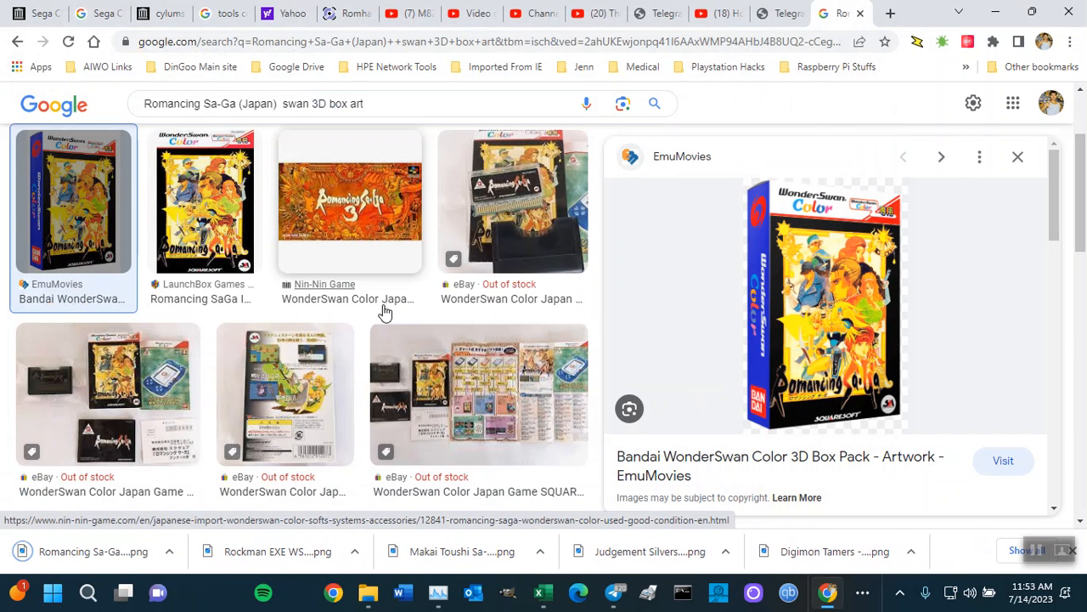
# Switch to the WonderSwan folder and copy the file name "Digimon - Ver. WonderSwan (Asia)" without its extension.
pyautogui.hotkey('alt', 'Tab')
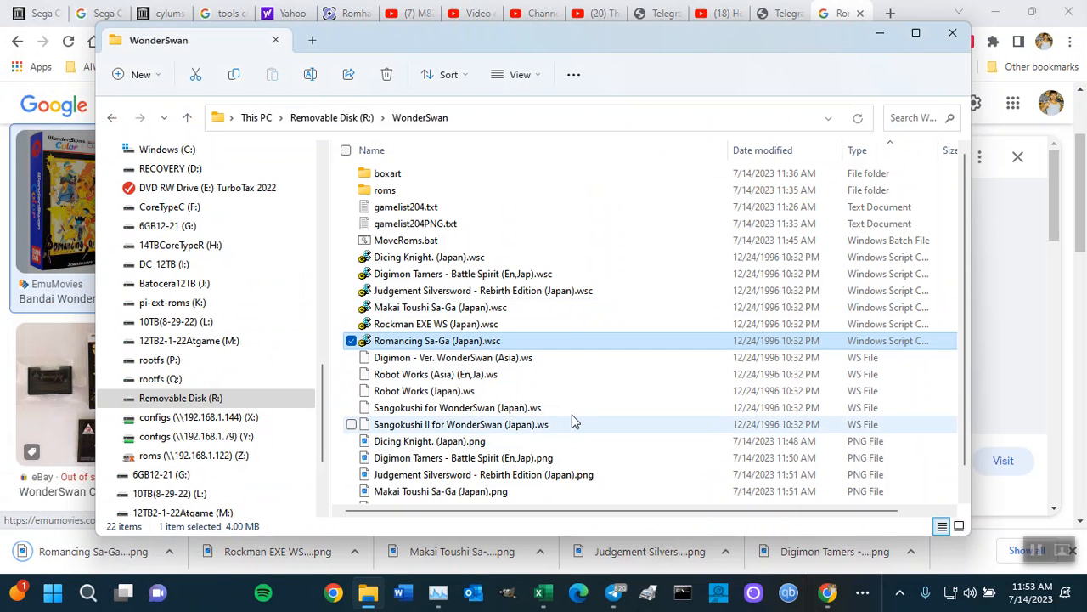
pyautogui.click(505, 358)
pyautogui.click(471, 361)
pyautogui.hotkey('ctrl', 'c')
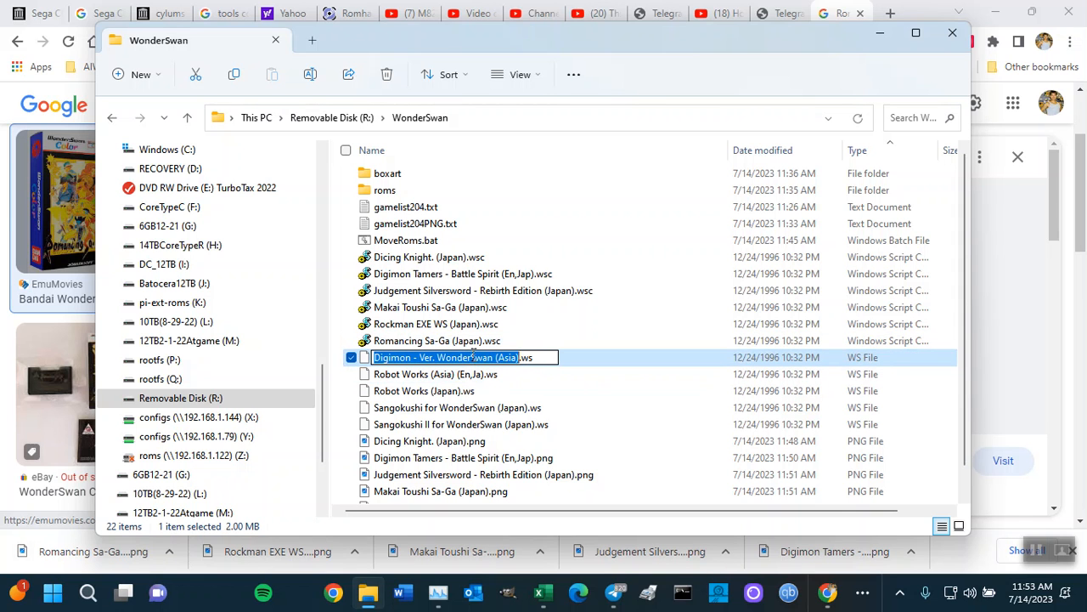
# Back in the browser, replace the Romancing Sa-Ga name in the image query with "Digimon - Ver. WonderSwan (Asia)" and run the search.
pyautogui.hotkey('alt', 'Tab')
pyautogui.moveTo(281, 109); pyautogui.dragTo(74, 88)
pyautogui.hotkey('ctrl', 'v')
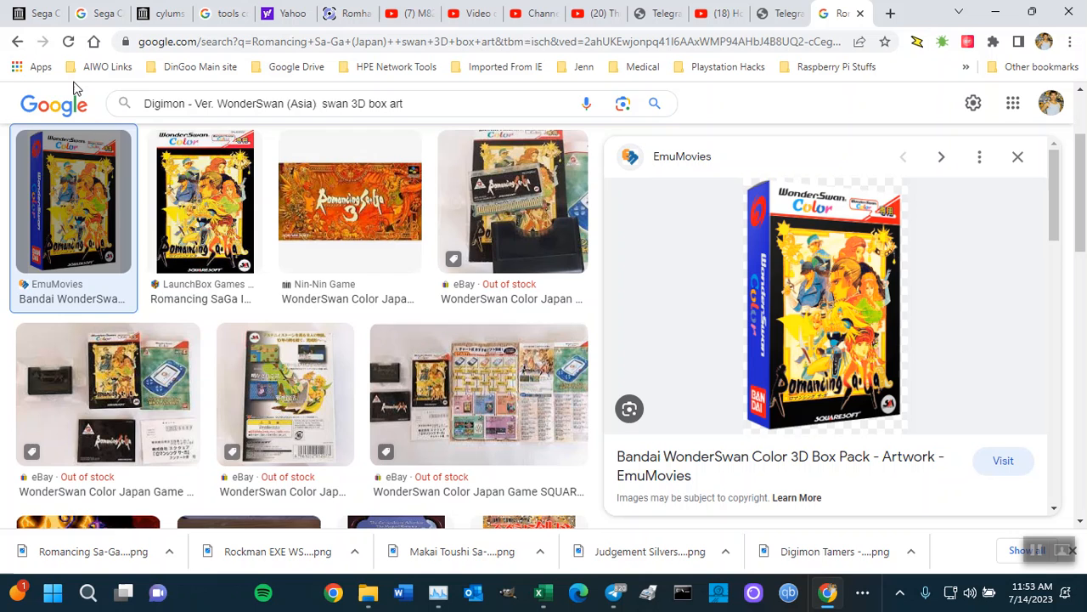
pyautogui.press('Return')
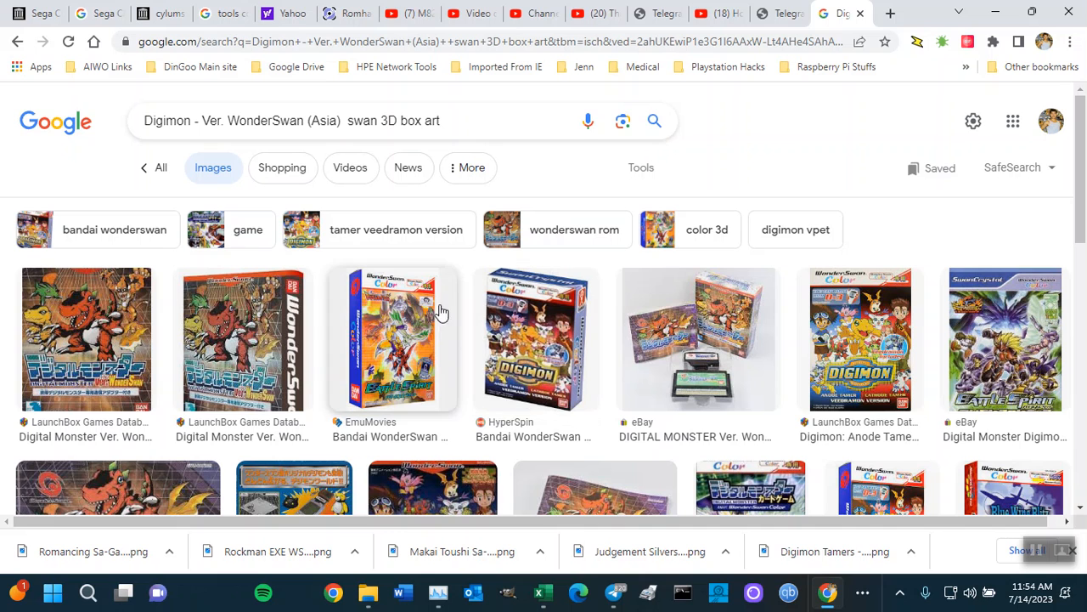
# Look through the Digimon image results and open the preview of the LaunchBox 3D box for Digital Monster Ver. WonderSwan.
pyautogui.scroll(-2, 537, 329)
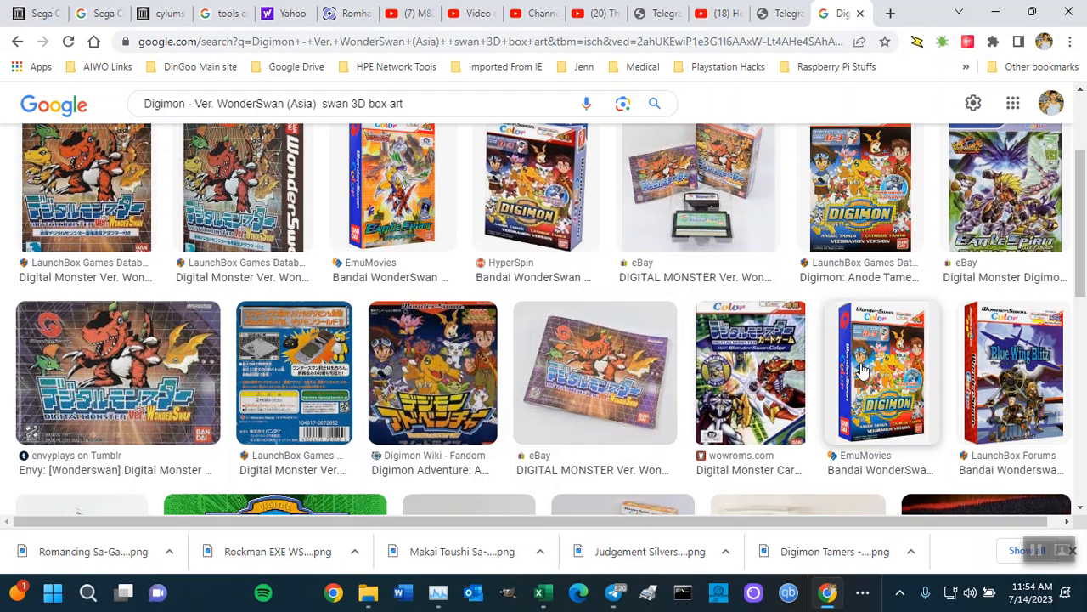
pyautogui.scroll(1, 862, 371)
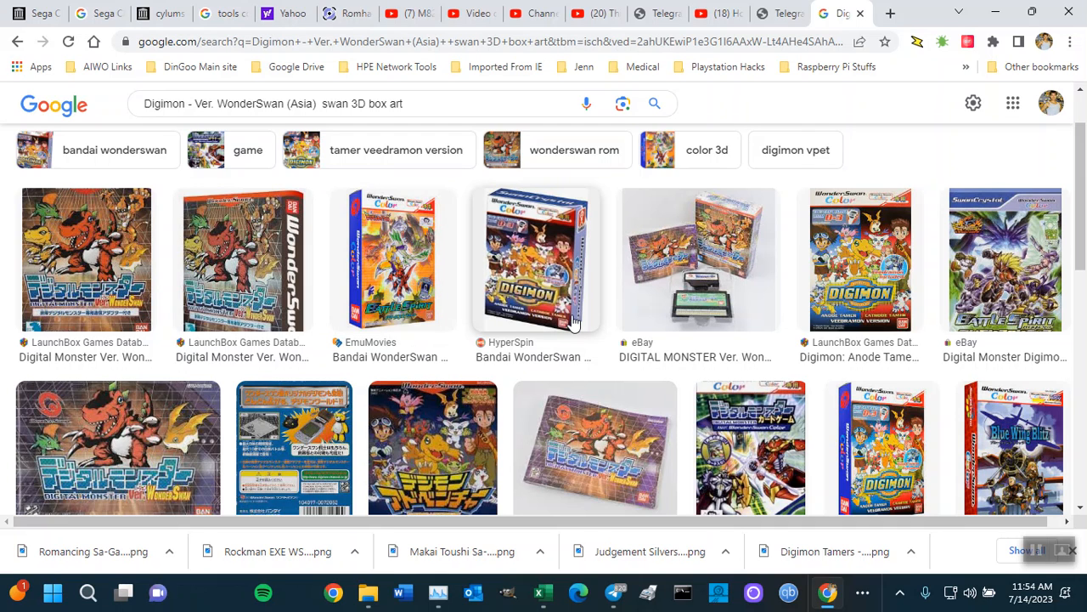
pyautogui.click(319, 103)
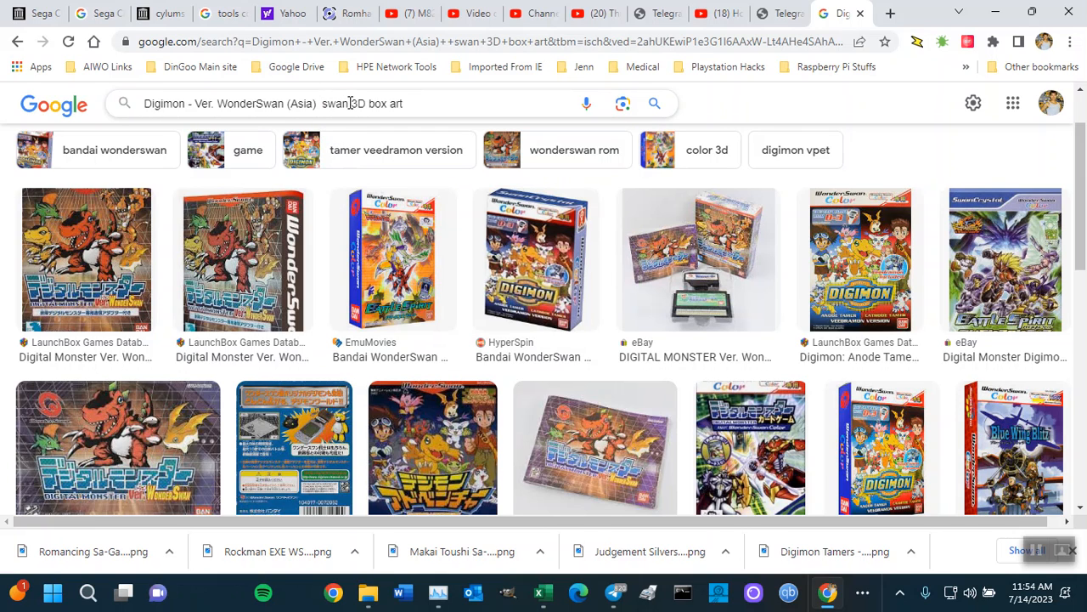
pyautogui.click(350, 103)
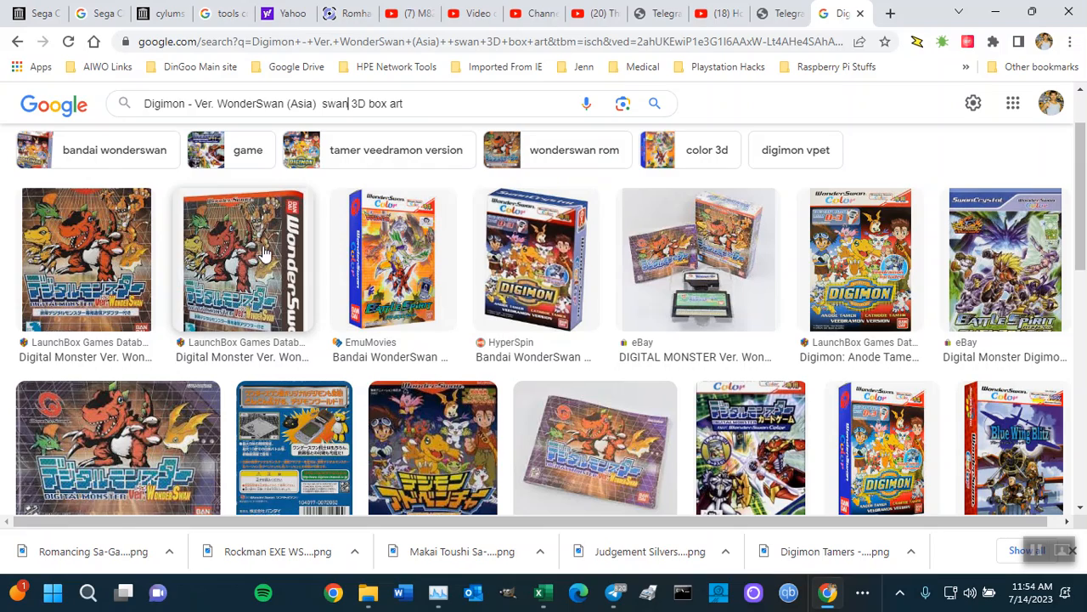
pyautogui.scroll(-3, 266, 252)
pyautogui.scroll(3, 276, 251)
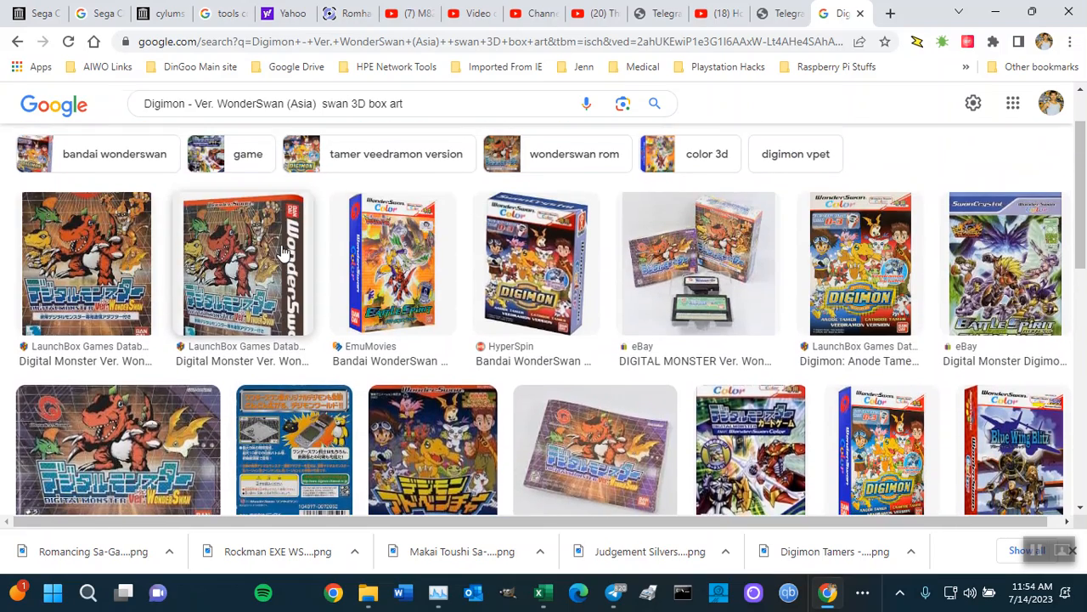
pyautogui.click(284, 252)
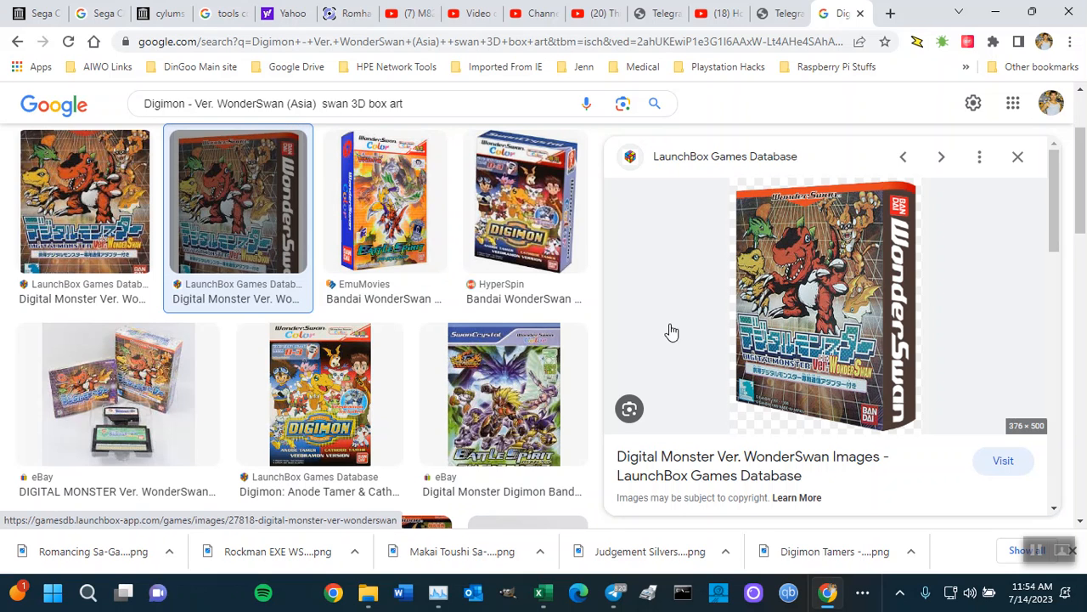
pyautogui.rightClick(830, 316)
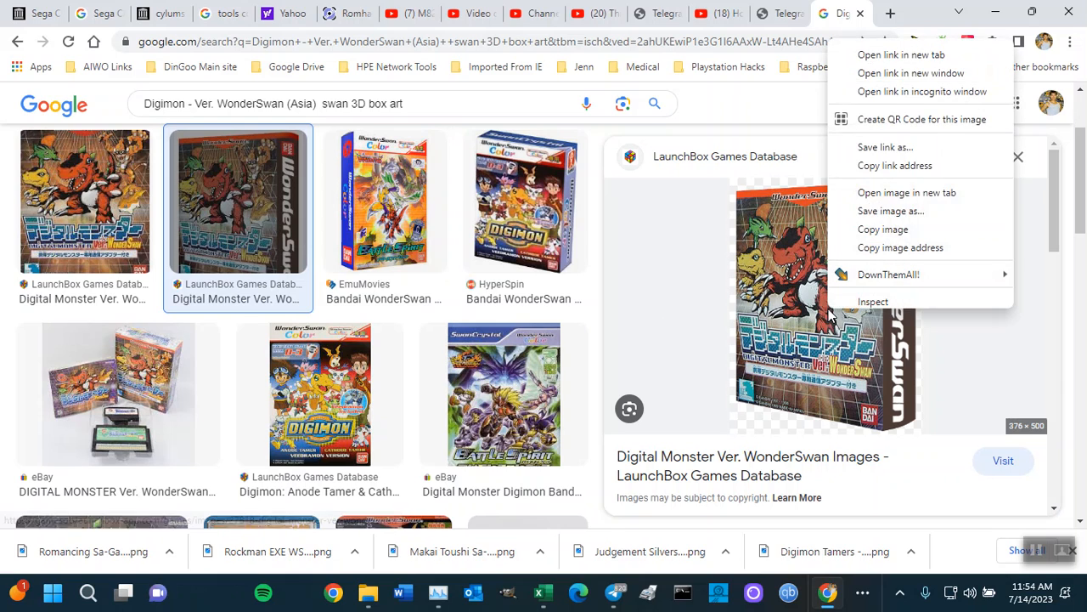
pyautogui.click(661, 325)
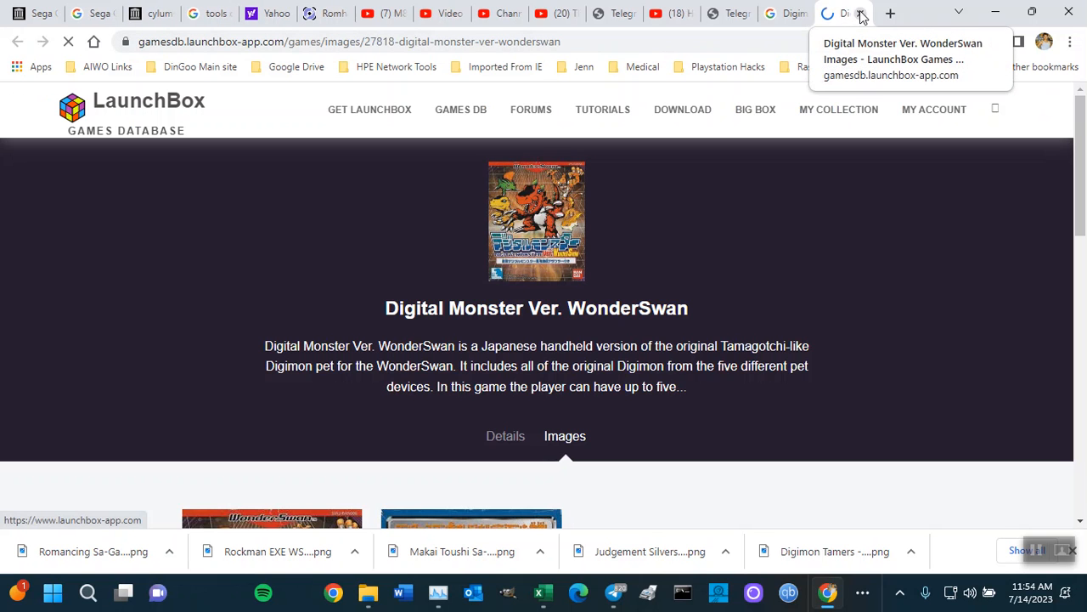
pyautogui.click(861, 14)
pyautogui.scroll(-1, 873, 331)
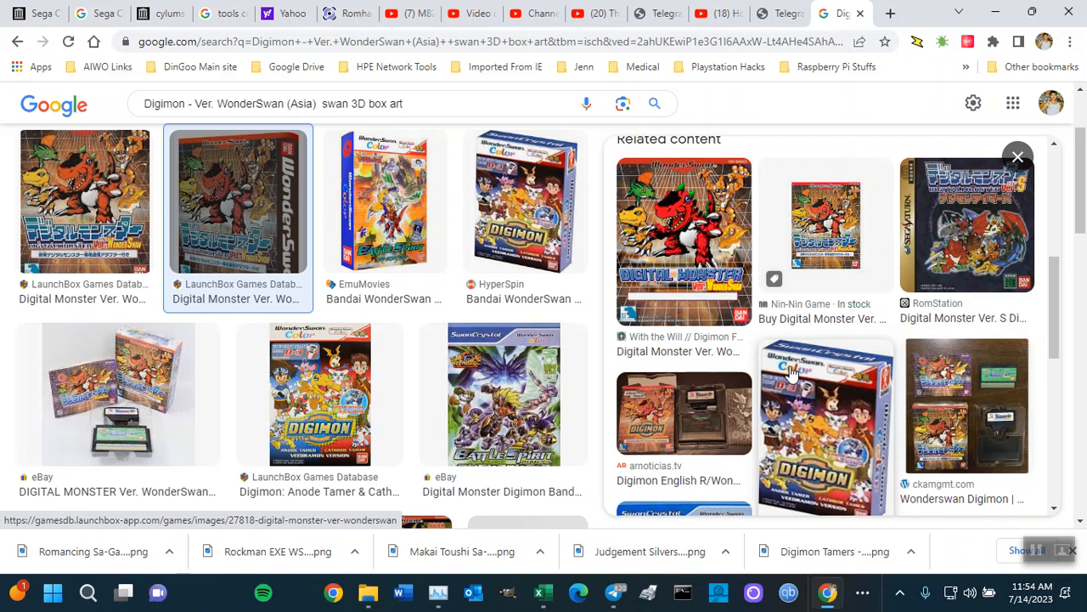
pyautogui.scroll(5, 792, 374)
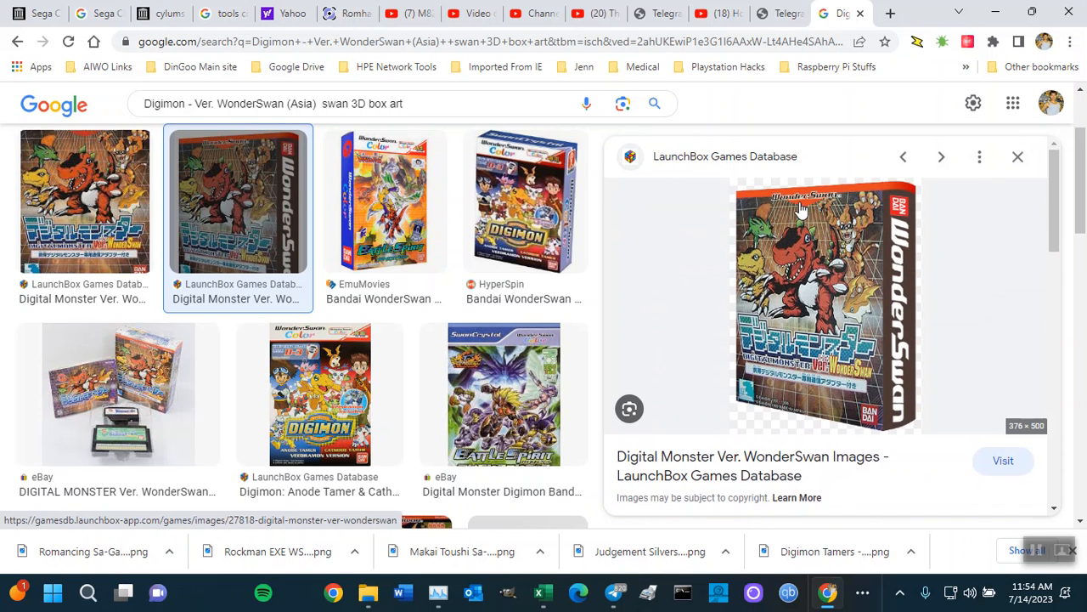
# Save the previewed Digital Monster 3D box image to the WonderSwan folder as "Digimon - Ver. WonderSwan (Asia).png".
pyautogui.rightClick(815, 275)
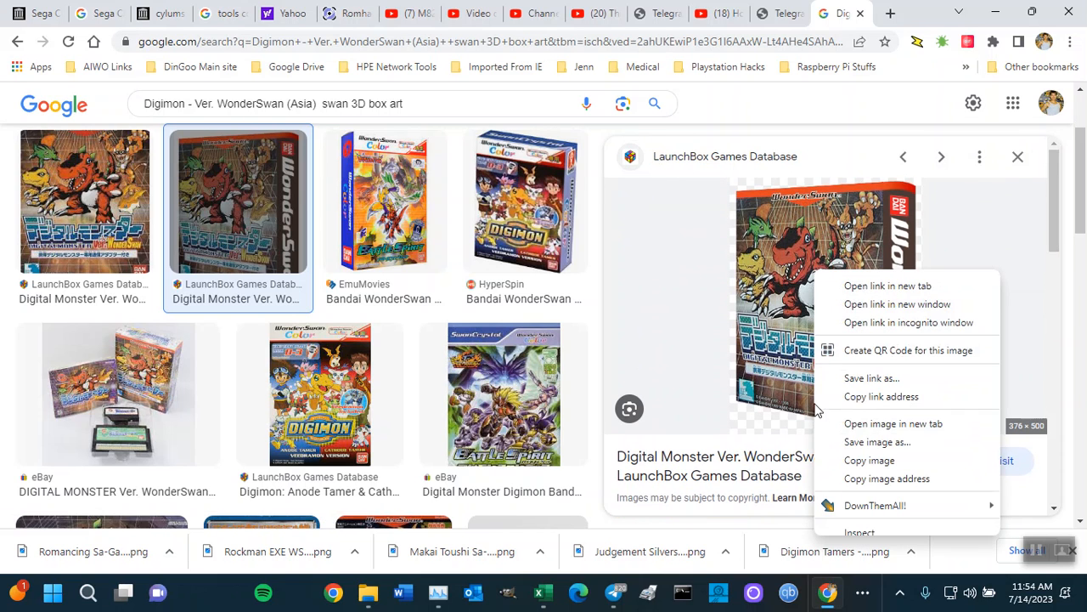
pyautogui.click(844, 442)
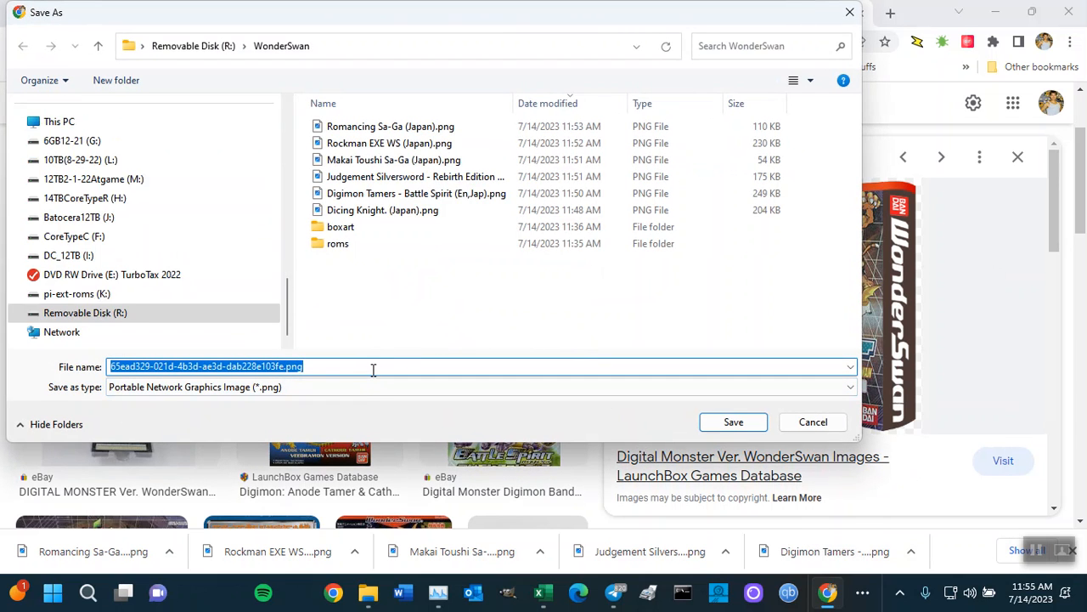
pyautogui.moveTo(373, 370); pyautogui.dragTo(58, 344)
pyautogui.hotkey('ctrl', 'v')
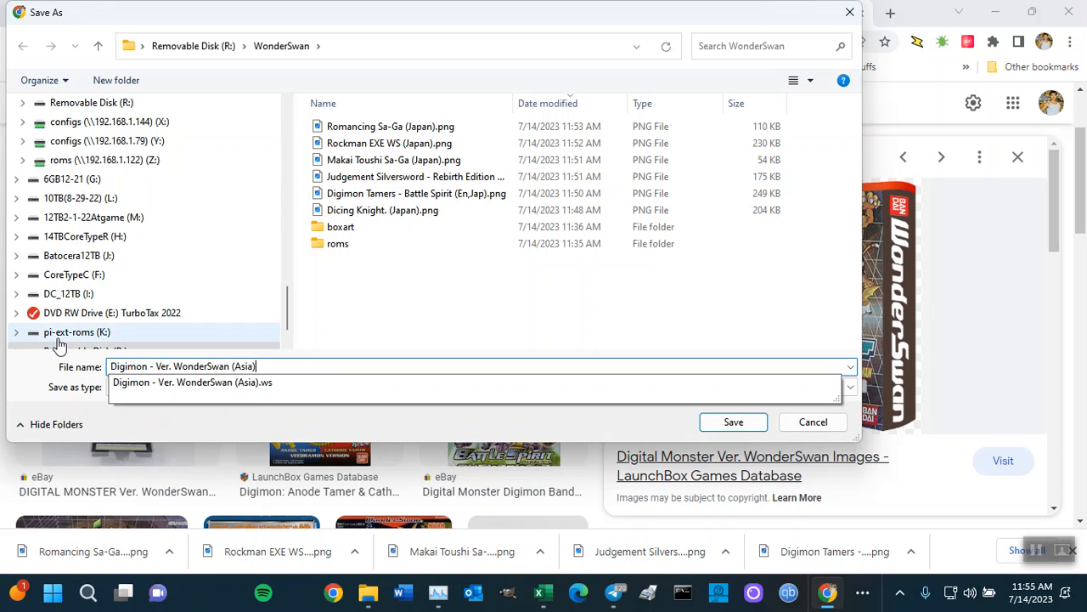
pyautogui.write('.pn')
pyautogui.press('Return')
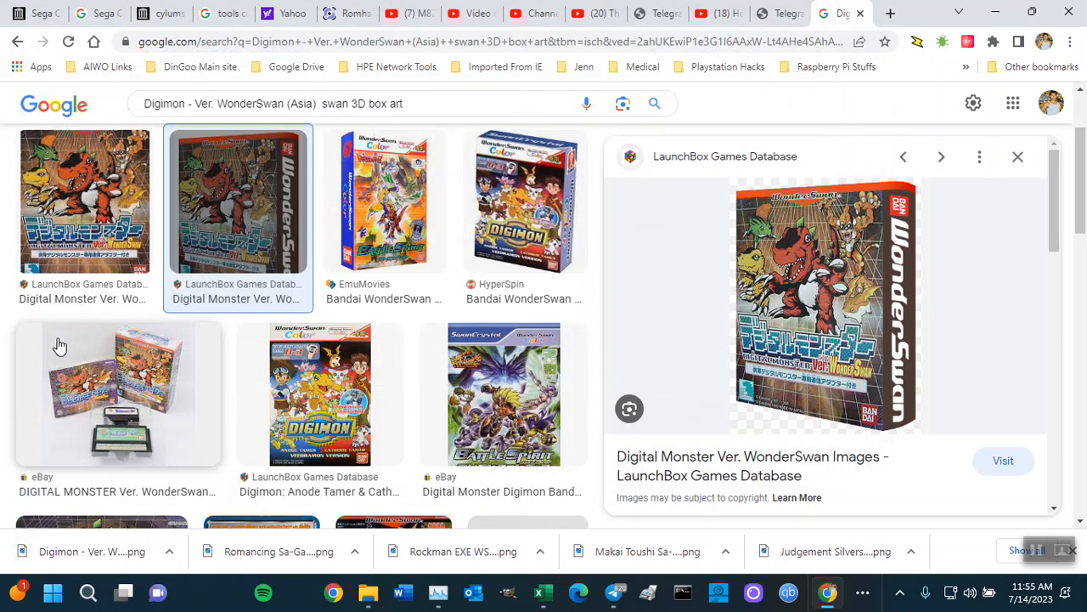
# Switch to File Explorer and copy the base name of the "Robot Works (Asia) (En,Ja).ws" ROM file.
pyautogui.hotkey('alt', 'Tab')
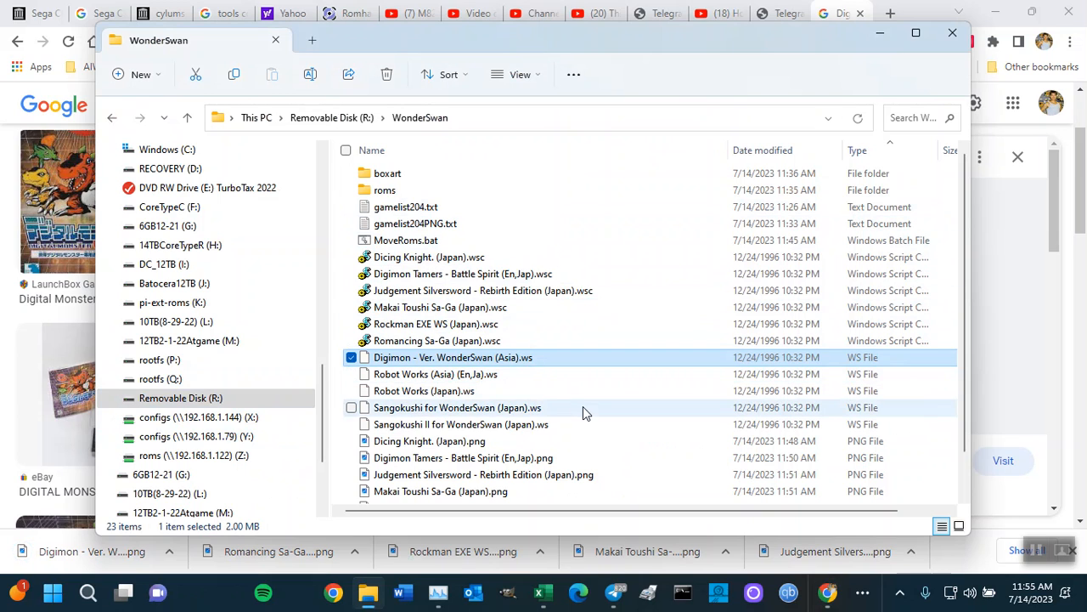
pyautogui.click(465, 378)
pyautogui.click(442, 379)
pyautogui.hotkey('ctrl', 'c')
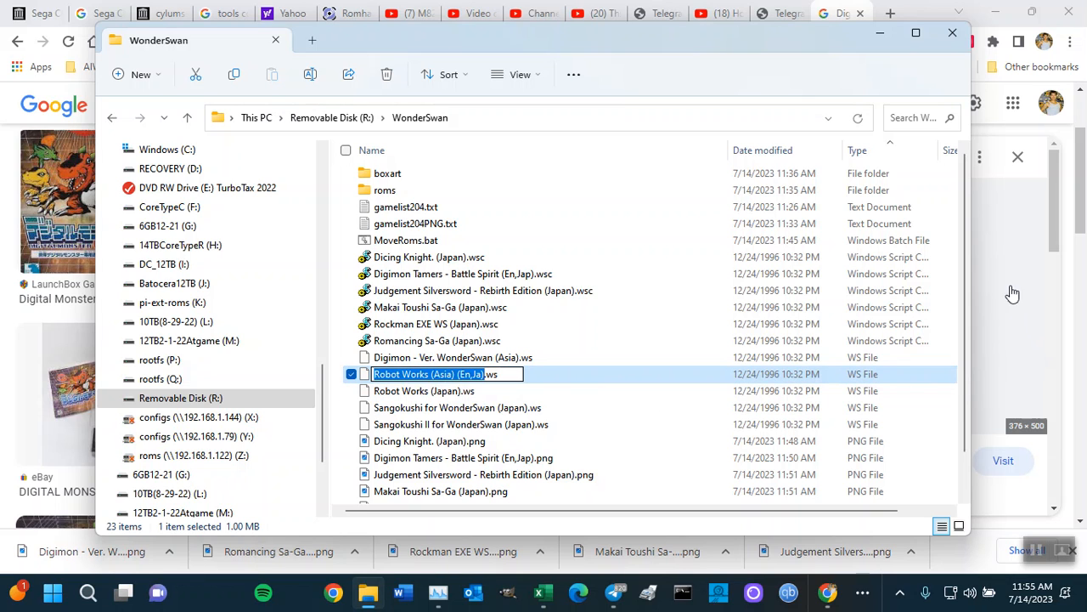
# Back in Chrome, search Google Images for "Robot Works (Asia) (En,Ja) swan 3D box art" and look over the results.
pyautogui.hotkey('alt', 'Tab')
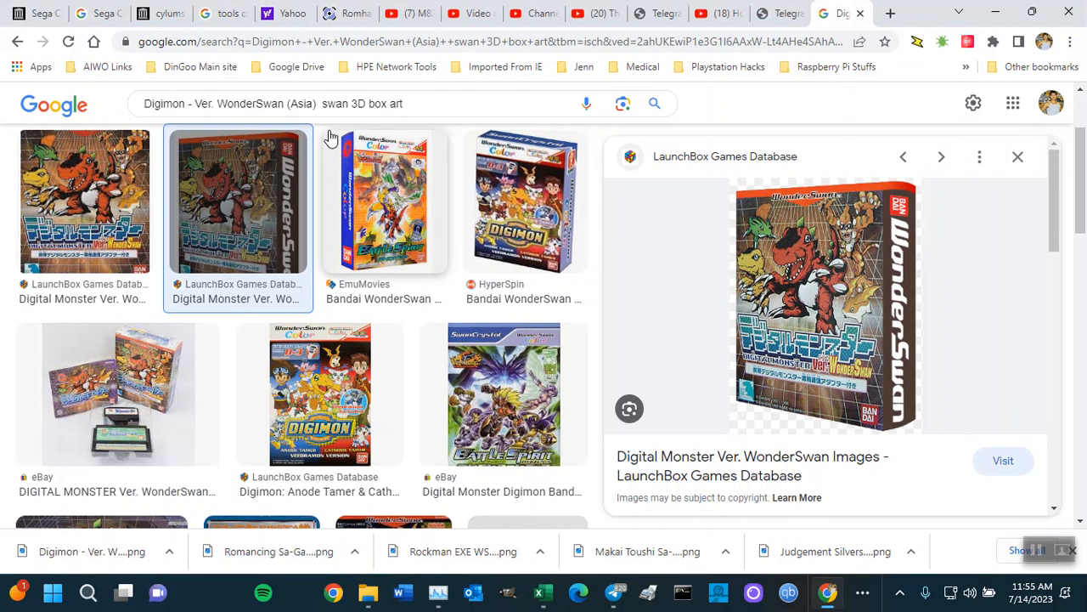
pyautogui.moveTo(318, 104); pyautogui.dragTo(48, 77)
pyautogui.hotkey('ctrl', 'v')
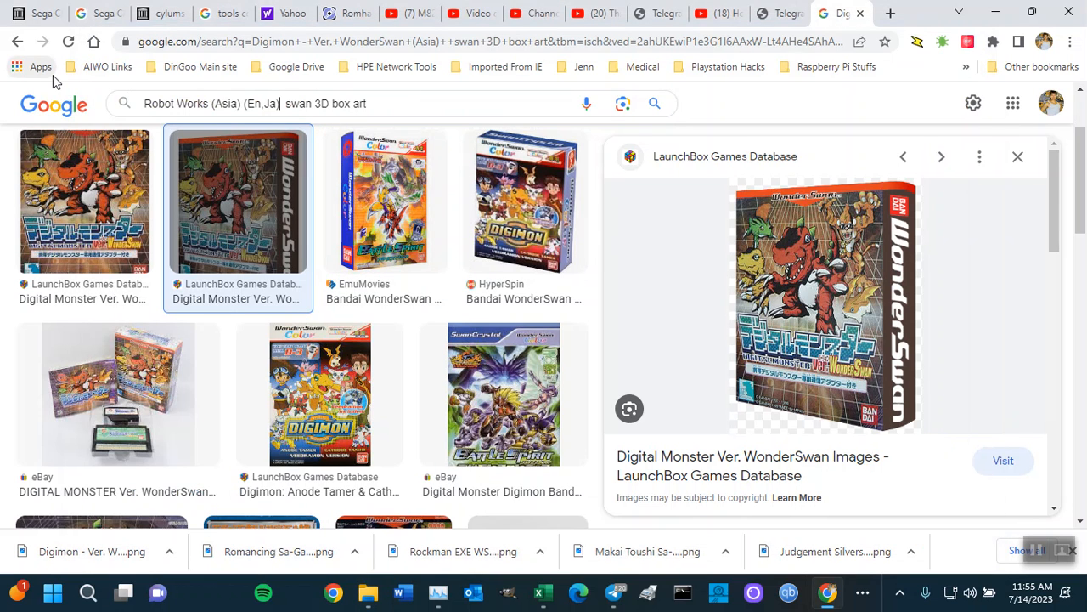
pyautogui.press('Return')
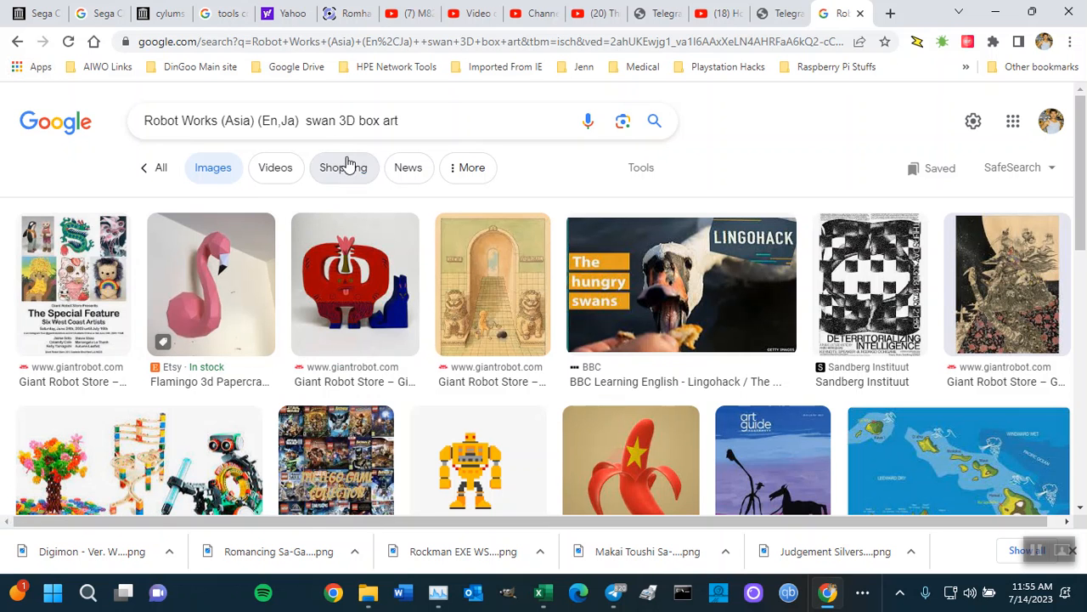
pyautogui.scroll(-5, 599, 333)
pyautogui.scroll(5, 357, 153)
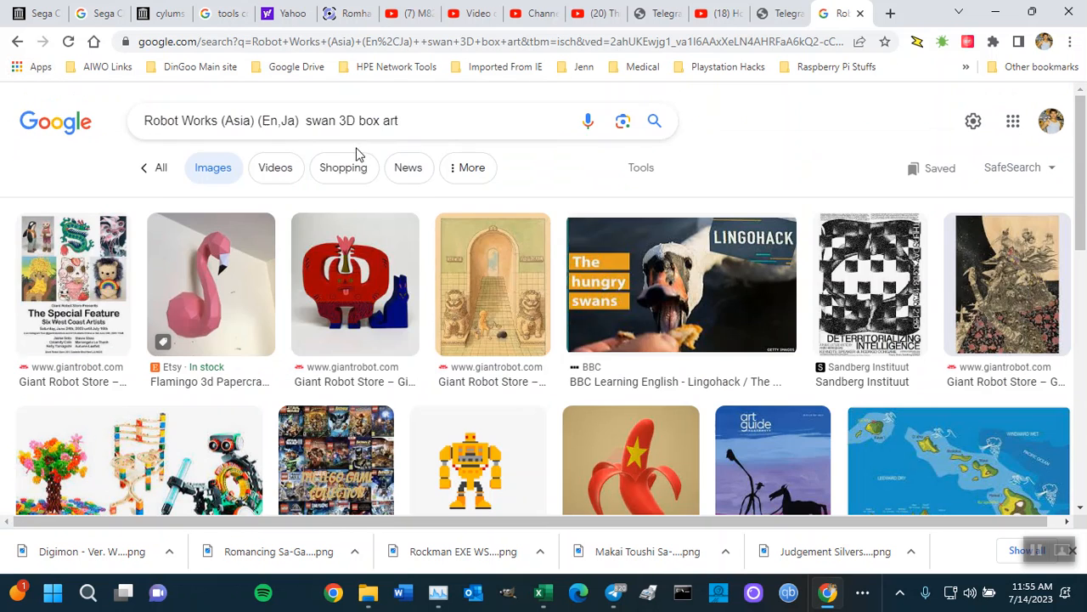
# Remove the region and language tags from the query and search images for "Robot Works swan 3D box art".
pyautogui.click(298, 120)
pyautogui.press('BackSpace')
pyautogui.press('BackSpace')
pyautogui.press('BackSpace')
pyautogui.press('BackSpace')
pyautogui.press('BackSpace')
pyautogui.press('BackSpace')
pyautogui.press('BackSpace')
pyautogui.press('BackSpace')
pyautogui.press('BackSpace')
pyautogui.press('BackSpace')
pyautogui.press('BackSpace')
pyautogui.press('BackSpace')
pyautogui.press('BackSpace')
pyautogui.press('BackSpace')
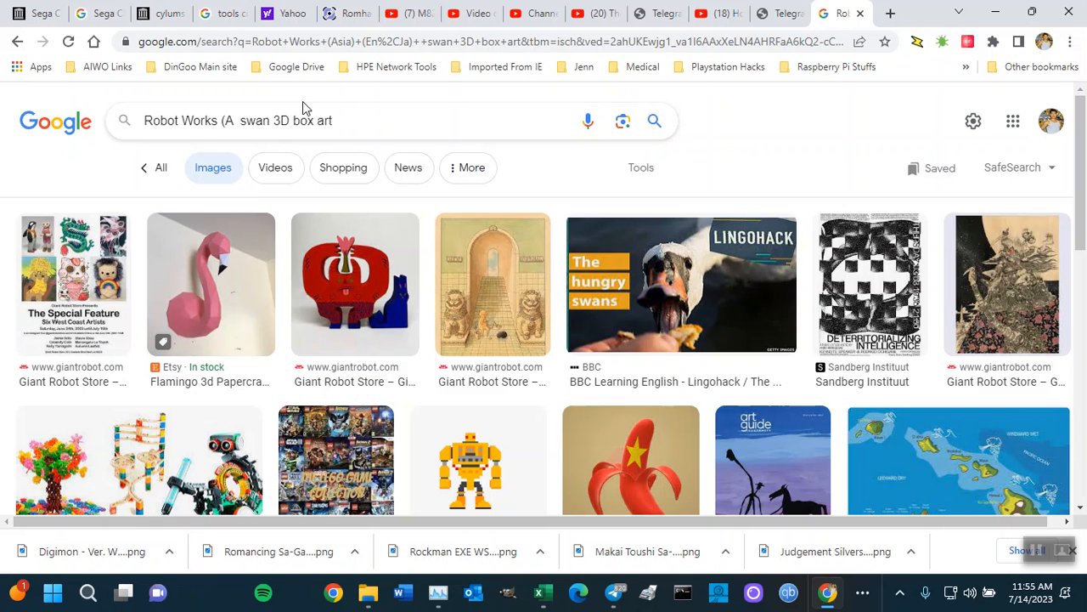
pyautogui.press('Return')
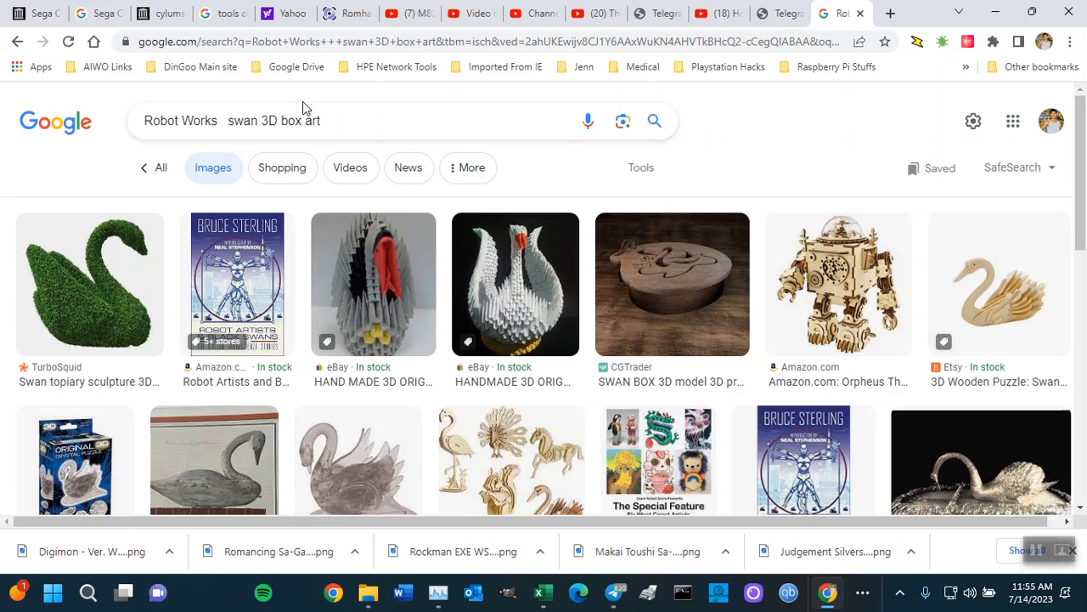
# Minimize Chrome, open the boxart folder in File Explorer and look for files beginning with "ro".
pyautogui.click(994, 12)
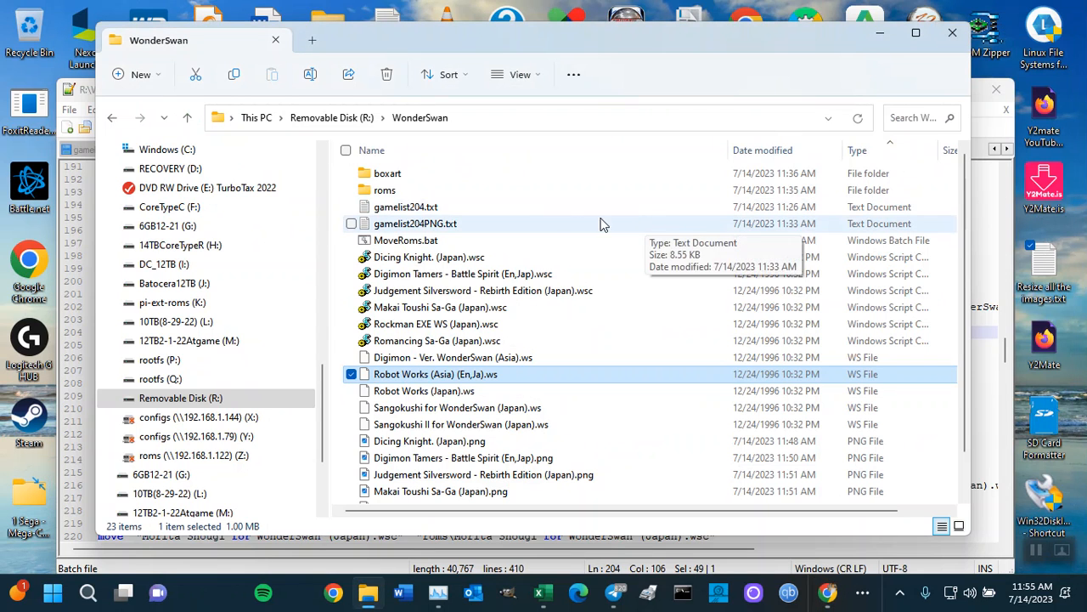
pyautogui.doubleClick(430, 172)
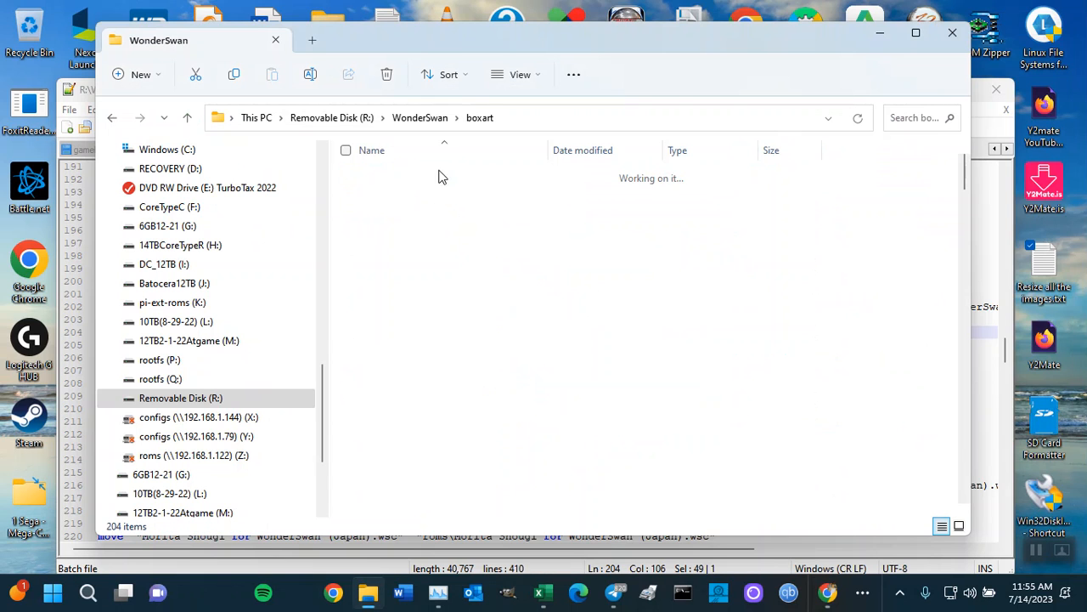
pyautogui.click(502, 361)
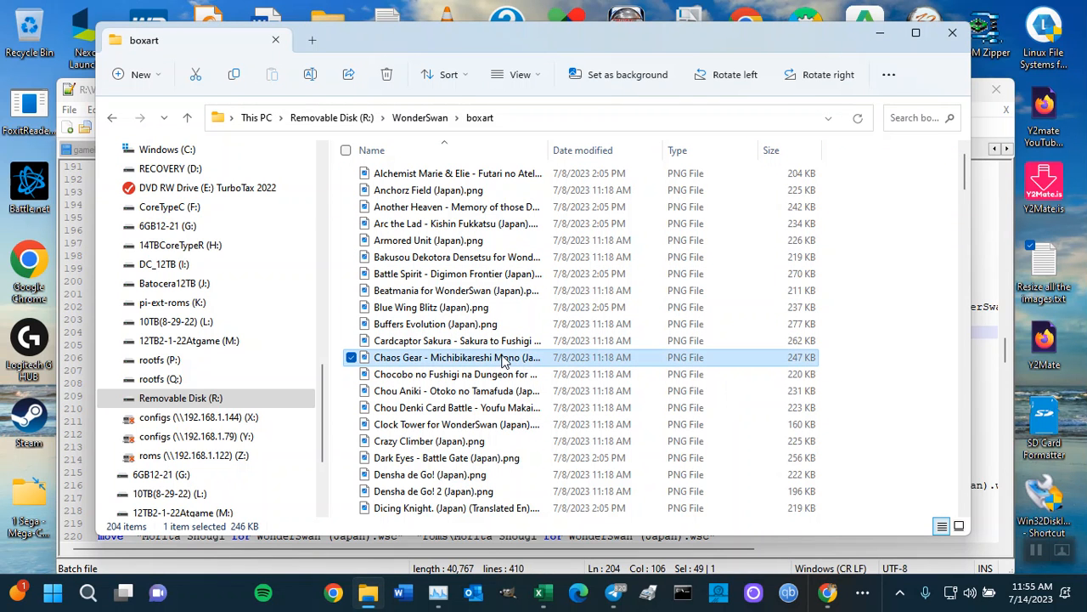
pyautogui.write('ro')
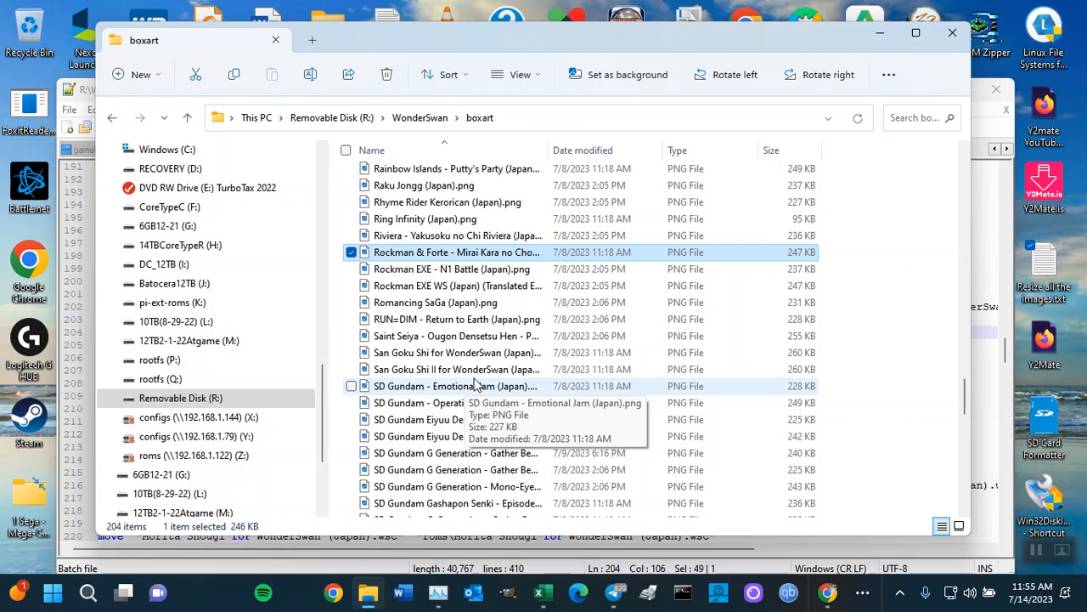
# Return to the WonderSwan folder, open boxart in a separate window and arrange the two windows side by side.
pyautogui.click(188, 119)
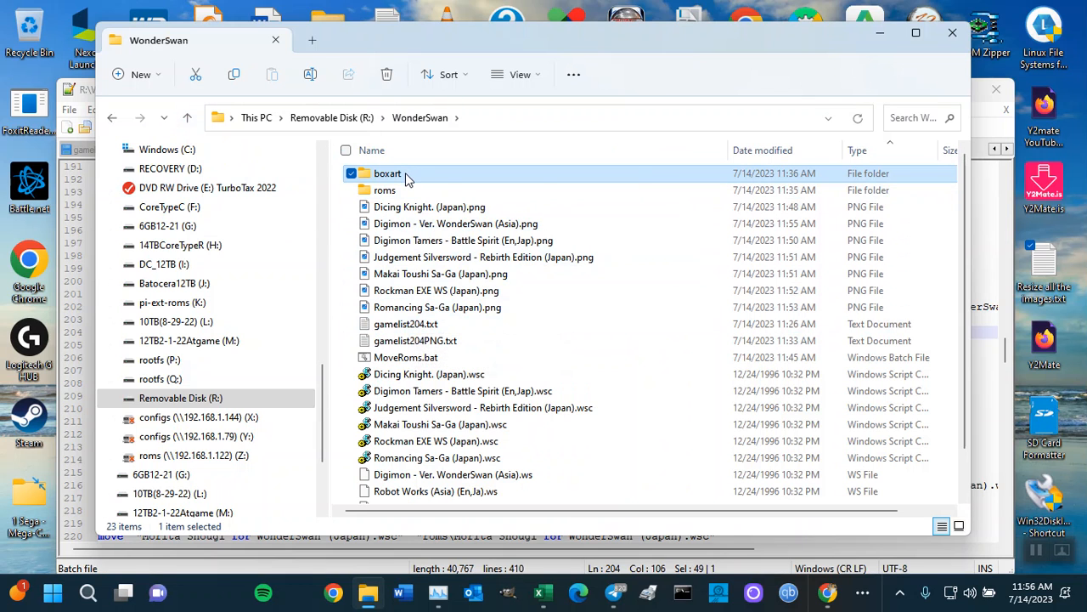
pyautogui.rightClick(406, 178)
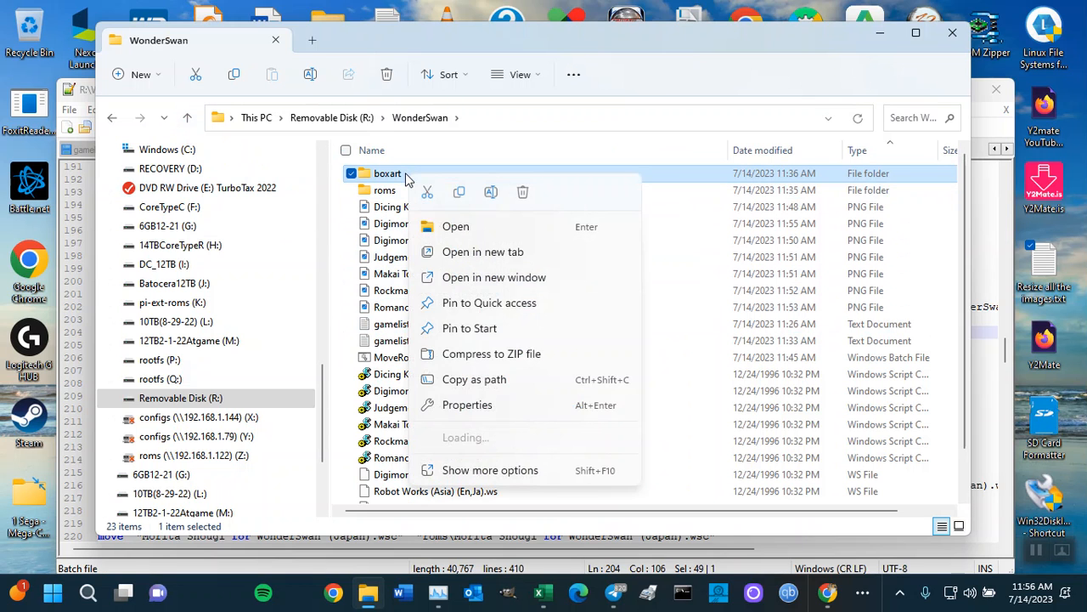
pyautogui.click(537, 278)
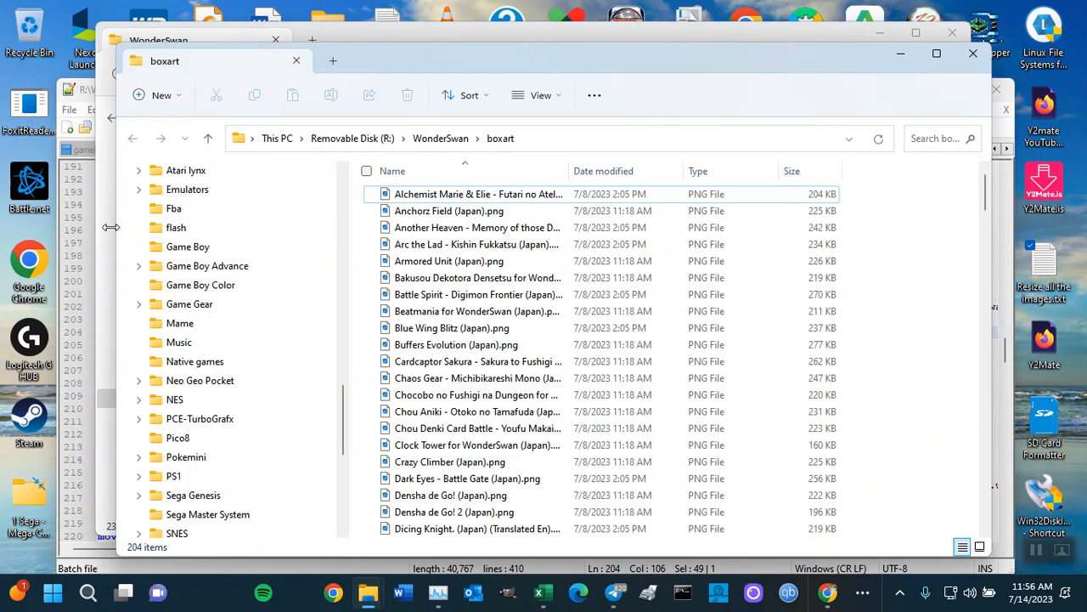
pyautogui.moveTo(113, 226); pyautogui.dragTo(503, 221)
pyautogui.moveTo(414, 42); pyautogui.dragTo(330, 33)
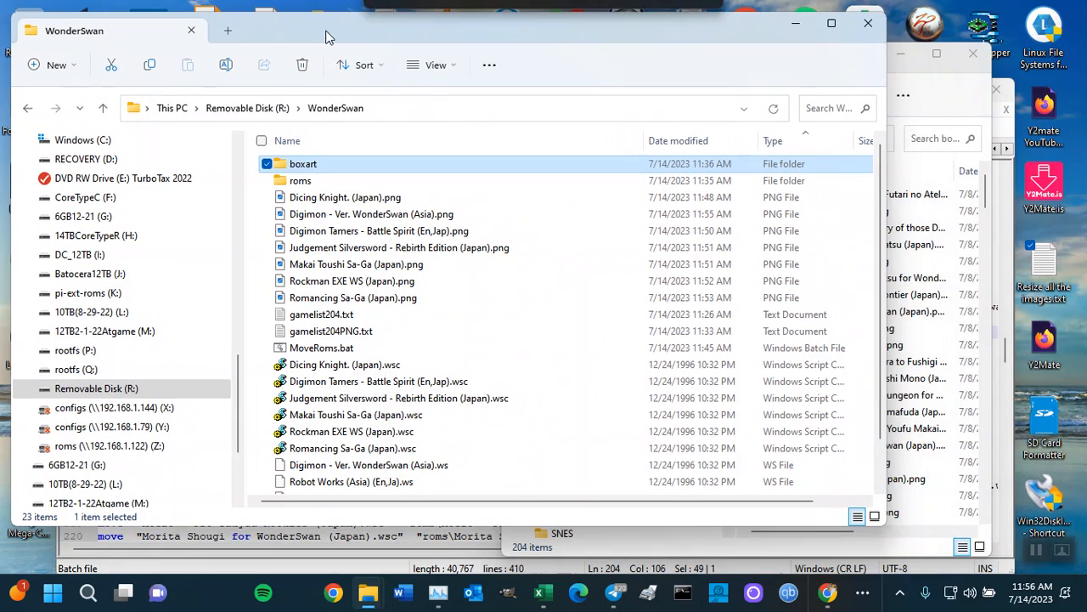
pyautogui.moveTo(884, 153); pyautogui.dragTo(554, 255)
pyautogui.moveTo(764, 63); pyautogui.dragTo(821, 35)
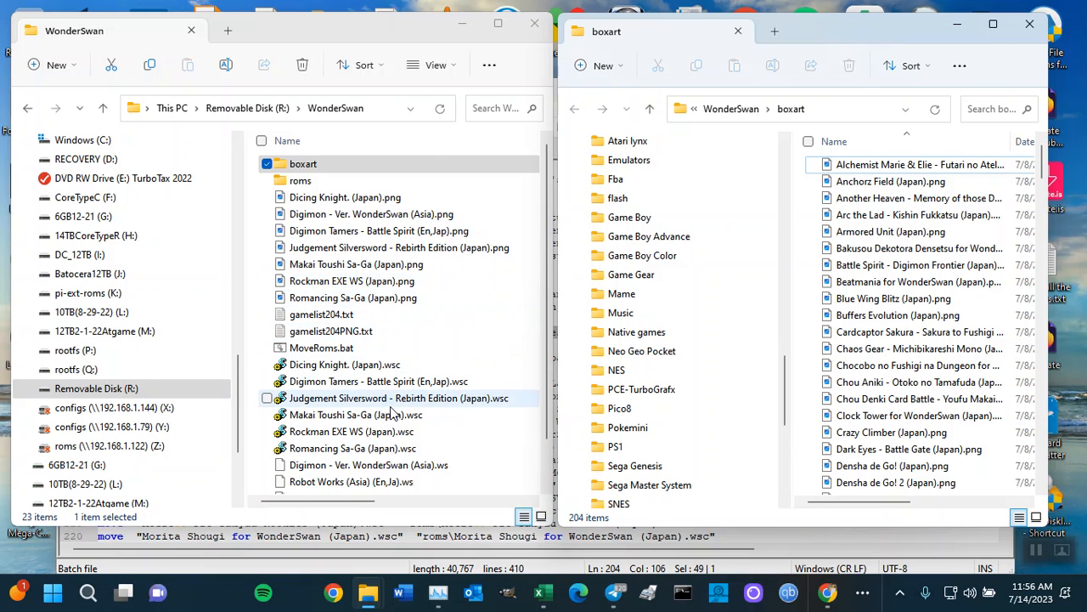
# Compare the ROM files in the WonderSwan folder with the box art images in the boxart folder.
pyautogui.scroll(-1, 400, 443)
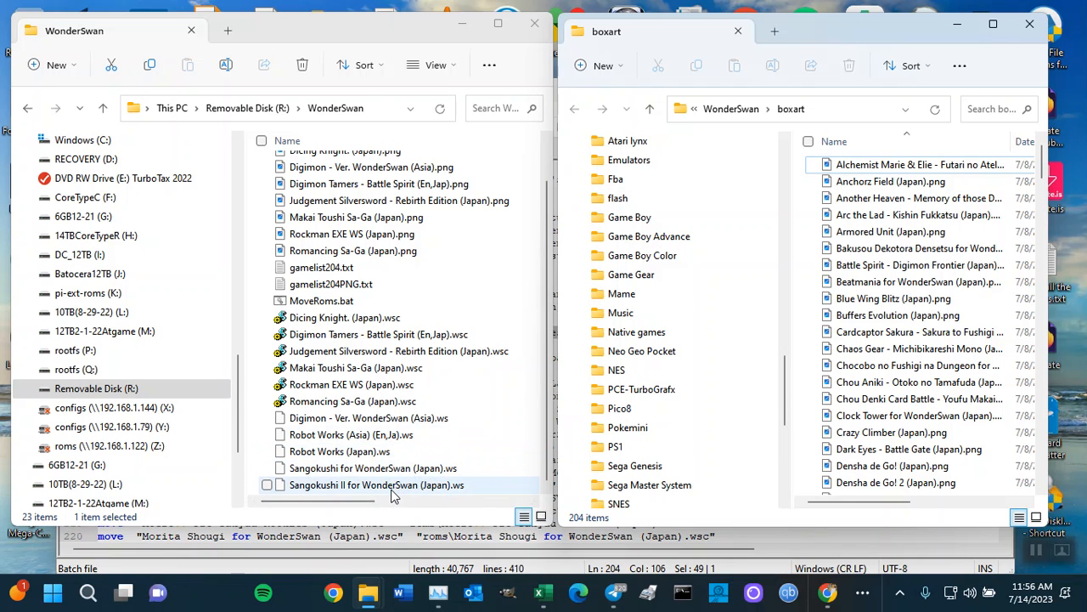
pyautogui.scroll(-7, 901, 407)
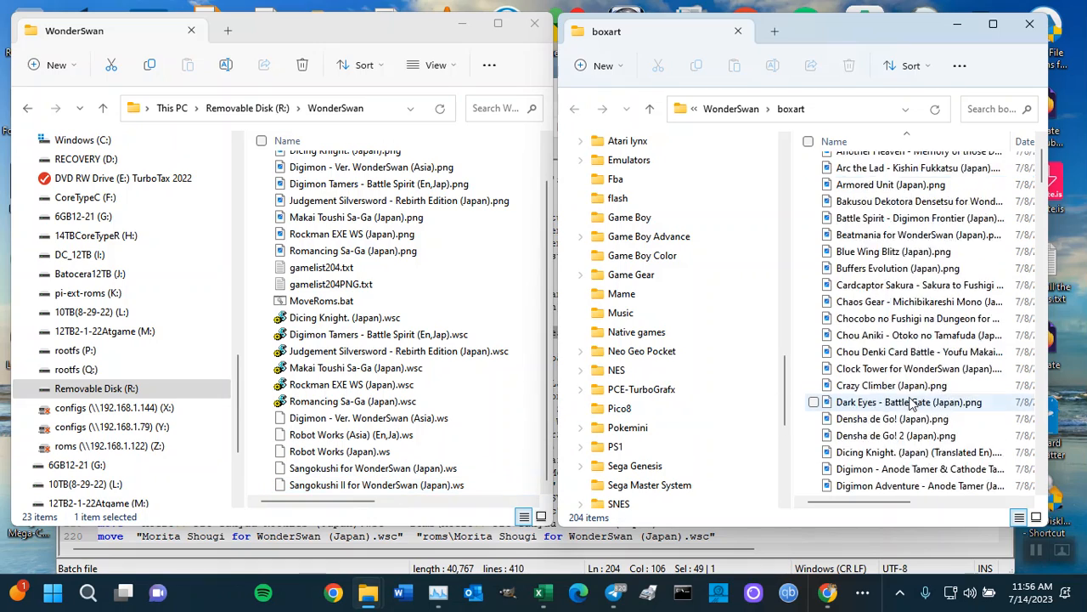
pyautogui.scroll(-20, 905, 406)
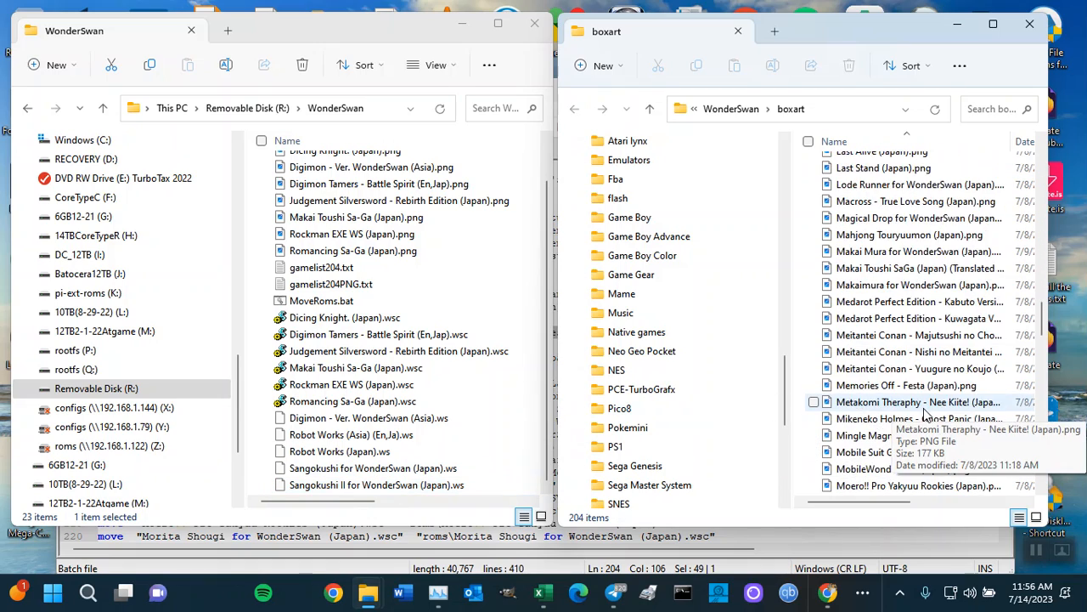
pyautogui.scroll(-15, 934, 420)
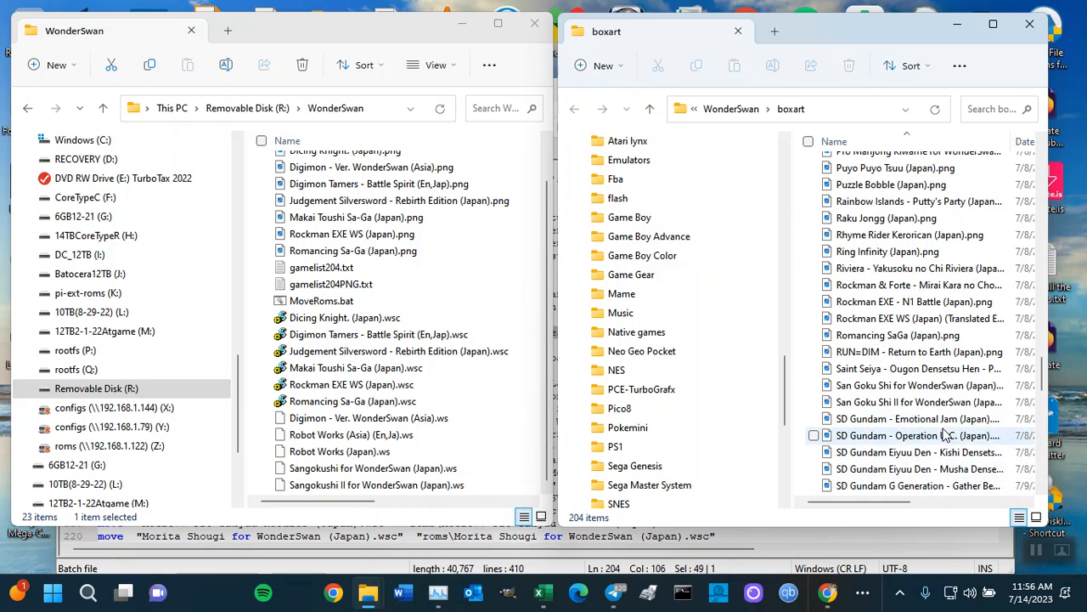
pyautogui.scroll(-10, 949, 433)
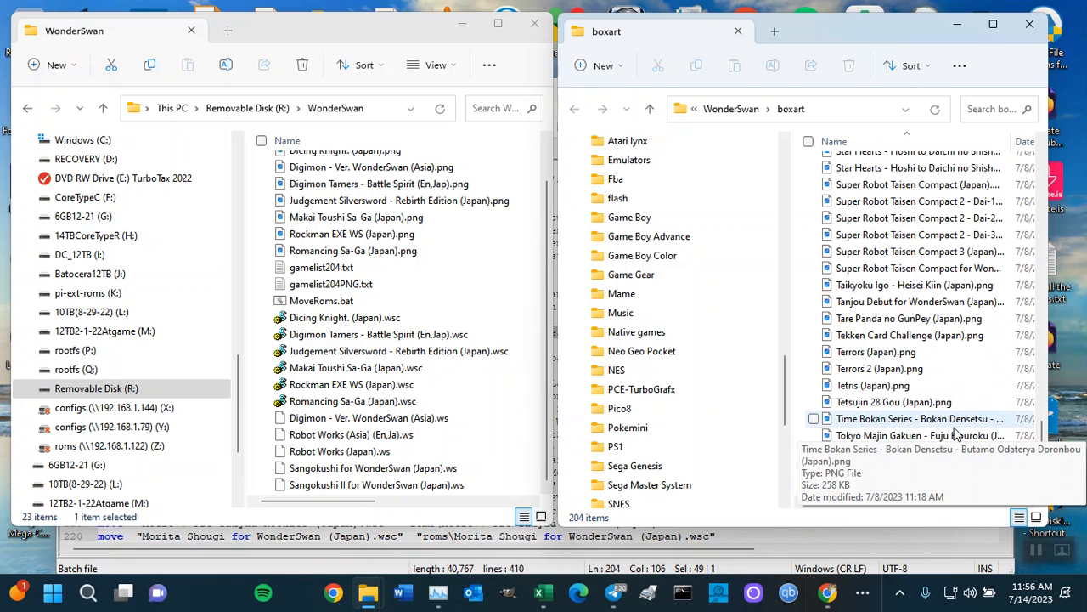
pyautogui.scroll(7, 952, 428)
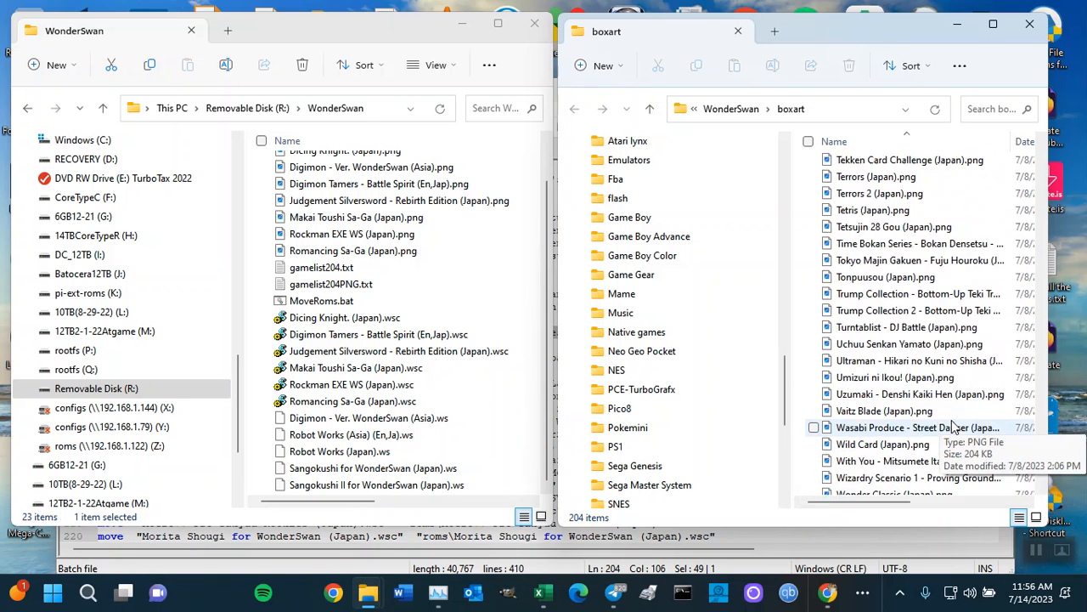
pyautogui.scroll(10, 952, 427)
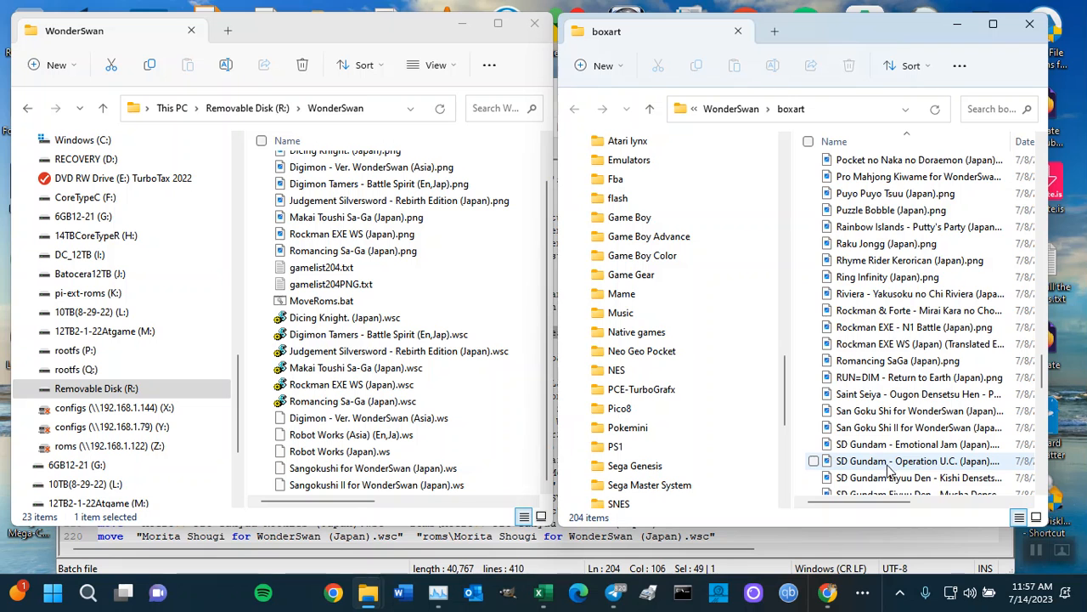
pyautogui.scroll(-5, 887, 468)
pyautogui.scroll(-7, 887, 468)
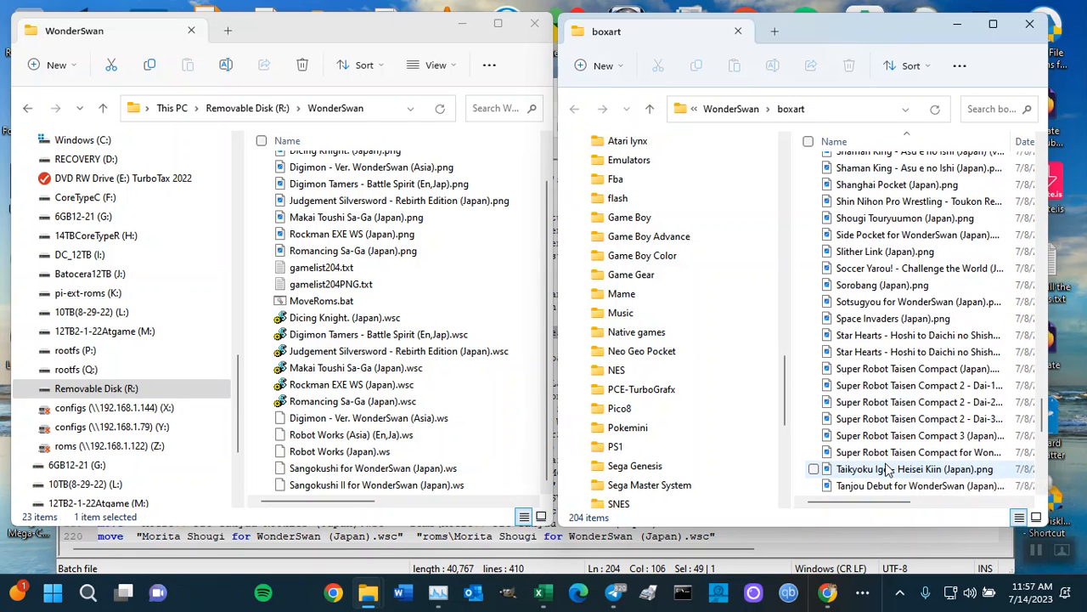
pyautogui.scroll(5, 892, 465)
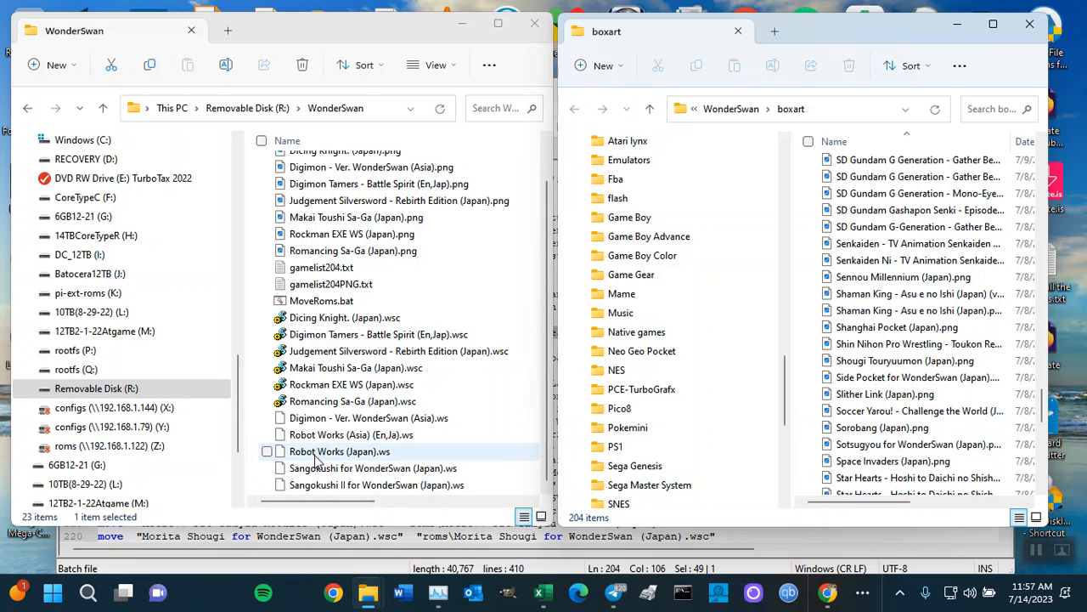
# Minimize the boxart window and the batch file editor behind it, and switch back to the Chrome image search.
pyautogui.click(962, 32)
pyautogui.click(925, 89)
pyautogui.click(924, 92)
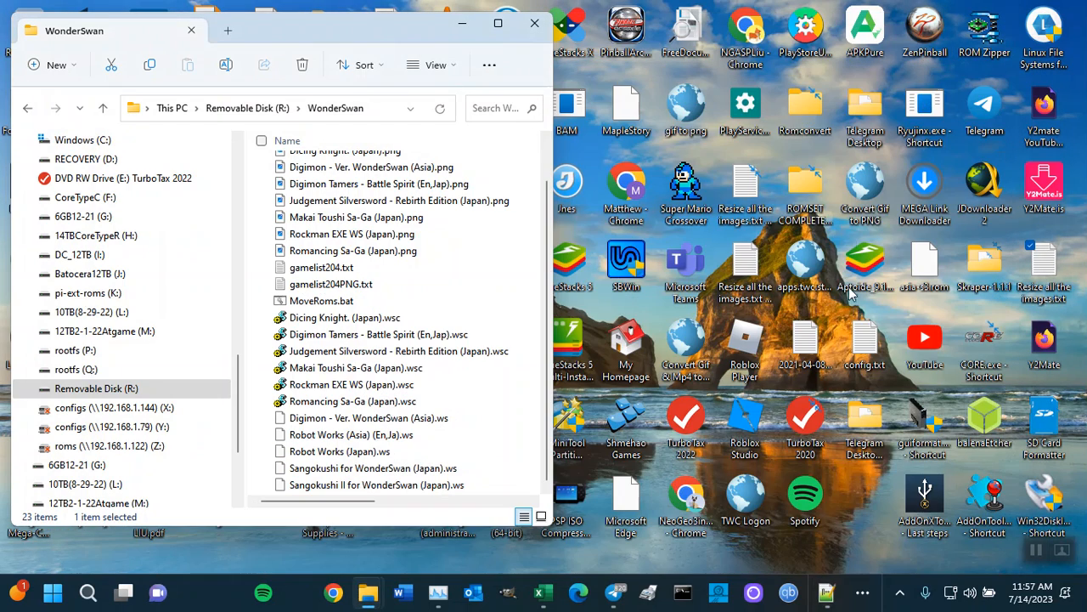
pyautogui.click(863, 593)
pyautogui.click(846, 545)
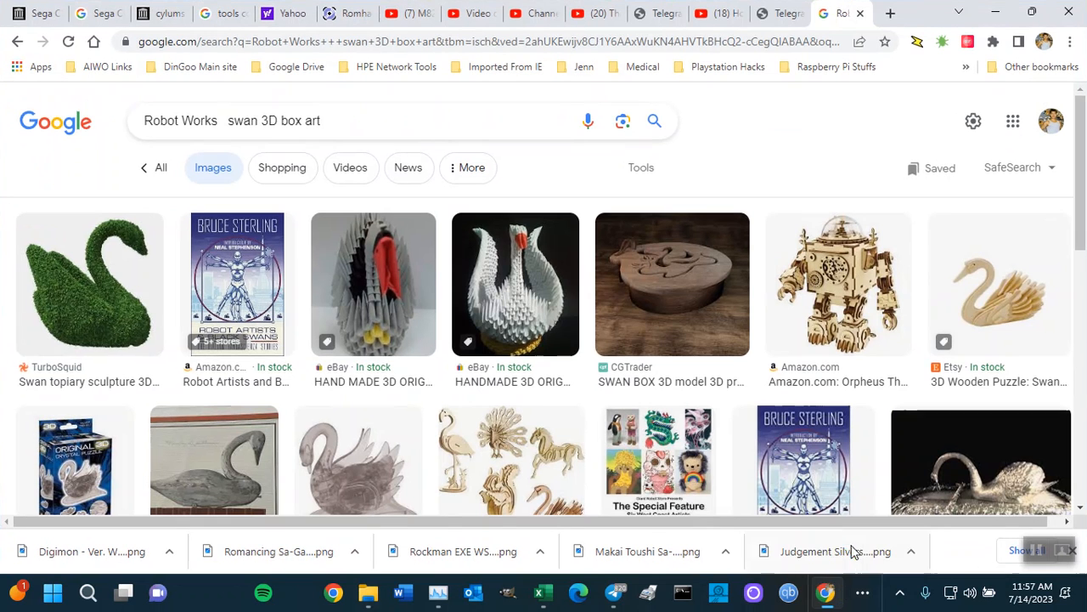
# Change the image search query to "Robot Works wonder swan 3D box art" and run it.
pyautogui.click(229, 124)
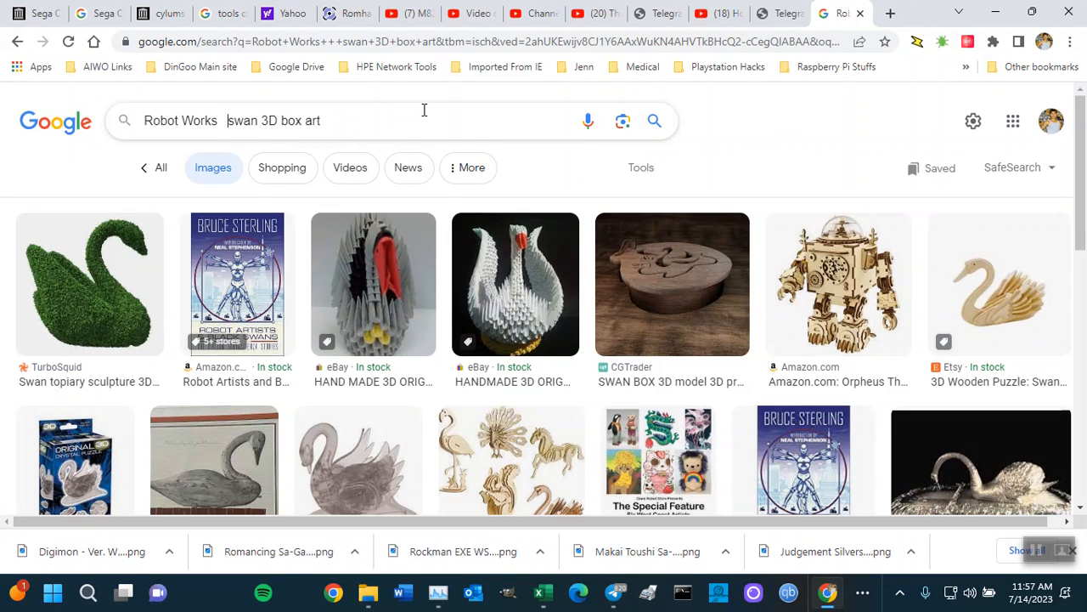
pyautogui.press('Delete')
pyautogui.write('w')
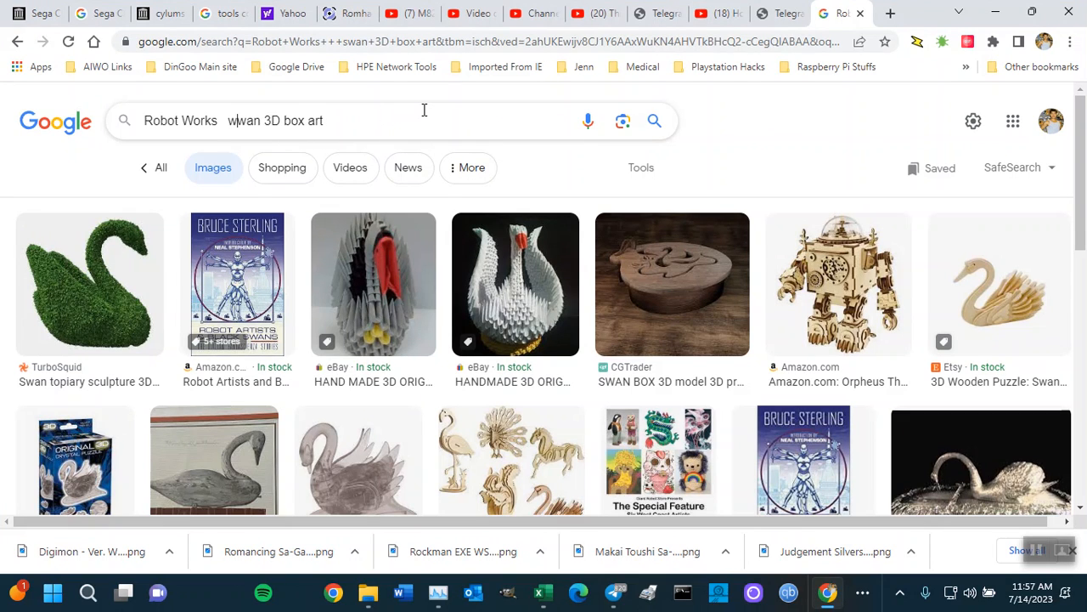
pyautogui.write('onder s')
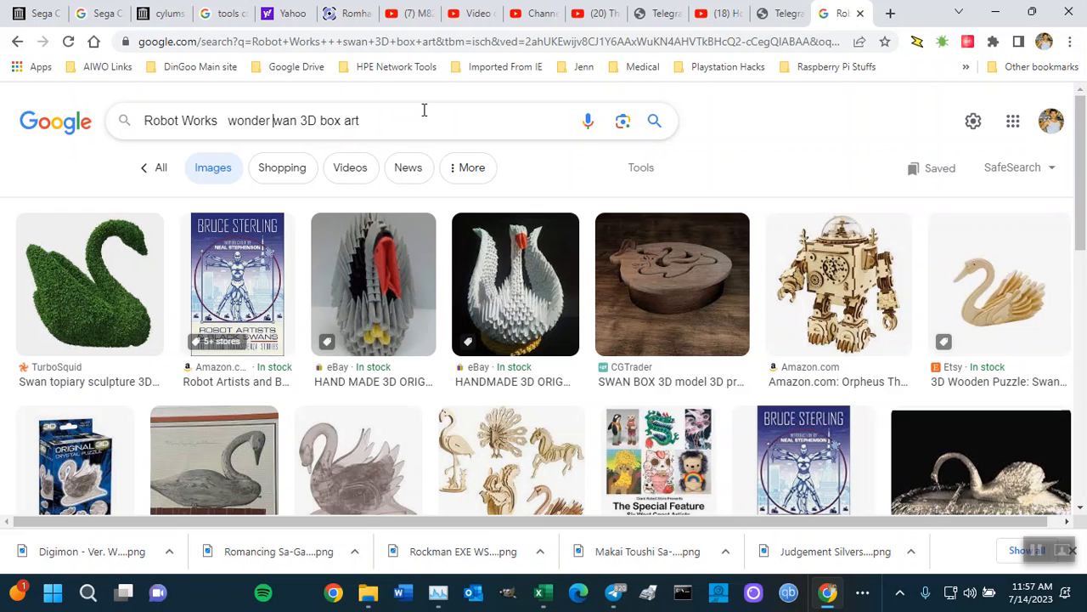
pyautogui.write('a')
pyautogui.press('BackSpace')
pyautogui.write('w')
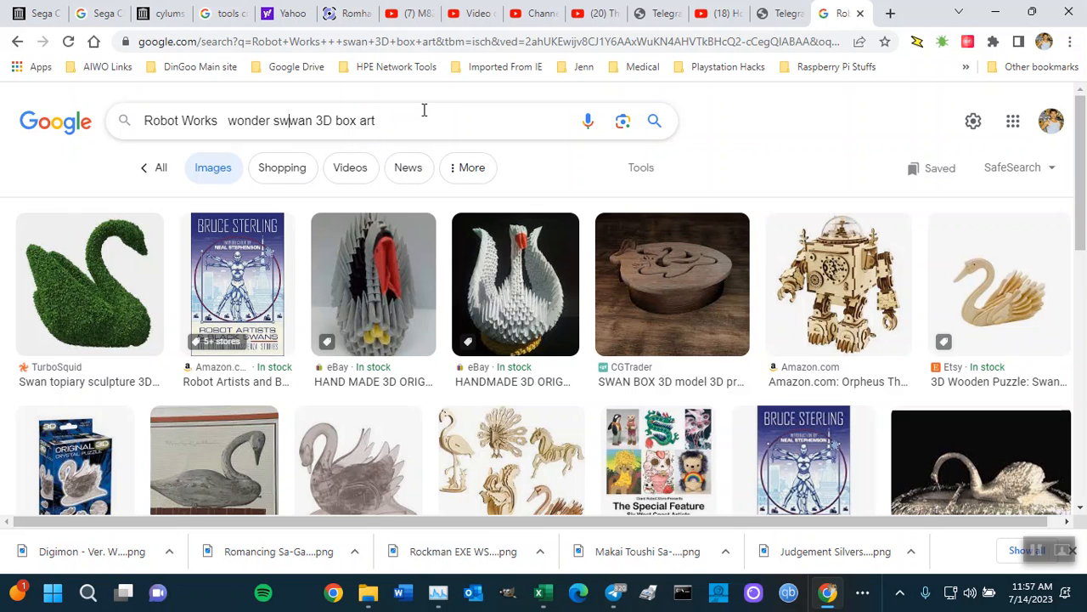
pyautogui.press('BackSpace')
pyautogui.press('Return')
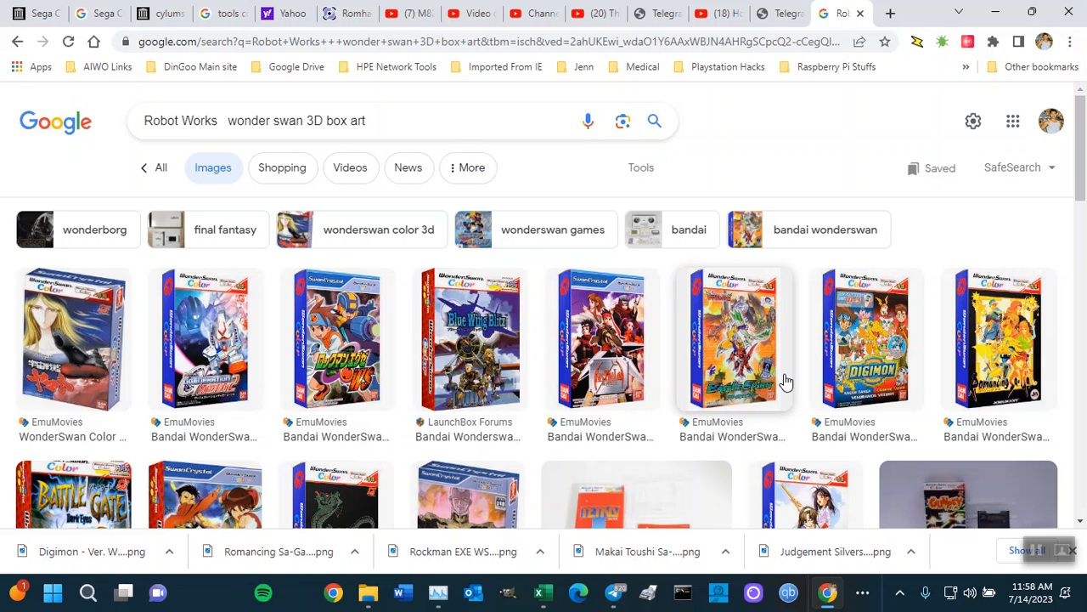
# Look through the image results for Robot Works box art, previewing the WonderSwan Color 3D Boxes Pack image from EmuMovies.
pyautogui.scroll(-2, 785, 380)
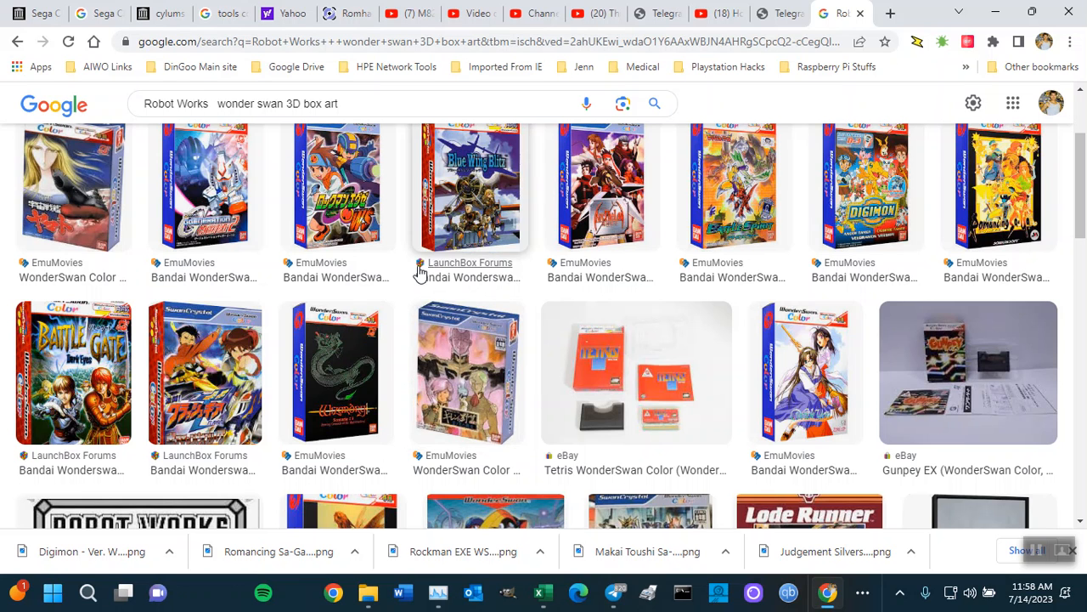
pyautogui.click(438, 367)
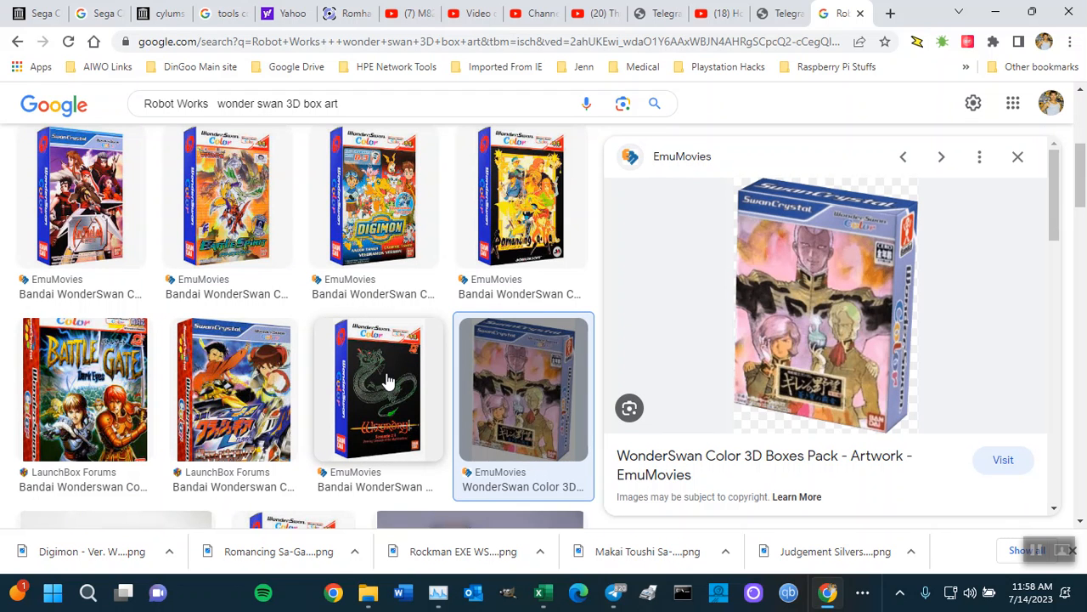
pyautogui.scroll(-3, 387, 381)
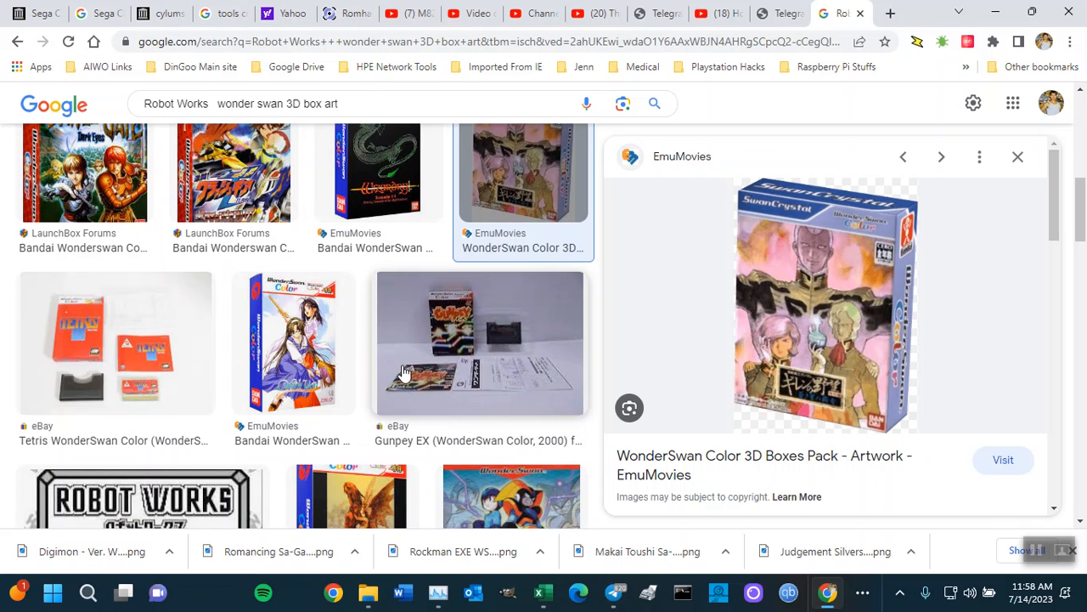
pyautogui.scroll(3, 390, 378)
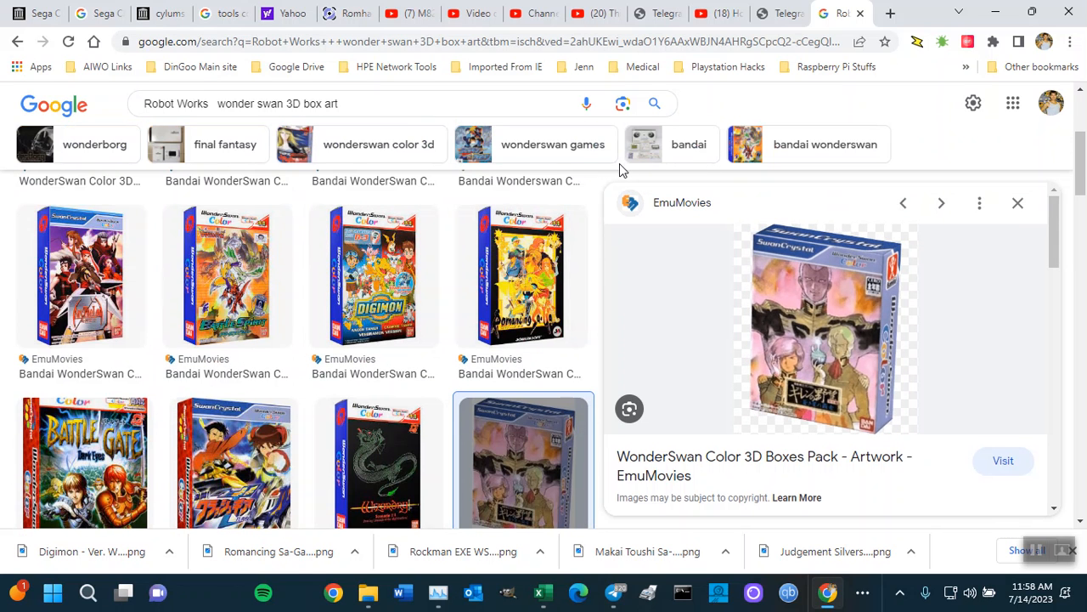
# Open a new browser tab and copy the current Robot Works query into its Google search box.
pyautogui.click(890, 13)
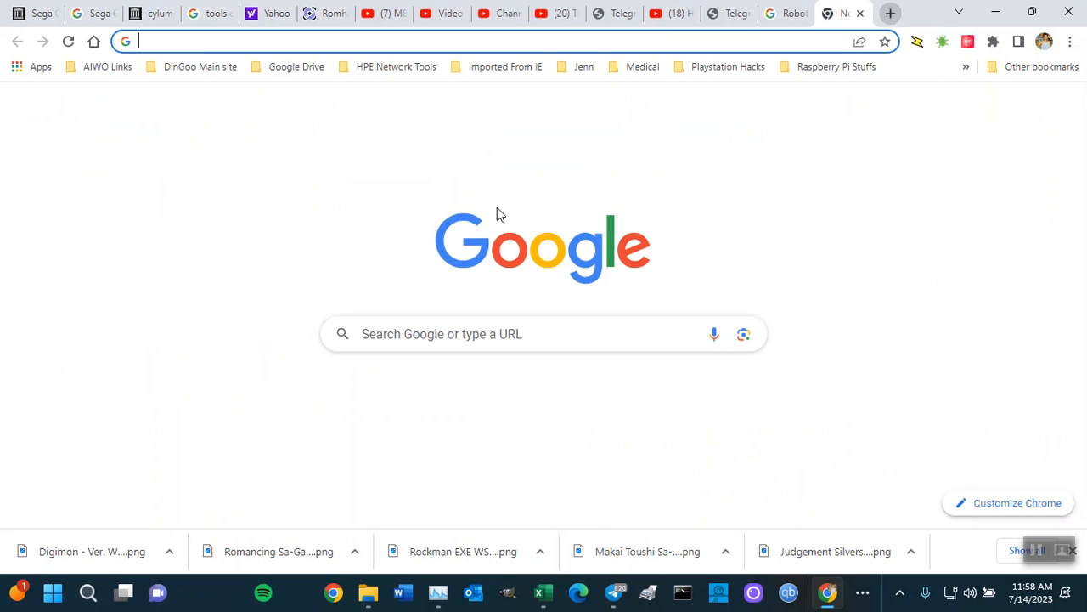
pyautogui.click(461, 334)
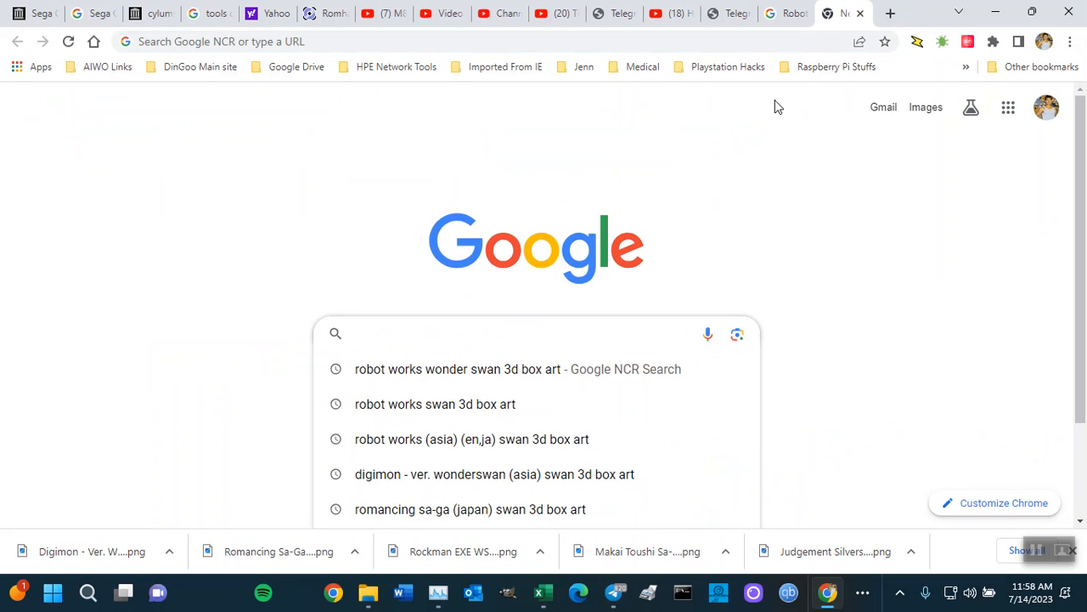
pyautogui.click(783, 14)
pyautogui.moveTo(342, 105); pyautogui.dragTo(85, 95)
pyautogui.hotkey('ctrl', 'c')
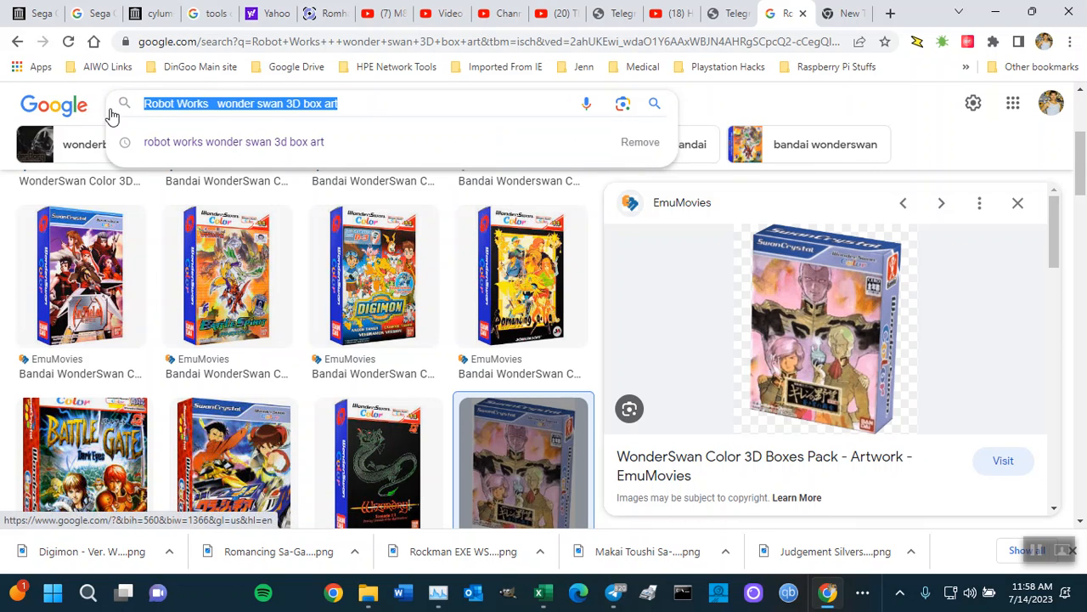
pyautogui.click(841, 13)
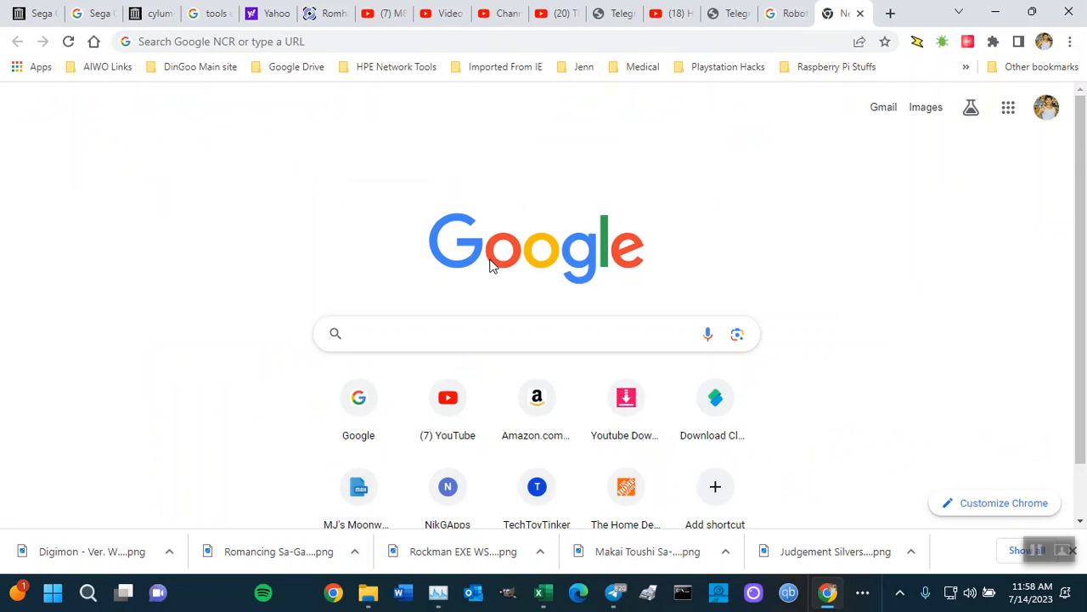
pyautogui.hotkey('ctrl', 'v')
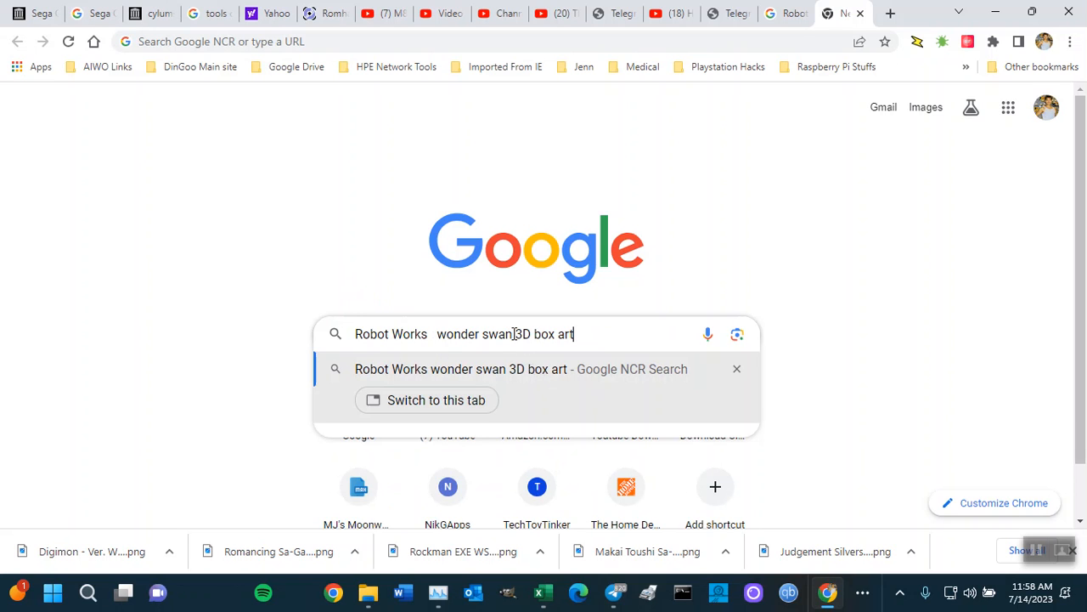
# Reword the query to "Robot Works wonder swan art work", run the search and show its image results.
pyautogui.moveTo(524, 334)
pyautogui.mouseDown()
pyautogui.moveTo(548, 330)
pyautogui.moveTo(522, 334)
pyautogui.mouseUp()
pyautogui.click(561, 332)
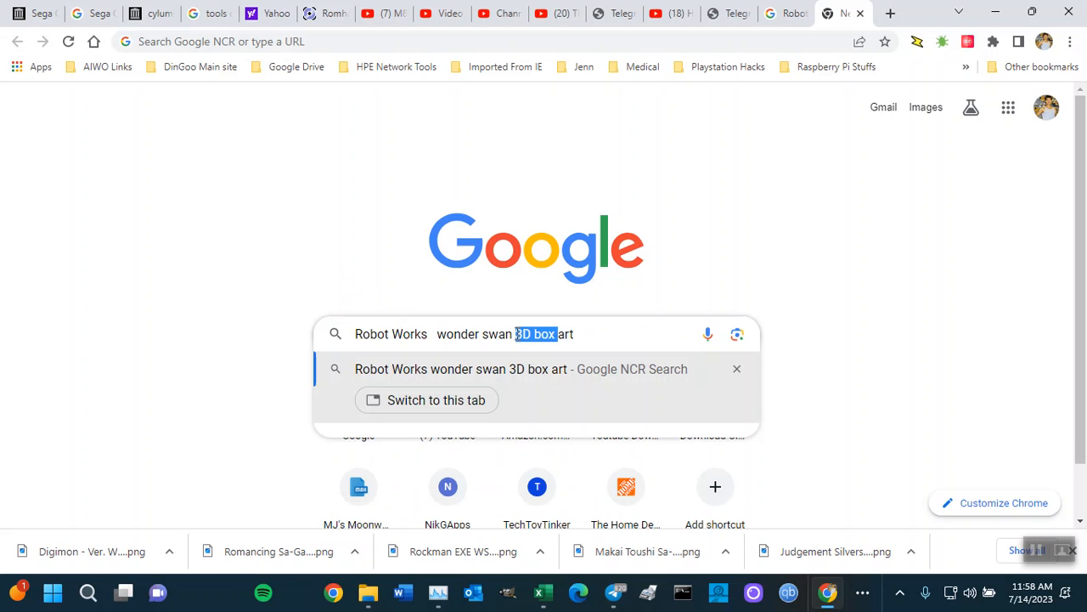
pyautogui.press('BackSpace')
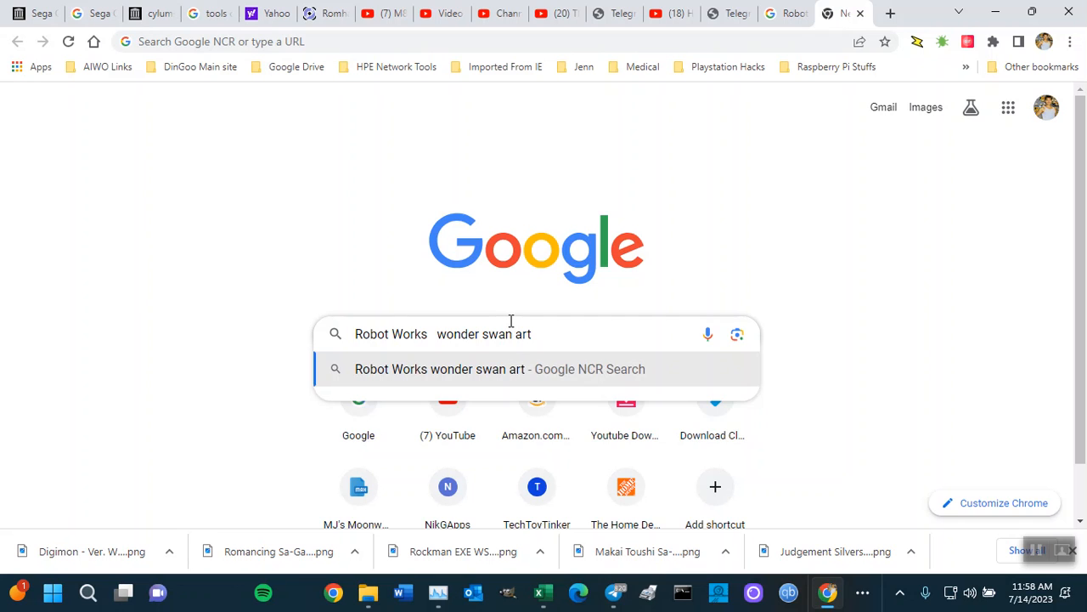
pyautogui.write('work')
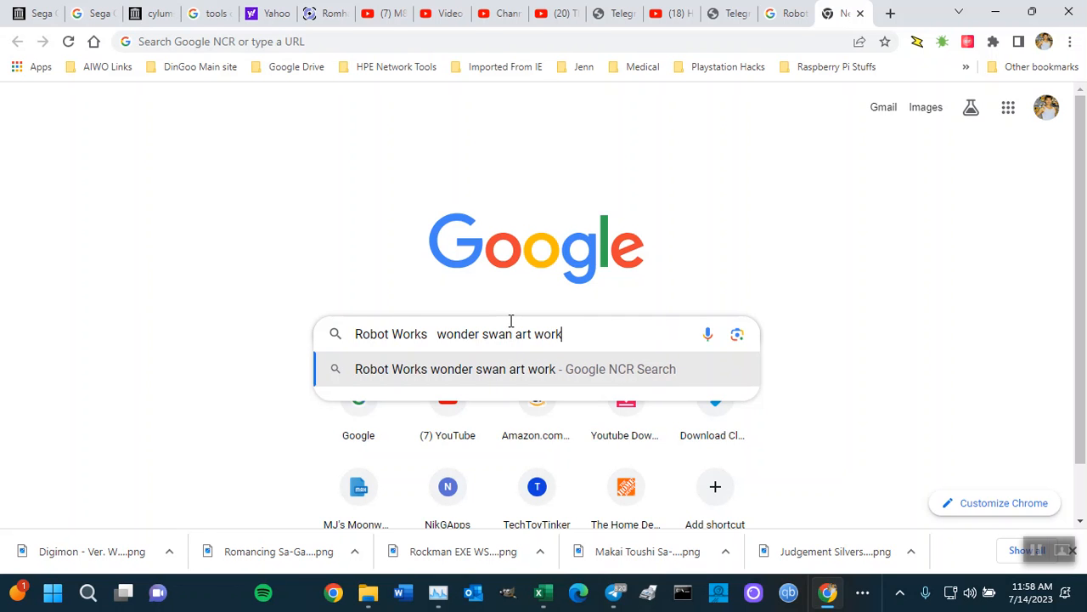
pyautogui.press('Return')
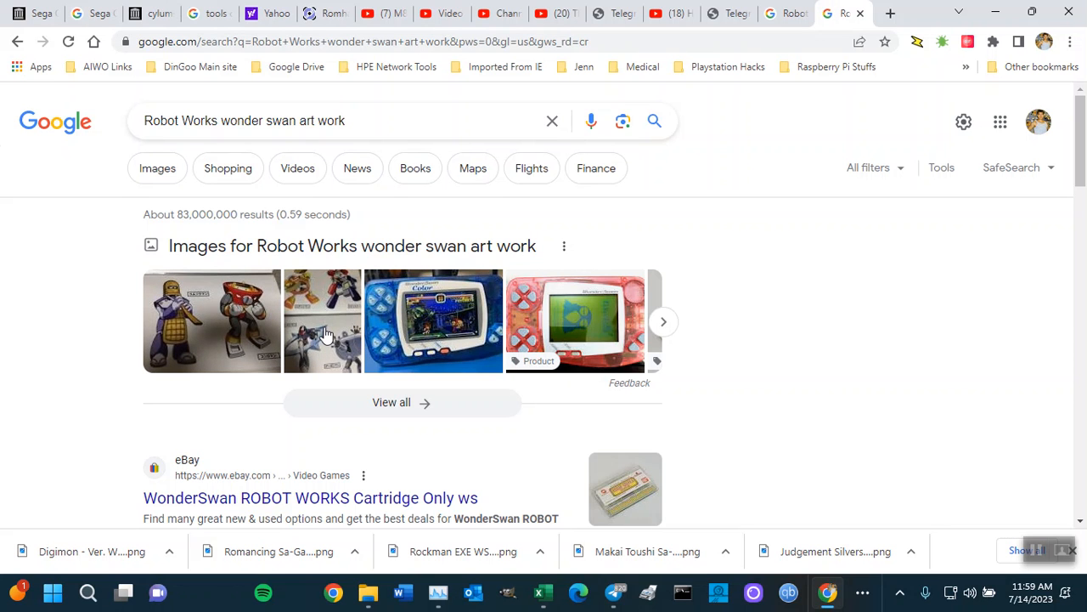
pyautogui.click(152, 168)
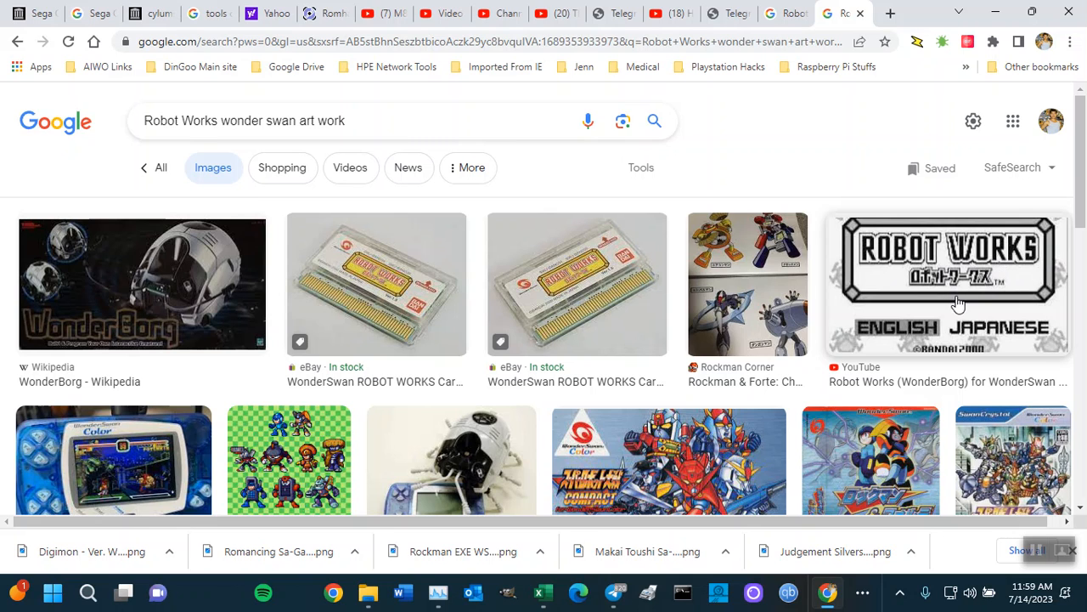
# Browse the "Robot Works wonder swan art work" image results for suitable Robot Works artwork.
pyautogui.scroll(-3, 962, 307)
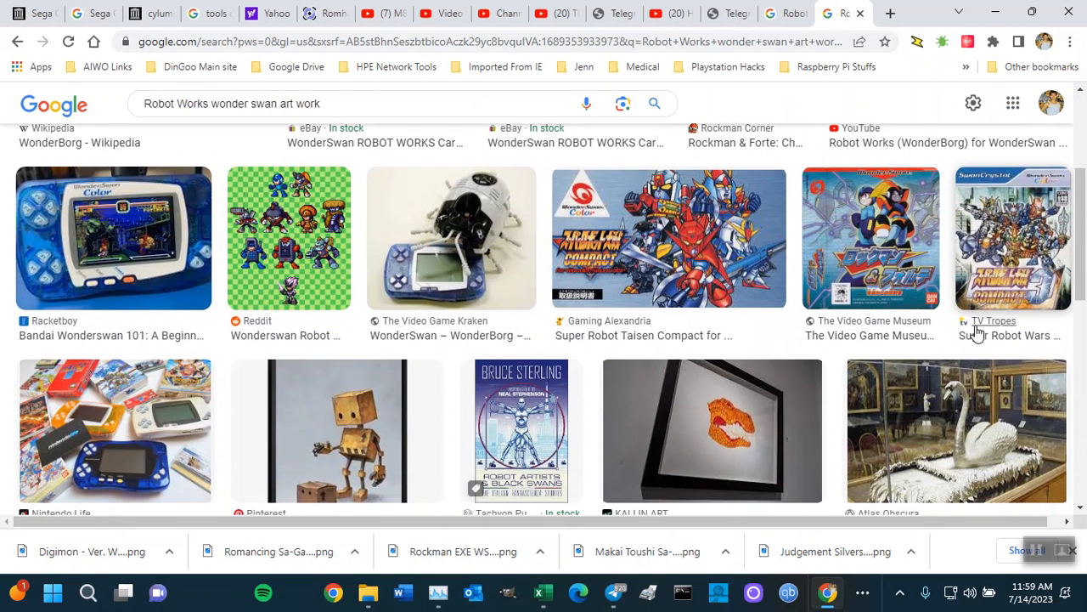
pyautogui.scroll(-3, 913, 406)
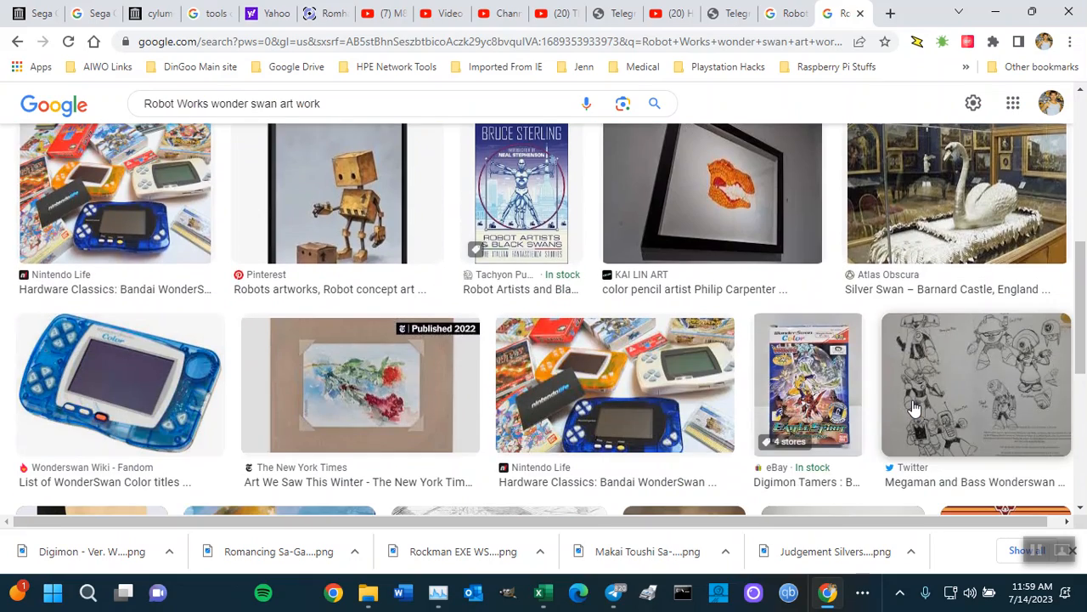
pyautogui.scroll(-3, 913, 408)
pyautogui.scroll(6, 914, 409)
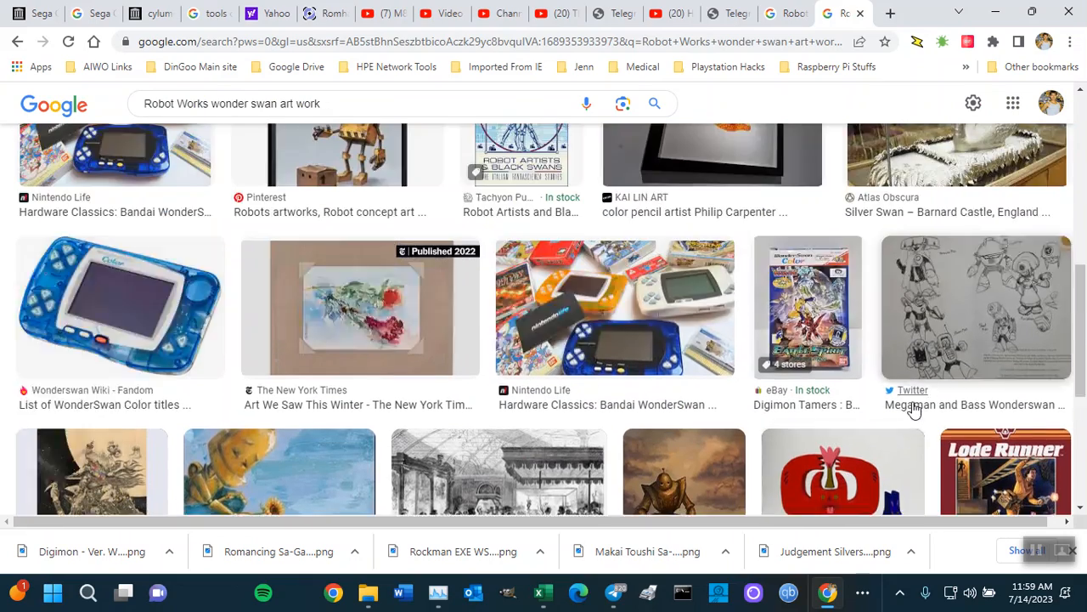
pyautogui.scroll(3, 914, 410)
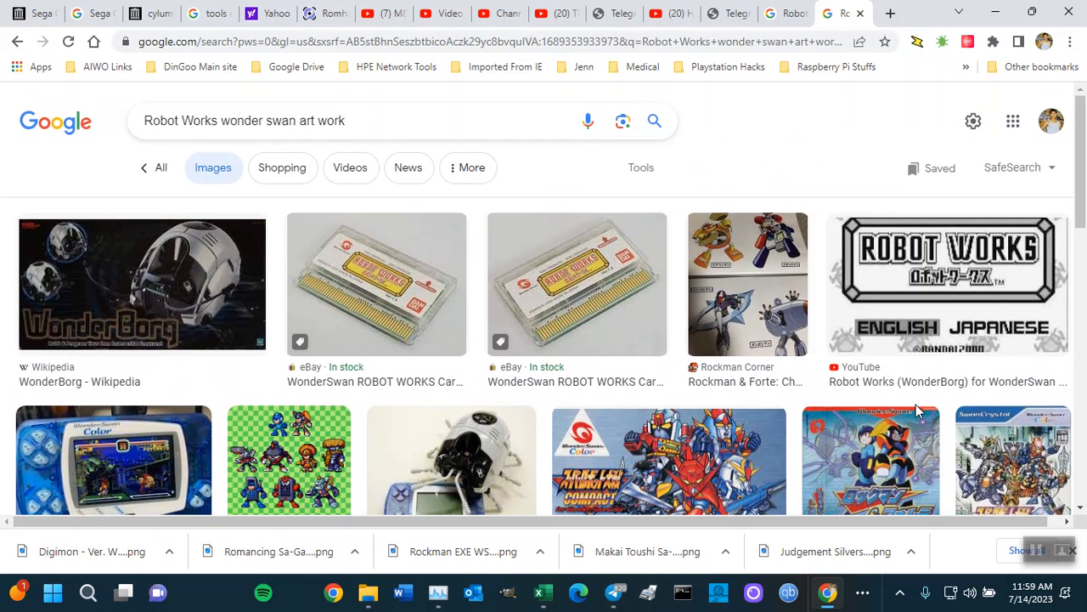
pyautogui.scroll(-2, 916, 416)
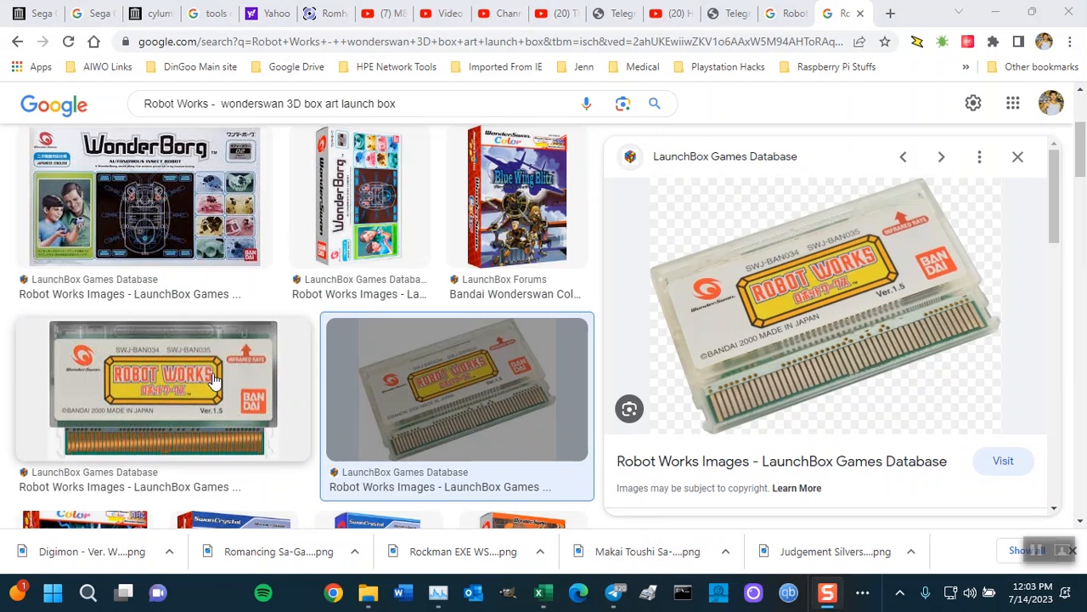
# Start saving the angled Robot Works cartridge image from LaunchBox Games Database, with "Robot Works" as the beginning of its file name.
pyautogui.rightClick(800, 285)
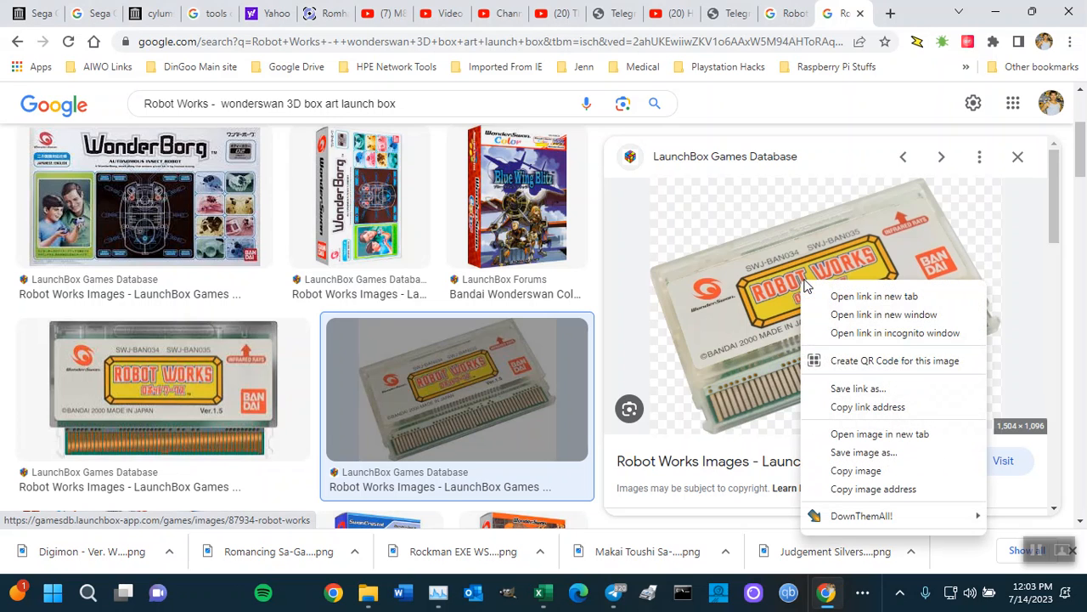
pyautogui.click(863, 452)
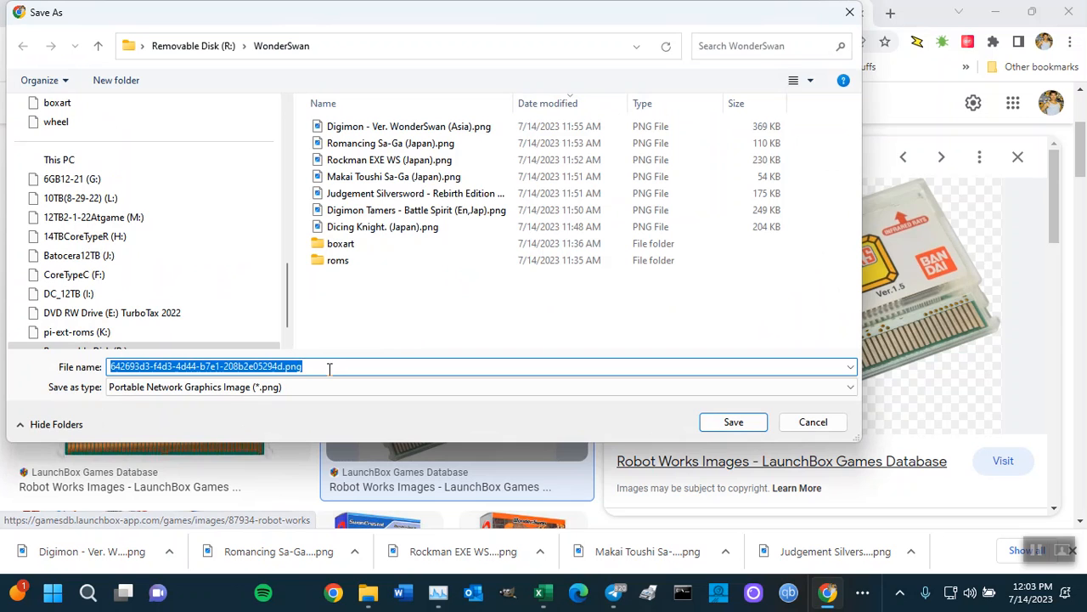
pyautogui.hotkey('ctrl', 'v')
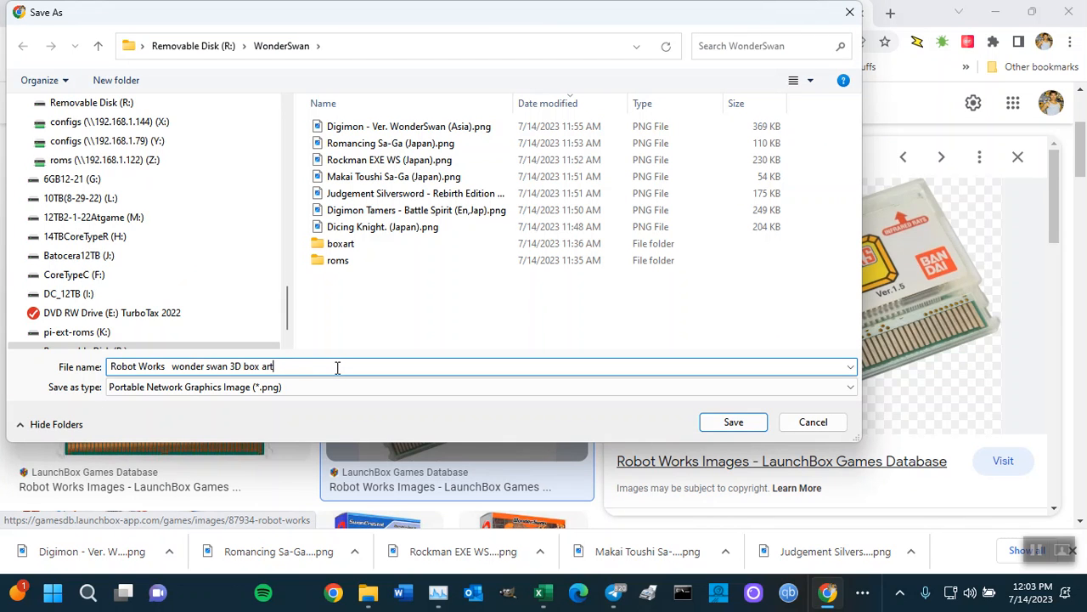
pyautogui.press('BackSpace')
pyautogui.press('BackSpace')
pyautogui.press('BackSpace')
pyautogui.press('BackSpace')
pyautogui.press('BackSpace')
pyautogui.press('BackSpace')
pyautogui.press('BackSpace')
pyautogui.press('BackSpace')
pyautogui.press('BackSpace')
pyautogui.press('BackSpace')
pyautogui.press('BackSpace')
pyautogui.press('BackSpace')
pyautogui.press('BackSpace')
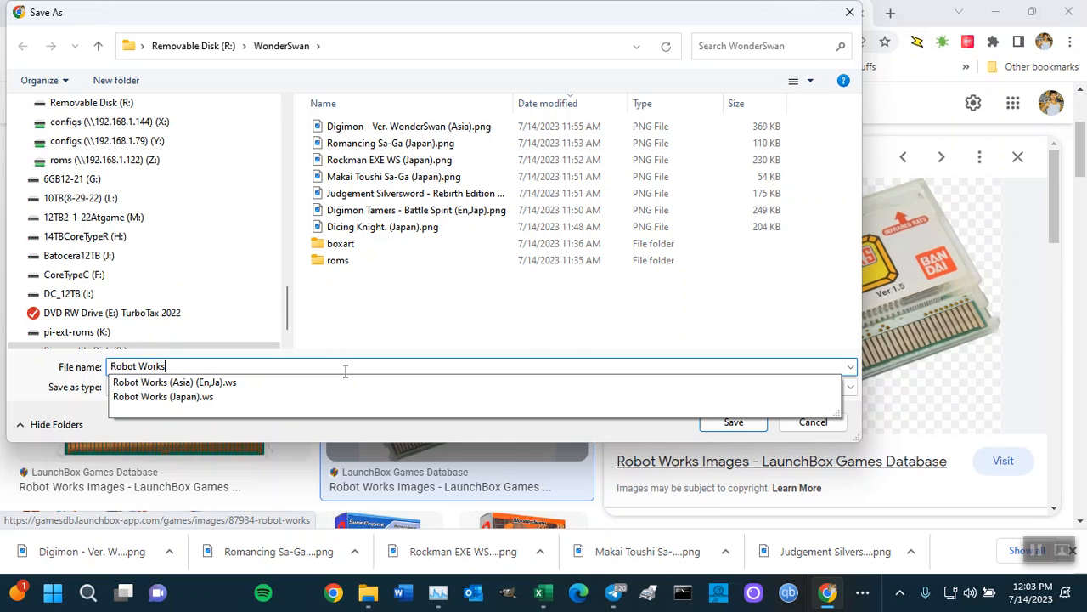
# Base the file name on the Robot Works (Asia) ROM, shorten it to "Robot Works (En,Ja).png" and save the image in the WonderSwan folder.
pyautogui.click(237, 384)
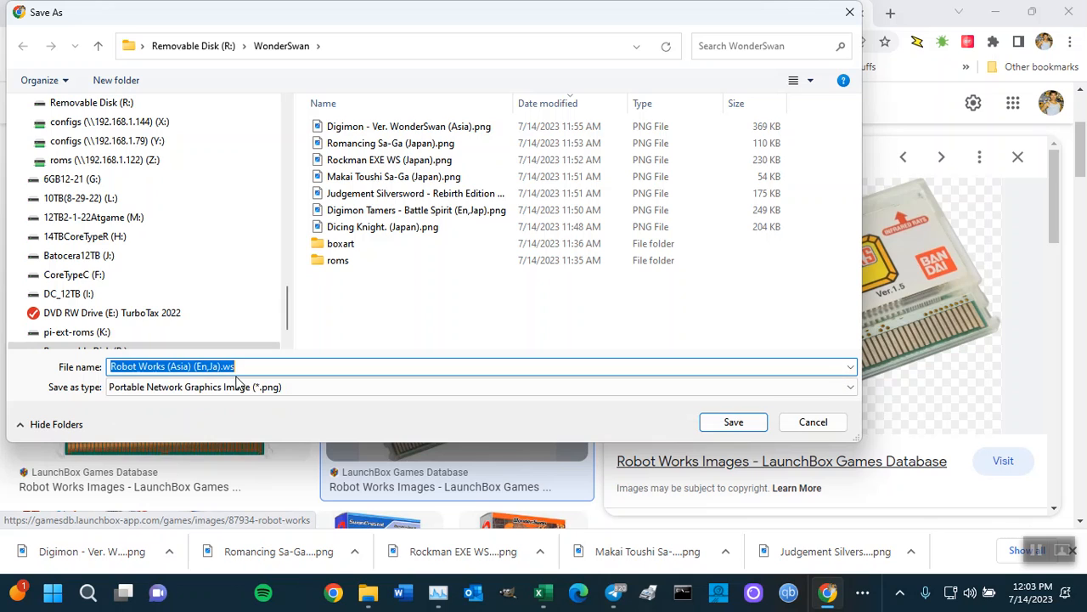
pyautogui.click(194, 366)
pyautogui.press('BackSpace')
pyautogui.press('BackSpace')
pyautogui.press('BackSpace')
pyautogui.press('BackSpace')
pyautogui.press('BackSpace')
pyautogui.press('BackSpace')
pyautogui.press('BackSpace')
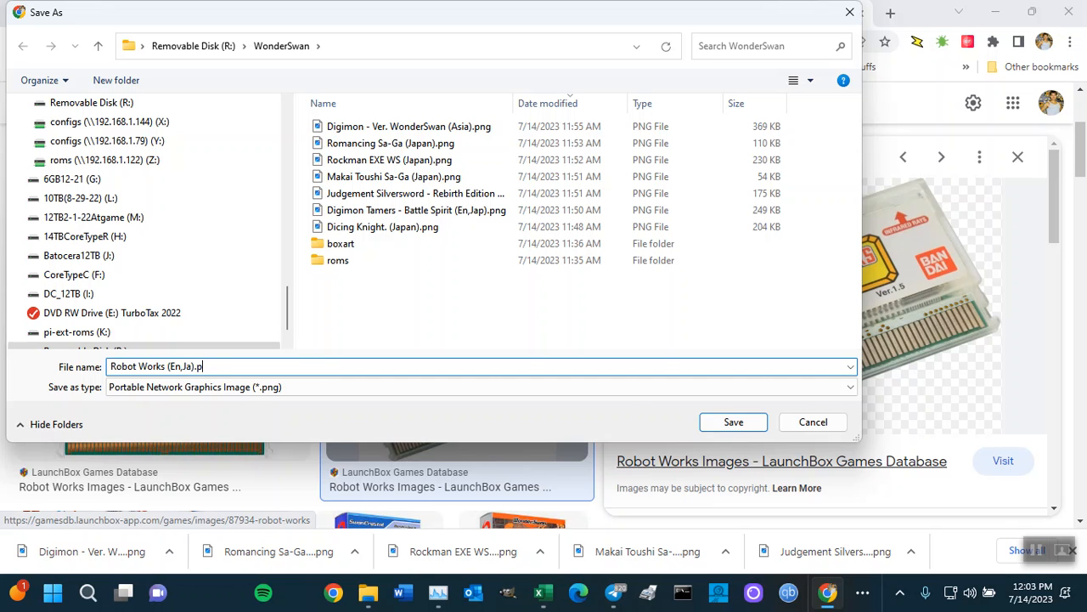
pyautogui.press('Return')
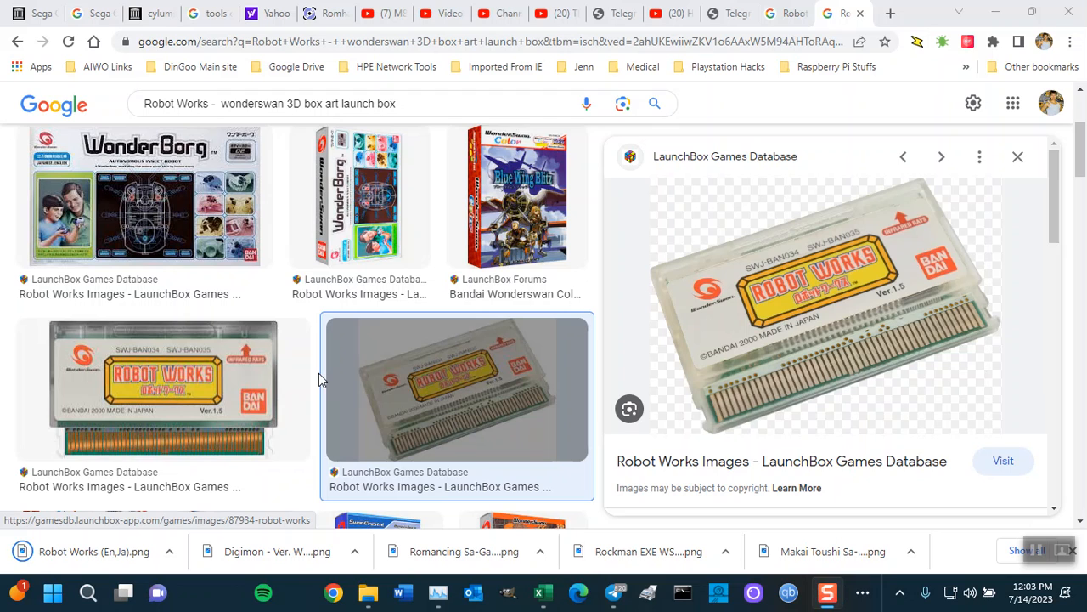
# Switch to the WonderSwan folder in File Explorer, sort it by name and check the Robot Works (Asia) and (Japan) ROM files.
pyautogui.hotkey('alt', 'Tab')
pyautogui.hotkey('alt', 'Tab')
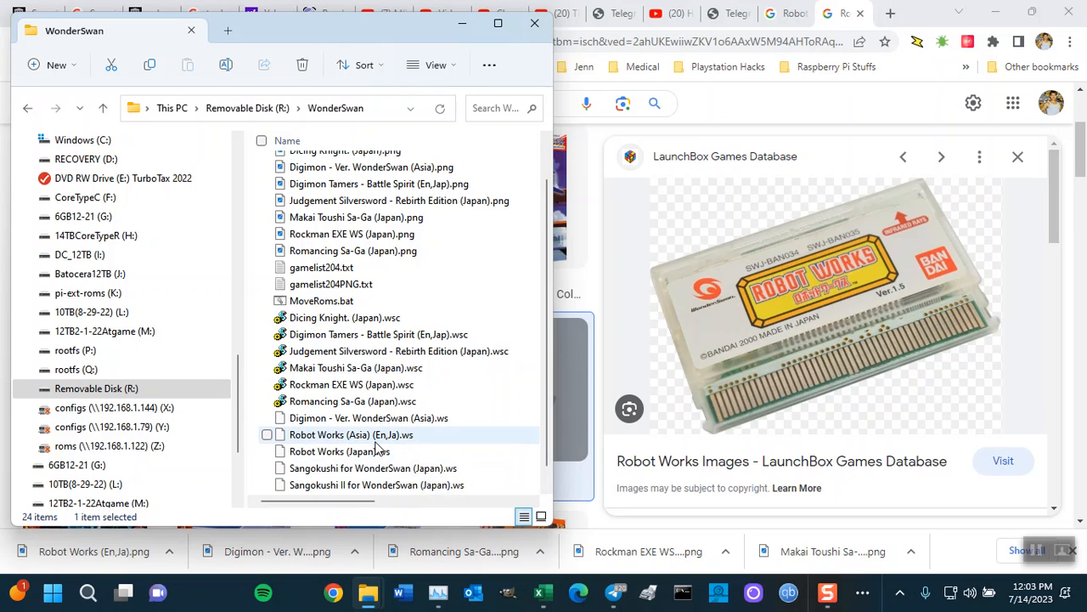
pyautogui.click(375, 440)
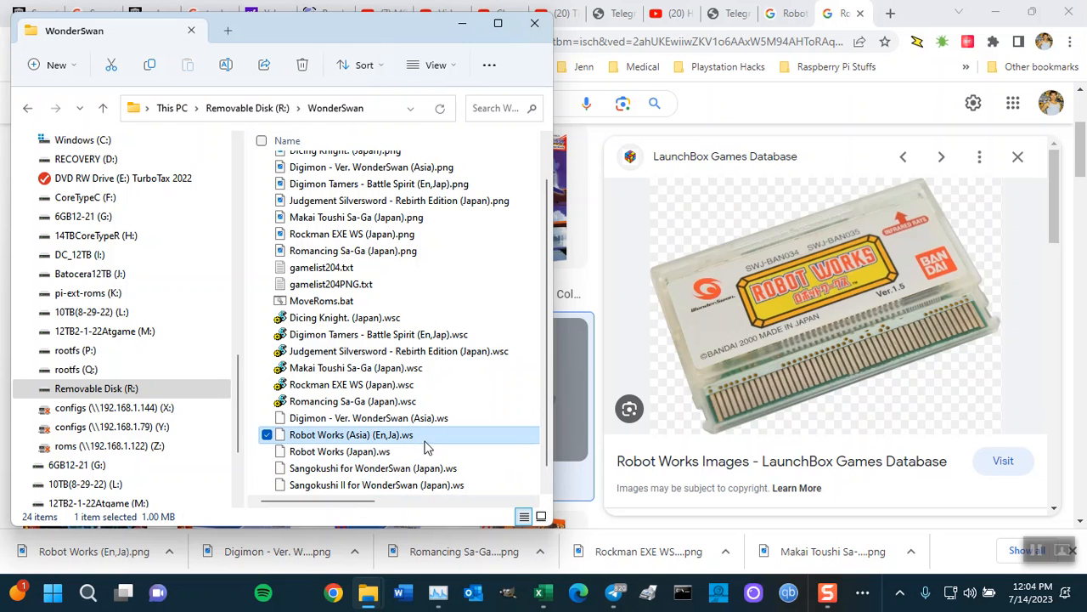
pyautogui.click(433, 140)
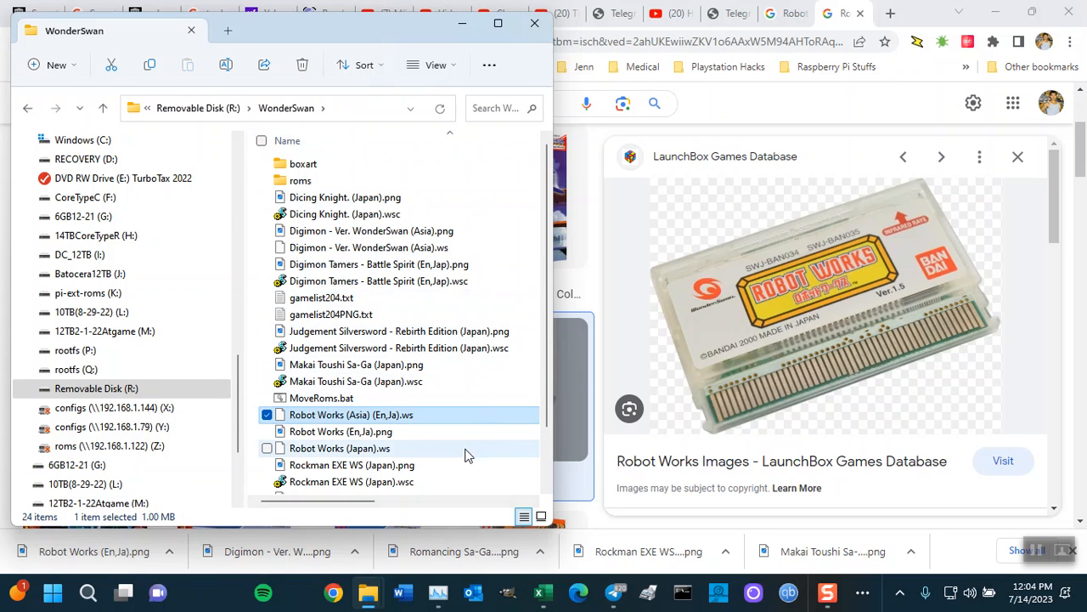
pyautogui.click(367, 451)
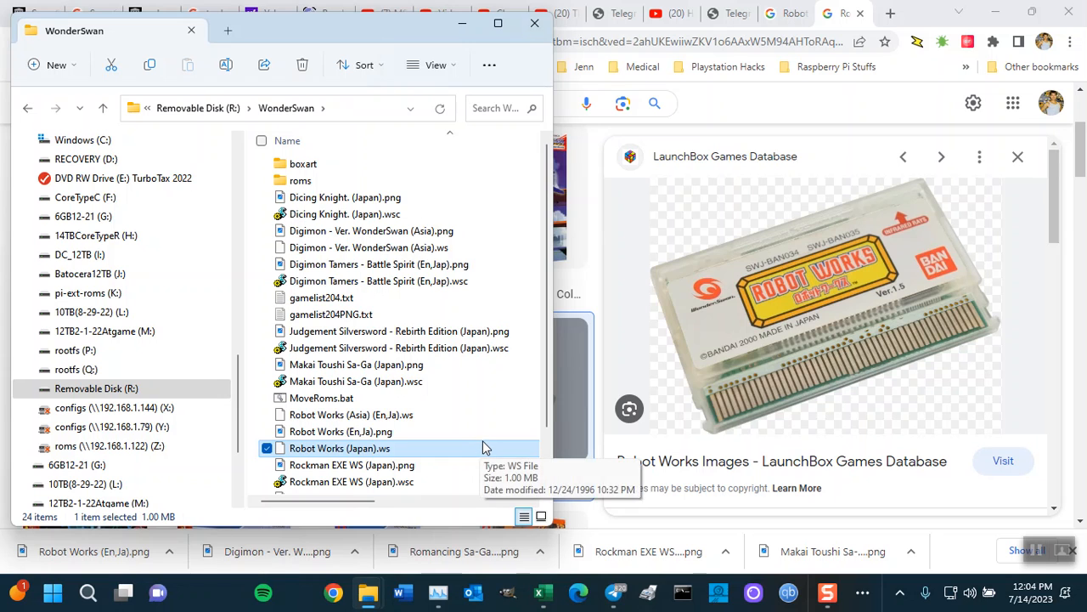
# Delete the Robot Works (Japan).ws ROM file from the WonderSwan folder.
pyautogui.press('Delete')
pyautogui.click(598, 359)
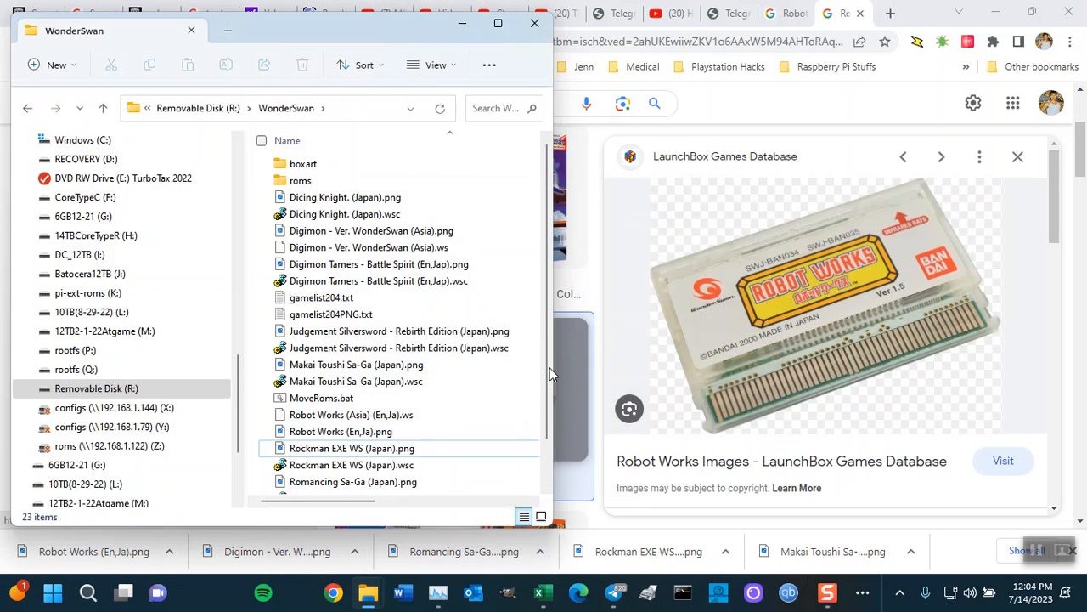
pyautogui.click(351, 453)
pyautogui.click(351, 451)
# Rename the Robot Works (Asia) ROM to "Robot Works (En,Ja).ws", reusing the name of its PNG image.
pyautogui.click(351, 416)
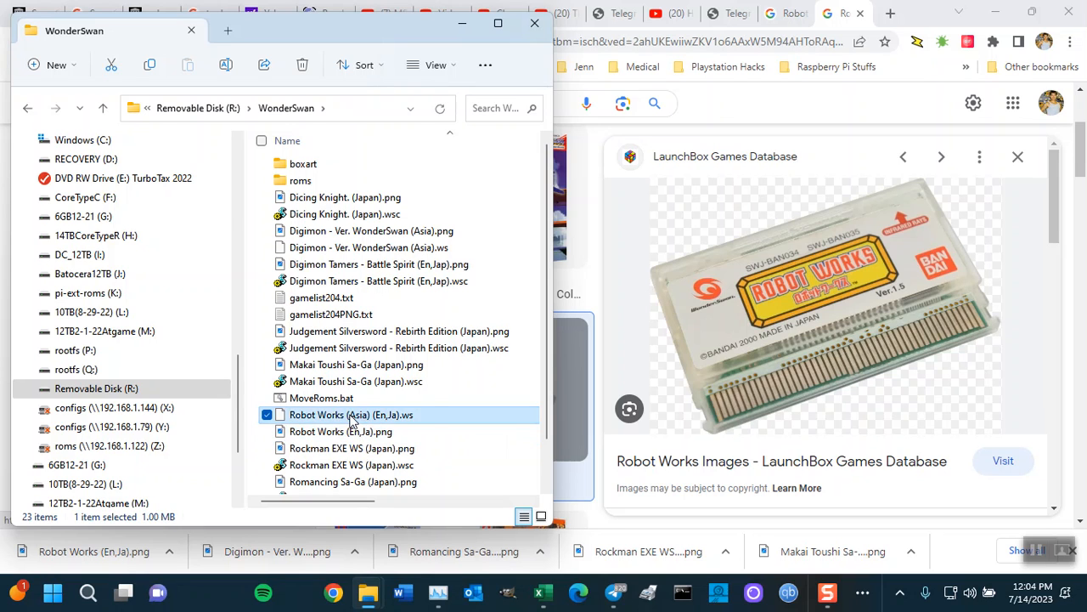
pyautogui.click(351, 416)
pyautogui.click(342, 432)
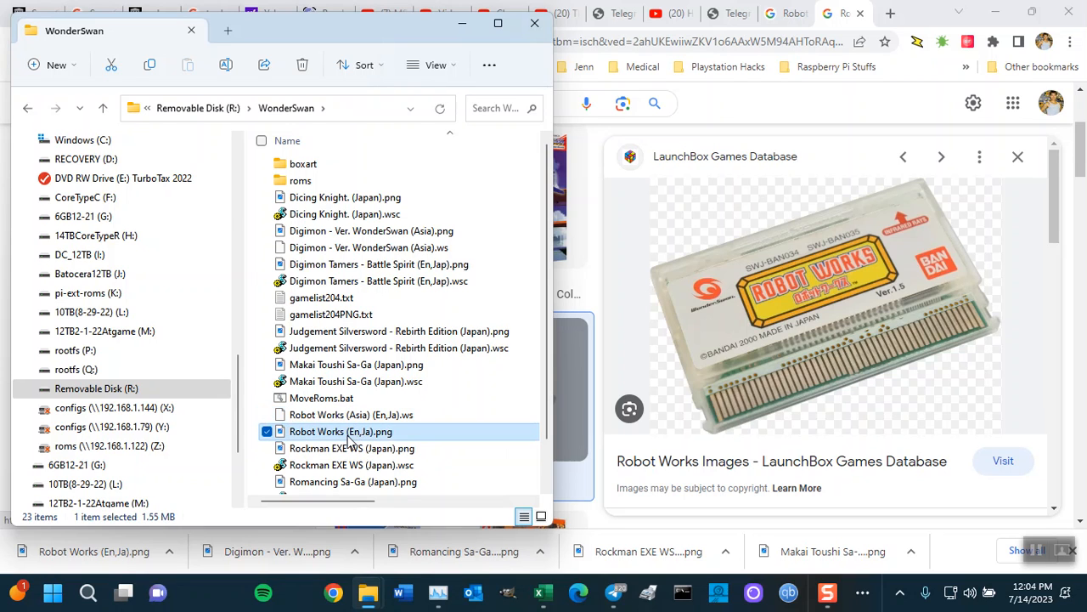
pyautogui.click(340, 433)
pyautogui.hotkey('ctrl', 'c')
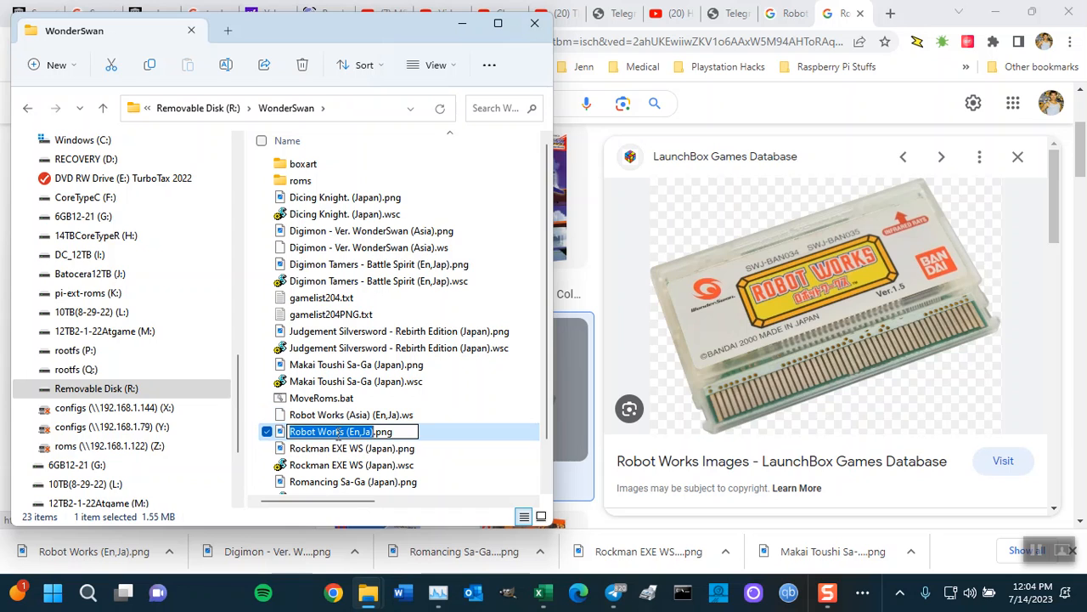
pyautogui.click(354, 416)
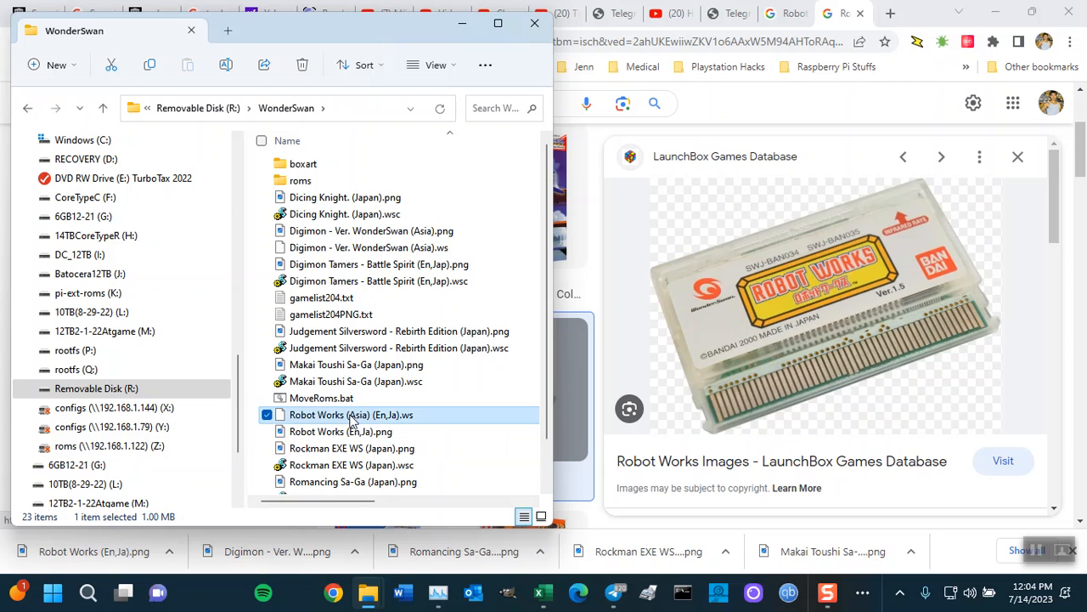
pyautogui.click(352, 416)
pyautogui.hotkey('ctrl', 'v')
pyautogui.click(467, 414)
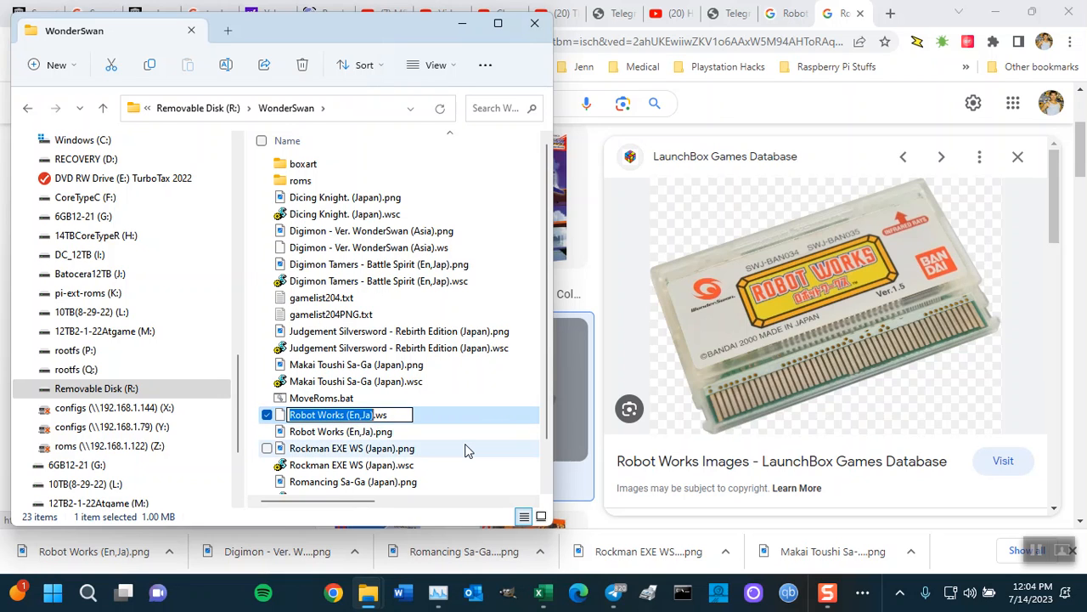
pyautogui.click(463, 449)
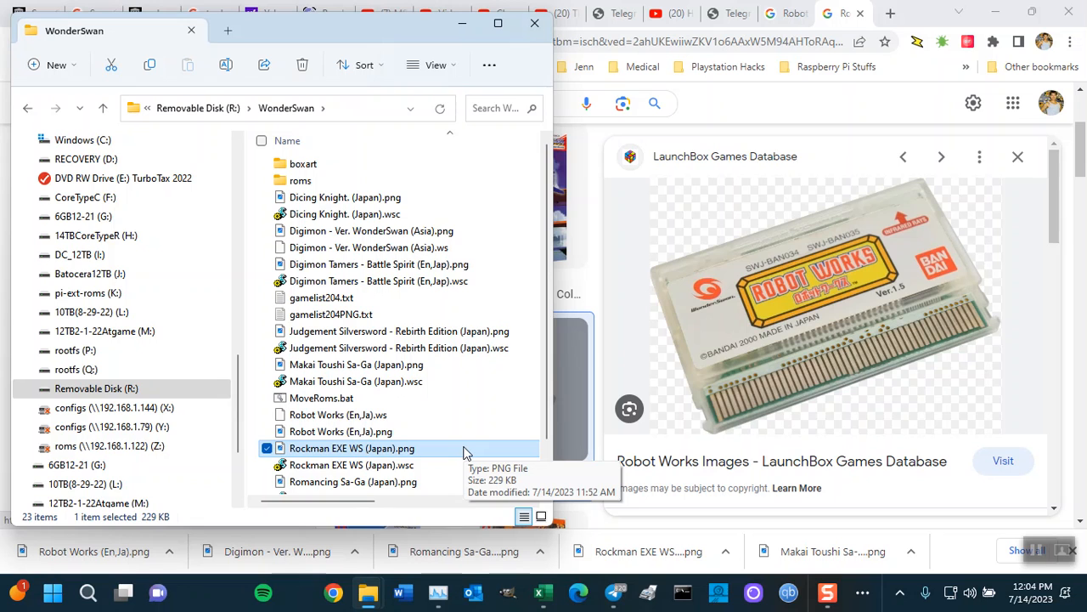
# Reverse the folder's name sort order and widen the File Explorer window to check which ROMs still lack images.
pyautogui.click(408, 146)
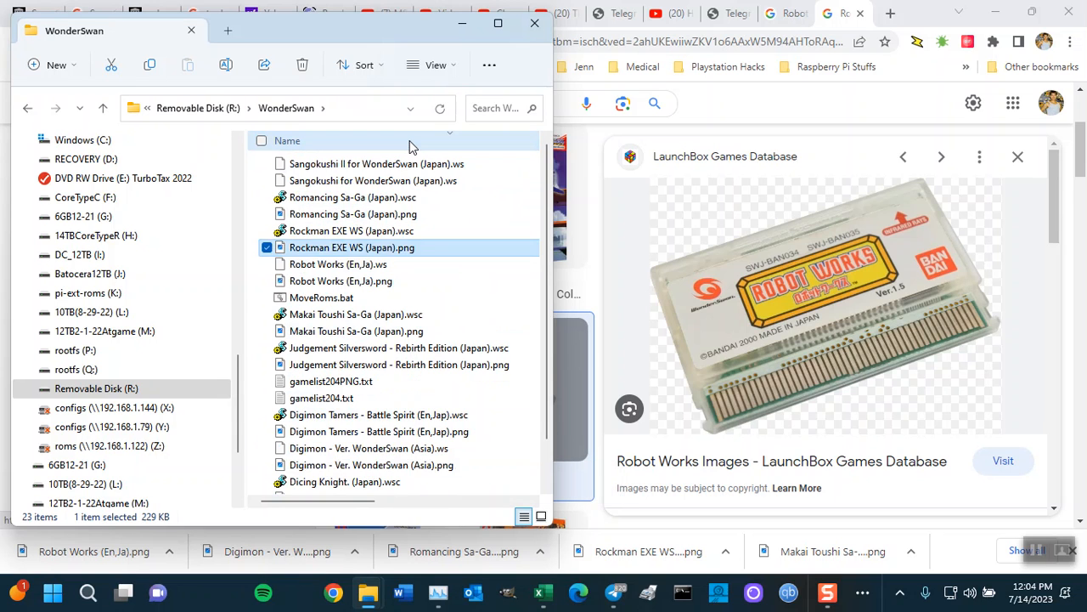
pyautogui.moveTo(554, 222); pyautogui.dragTo(707, 221)
pyautogui.scroll(-1, 506, 242)
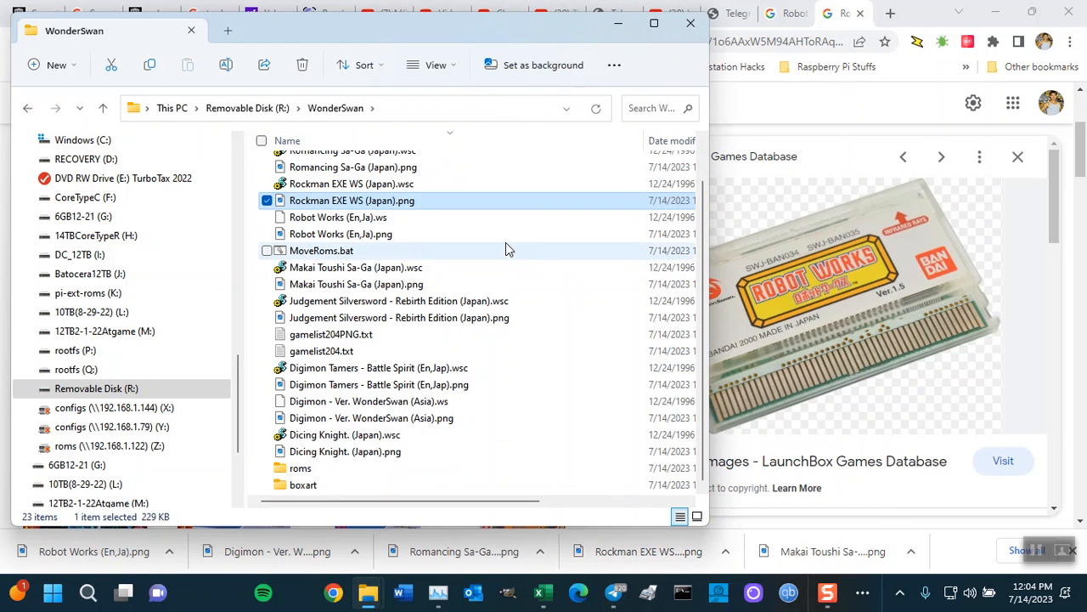
pyautogui.scroll(1, 525, 424)
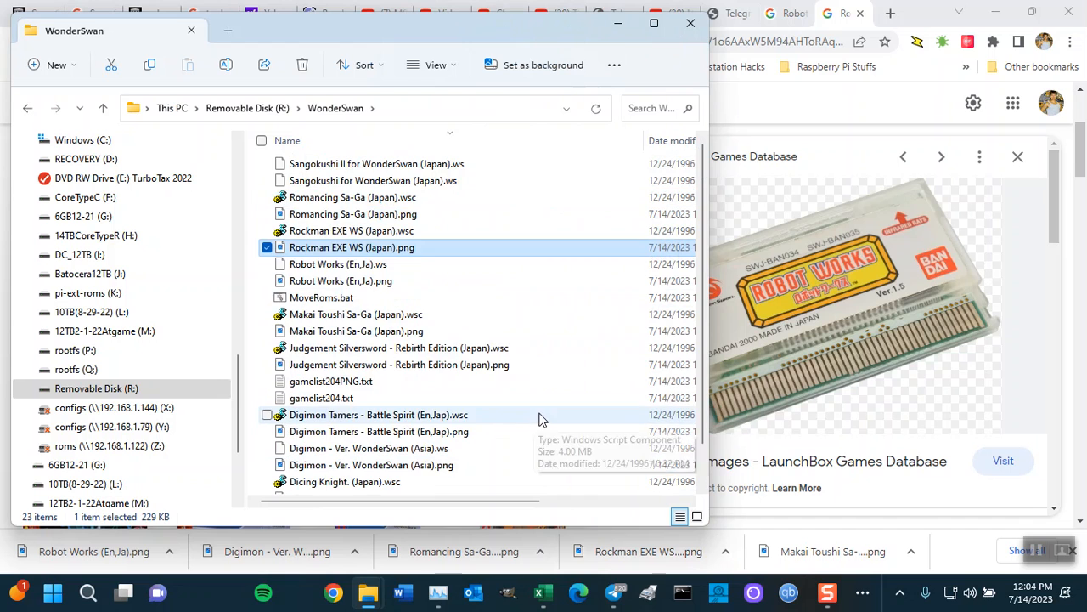
# Copy the "Sangokushi for WonderSwan (Japan)" ROM name and search Google Images for it with "wonderswan 3D box art launch box".
pyautogui.click(359, 164)
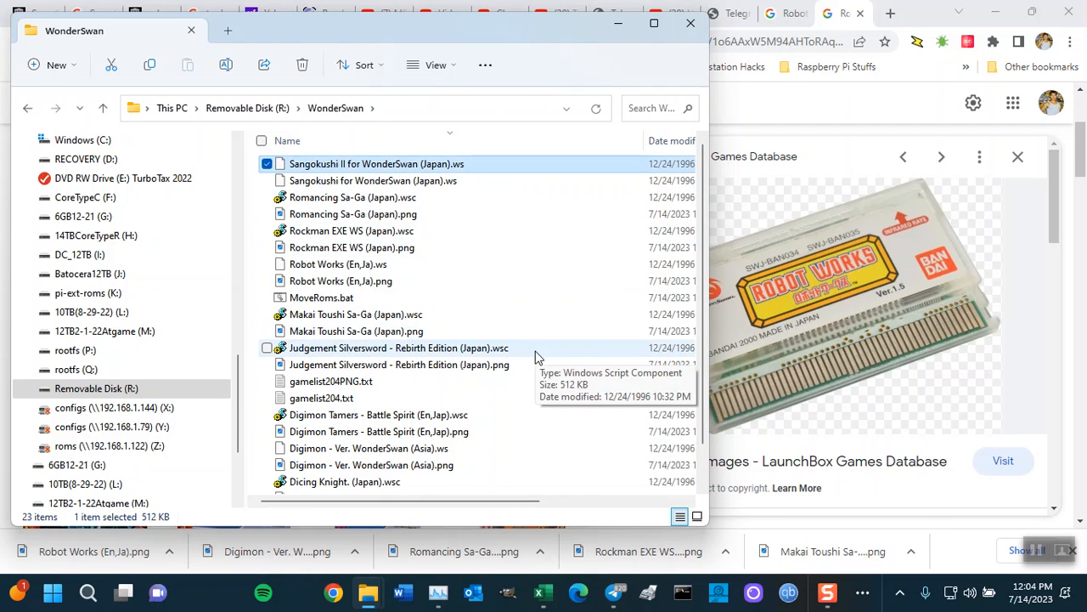
pyautogui.click(379, 183)
pyautogui.click(361, 185)
pyautogui.hotkey('ctrl', 'c')
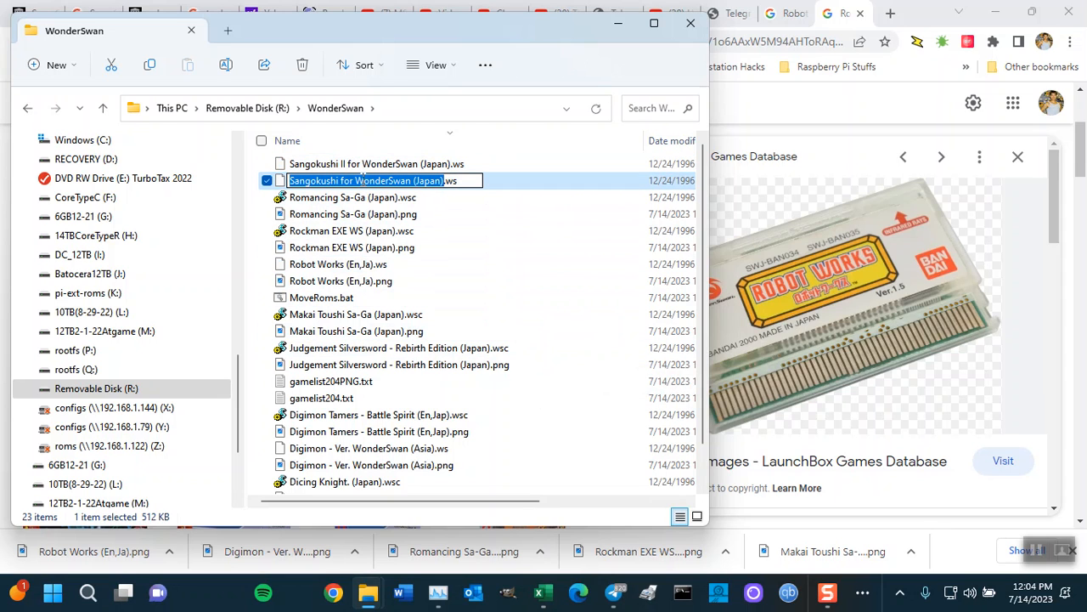
pyautogui.click(847, 111)
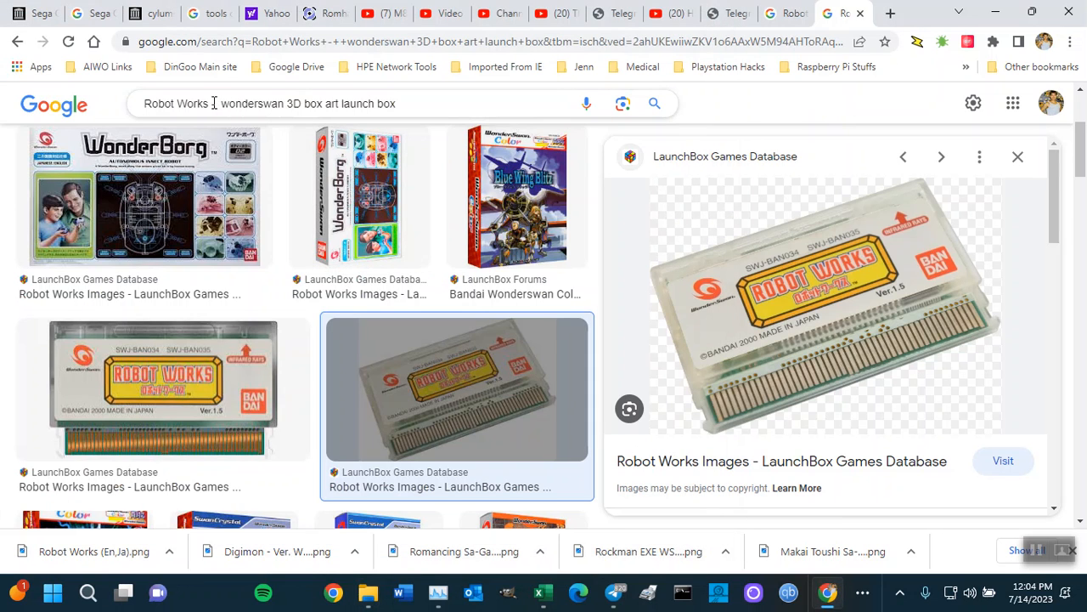
pyautogui.moveTo(212, 103); pyautogui.dragTo(77, 106)
pyautogui.hotkey('ctrl', 'v')
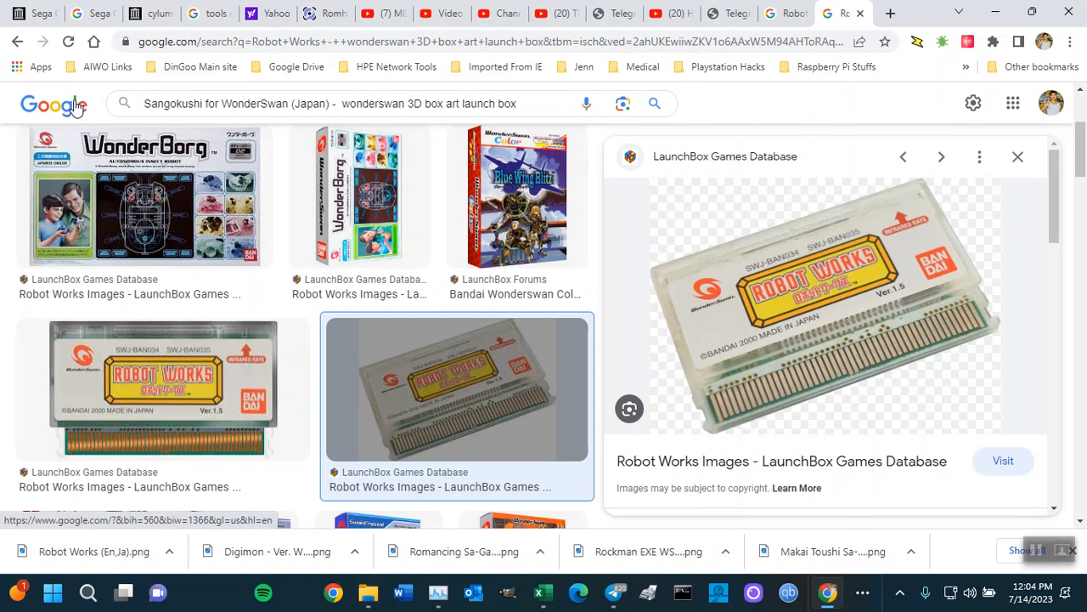
pyautogui.press('Return')
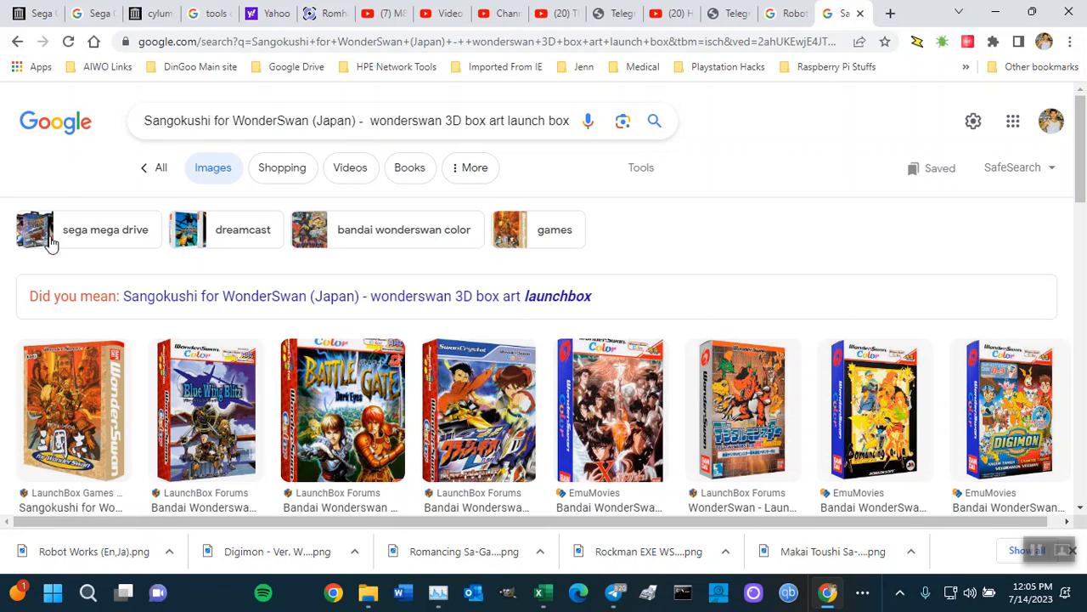
# Save the LaunchBox 3D box image of Sangokushi as "Sangokushi for WonderSwan (Japan).png" in the WonderSwan folder.
pyautogui.click(89, 412)
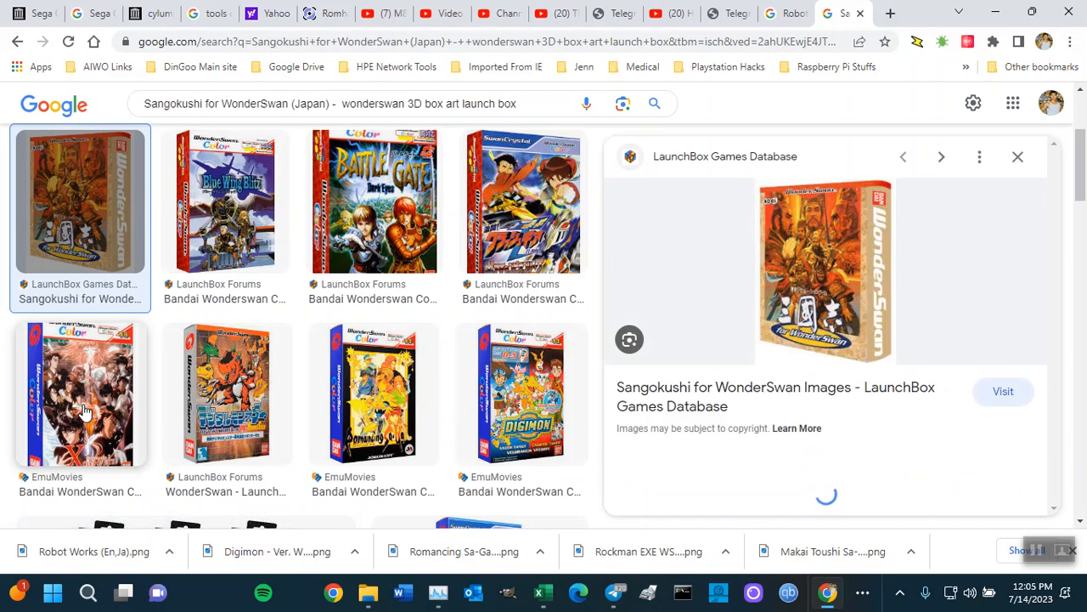
pyautogui.rightClick(788, 257)
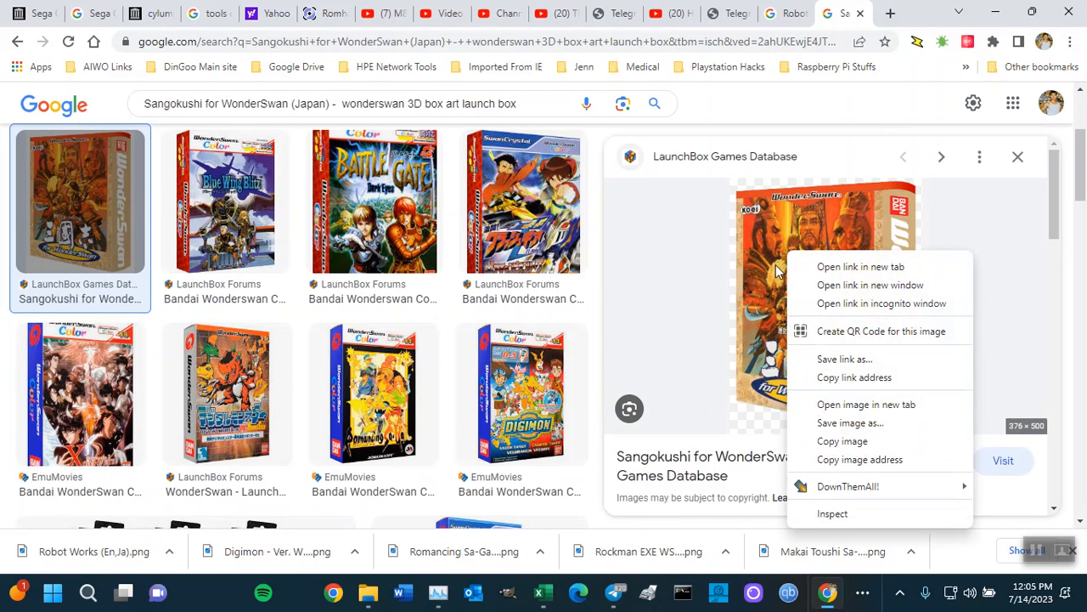
pyautogui.click(841, 424)
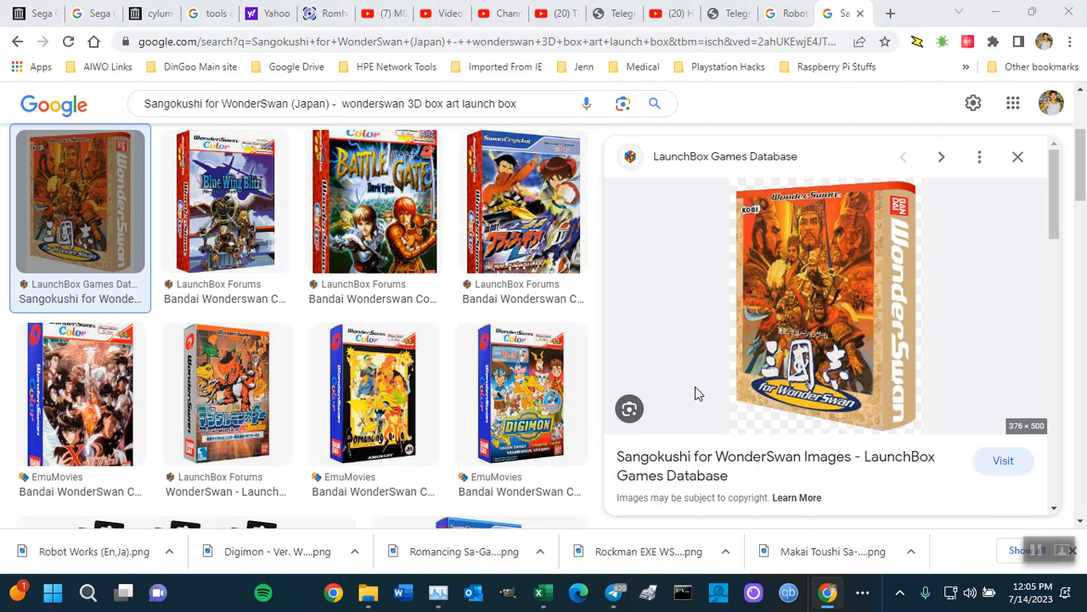
pyautogui.hotkey('ctrl', 'v')
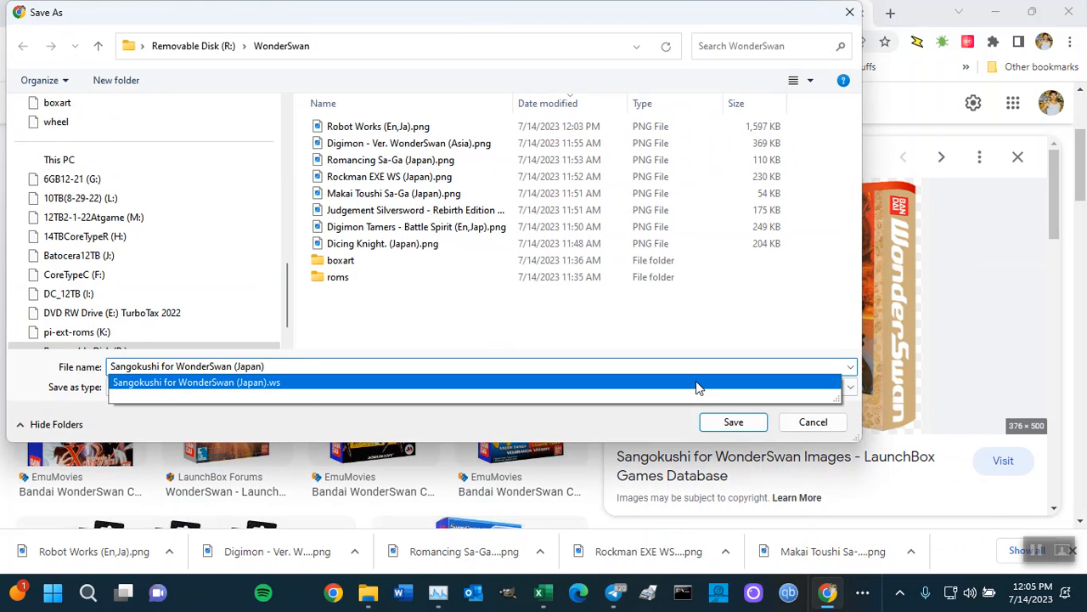
pyautogui.write('.png')
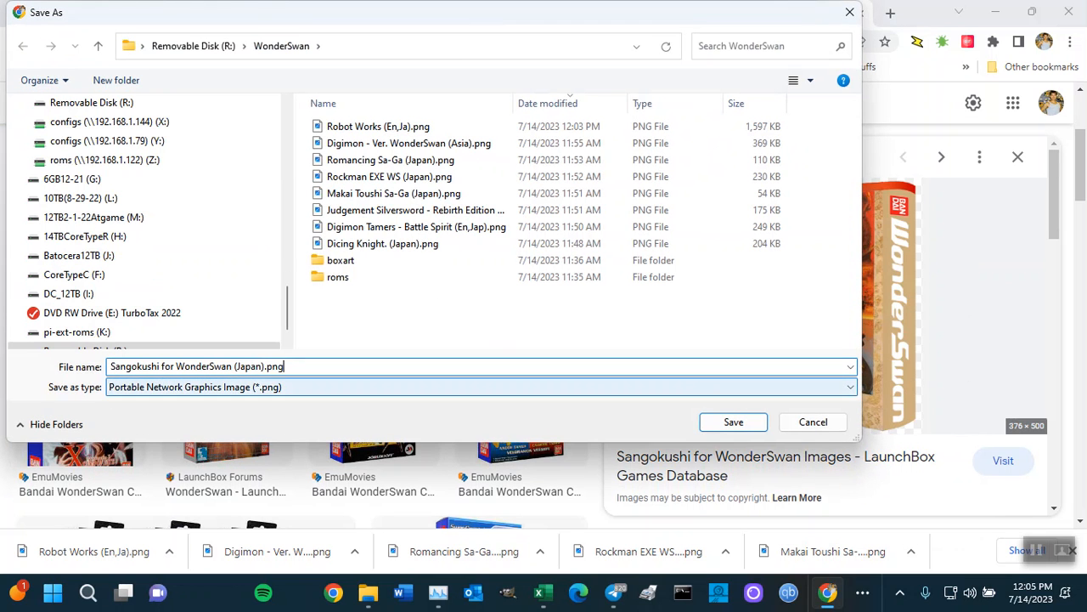
pyautogui.press('Return')
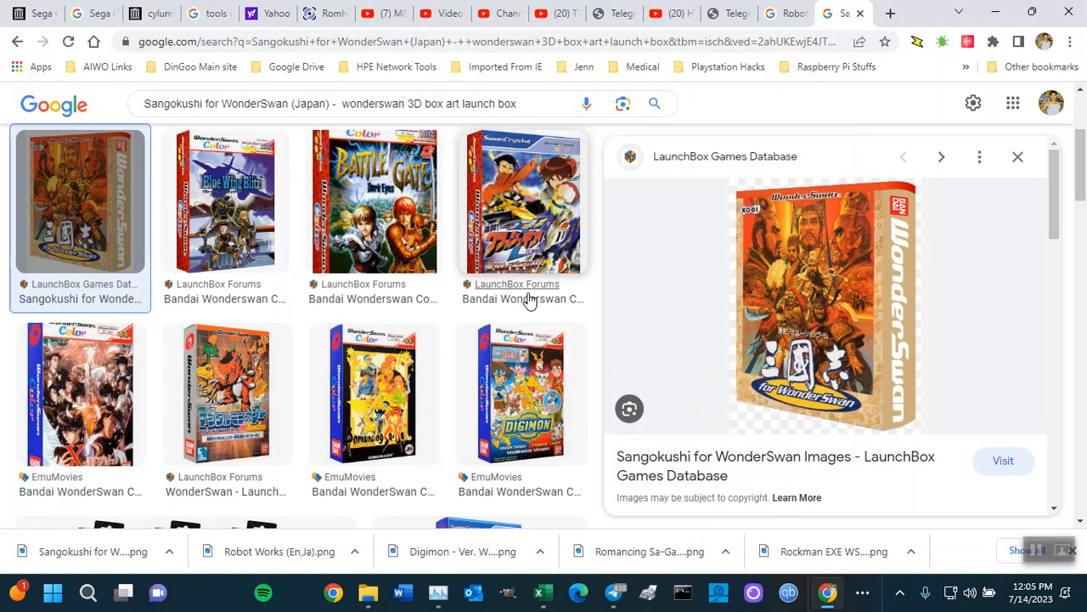
# Copy the "Sangokushi II for WonderSwan (Japan)" ROM name and replace the game title in the image search with it.
pyautogui.scroll(3, 528, 299)
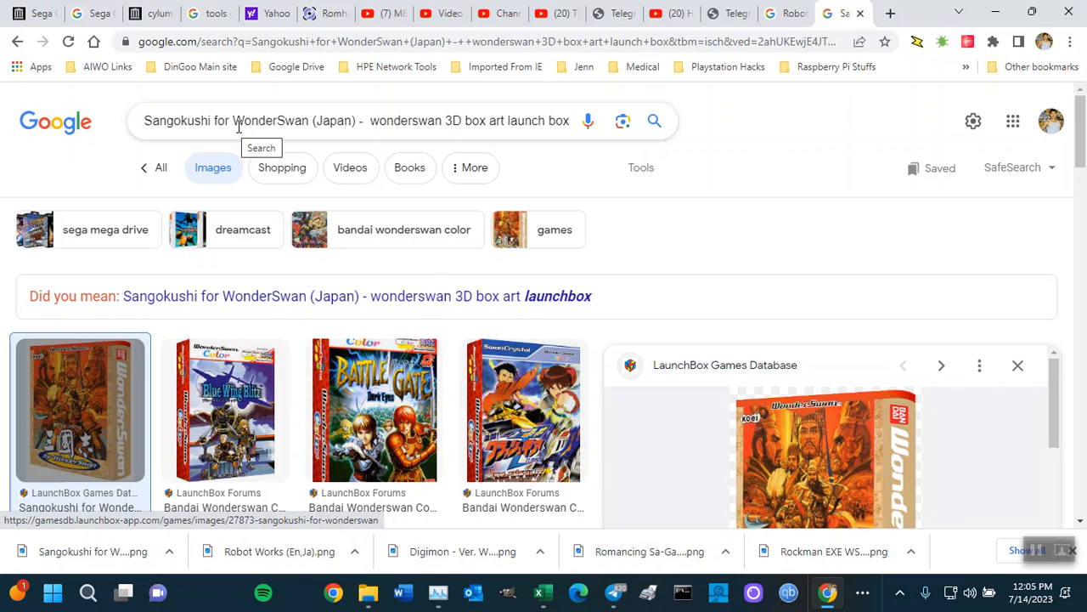
pyautogui.hotkey('alt', 'Tab')
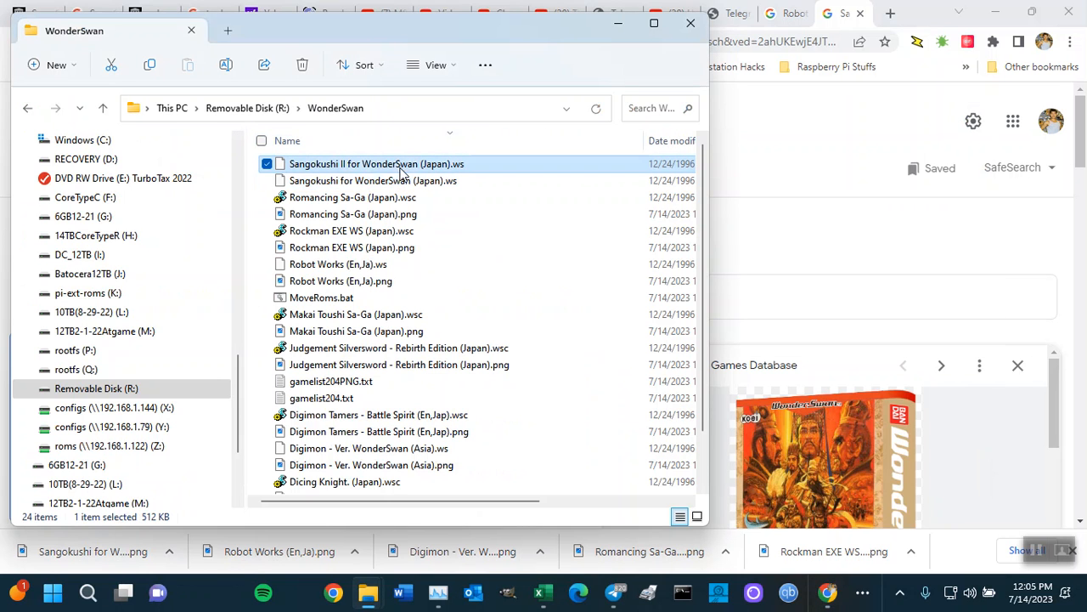
pyautogui.click(367, 166)
pyautogui.hotkey('ctrl', 'c')
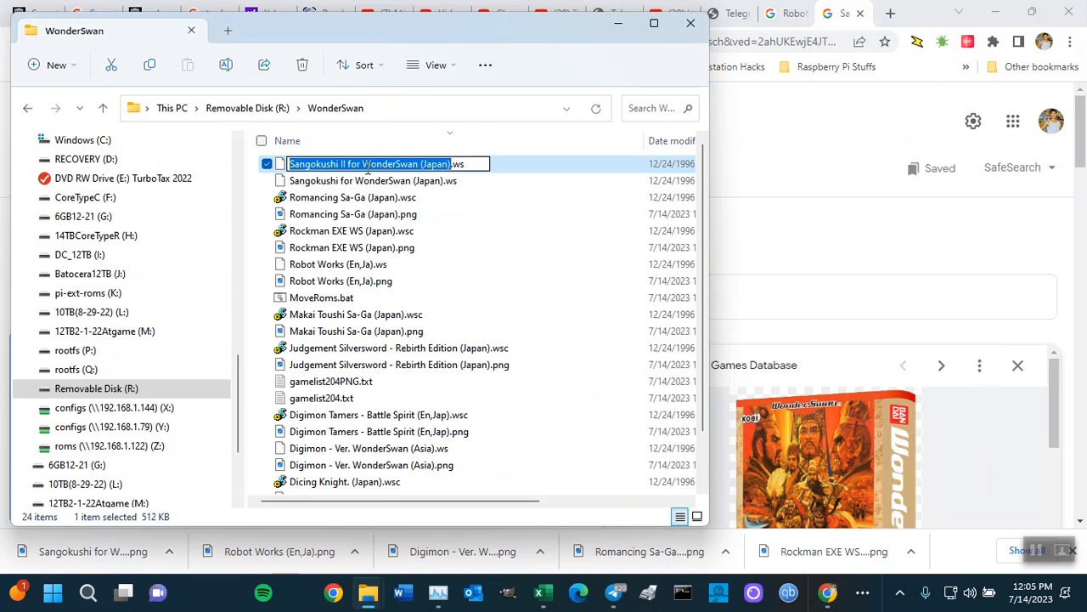
pyautogui.hotkey('alt', 'Tab')
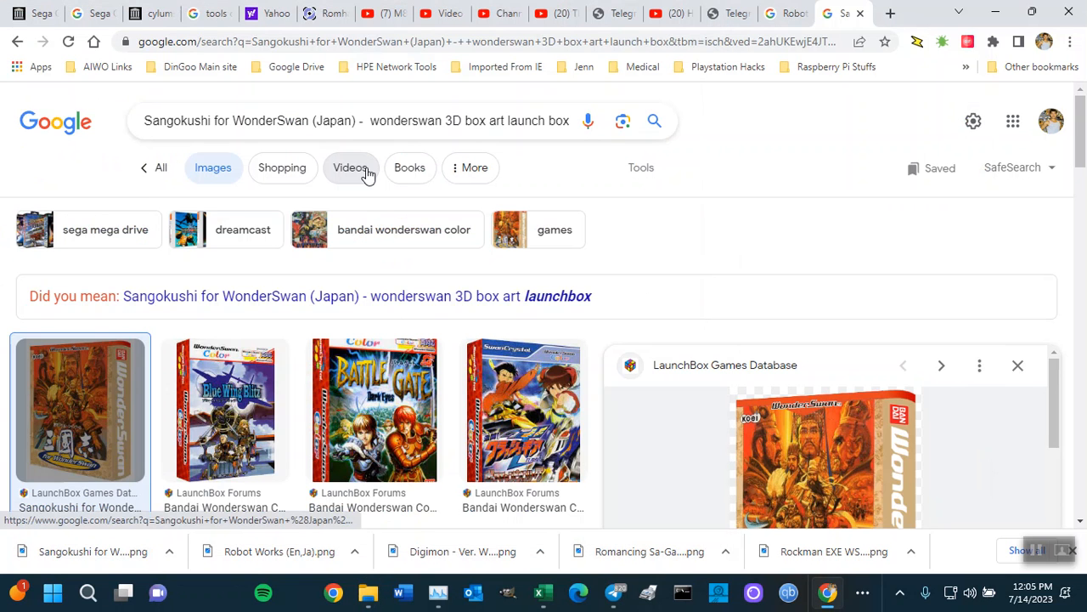
pyautogui.moveTo(358, 124); pyautogui.dragTo(167, 114)
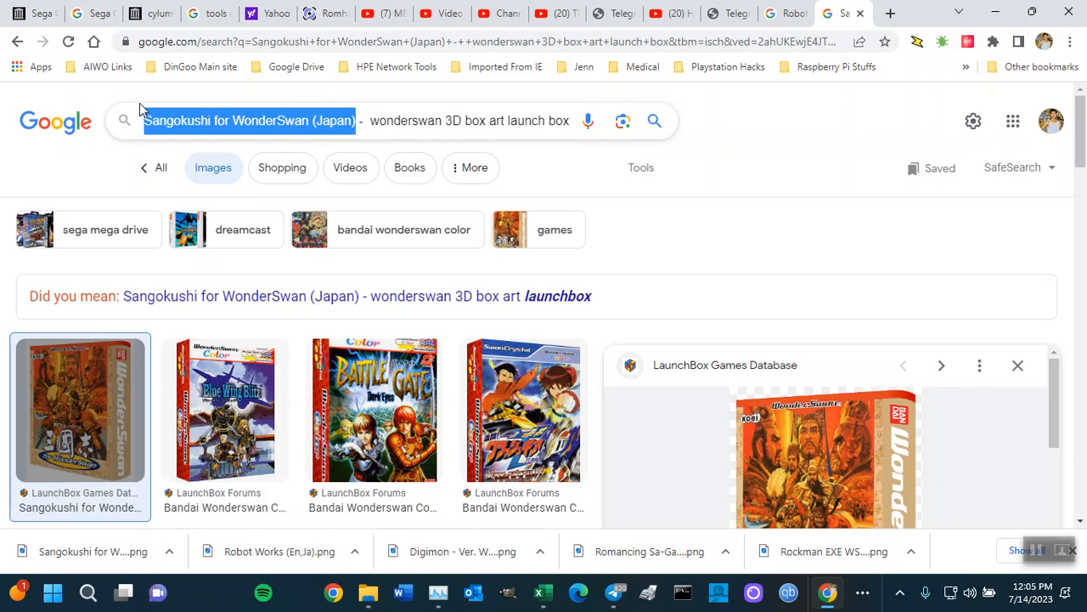
pyautogui.hotkey('ctrl', 'v')
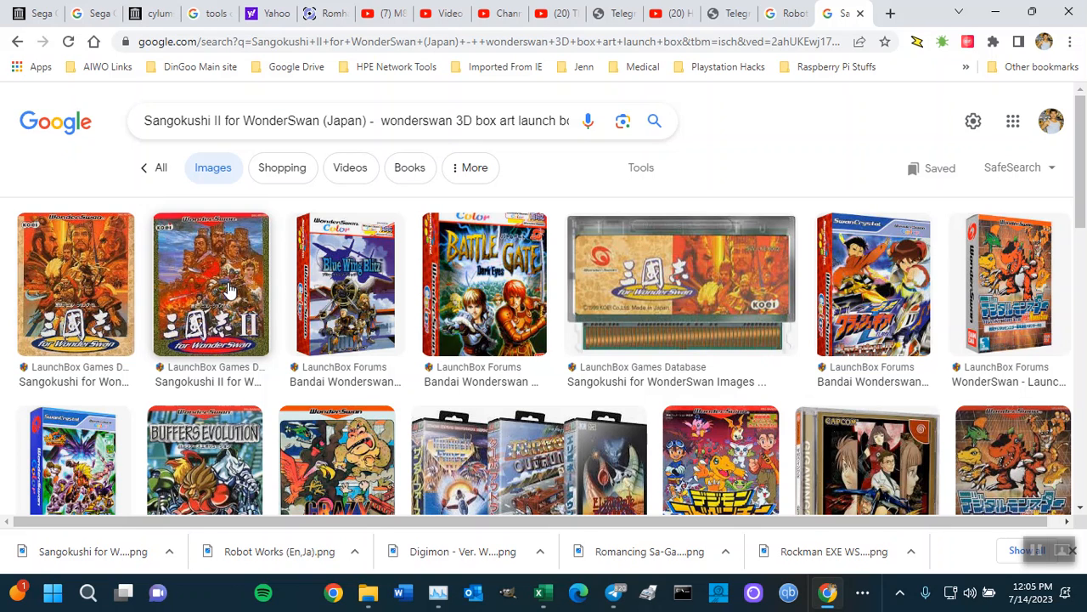
# Shorten the game title in the query to "Sangokushi II" and rerun the 3D box art image search.
pyautogui.click(370, 120)
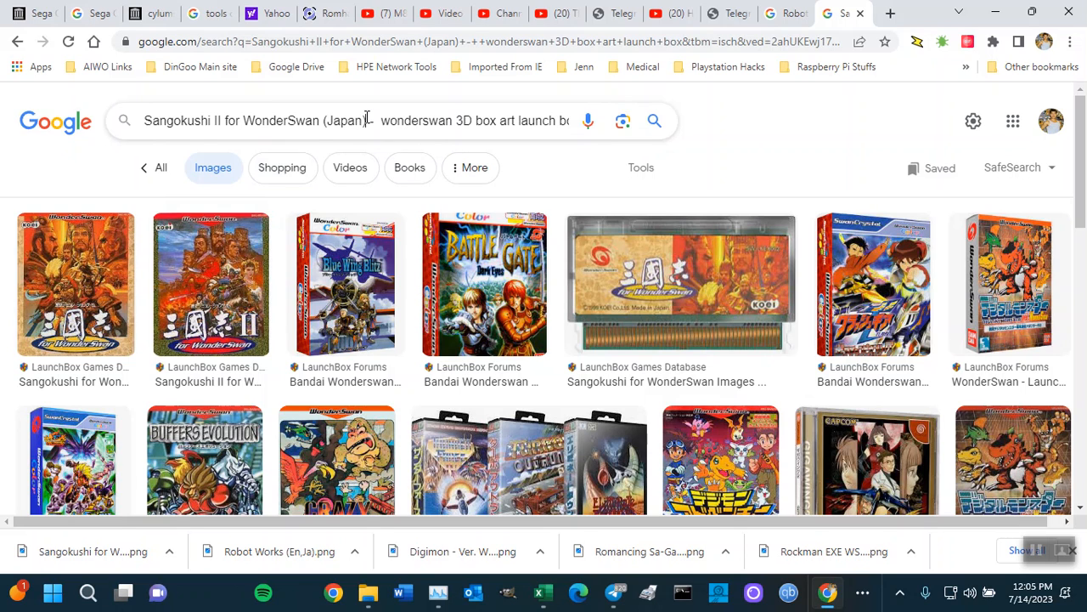
pyautogui.press('BackSpace')
pyautogui.press('BackSpace')
pyautogui.press('BackSpace')
pyautogui.press('BackSpace')
pyautogui.press('BackSpace')
pyautogui.press('BackSpace')
pyautogui.press('BackSpace')
pyautogui.press('BackSpace')
pyautogui.press('BackSpace')
pyautogui.press('BackSpace')
pyautogui.press('BackSpace')
pyautogui.press('BackSpace')
pyautogui.press('BackSpace')
pyautogui.press('BackSpace')
pyautogui.press('BackSpace')
pyautogui.press('BackSpace')
pyautogui.press('BackSpace')
pyautogui.press('BackSpace')
pyautogui.press('BackSpace')
pyautogui.press('BackSpace')
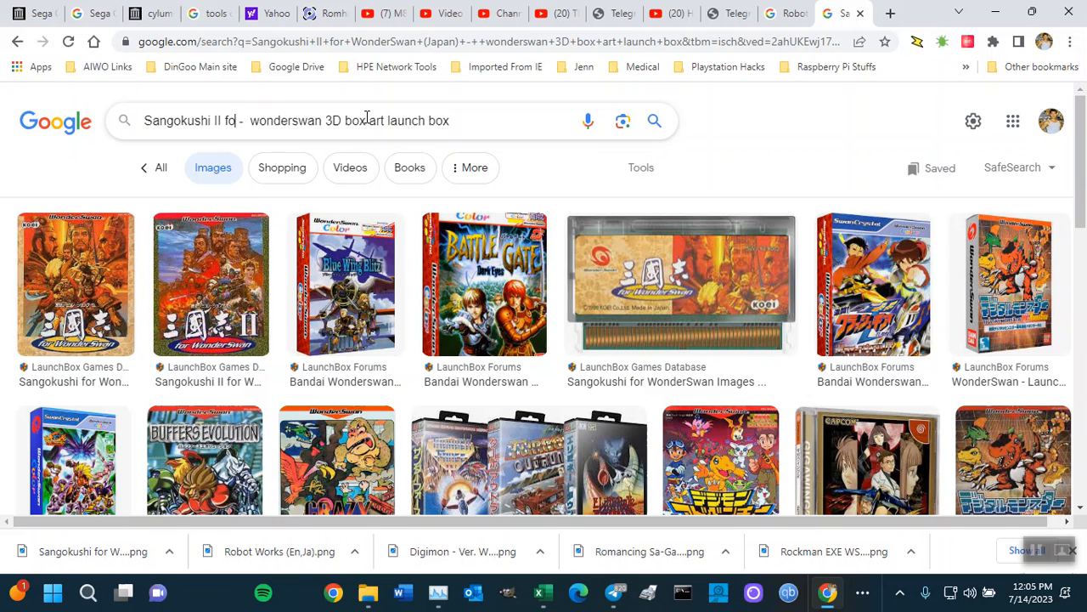
pyautogui.press('Return')
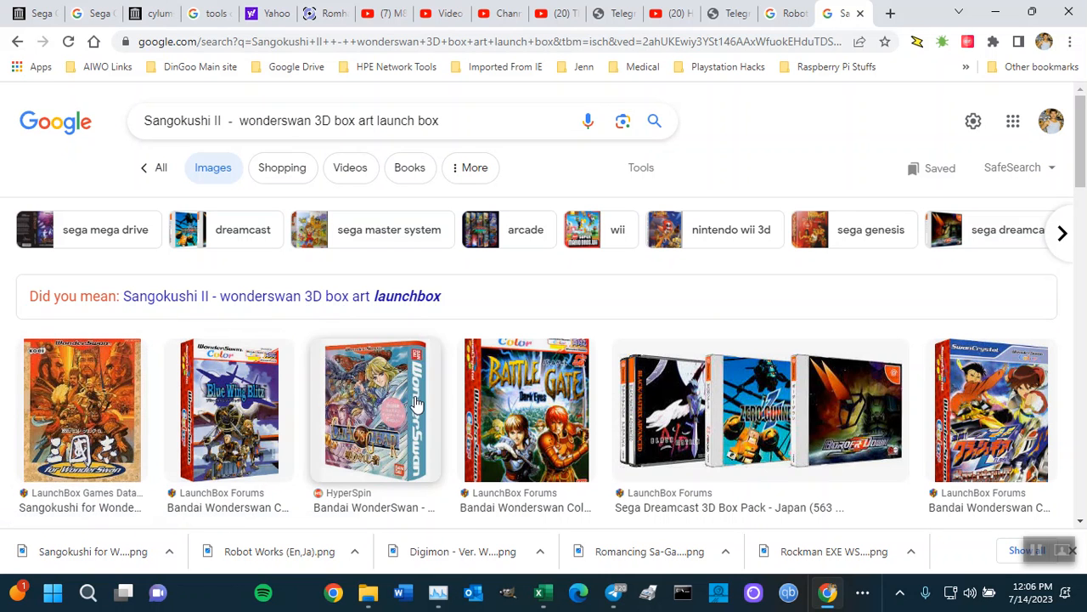
# Look through the Sangokushi II results, remove "launch box" from the query and search again.
pyautogui.scroll(-3, 416, 402)
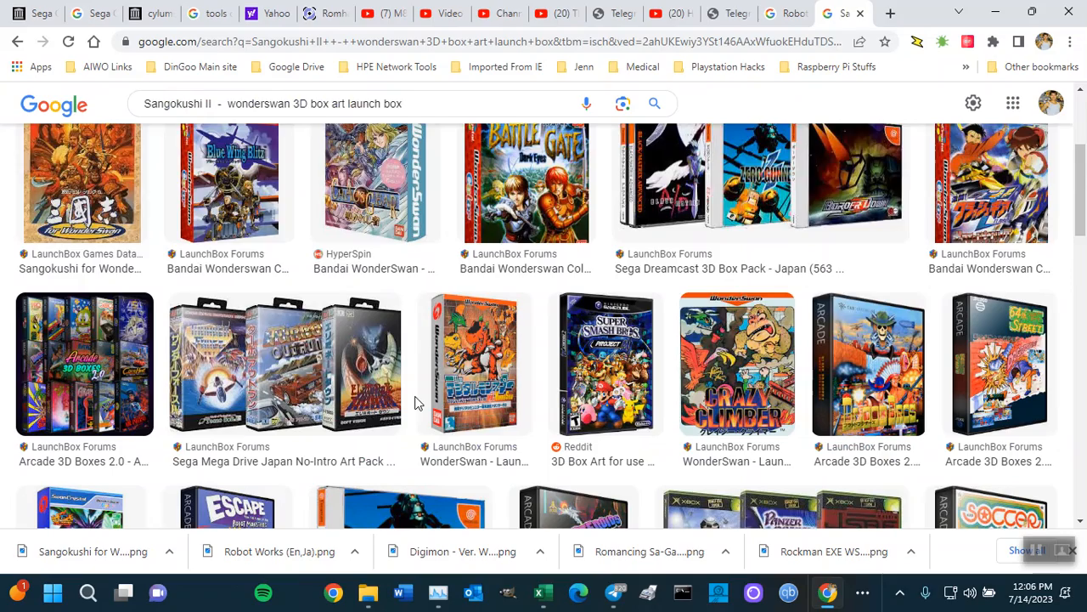
pyautogui.scroll(-3, 416, 402)
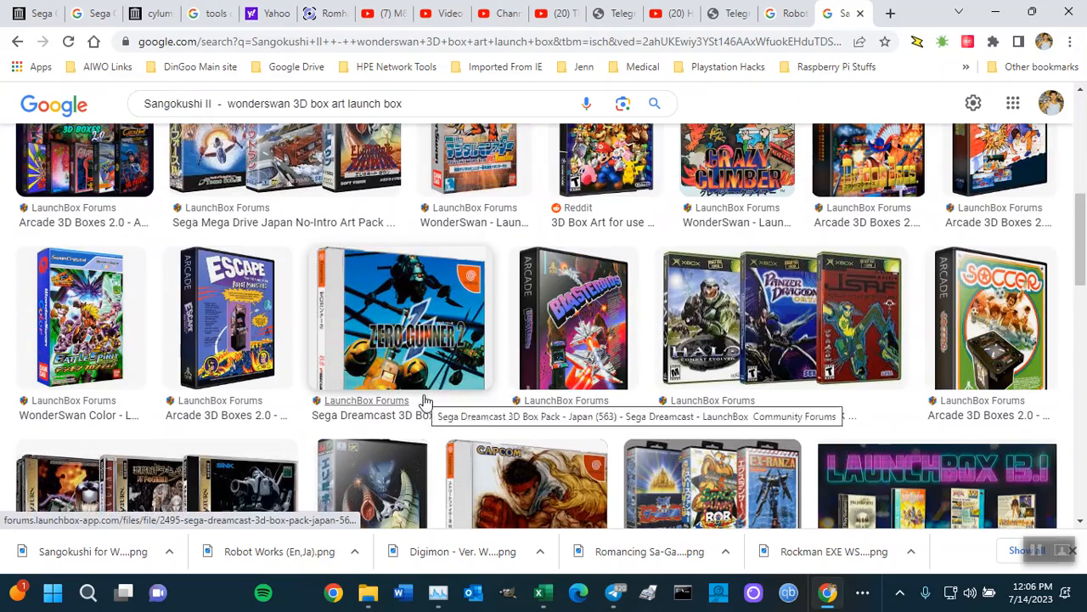
pyautogui.scroll(-5, 425, 401)
pyautogui.scroll(15, 400, 374)
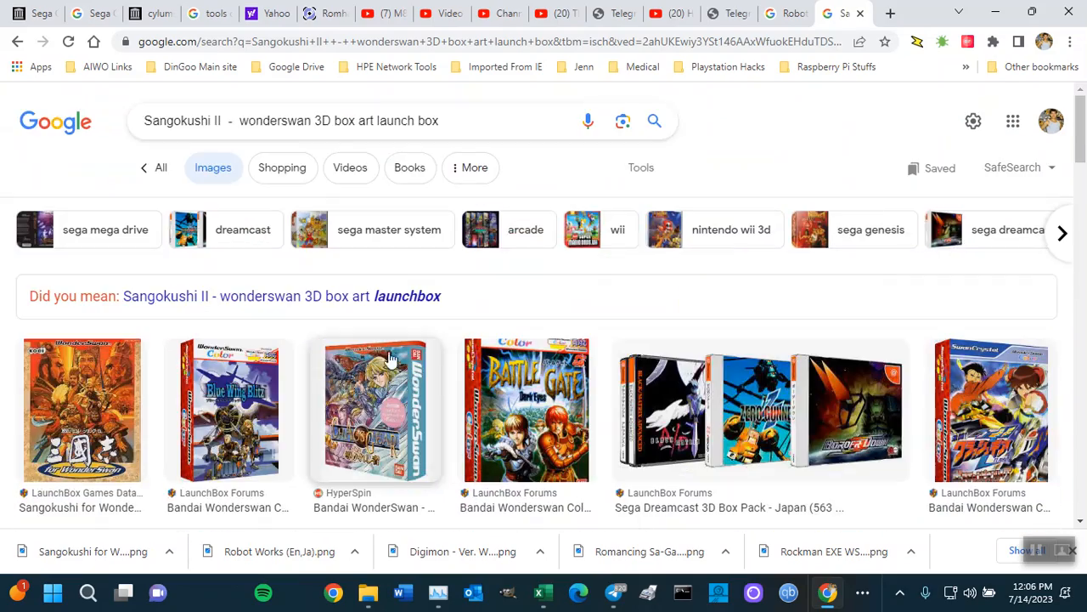
pyautogui.moveTo(376, 119); pyautogui.dragTo(525, 122)
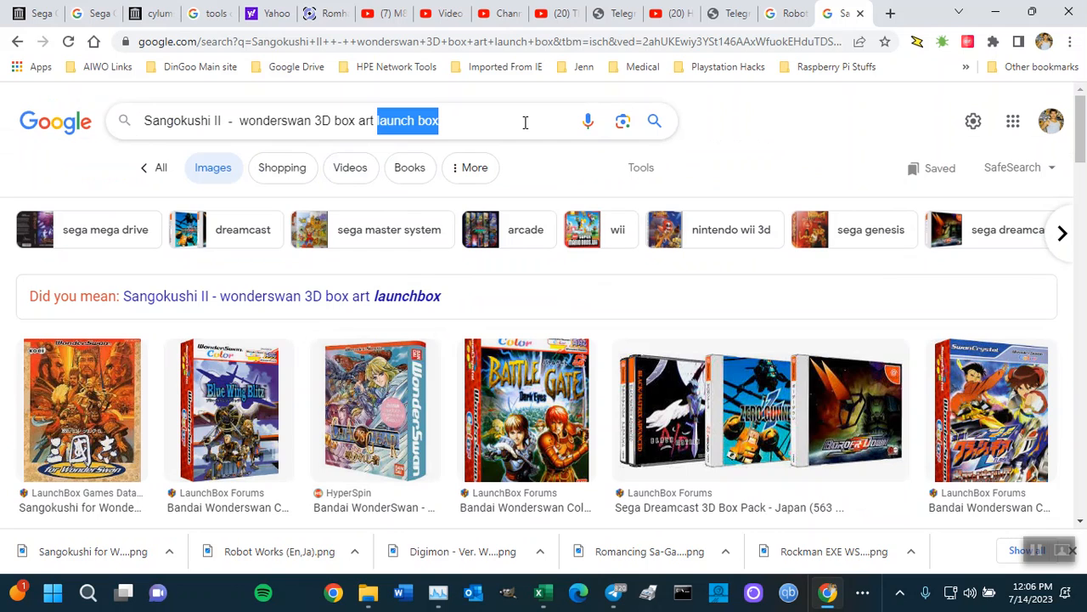
pyautogui.press('BackSpace')
pyautogui.press('Return')
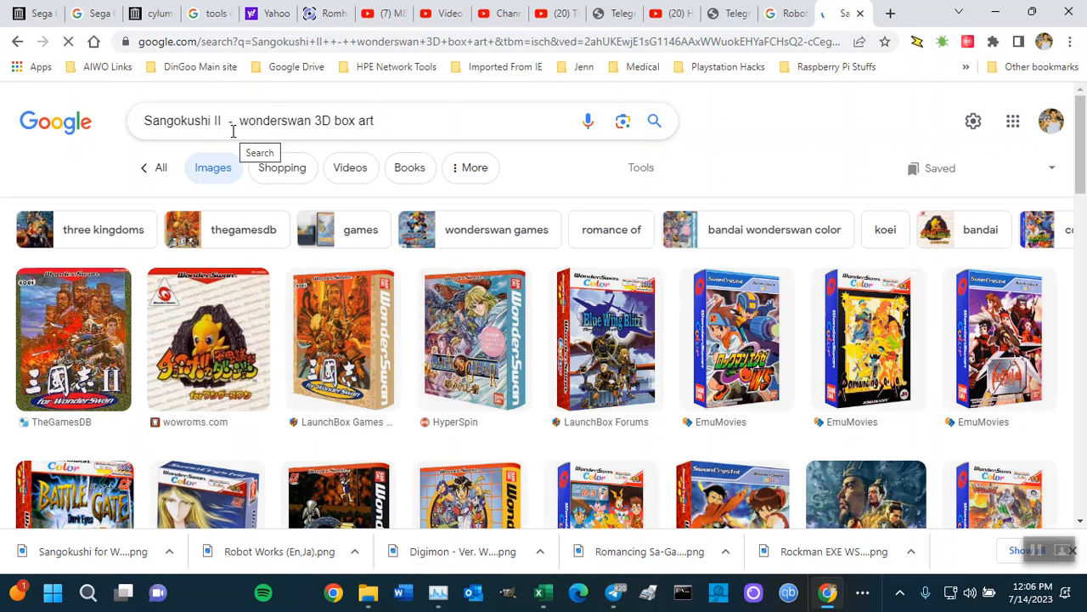
# Preview the LaunchBox Sangokushi and TheGamesDB Sangokushi II covers and look through the related images for the Sangokushi II cover.
pyautogui.click(356, 357)
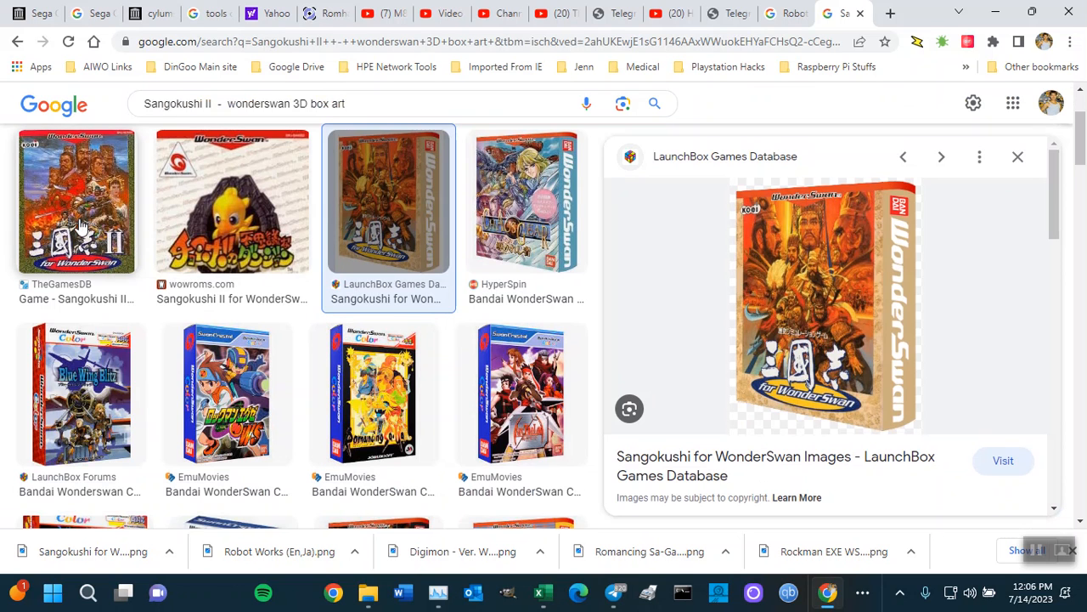
pyautogui.scroll(-1, 82, 208)
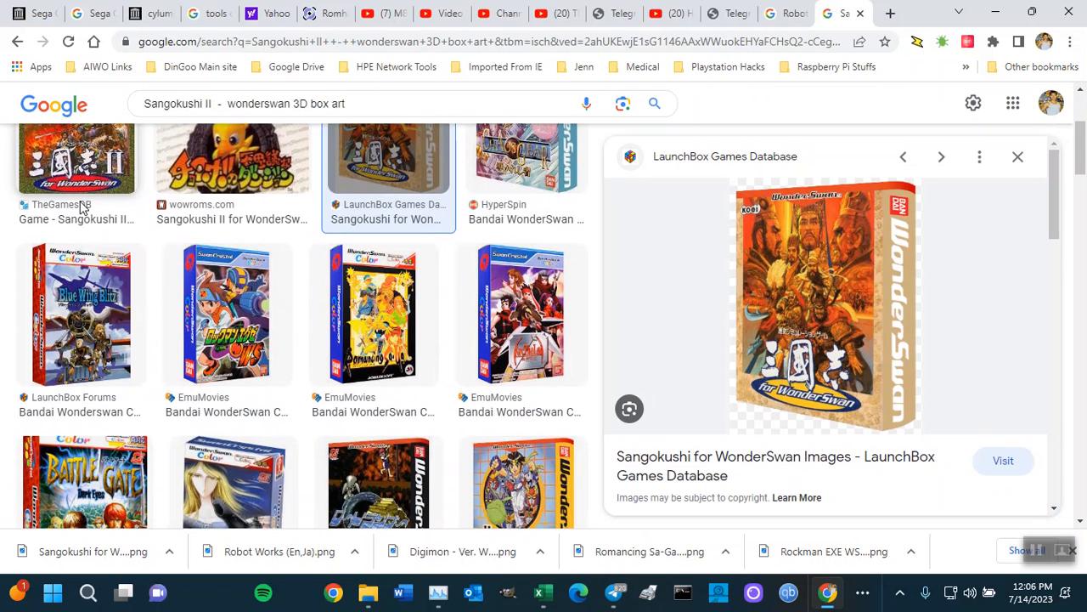
pyautogui.scroll(-1, 79, 206)
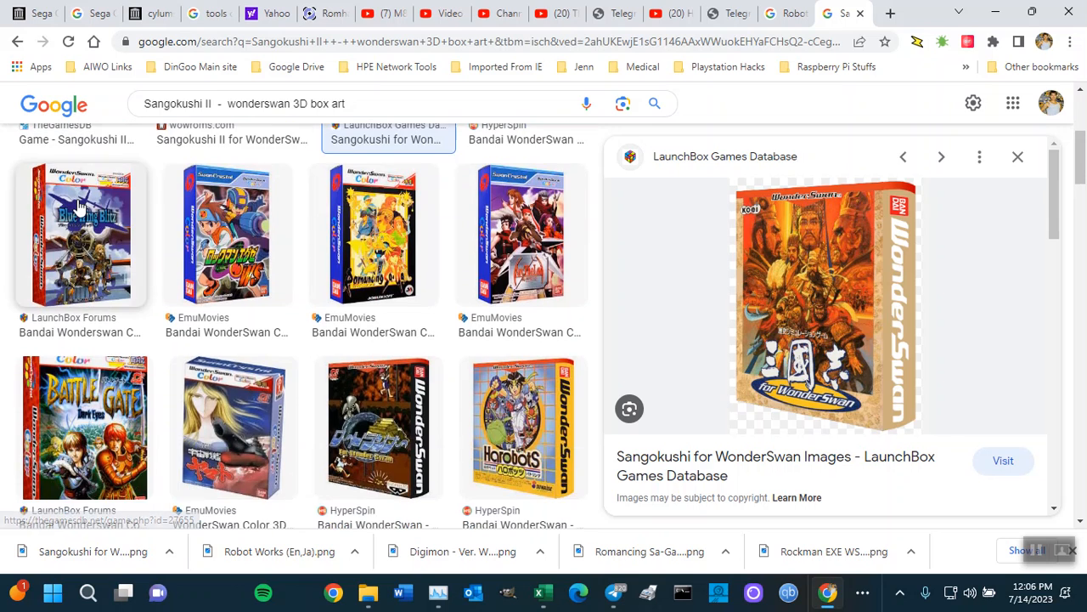
pyautogui.scroll(2, 79, 207)
pyautogui.click(92, 249)
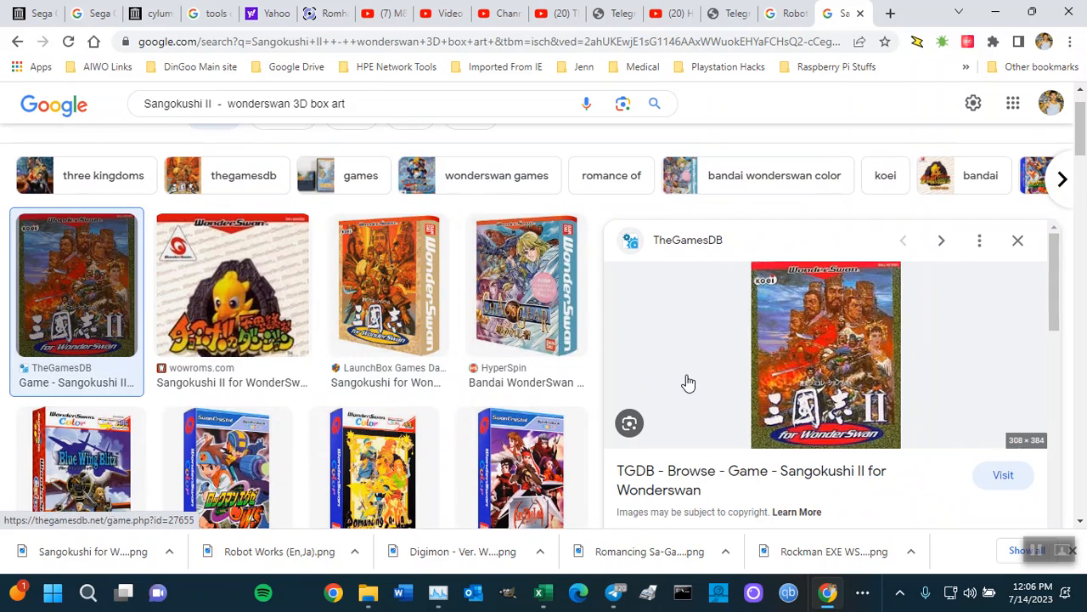
pyautogui.scroll(-2, 828, 371)
pyautogui.scroll(-3, 829, 371)
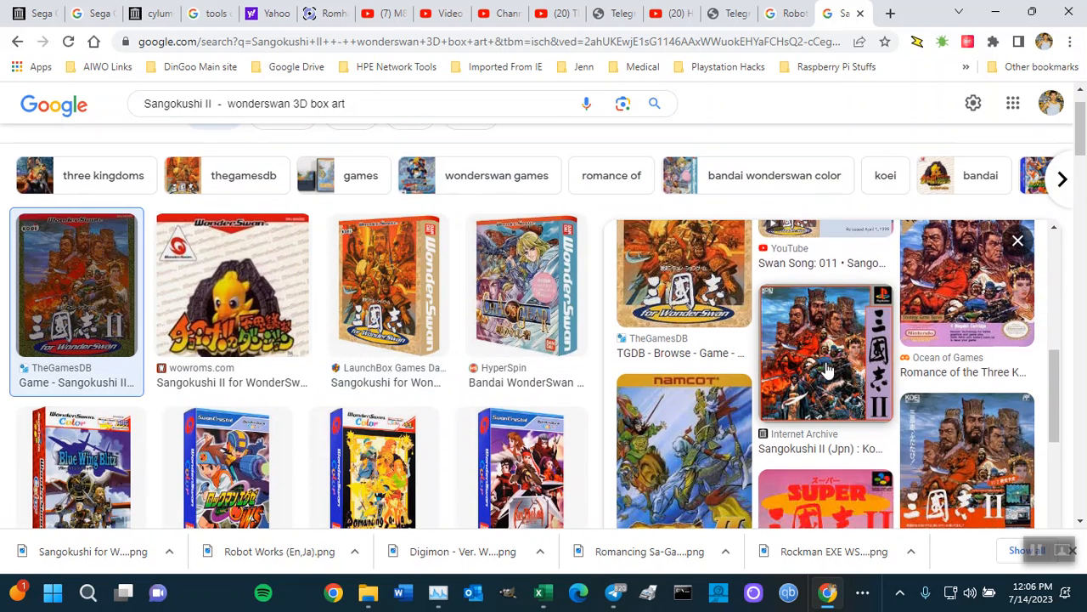
pyautogui.scroll(-3, 935, 365)
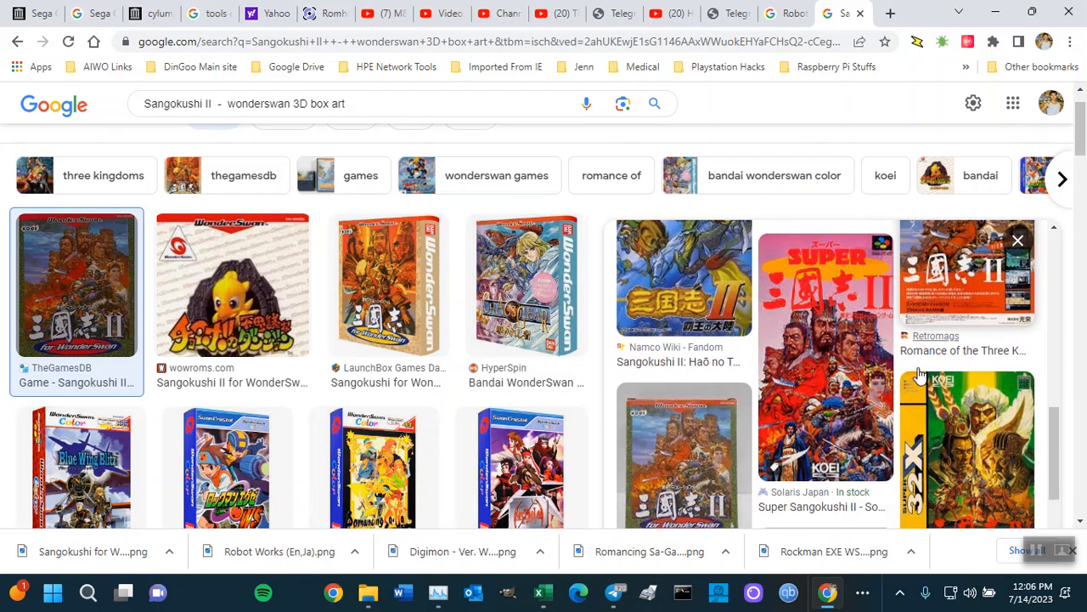
pyautogui.scroll(-5, 915, 379)
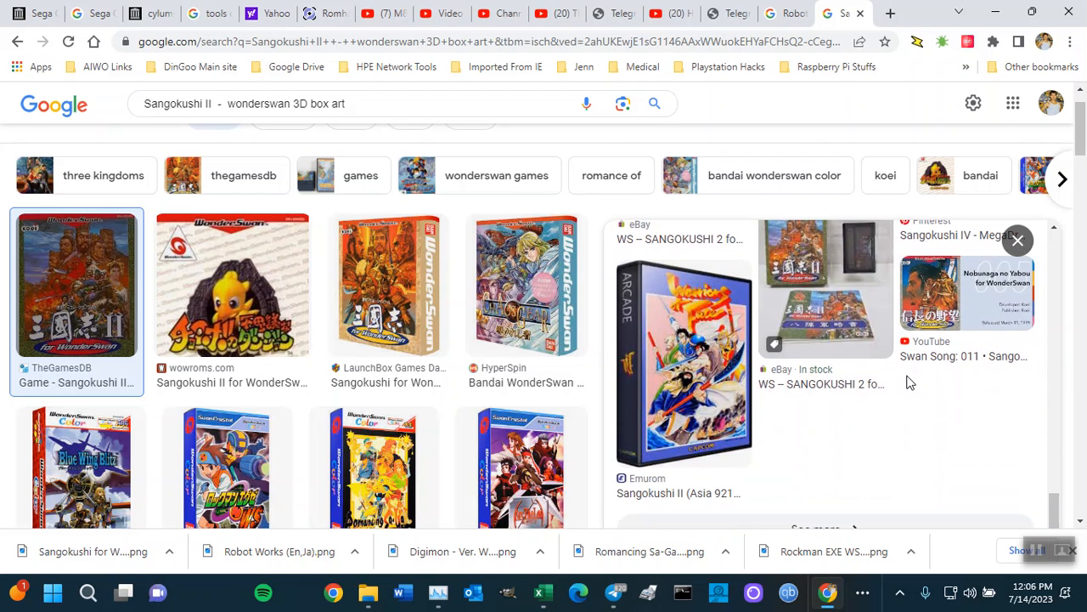
# Open the full set of related images for the Sangokushi II cover and examine it for suitable box art.
pyautogui.click(811, 528)
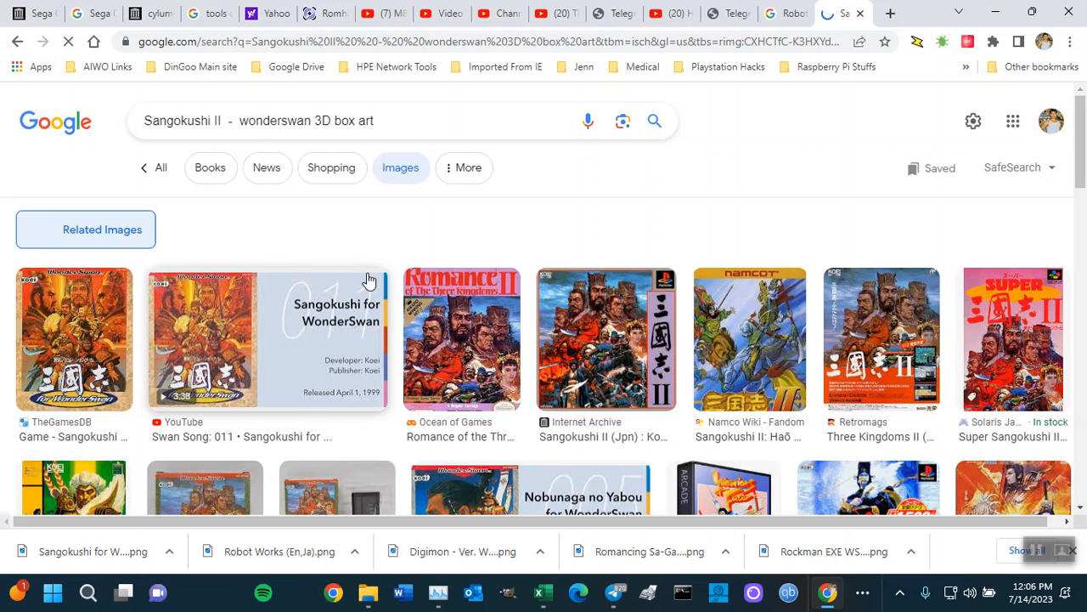
pyautogui.scroll(-3, 360, 281)
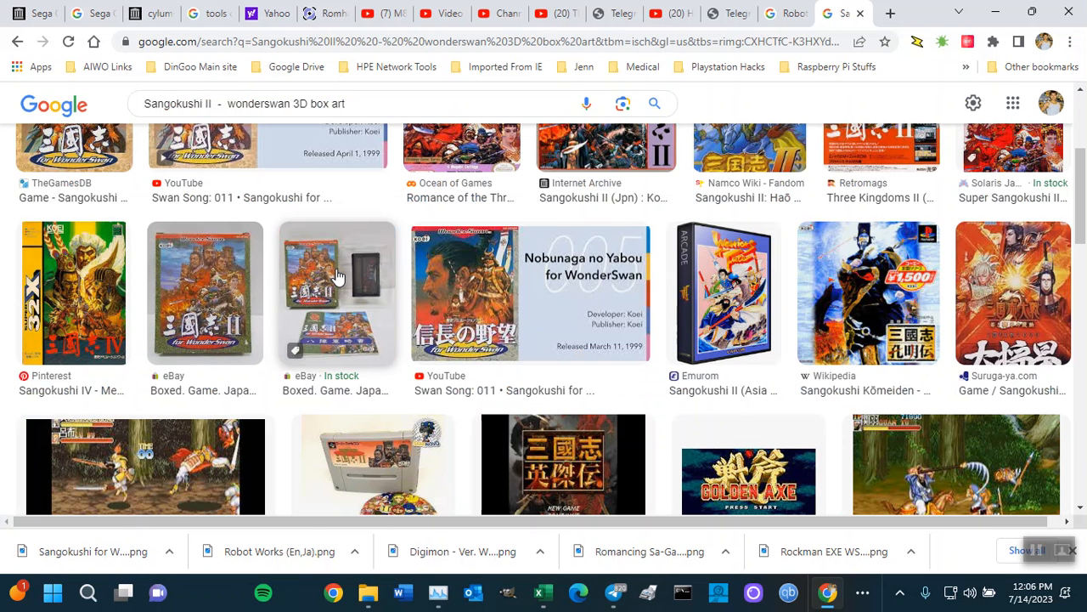
pyautogui.scroll(-1, 411, 298)
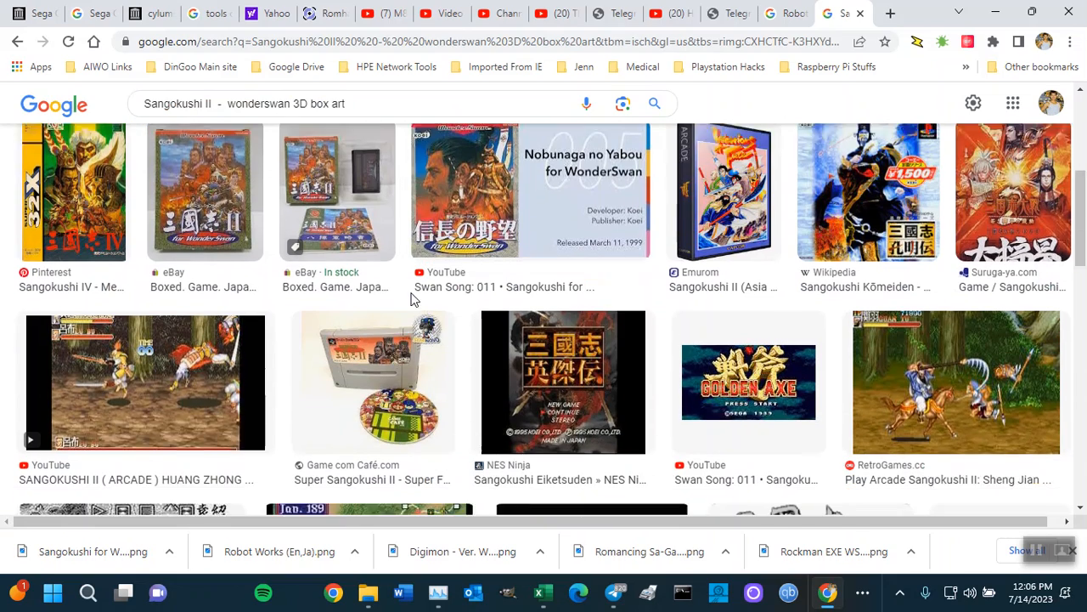
pyautogui.scroll(-1, 410, 298)
pyautogui.scroll(-3, 403, 303)
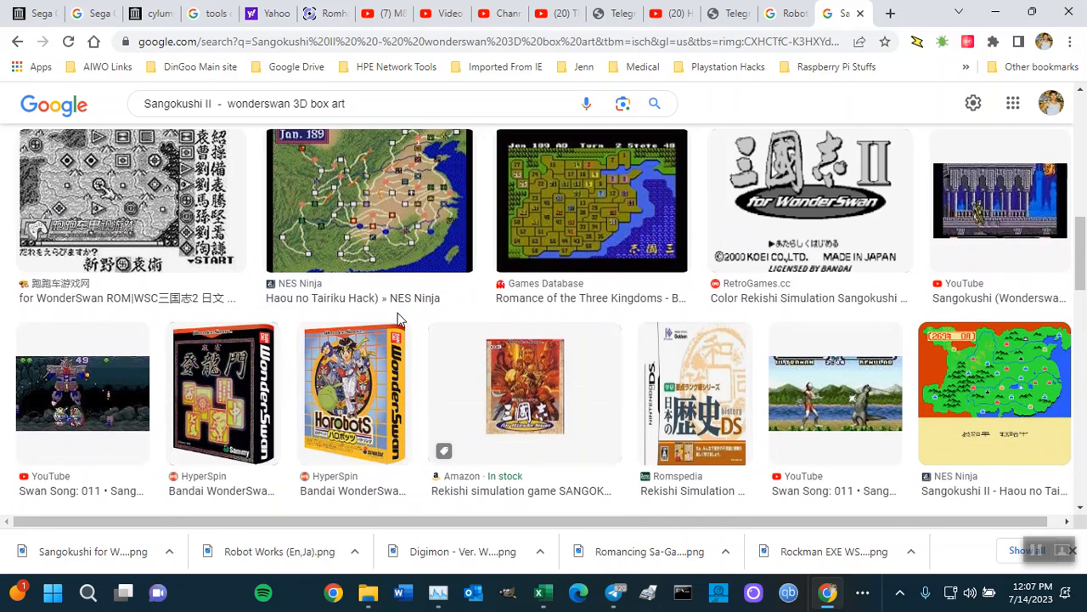
pyautogui.scroll(-3, 400, 318)
pyautogui.scroll(-2, 408, 315)
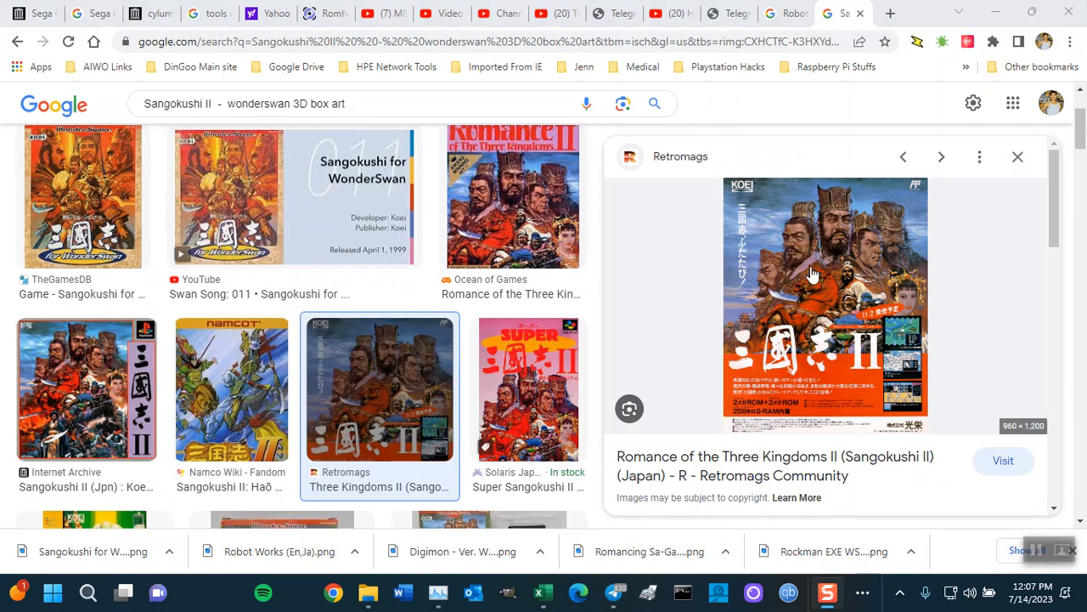
# Save the Retromags Sangokushi II image as "Sangokushi II for WonderSwan (Japan).png" in the WonderSwan folder.
pyautogui.rightClick(799, 266)
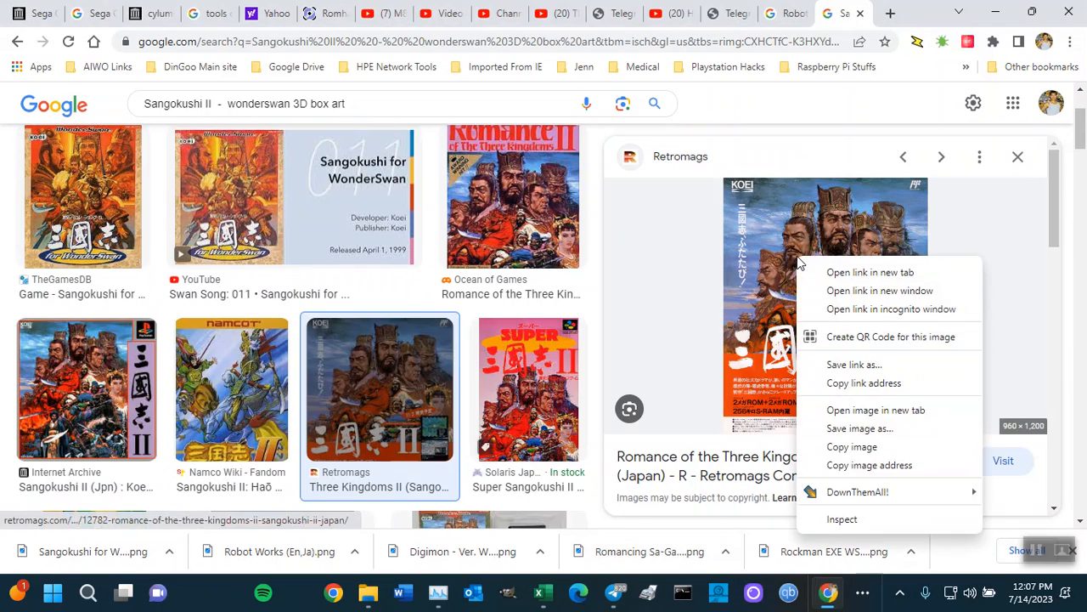
pyautogui.click(824, 431)
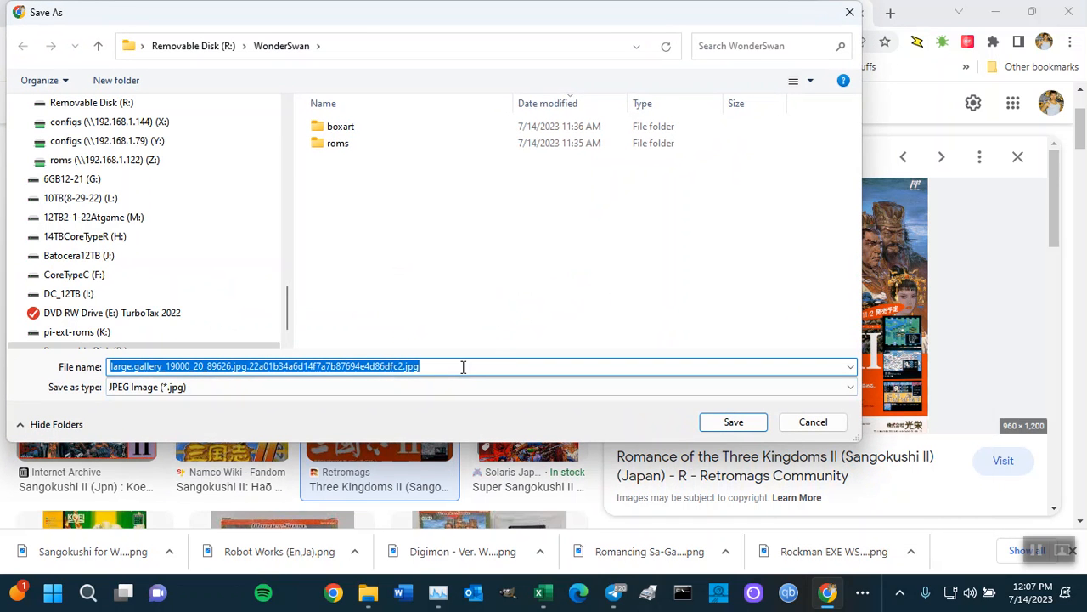
pyautogui.write('Sangokushi II for WonderSwan (Japan)')
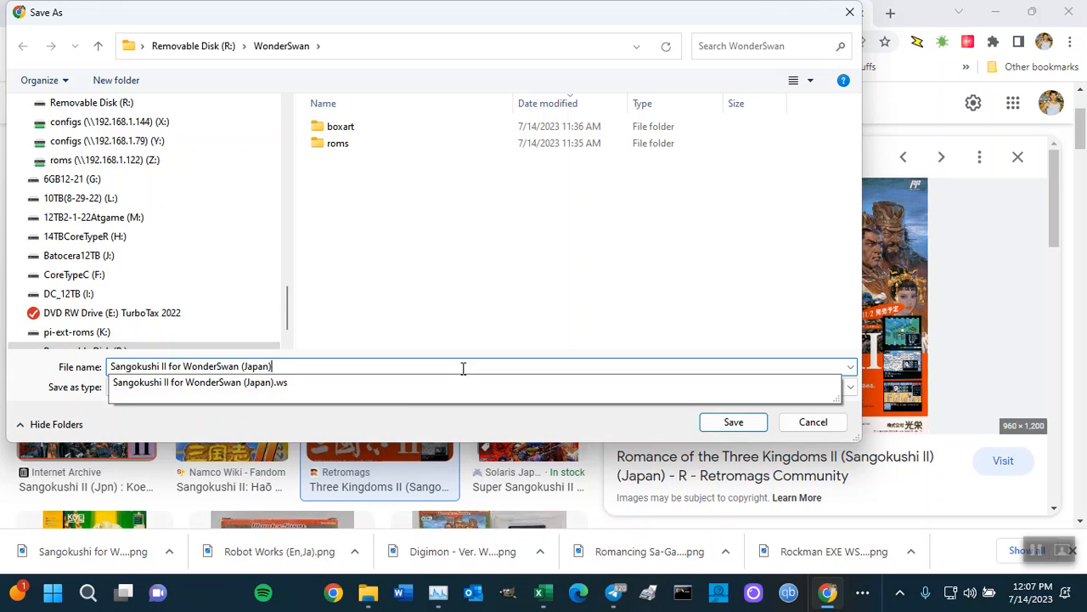
pyautogui.click(386, 382)
pyautogui.click(340, 366)
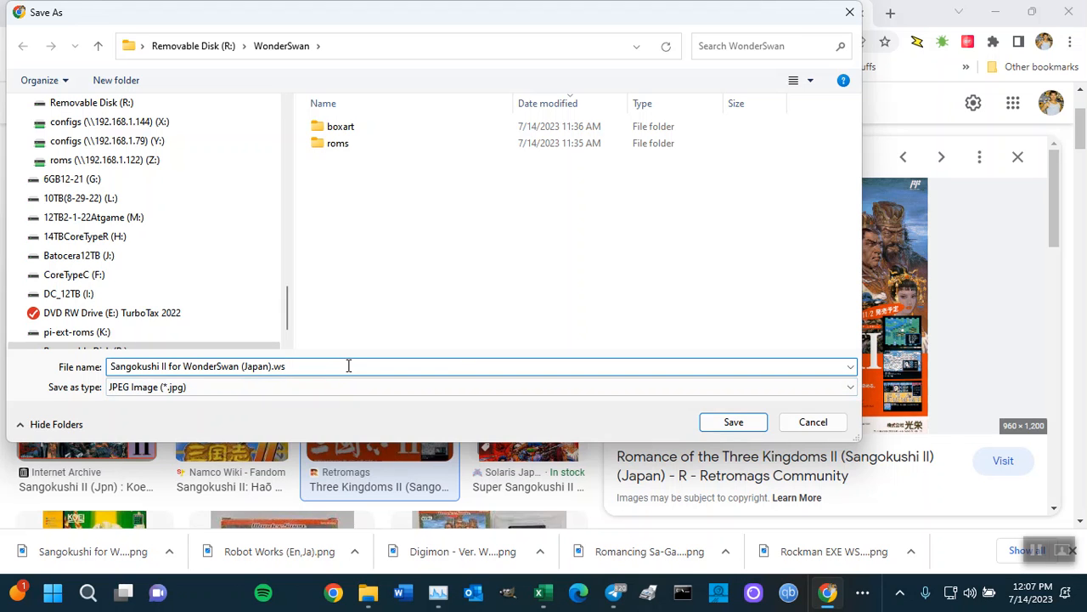
pyautogui.press('BackSpace')
pyautogui.write('pn')
pyautogui.press('Return')
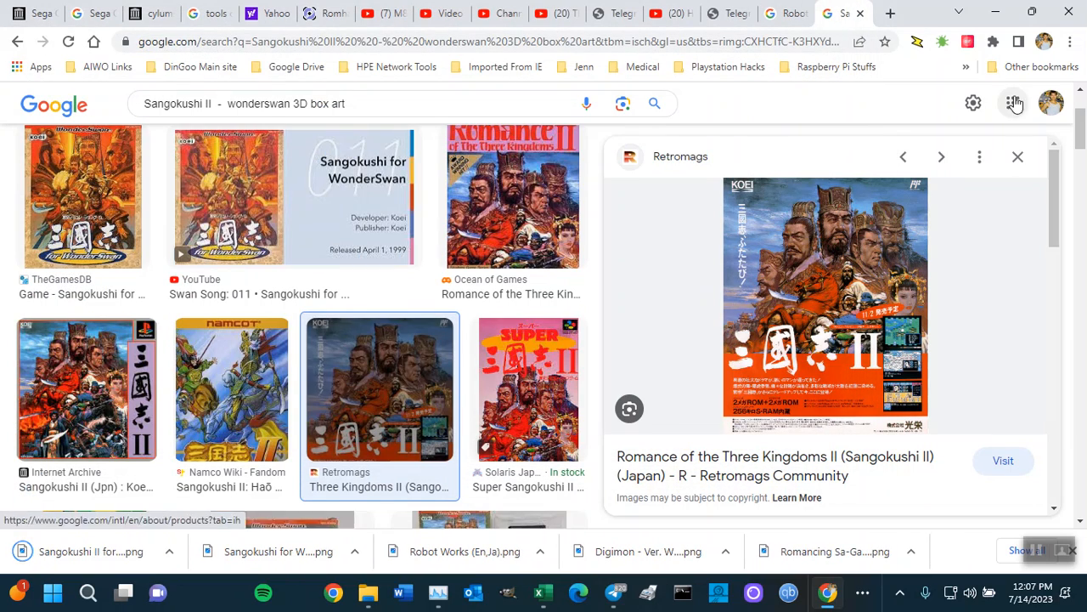
# Switch to the WonderSwan folder in File Explorer, widen its window and sort the files by type.
pyautogui.click(995, 13)
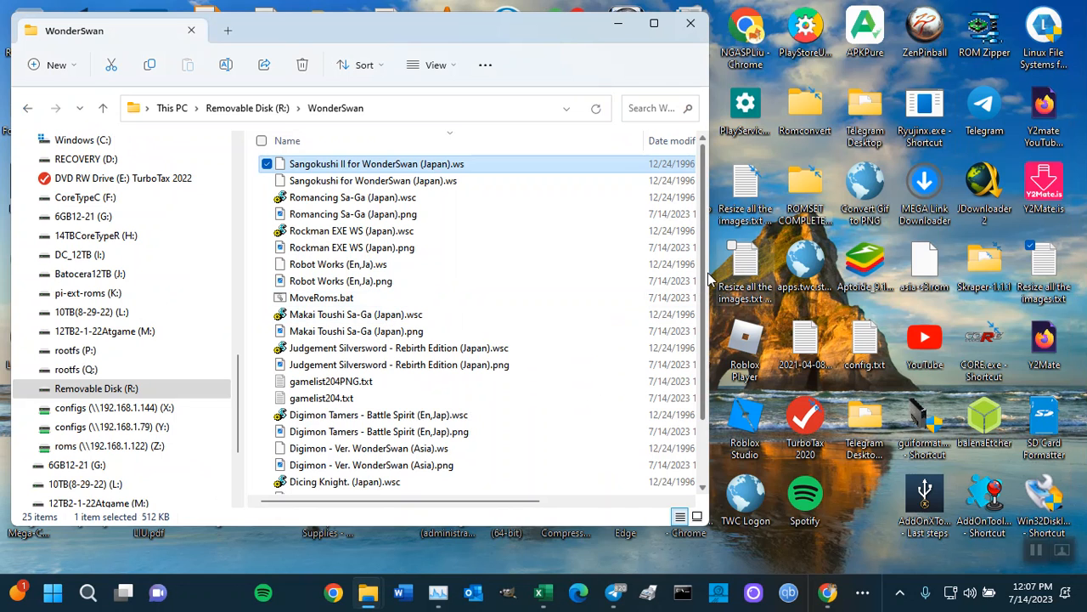
pyautogui.moveTo(710, 267); pyautogui.dragTo(902, 272)
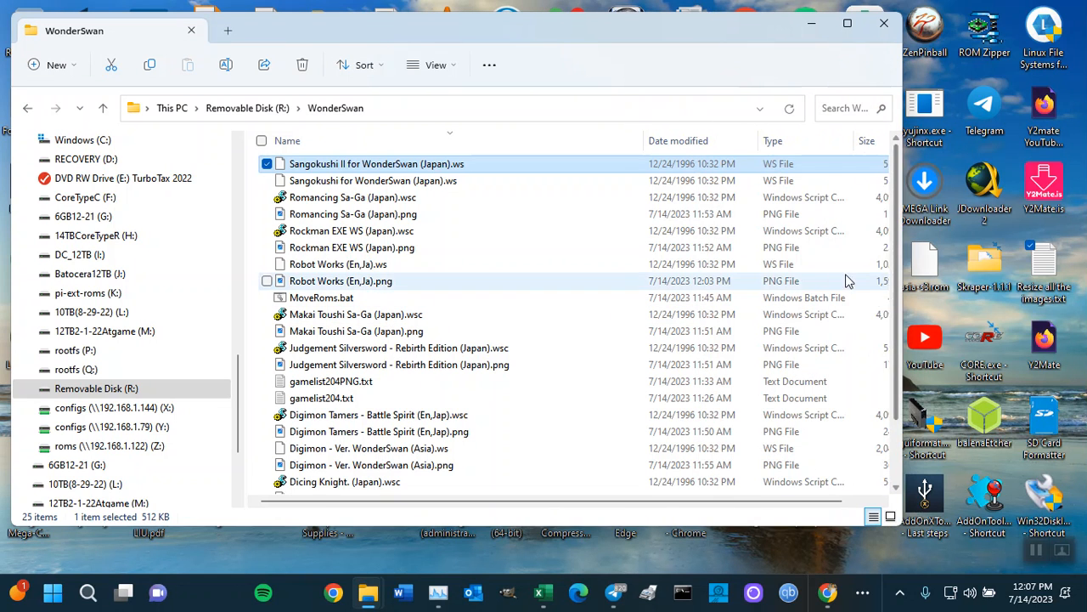
pyautogui.click(486, 141)
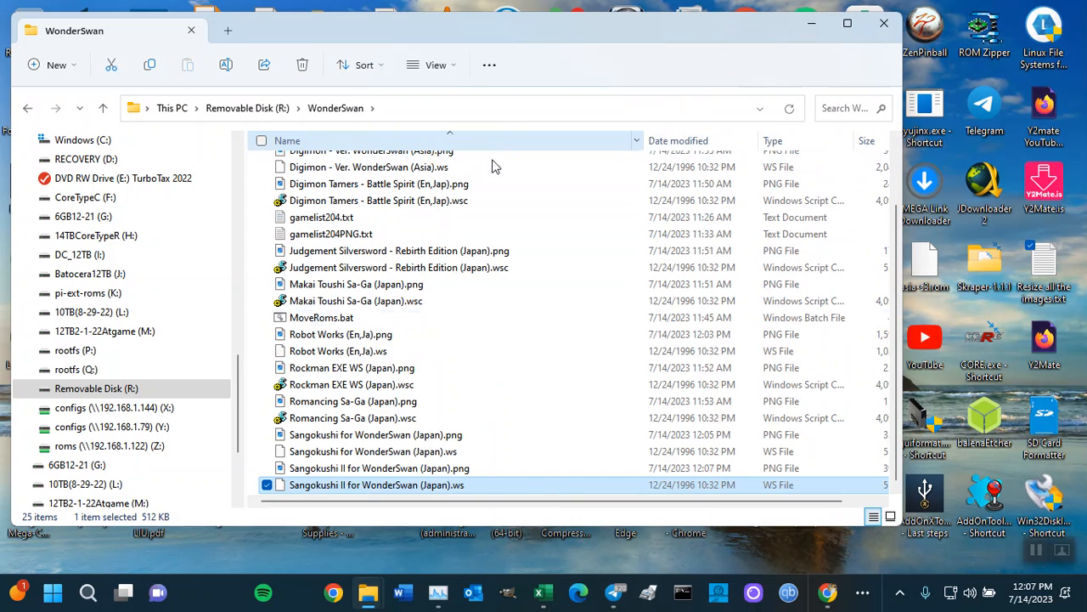
pyautogui.click(777, 141)
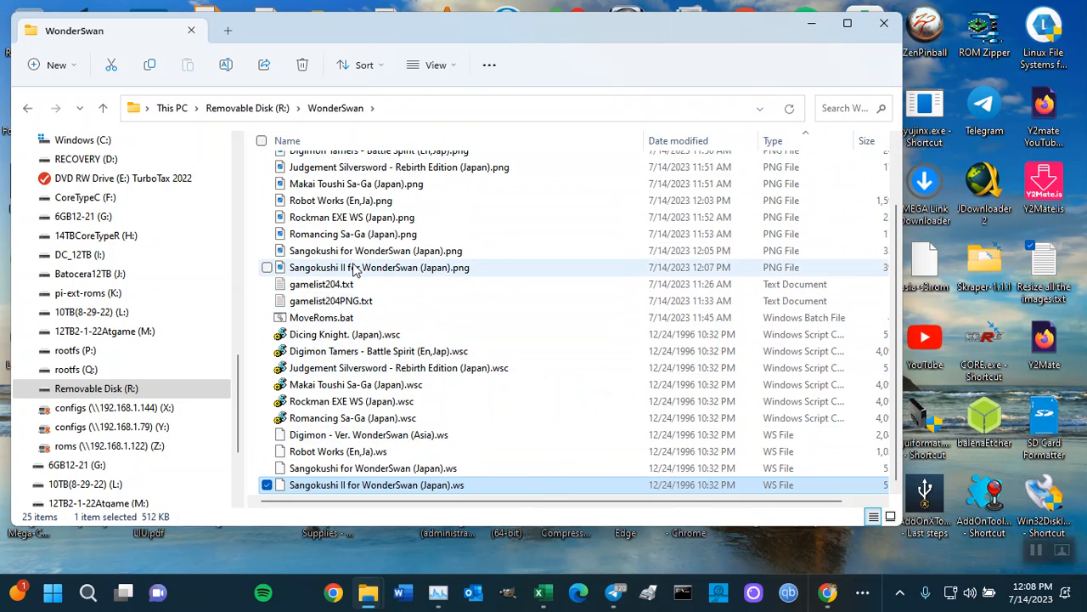
# Select the PNG images from Dicing Knight to Sangokushi II and compare them with the ROM files.
pyautogui.click(543, 270)
pyautogui.scroll(2, 543, 353)
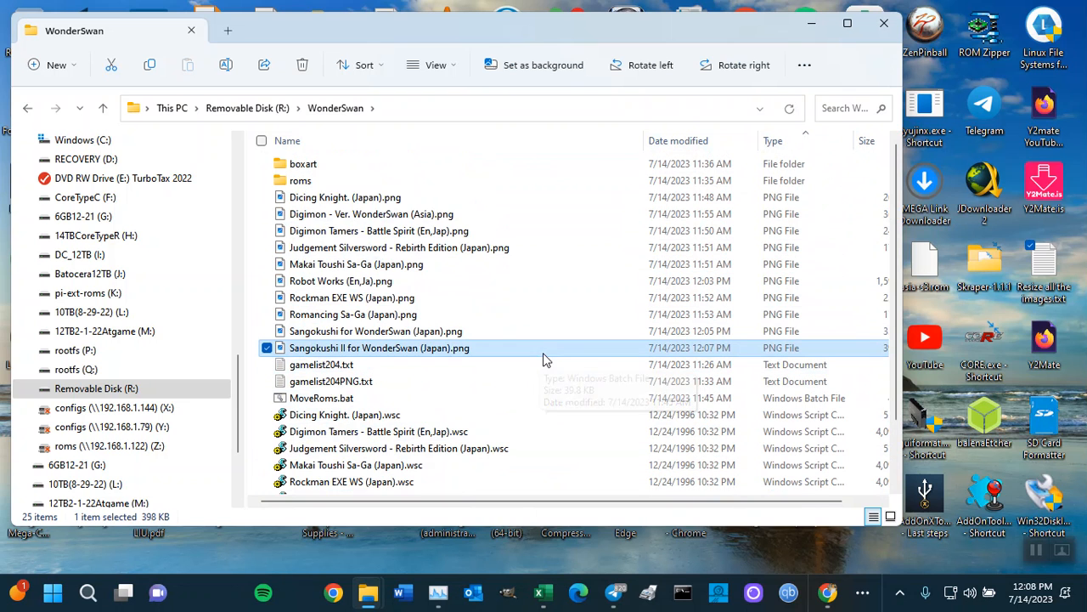
pyautogui.keyDown('shift'); pyautogui.click(356, 201); pyautogui.keyUp('shift')
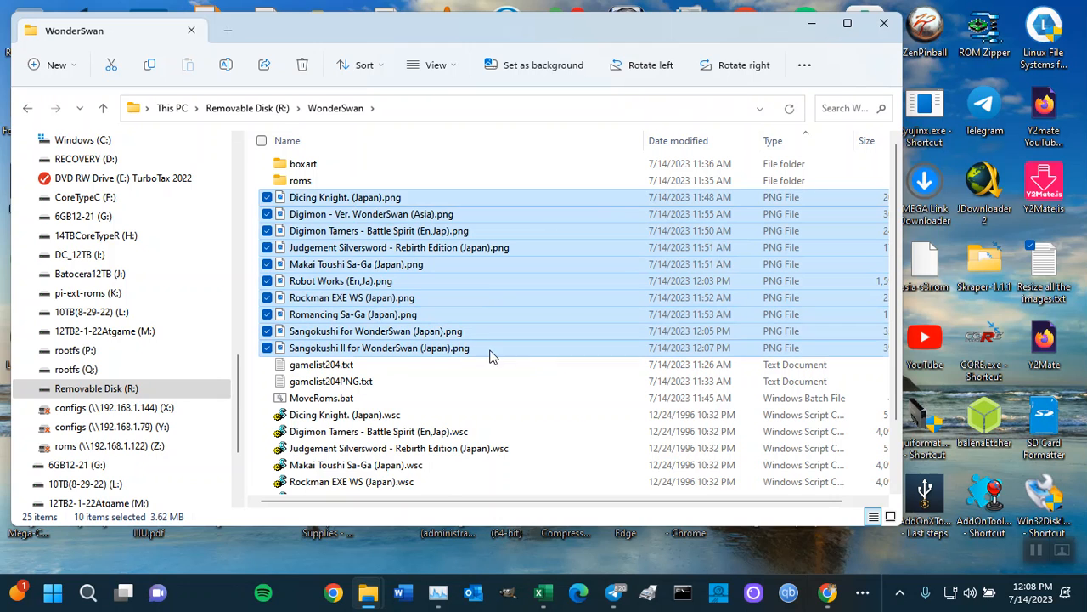
pyautogui.scroll(-2, 492, 406)
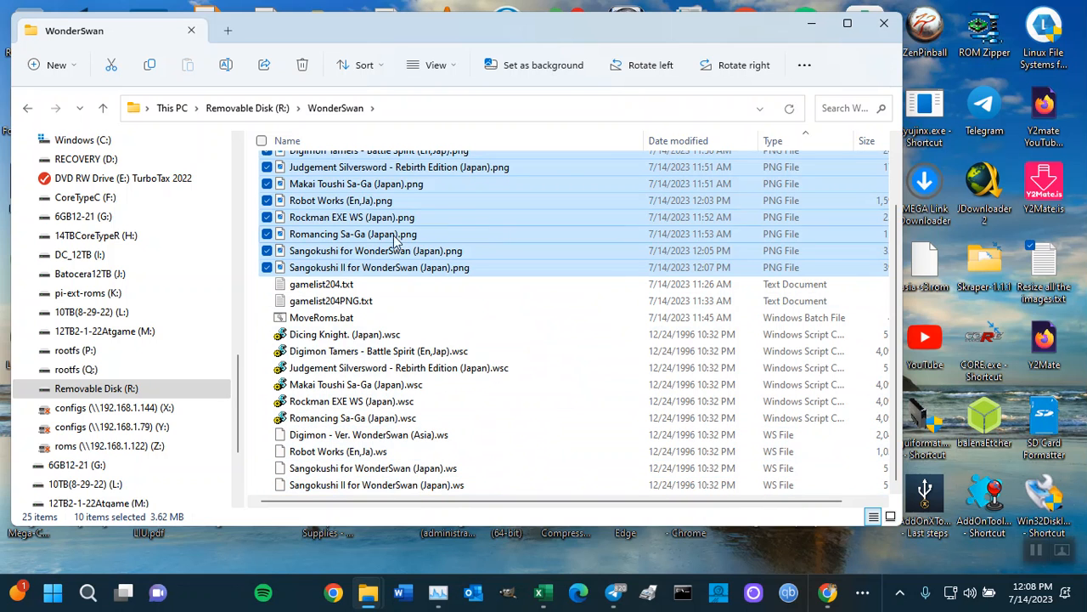
pyautogui.scroll(2, 608, 425)
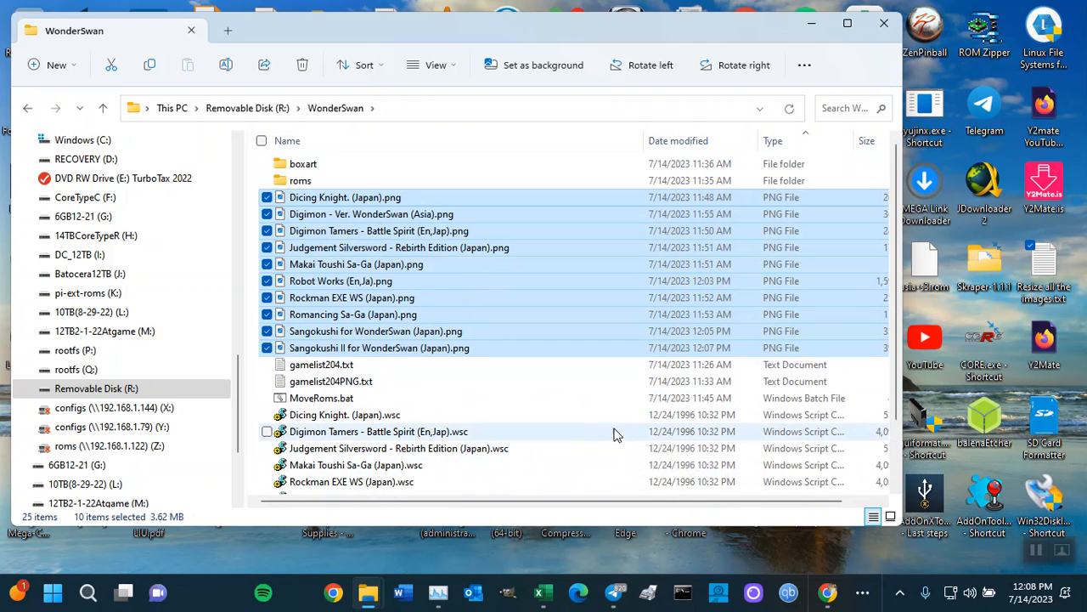
# Show the WonderSwan folder's contents as large icons.
pyautogui.rightClick(573, 361)
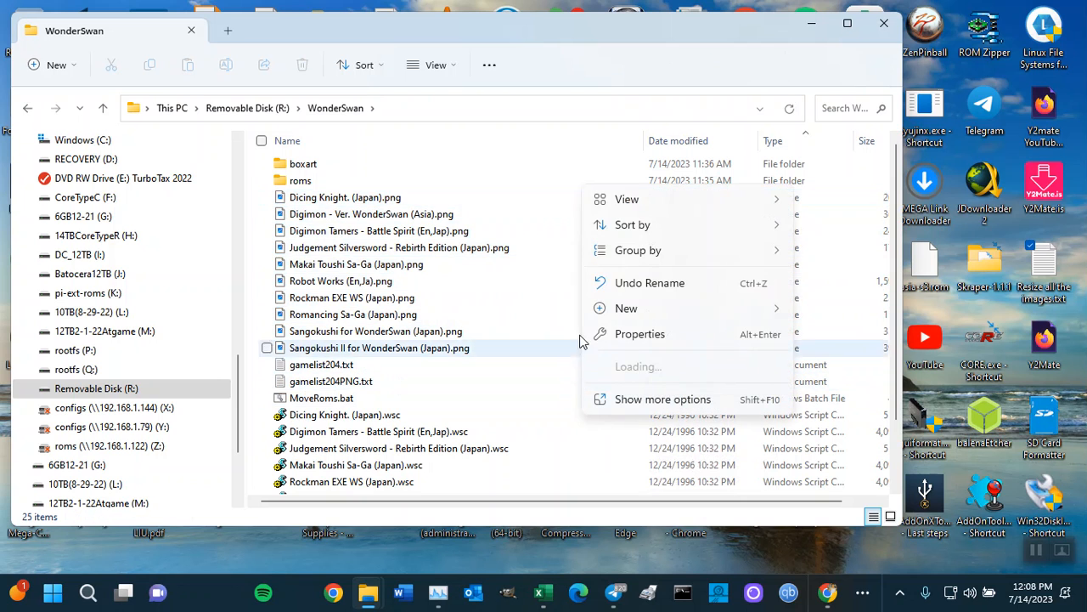
pyautogui.moveTo(628, 198)
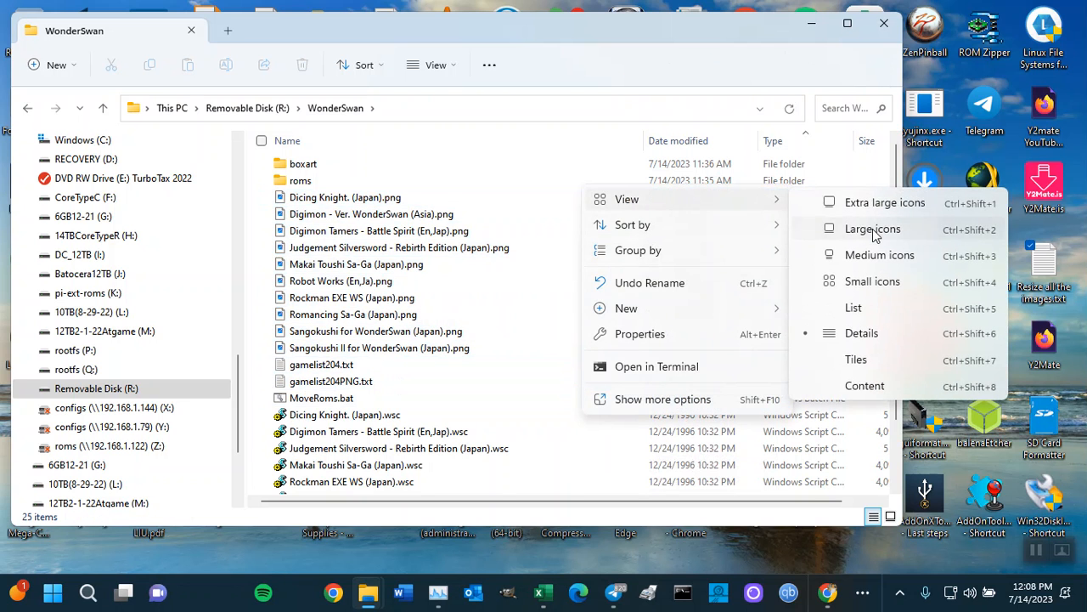
pyautogui.click(873, 231)
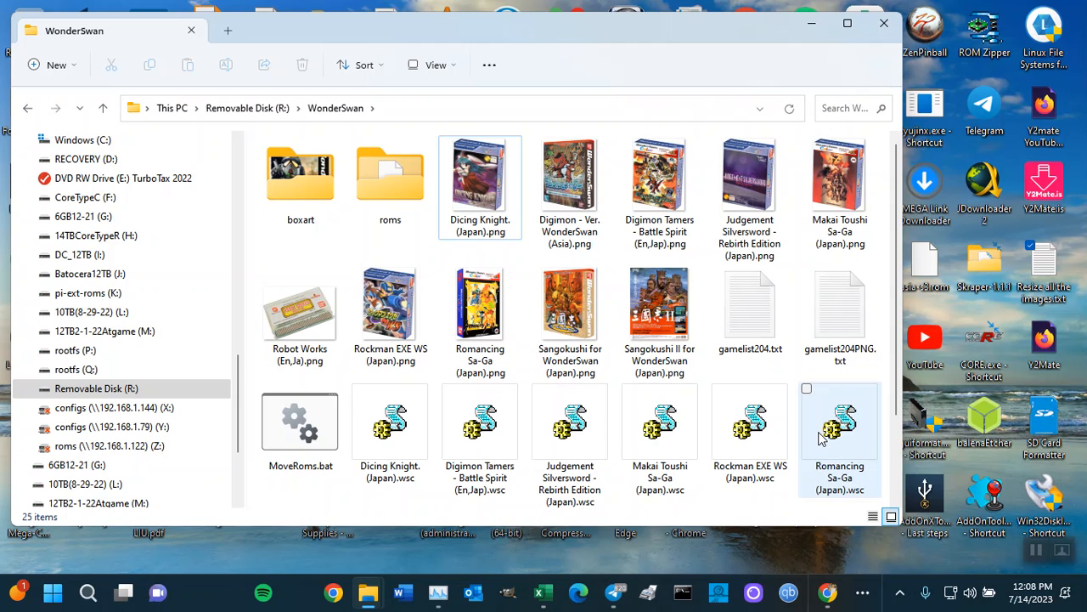
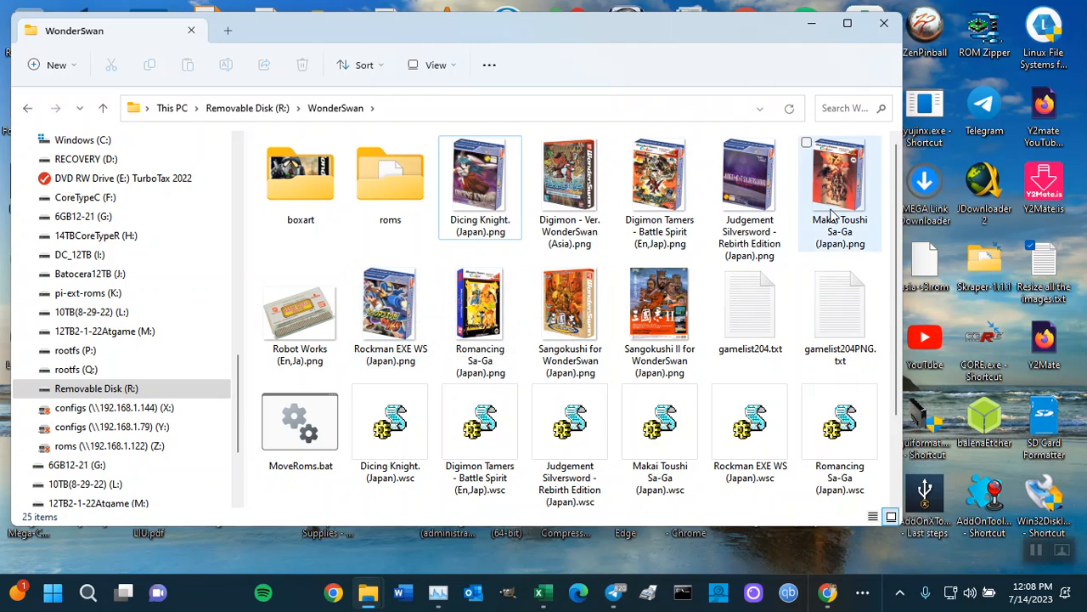
# Cut the Dicing Knight, Digimon Tamers, Judgement Silversword, Makai Toushi Sa-Ga and Rockman EXE WS PNG images from the WonderSwan folder.
pyautogui.click(490, 208)
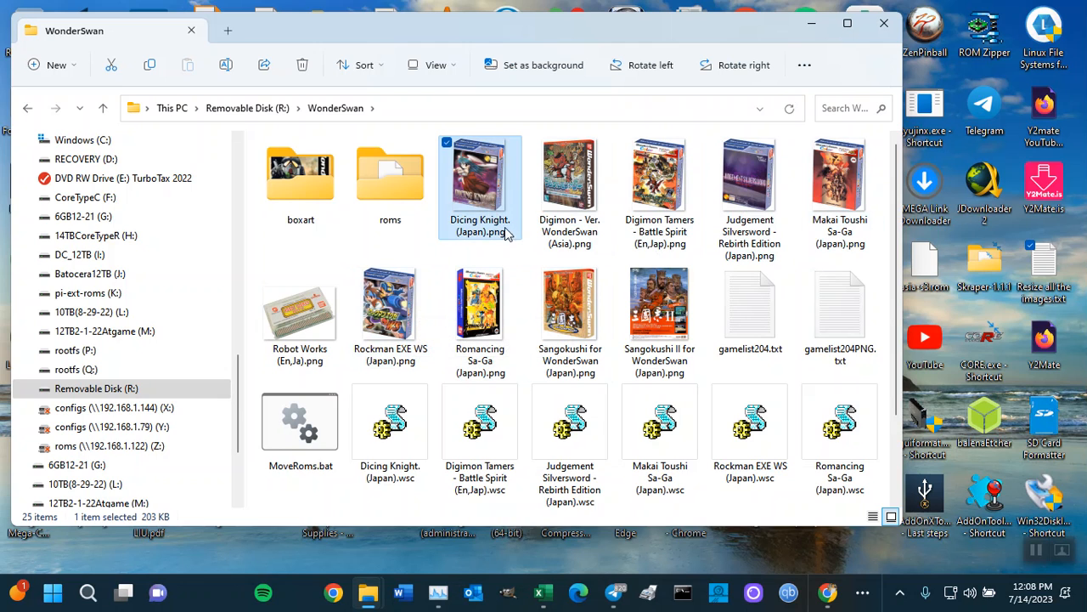
pyautogui.keyDown('ctrl'); pyautogui.click(680, 213); pyautogui.keyUp('ctrl')
pyautogui.keyDown('ctrl'); pyautogui.click(864, 206); pyautogui.keyUp('ctrl')
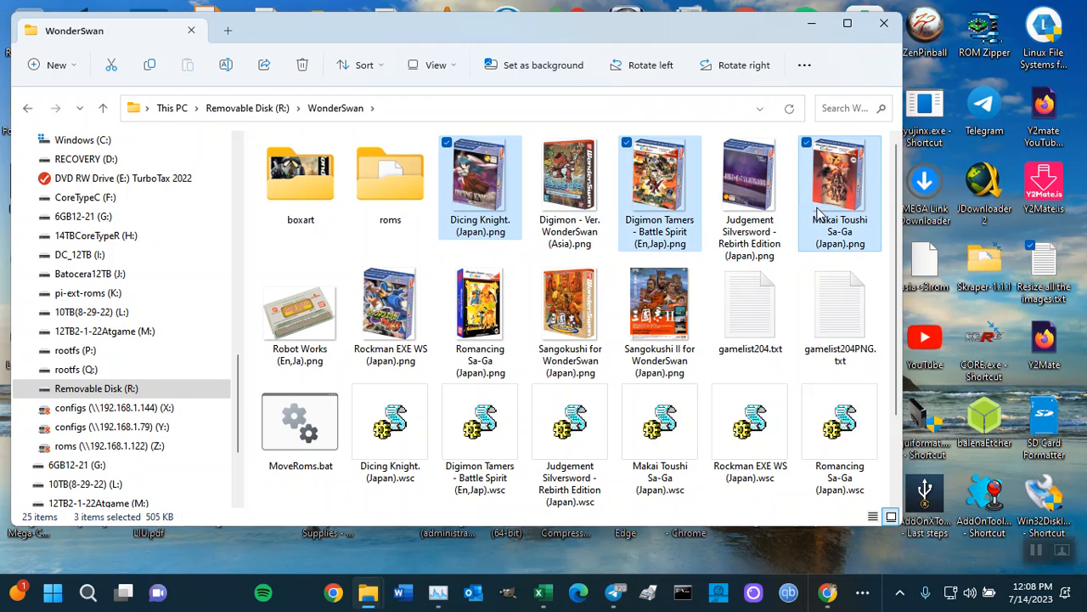
pyautogui.keyDown('ctrl'); pyautogui.click(764, 211); pyautogui.keyUp('ctrl')
pyautogui.keyDown('ctrl'); pyautogui.click(402, 329); pyautogui.keyUp('ctrl')
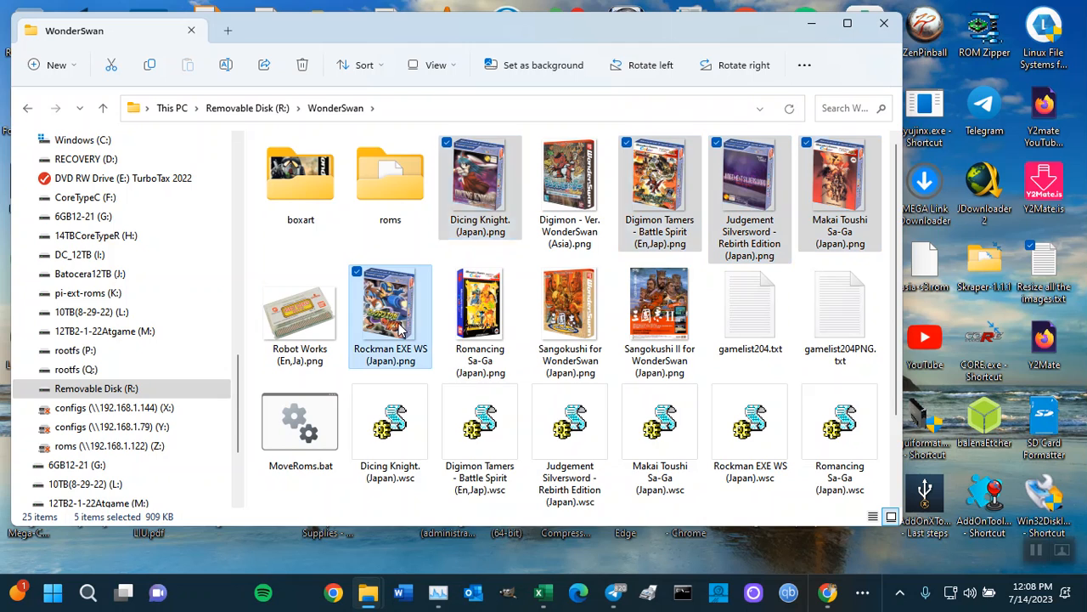
pyautogui.rightClick(403, 330)
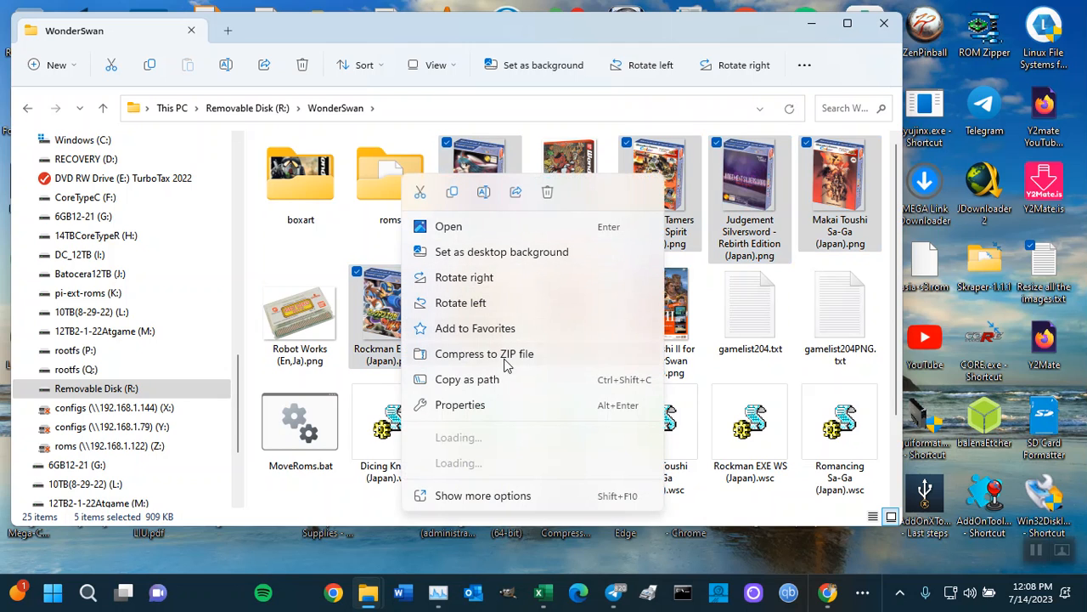
pyautogui.click(420, 192)
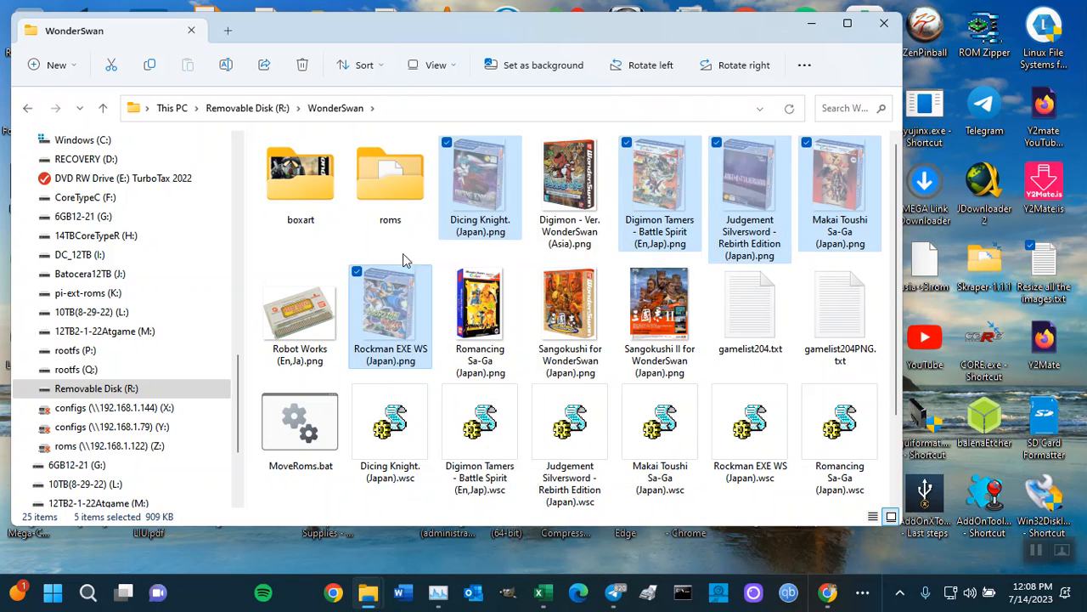
# Create a new folder named 1png inside the WonderSwan folder.
pyautogui.rightClick(336, 263)
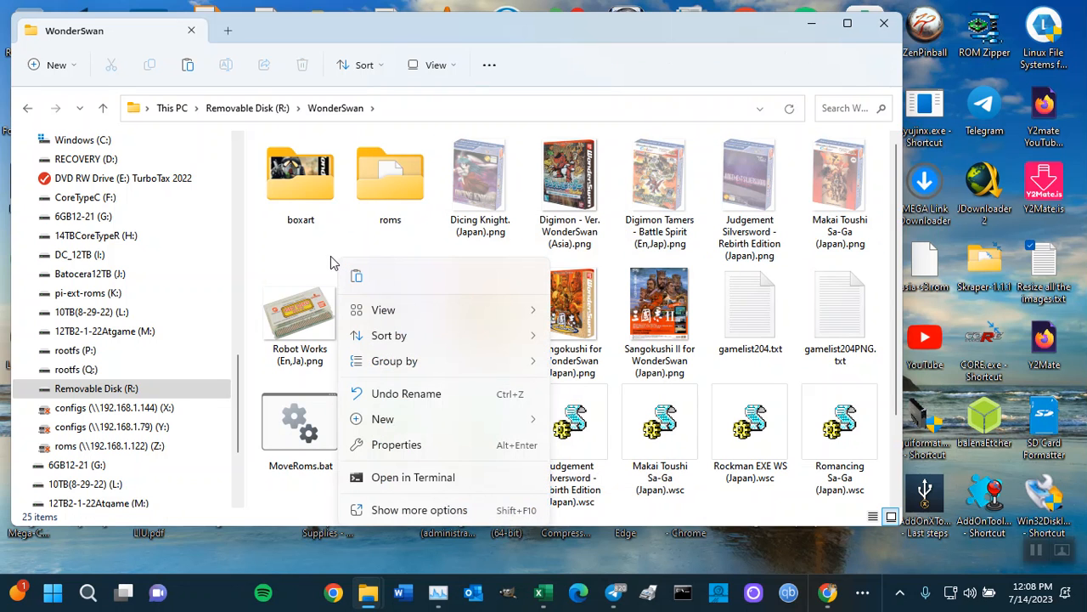
pyautogui.moveTo(414, 429)
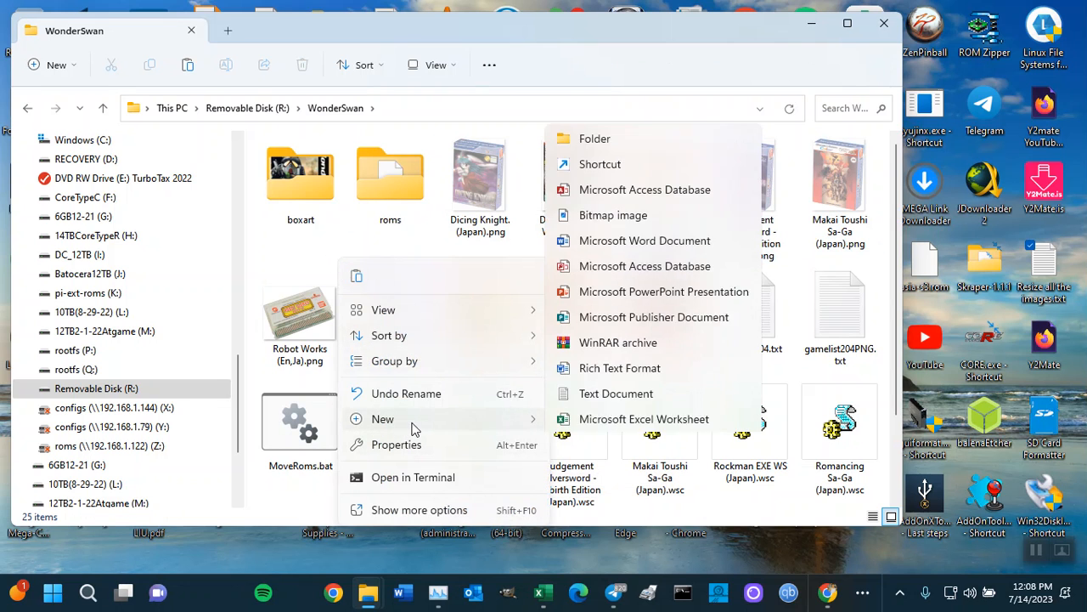
pyautogui.click(608, 115)
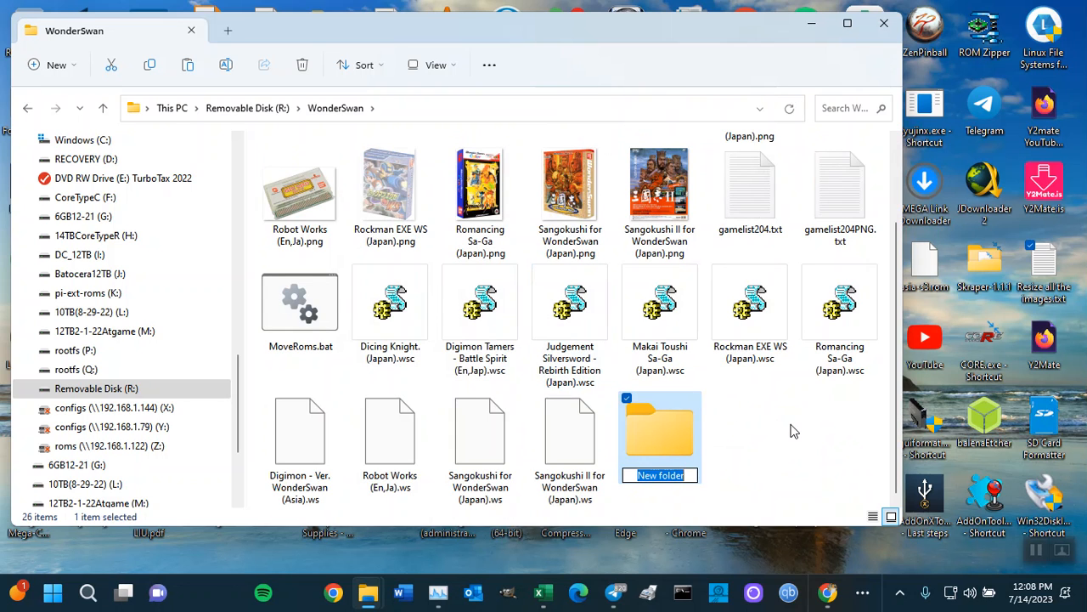
pyautogui.write('1 png')
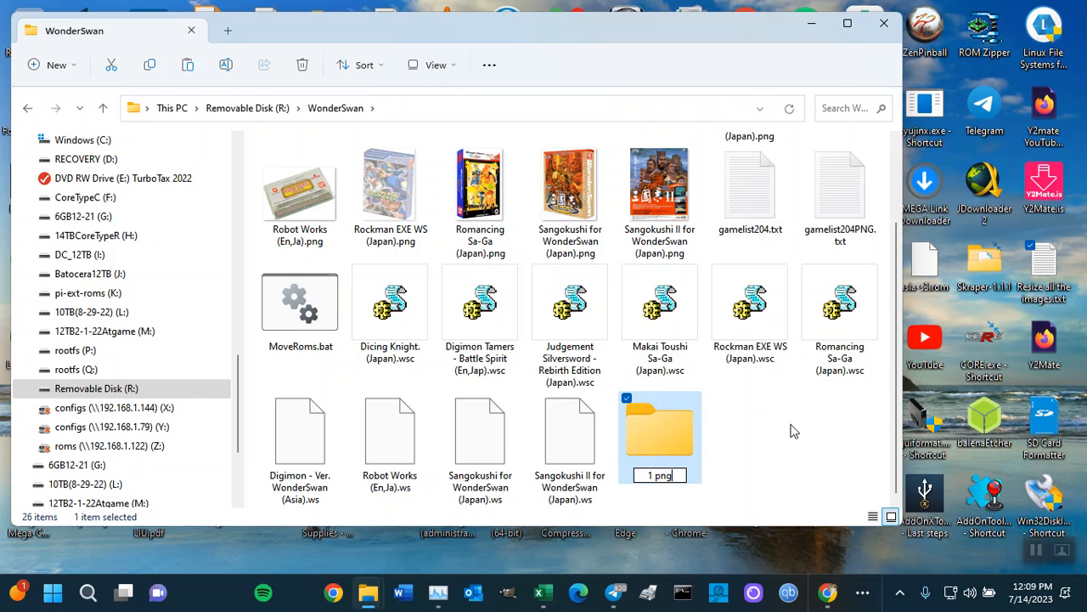
pyautogui.press('Return')
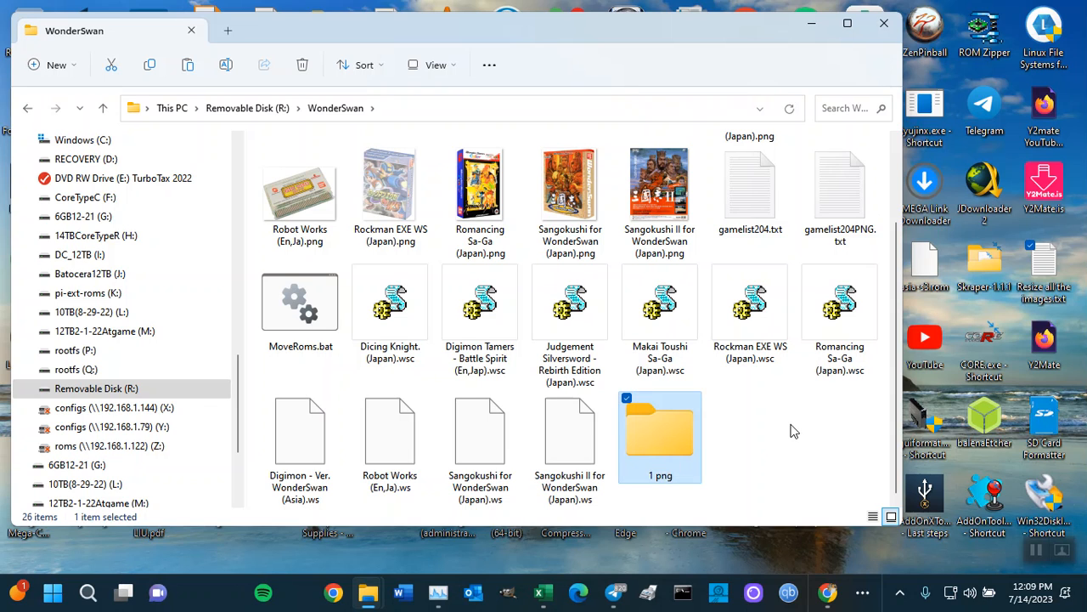
pyautogui.click(659, 477)
pyautogui.press('BackSpace')
pyautogui.press('Return')
# Paste the cut PNG images into the 1png folder and return to the WonderSwan folder.
pyautogui.doubleClick(690, 473)
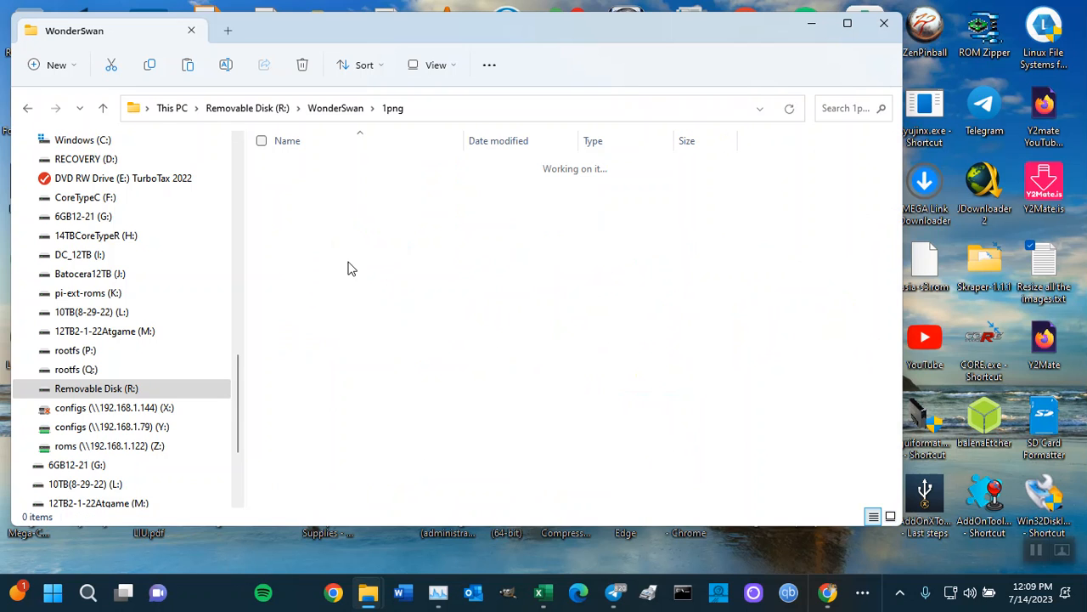
pyautogui.hotkey('ctrl', 'v')
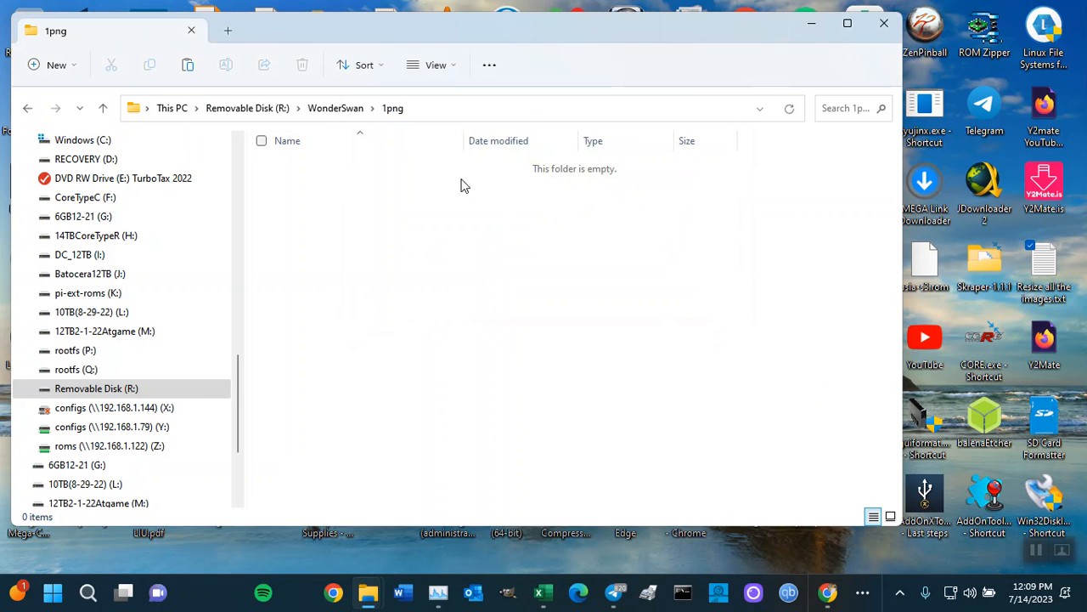
pyautogui.click(452, 107)
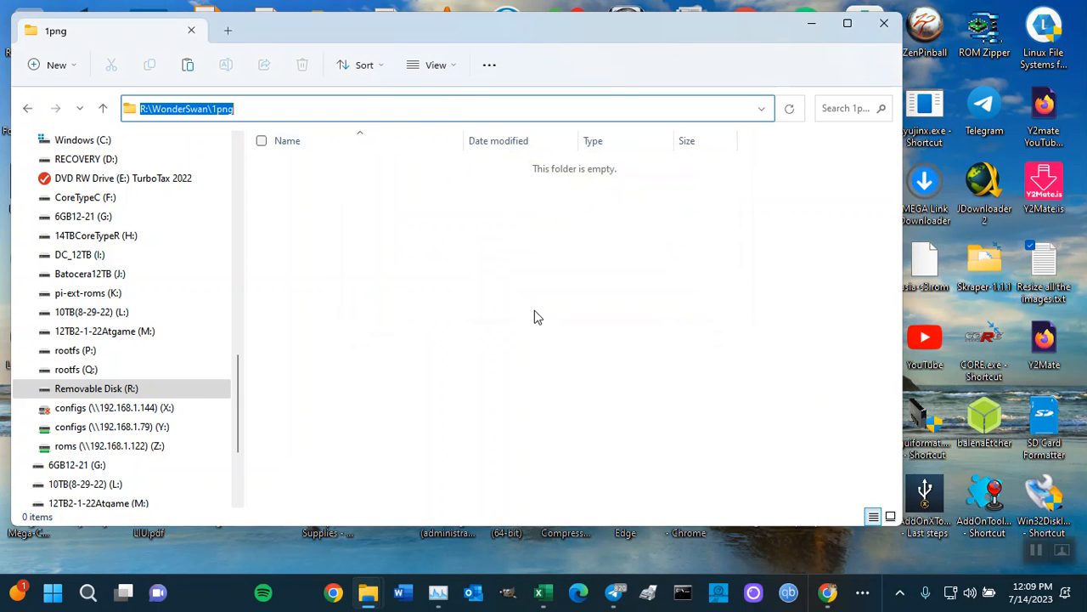
pyautogui.rightClick(550, 264)
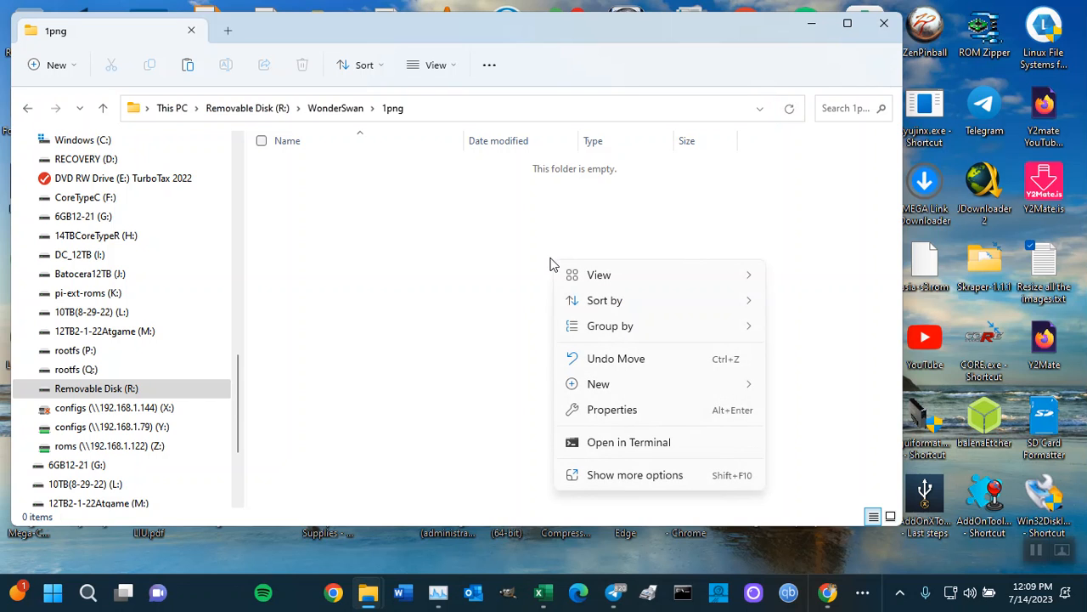
pyautogui.moveTo(568, 280)
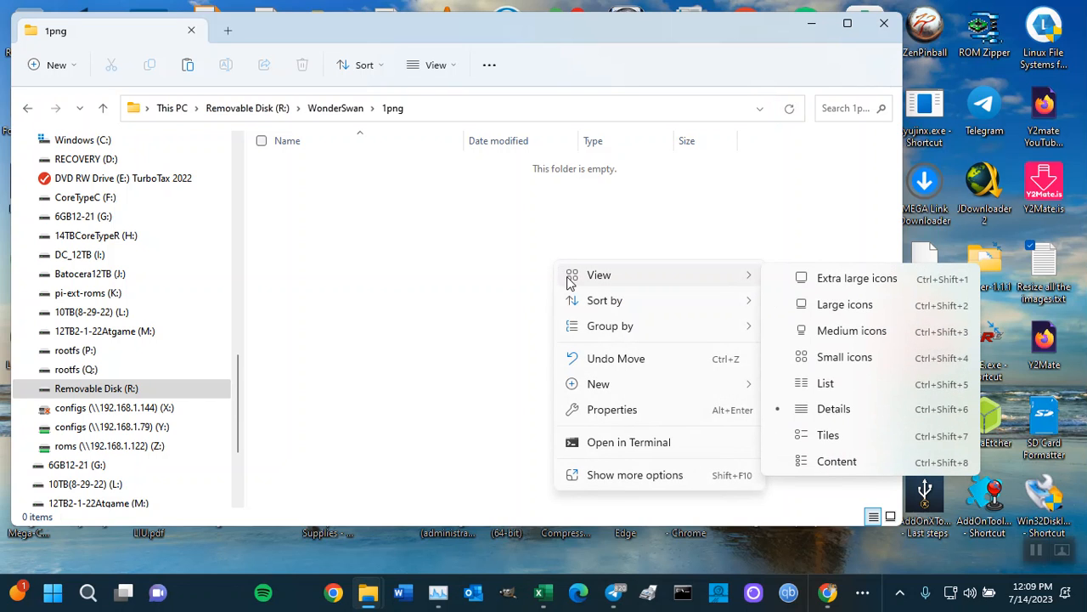
pyautogui.click(105, 109)
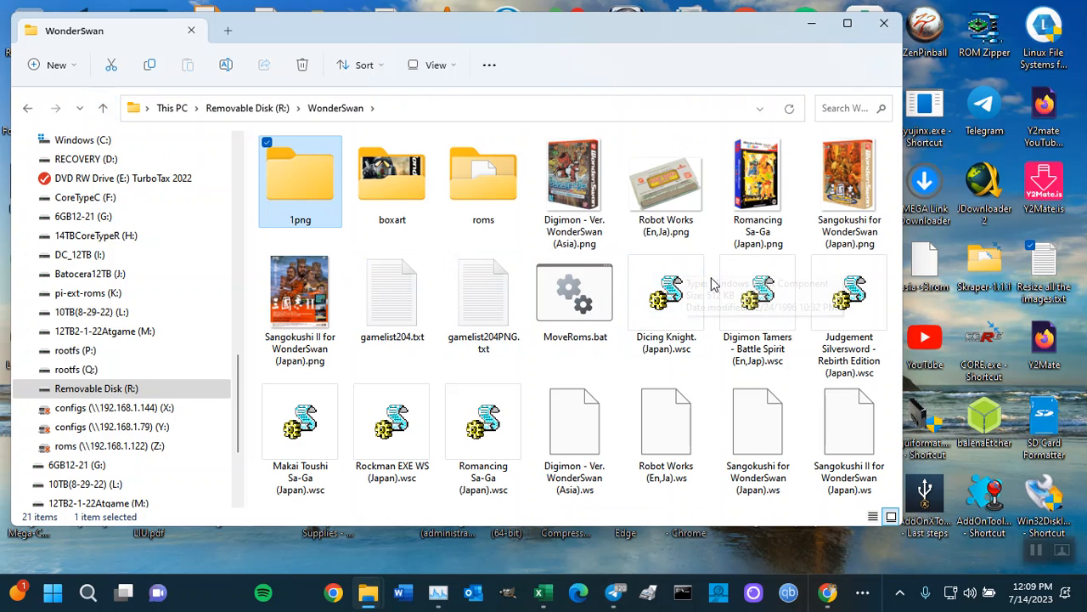
# Reopen the 1png folder and check the moved PNG images.
pyautogui.click(519, 245)
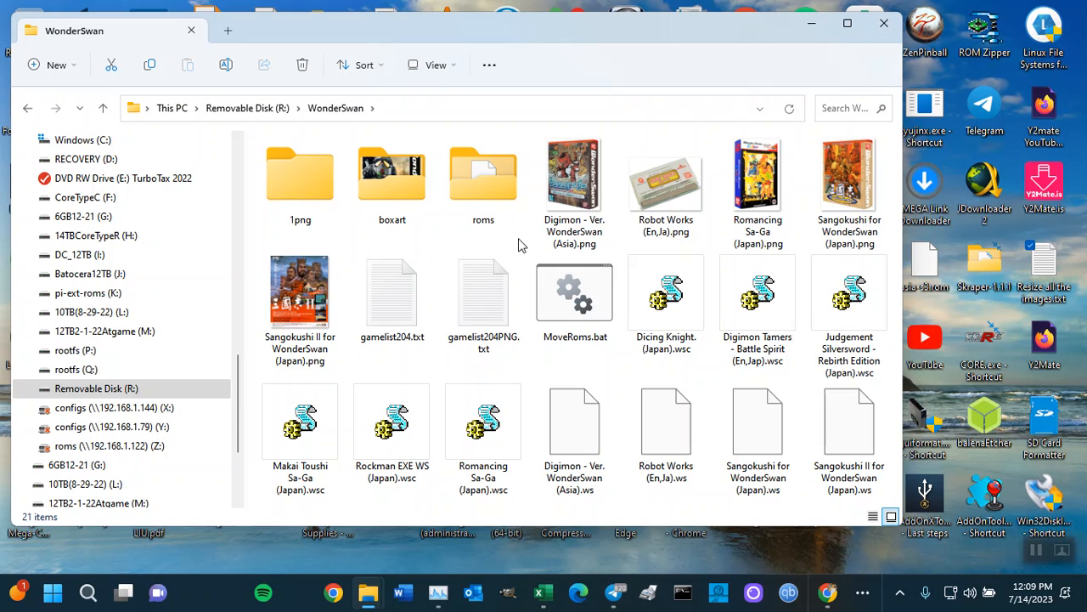
pyautogui.rightClick(515, 253)
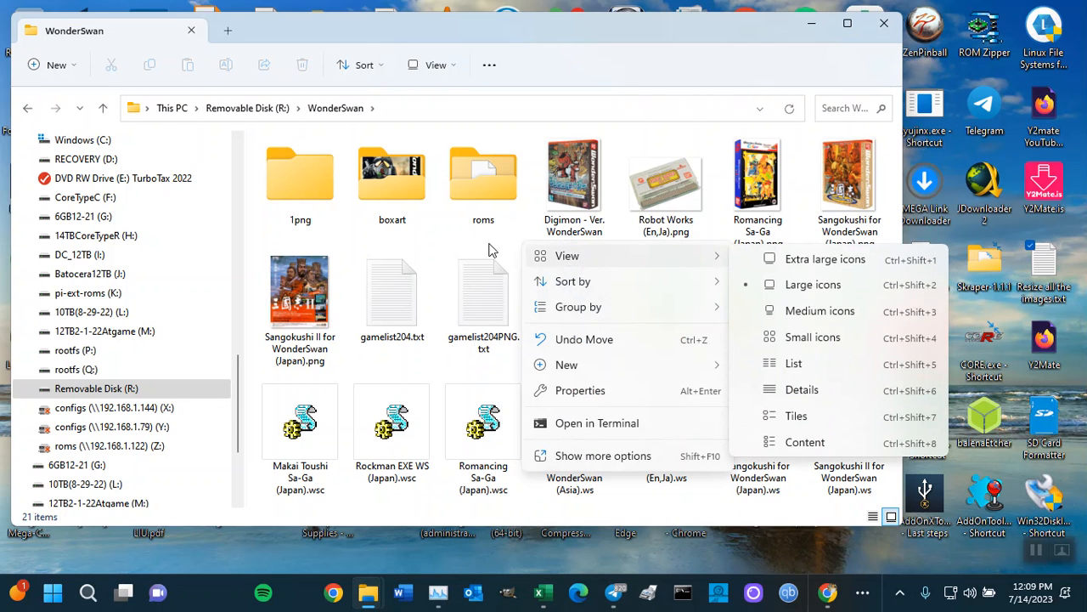
pyautogui.click(489, 249)
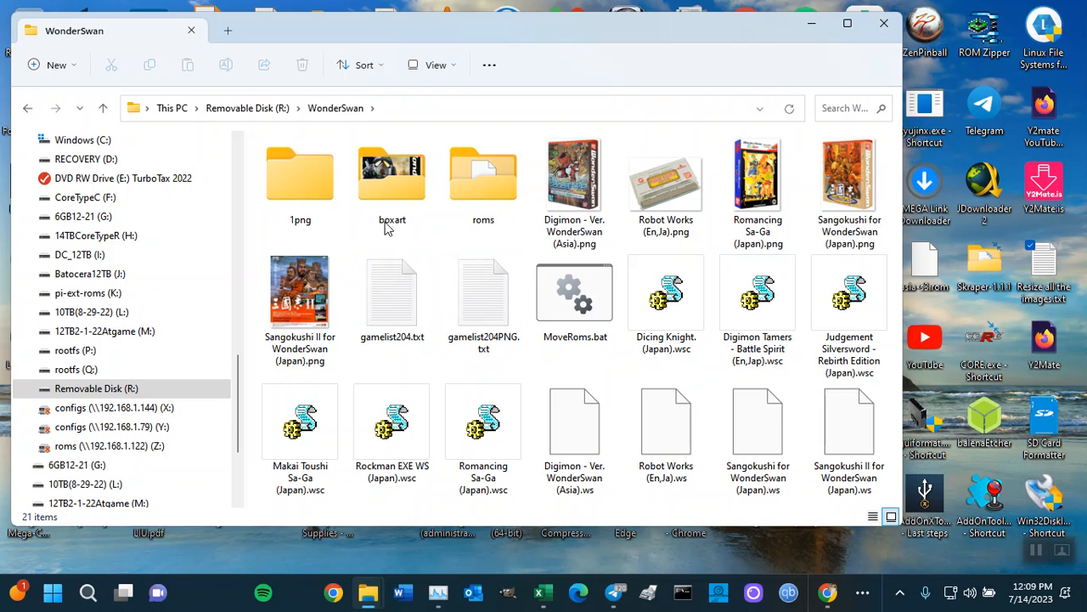
pyautogui.doubleClick(299, 213)
pyautogui.rightClick(495, 333)
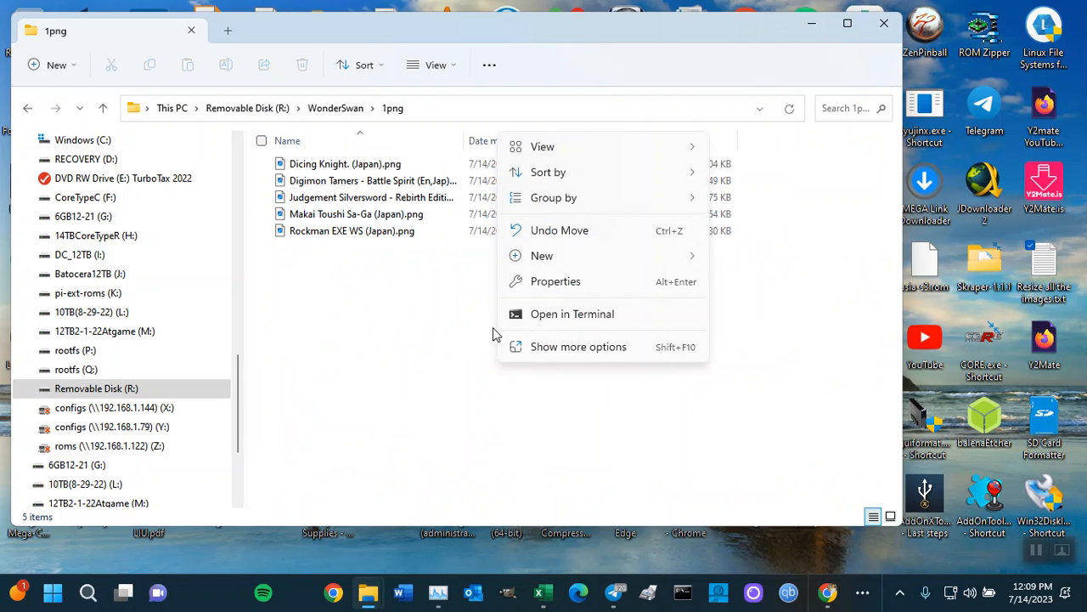
pyautogui.click(406, 306)
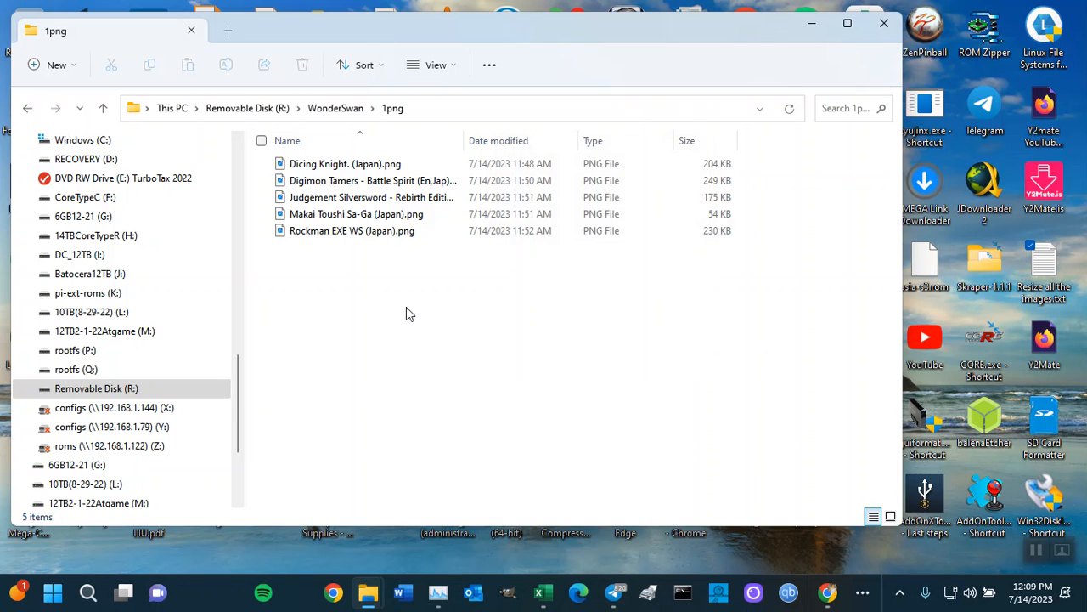
# Open Dicing Knight. (Japan).png from the 1png folder in Paint.
pyautogui.click(379, 166)
pyautogui.rightClick(379, 166)
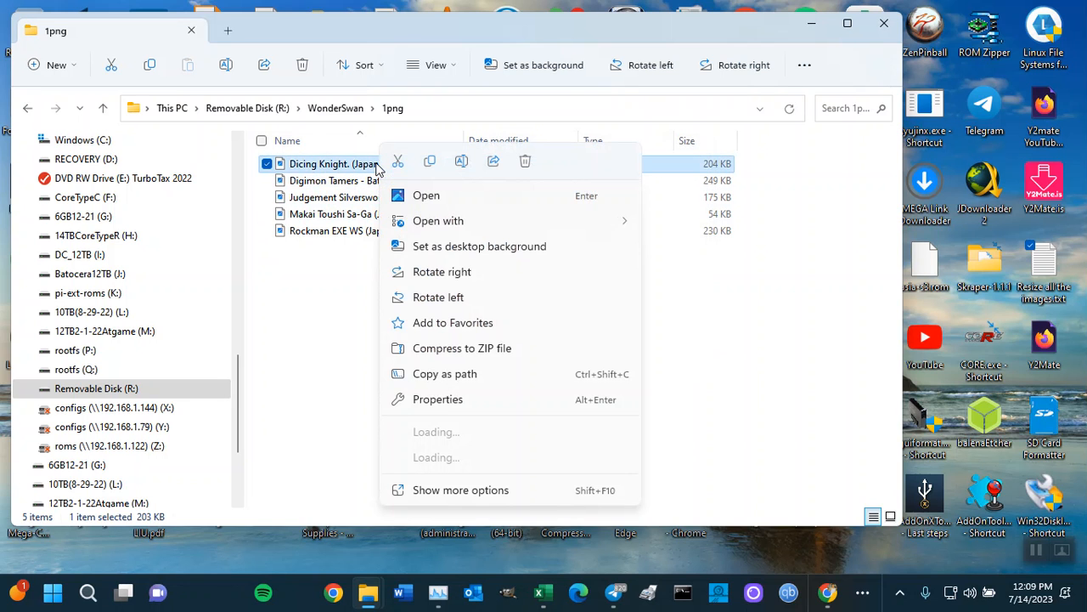
pyautogui.moveTo(491, 232)
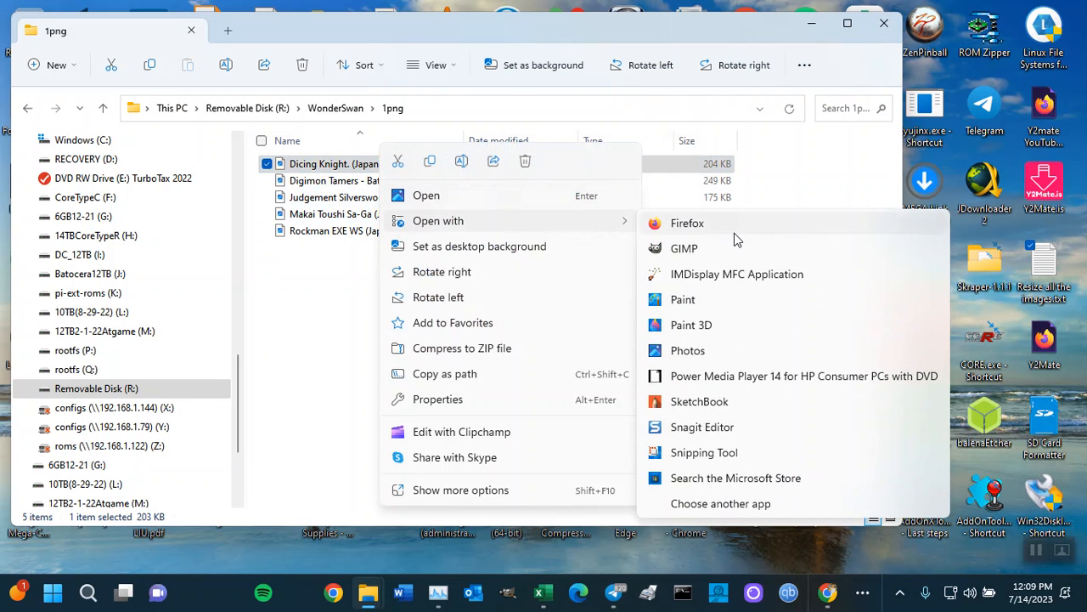
pyautogui.click(711, 306)
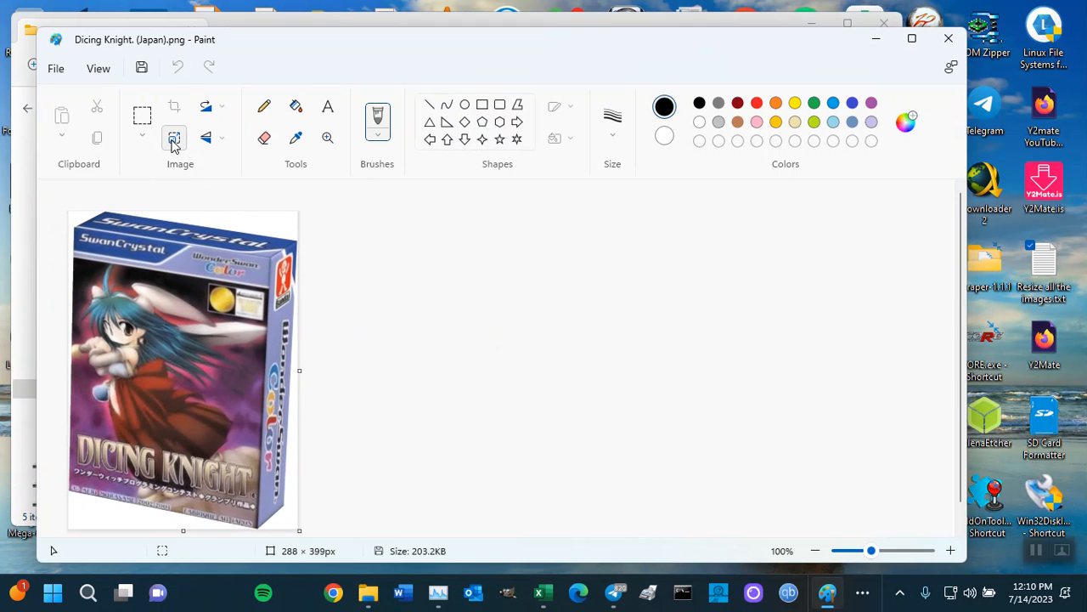
# Resize the box art in pixels with the aspect ratio locked, trying a width of 500 before applying a height of 430.
pyautogui.click(174, 138)
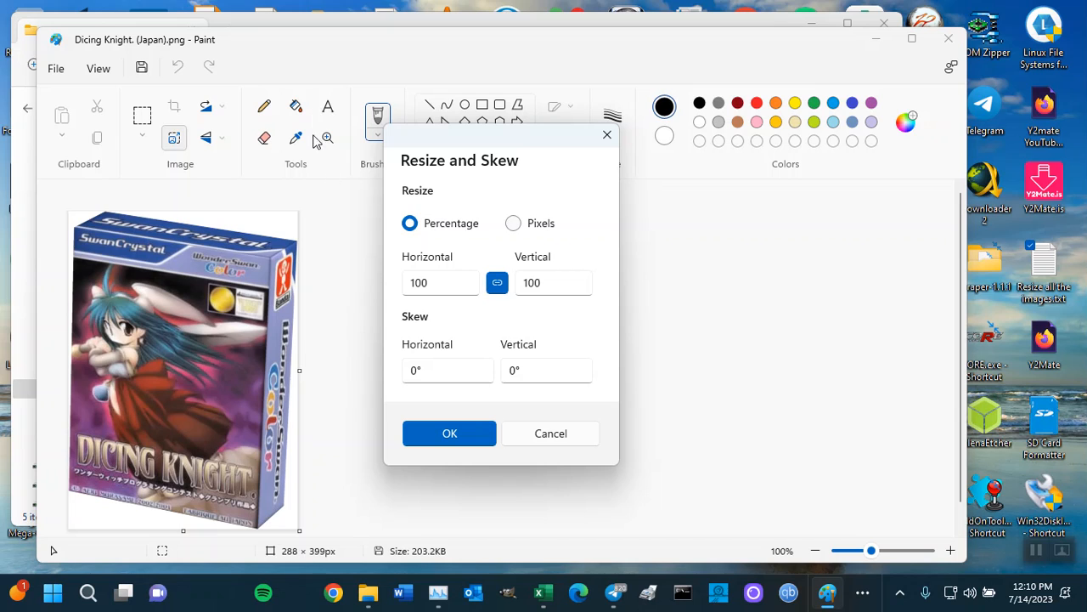
pyautogui.click(513, 222)
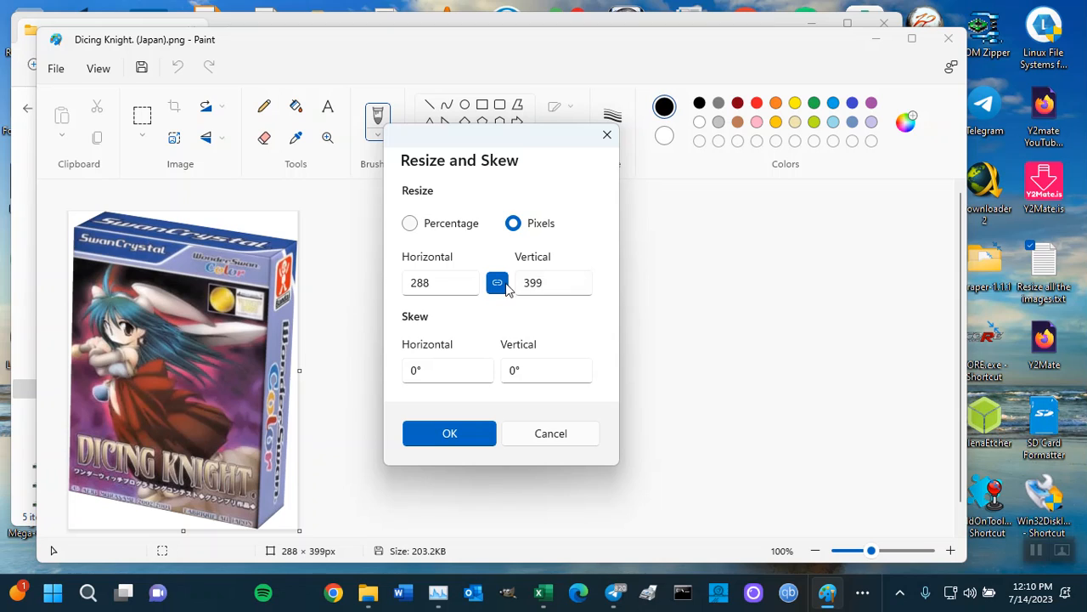
pyautogui.click(553, 283)
pyautogui.moveTo(553, 284); pyautogui.dragTo(532, 299)
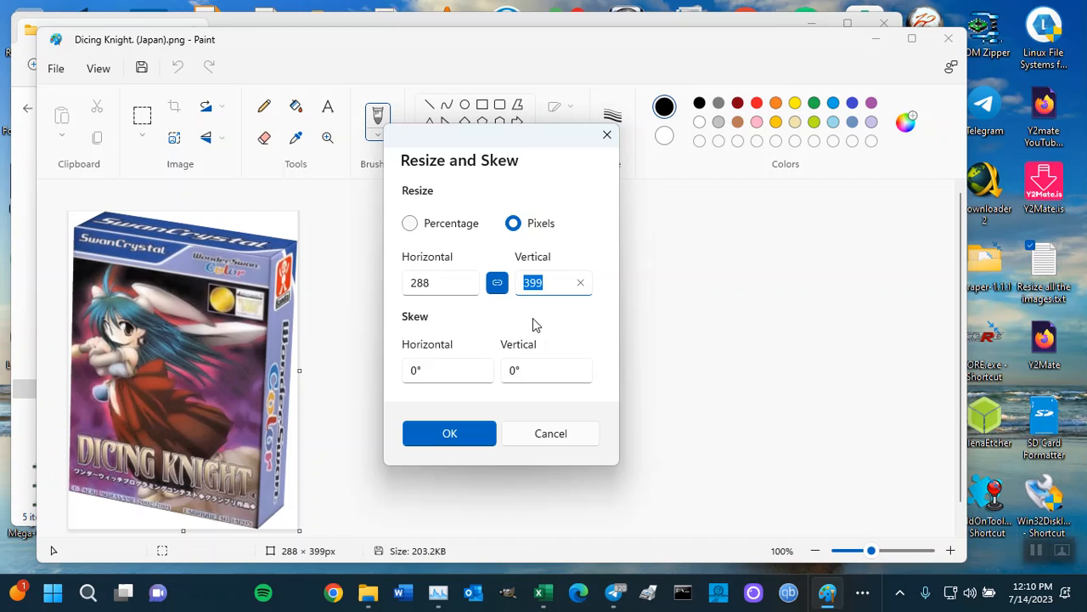
pyautogui.write('430')
pyautogui.click(444, 282)
pyautogui.moveTo(437, 284); pyautogui.dragTo(382, 292)
pyautogui.write('500')
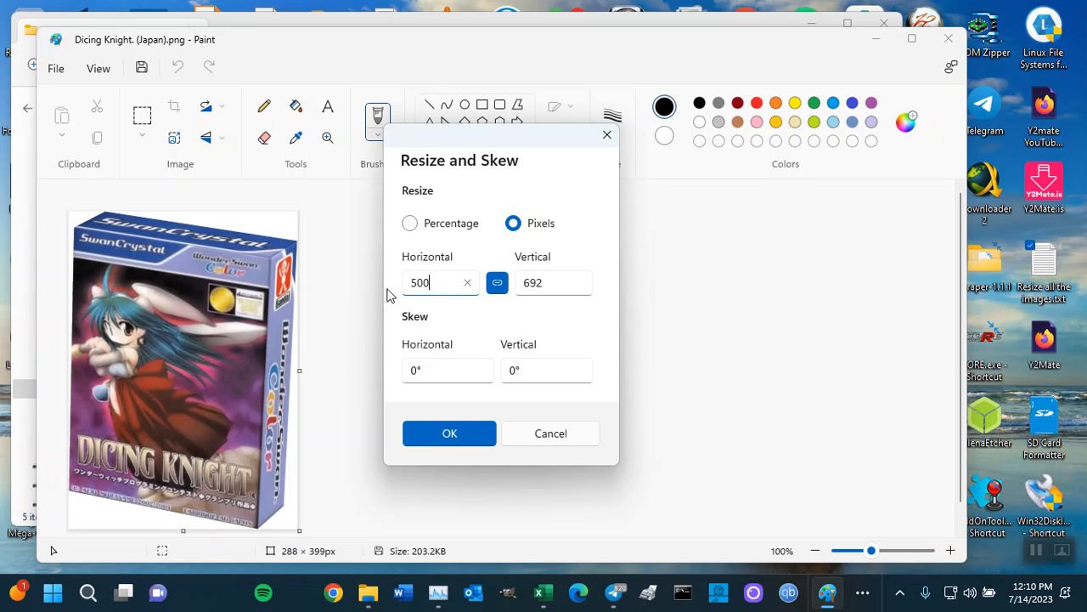
pyautogui.click(523, 282)
pyautogui.moveTo(545, 283); pyautogui.dragTo(521, 284)
pyautogui.write('430')
pyautogui.click(463, 431)
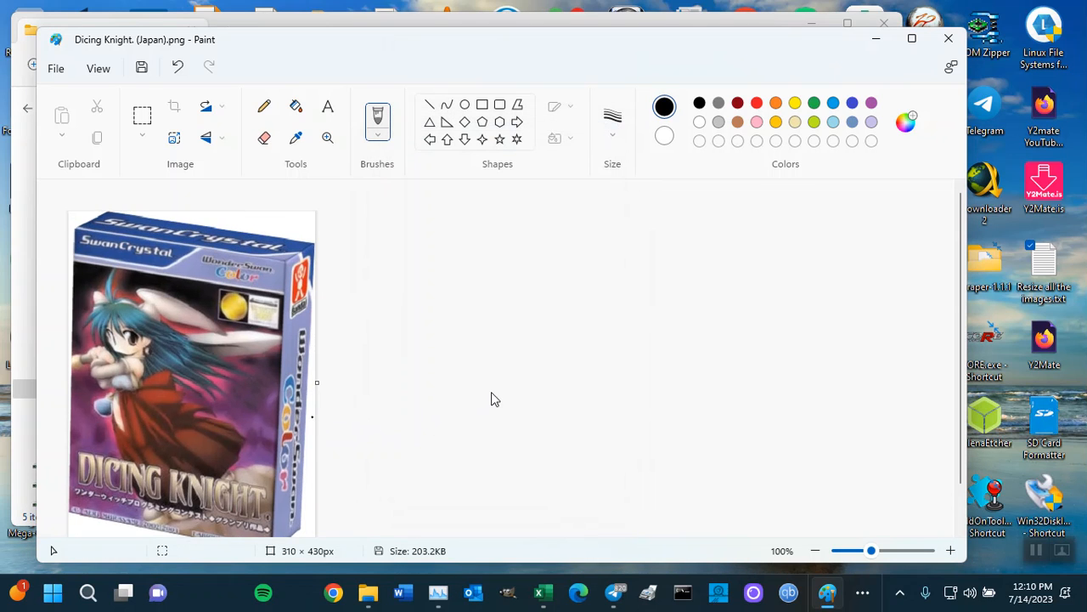
# Look over the resized Dicing Knight image and close Paint without saving it.
pyautogui.scroll(-1, 489, 400)
pyautogui.scroll(1, 509, 413)
pyautogui.click(945, 39)
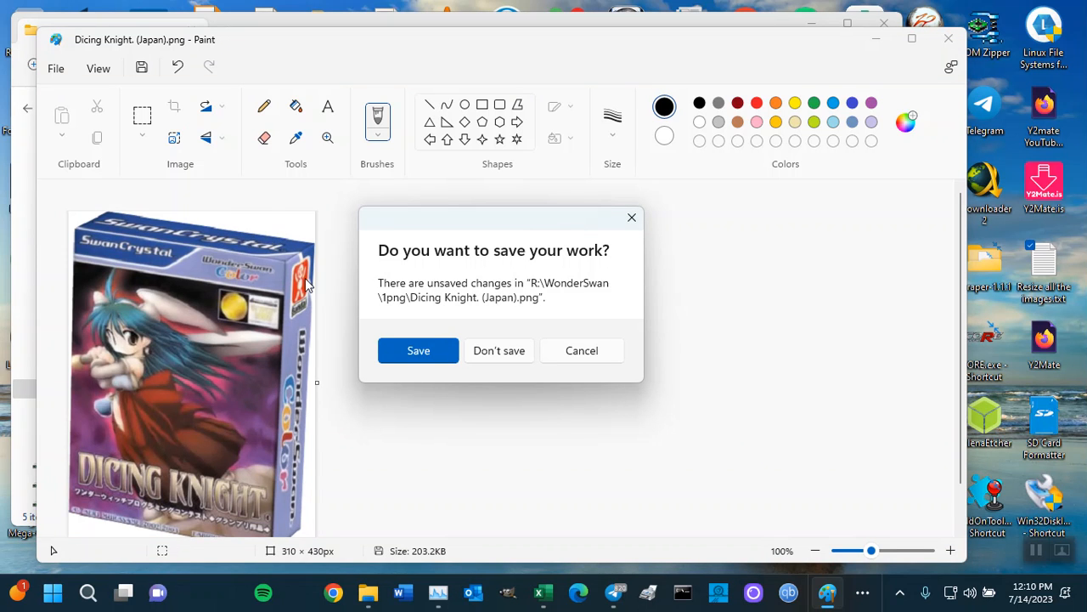
pyautogui.click(509, 354)
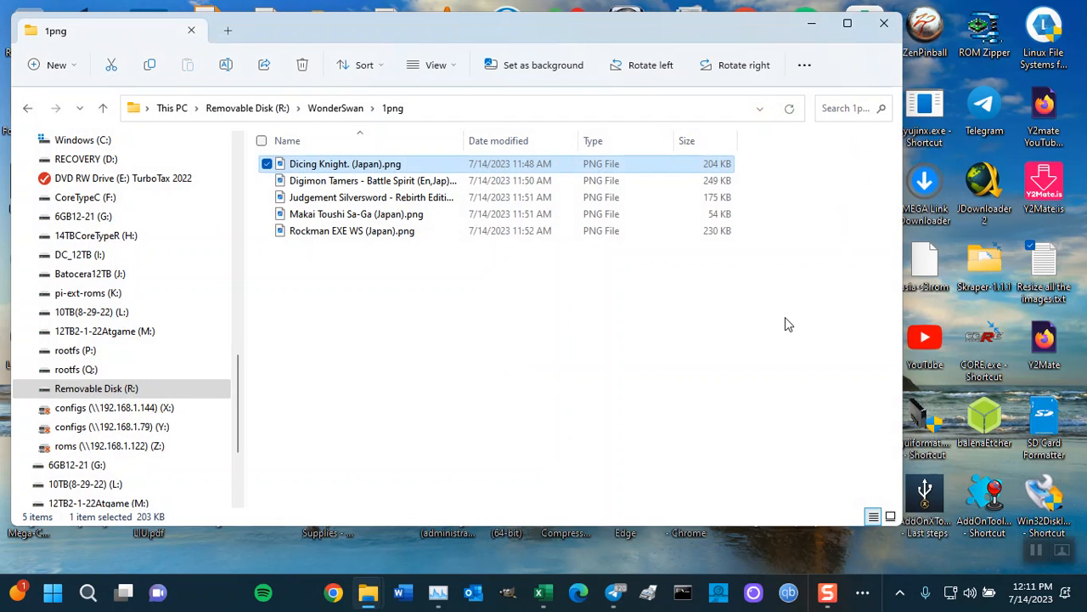
# Copy the 1png folder's path R:\WonderSwan\1png and open Command Prompt.
pyautogui.click(416, 112)
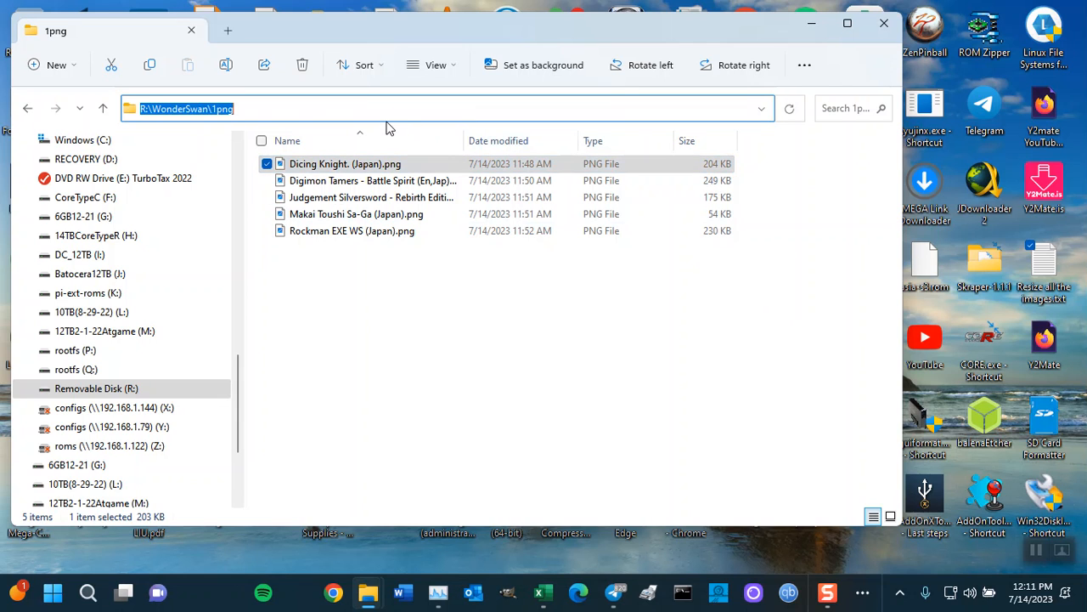
pyautogui.rightClick(207, 109)
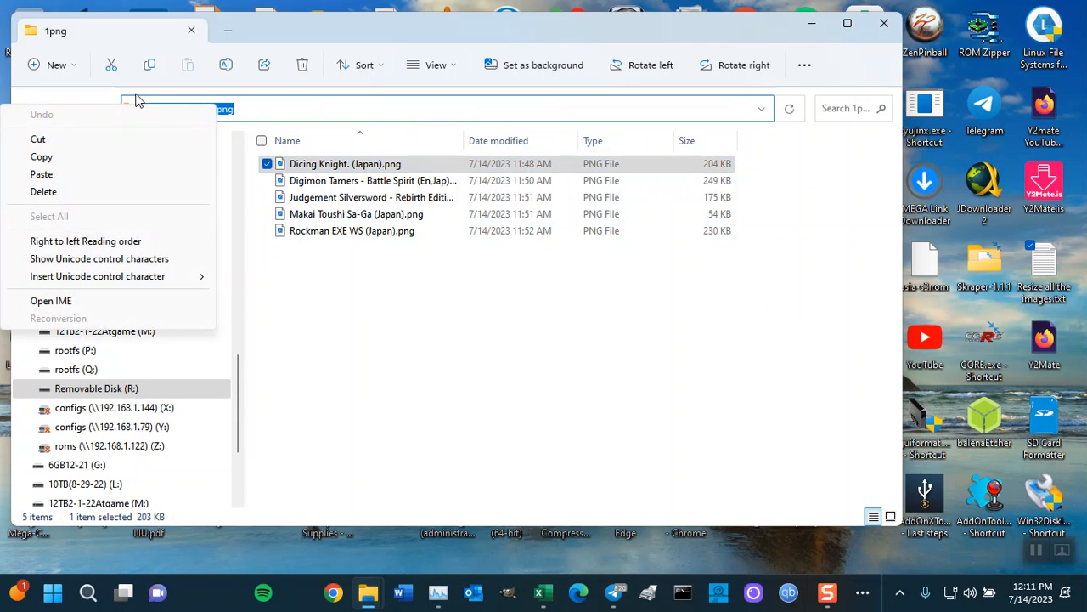
pyautogui.click(114, 158)
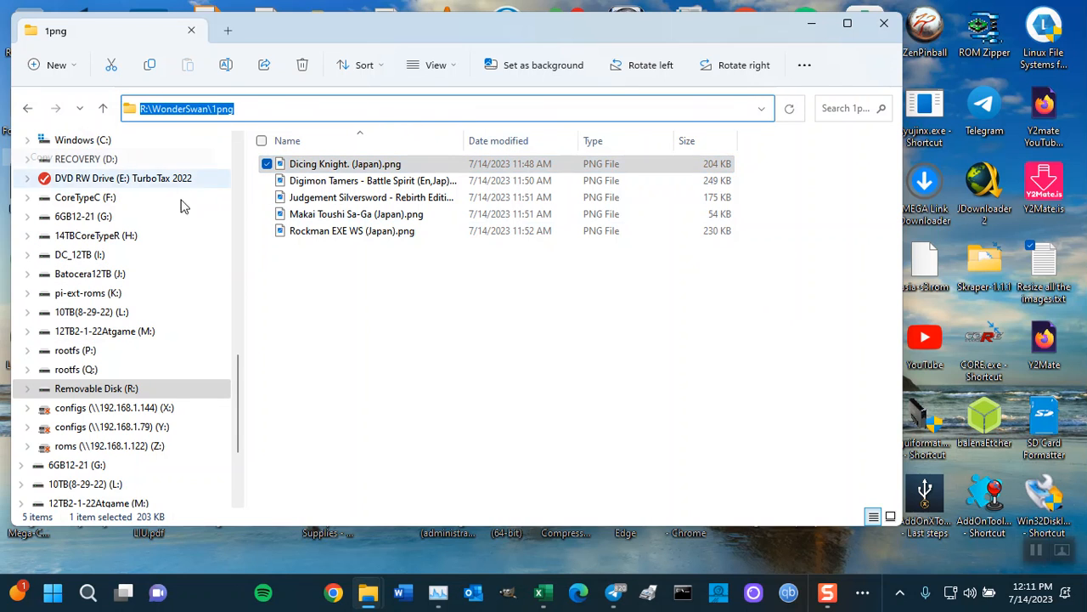
pyautogui.click(687, 596)
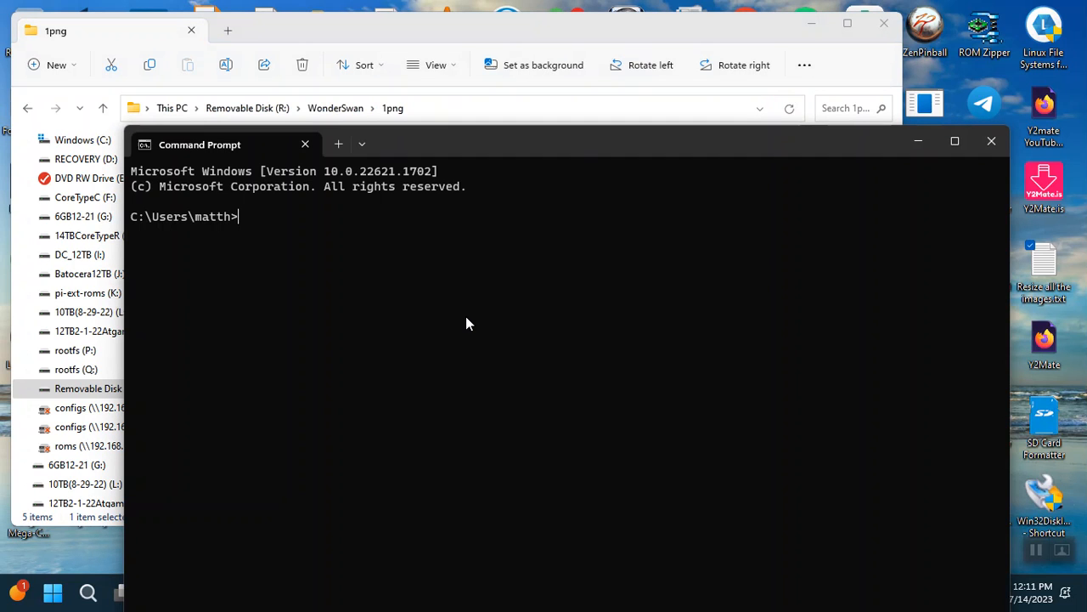
# Change the Command Prompt directory to R:\WonderSwan\1png and switch to the R: drive.
pyautogui.write('cd')
pyautogui.hotkey('ctrl', 'v')
pyautogui.press('Return')
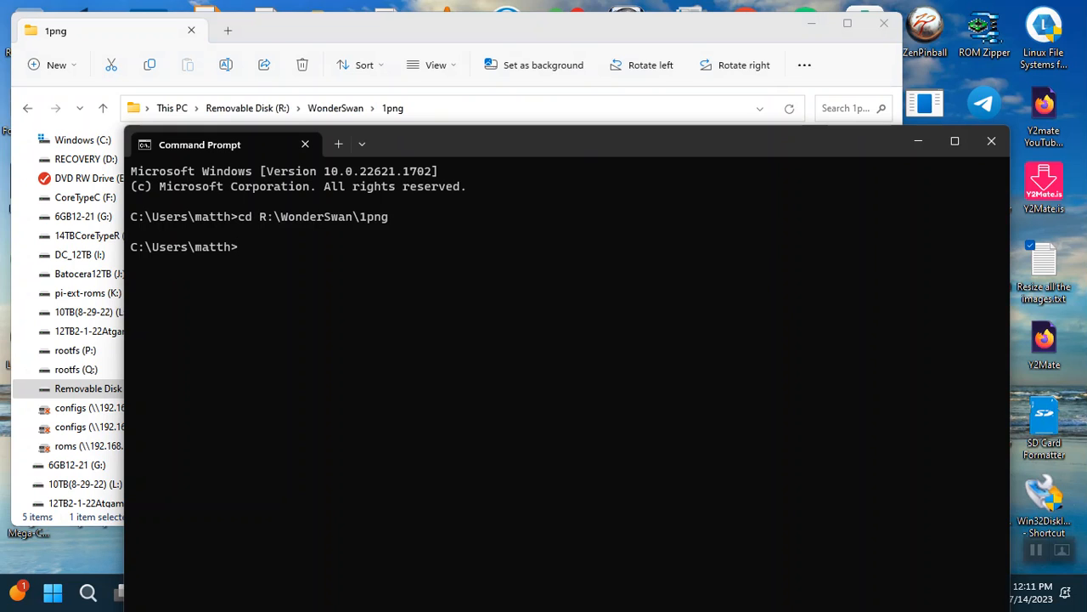
pyautogui.press('Return')
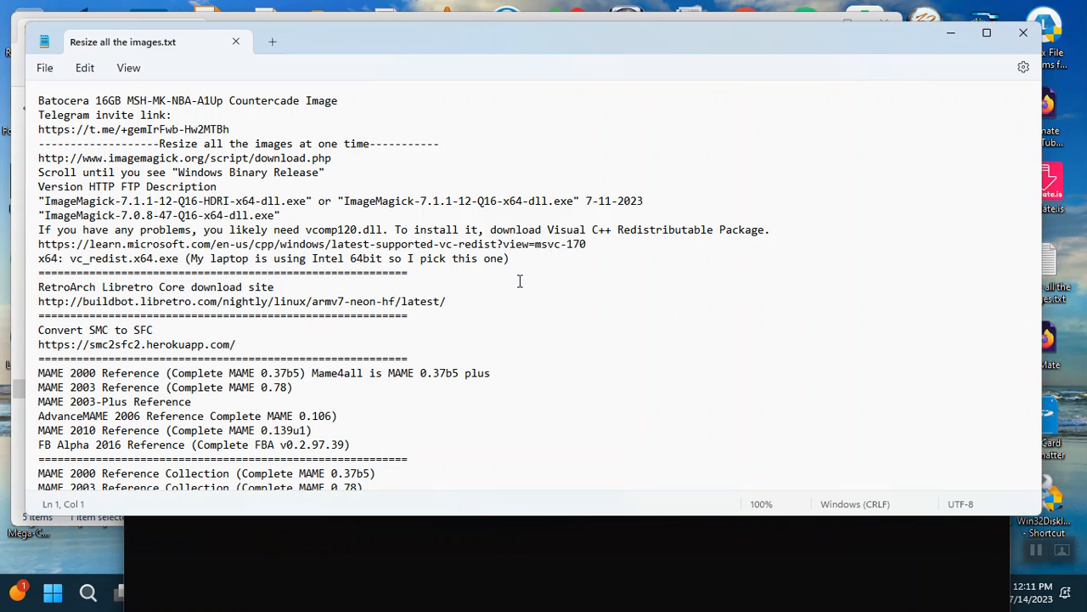
# In Resize all the images.txt, copy the 313x430! 2D Arcade mogrify line to the blank line above the Arcade entries, relabelled WonderSwan.
pyautogui.scroll(-2, 516, 289)
pyautogui.scroll(-3, 517, 295)
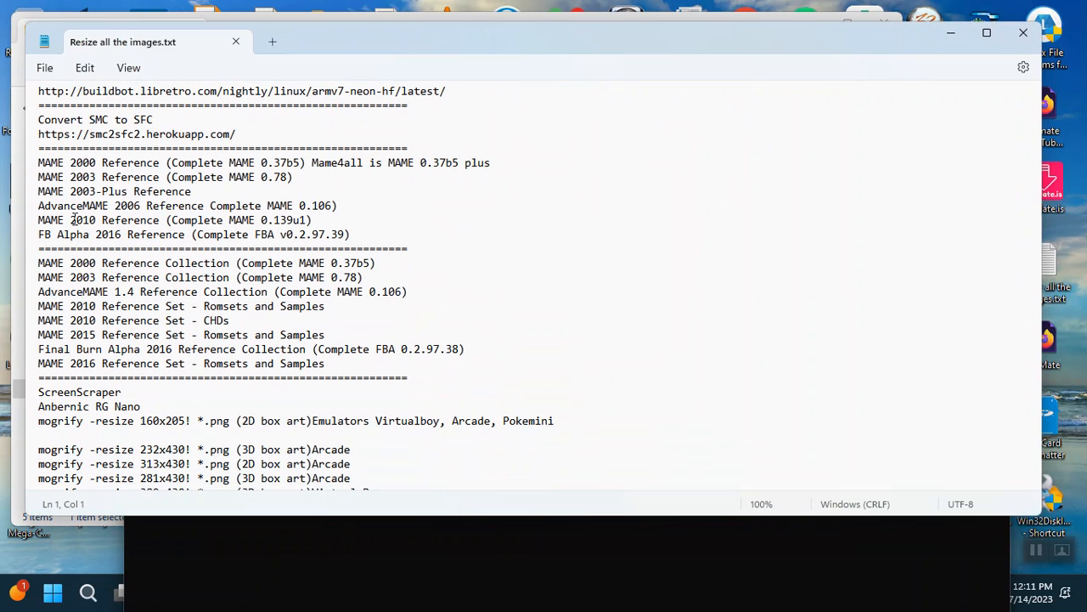
pyautogui.scroll(-4, 246, 377)
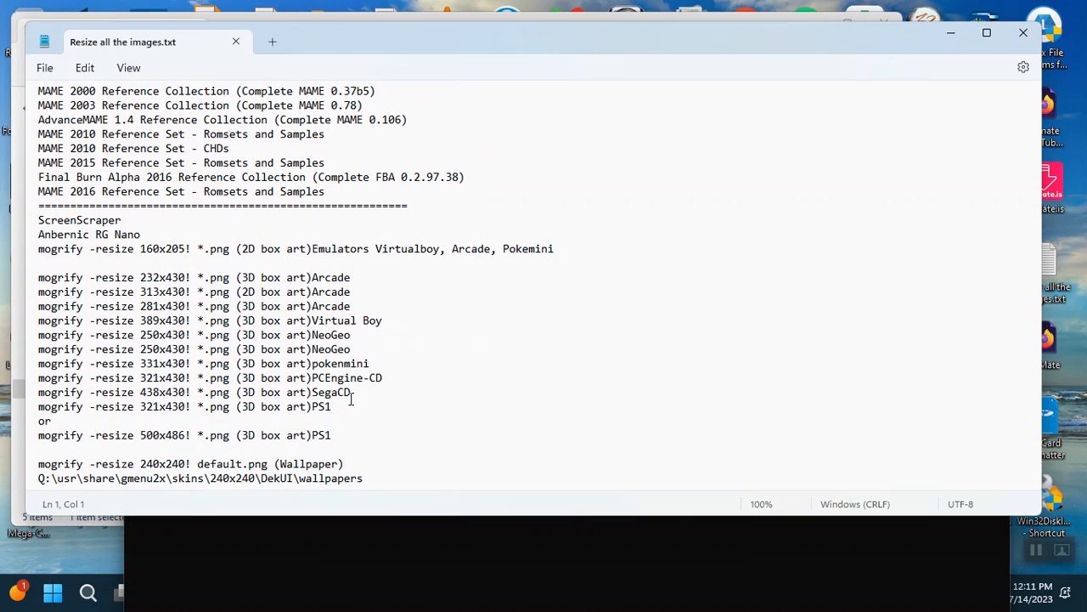
pyautogui.scroll(-1, 310, 406)
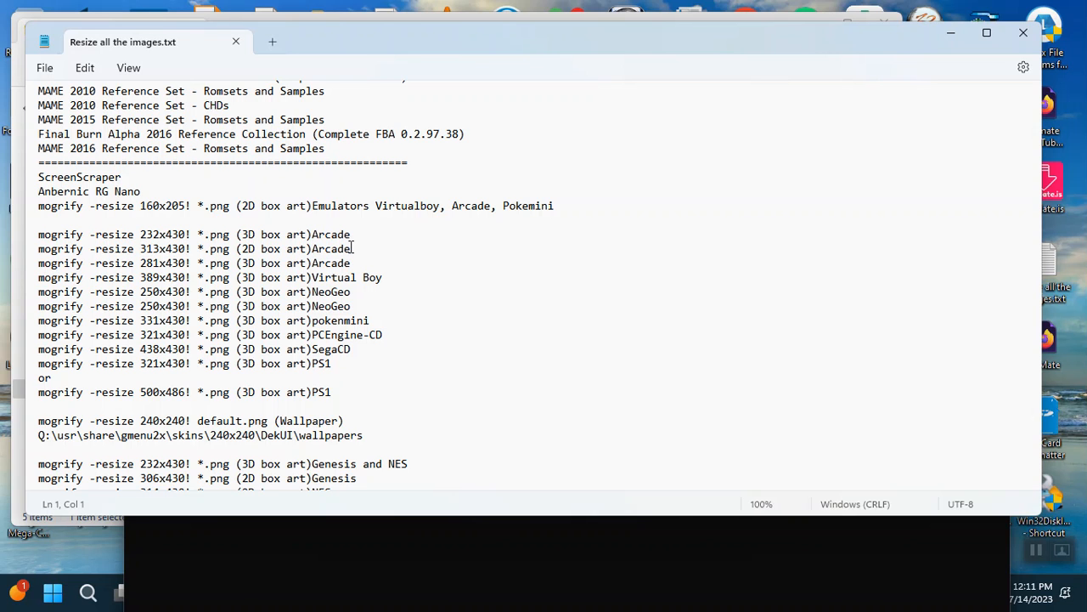
pyautogui.moveTo(356, 247); pyautogui.dragTo(39, 249)
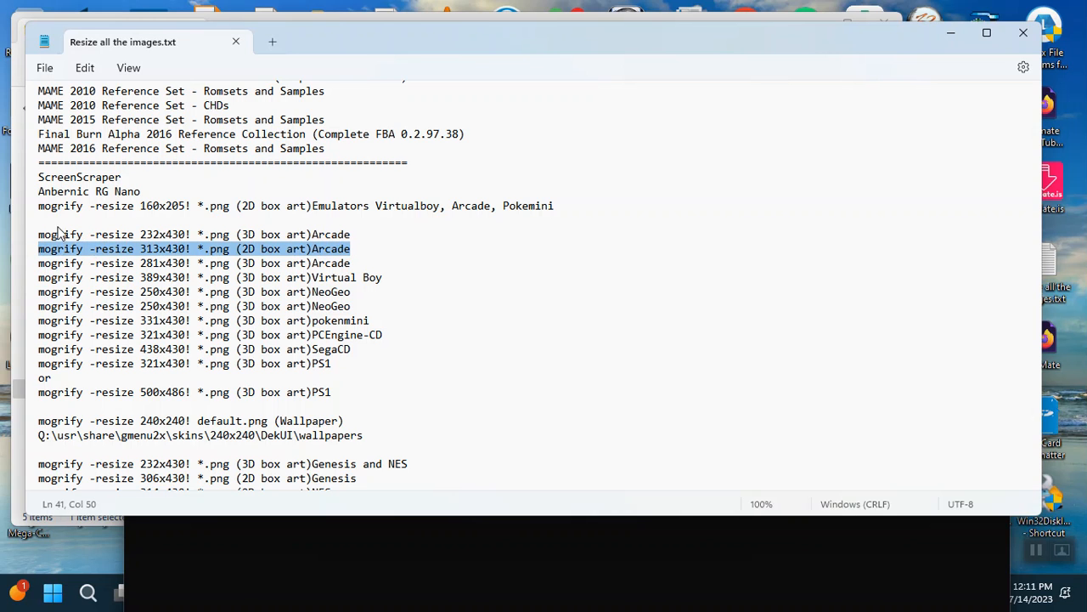
pyautogui.click(49, 219)
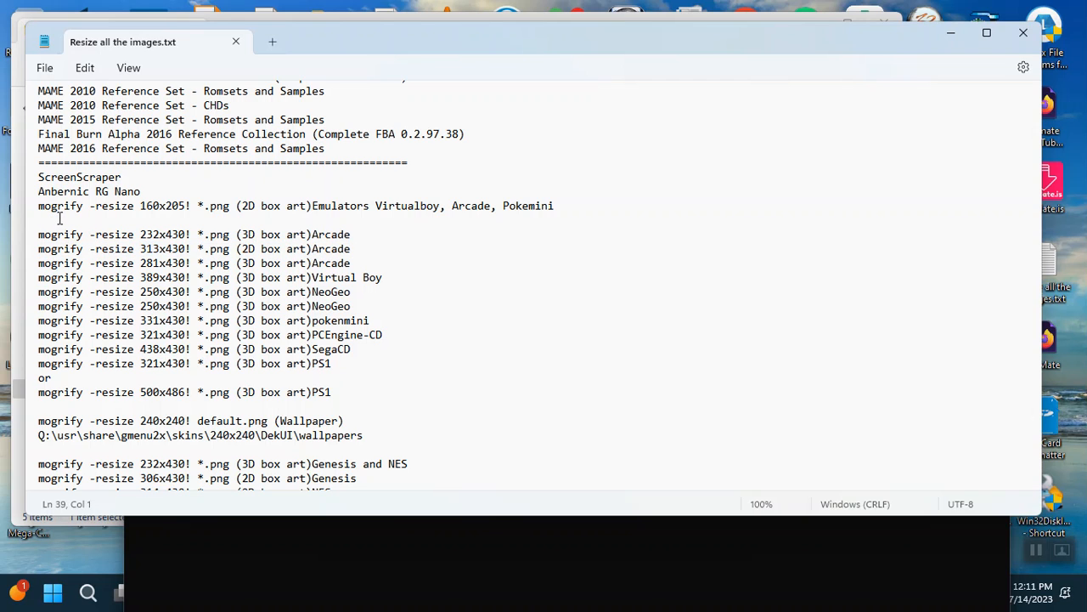
pyautogui.hotkey('ctrl', 'v')
pyautogui.press('BackSpace')
pyautogui.press('BackSpace')
pyautogui.press('BackSpace')
pyautogui.press('BackSpace')
pyautogui.press('BackSpace')
pyautogui.press('BackSpace')
pyautogui.write('WonderSw')
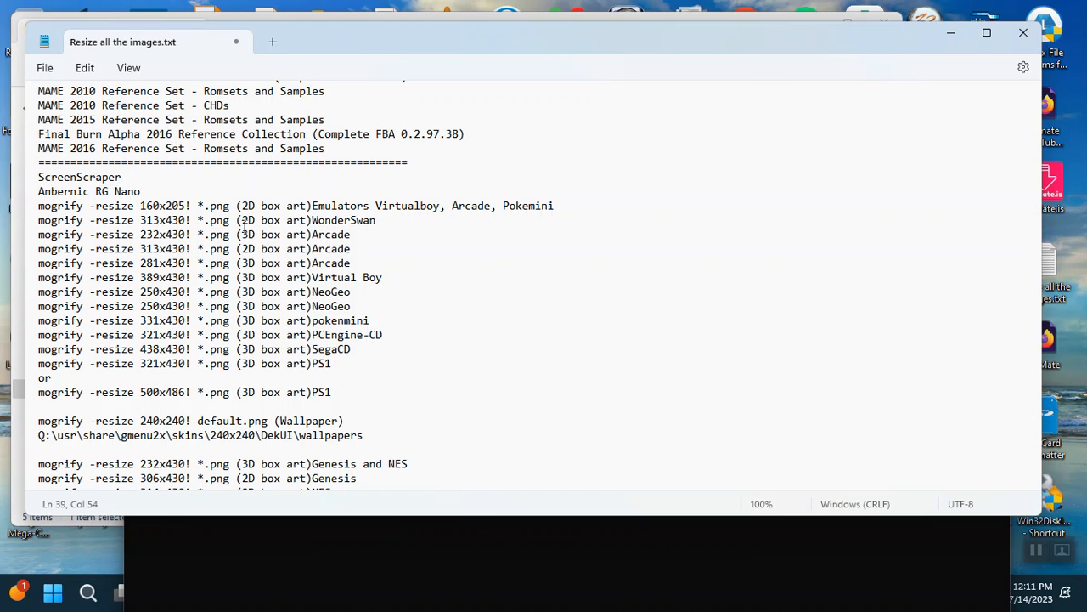
# Change the WonderSwan line to 3D box art at 310x430!, add a blank line below, and copy its mogrify command through *.png.
pyautogui.press('BackSpace')
pyautogui.write('3')
pyautogui.click(161, 221)
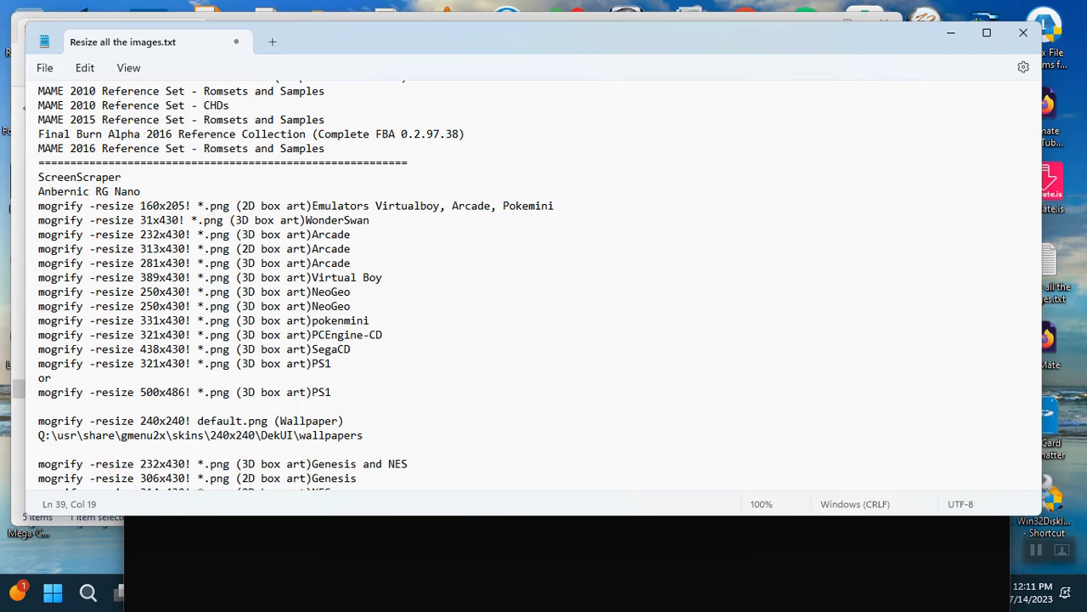
pyautogui.write('0')
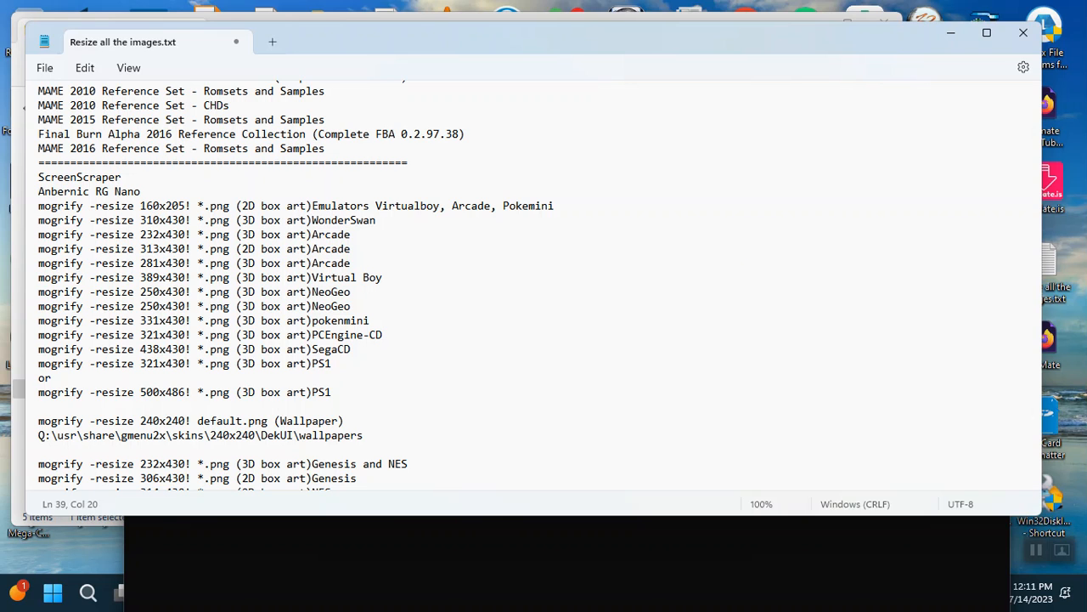
pyautogui.press('Return')
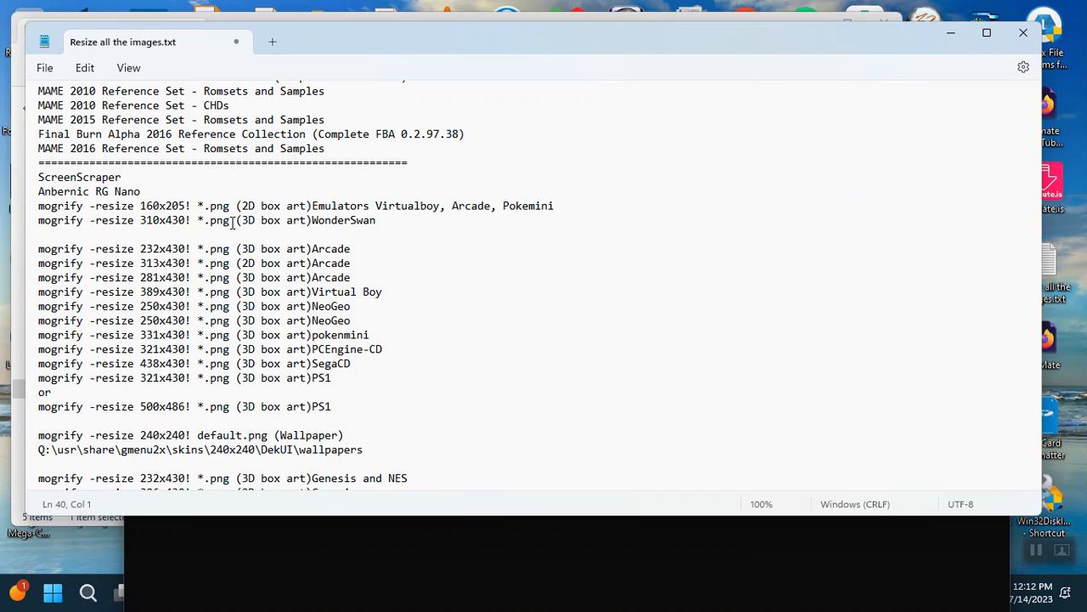
pyautogui.moveTo(231, 221); pyautogui.dragTo(26, 227)
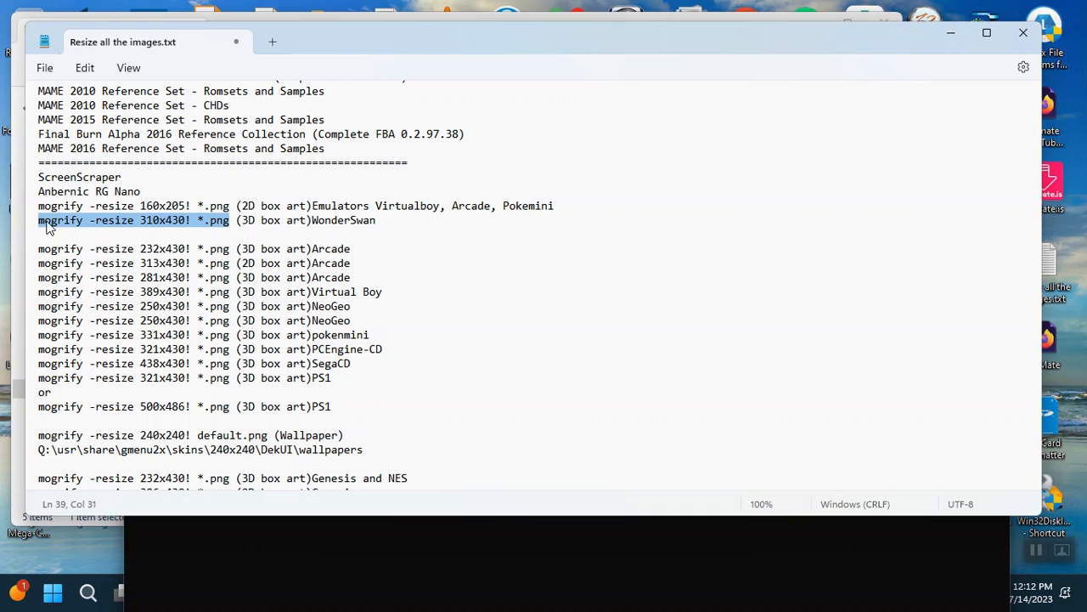
pyautogui.click(953, 36)
# Display the 1png folder as large thumbnails and compare the Dicing Knight and Digimon Tamers box art.
pyautogui.click(493, 32)
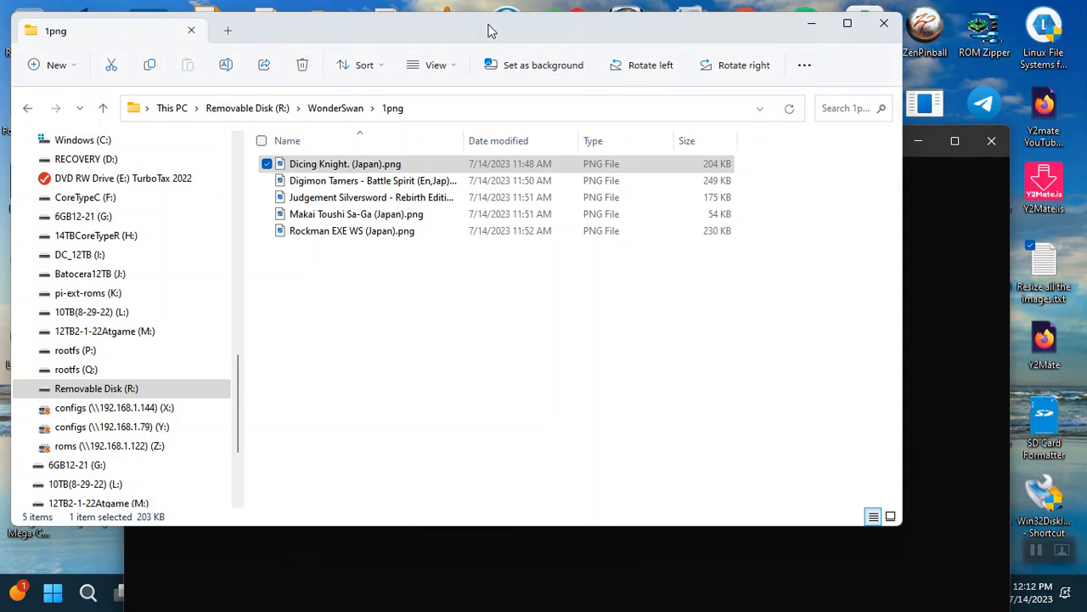
pyautogui.rightClick(446, 315)
pyautogui.moveTo(515, 133)
pyautogui.click(713, 136)
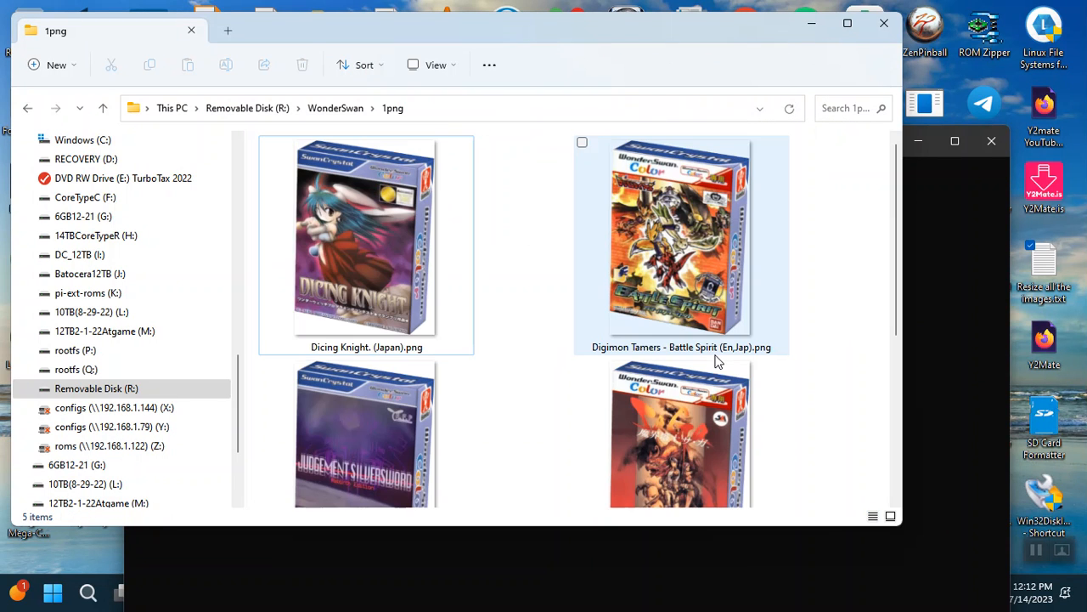
pyautogui.click(435, 245)
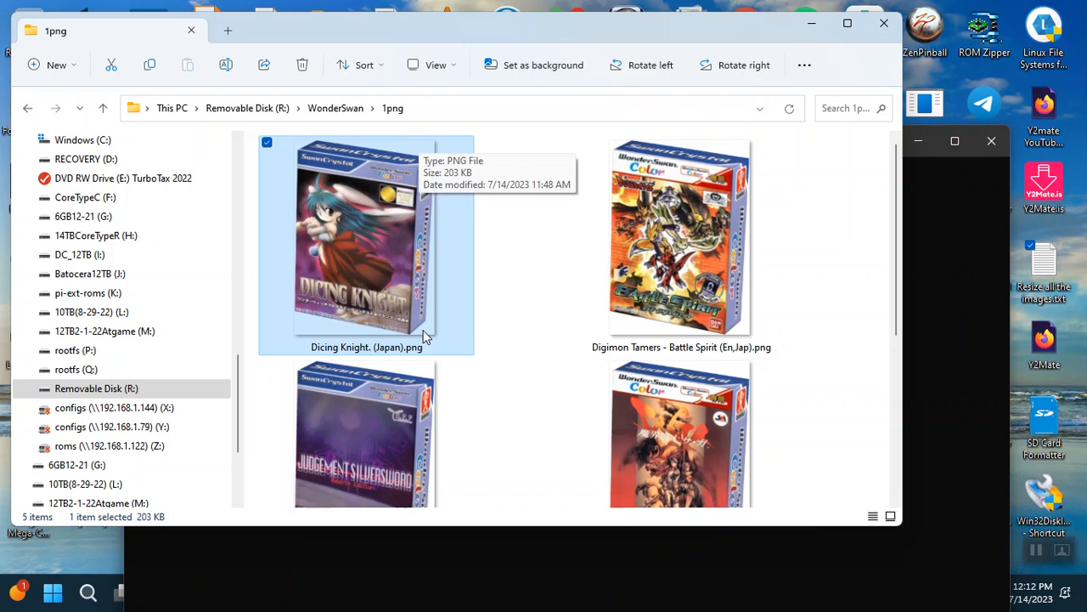
pyautogui.click(685, 274)
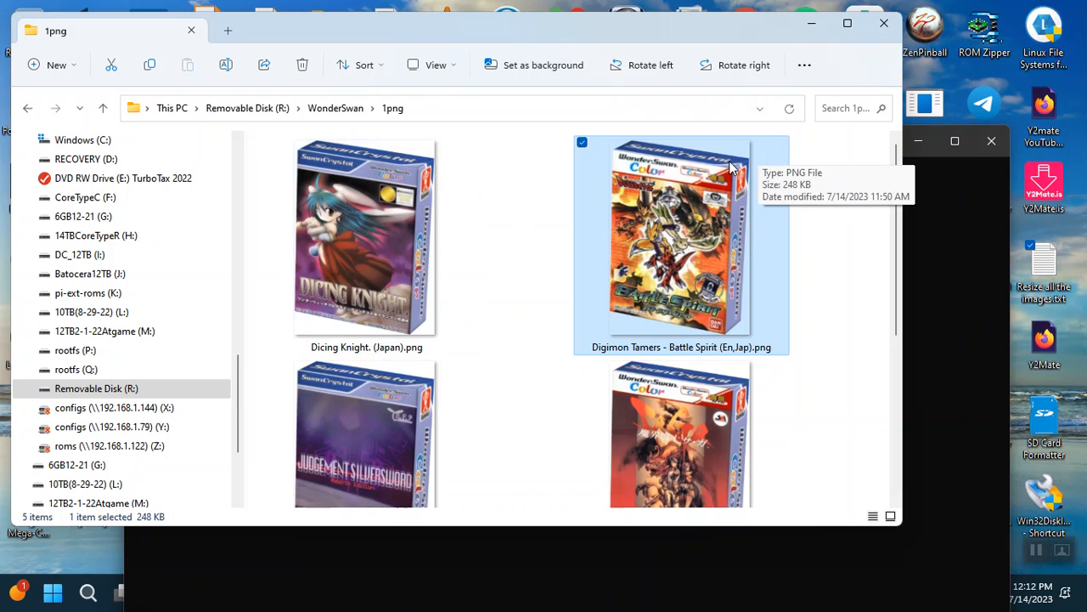
# Run mogrify -resize 310x430! *.png on the 1png folder in Command Prompt.
pyautogui.click(929, 309)
pyautogui.hotkey('ctrl', 'v')
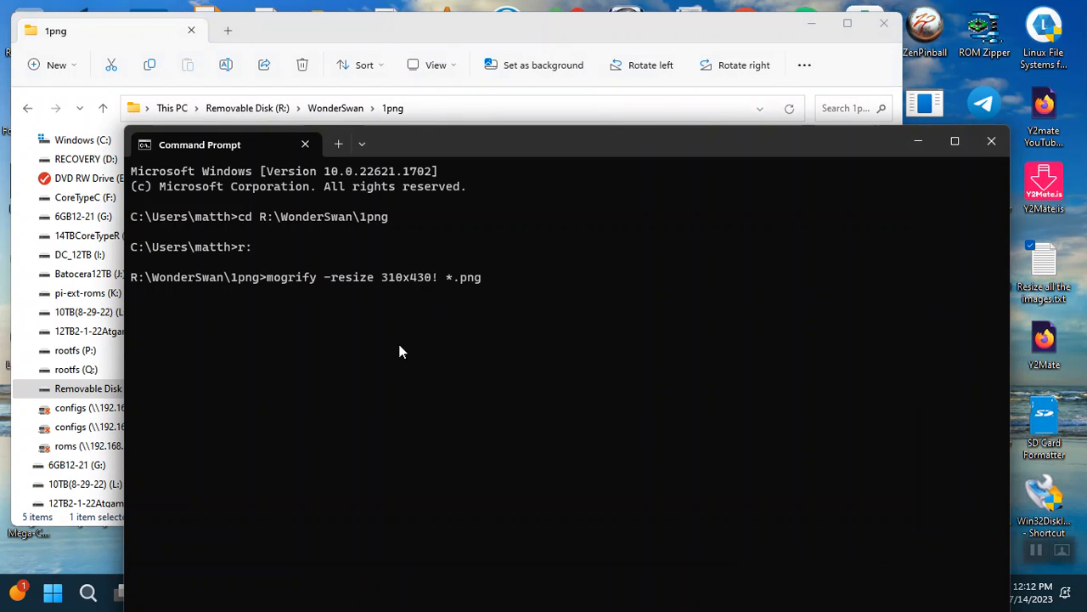
pyautogui.press('Return')
# Refresh the 1png folder and look over the resized box art.
pyautogui.click(630, 36)
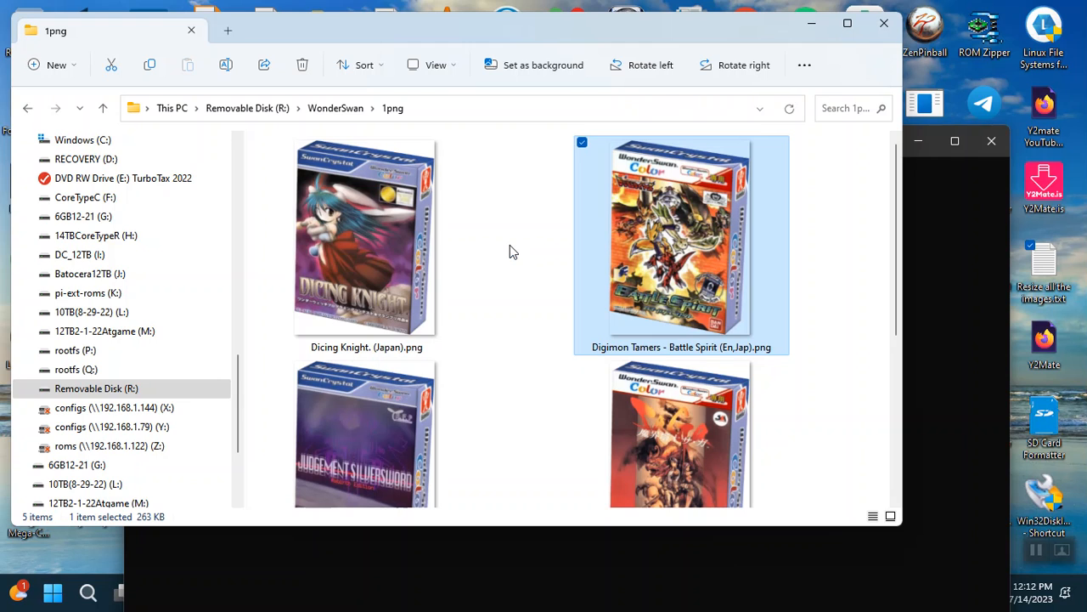
pyautogui.click(786, 109)
pyautogui.scroll(-3, 858, 250)
pyautogui.scroll(3, 858, 255)
pyautogui.click(937, 278)
pyautogui.click(661, 34)
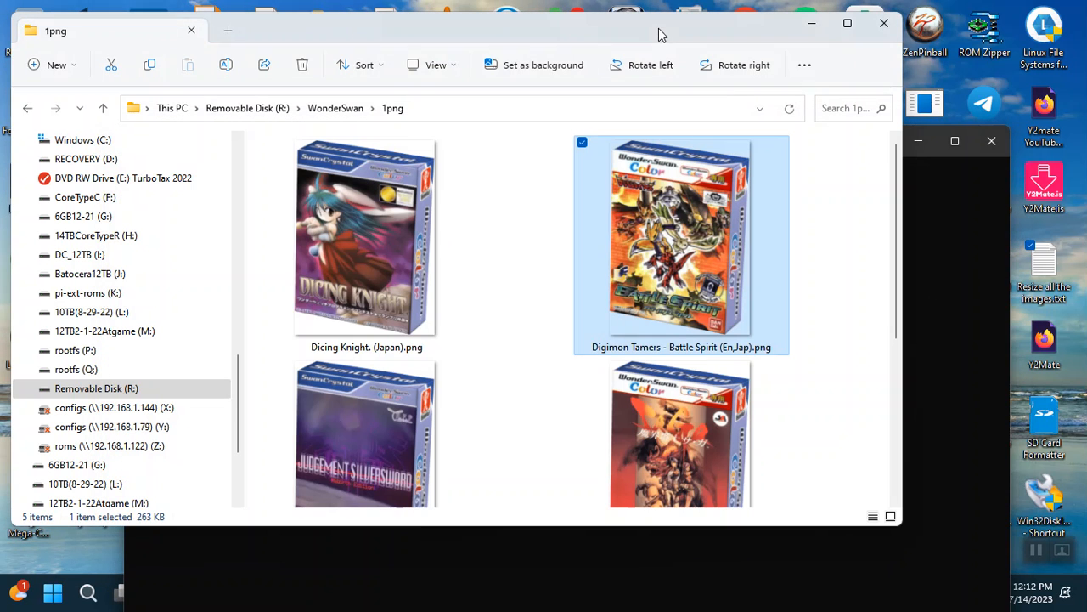
# Check the pixel dimensions of Dicing Knight. (Japan).png in its file property details.
pyautogui.rightClick(410, 257)
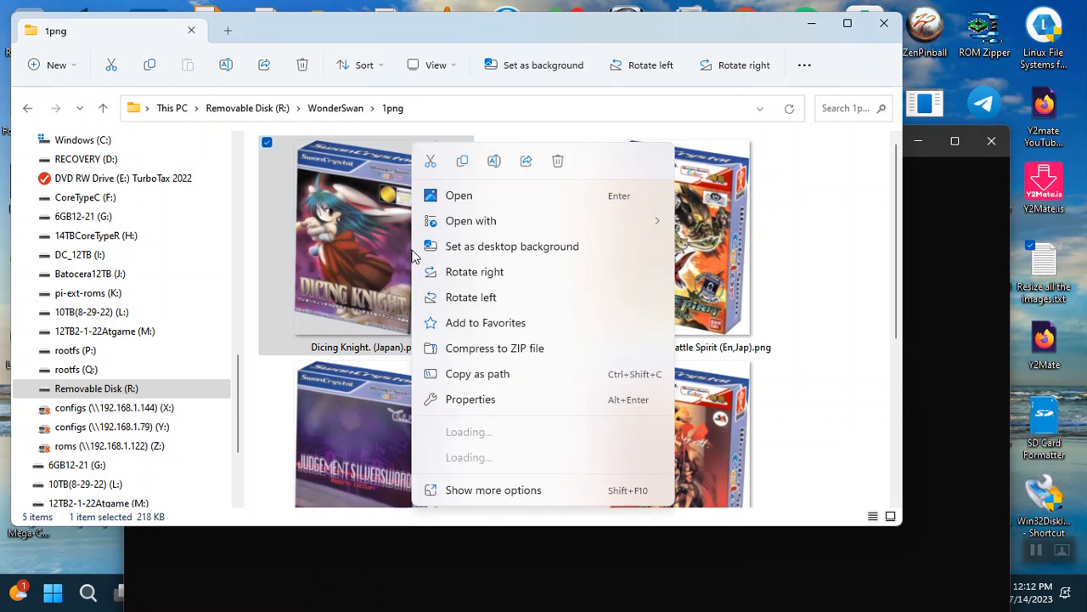
pyautogui.click(490, 401)
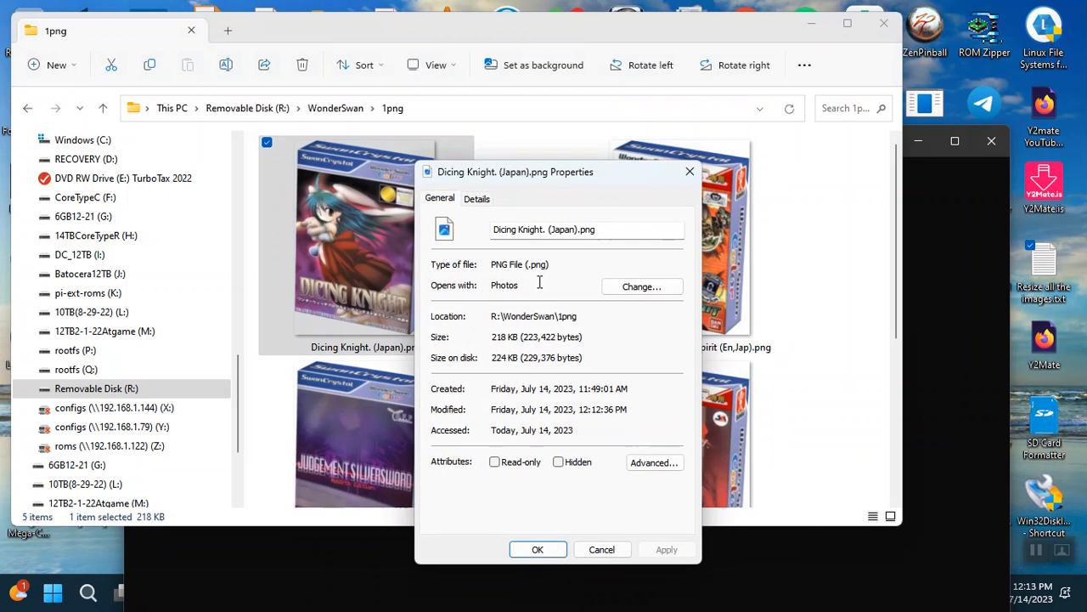
pyautogui.click(483, 201)
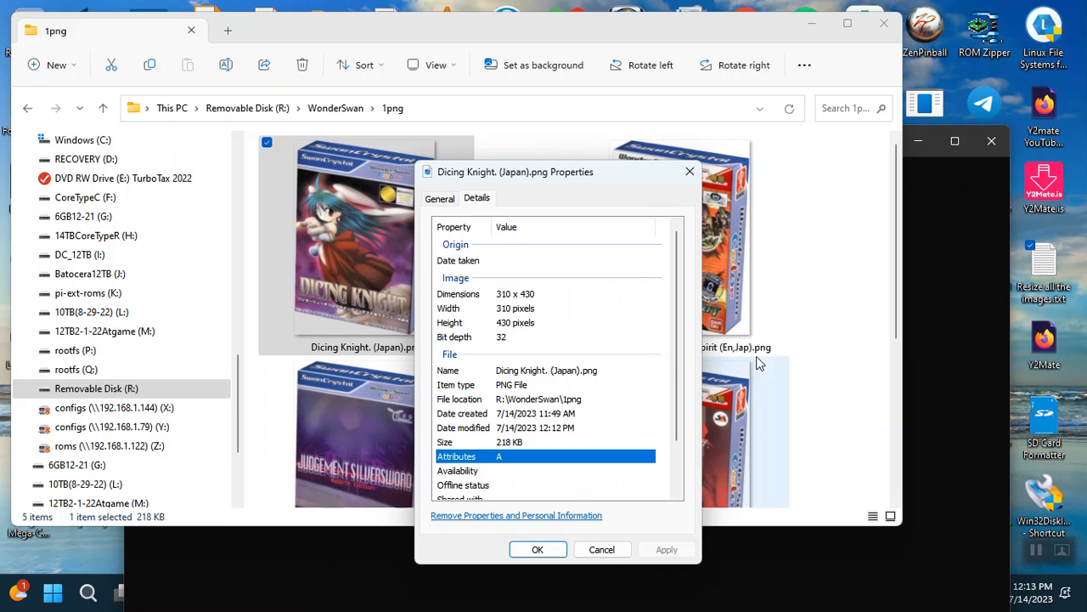
pyautogui.click(801, 344)
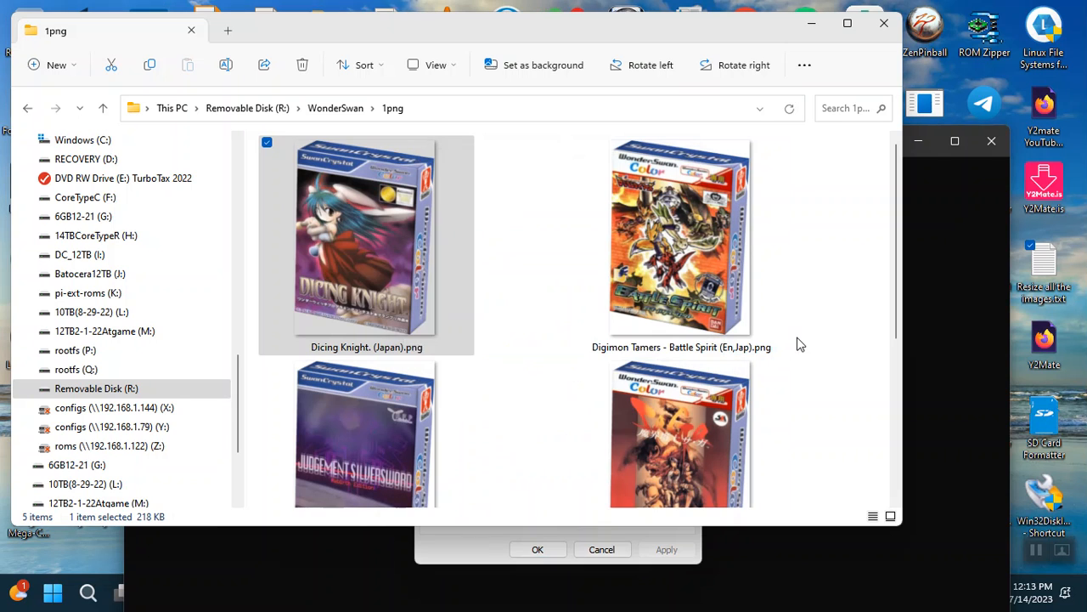
# Move all the resized images from 1png into the boxart folder, replacing the existing Judgement Silversword file.
pyautogui.click(112, 117)
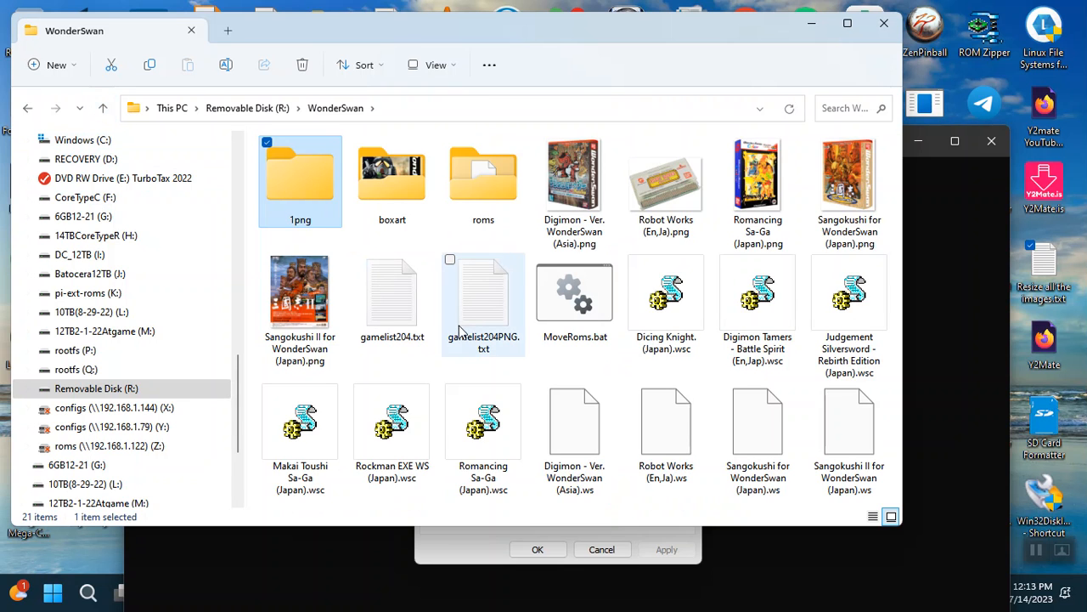
pyautogui.doubleClick(305, 190)
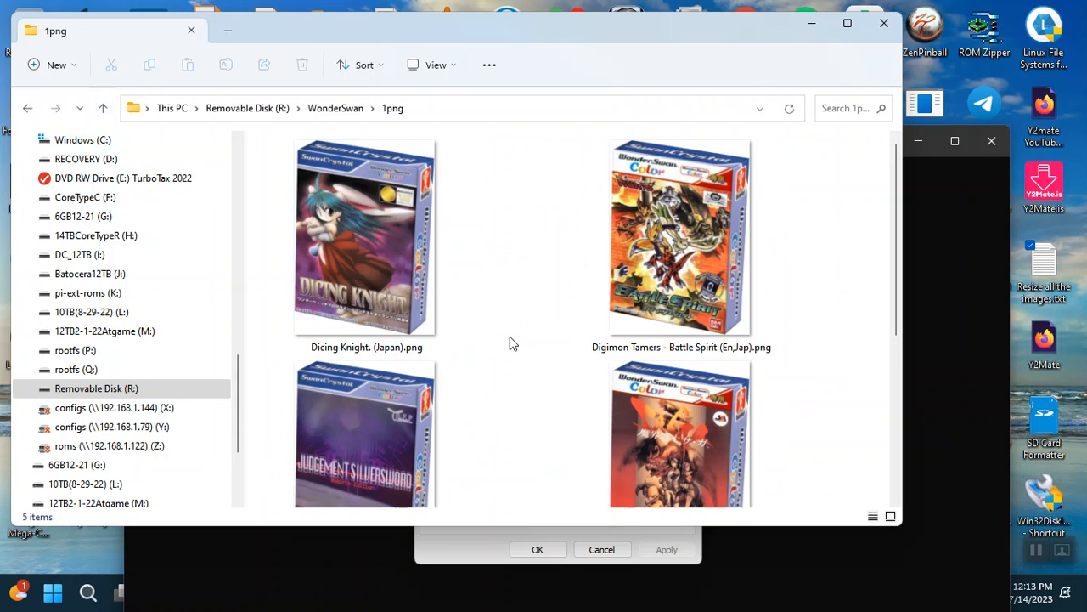
pyautogui.hotkey('ctrl', 'a')
pyautogui.rightClick(395, 222)
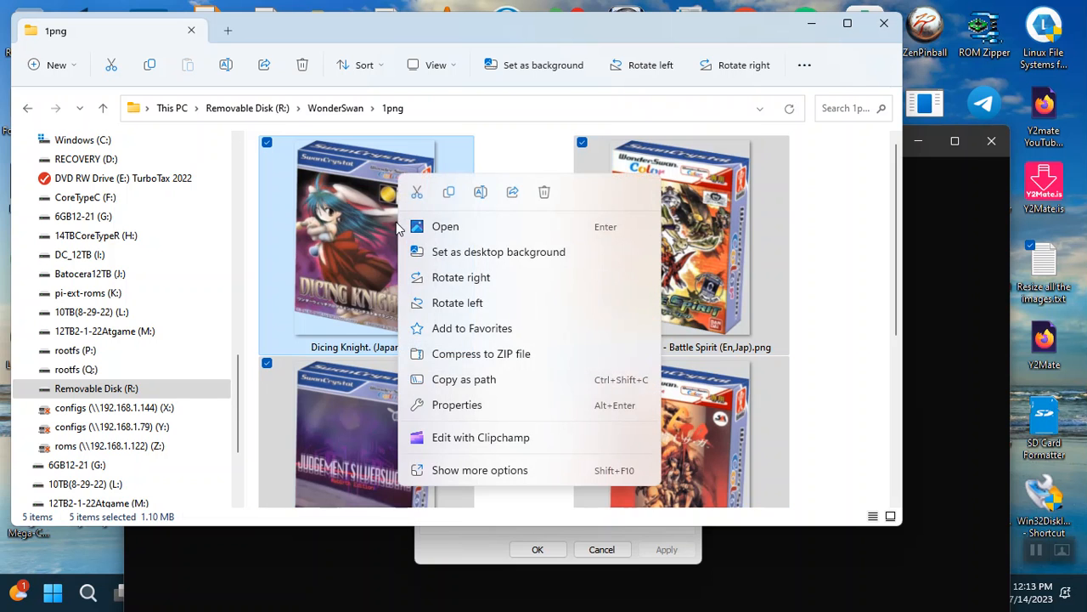
pyautogui.click(416, 195)
pyautogui.click(103, 107)
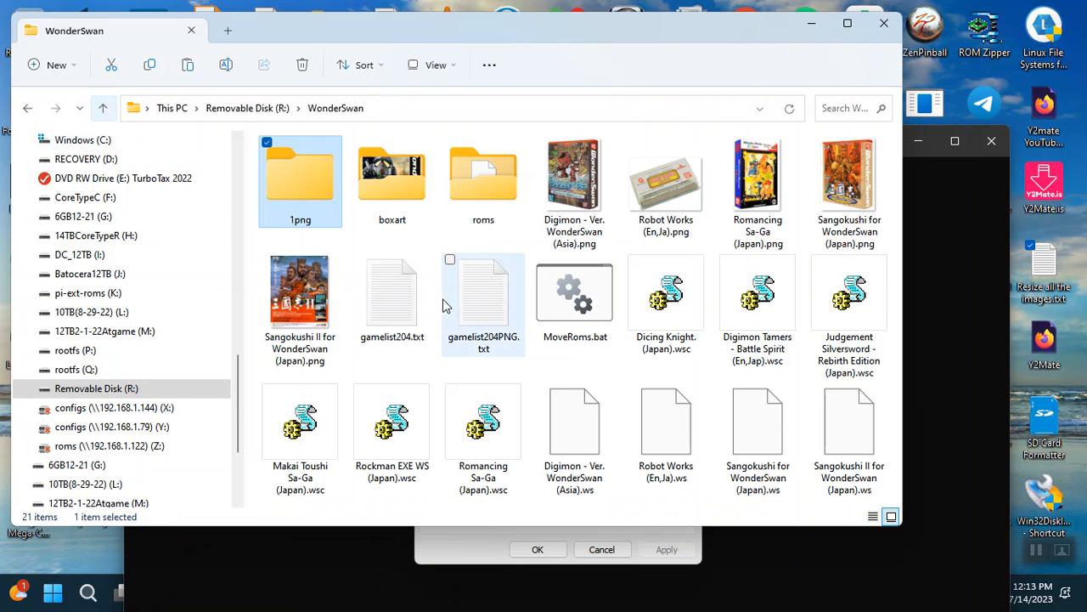
pyautogui.doubleClick(394, 190)
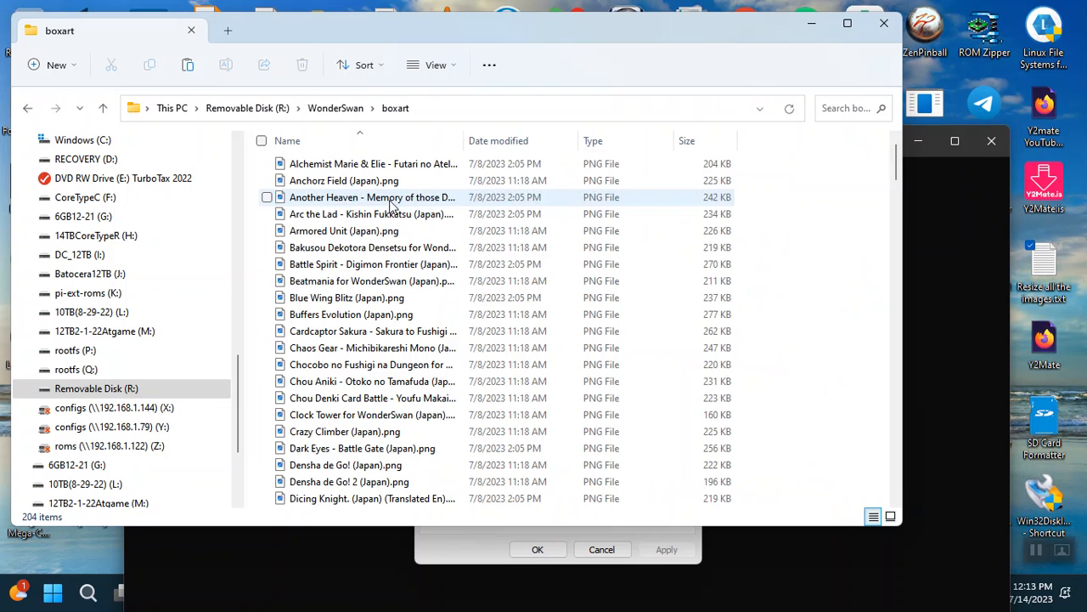
pyautogui.click(188, 65)
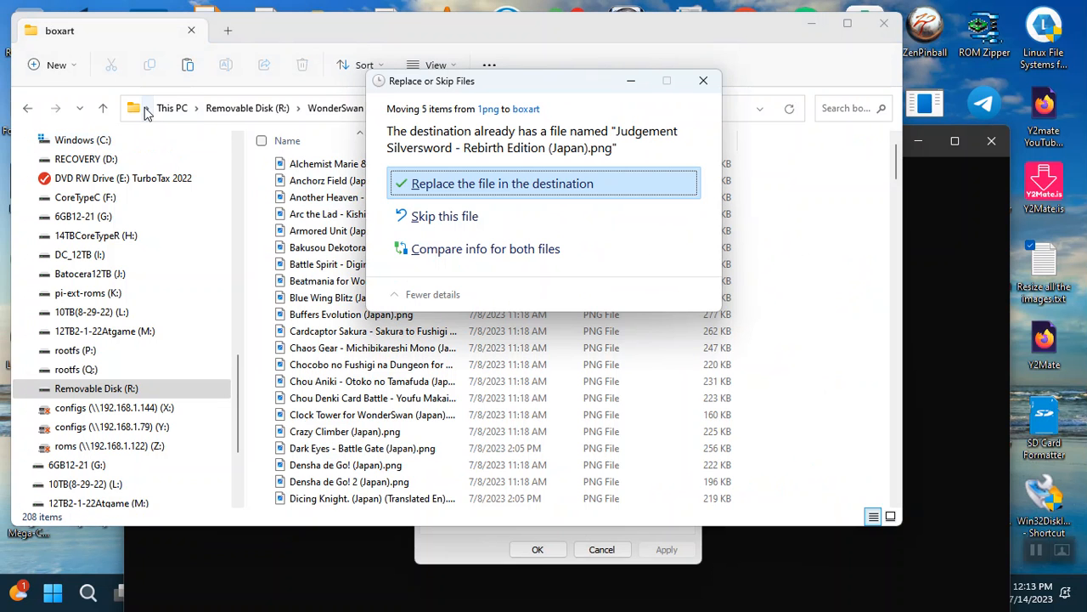
pyautogui.click(534, 184)
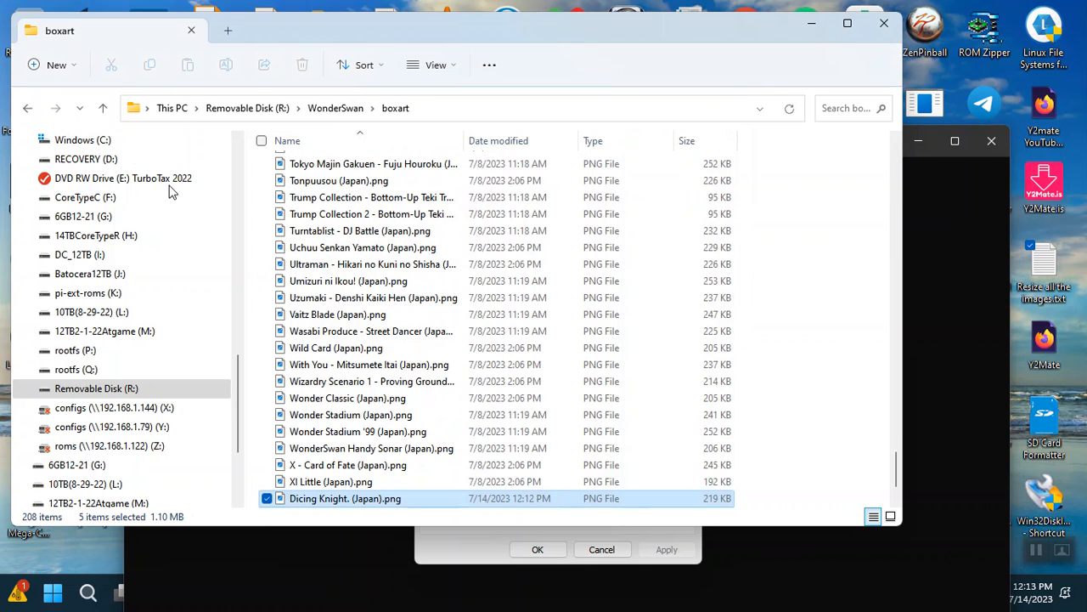
# Move Digimon - Ver. WonderSwan (Asia).png and Sangokushi for WonderSwan (Japan).png from WonderSwan into the 1png folder and open that folder.
pyautogui.click(105, 109)
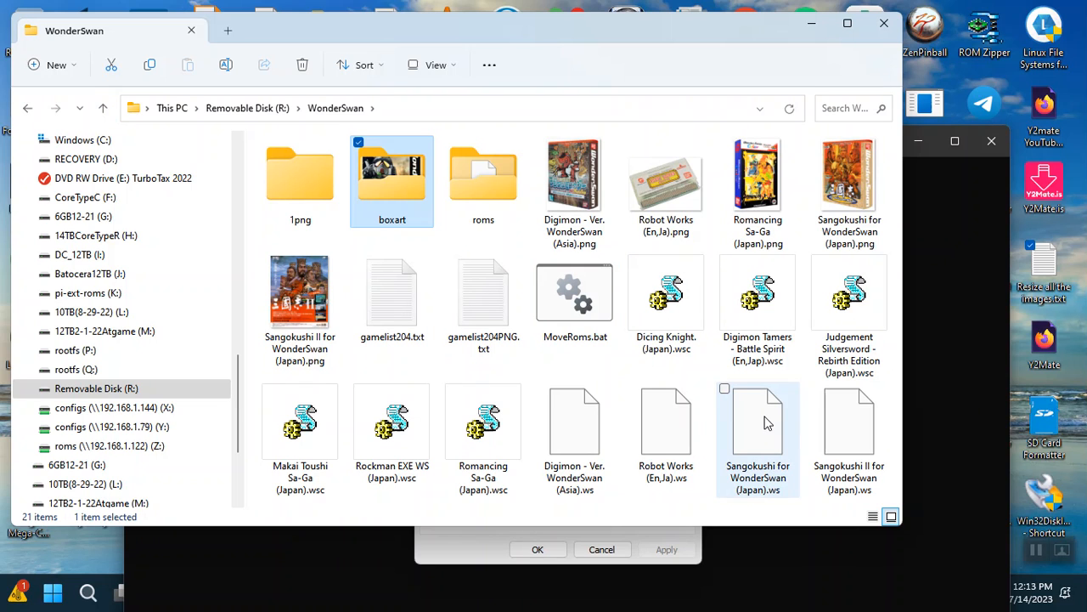
pyautogui.click(864, 210)
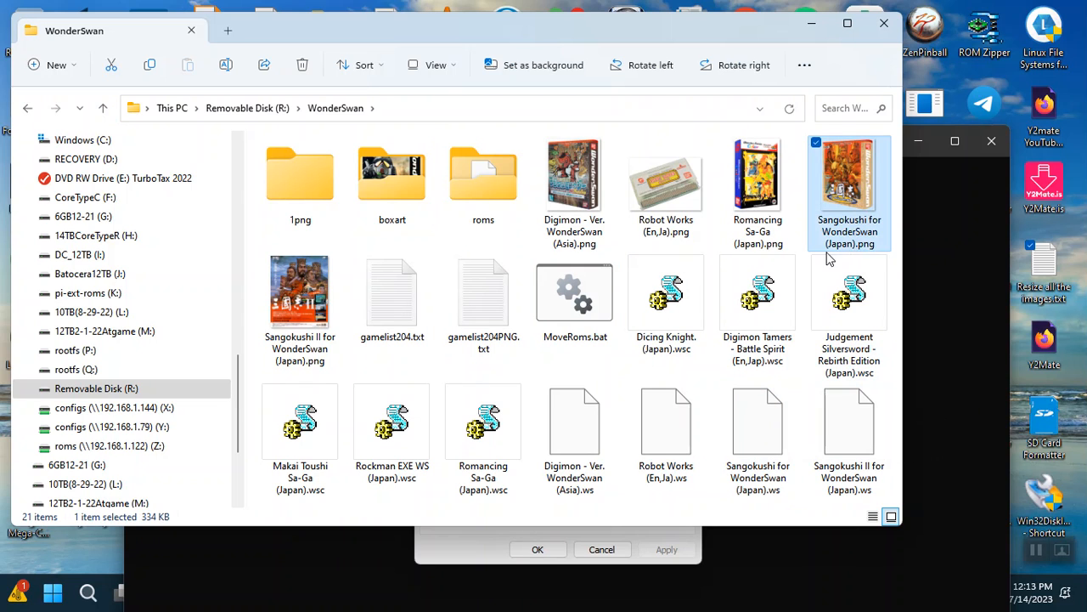
pyautogui.keyDown('ctrl'); pyautogui.click(595, 194); pyautogui.keyUp('ctrl')
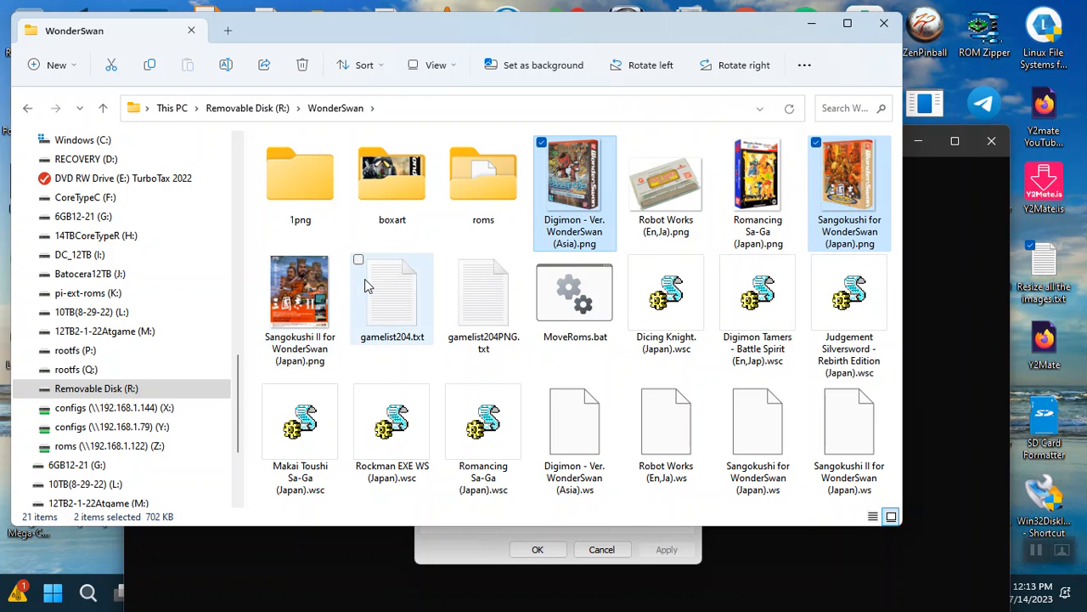
pyautogui.moveTo(589, 214); pyautogui.dragTo(264, 151)
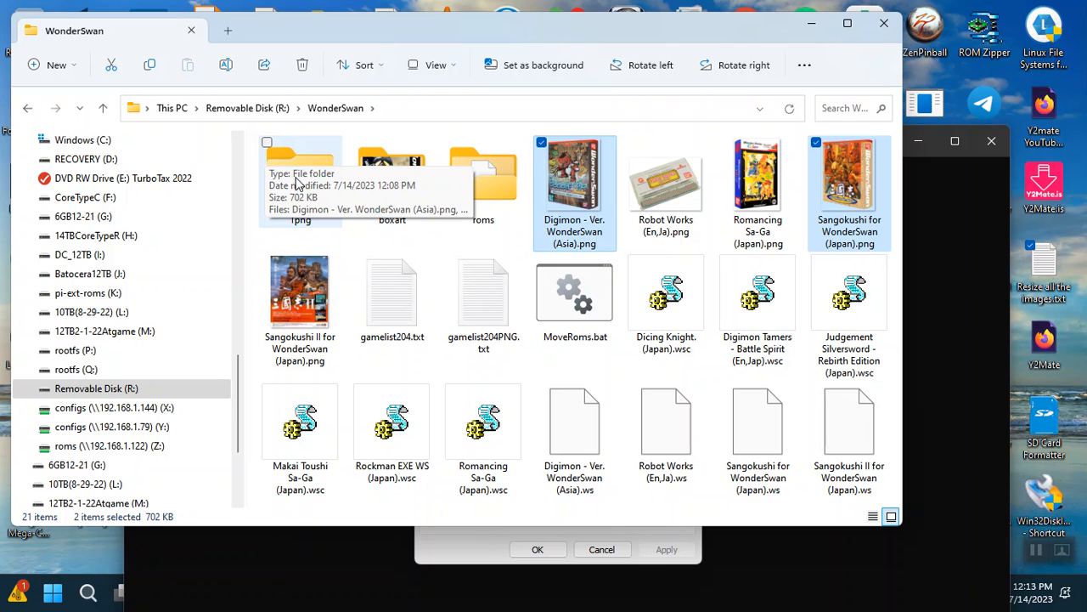
pyautogui.doubleClick(301, 168)
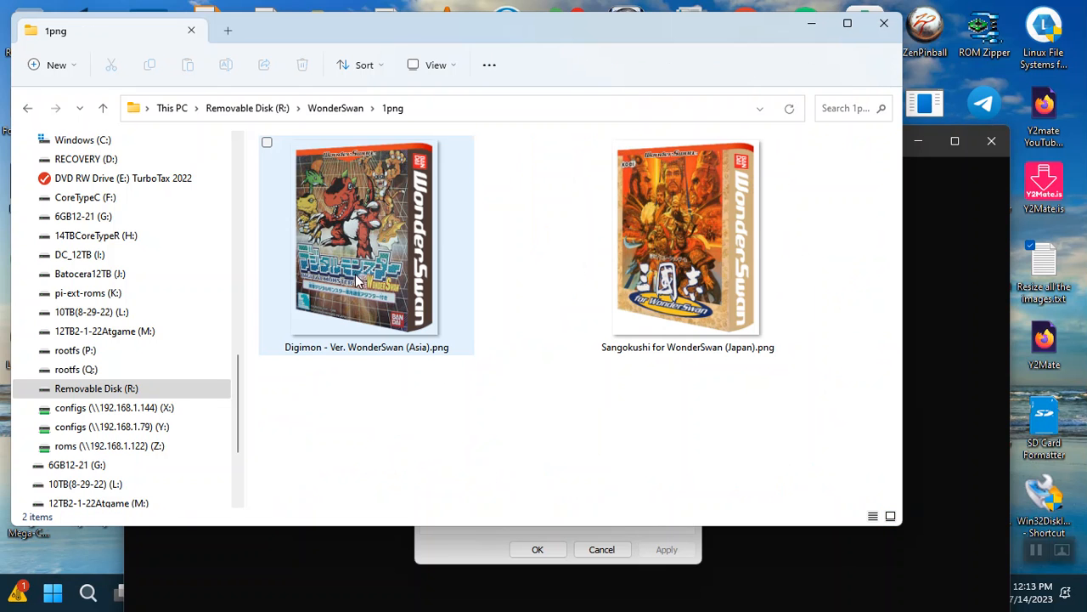
# Open Digimon - Ver. WonderSwan (Asia).png from the 1png folder in Paint.
pyautogui.click(393, 251)
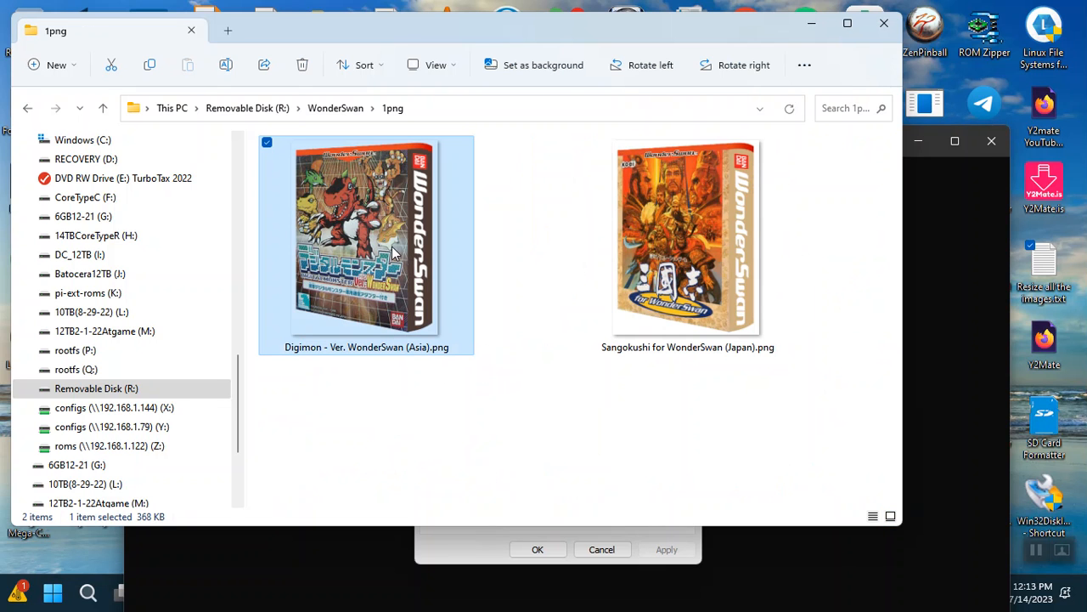
pyautogui.rightClick(394, 251)
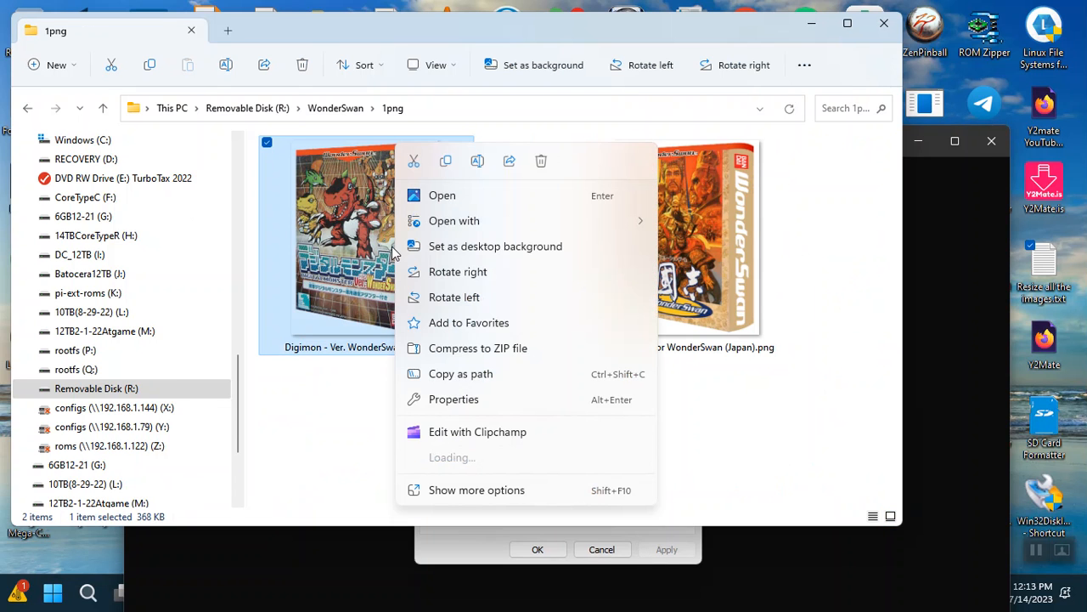
pyautogui.moveTo(471, 219)
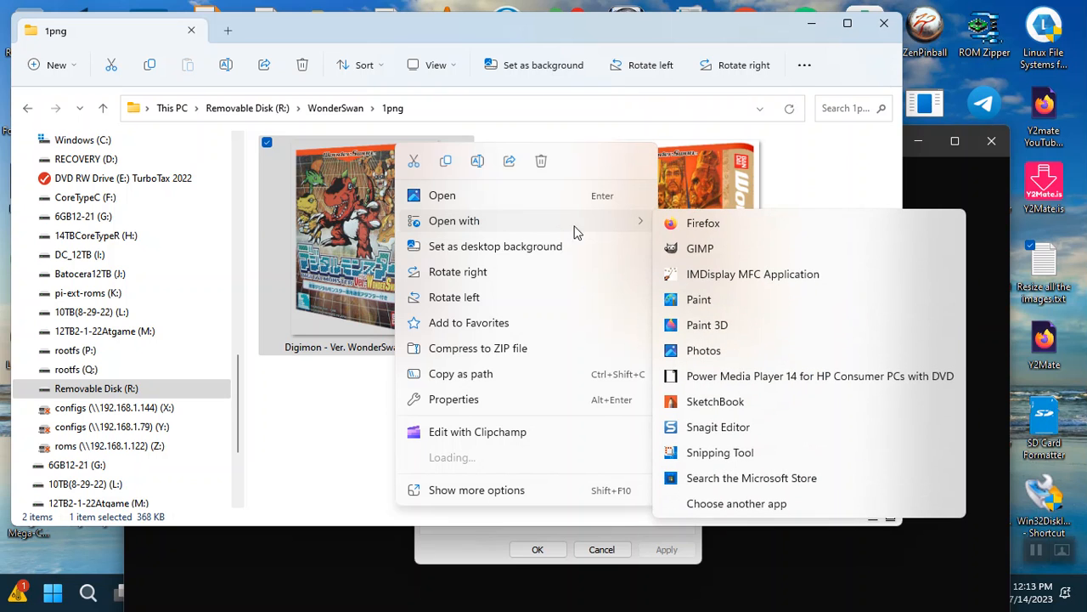
pyautogui.click(732, 304)
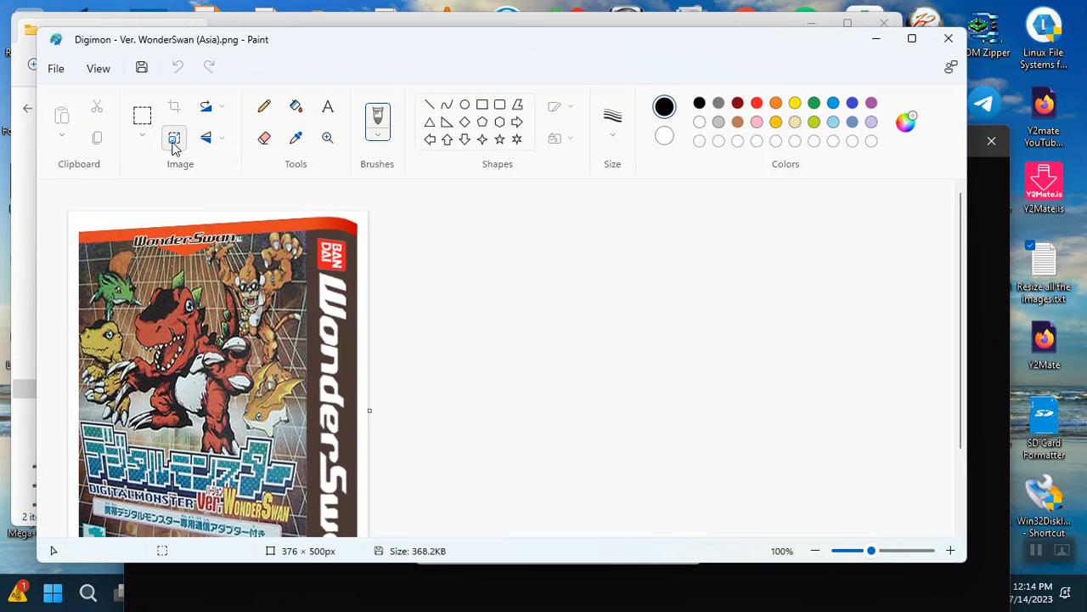
# Check in Paint's resize settings which proportional pixel width matches a height of 430, without applying it, and put Paint aside.
pyautogui.click(174, 140)
pyautogui.click(515, 224)
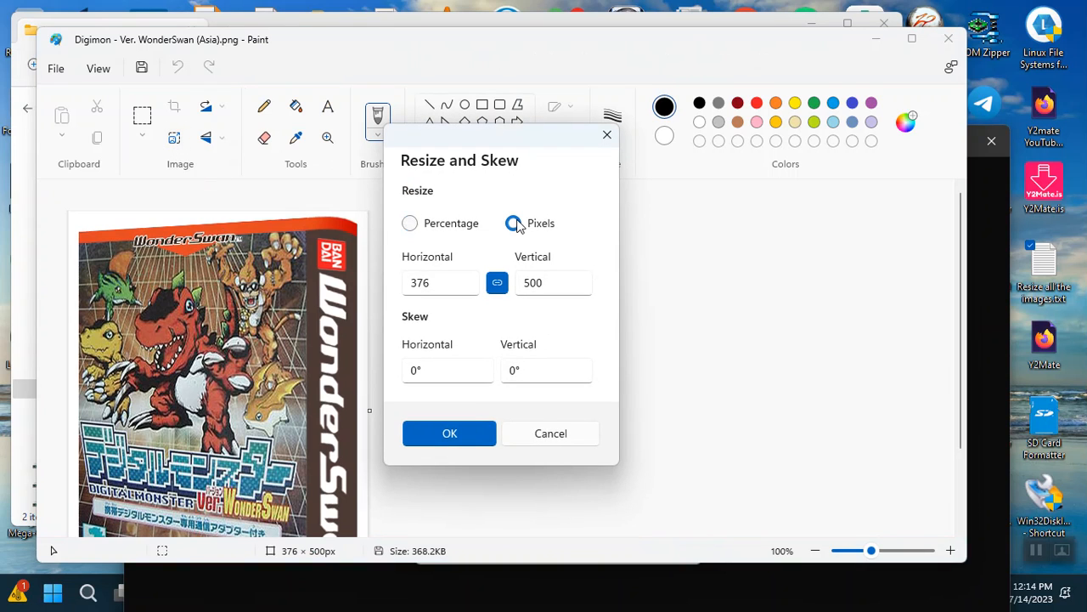
pyautogui.click(543, 284)
pyautogui.moveTo(521, 282); pyautogui.dragTo(548, 276)
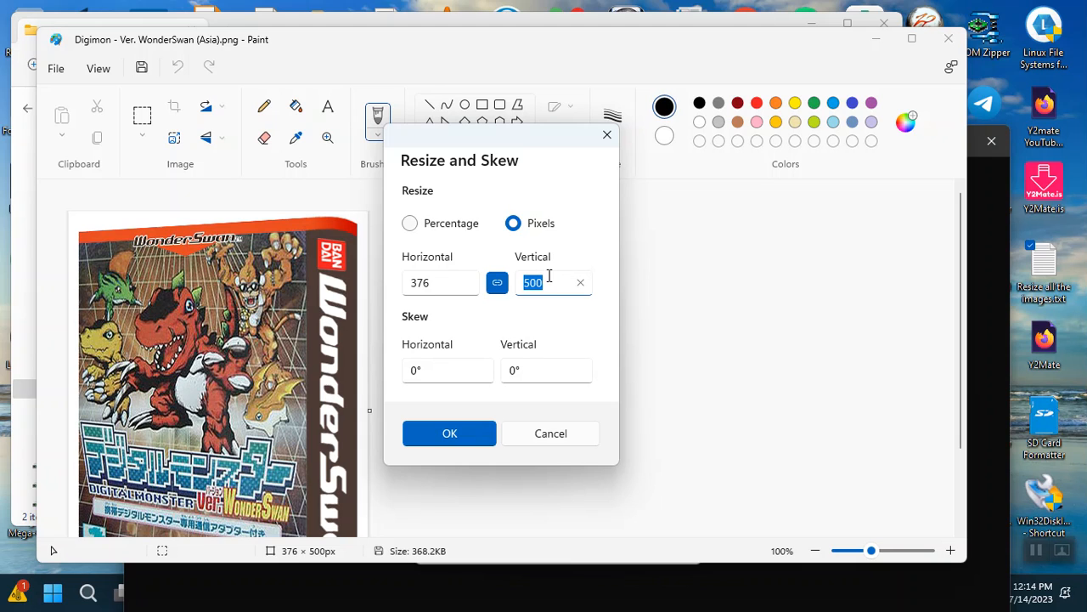
pyautogui.write('430')
pyautogui.click(606, 136)
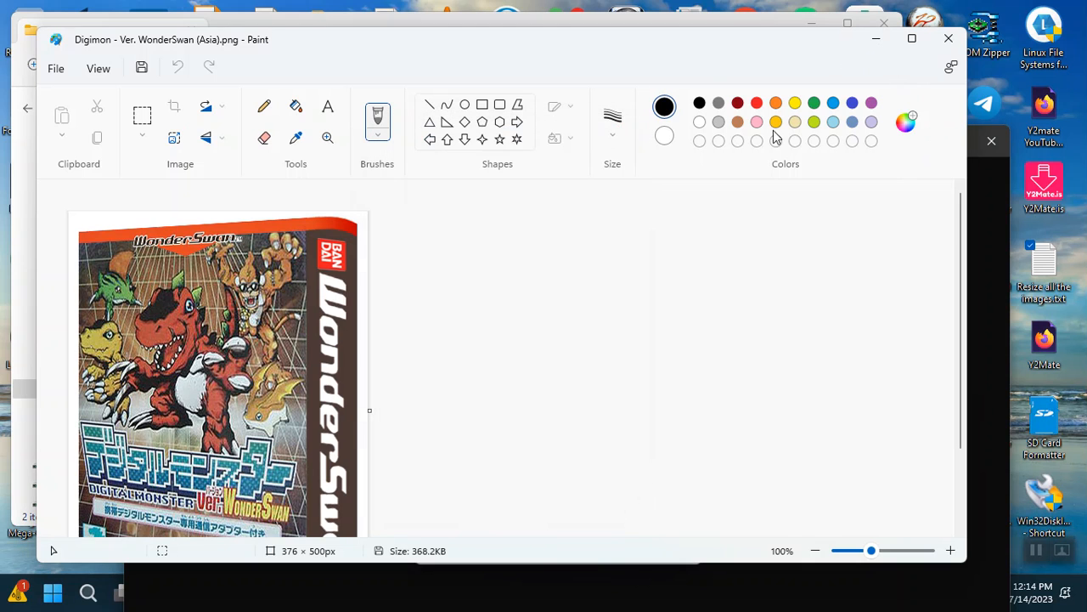
pyautogui.click(875, 39)
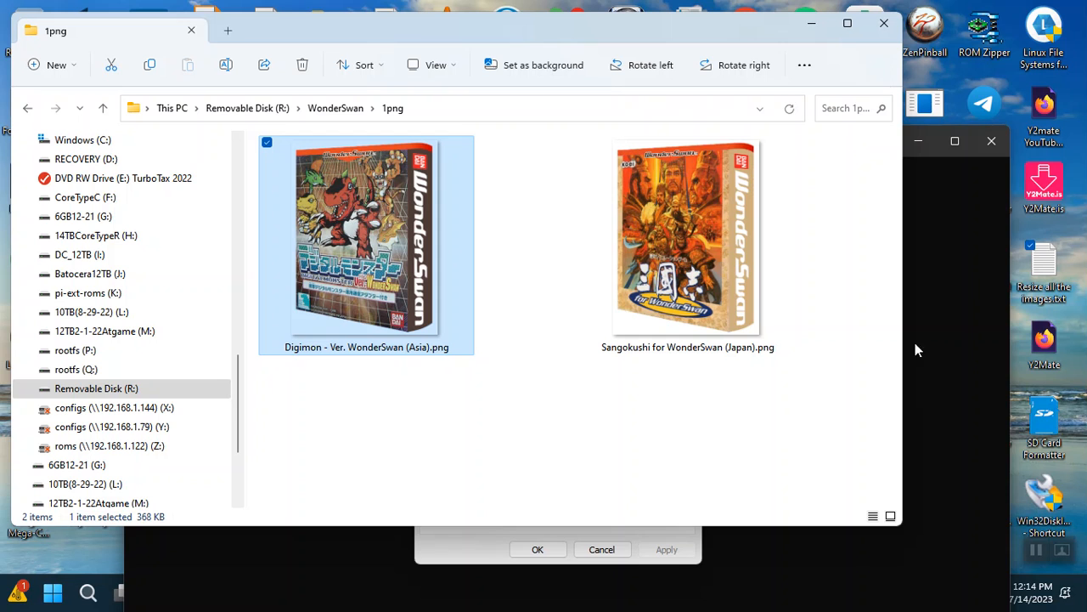
# Close the Dicing Knight properties and close Resize all the images.txt, discarding its unsaved changes.
pyautogui.click(655, 561)
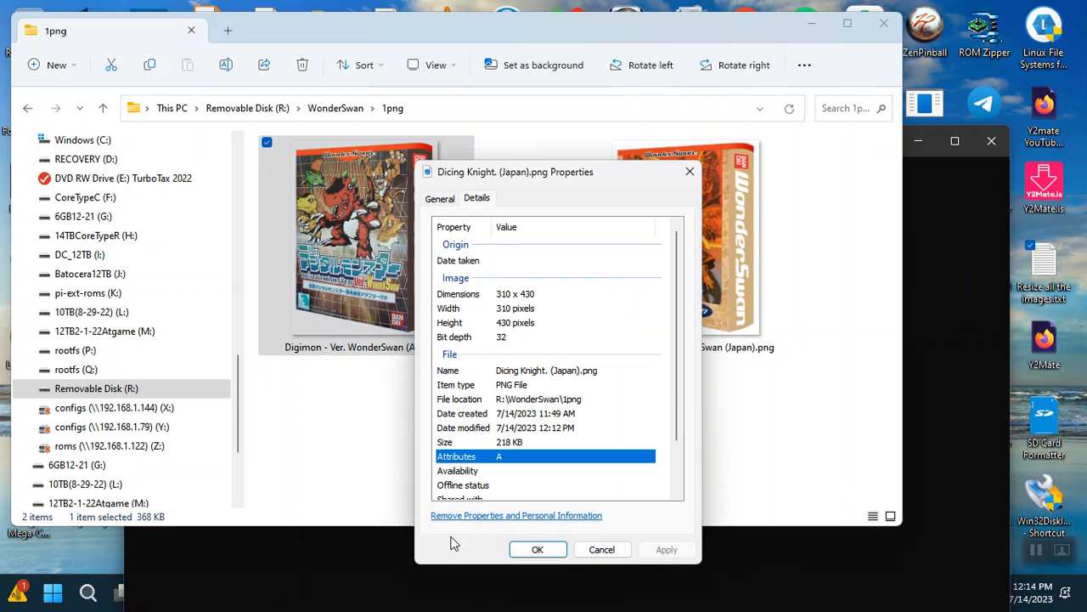
pyautogui.click(597, 549)
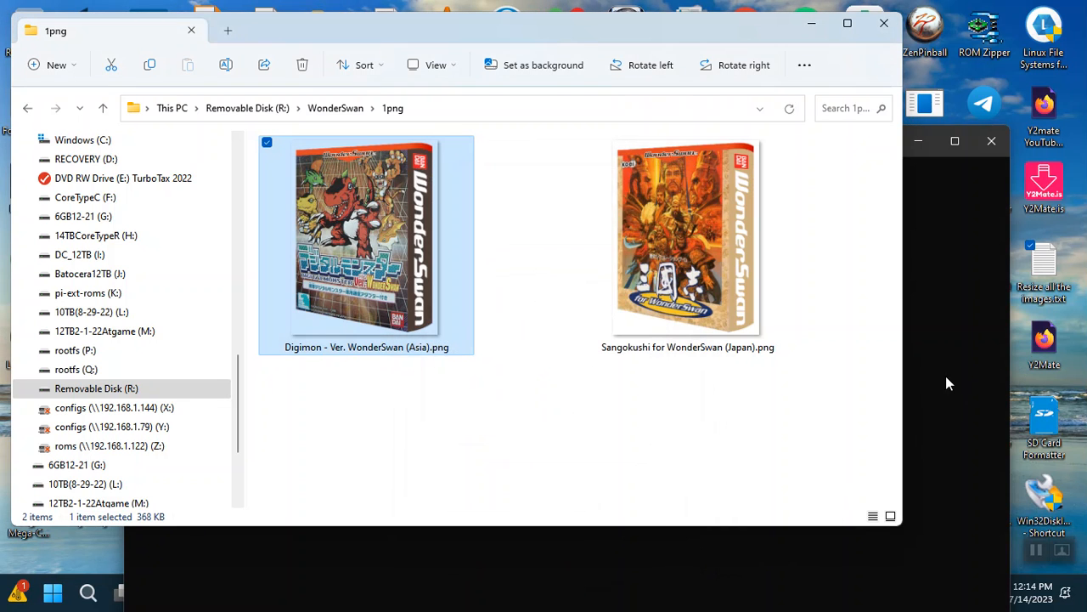
pyautogui.doubleClick(1044, 259)
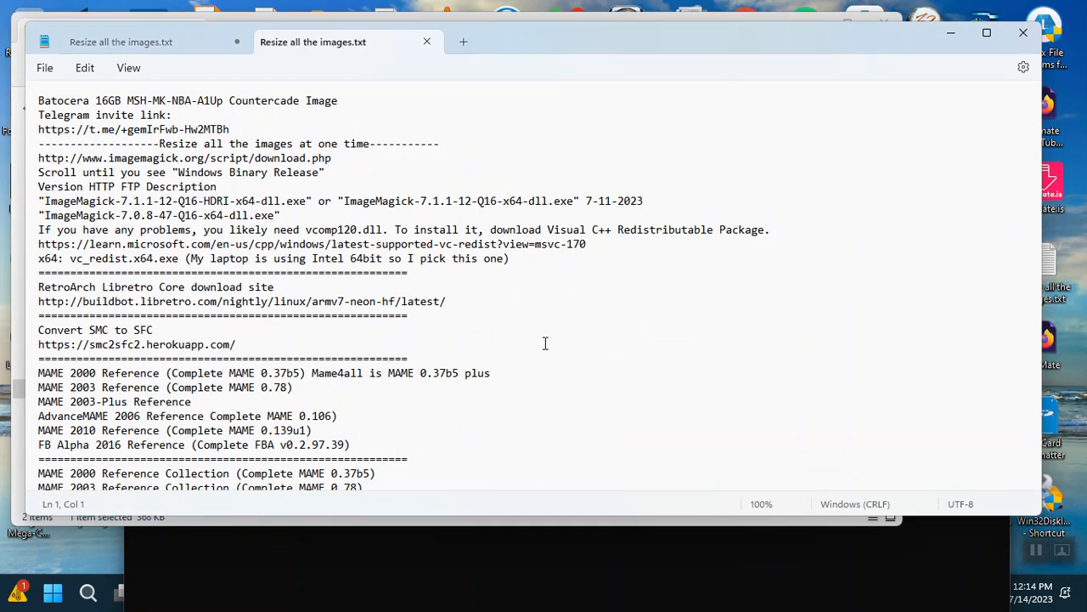
pyautogui.scroll(-8, 547, 349)
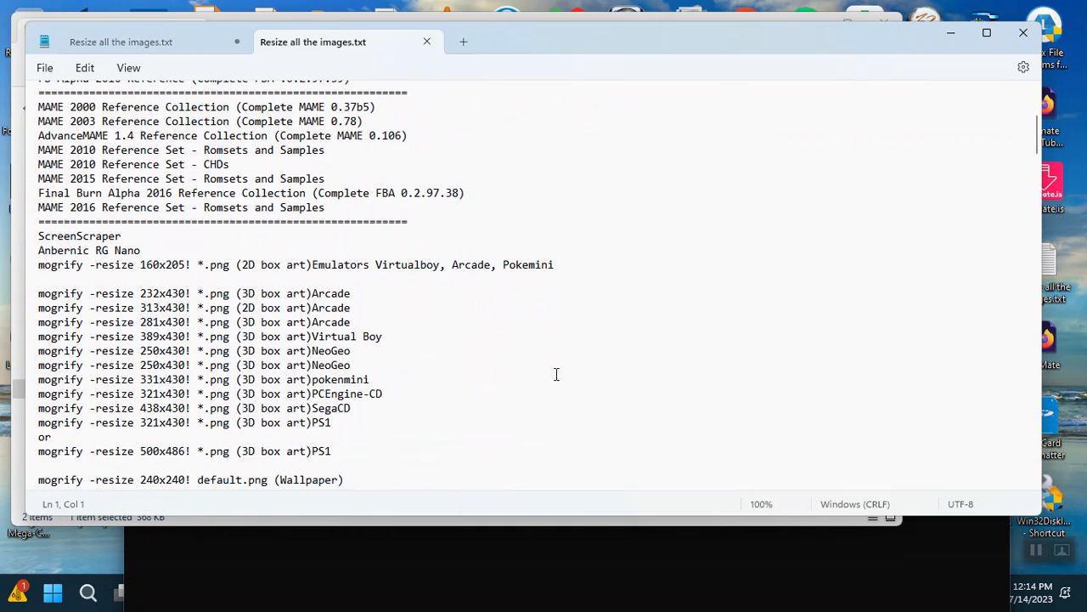
pyautogui.click(1015, 34)
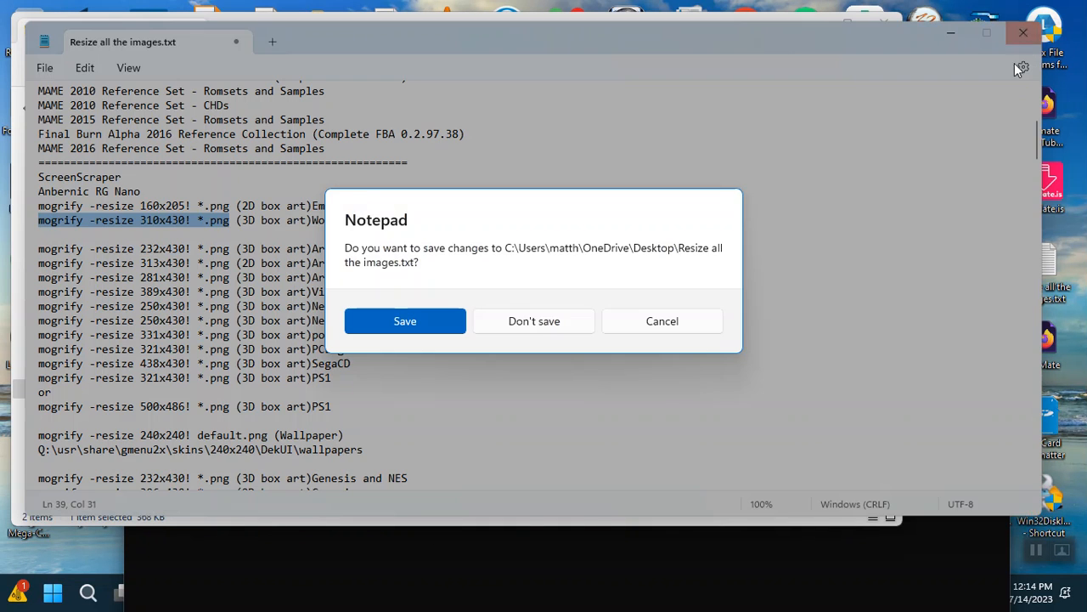
pyautogui.click(554, 329)
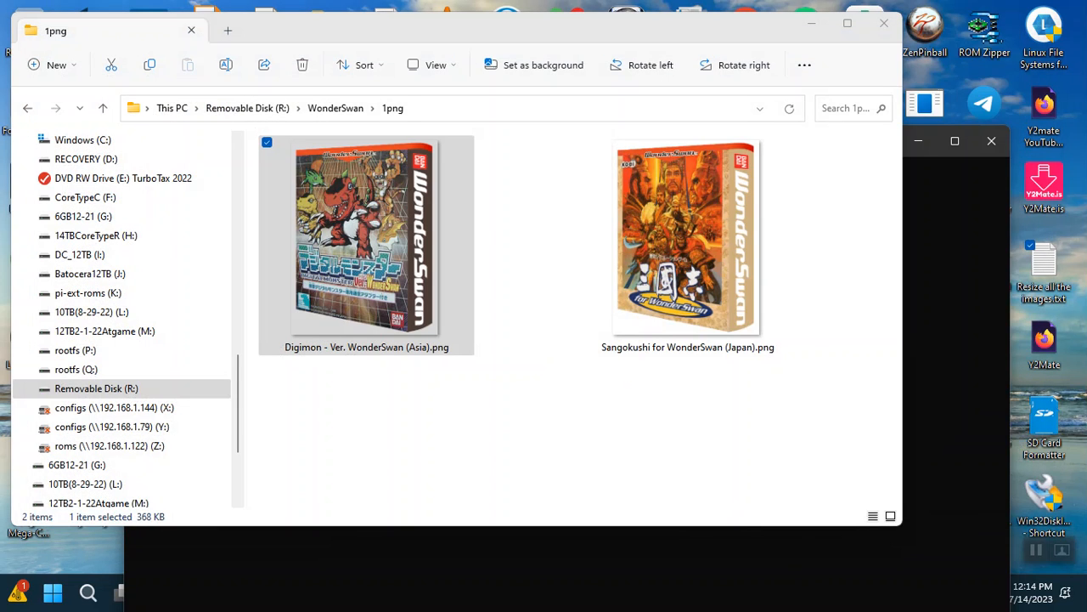
# Reopen Resize all the images.txt from the desktop and copy the 313x430! 2D box art Arcade mogrify line.
pyautogui.click(925, 171)
pyautogui.moveTo(869, 153); pyautogui.dragTo(713, 90)
pyautogui.click(863, 590)
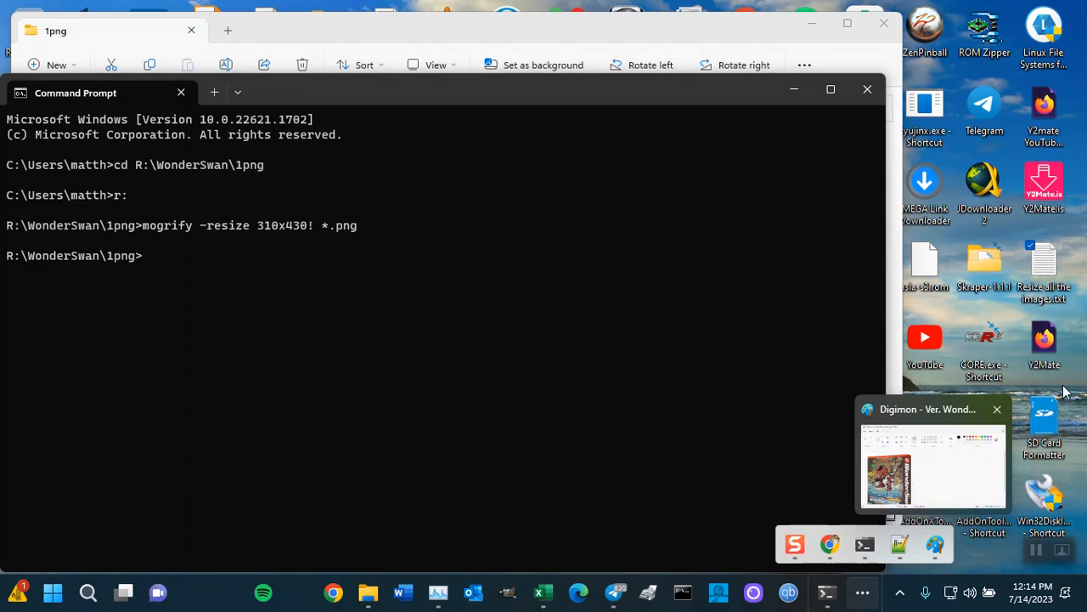
pyautogui.click(1044, 270)
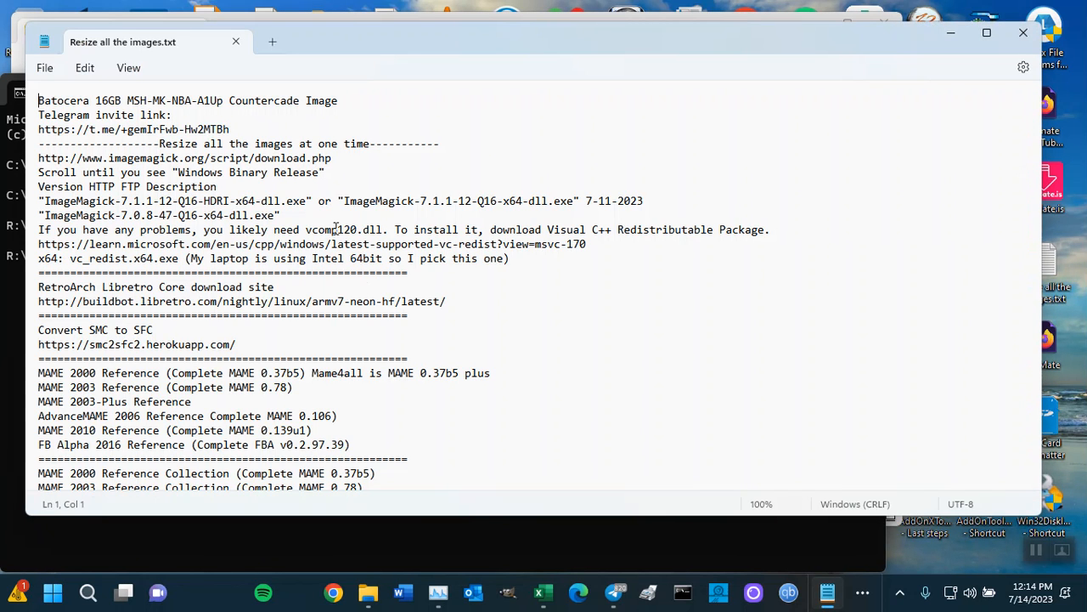
pyautogui.scroll(-4, 426, 338)
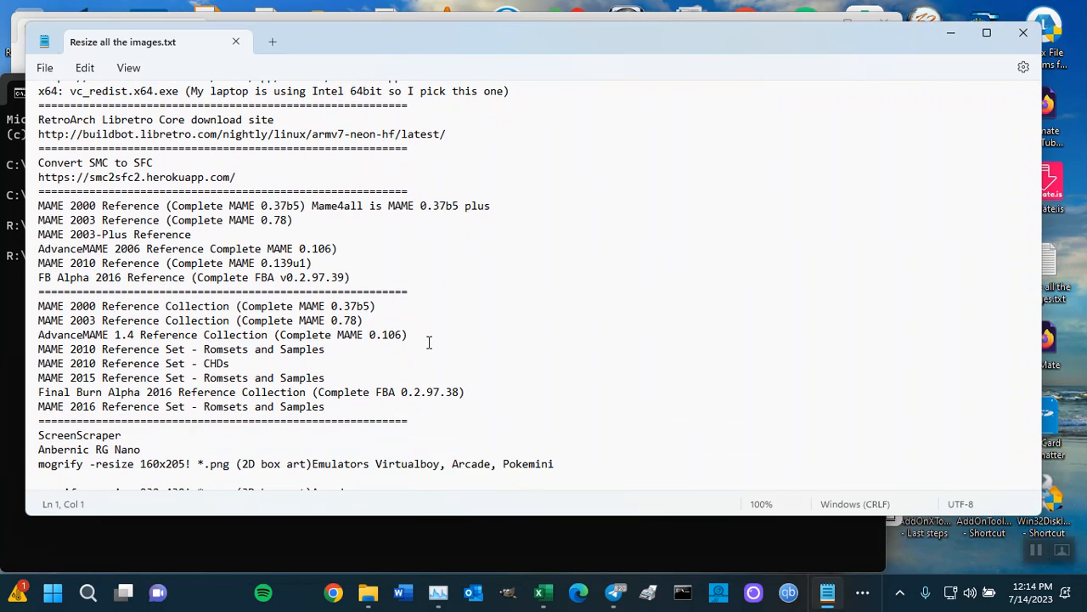
pyautogui.scroll(-3, 429, 343)
pyautogui.scroll(-2, 450, 357)
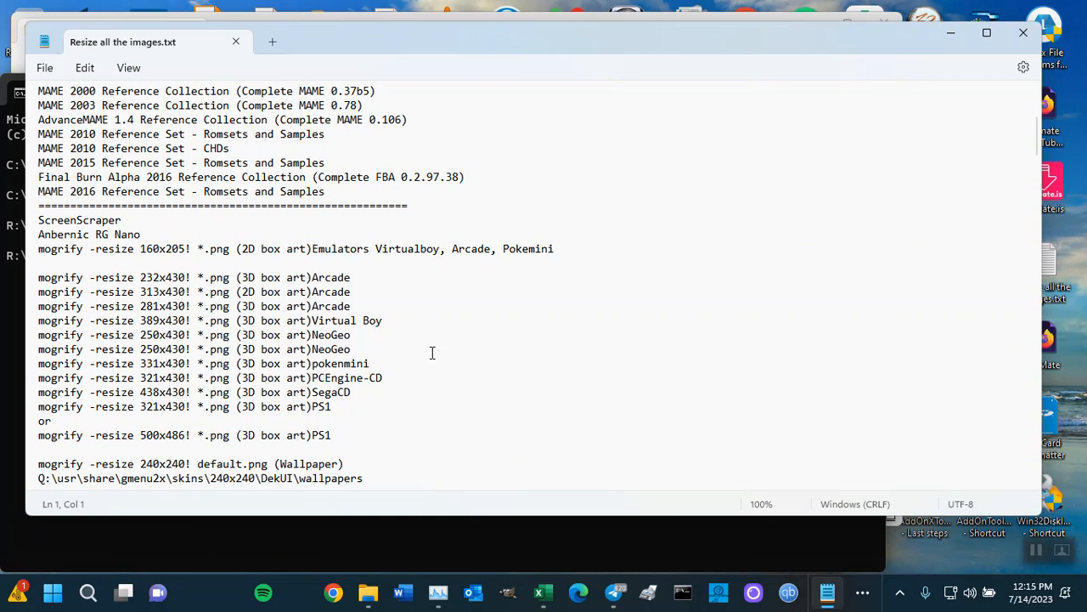
pyautogui.moveTo(355, 291); pyautogui.dragTo(38, 291)
pyautogui.hotkey('ctrl', 'c')
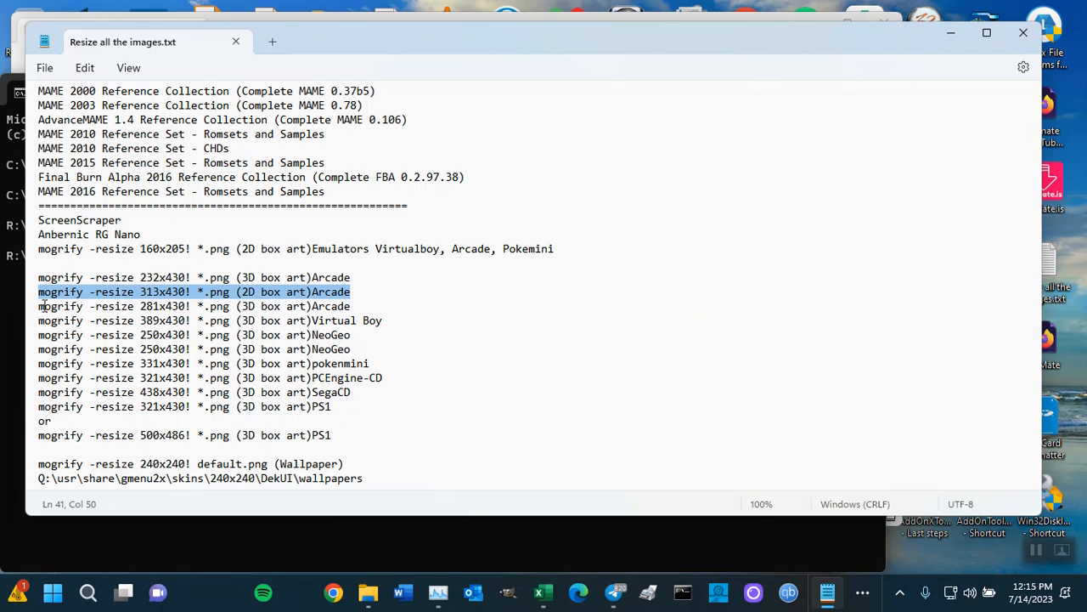
# Paste the copied Arcade line twice directly below the 160x205! line in the Anbernic RG Nano section.
pyautogui.click(59, 264)
pyautogui.hotkey('ctrl', 'v')
pyautogui.press('Return')
pyautogui.hotkey('ctrl', 'v')
pyautogui.press('Return')
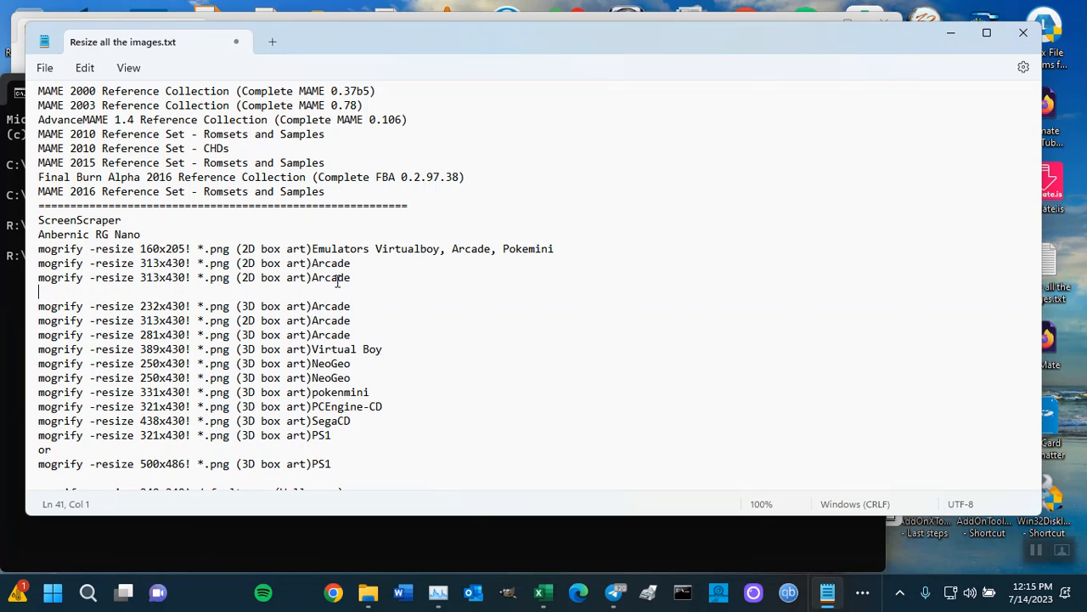
# Replace the Arcade label on the first pasted line with WonderSwan.
pyautogui.moveTo(314, 267); pyautogui.dragTo(360, 264)
pyautogui.press('BackSpace')
pyautogui.press('BackSpace')
pyautogui.write('S')
pyautogui.write('ond')
pyautogui.press('BackSpace')
pyautogui.press('BackSpace')
pyautogui.write('nderSwan')
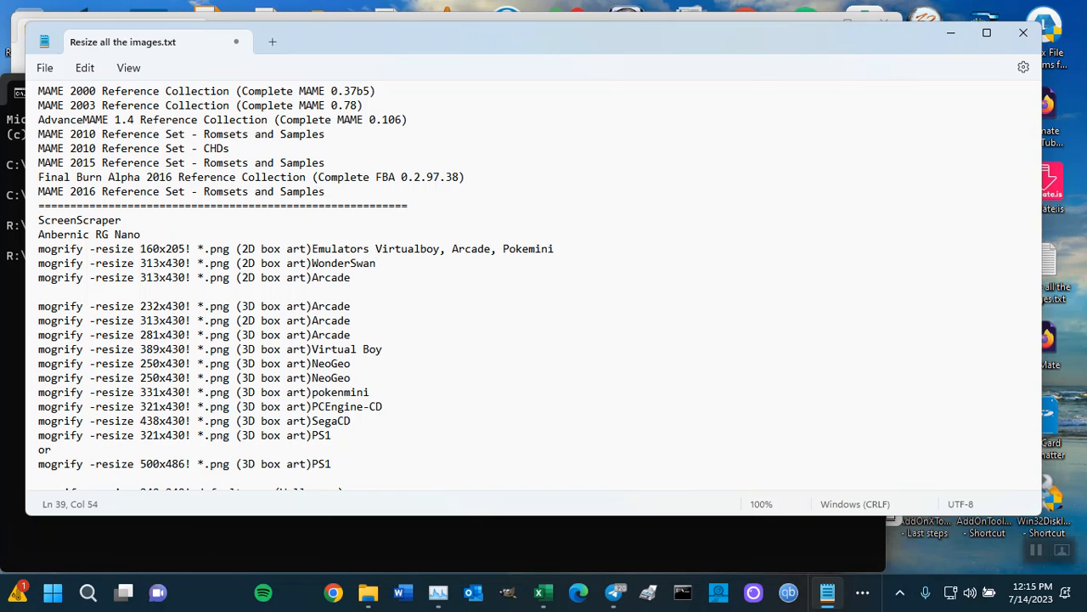
# Replace the Arcade label on the second pasted line with a single WonderSwan.
pyautogui.moveTo(376, 263)
pyautogui.mouseDown()
pyautogui.moveTo(348, 278)
pyautogui.moveTo(312, 266)
pyautogui.moveTo(388, 279)
pyautogui.mouseUp()
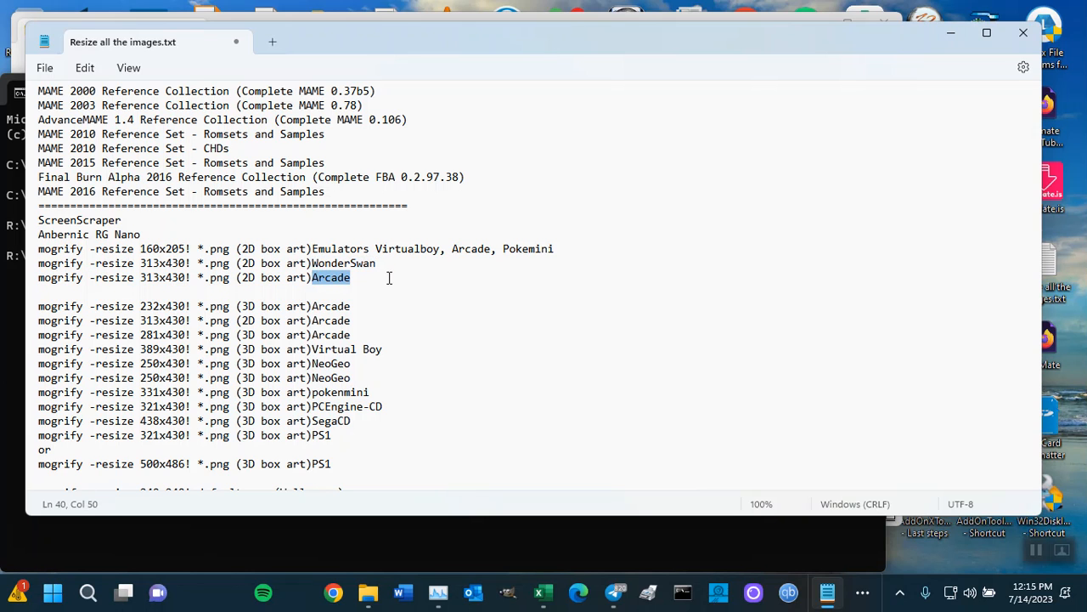
pyautogui.write('WonderSwan')
pyautogui.write('WonderSwan')
pyautogui.moveTo(449, 279); pyautogui.dragTo(375, 282)
pyautogui.press('BackSpace')
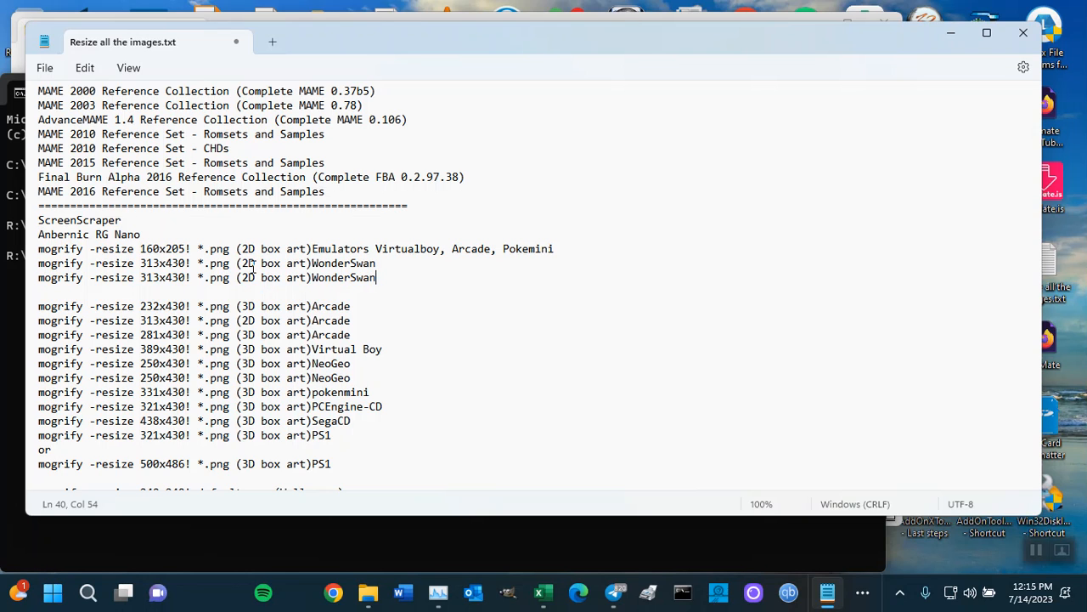
# Change 2D box art to 3D box art on both WonderSwan lines.
pyautogui.press('BackSpace')
pyautogui.write('3')
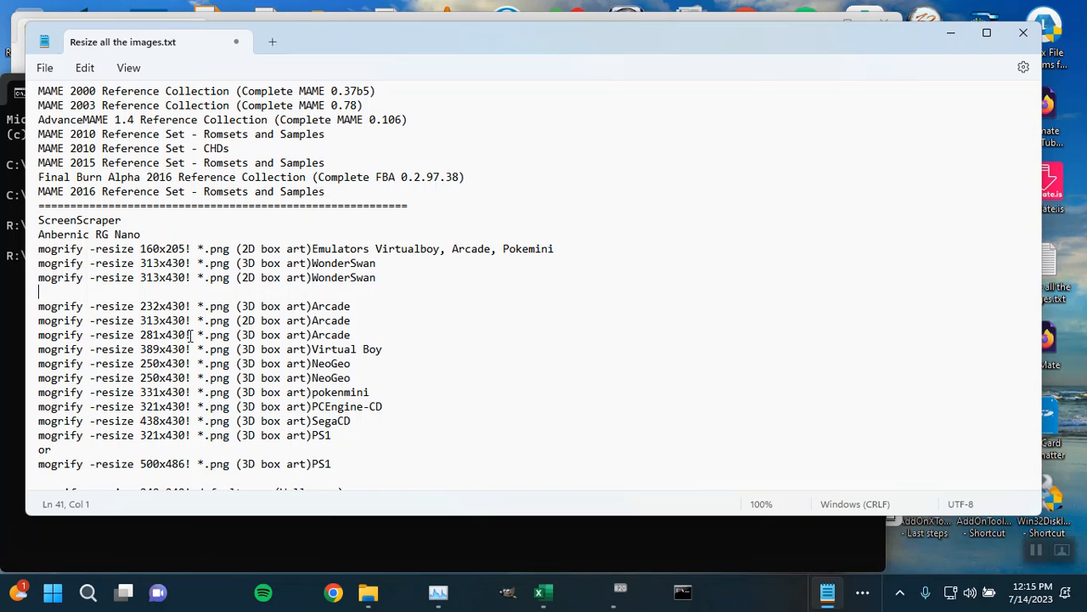
pyautogui.click(243, 280)
pyautogui.press('BackSpace')
pyautogui.write('3')
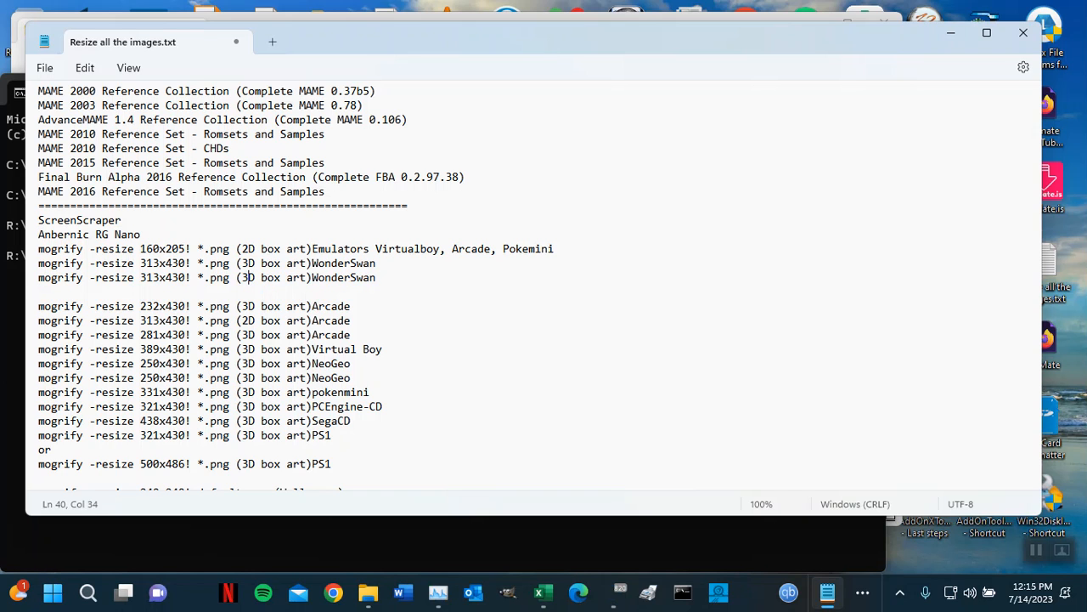
# Set the resize dimensions to 310x430! on the first WonderSwan line and 321x430! on the second.
pyautogui.click(153, 263)
pyautogui.click(159, 263)
pyautogui.press('BackSpace')
pyautogui.write('0')
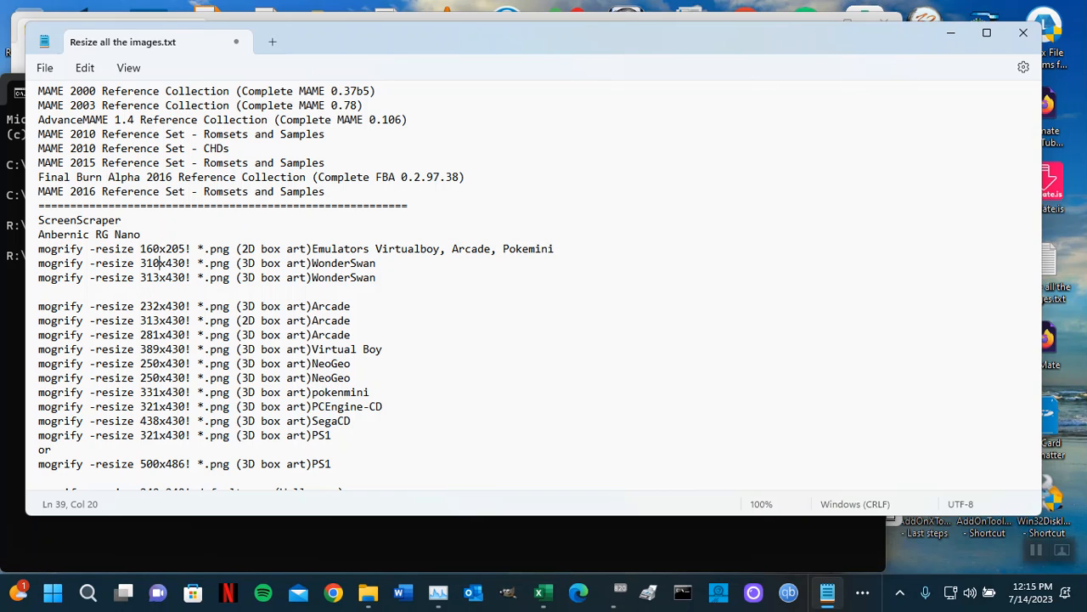
pyautogui.click(159, 278)
pyautogui.press('BackSpace')
pyautogui.press('BackSpace')
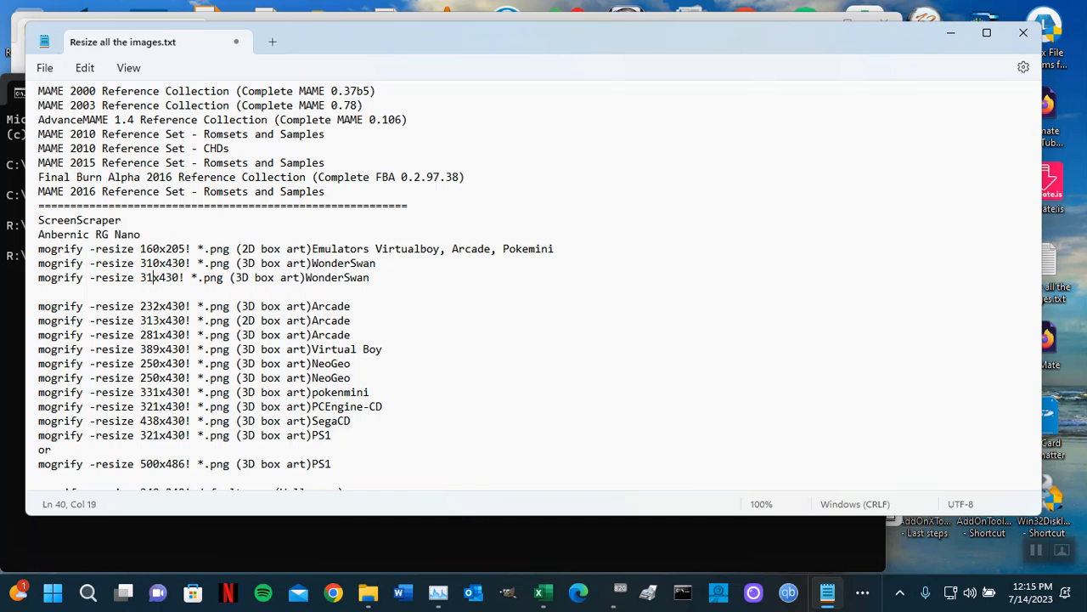
pyautogui.write('21')
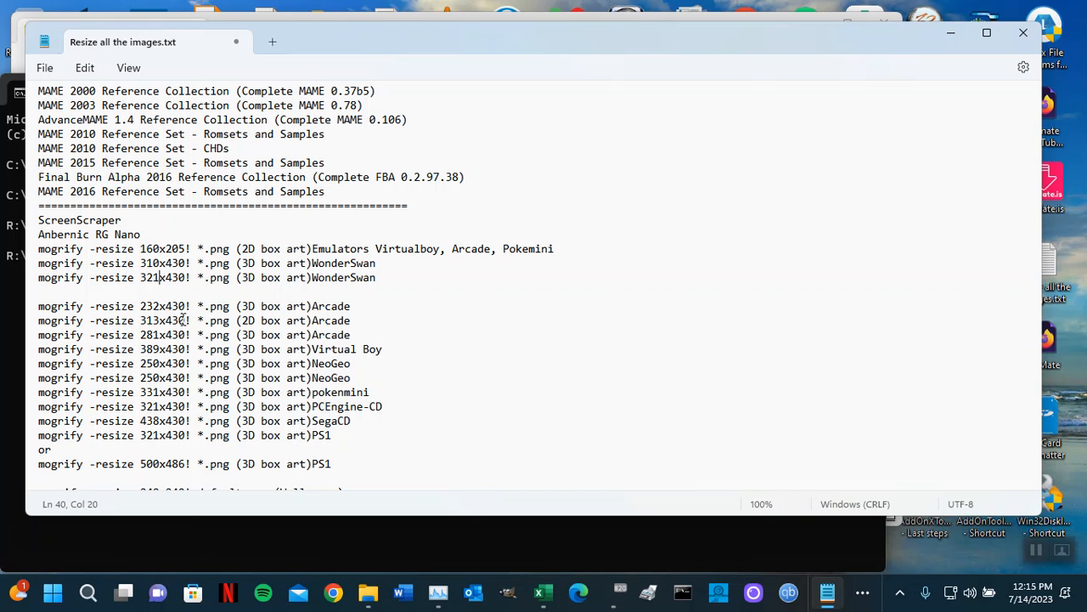
# Copy mogrify -resize 321x430! *.png from the notes and paste it at the R:\WonderSwan\1png prompt in Command Prompt without running it.
pyautogui.moveTo(230, 277); pyautogui.dragTo(19, 278)
pyautogui.hotkey('ctrl', 'c')
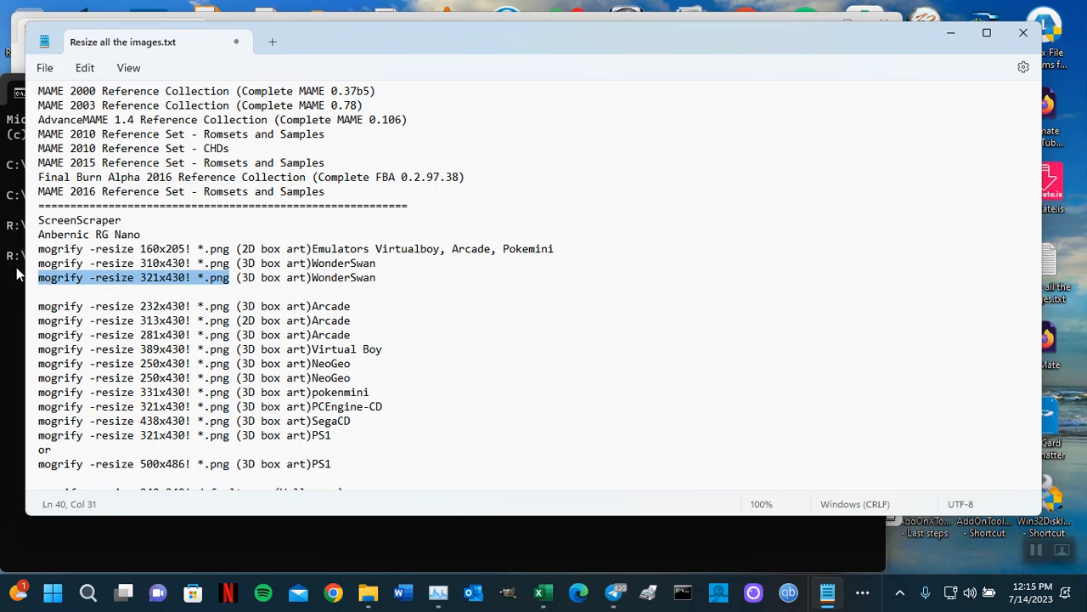
pyautogui.click(717, 543)
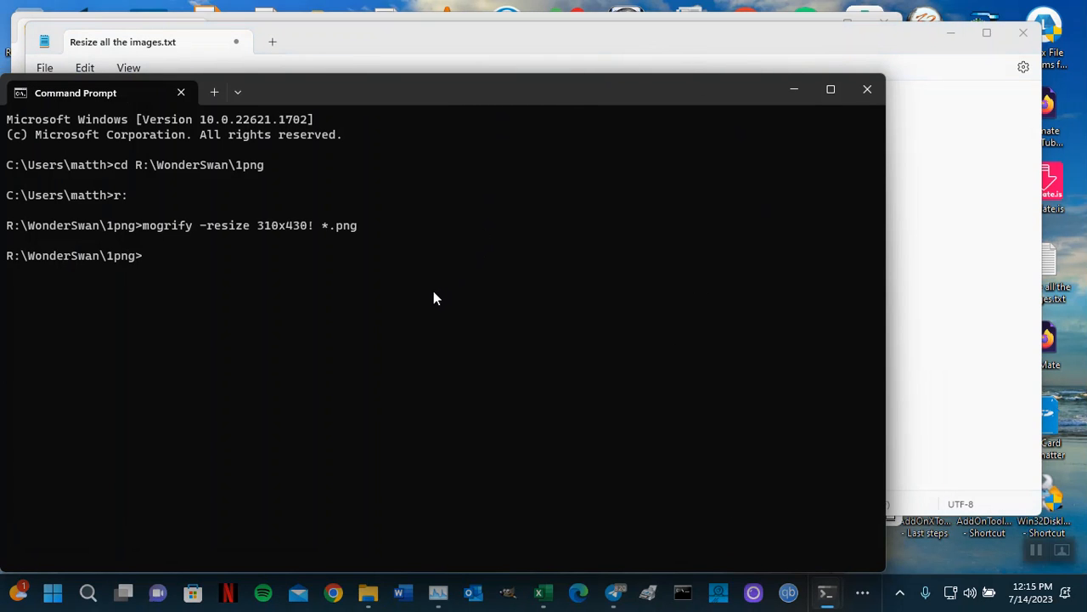
pyautogui.moveTo(465, 88); pyautogui.dragTo(585, 128)
pyautogui.hotkey('ctrl', 'v')
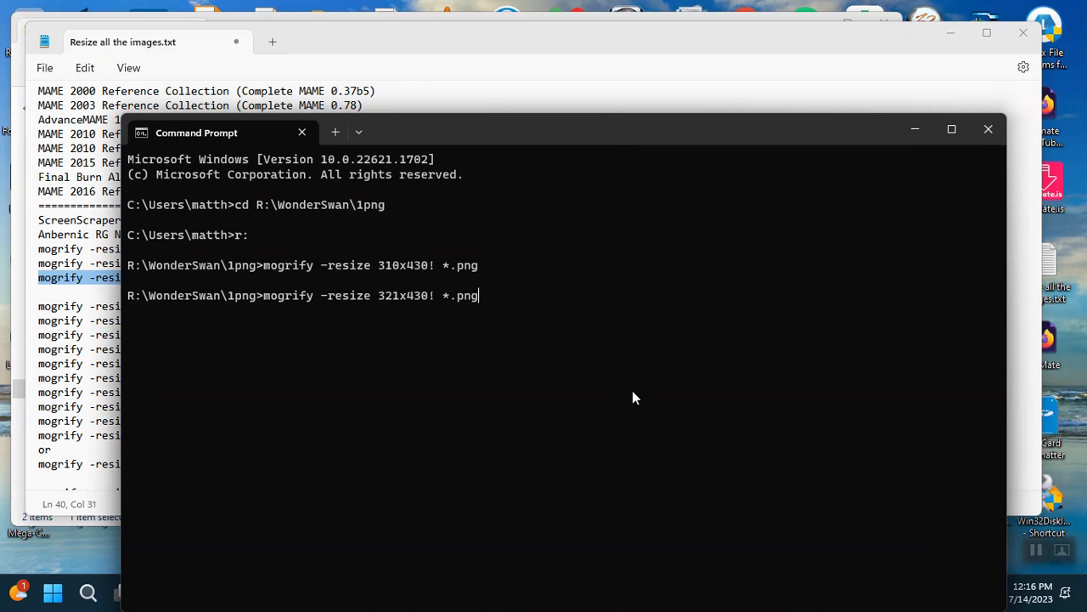
# Return to the 1png folder and open Digimon - Ver. WonderSwan (Asia).png in Paint again.
pyautogui.hotkey('alt', 'Tab')
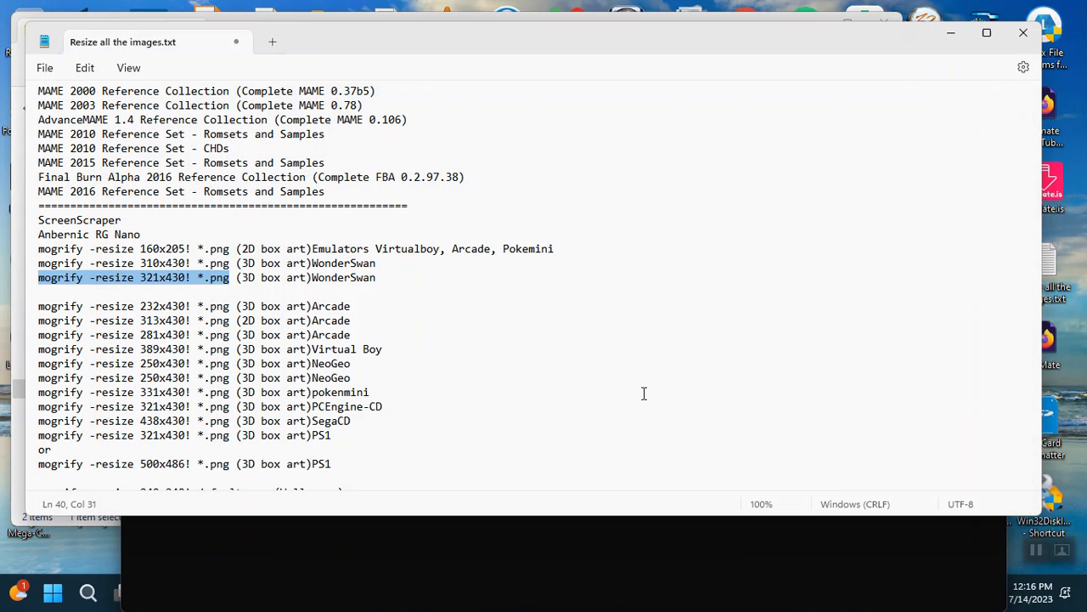
pyautogui.hotkey('alt', 'Tab')
pyautogui.hotkey('alt', 'Tab')
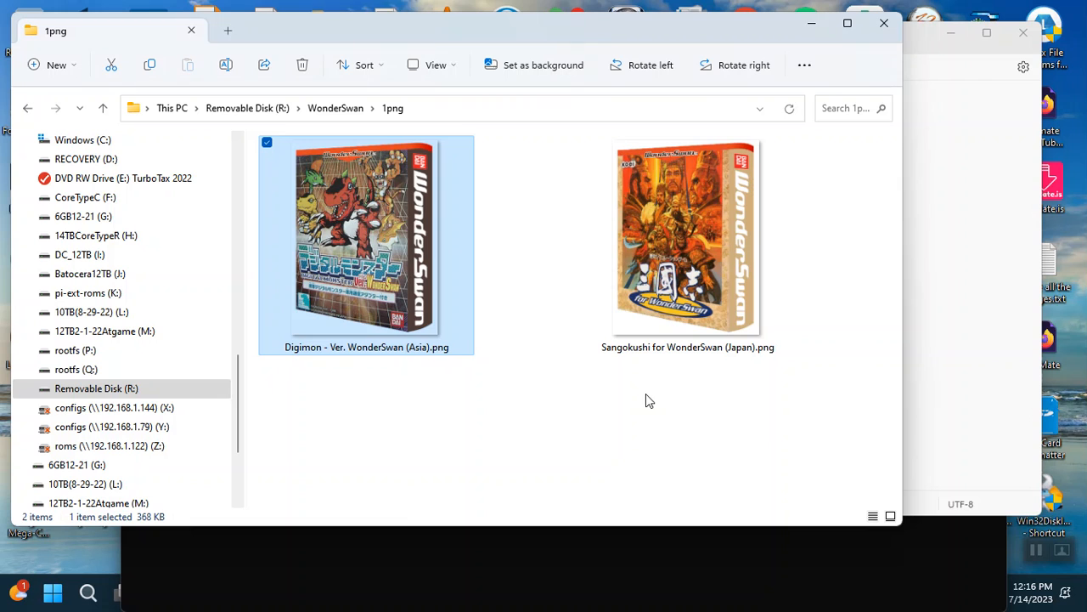
pyautogui.rightClick(407, 239)
pyautogui.moveTo(510, 221)
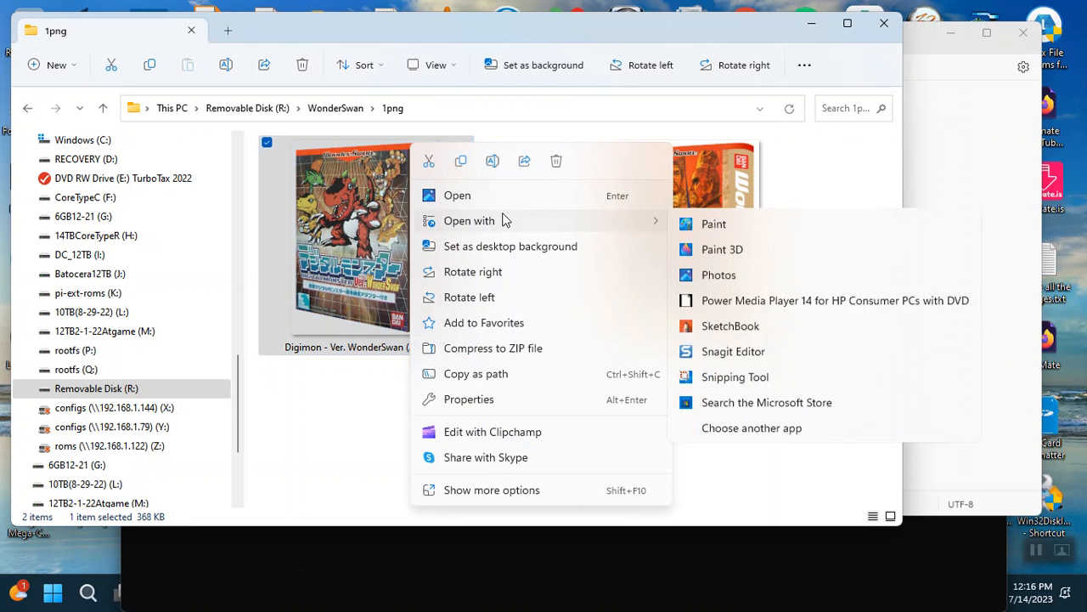
pyautogui.click(755, 306)
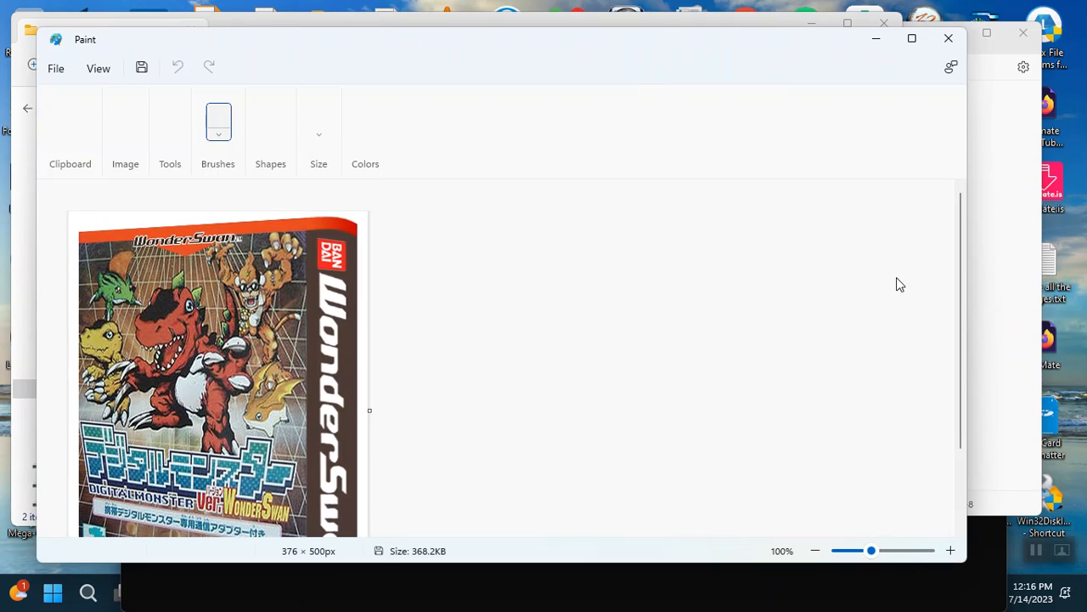
# Check the proportional width for a 430 px height in Paint's Resize and Skew without applying it, then minimize Paint.
pyautogui.click(176, 141)
pyautogui.click(513, 223)
pyautogui.moveTo(529, 284); pyautogui.dragTo(548, 283)
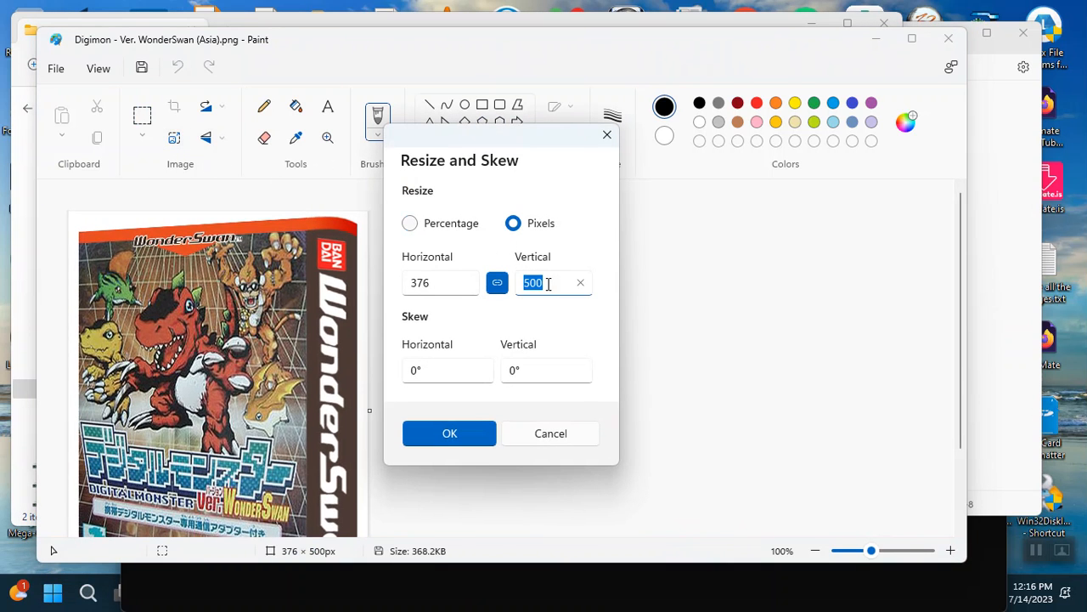
pyautogui.write('430')
pyautogui.click(608, 137)
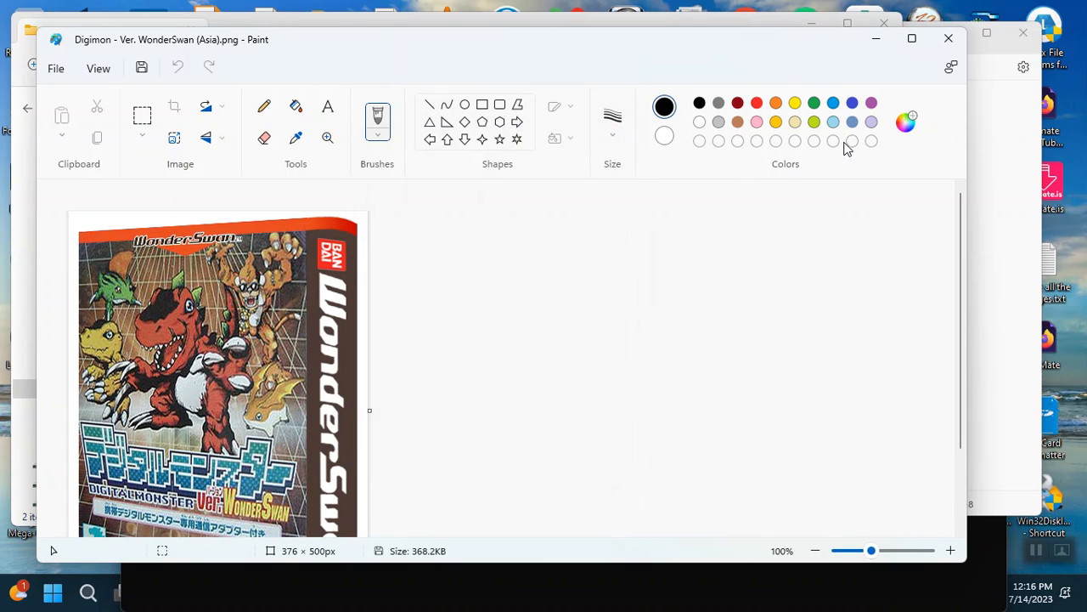
pyautogui.click(877, 47)
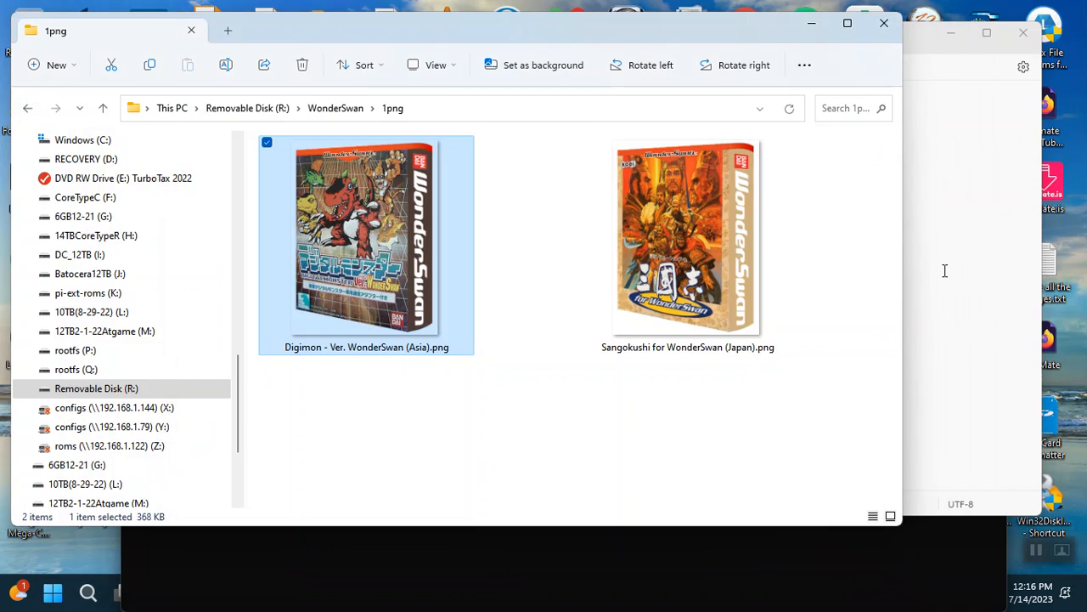
# Set the resize dimensions on the second WonderSwan line of the notes to 323x430! and save the file.
pyautogui.click(944, 270)
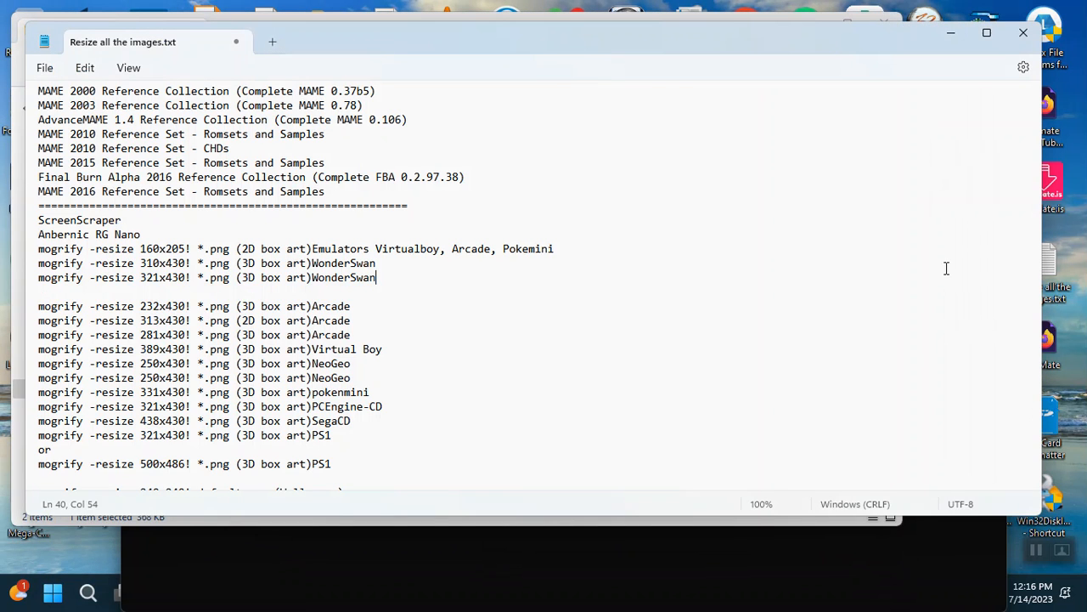
pyautogui.click(160, 277)
pyautogui.click(44, 70)
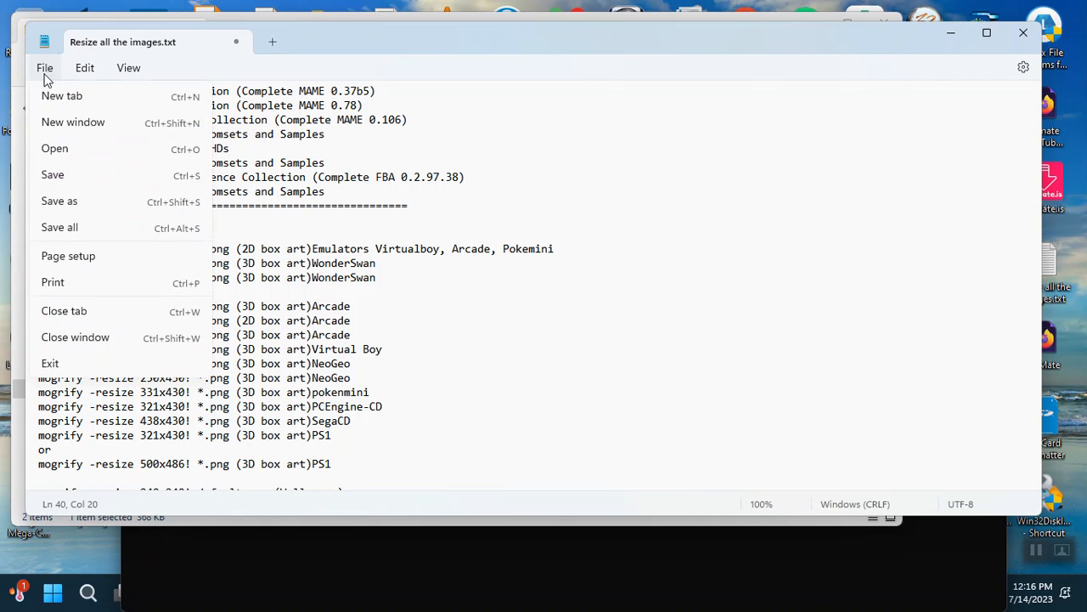
pyautogui.click(81, 175)
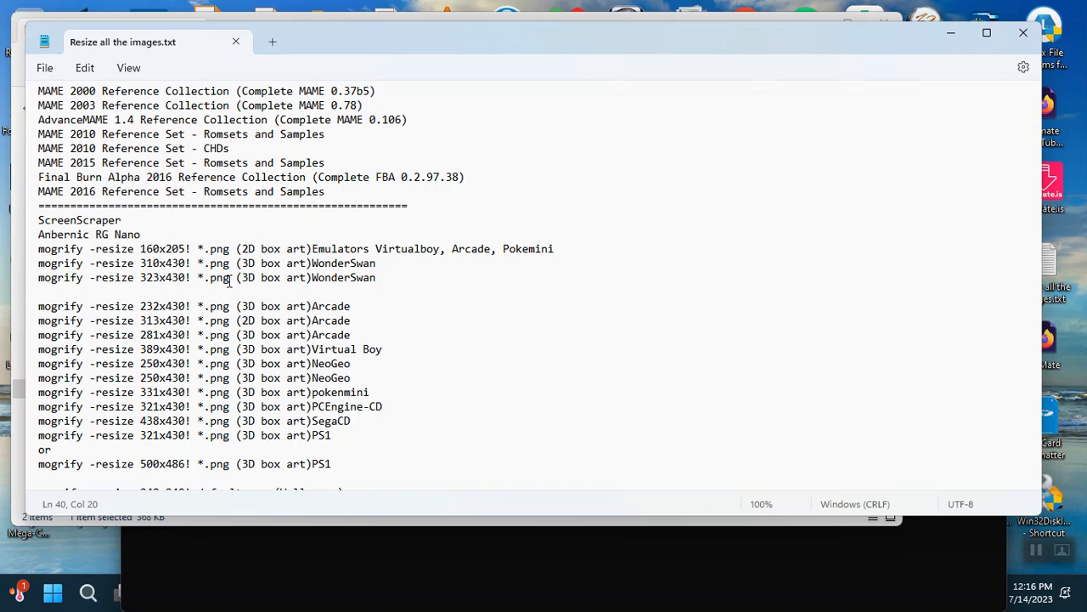
# Copy mogrify -resize 323x430! *.png from the second WonderSwan line and minimize the notes.
pyautogui.moveTo(229, 277); pyautogui.dragTo(15, 274)
pyautogui.hotkey('ctrl', 'c')
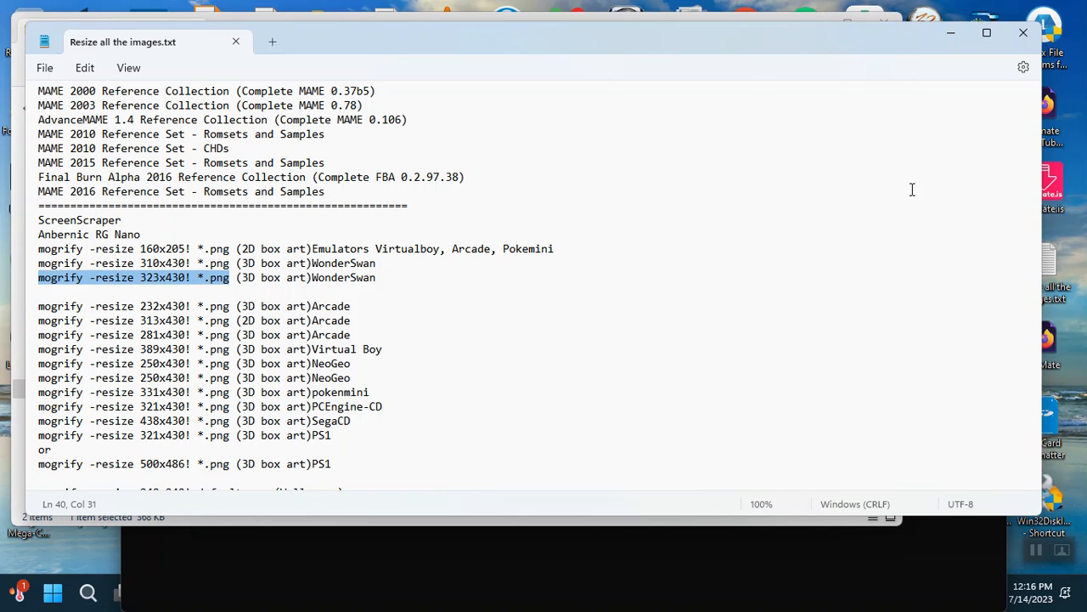
pyautogui.click(954, 34)
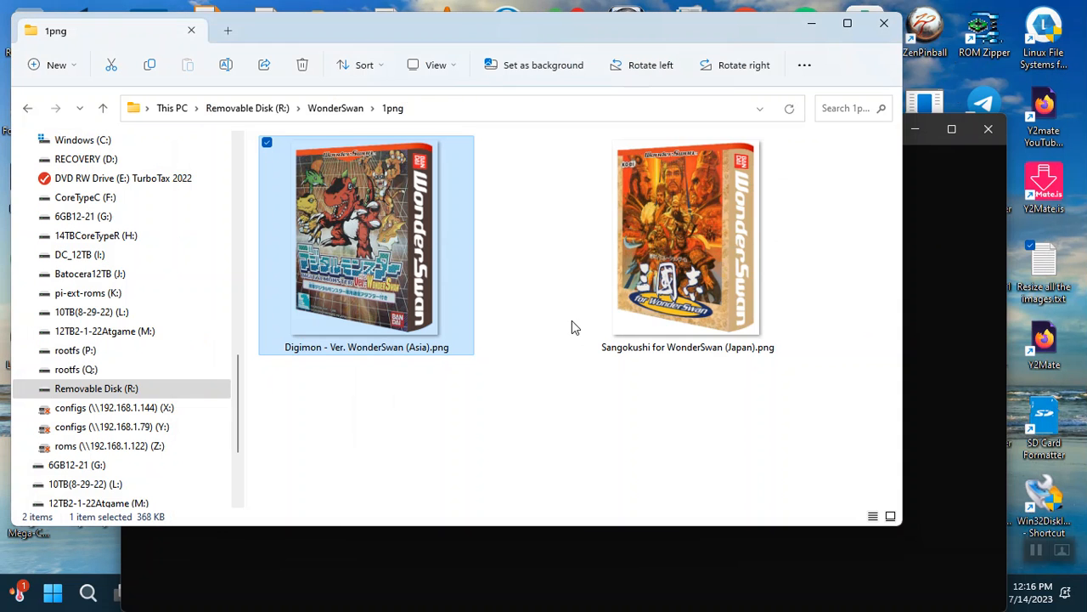
# Replace the pending 321x430! command at the R:\WonderSwan\1png prompt with mogrify -resize 323x430! *.png and run it.
pyautogui.click(945, 403)
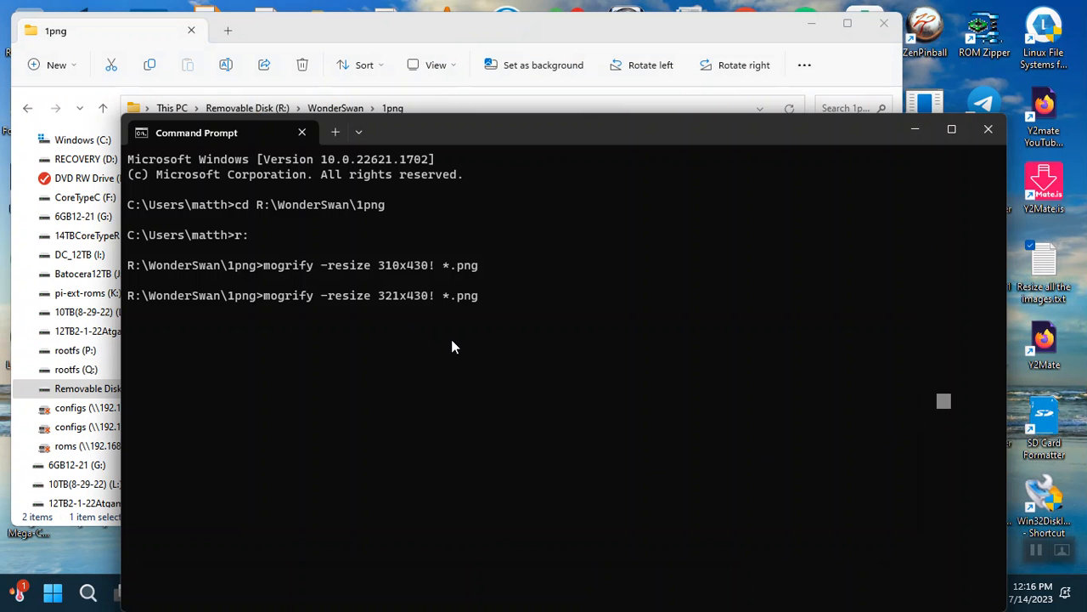
pyautogui.press('BackSpace')
pyautogui.press('BackSpace')
pyautogui.press('BackSpace')
pyautogui.press('BackSpace')
pyautogui.press('BackSpace')
pyautogui.press('BackSpace')
pyautogui.press('BackSpace')
pyautogui.press('BackSpace')
pyautogui.press('BackSpace')
pyautogui.press('BackSpace')
pyautogui.press('BackSpace')
pyautogui.press('BackSpace')
pyautogui.press('BackSpace')
pyautogui.press('BackSpace')
pyautogui.press('BackSpace')
pyautogui.press('BackSpace')
pyautogui.press('BackSpace')
pyautogui.press('BackSpace')
pyautogui.press('BackSpace')
pyautogui.press('BackSpace')
pyautogui.press('BackSpace')
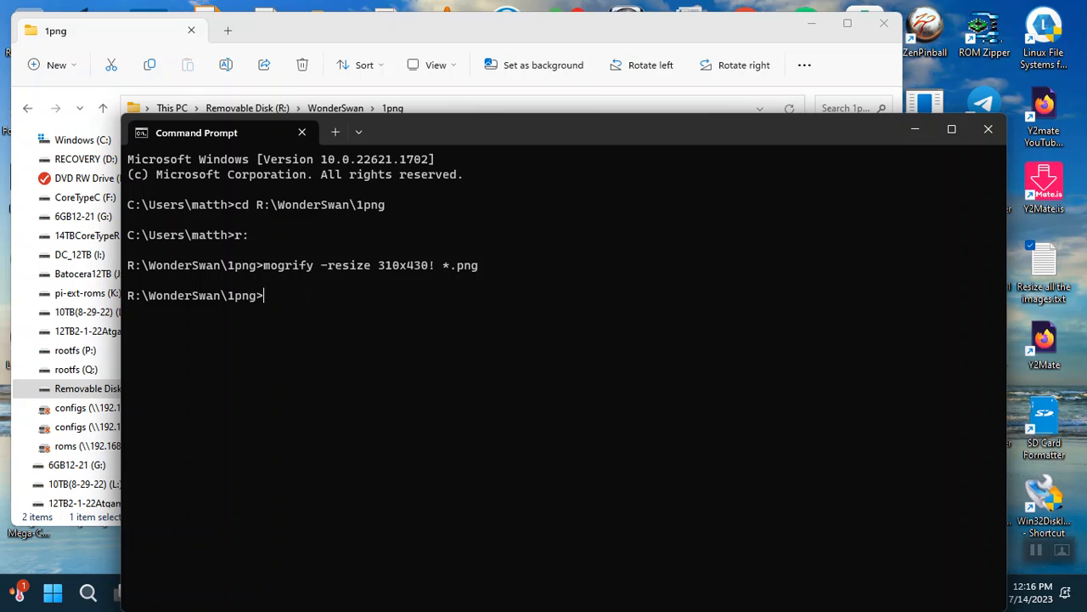
pyautogui.hotkey('ctrl', 'v')
pyautogui.moveTo(587, 114); pyautogui.dragTo(582, 374)
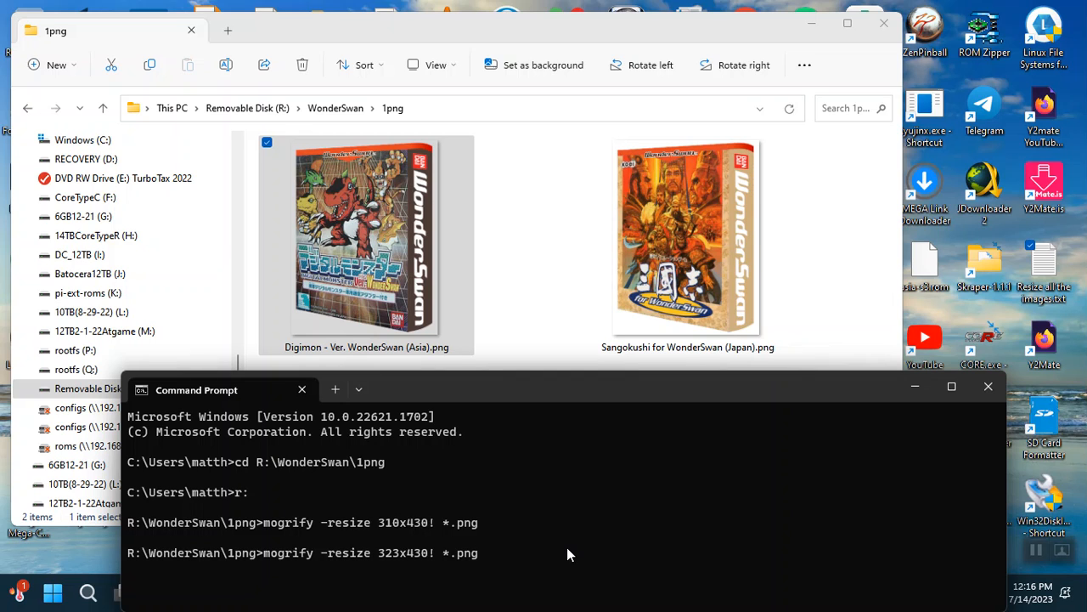
pyautogui.press('Return')
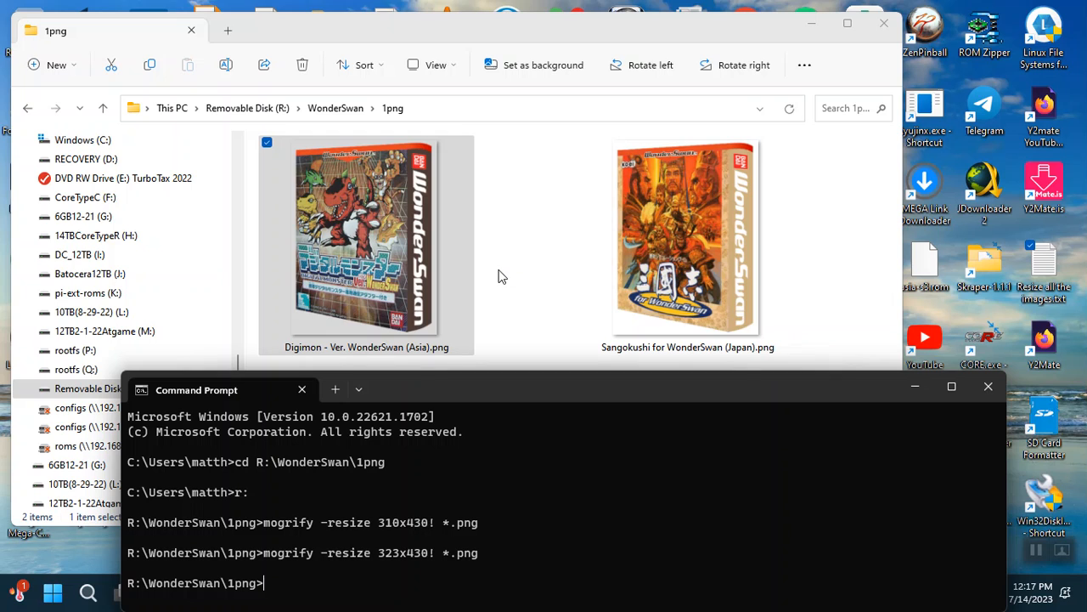
# Move the resized Digimon - Ver. WonderSwan (Asia) and Sangokushi for WonderSwan (Japan) PNGs from 1png into the boxart folder.
pyautogui.click(388, 238)
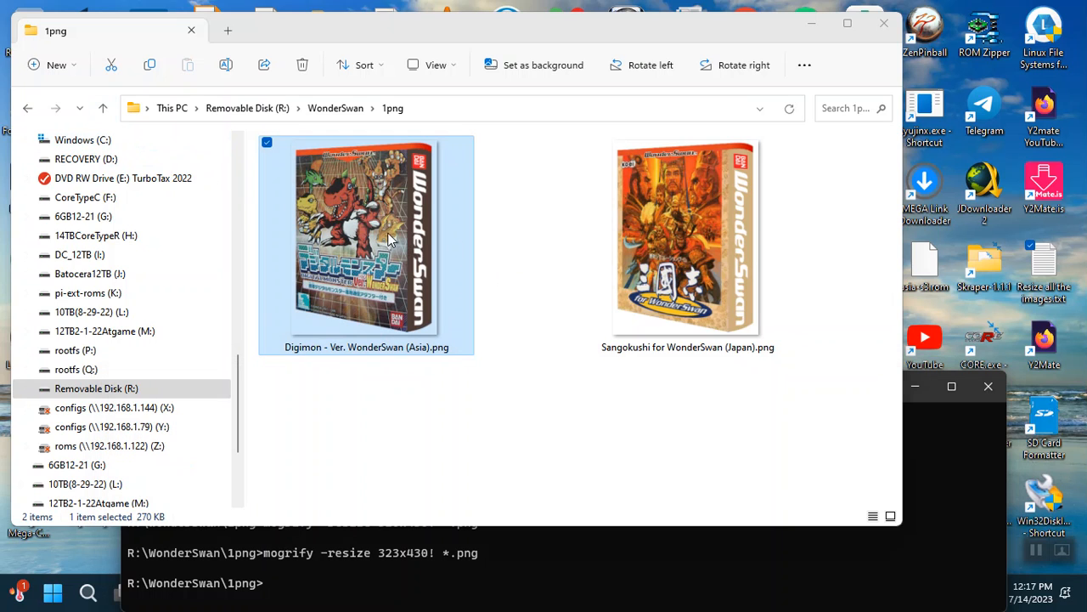
pyautogui.keyDown('ctrl'); pyautogui.click(599, 234); pyautogui.keyUp('ctrl')
pyautogui.rightClick(586, 219)
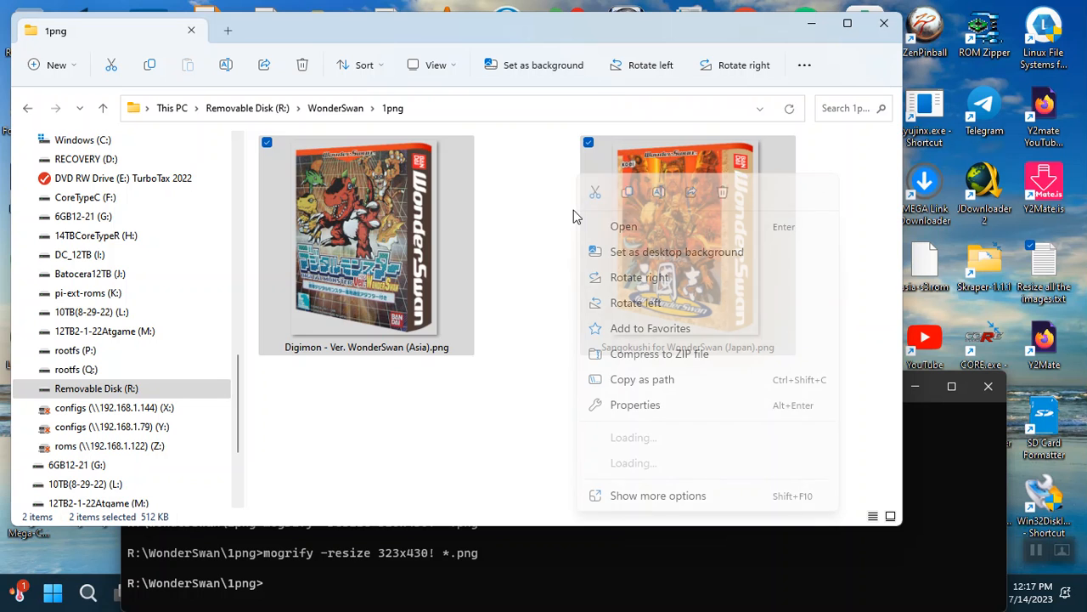
pyautogui.click(595, 192)
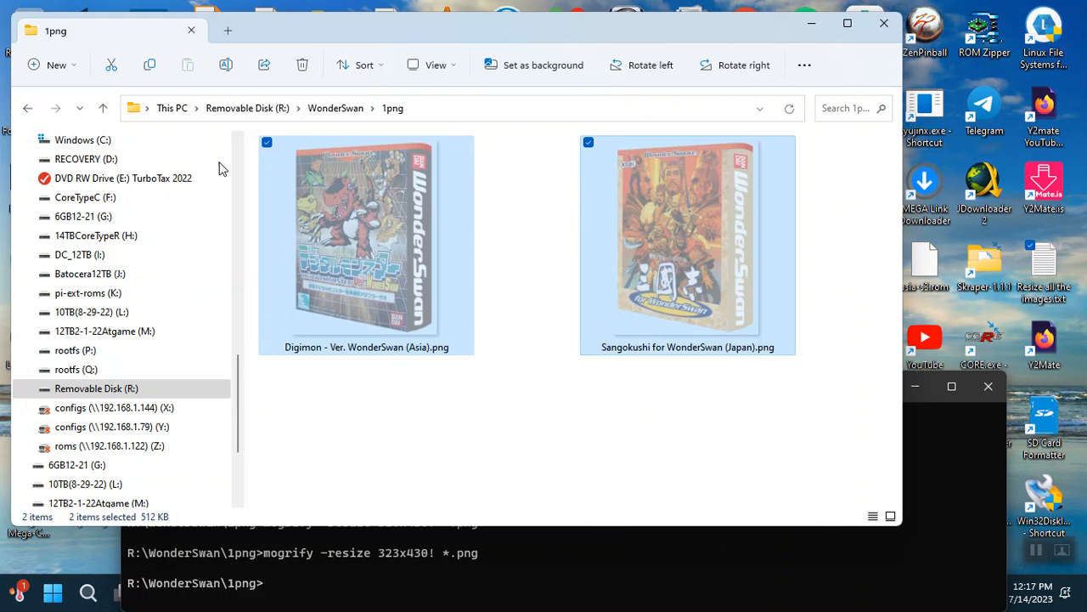
pyautogui.click(104, 115)
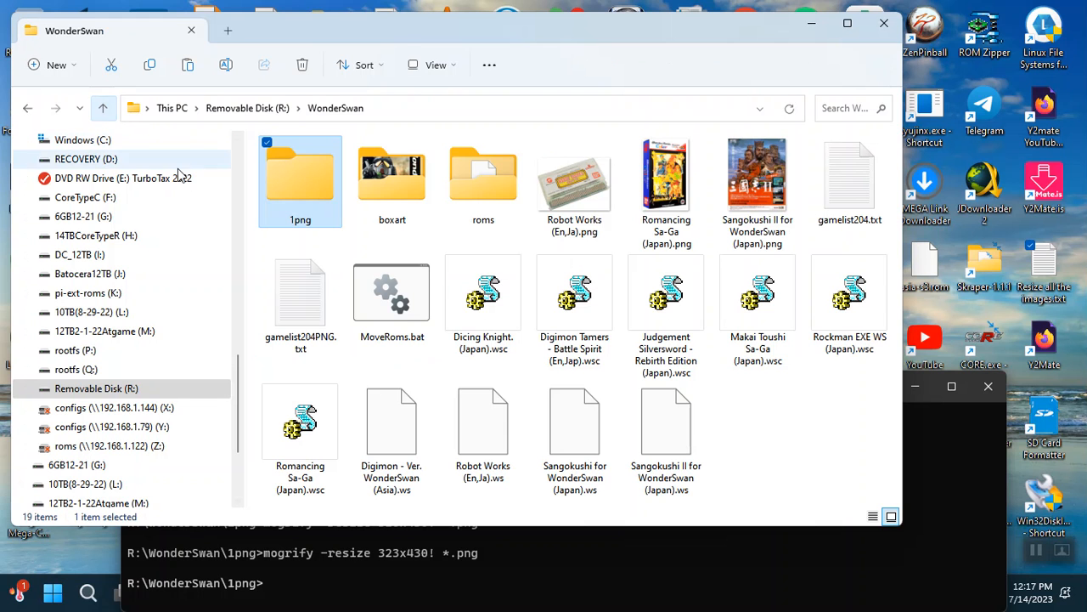
pyautogui.doubleClick(403, 215)
pyautogui.rightClick(813, 263)
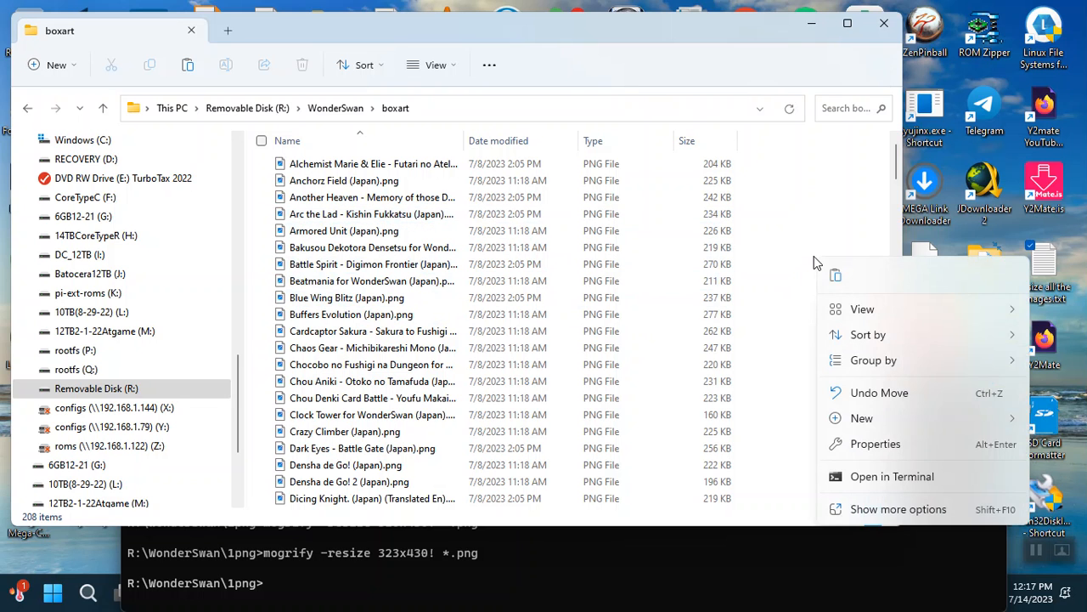
pyautogui.click(836, 275)
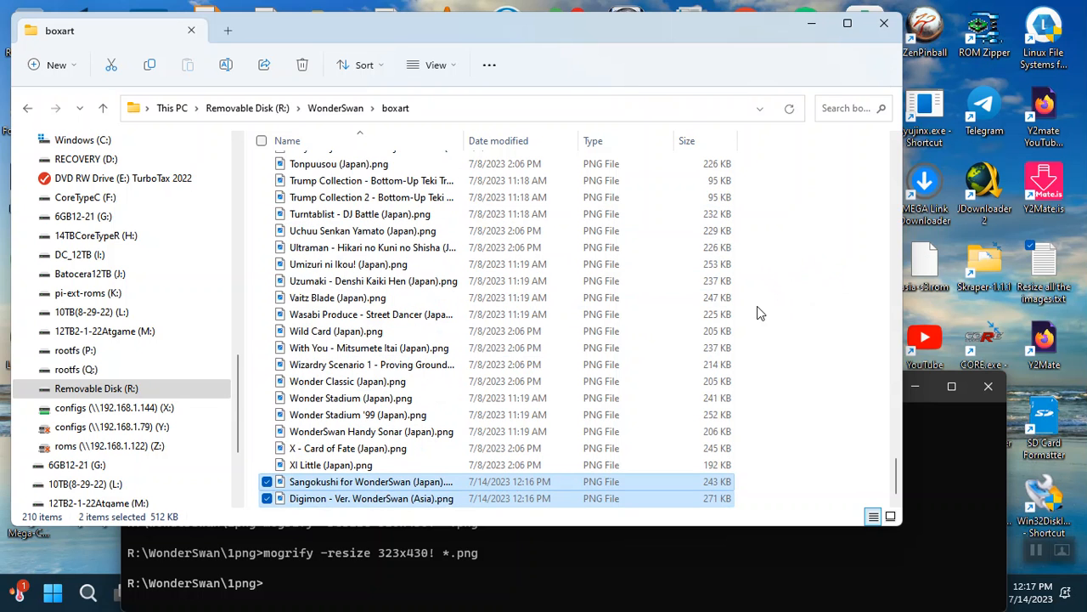
# Move the Robot Works, Romancing Sa-Ga and Sangokushi II PNGs from the WonderSwan folder into 1png and open that folder.
pyautogui.click(104, 108)
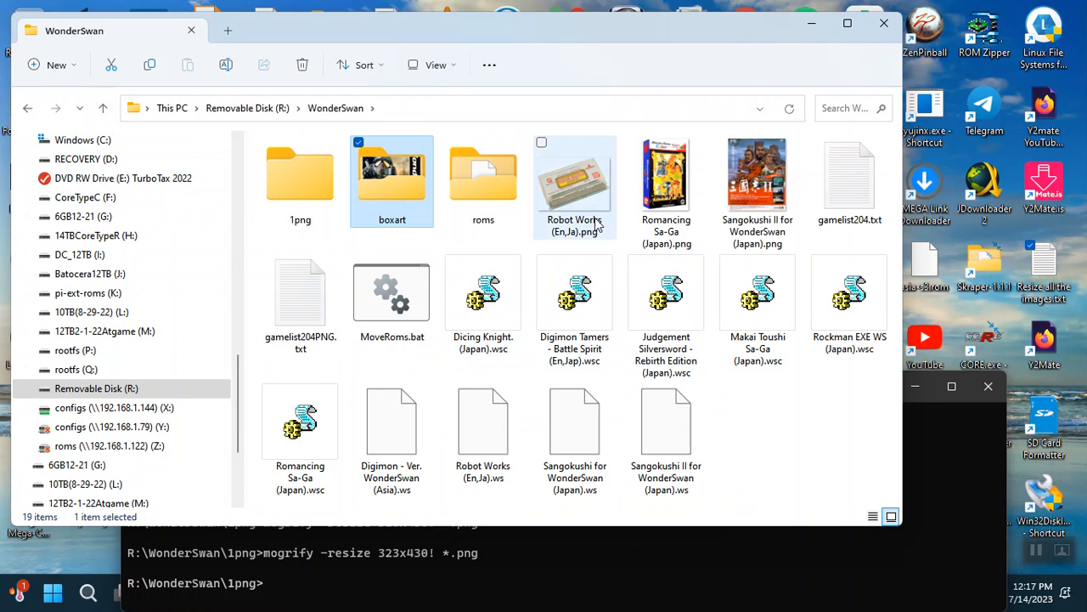
pyautogui.click(594, 219)
pyautogui.keyDown('ctrl'); pyautogui.click(661, 219); pyautogui.keyUp('ctrl')
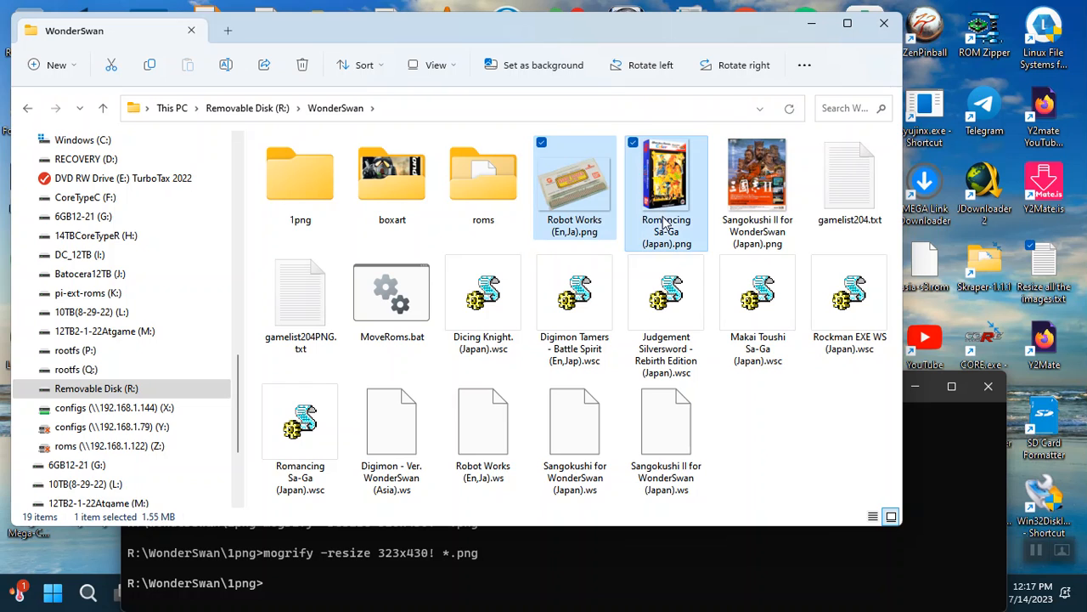
pyautogui.keyDown('ctrl'); pyautogui.click(727, 226); pyautogui.keyUp('ctrl')
pyautogui.moveTo(659, 214); pyautogui.dragTo(275, 164)
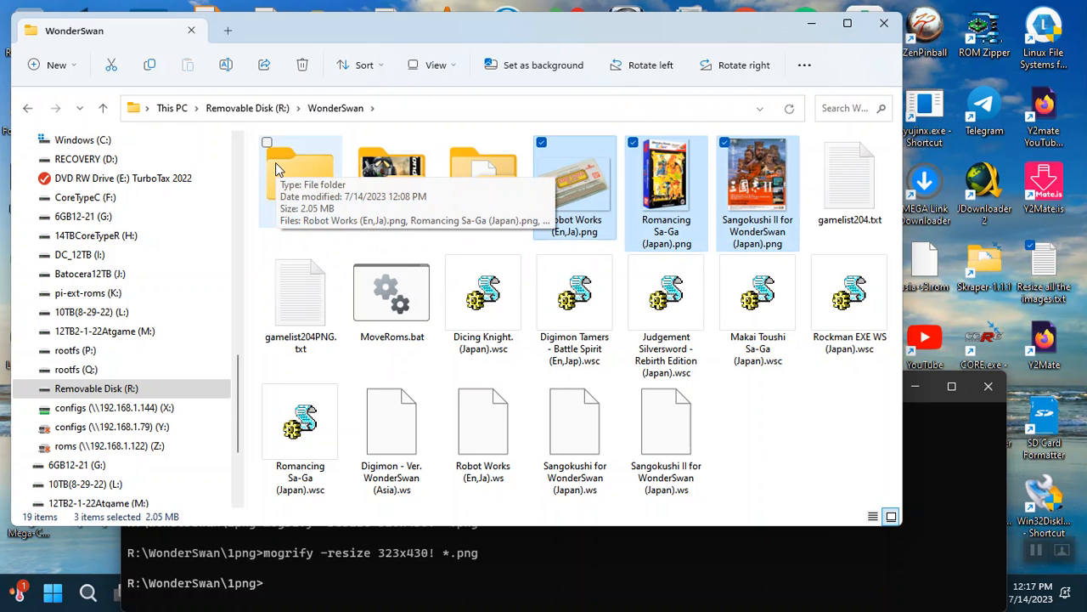
pyautogui.doubleClick(290, 161)
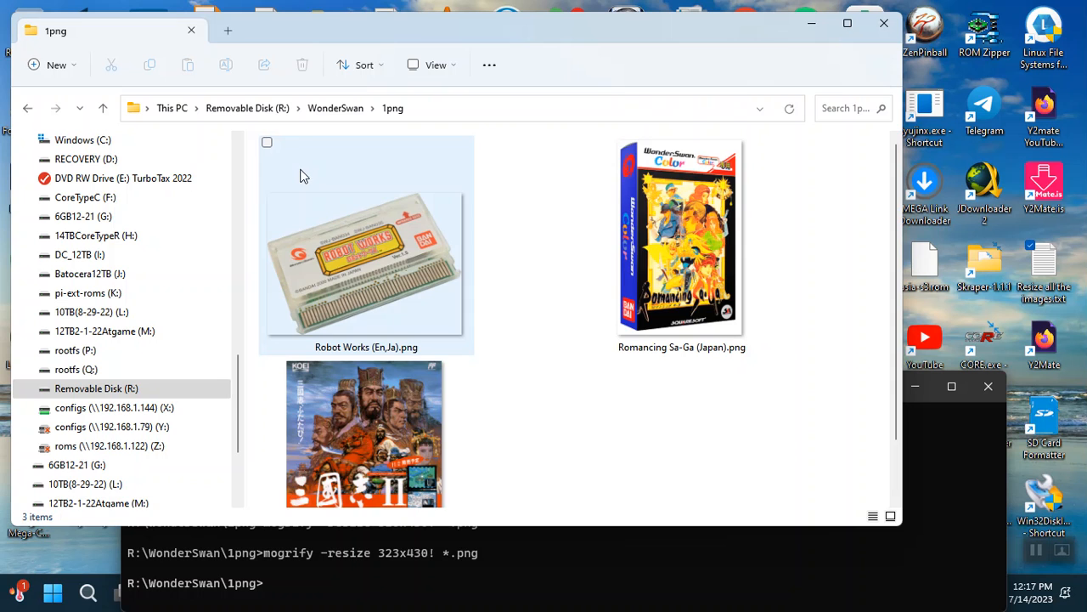
pyautogui.click(419, 264)
pyautogui.rightClick(419, 264)
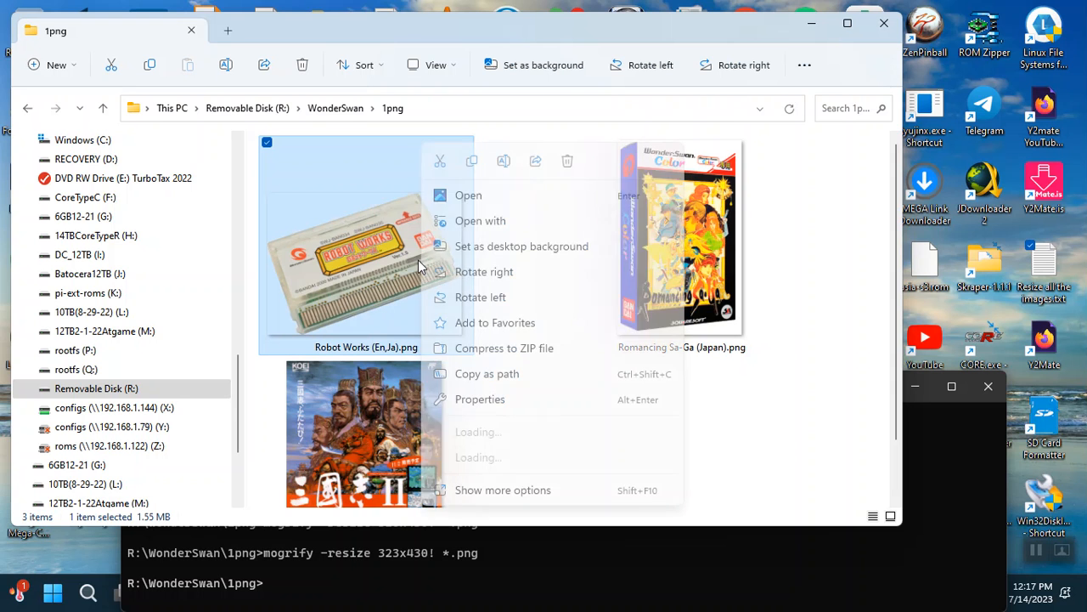
pyautogui.moveTo(519, 227)
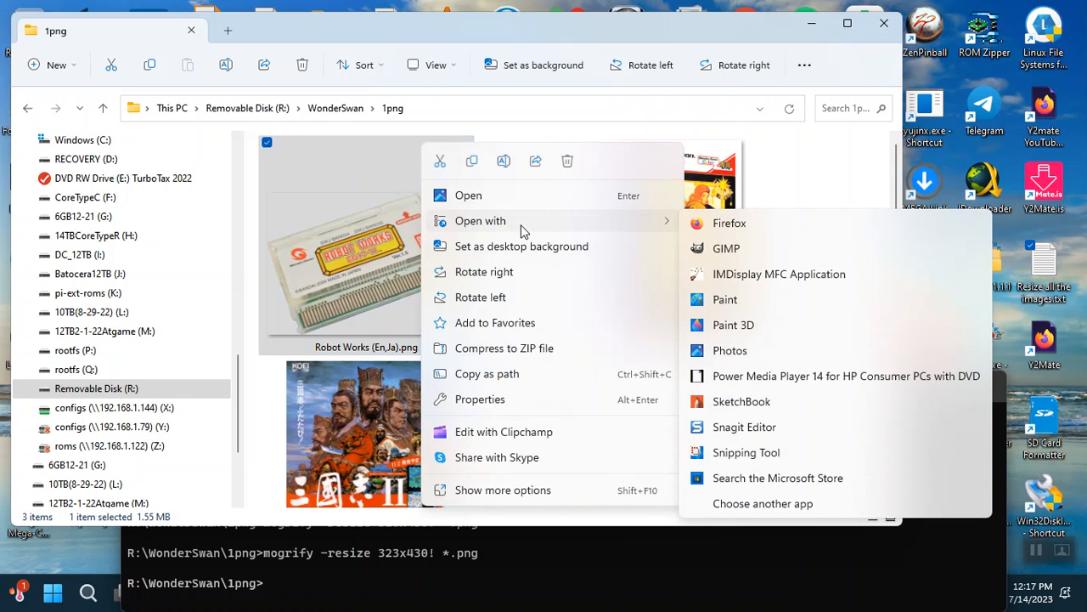
pyautogui.click(372, 352)
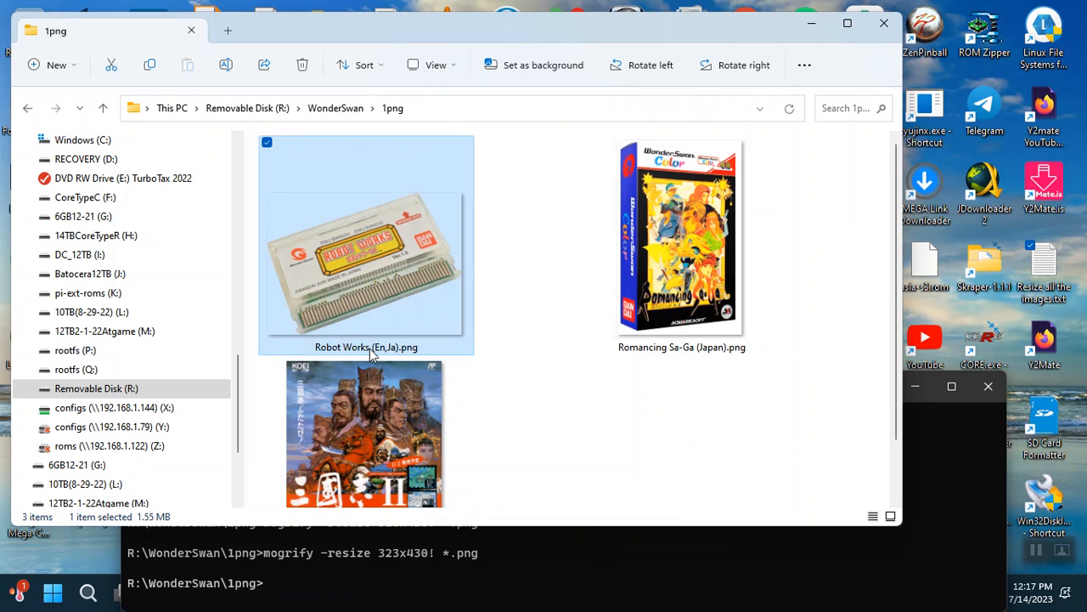
# Copy the file name Robot Works (En,Ja) without its extension, leaving the file's name as it is.
pyautogui.click(371, 350)
pyautogui.rightClick(372, 350)
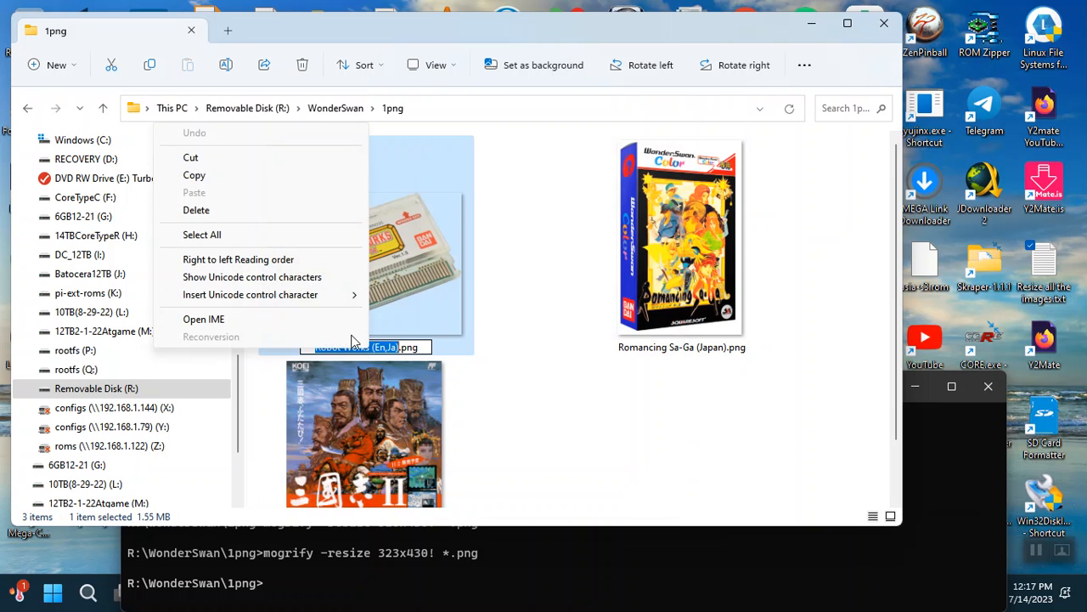
pyautogui.click(217, 178)
pyautogui.click(386, 225)
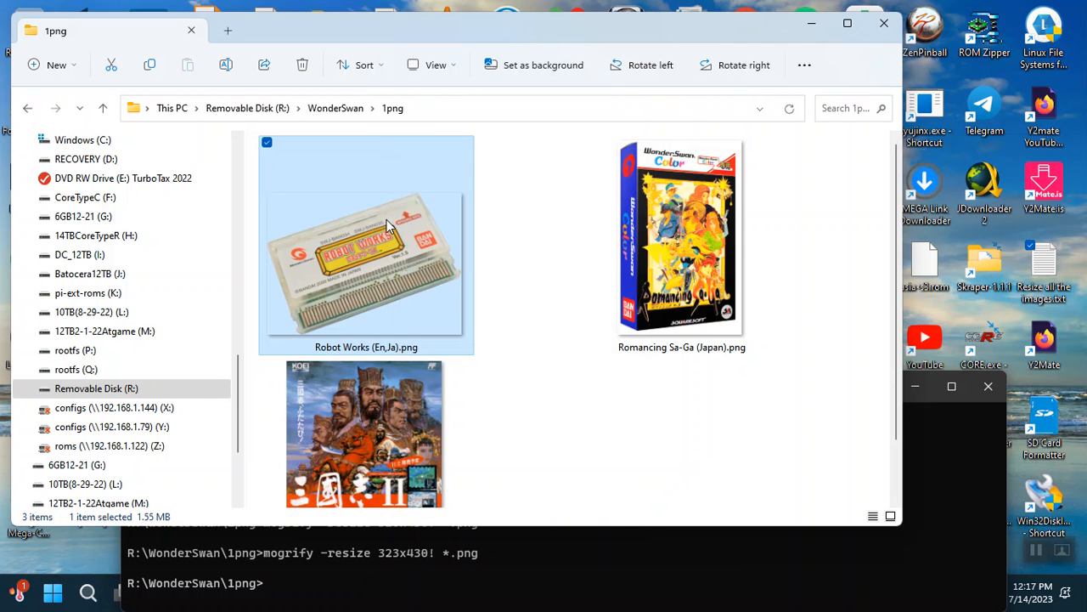
# Open Robot Works (En,Ja).png in Paint.
pyautogui.rightClick(387, 226)
pyautogui.moveTo(515, 223)
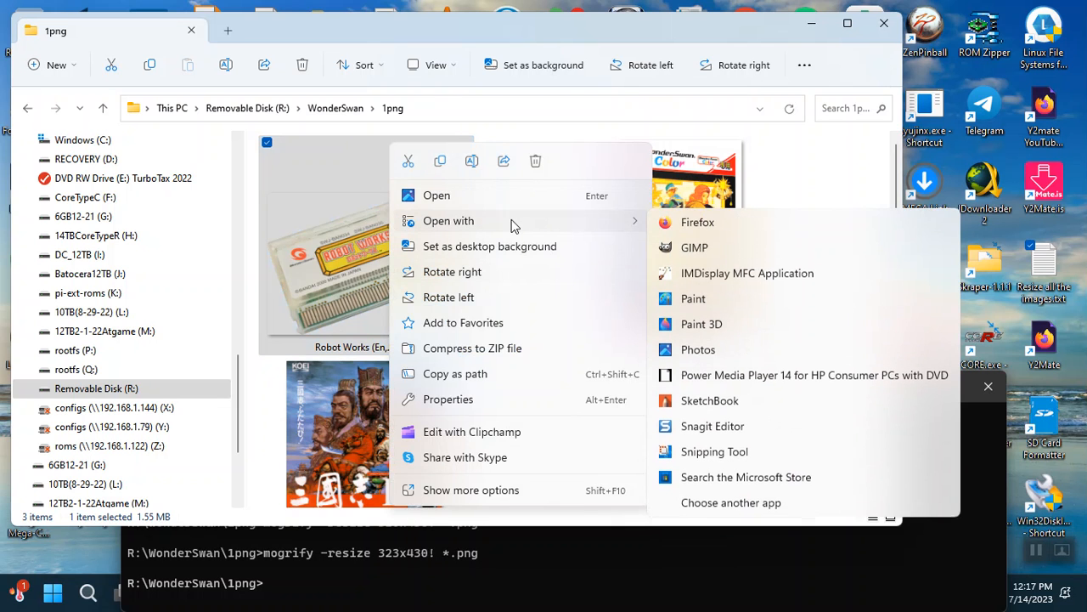
pyautogui.click(751, 302)
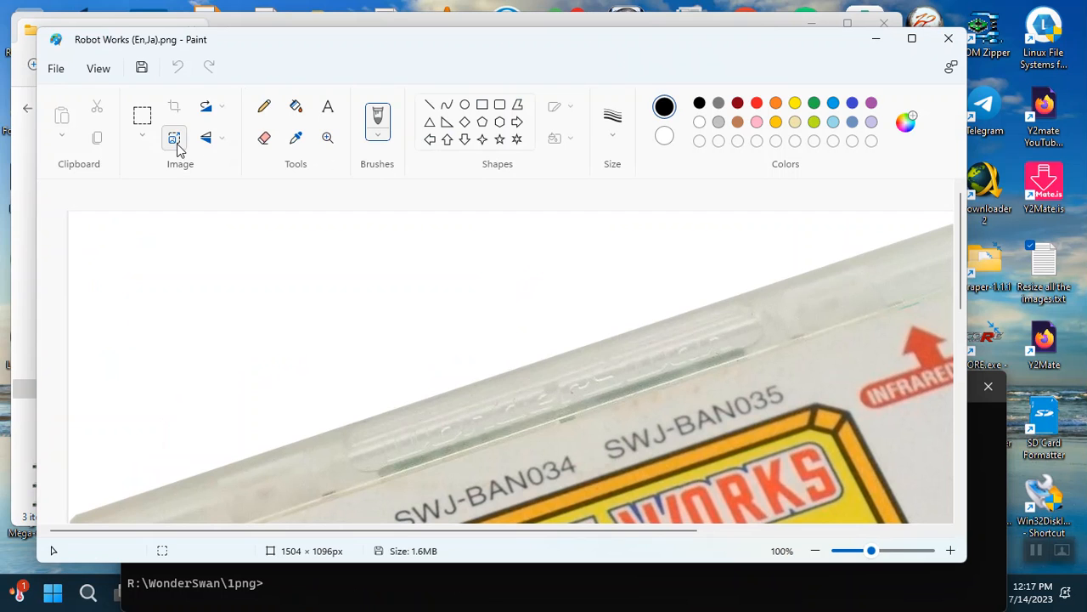
# Enter a 500 px width in Resize and Skew with proportions locked to check the matching height for the Robot Works image.
pyautogui.click(175, 140)
pyautogui.click(515, 224)
pyautogui.click(556, 286)
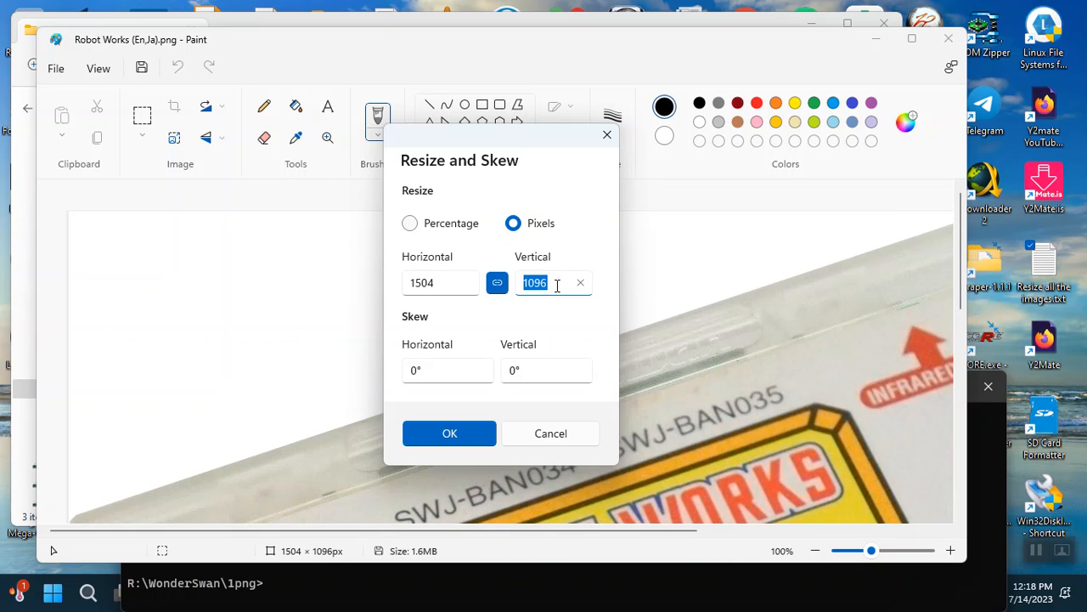
pyautogui.click(437, 282)
pyautogui.write('500')
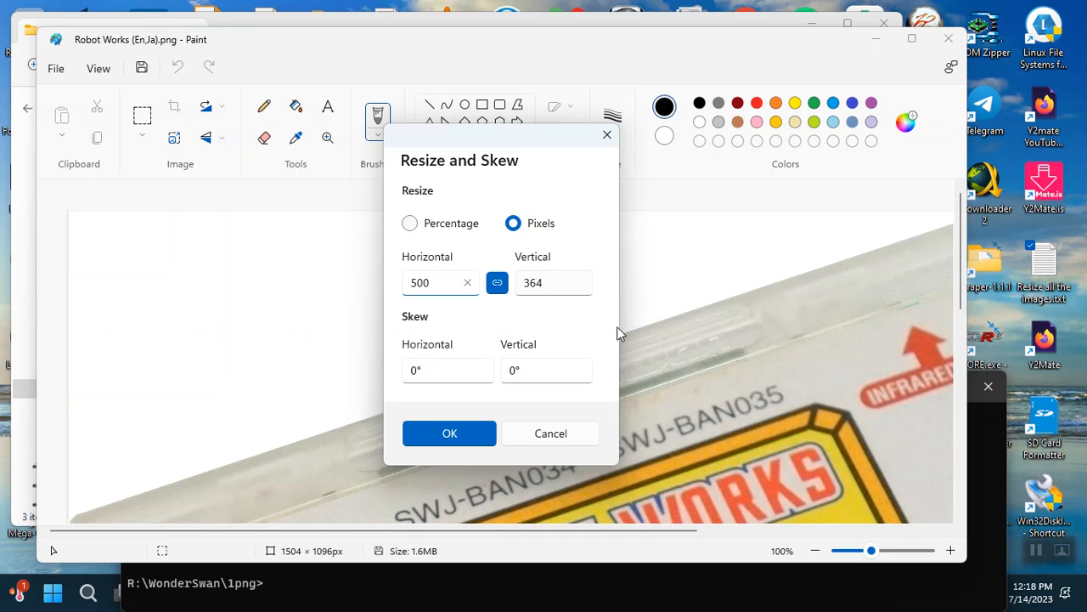
# In Command Prompt, recall the last mogrify command and replace its wildcard with the quoted copied name "Robot Works (En,Ja)", keeping the .png extension.
pyautogui.click(984, 441)
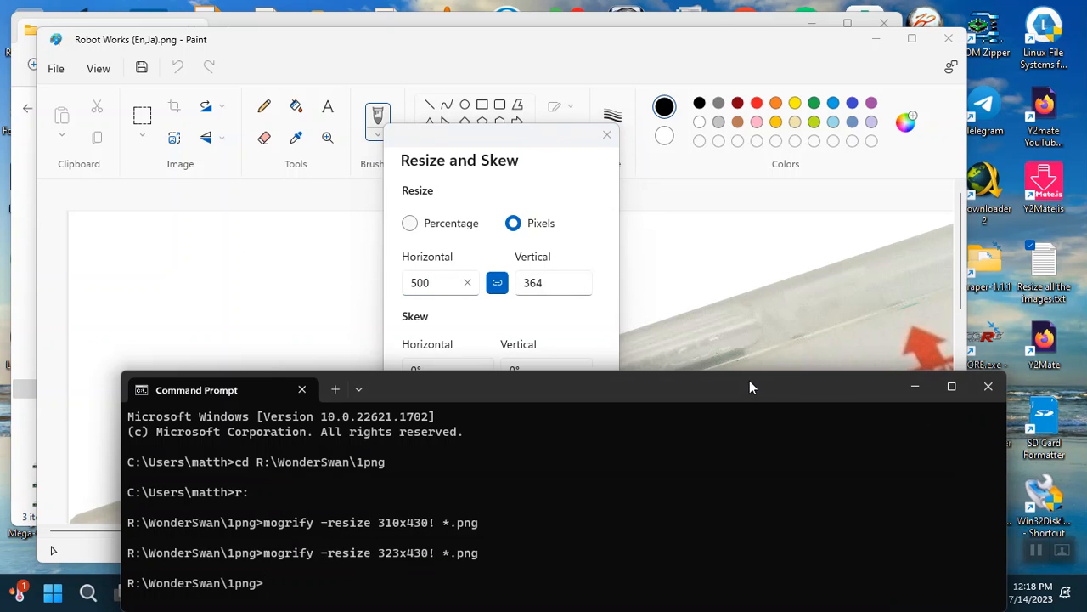
pyautogui.moveTo(751, 380); pyautogui.dragTo(717, 148)
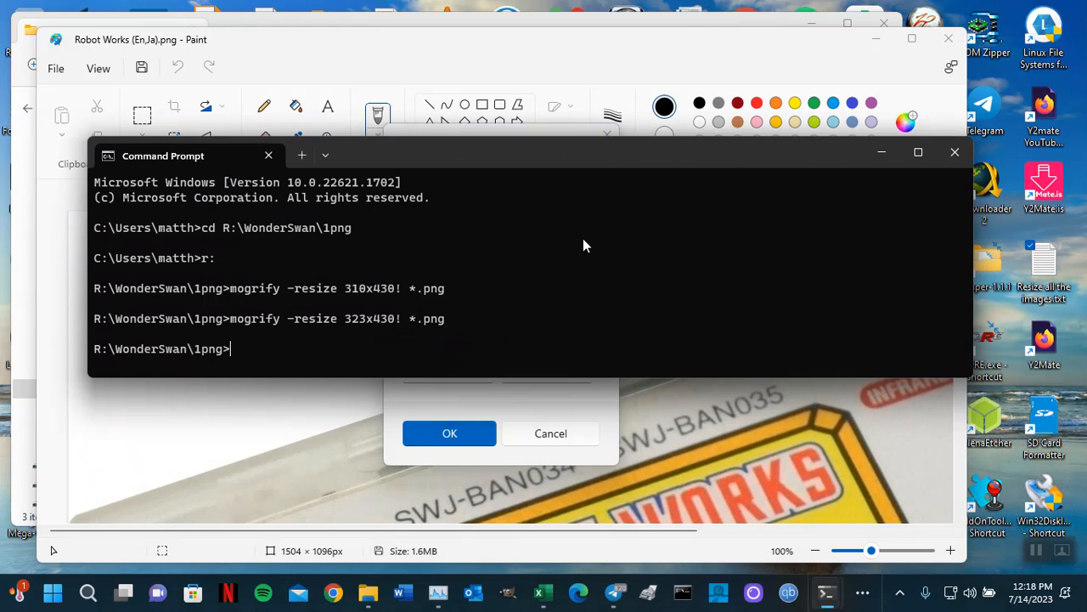
pyautogui.press('Up')
pyautogui.press('Left')
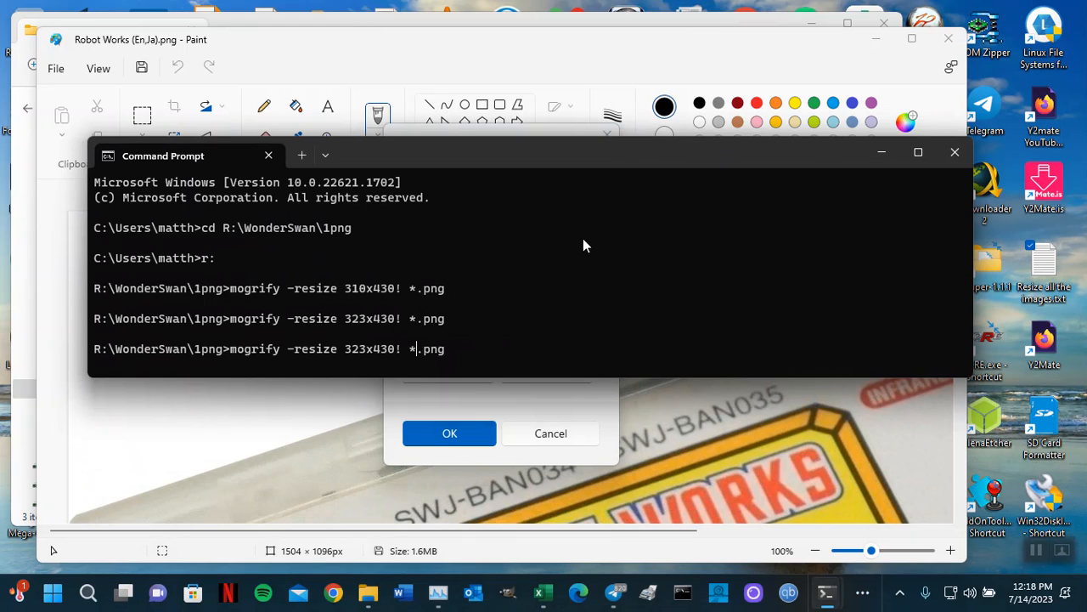
pyautogui.press('BackSpace')
pyautogui.write('"')
pyautogui.hotkey('ctrl', 'v')
pyautogui.write('"')
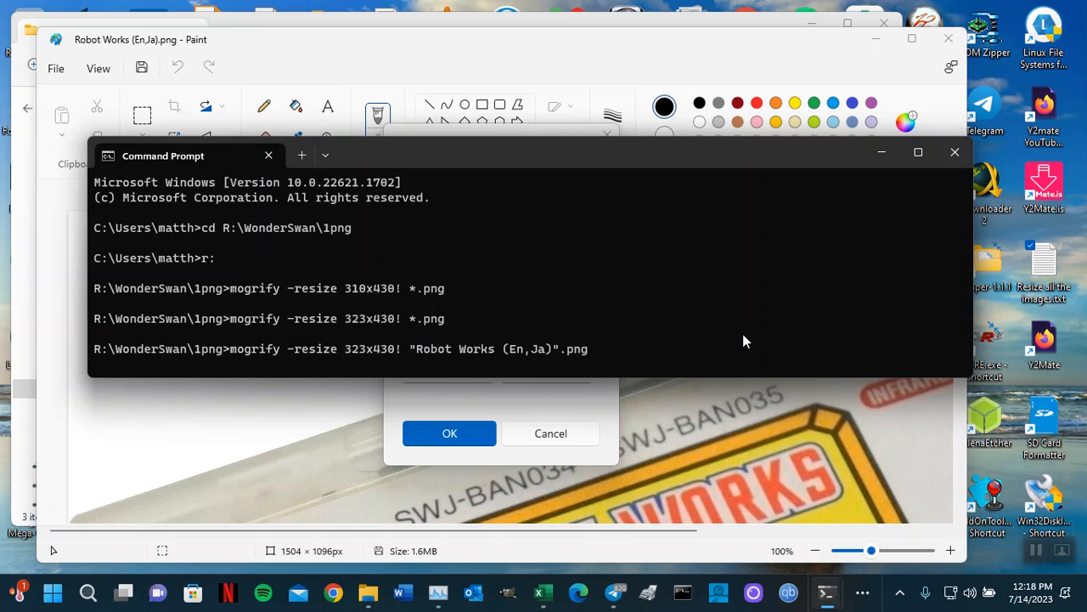
# Set the resize dimensions in the command to 500x364! and run mogrify on "Robot Works (En,Ja)".png.
pyautogui.press('Left')
pyautogui.press('Left')
pyautogui.press('Left')
pyautogui.press('Left')
pyautogui.press('Left')
pyautogui.press('Left')
pyautogui.press('Left')
pyautogui.press('Left')
pyautogui.press('Left')
pyautogui.press('Left')
pyautogui.press('Left')
pyautogui.press('Left')
pyautogui.press('Left')
pyautogui.press('Left')
pyautogui.press('Left')
pyautogui.press('Left')
pyautogui.moveTo(616, 162)
pyautogui.mouseDown()
pyautogui.moveTo(582, 398)
pyautogui.moveTo(609, 202)
pyautogui.moveTo(569, 207)
pyautogui.mouseUp()
pyautogui.press('BackSpace')
pyautogui.press('BackSpace')
pyautogui.press('BackSpace')
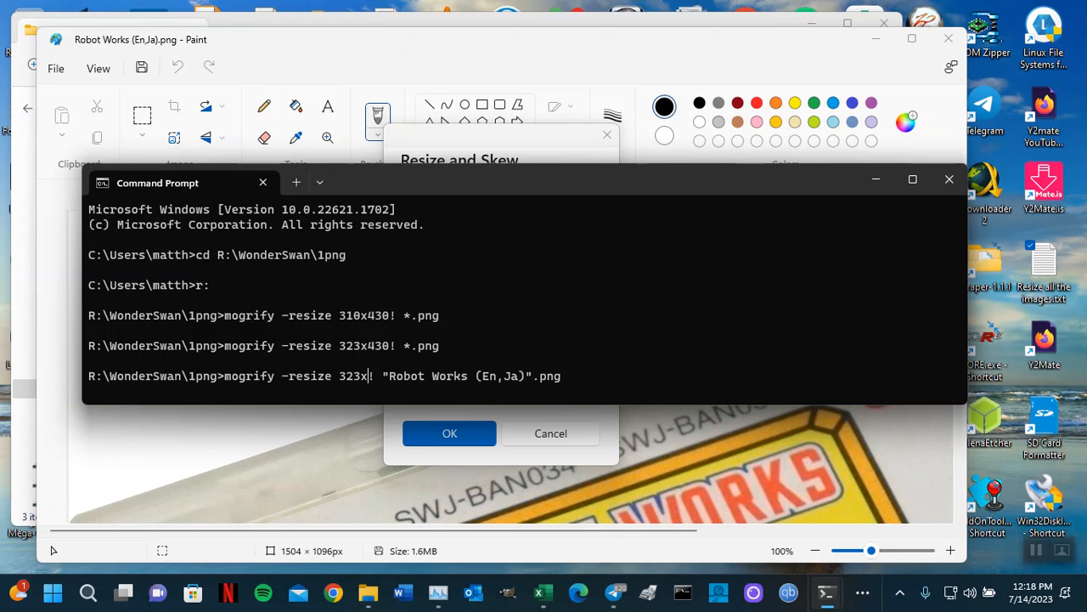
pyautogui.write('364')
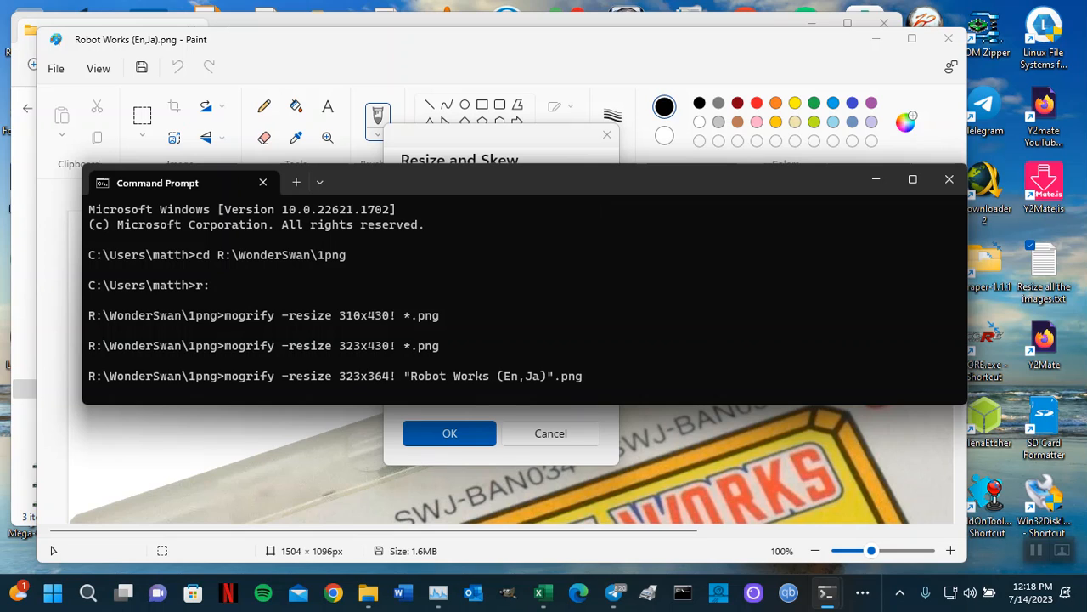
pyautogui.press('BackSpace')
pyautogui.press('BackSpace')
pyautogui.press('BackSpace')
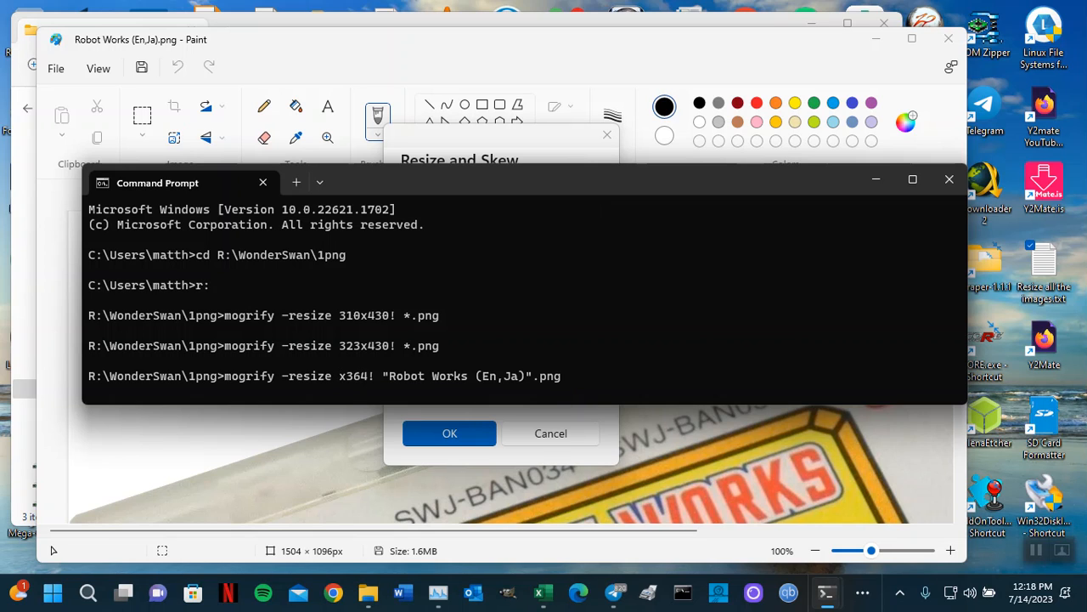
pyautogui.write('500')
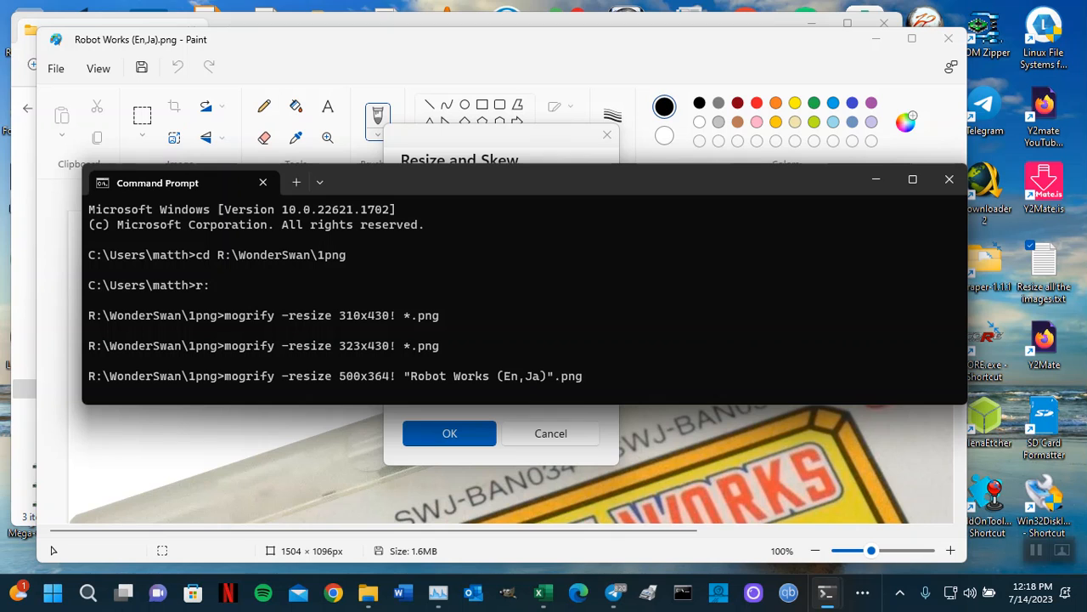
pyautogui.press('Return')
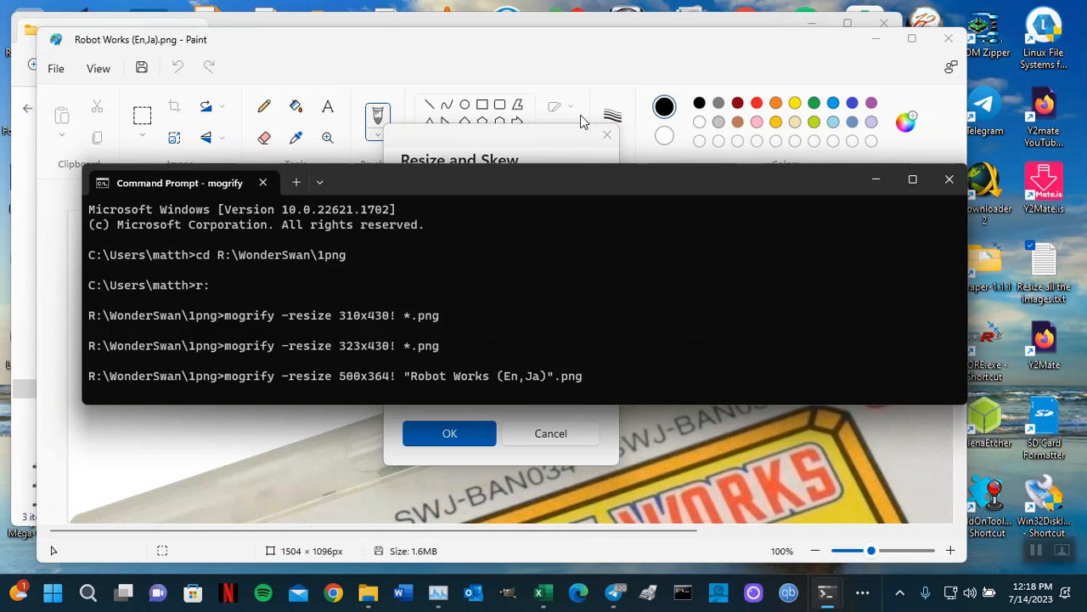
# Dismiss Resize and Skew without applying it, close the Robot Works image in Paint and return to the 1png folder.
pyautogui.click(544, 142)
pyautogui.click(607, 134)
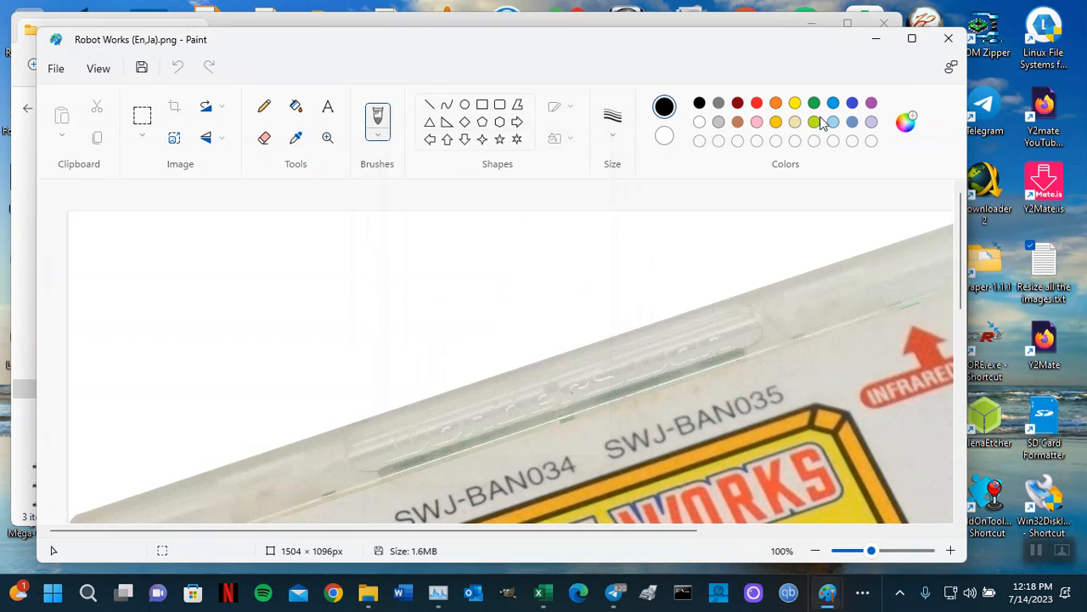
pyautogui.click(948, 38)
pyautogui.click(592, 463)
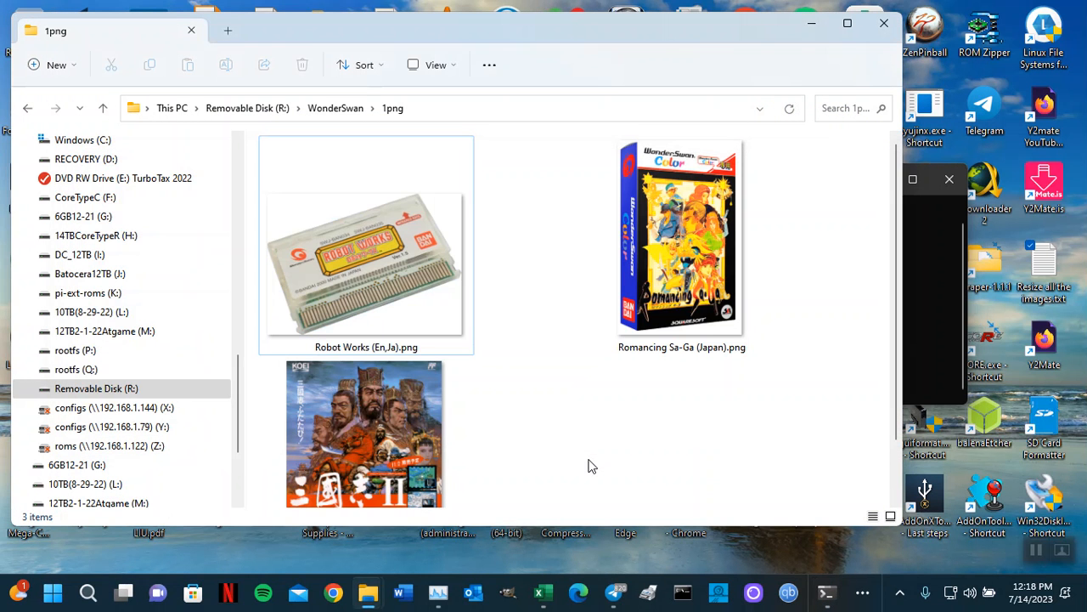
# Check the image dimensions of Robot Works (En,Ja).png in its file properties.
pyautogui.rightClick(418, 280)
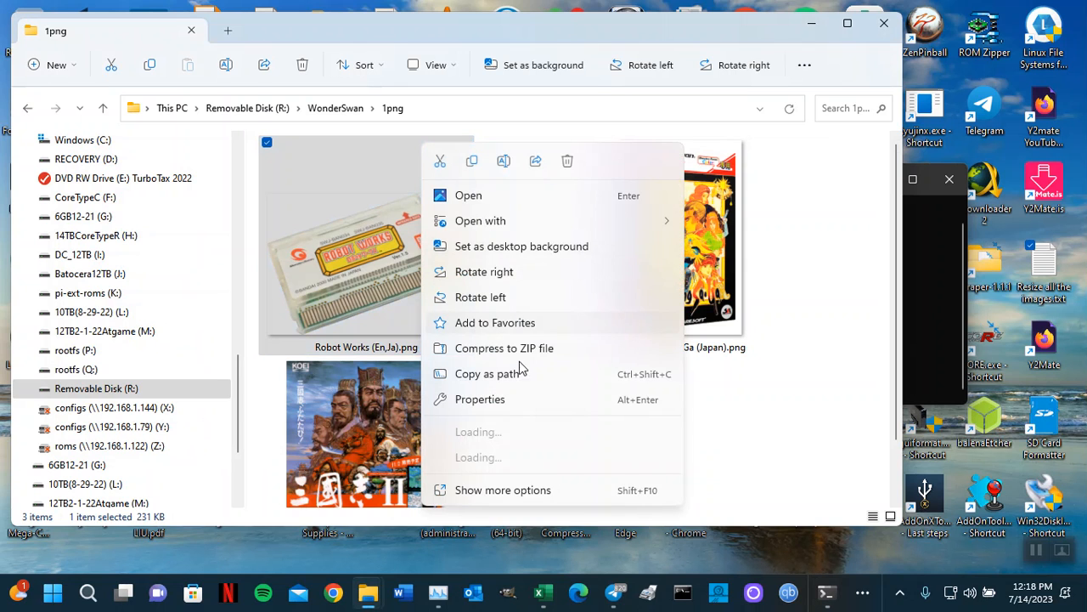
pyautogui.click(502, 401)
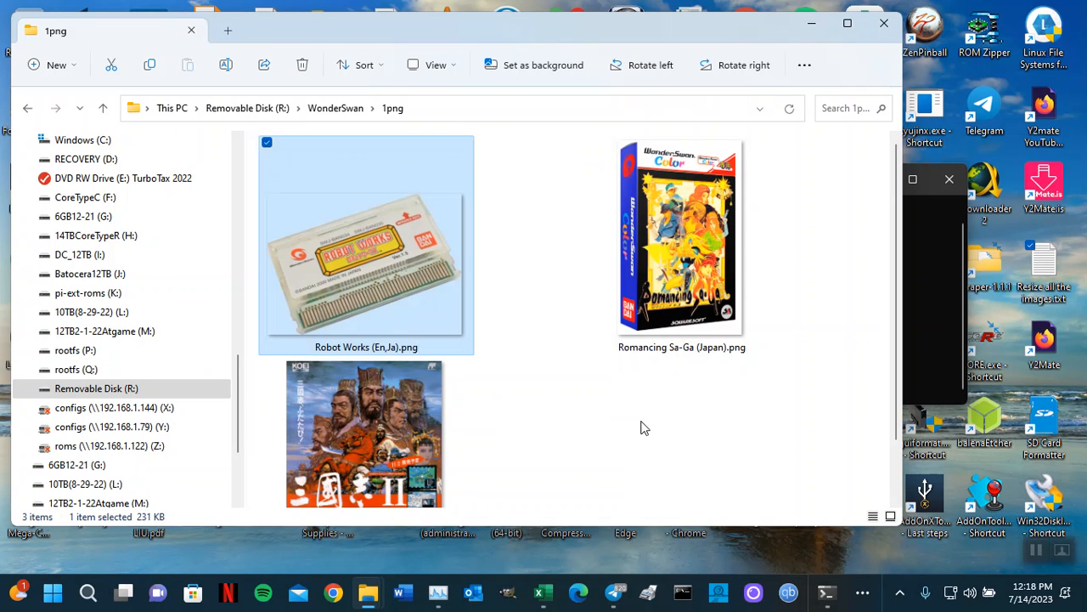
pyautogui.click(488, 197)
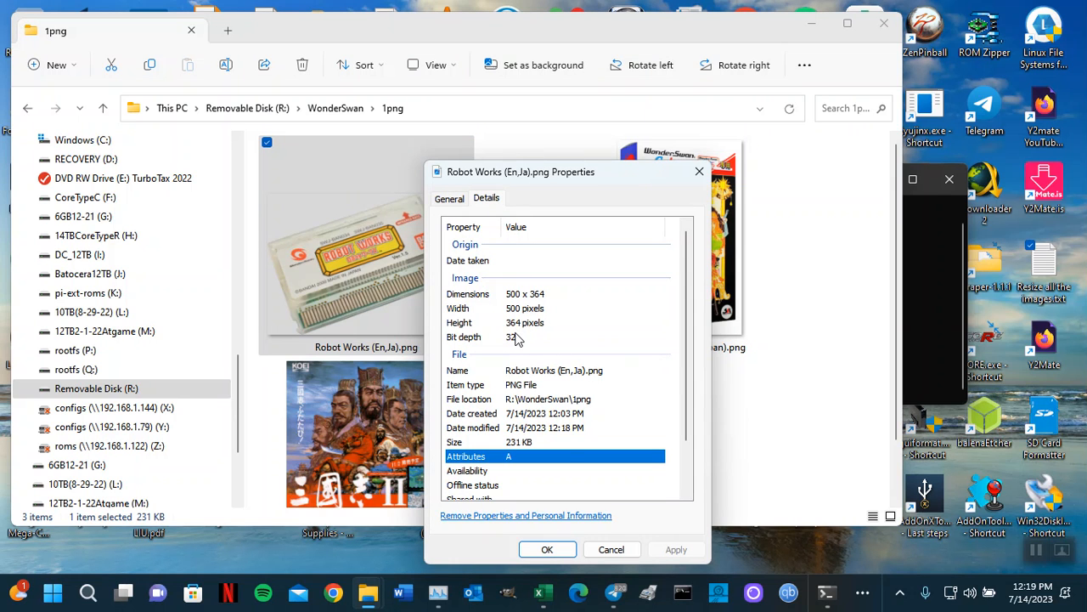
pyautogui.click(610, 549)
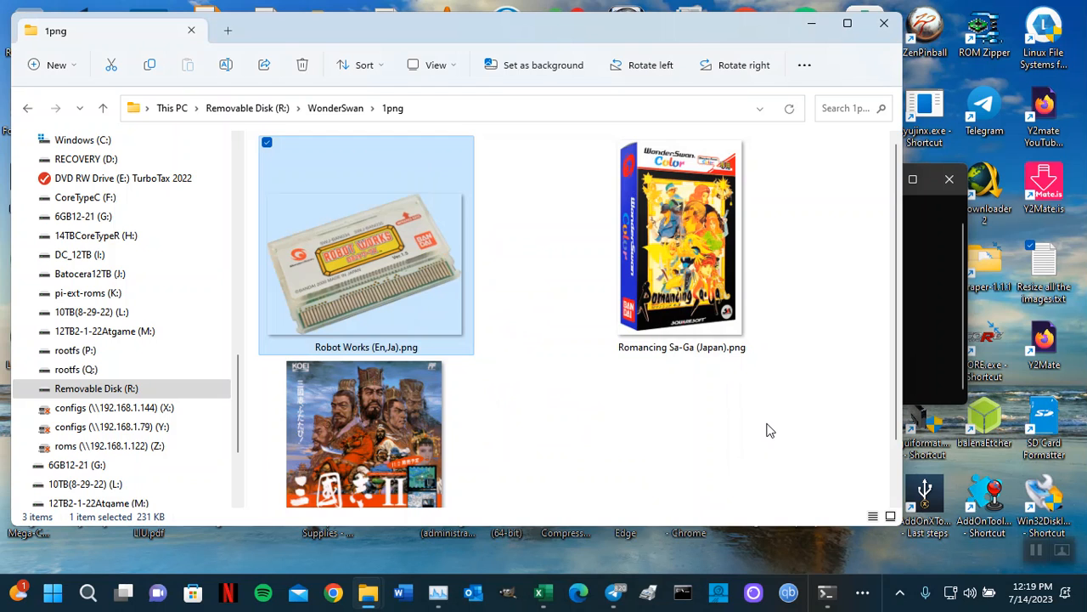
# Copy the file name Romancing Sa-Ga (Japan) without its extension, leaving the file's name as it is.
pyautogui.click(667, 293)
pyautogui.rightClick(665, 287)
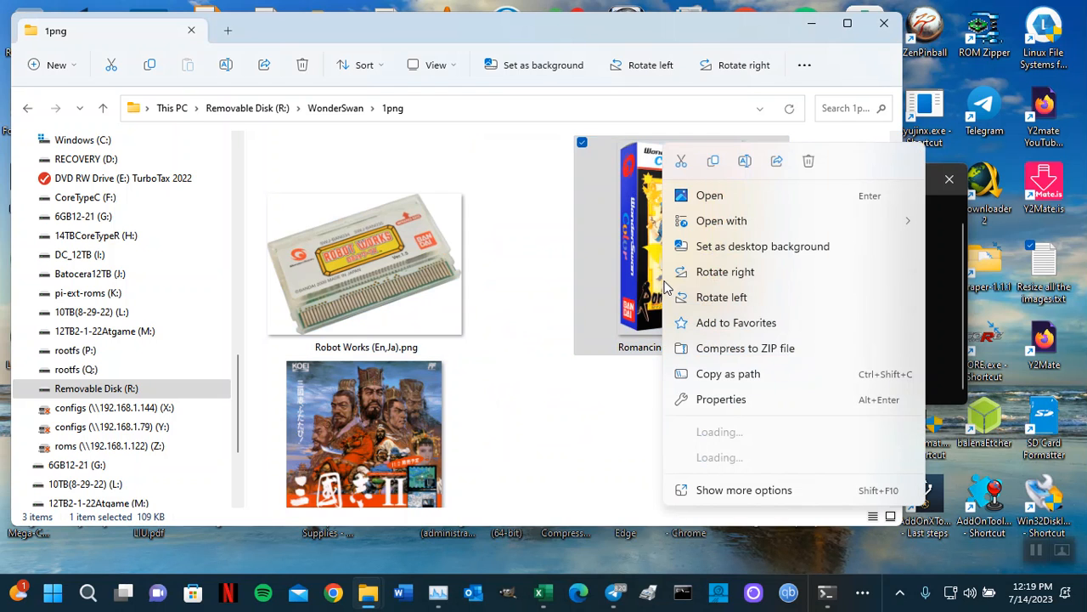
pyautogui.click(659, 345)
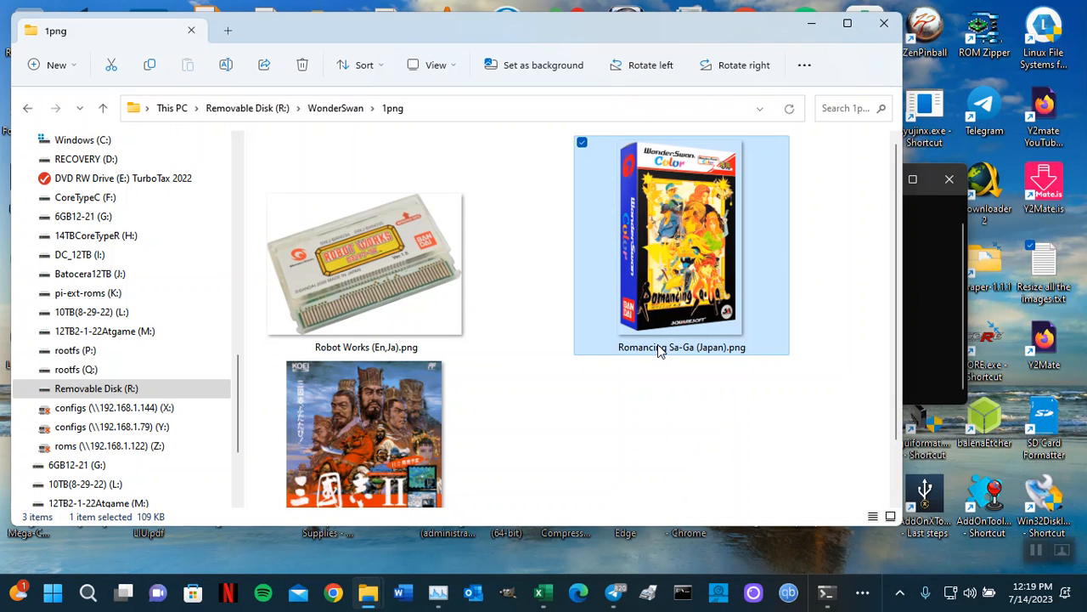
pyautogui.rightClick(659, 349)
pyautogui.click(565, 409)
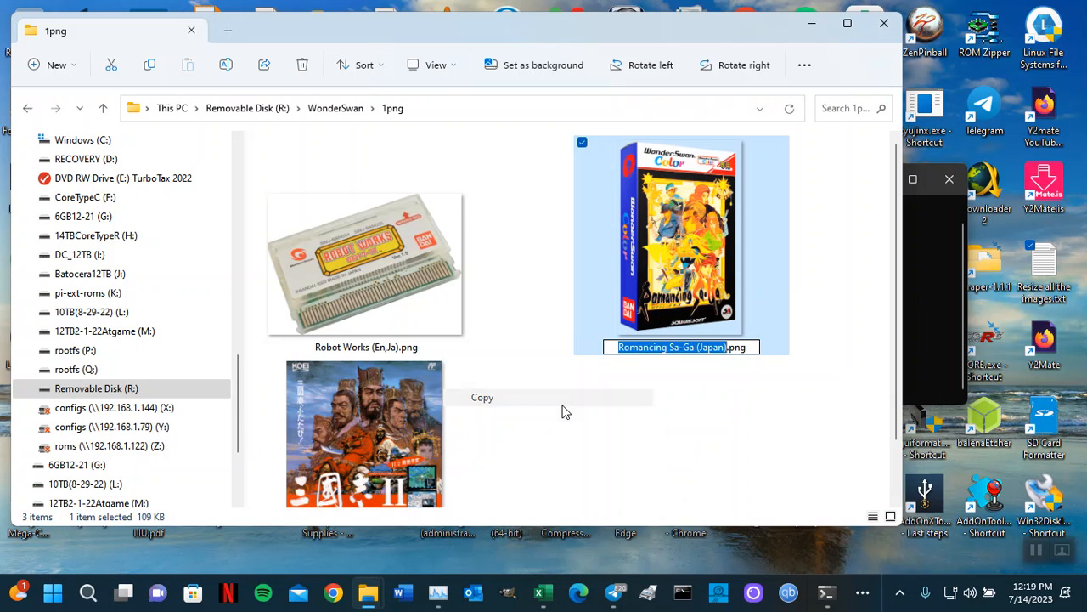
pyautogui.click(695, 267)
# Open Romancing Sa-Ga (Japan).png in Paint.
pyautogui.rightClick(695, 268)
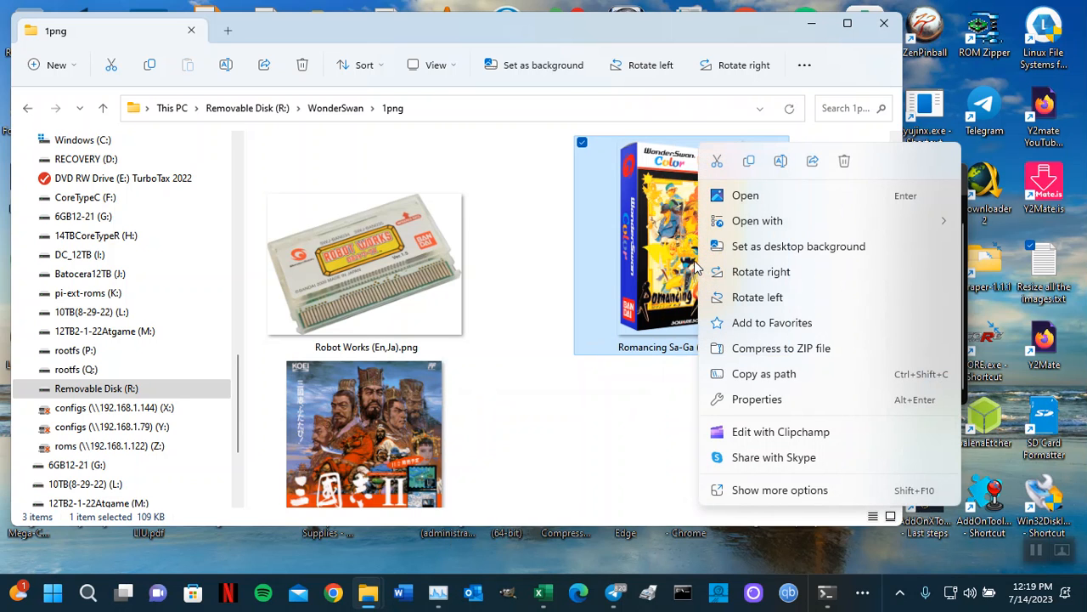
pyautogui.moveTo(756, 223)
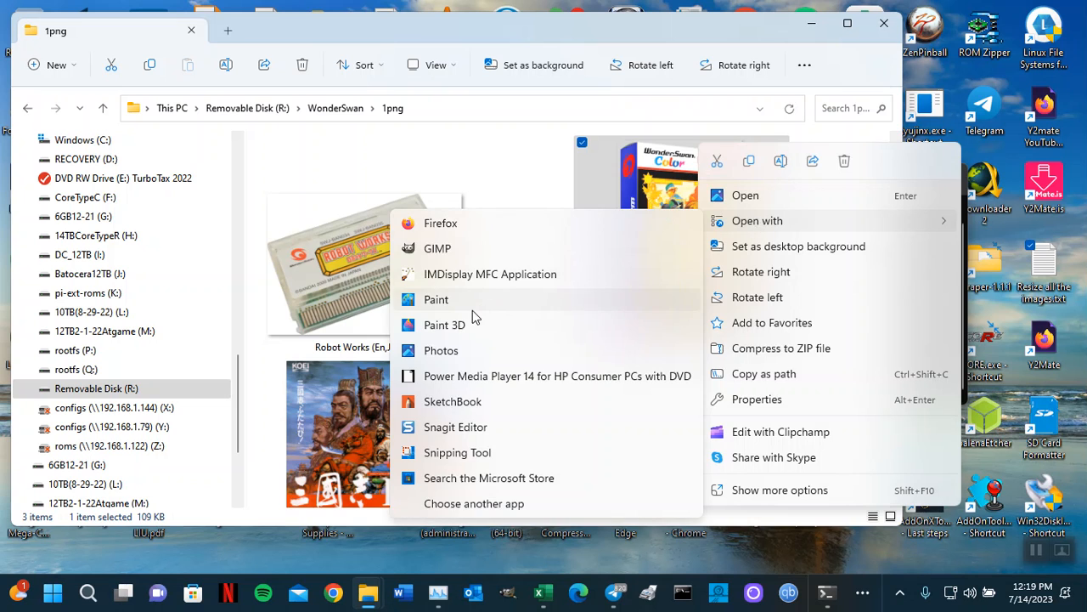
pyautogui.click(468, 305)
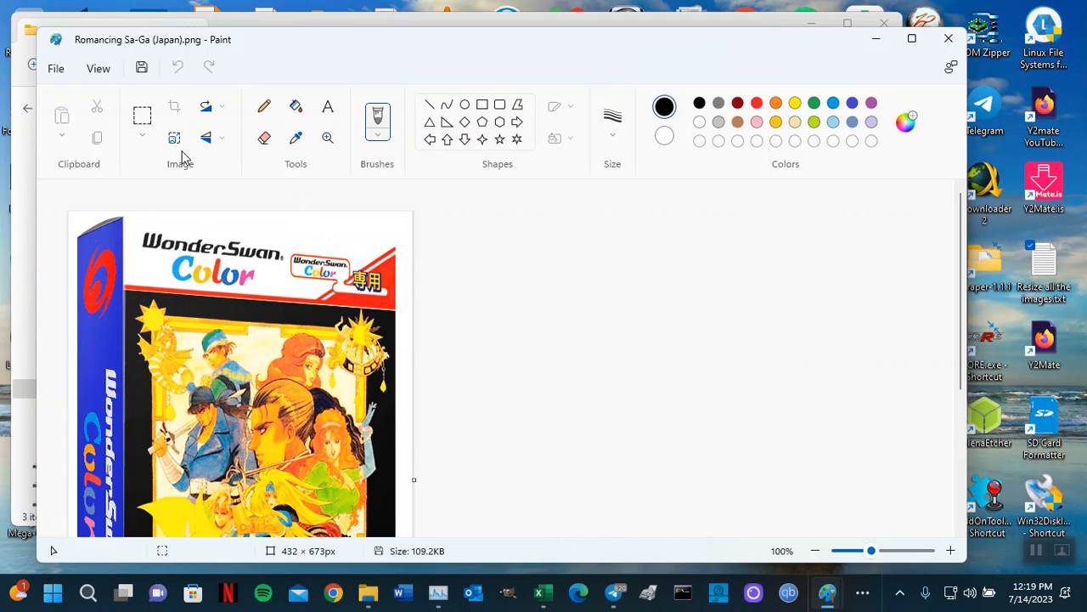
# Enter a 430 px height in Resize and Skew with proportions locked to check the matching width for the Romancing Sa-Ga image.
pyautogui.click(515, 222)
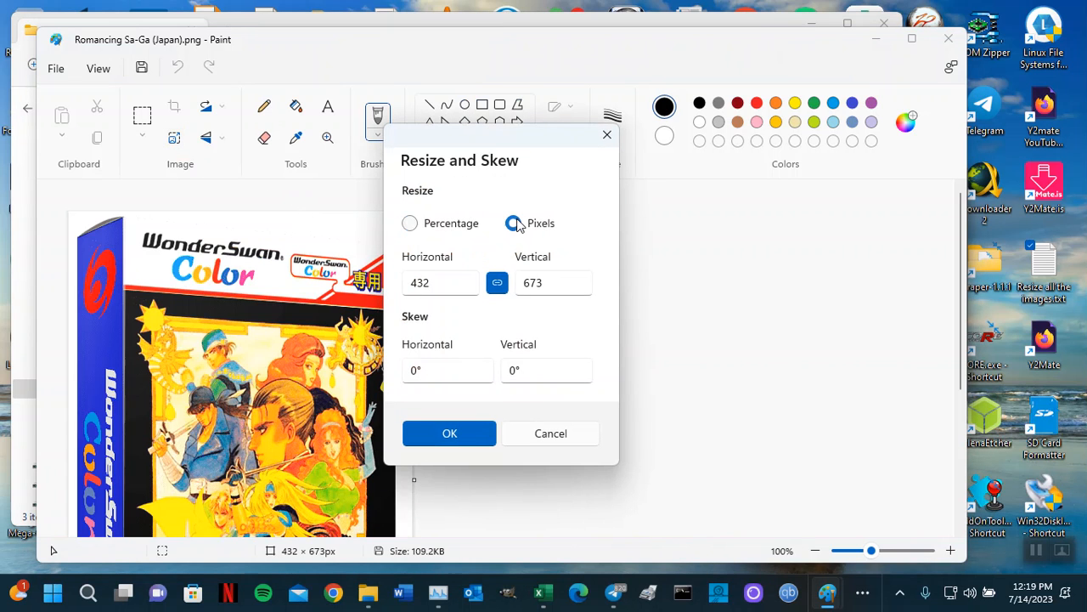
pyautogui.doubleClick(555, 281)
pyautogui.write('500')
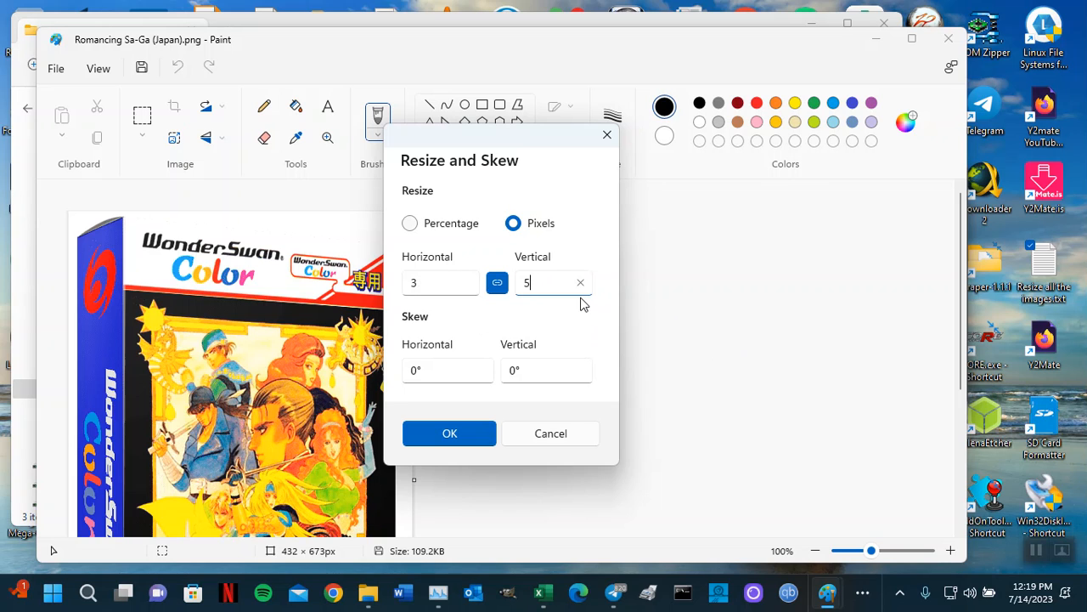
pyautogui.press('BackSpace')
pyautogui.write('430')
# In Command Prompt, recall the last mogrify command and delete the Robot Works (En,Ja) name from between its quotation marks.
pyautogui.hotkey('alt', 'Tab')
pyautogui.hotkey('alt', 'Tab')
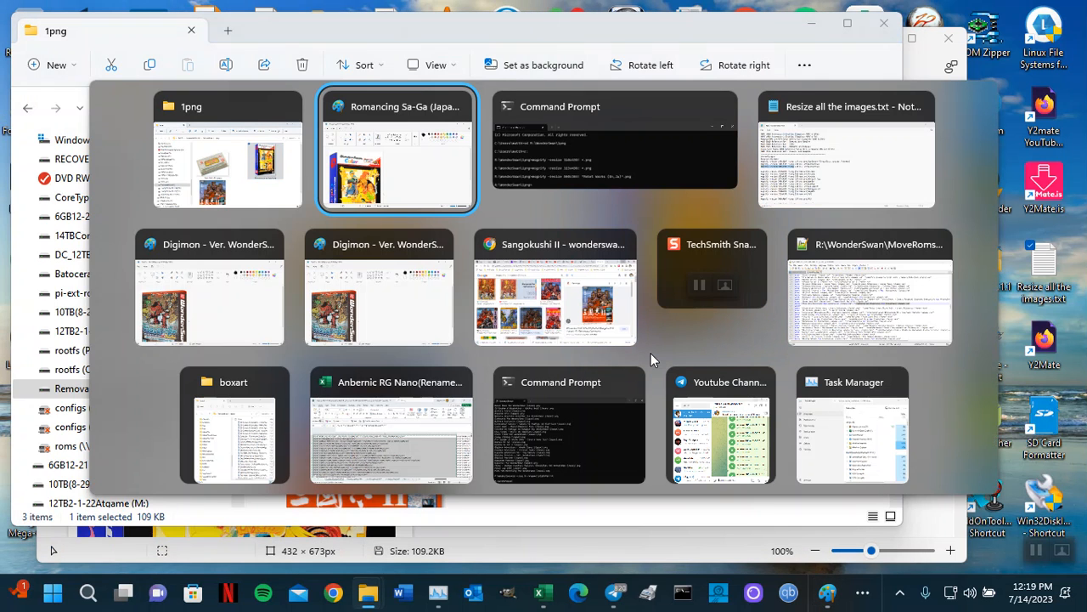
pyautogui.hotkey('alt', 'Tab')
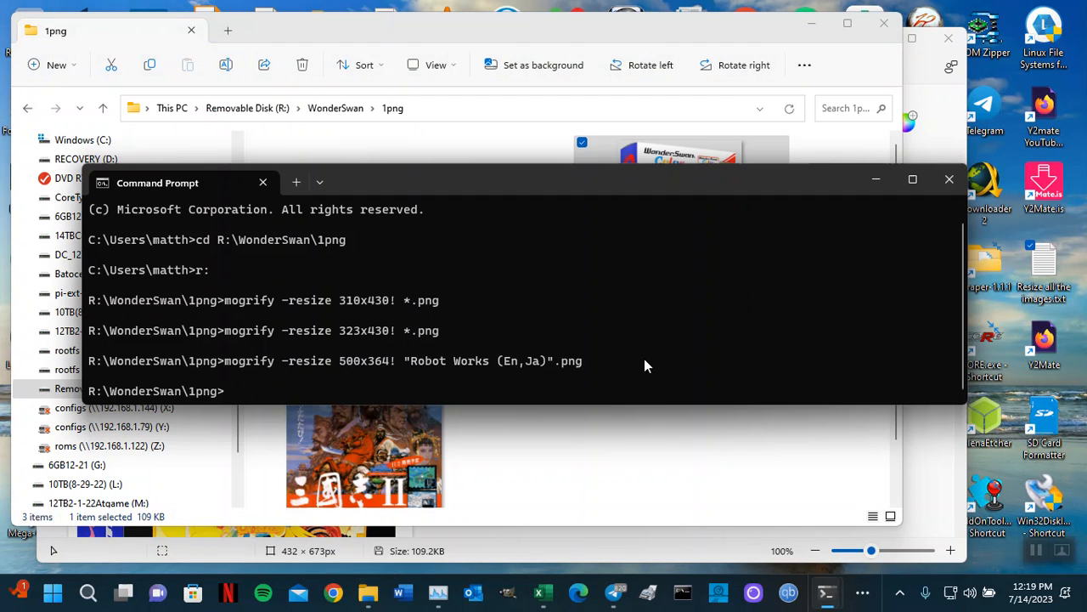
pyautogui.press('Up')
pyautogui.press('Left')
pyautogui.press('Left')
pyautogui.press('Left')
pyautogui.press('Left')
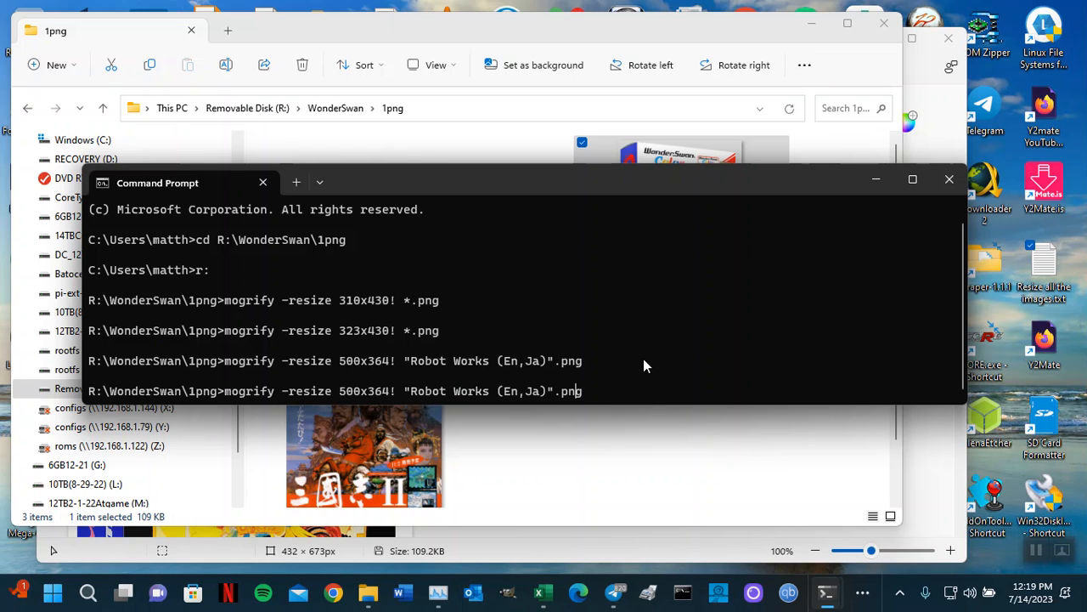
pyautogui.press('BackSpace')
pyautogui.press('BackSpace')
pyautogui.press('BackSpace')
pyautogui.press('BackSpace')
pyautogui.press('BackSpace')
pyautogui.press('BackSpace')
pyautogui.press('BackSpace')
pyautogui.press('BackSpace')
pyautogui.press('BackSpace')
pyautogui.press('BackSpace')
pyautogui.press('BackSpace')
pyautogui.press('BackSpace')
pyautogui.press('BackSpace')
pyautogui.press('BackSpace')
pyautogui.press('BackSpace')
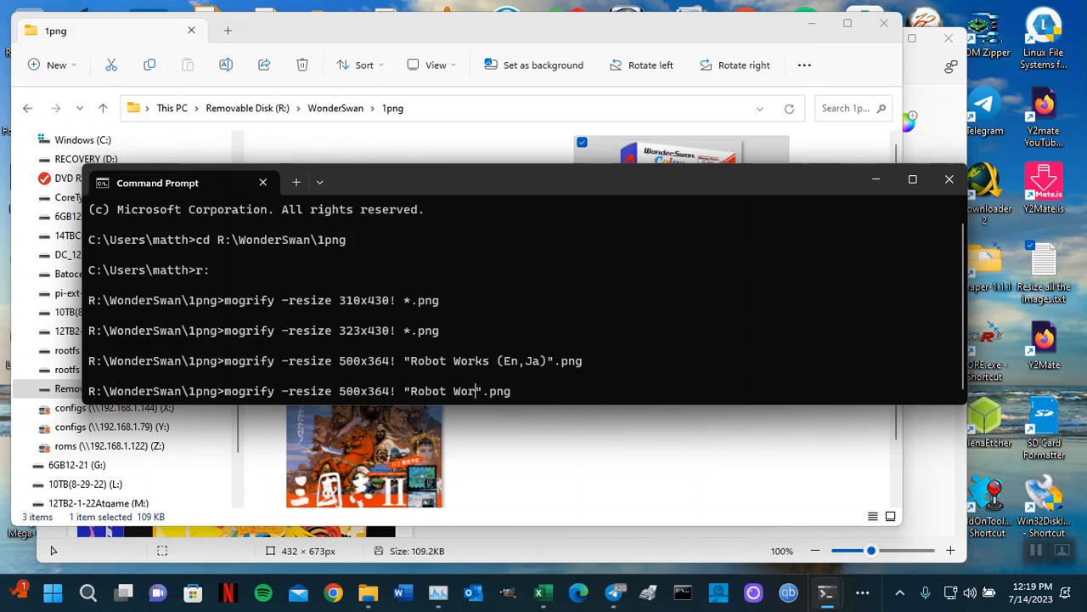
pyautogui.press('BackSpace')
pyautogui.press('BackSpace')
pyautogui.press('BackSpace')
pyautogui.press('BackSpace')
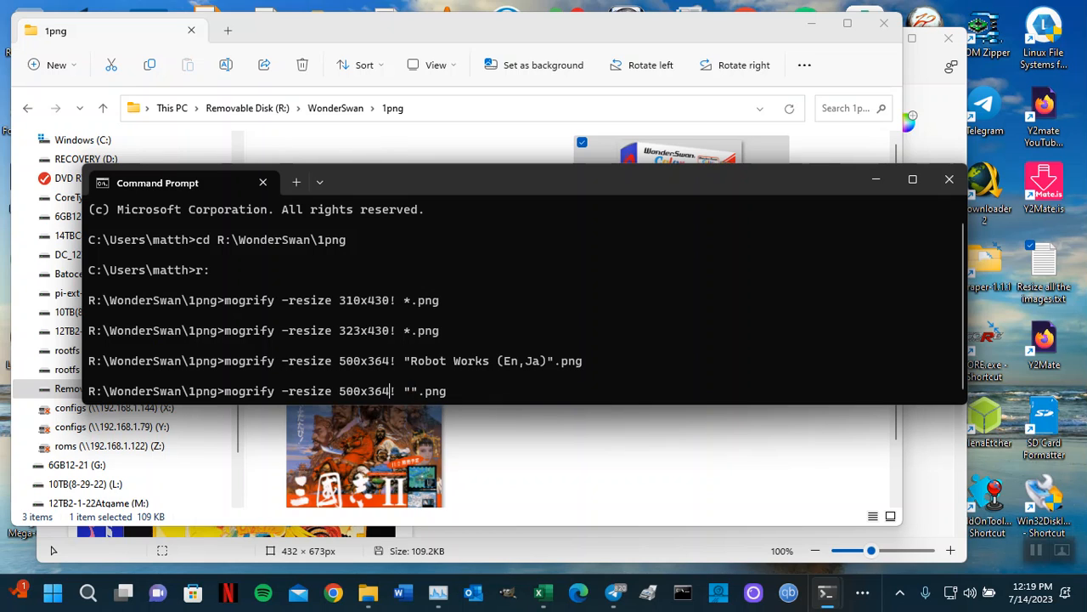
# Change the command's resize dimensions to 276x430! and insert the copied name Romancing Sa-Ga (Japan) between the quotation marks.
pyautogui.press('BackSpace')
pyautogui.press('BackSpace')
pyautogui.press('BackSpace')
pyautogui.write('430')
pyautogui.press('Left')
pyautogui.press('Left')
pyautogui.press('BackSpace')
pyautogui.press('BackSpace')
pyautogui.press('BackSpace')
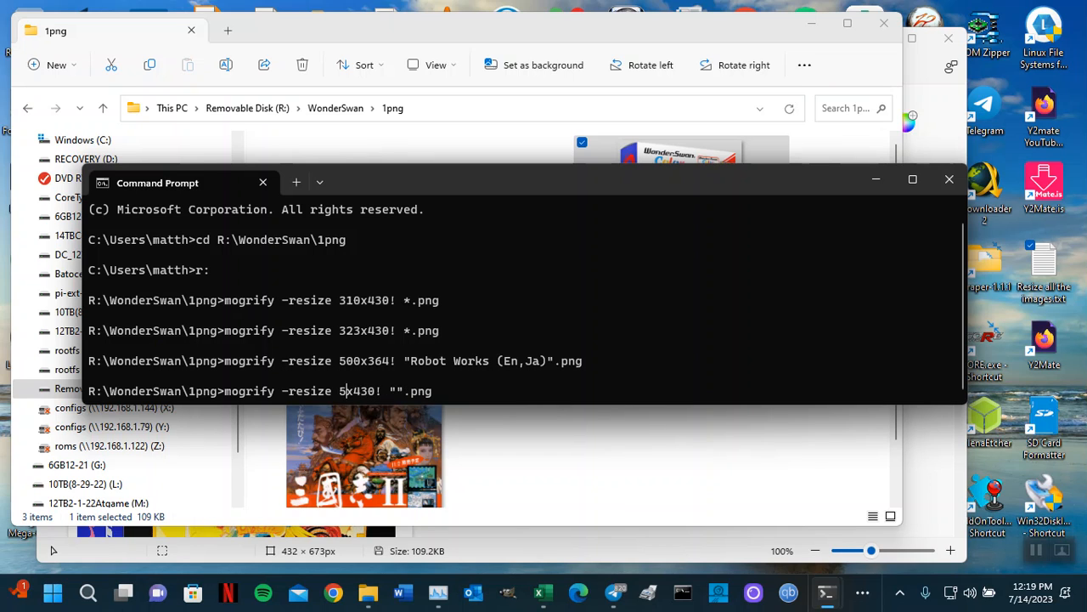
pyautogui.write('276')
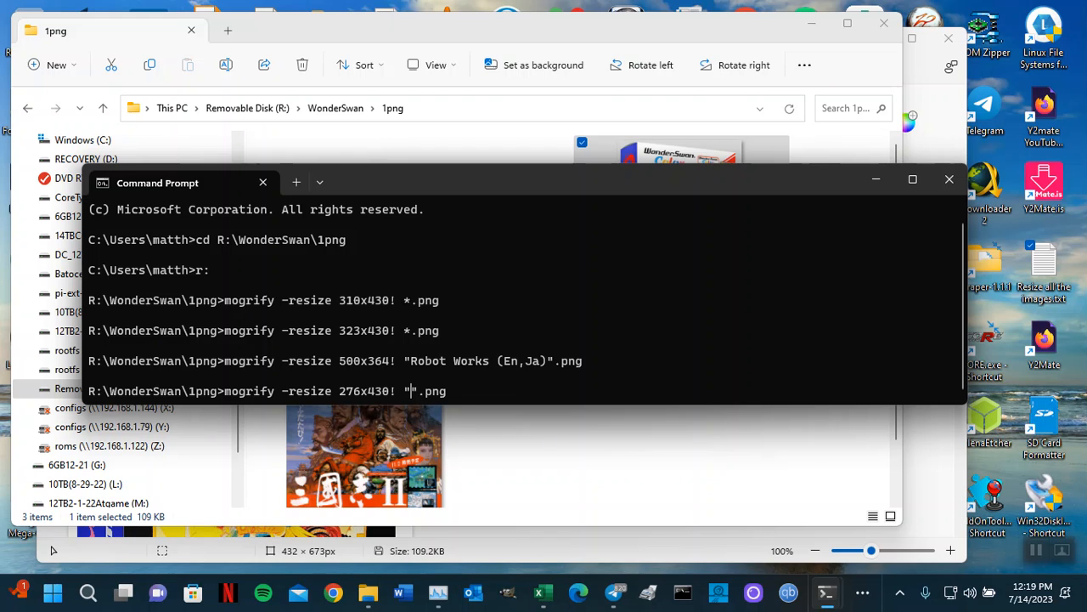
pyautogui.hotkey('ctrl', 'v')
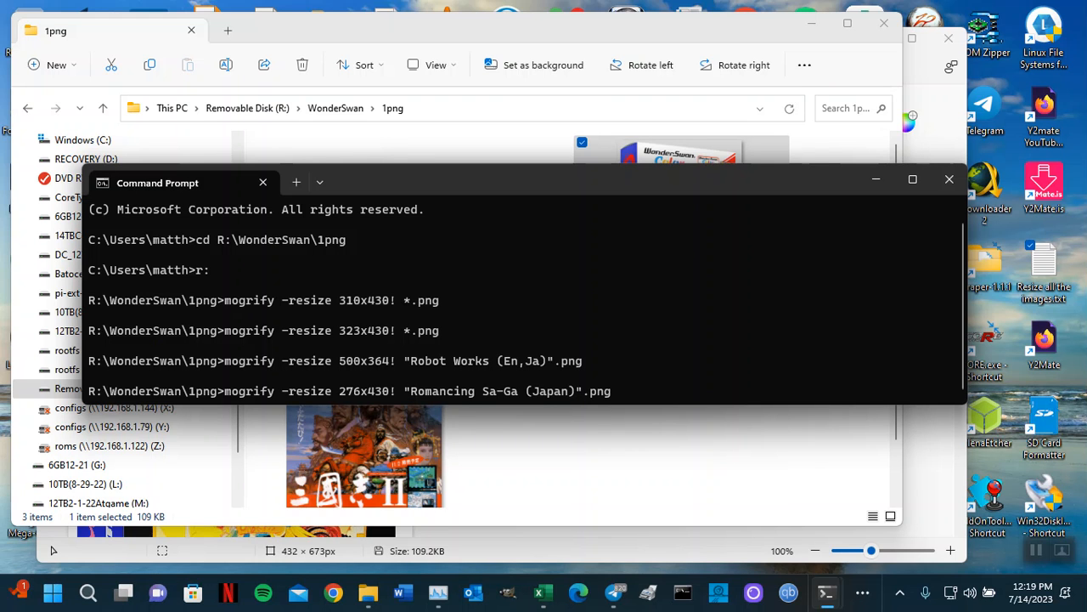
# Return to Paint, dismiss Resize and Skew without applying it and close the Romancing Sa-Ga image.
pyautogui.hotkey('alt', 'Tab')
pyautogui.hotkey('alt', 'Tab')
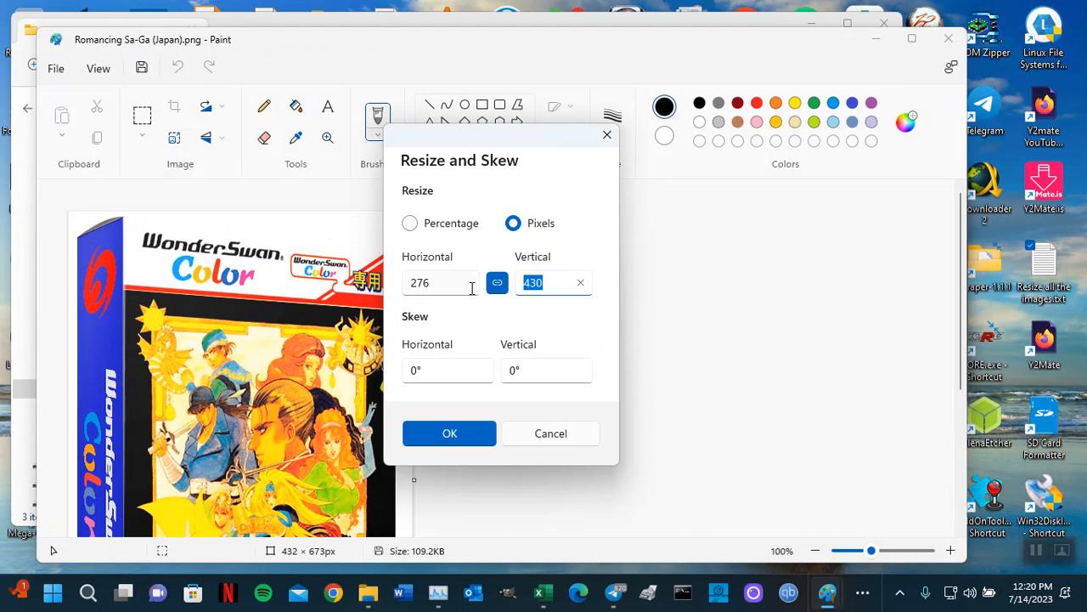
pyautogui.click(607, 135)
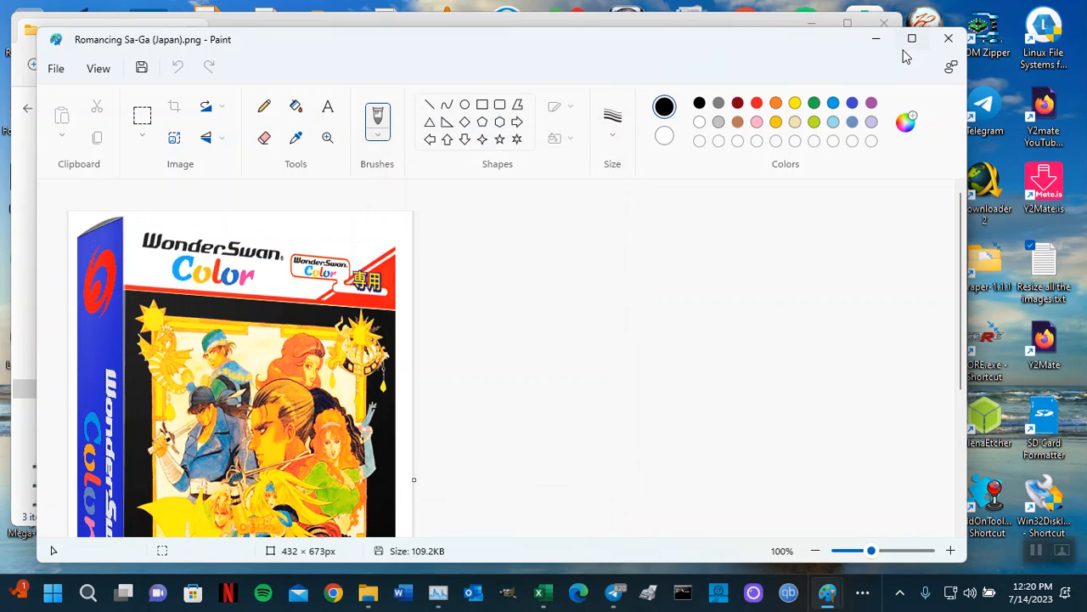
pyautogui.click(949, 38)
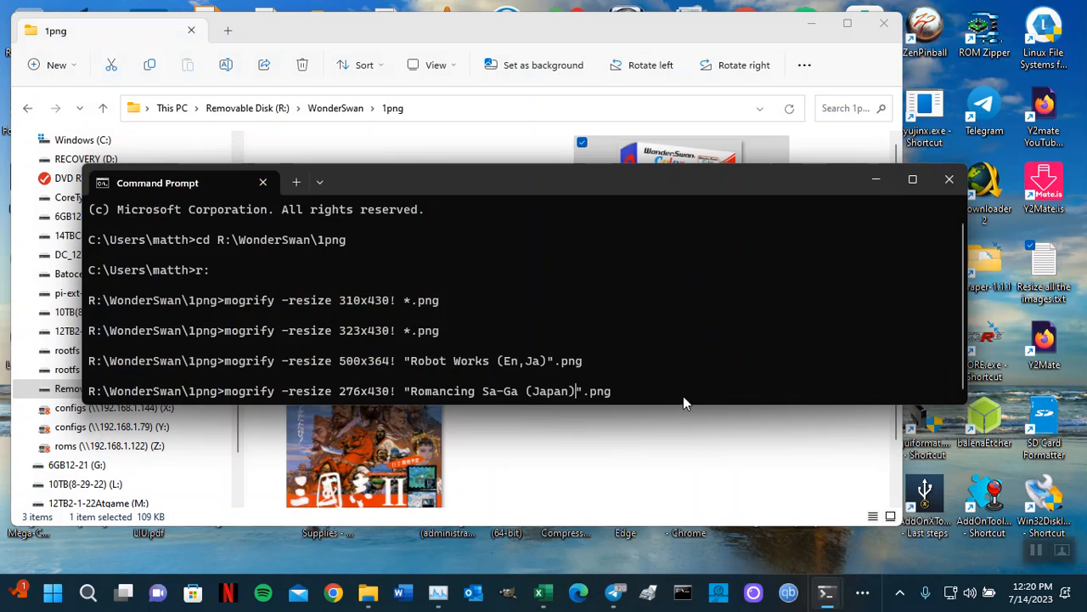
# Run the prepared mogrify command to resize "Romancing Sa-Ga (Japan)".png to 276x430.
pyautogui.press('Right')
pyautogui.press('Right')
pyautogui.press('Right')
pyautogui.press('Right')
pyautogui.press('Right')
pyautogui.press('Return')
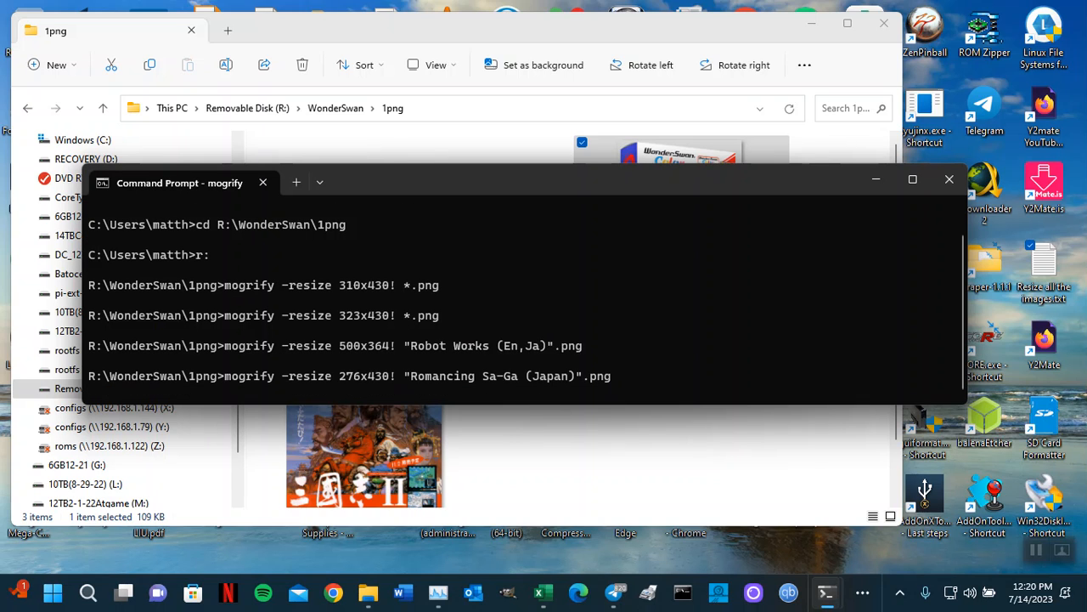
# Open the Sangokushi II for WonderSwan (Japan).png image from the 1png folder in Paint.
pyautogui.click(644, 473)
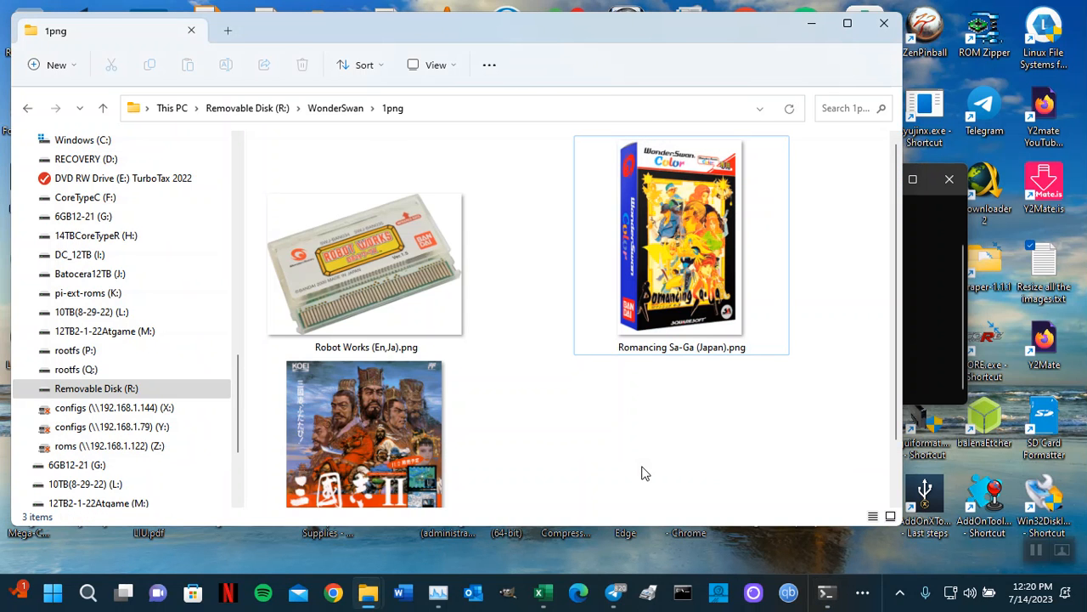
pyautogui.click(401, 446)
pyautogui.rightClick(401, 446)
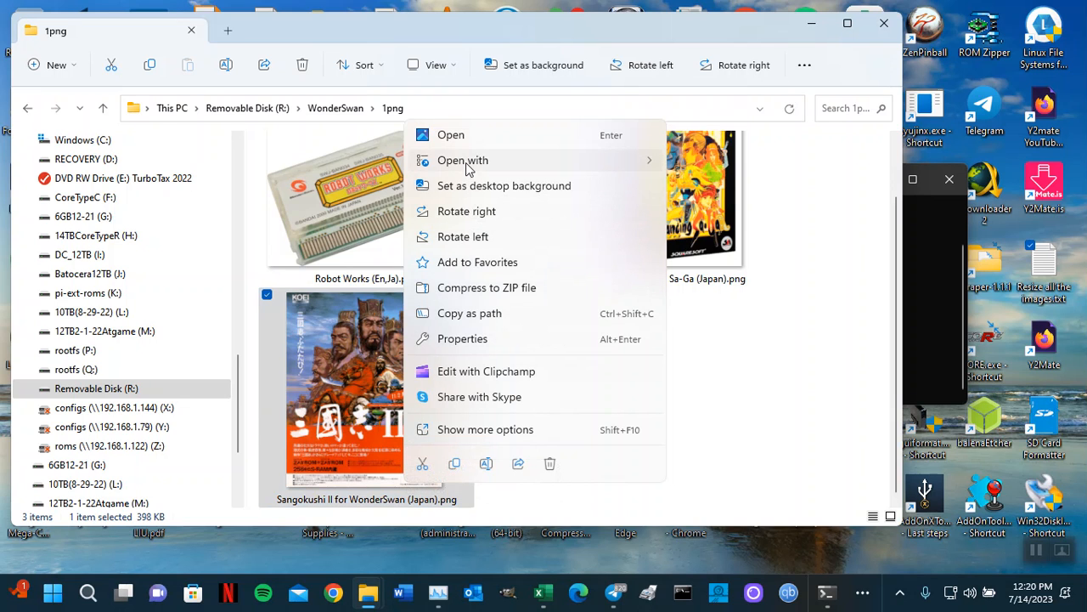
pyautogui.moveTo(466, 168)
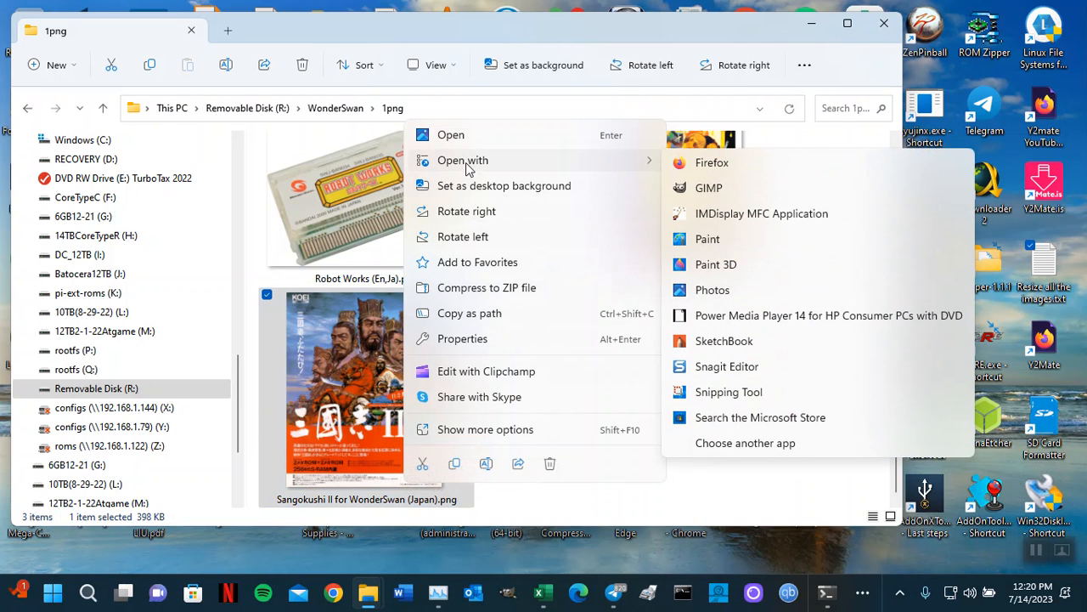
pyautogui.click(753, 251)
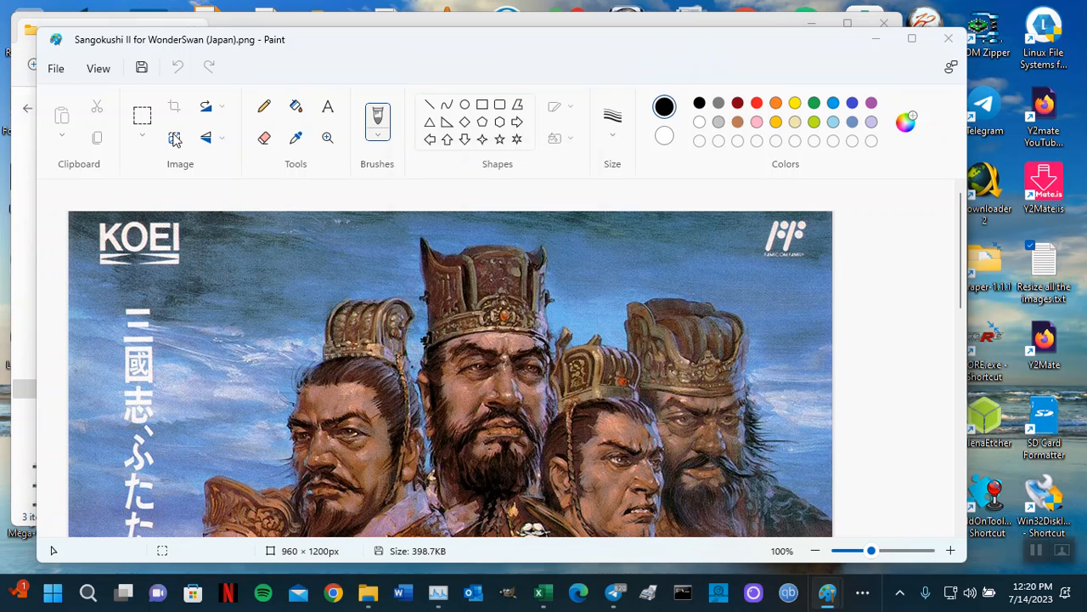
# Resize the Sangokushi II image by pixels to a vertical size of 430, keeping its proportions.
pyautogui.click(175, 138)
pyautogui.click(515, 223)
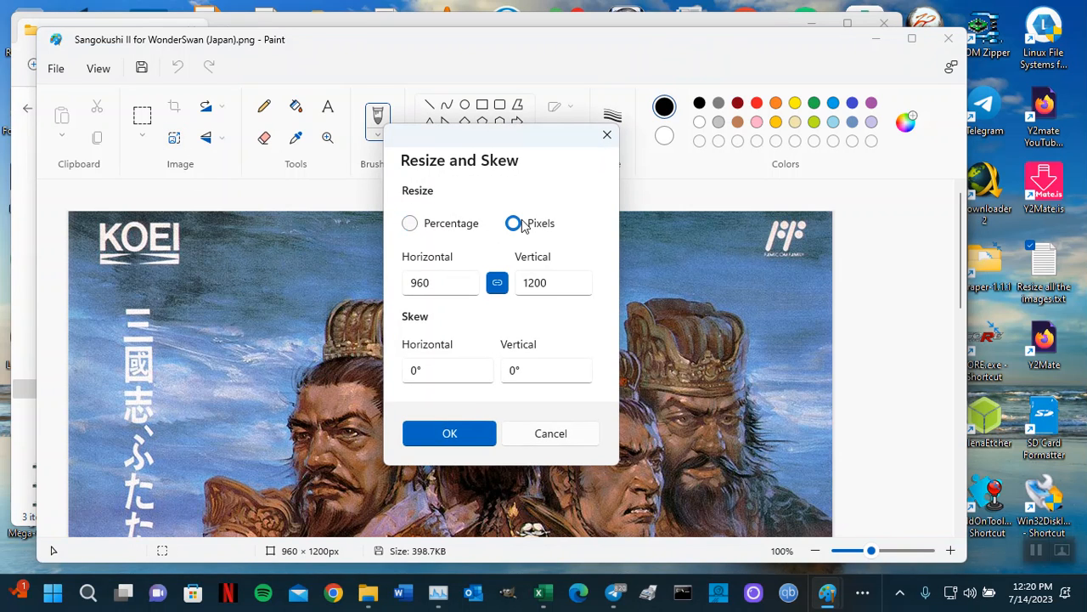
pyautogui.doubleClick(563, 285)
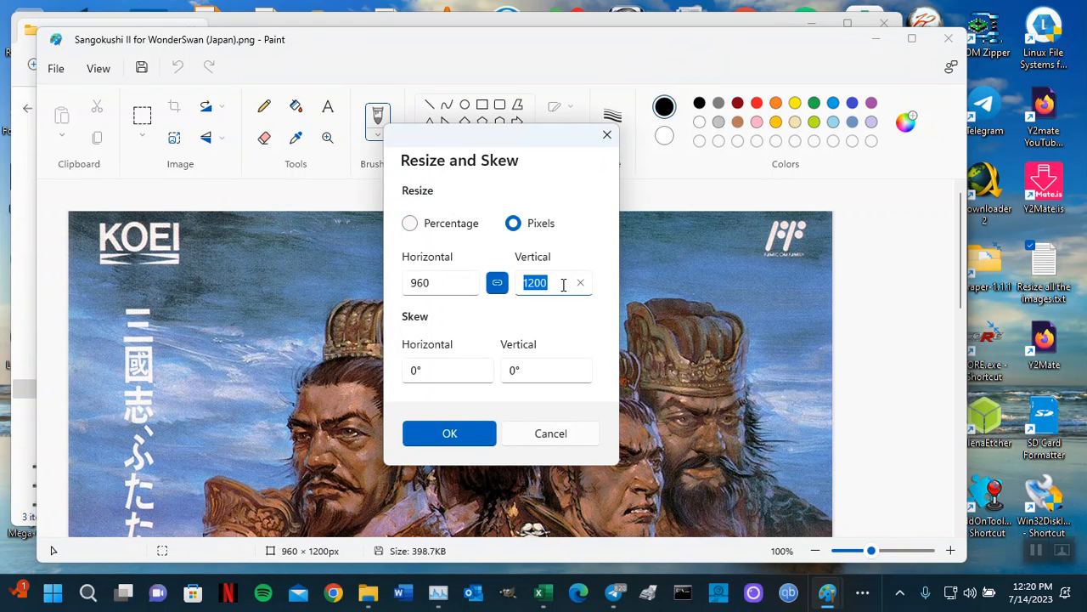
pyautogui.write('430')
pyautogui.click(459, 438)
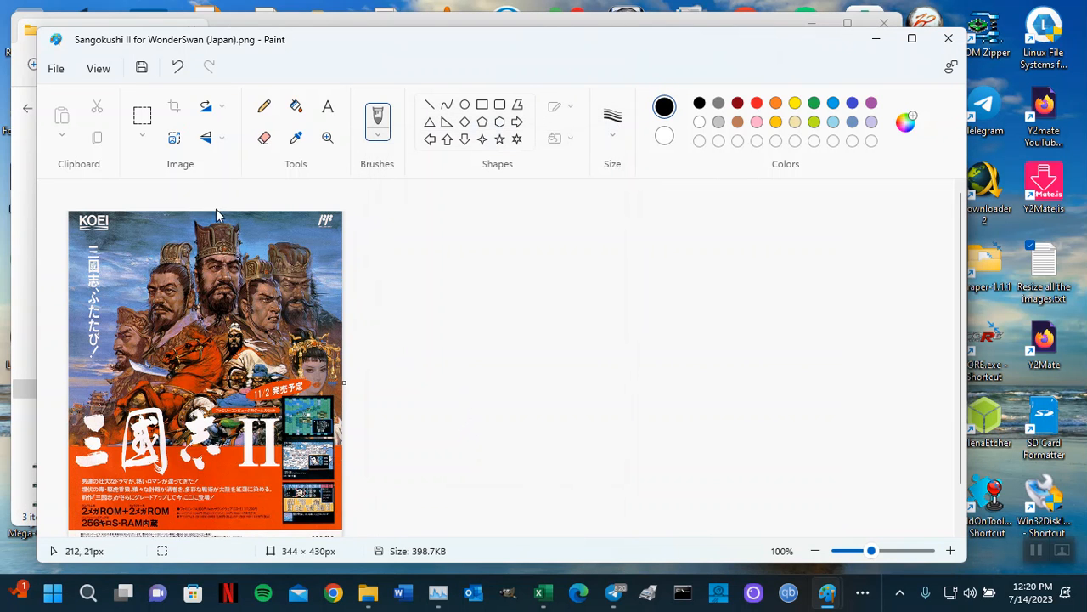
# Save the resized Sangokushi II image and close Paint.
pyautogui.click(141, 67)
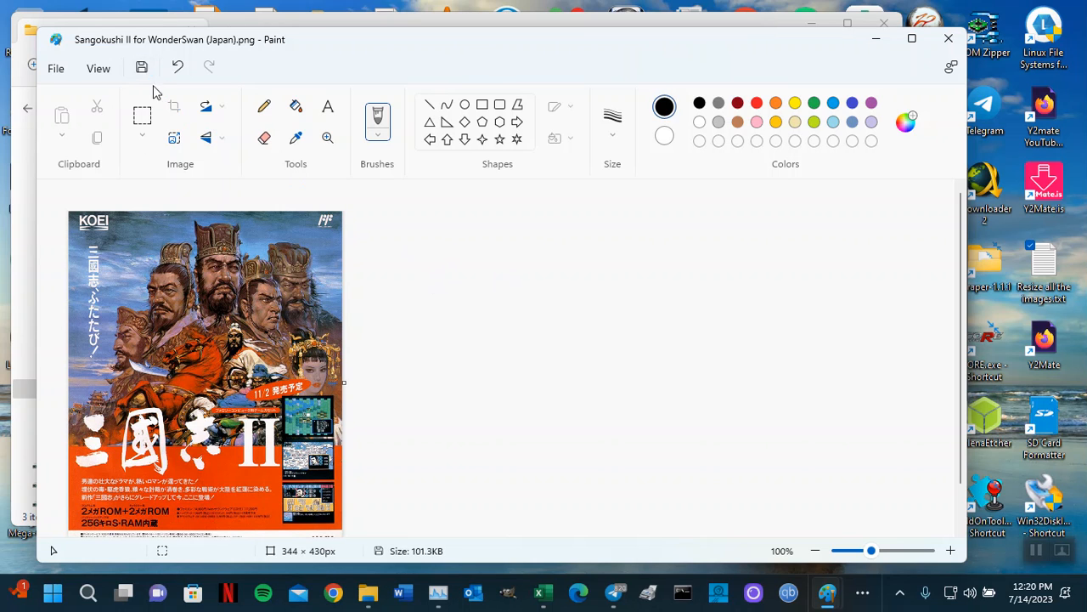
pyautogui.click(949, 40)
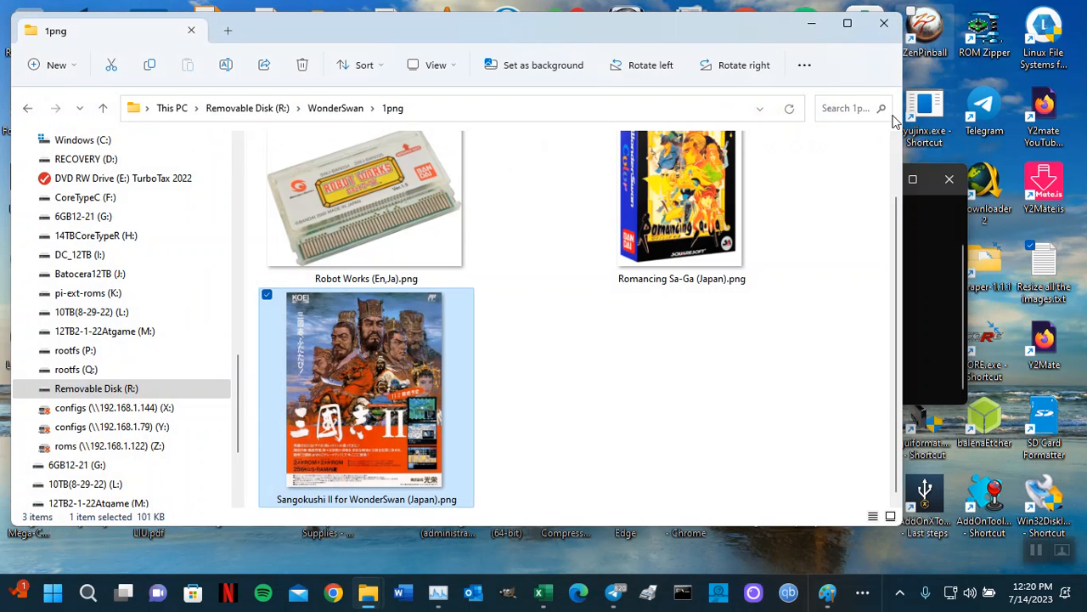
pyautogui.click(662, 397)
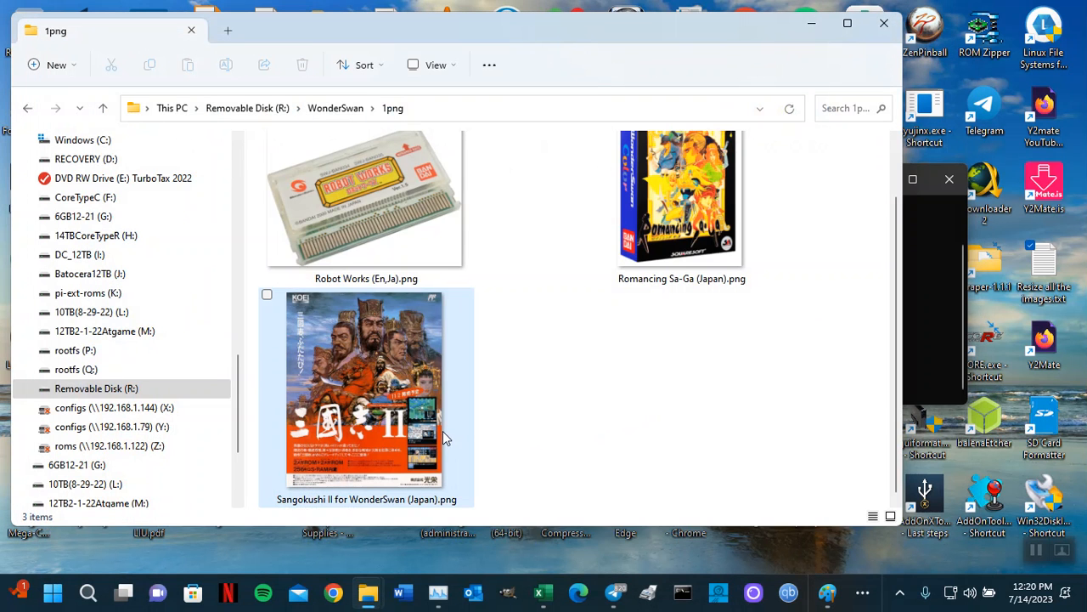
# Move the Sangokushi II, Robot Works and Romancing Sa-Ga images from 1png into the boxart folder.
pyautogui.click(438, 407)
pyautogui.keyDown('ctrl'); pyautogui.click(396, 241); pyautogui.keyUp('ctrl')
pyautogui.keyDown('ctrl'); pyautogui.click(617, 209); pyautogui.keyUp('ctrl')
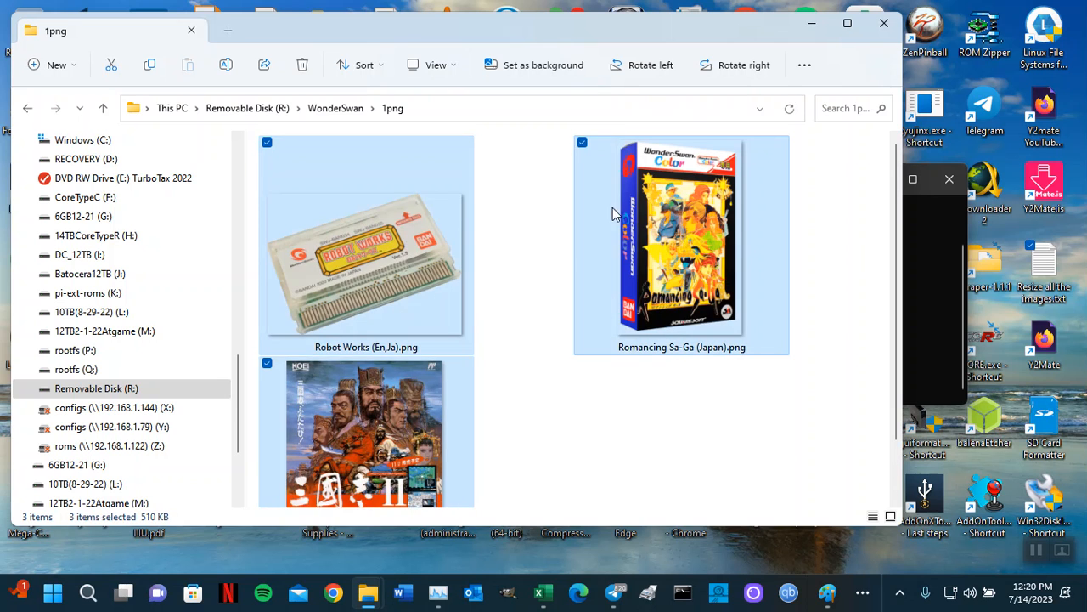
pyautogui.rightClick(607, 197)
pyautogui.click(636, 192)
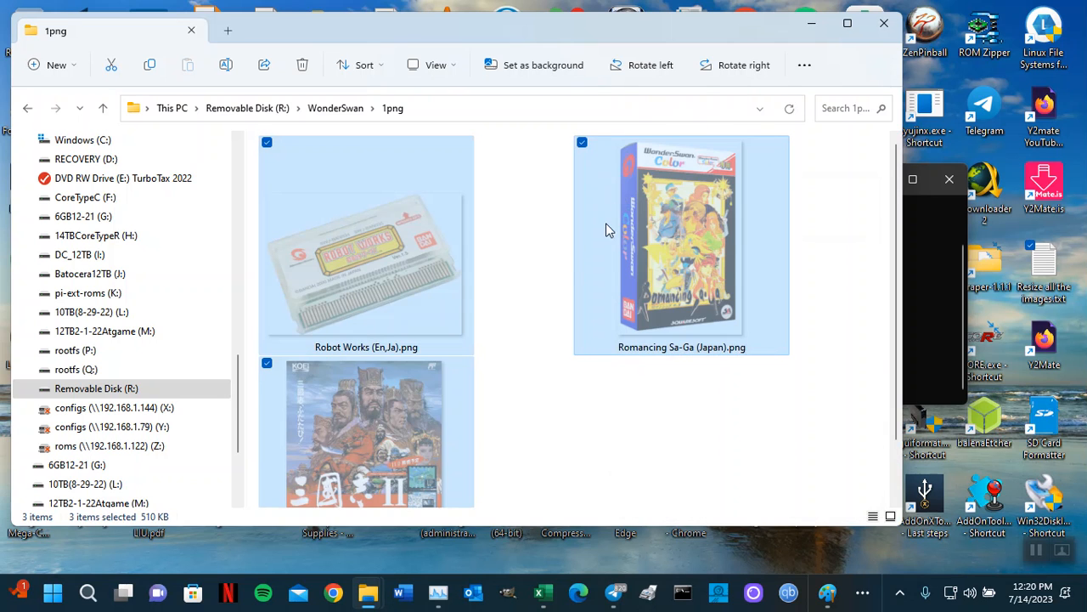
pyautogui.click(564, 378)
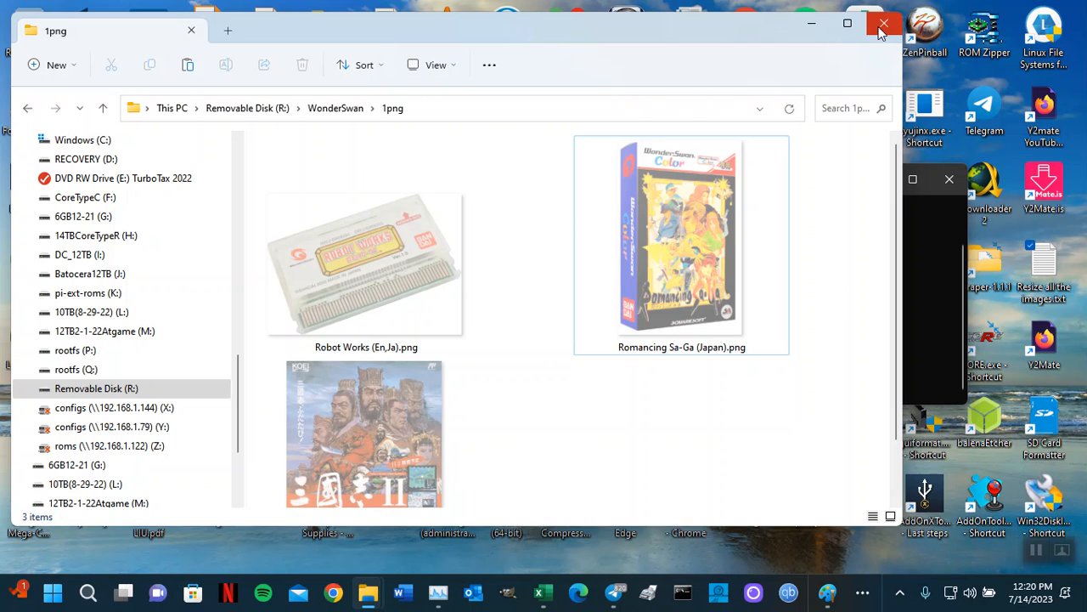
pyautogui.click(102, 108)
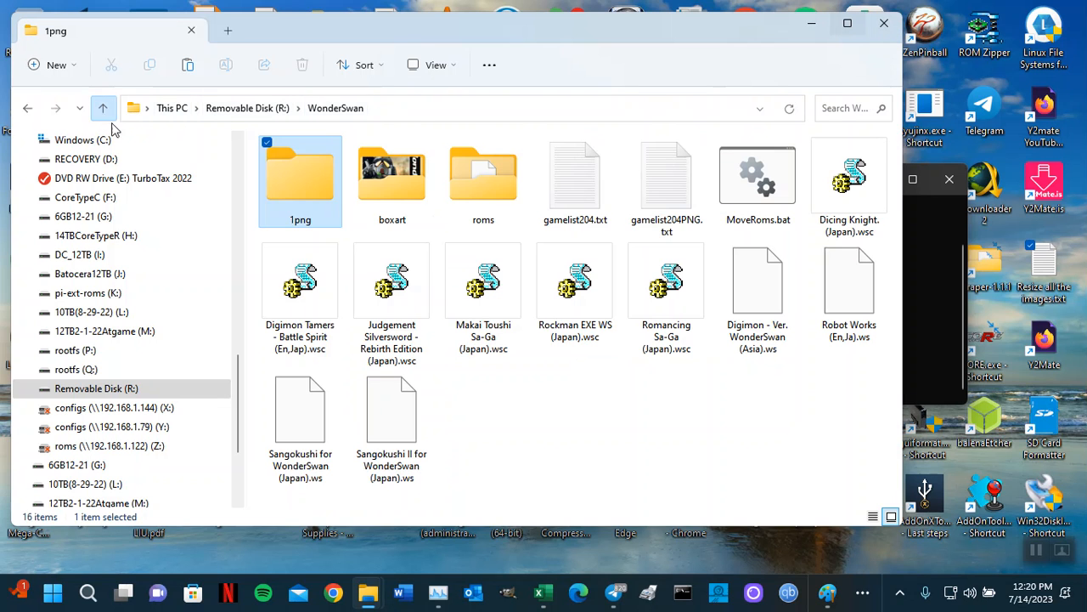
pyautogui.doubleClick(405, 208)
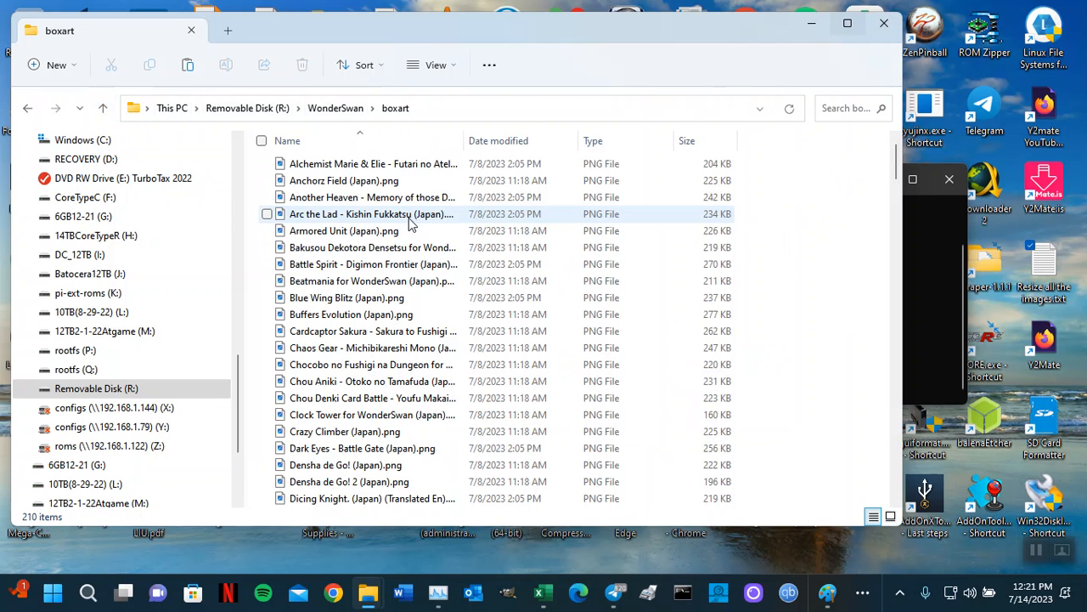
pyautogui.hotkey('ctrl', 'v')
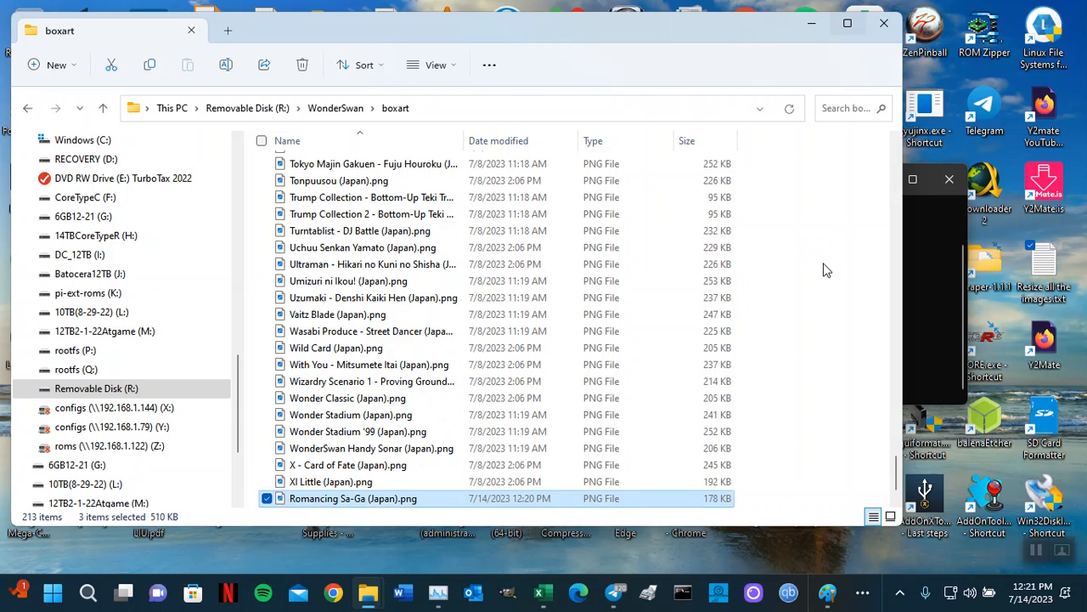
# Move all the PNG files from the boxart folder up into the WonderSwan folder.
pyautogui.hotkey('ctrl', 'a')
pyautogui.rightClick(393, 199)
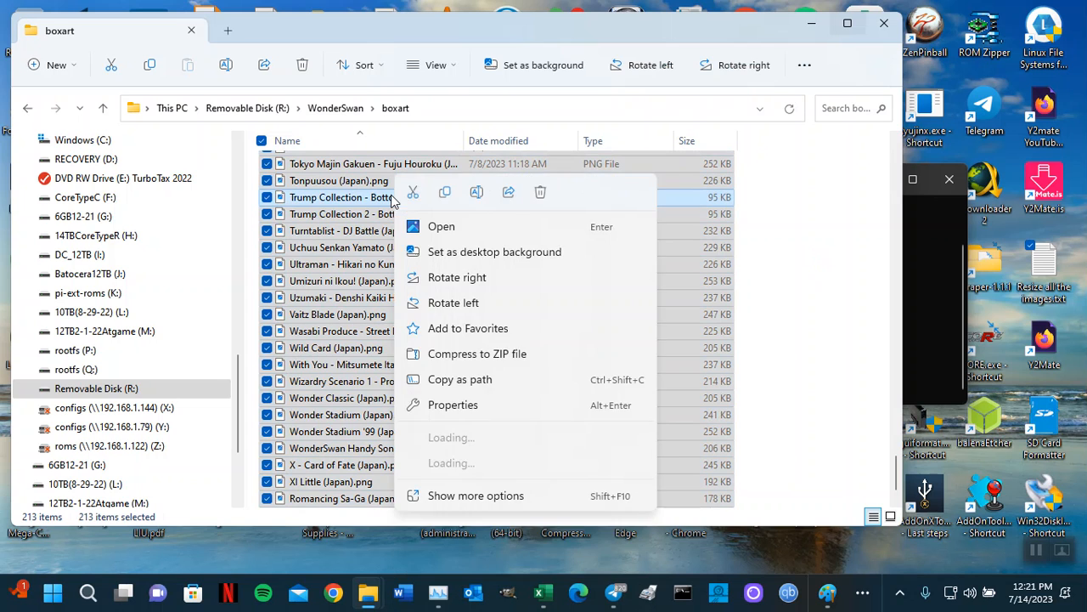
pyautogui.click(410, 194)
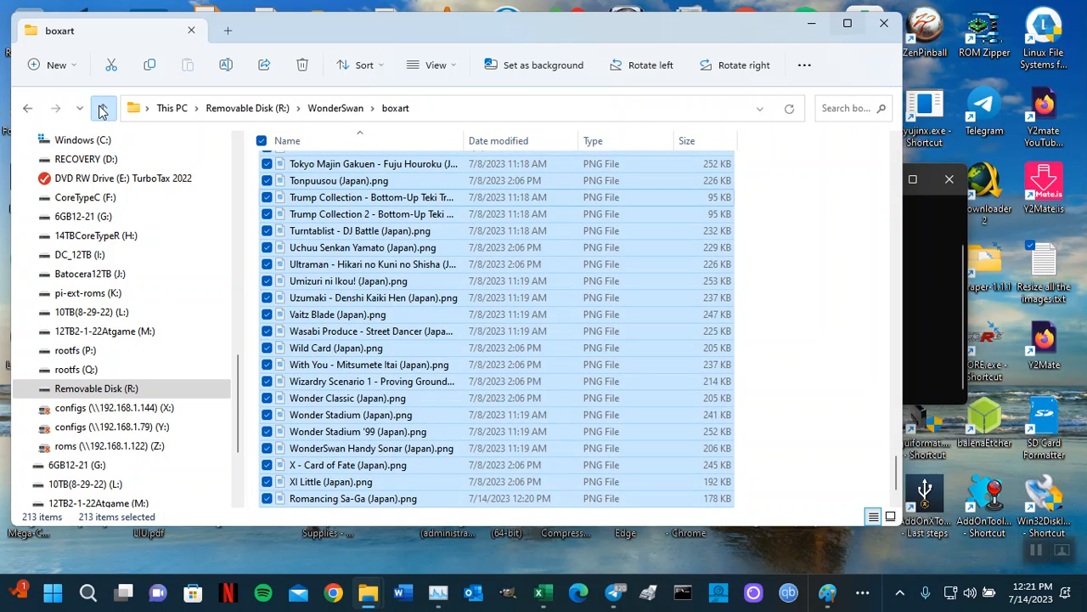
pyautogui.click(103, 109)
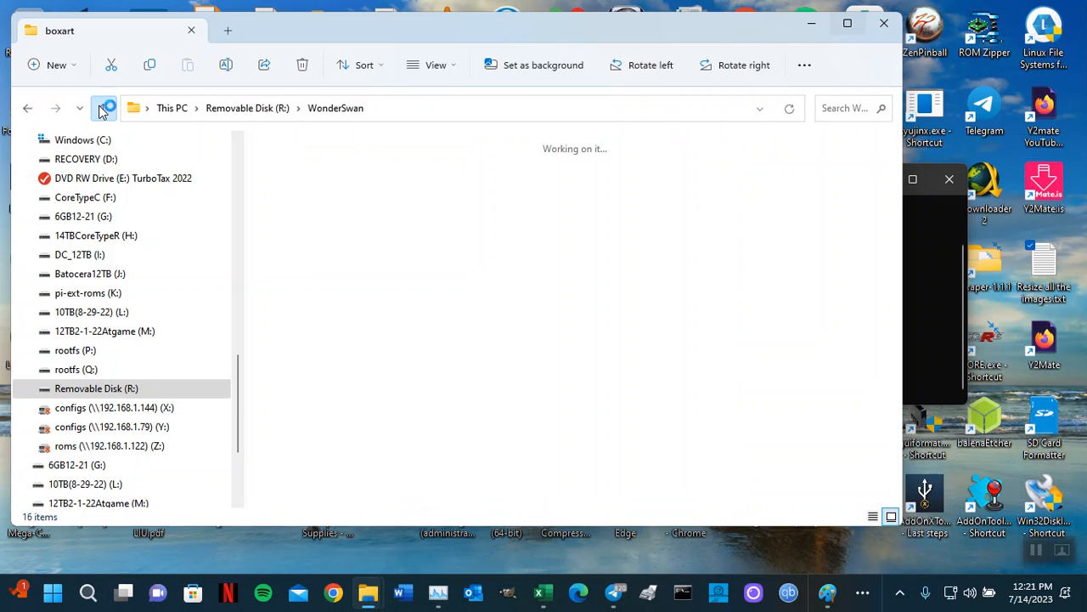
pyautogui.click(568, 421)
pyautogui.rightClick(614, 409)
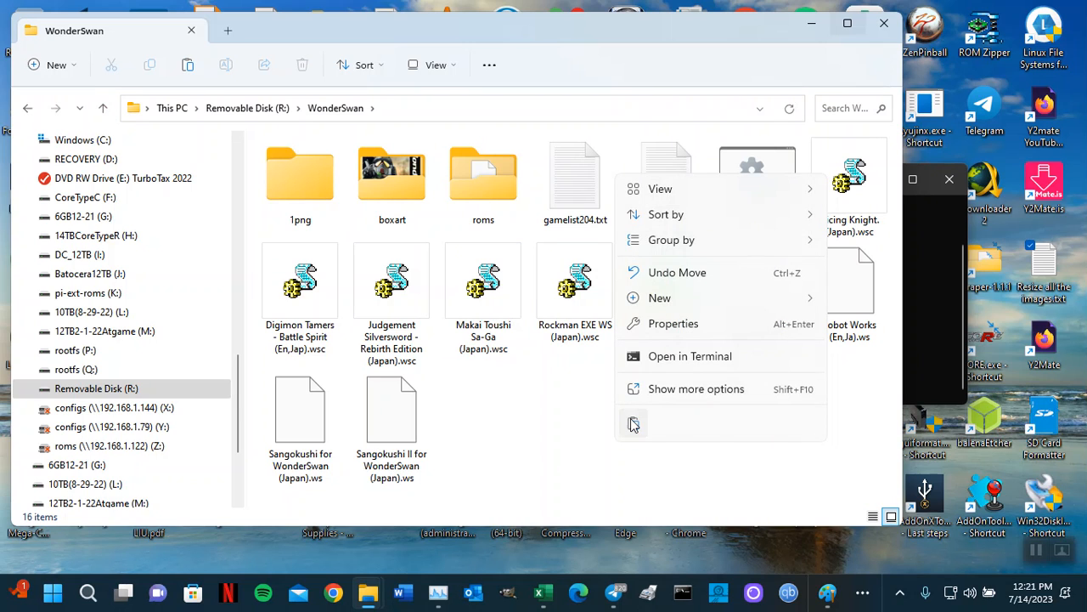
pyautogui.click(633, 424)
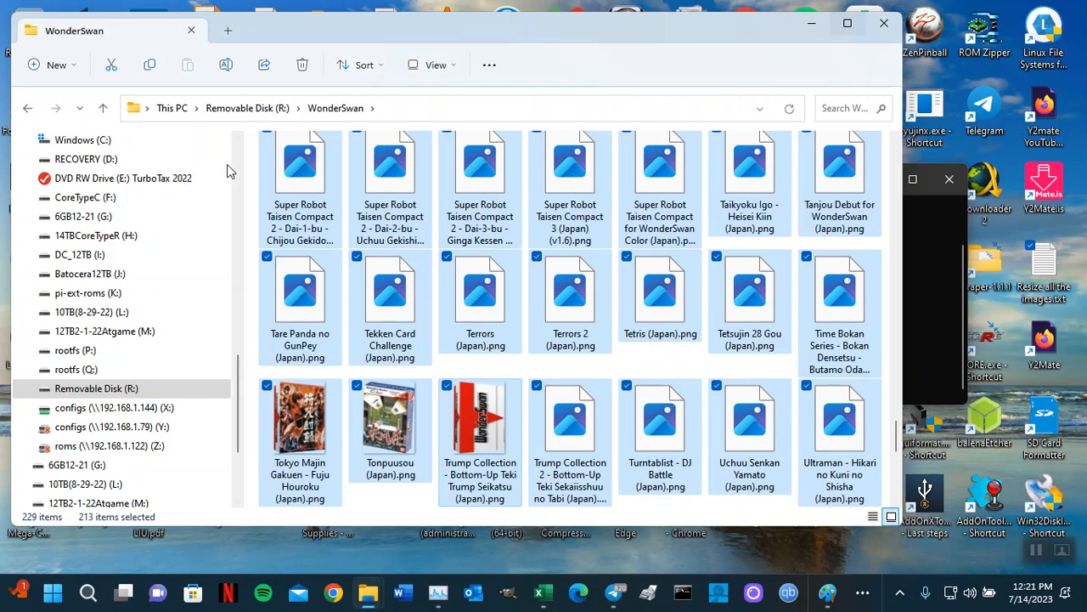
# Move all the game files from the roms folder up into the WonderSwan folder.
pyautogui.scroll(2, 799, 391)
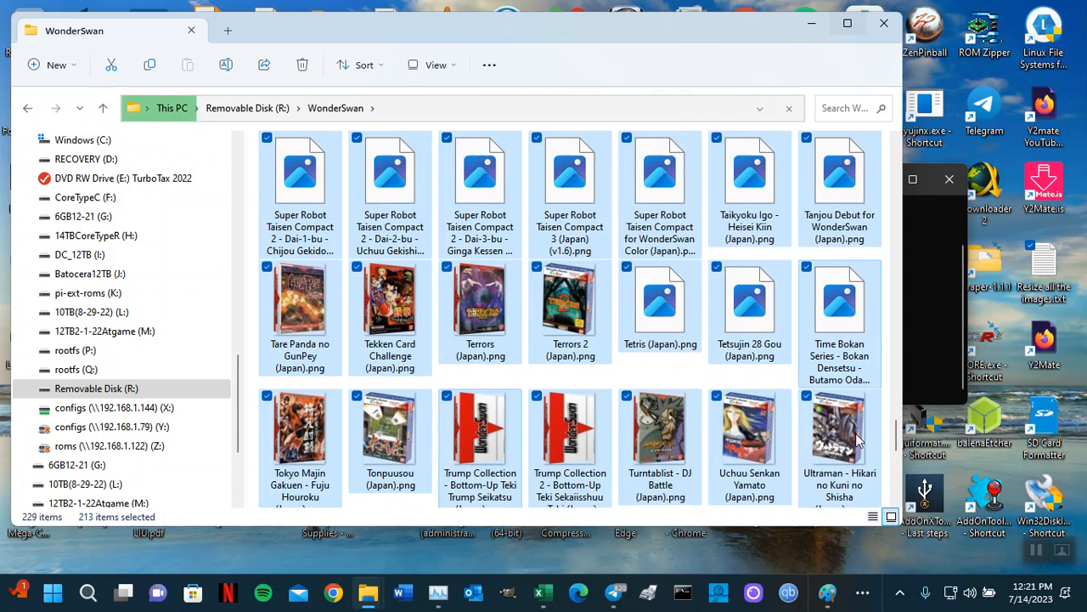
pyautogui.moveTo(895, 421); pyautogui.dragTo(903, 144)
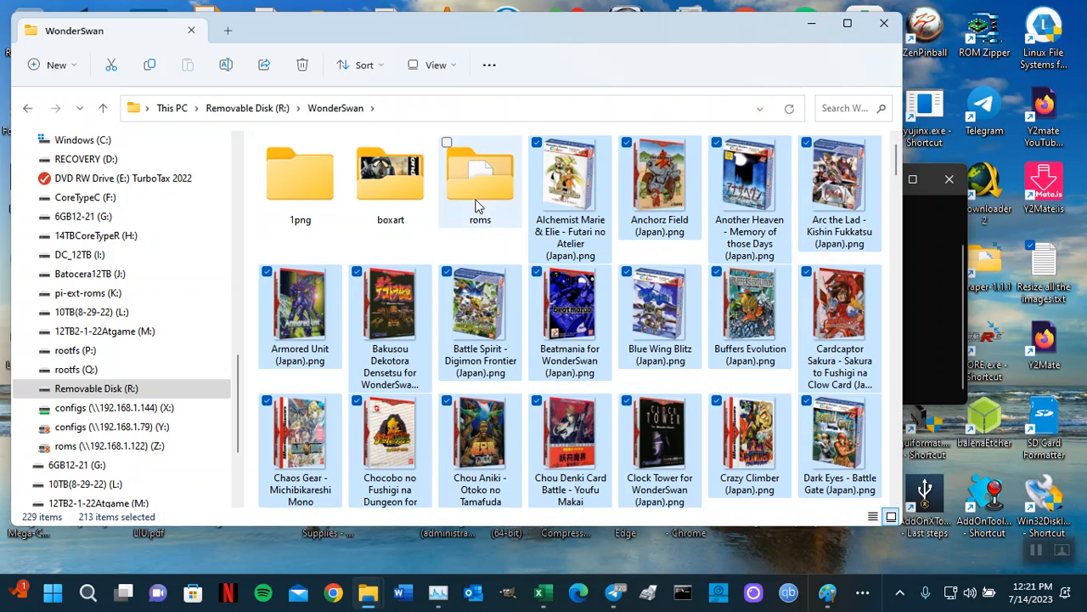
pyautogui.click(476, 204)
pyautogui.doubleClick(476, 204)
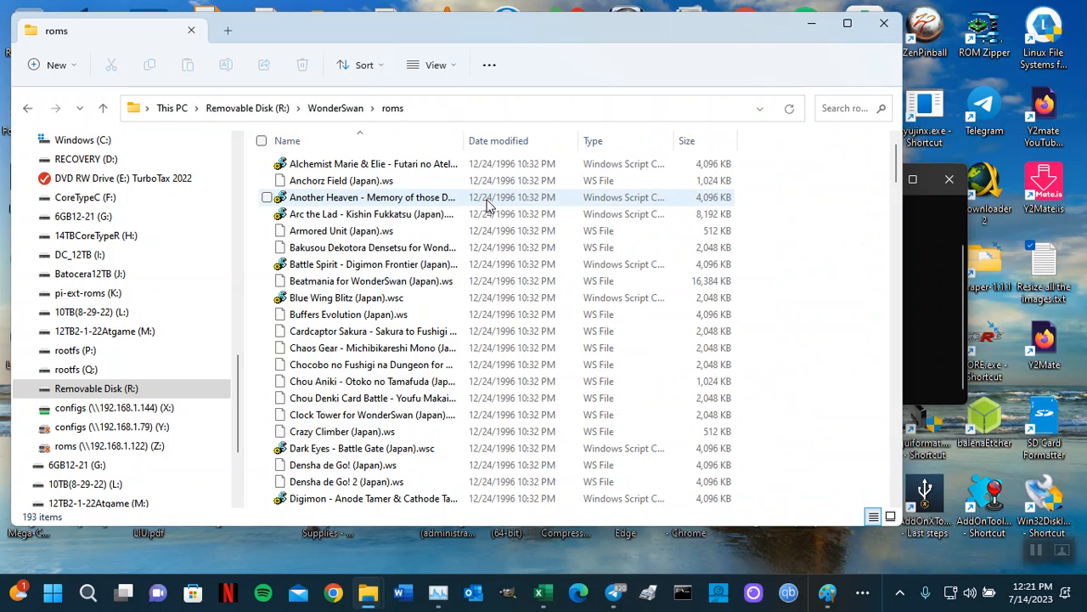
pyautogui.hotkey('ctrl', 'a')
pyautogui.rightClick(435, 199)
pyautogui.press('Escape')
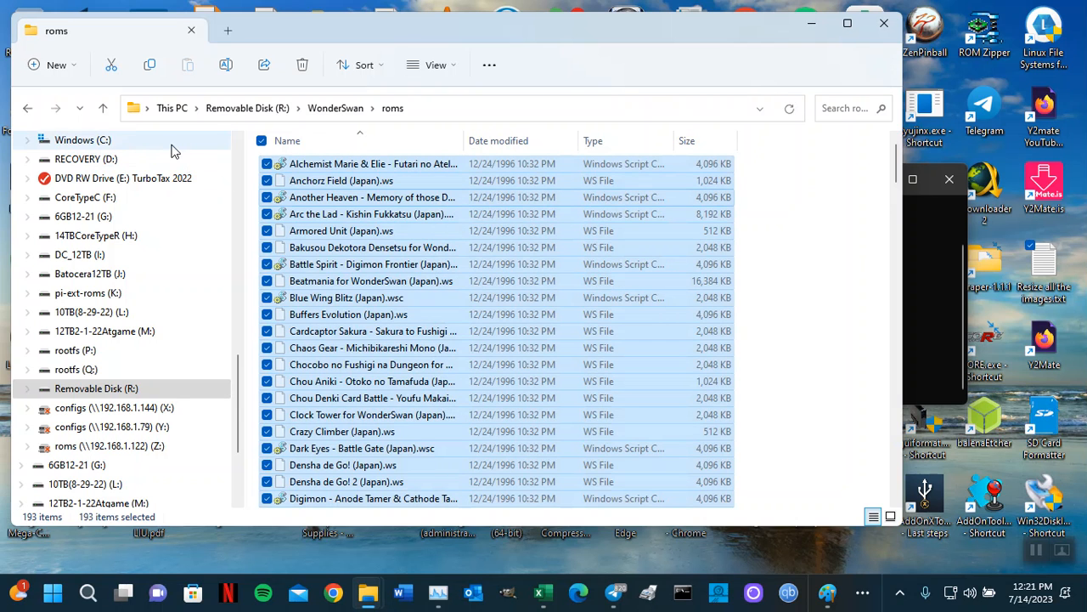
pyautogui.click(104, 110)
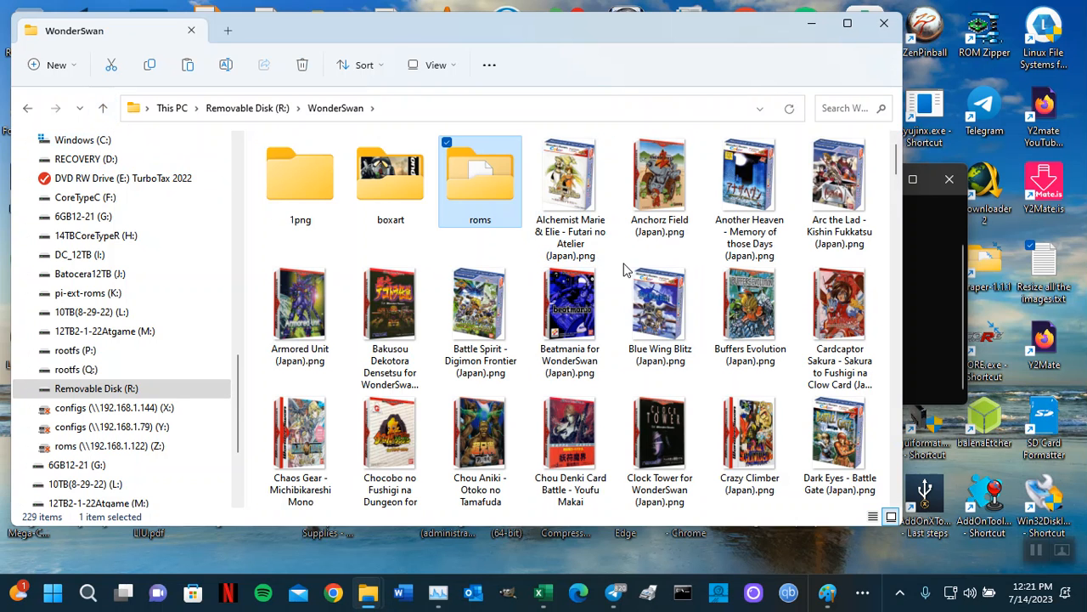
pyautogui.rightClick(621, 255)
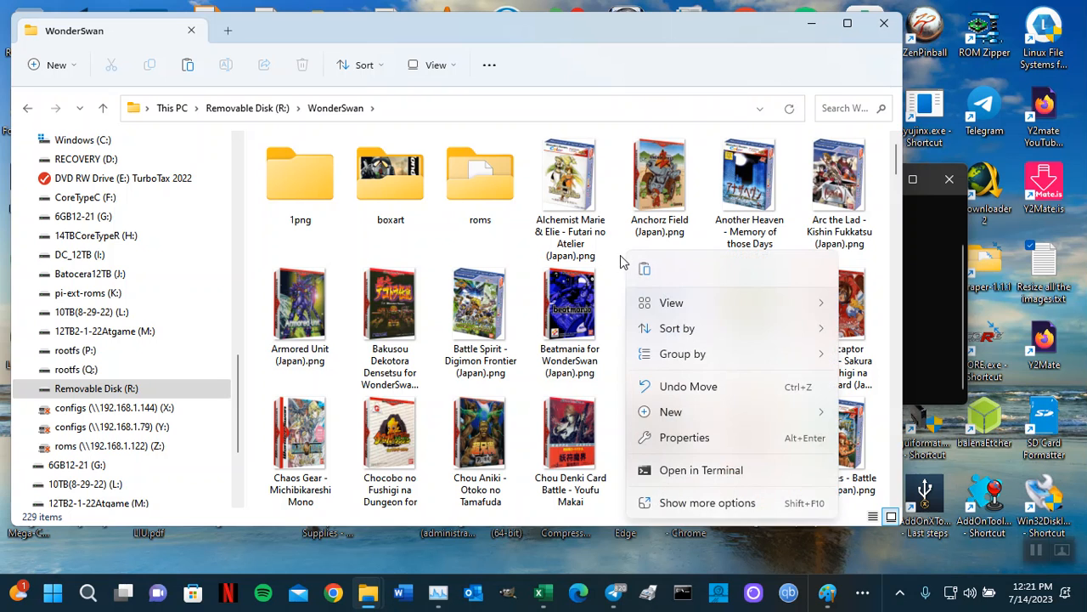
pyautogui.press('Escape')
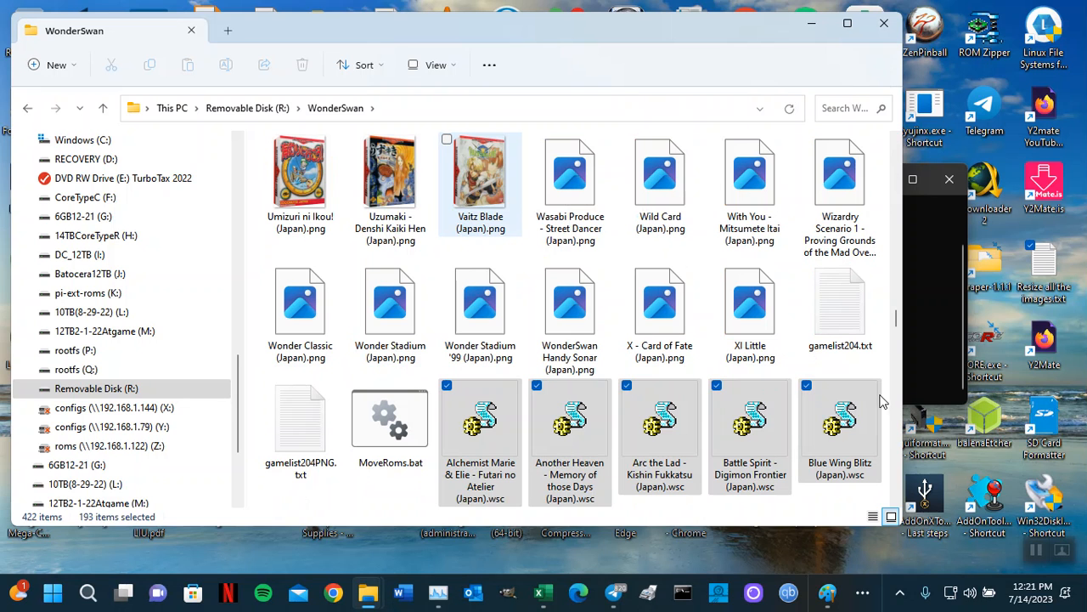
# Permanently delete gamelist204.txt, gamelist204PNG.txt and MoveRoms.bat from the WonderSwan folder.
pyautogui.click(852, 334)
pyautogui.keyDown('ctrl'); pyautogui.click(387, 420); pyautogui.keyUp('ctrl')
pyautogui.keyDown('ctrl'); pyautogui.click(311, 456); pyautogui.keyUp('ctrl')
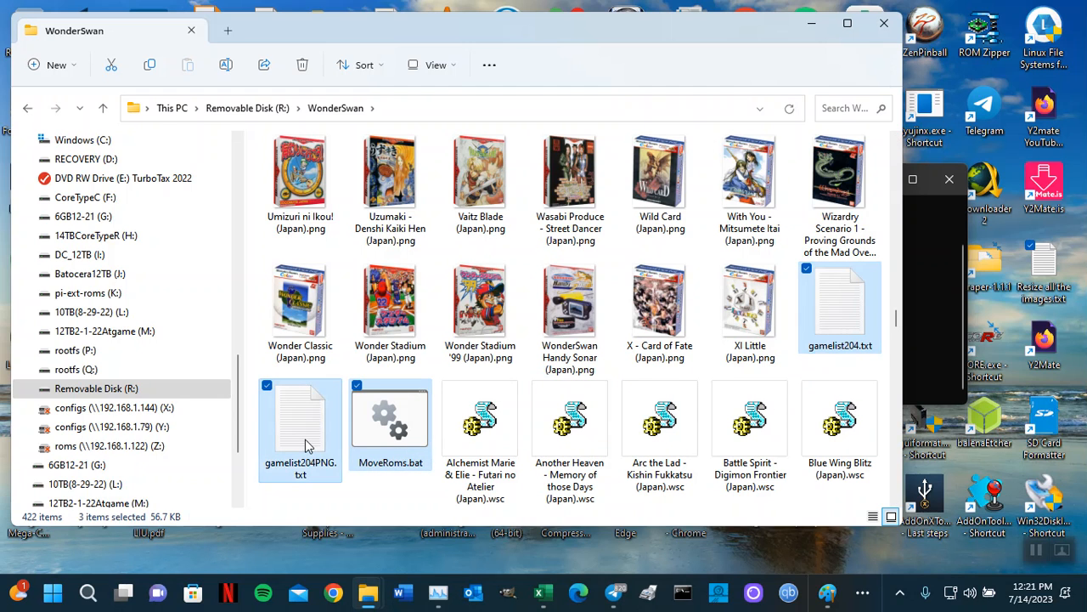
pyautogui.press('Delete')
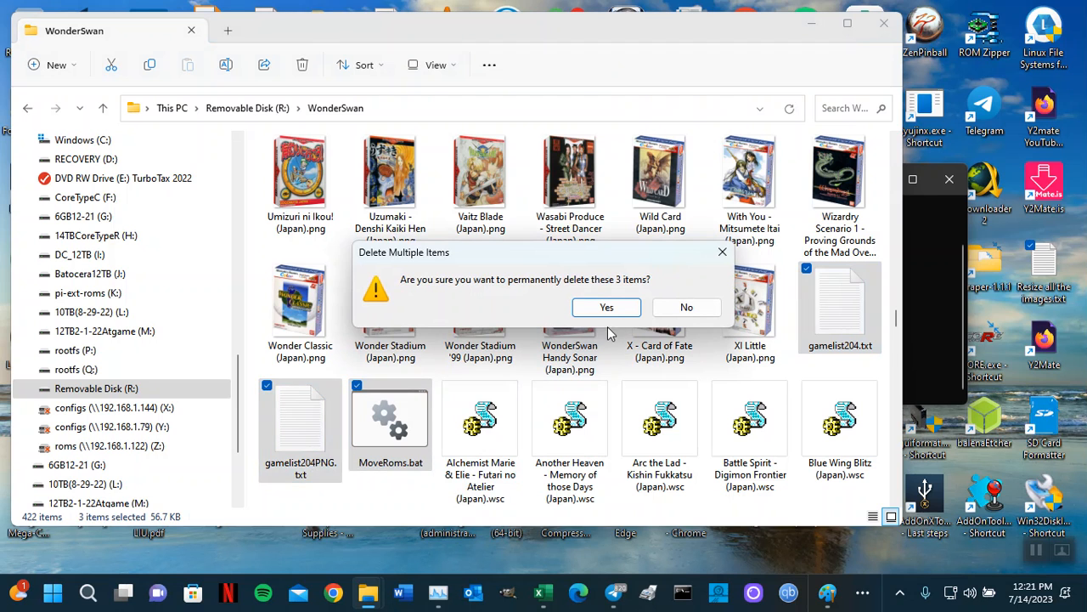
pyautogui.click(606, 307)
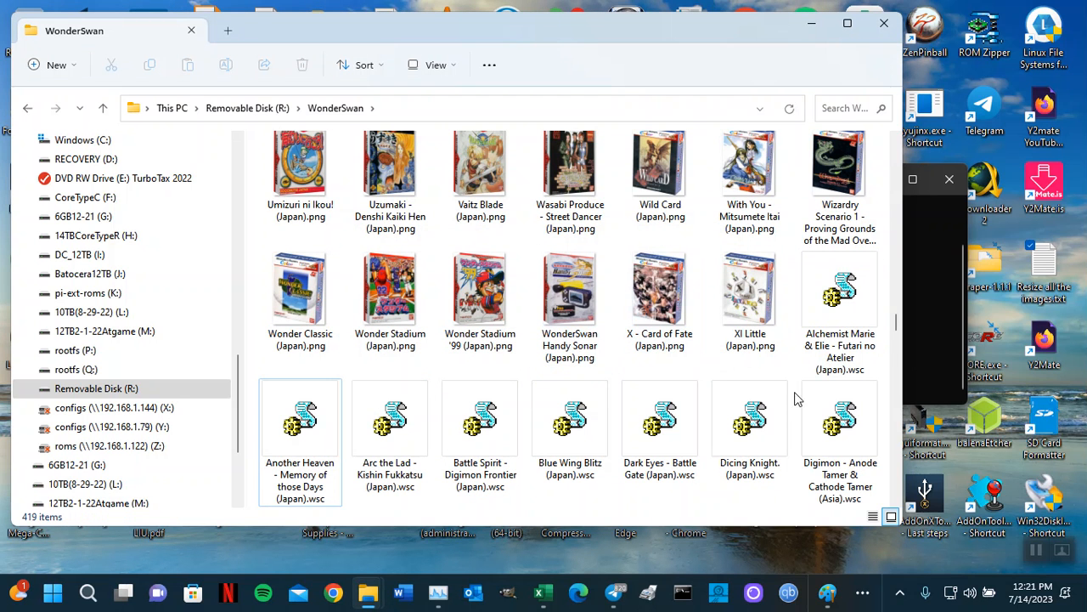
# Check the roms, boxart and 1png folders for any remaining files.
pyautogui.scroll(1, 896, 327)
pyautogui.moveTo(918, 178); pyautogui.dragTo(914, 141)
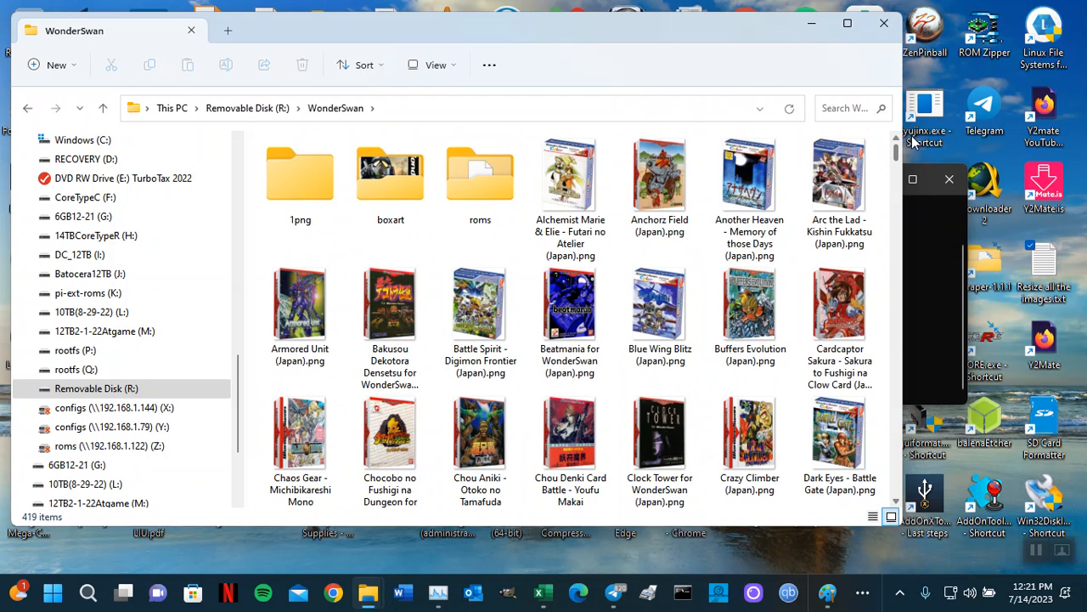
pyautogui.click(476, 196)
pyautogui.doubleClick(476, 197)
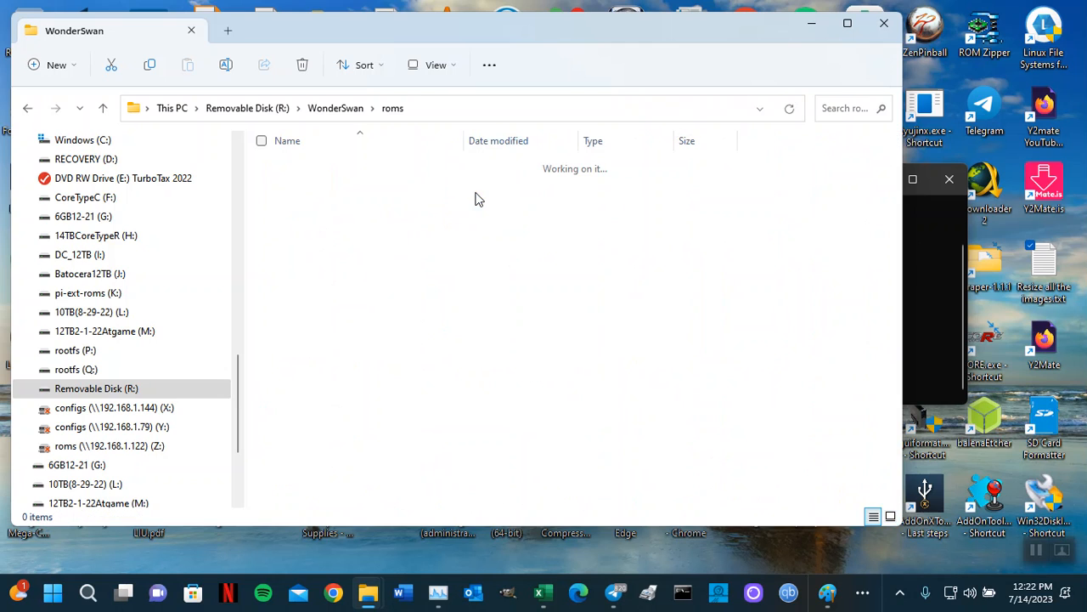
pyautogui.click(103, 108)
pyautogui.doubleClick(407, 188)
pyautogui.click(103, 108)
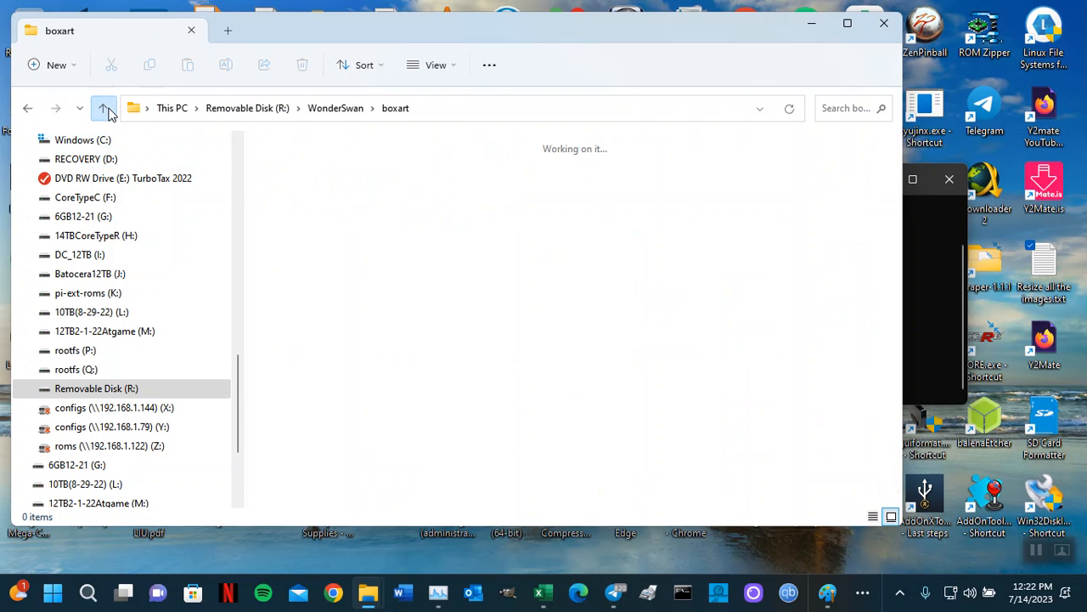
pyautogui.doubleClick(306, 194)
pyautogui.click(103, 108)
# Permanently delete the roms, boxart and 1png subfolders from the WonderSwan folder.
pyautogui.click(491, 199)
pyautogui.keyDown('ctrl'); pyautogui.click(395, 203); pyautogui.keyUp('ctrl')
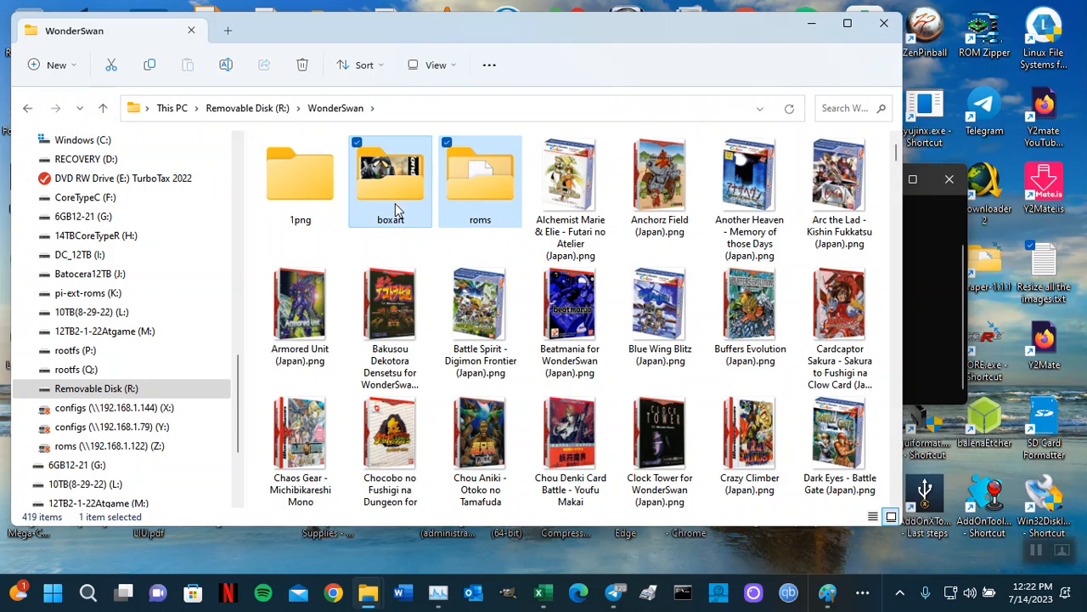
pyautogui.keyDown('ctrl'); pyautogui.click(296, 191); pyautogui.keyUp('ctrl')
pyautogui.press('Delete')
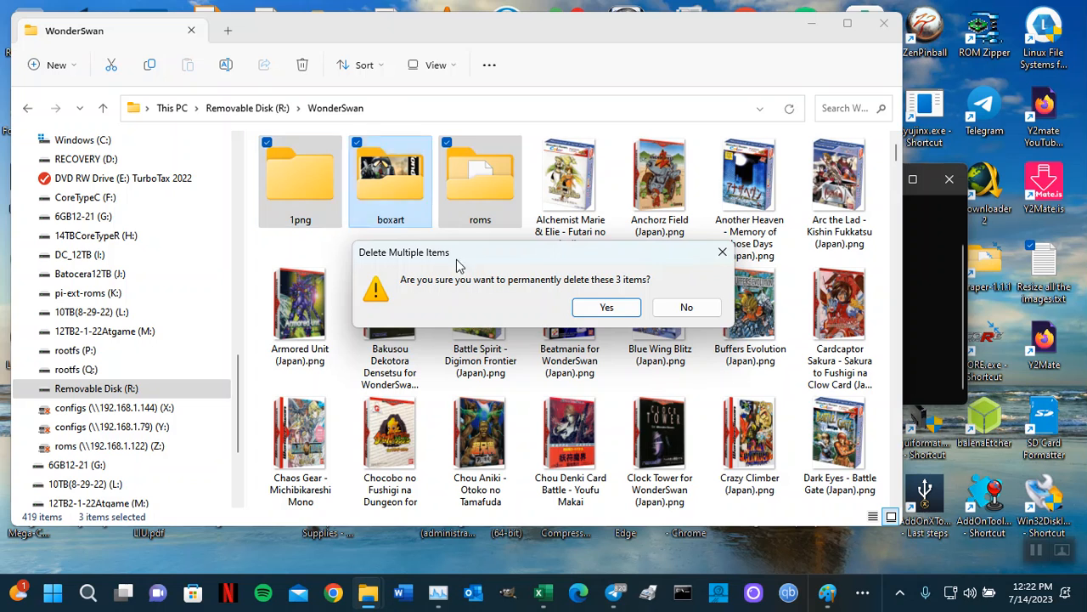
pyautogui.click(600, 306)
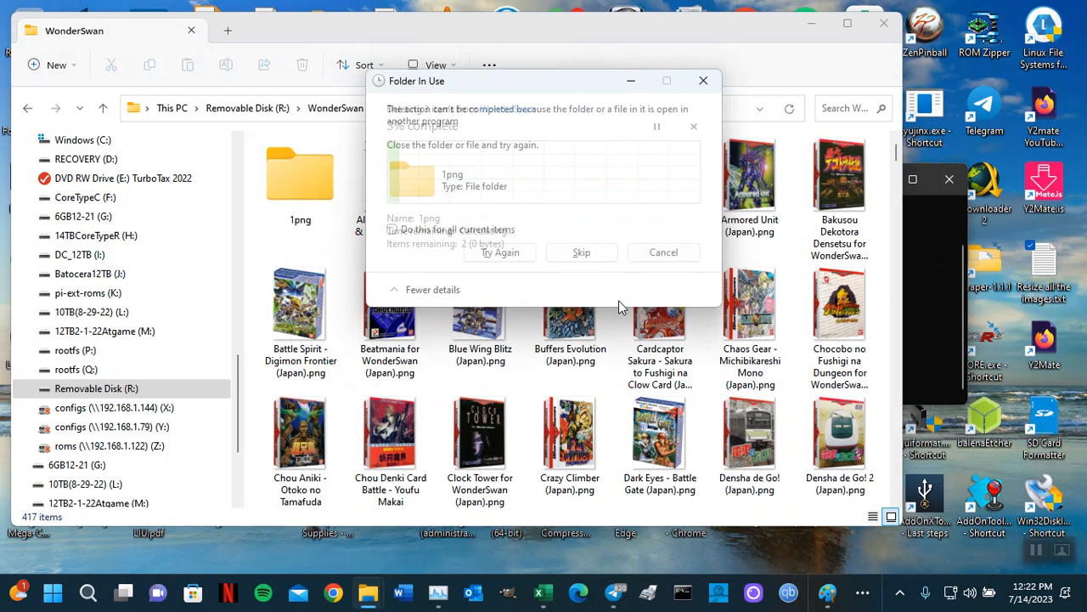
# Move Command Prompt up out of the 1png folder with cd.. and retry deleting that folder.
pyautogui.click(931, 331)
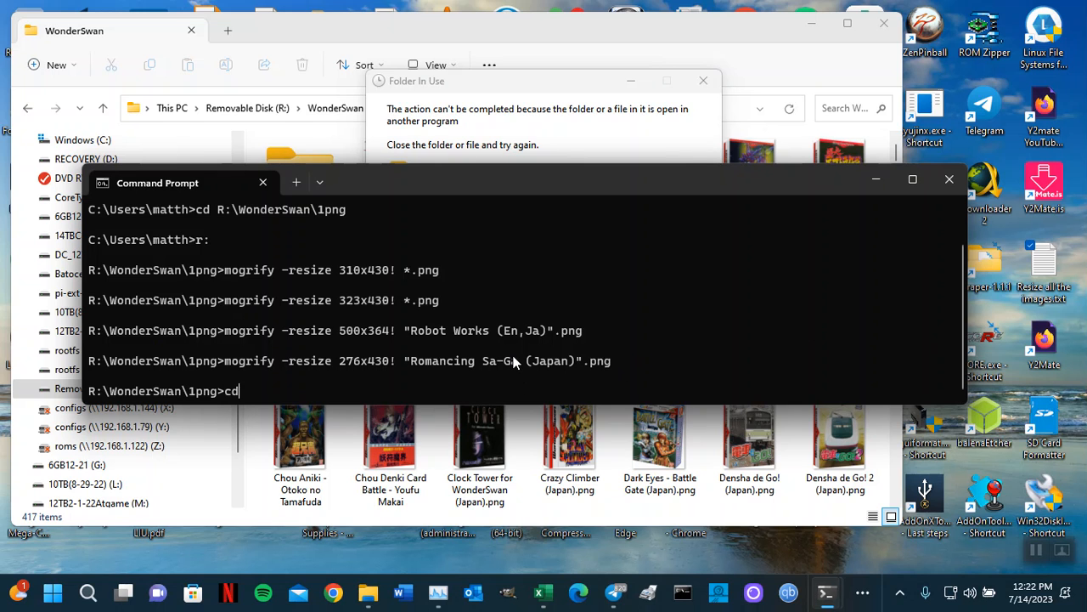
pyautogui.press('Return')
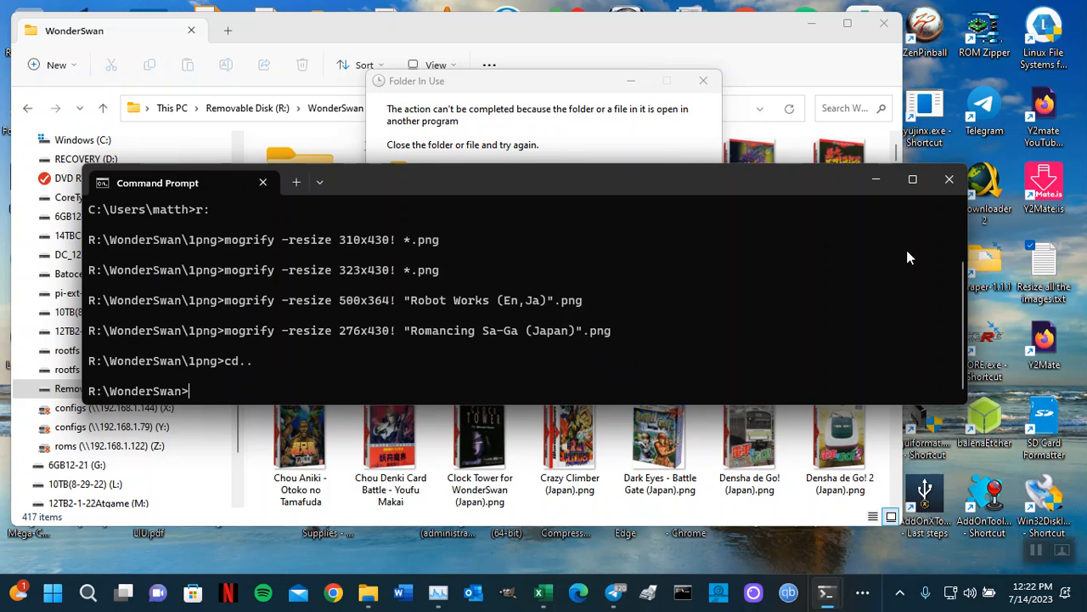
pyautogui.click(874, 180)
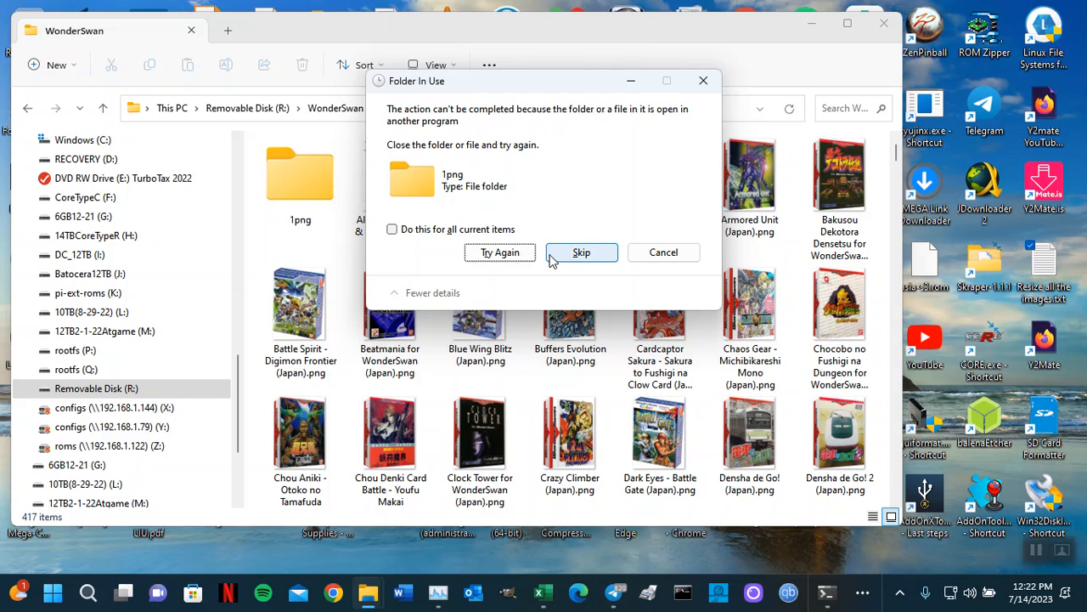
pyautogui.click(508, 252)
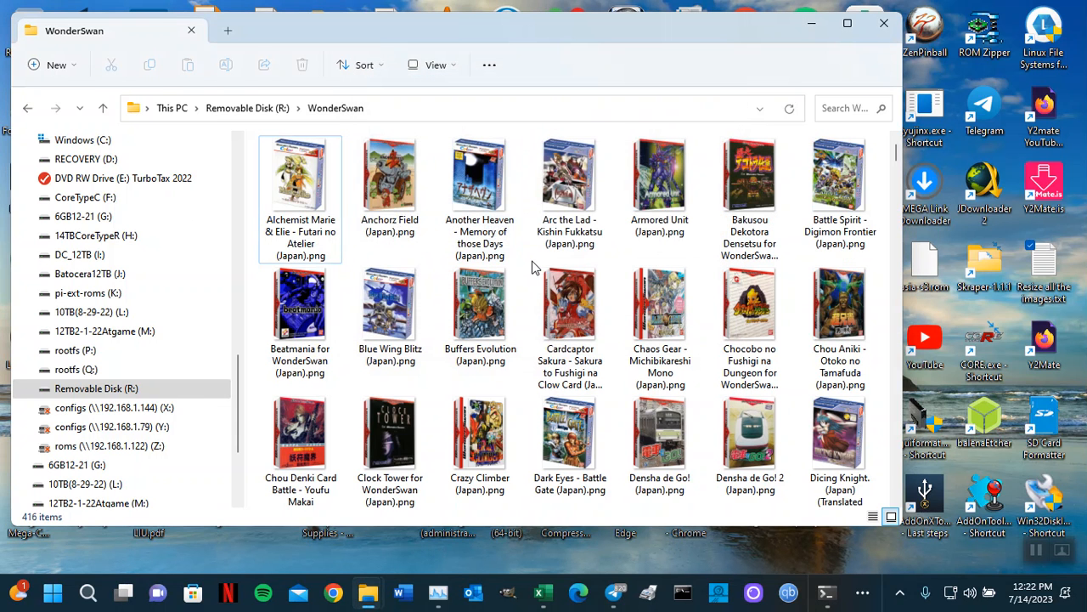
# List the WonderSwan folder in Details view sorted by name and check that each game file has a matching PNG.
pyautogui.rightClick(532, 260)
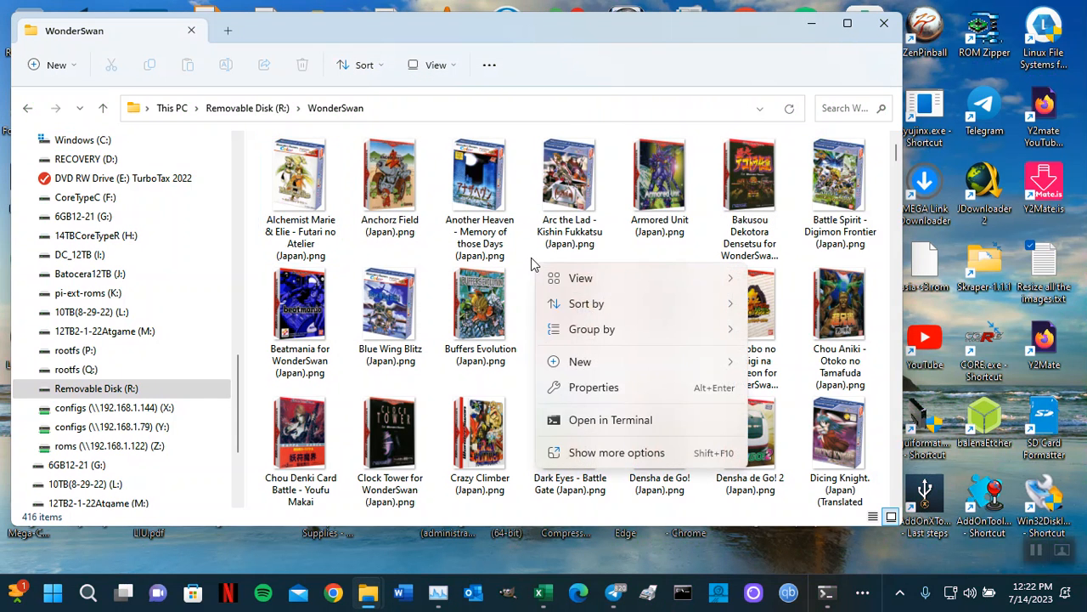
pyautogui.moveTo(581, 280)
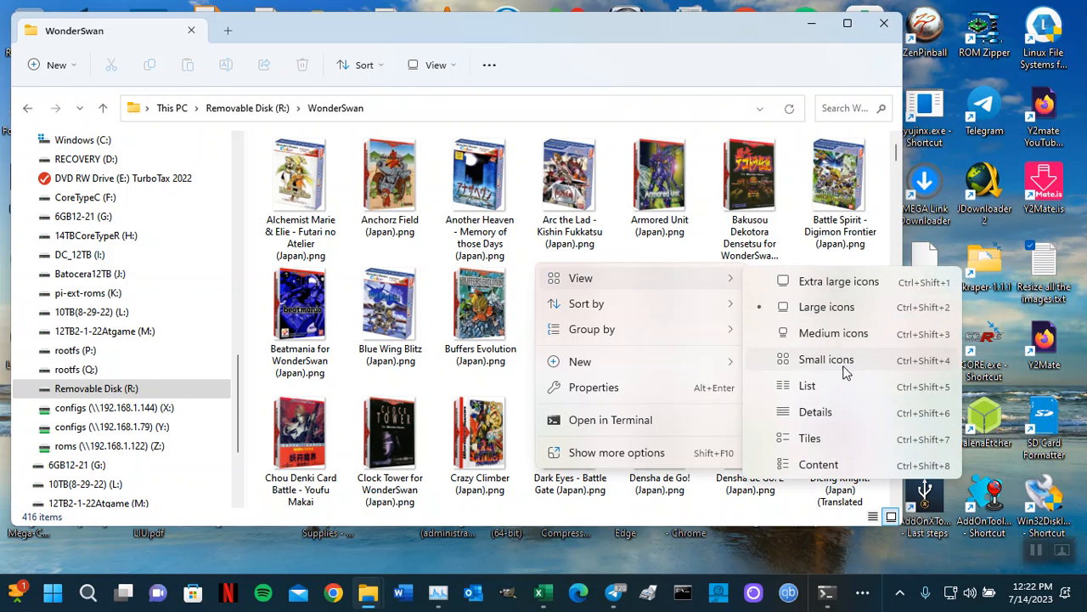
pyautogui.click(837, 411)
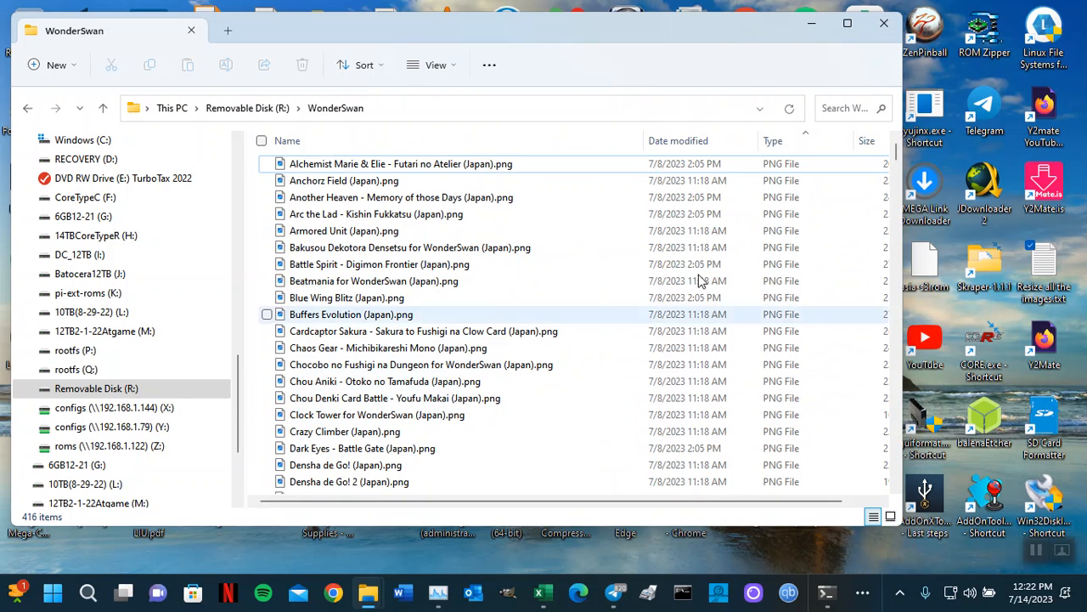
pyautogui.click(505, 138)
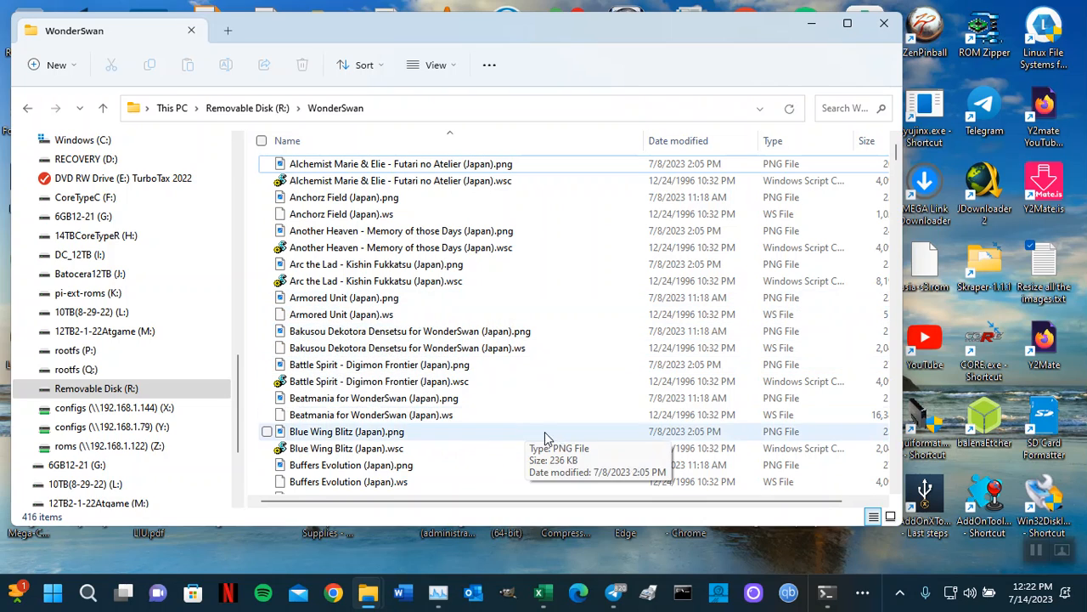
pyautogui.scroll(-4, 543, 432)
pyautogui.scroll(-4, 557, 435)
pyautogui.scroll(-12, 556, 434)
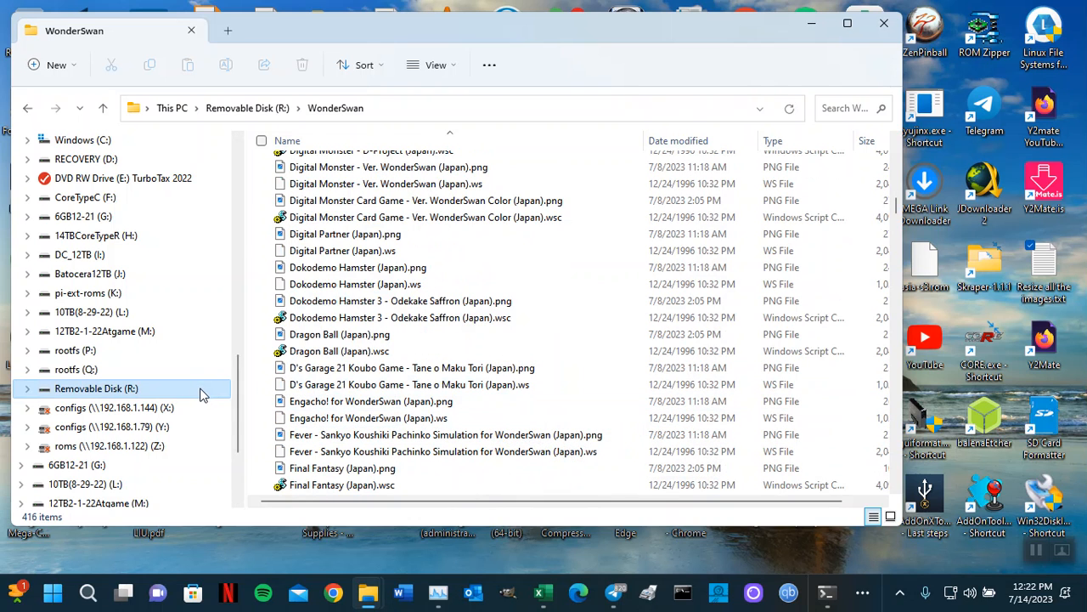
# Eject Removable Disk (R:), continuing even though it is in use.
pyautogui.rightClick(200, 395)
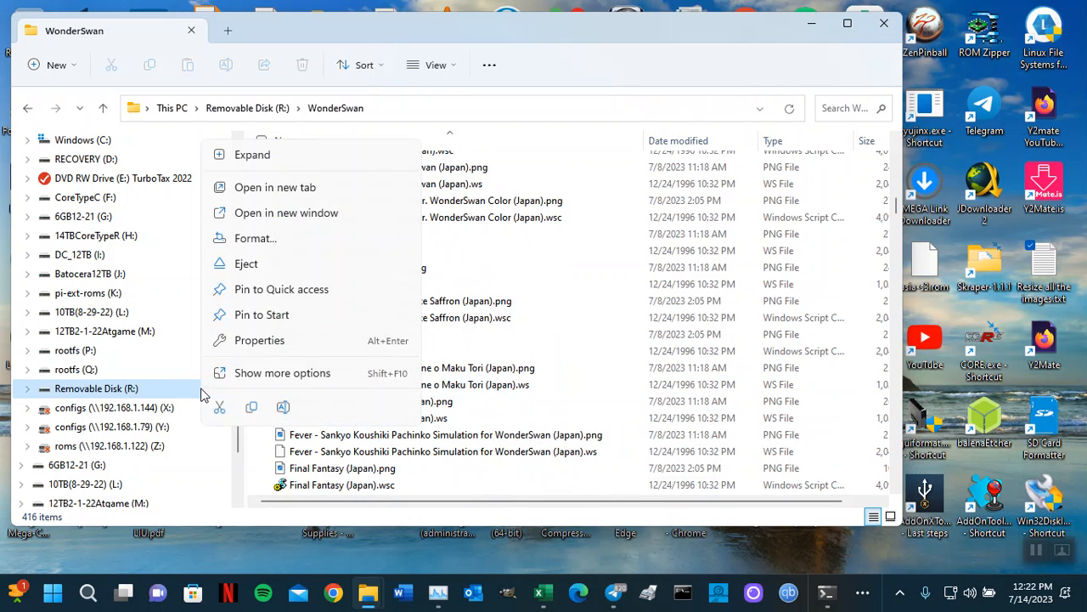
pyautogui.click(246, 265)
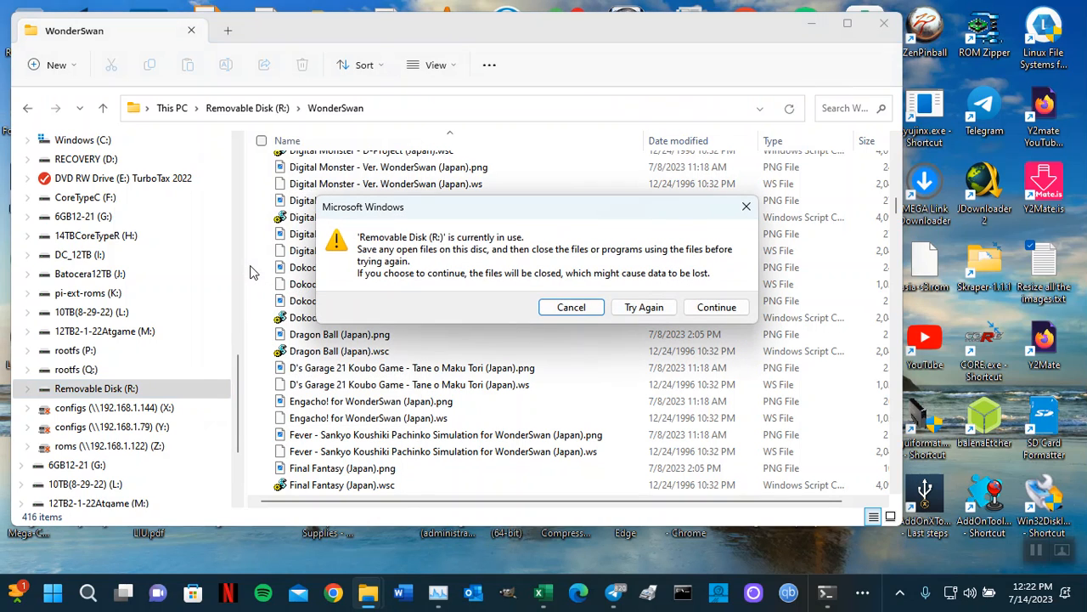
pyautogui.click(716, 308)
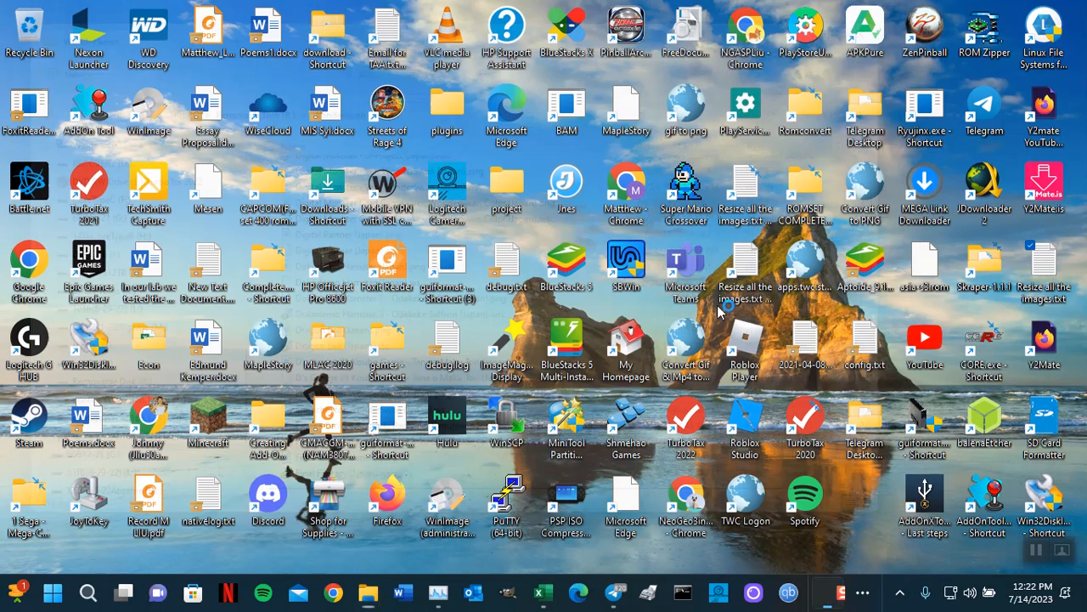